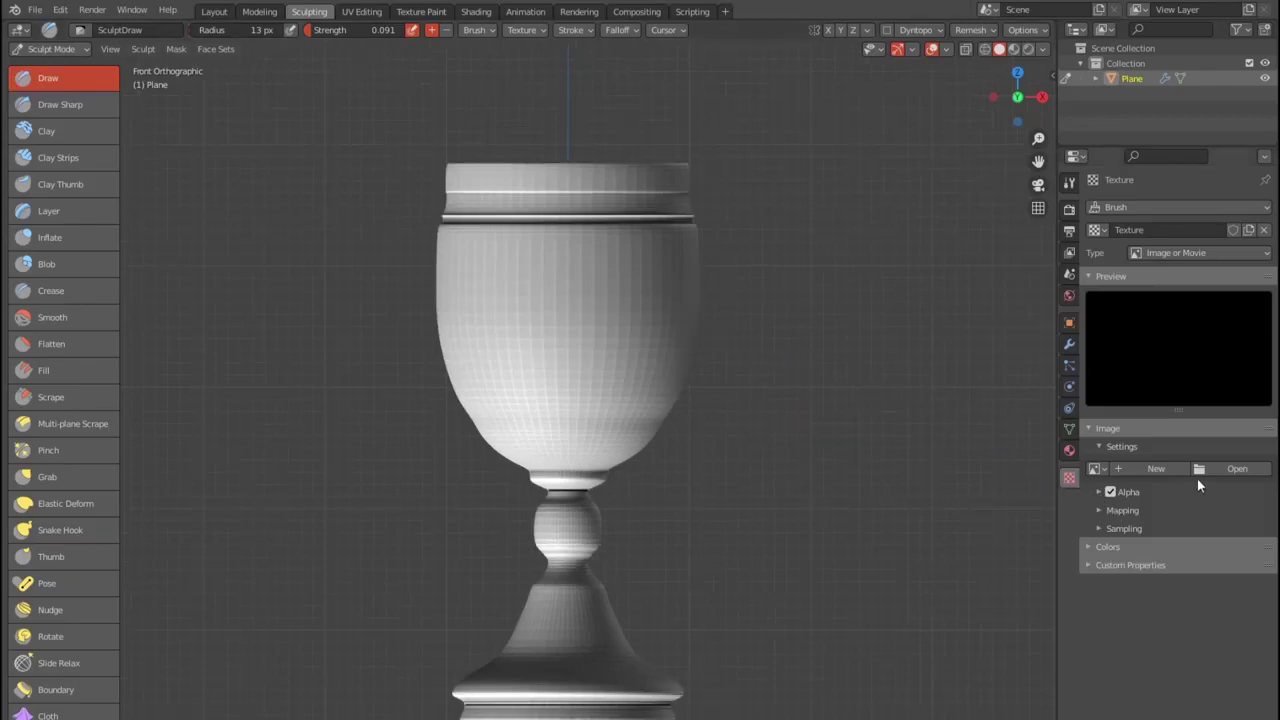
- Load images.jpg from the recent ornament designs folder as the sculpt brush texture
{"action": "left_click", "coordinate": [1224, 468]}
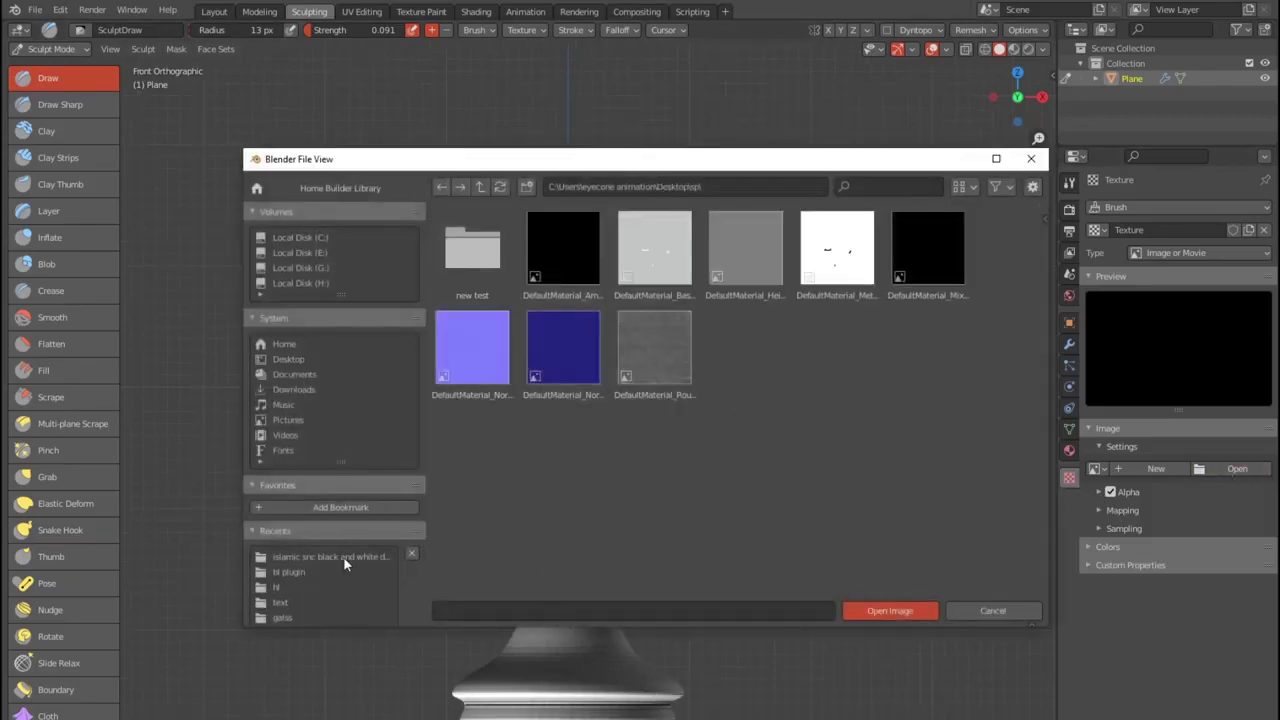
{"action": "left_click", "coordinate": [343, 556]}
{"action": "scroll", "coordinate": [738, 458], "scroll_direction": "down", "scroll_amount": 1}
{"action": "scroll", "coordinate": [738, 458], "scroll_direction": "down", "scroll_amount": 1}
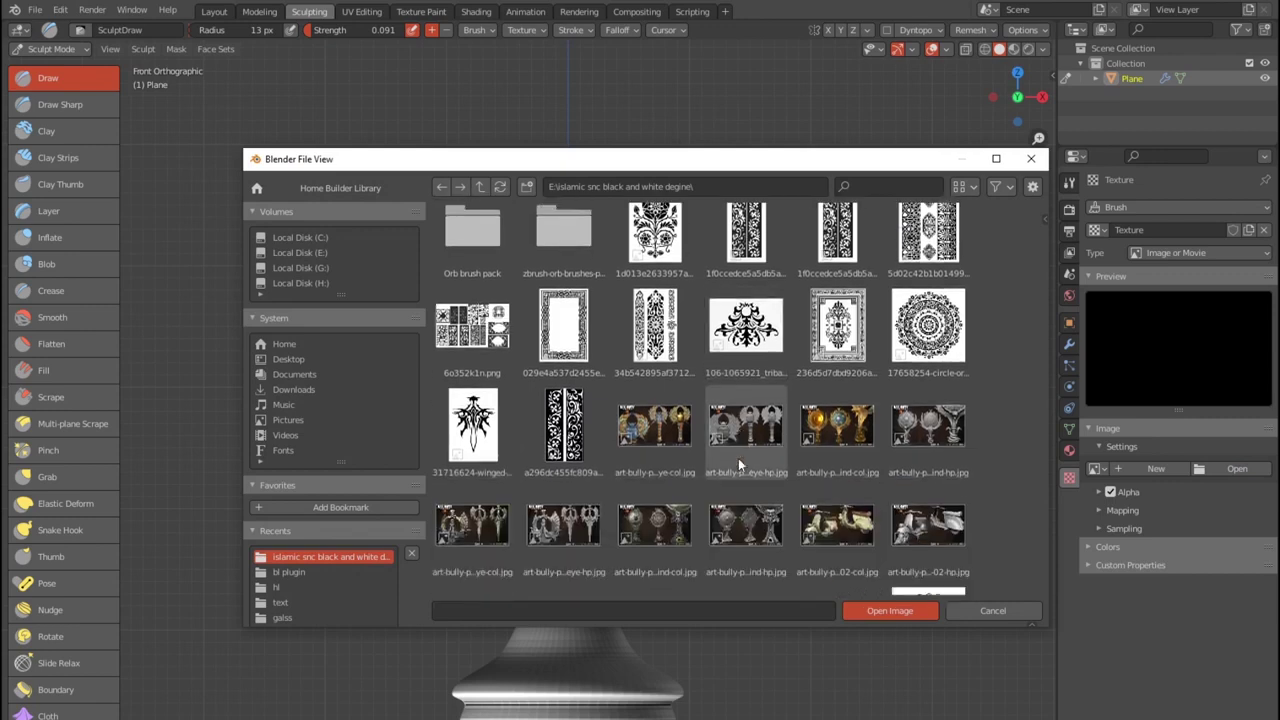
{"action": "scroll", "coordinate": [738, 458], "scroll_direction": "down", "scroll_amount": 2}
{"action": "scroll", "coordinate": [738, 458], "scroll_direction": "down", "scroll_amount": 1}
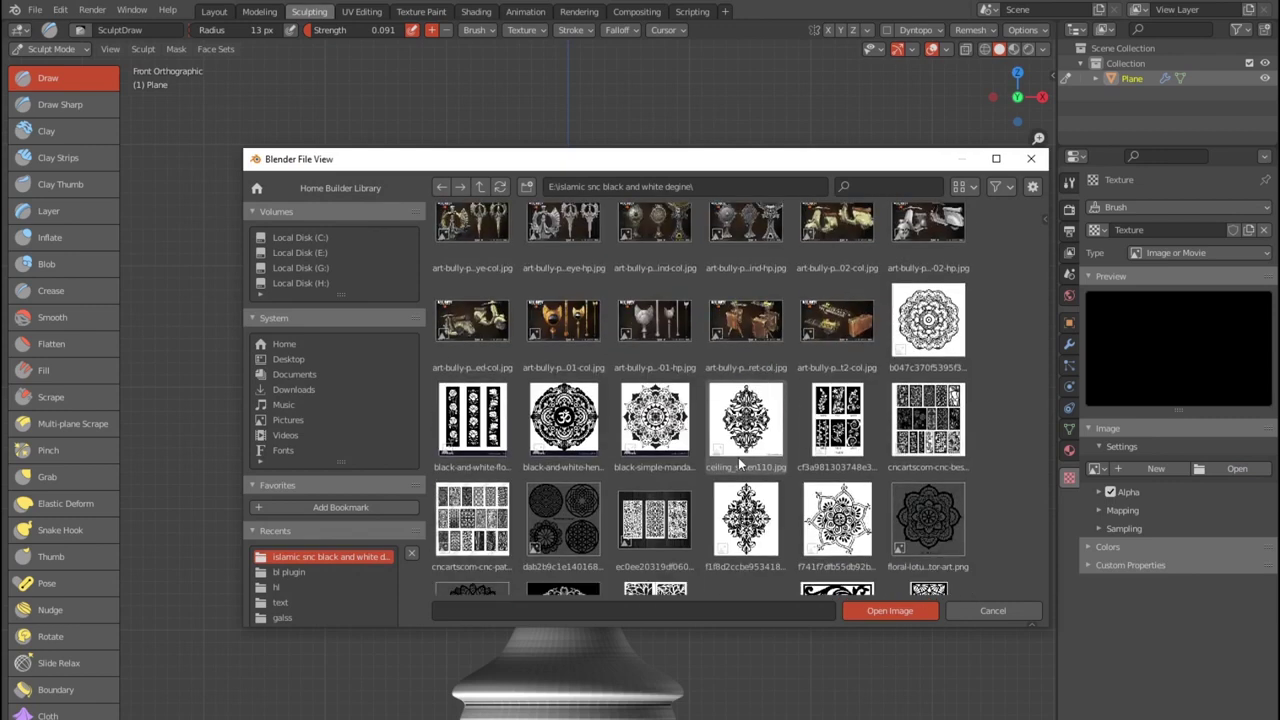
{"action": "scroll", "coordinate": [739, 460], "scroll_direction": "down", "scroll_amount": 1}
{"action": "scroll", "coordinate": [739, 460], "scroll_direction": "down", "scroll_amount": 1}
{"action": "scroll", "coordinate": [739, 460], "scroll_direction": "down", "scroll_amount": 1}
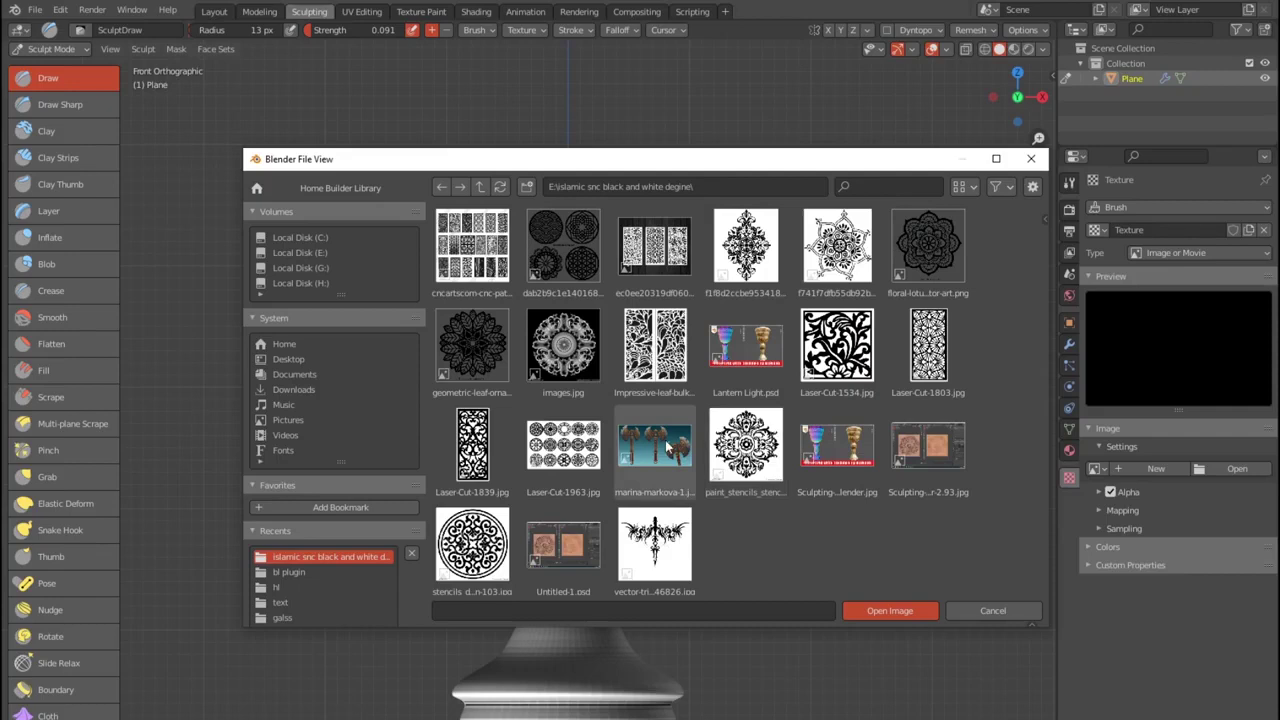
{"action": "scroll", "coordinate": [850, 480], "scroll_direction": "up", "scroll_amount": 1}
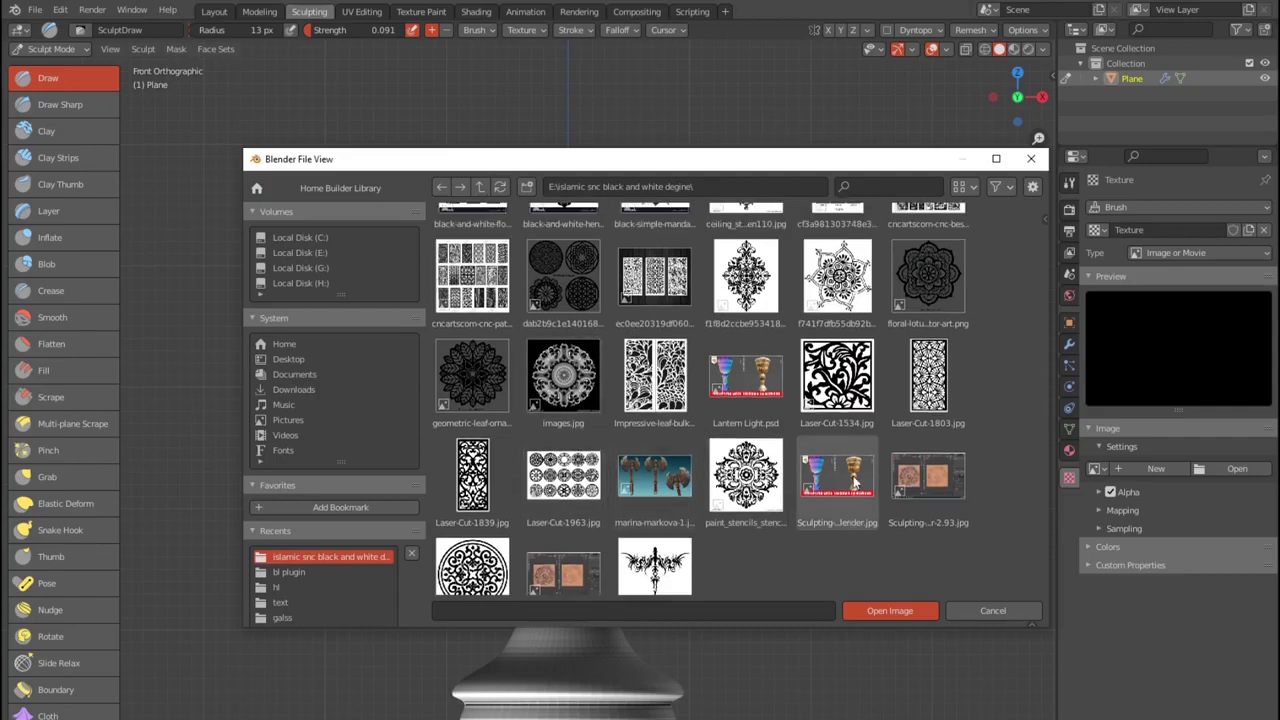
{"action": "scroll", "coordinate": [853, 483], "scroll_direction": "up", "scroll_amount": 1}
{"action": "scroll", "coordinate": [853, 478], "scroll_direction": "up", "scroll_amount": 1}
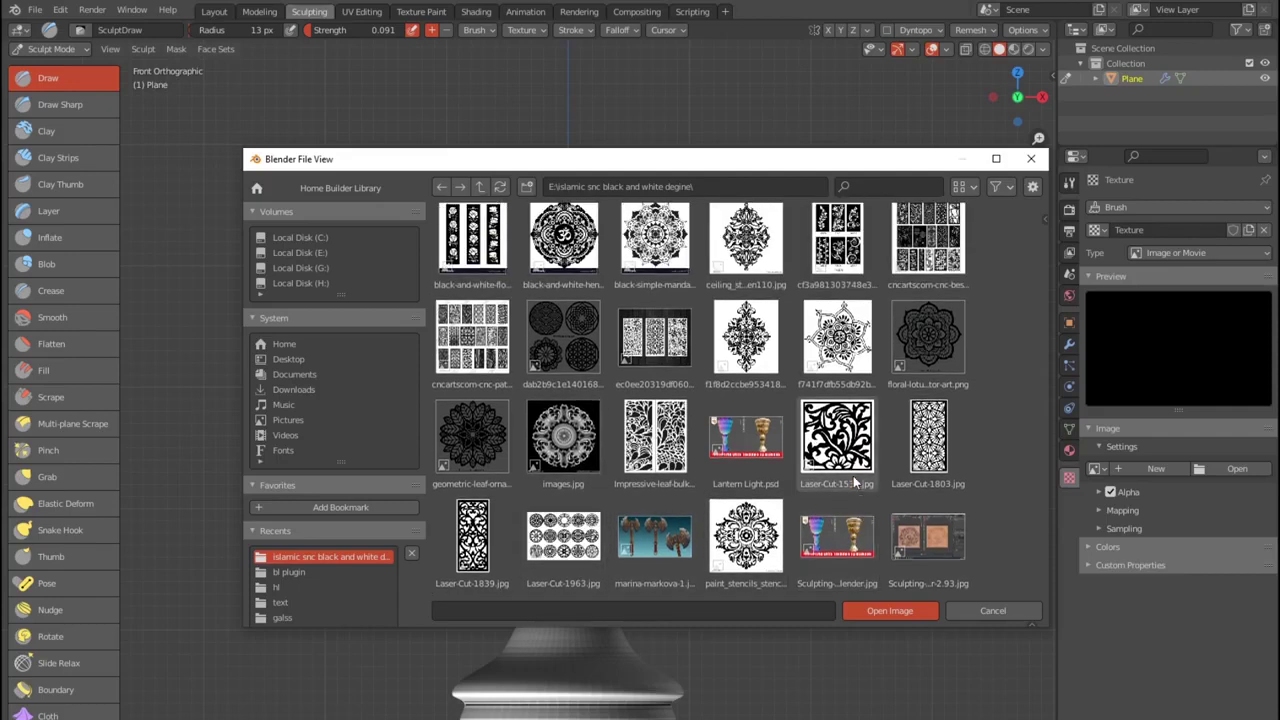
{"action": "scroll", "coordinate": [853, 476], "scroll_direction": "up", "scroll_amount": 1}
{"action": "scroll", "coordinate": [858, 482], "scroll_direction": "down", "scroll_amount": 4}
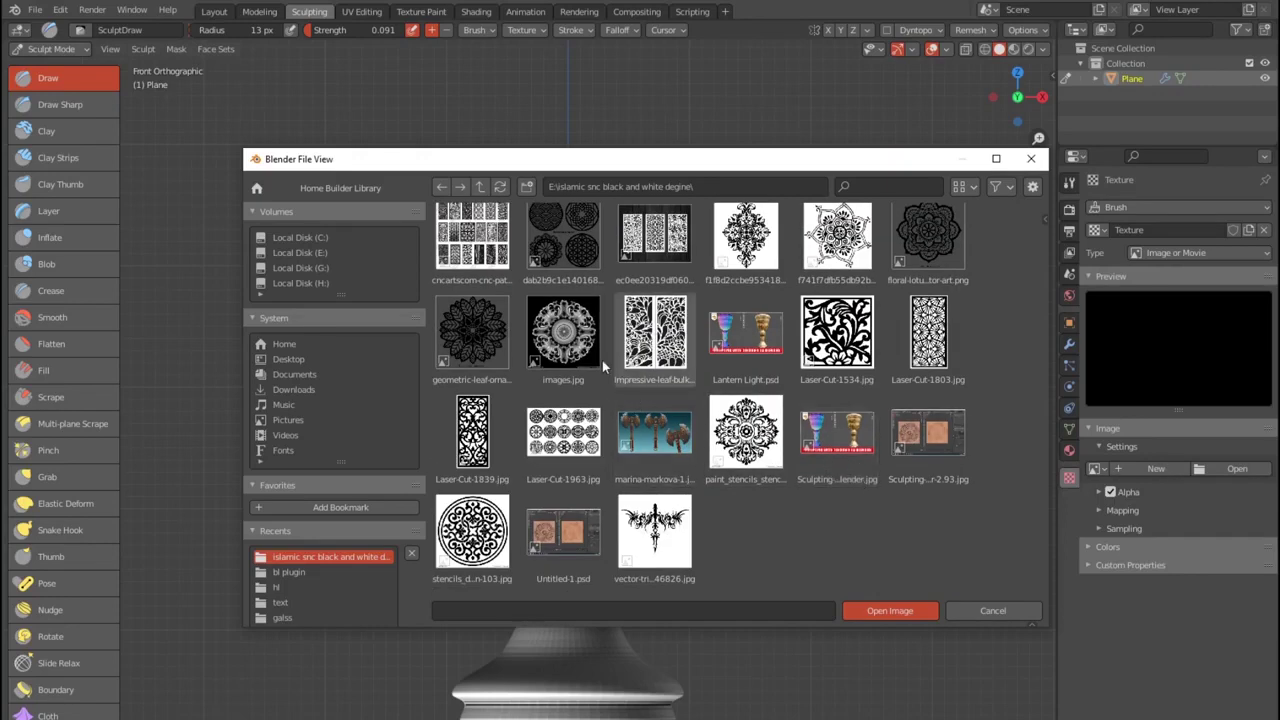
{"action": "double_click", "coordinate": [563, 335]}
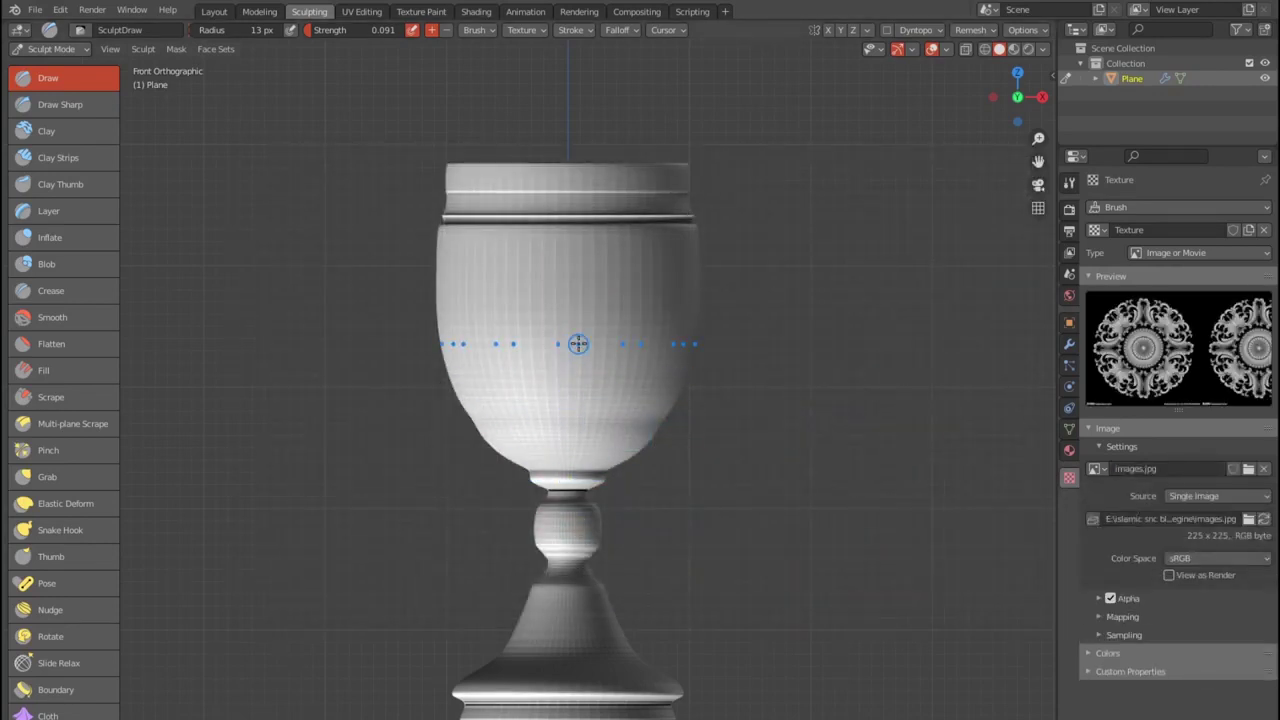
- In the brush settings, set the texture mapping to Stencil
{"action": "left_click", "coordinate": [1070, 183]}
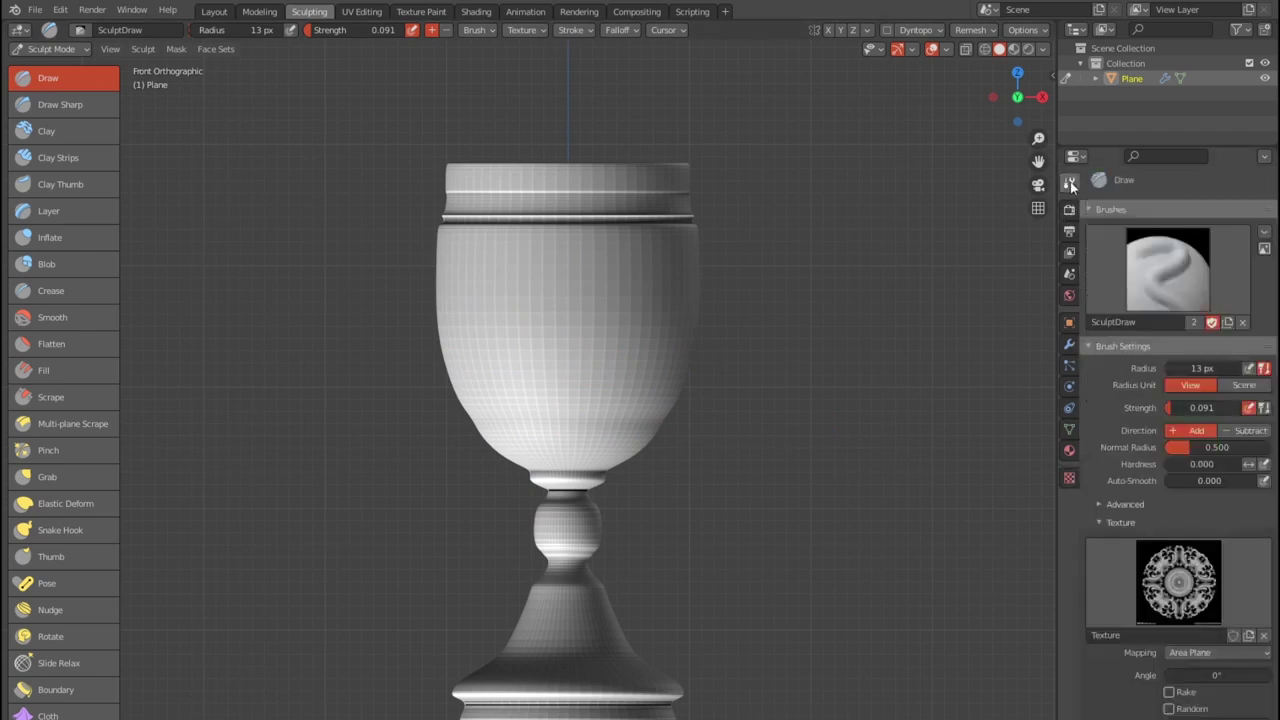
{"action": "scroll", "coordinate": [1160, 400], "scroll_direction": "down", "scroll_amount": 2}
{"action": "scroll", "coordinate": [1180, 480], "scroll_direction": "down", "scroll_amount": 3}
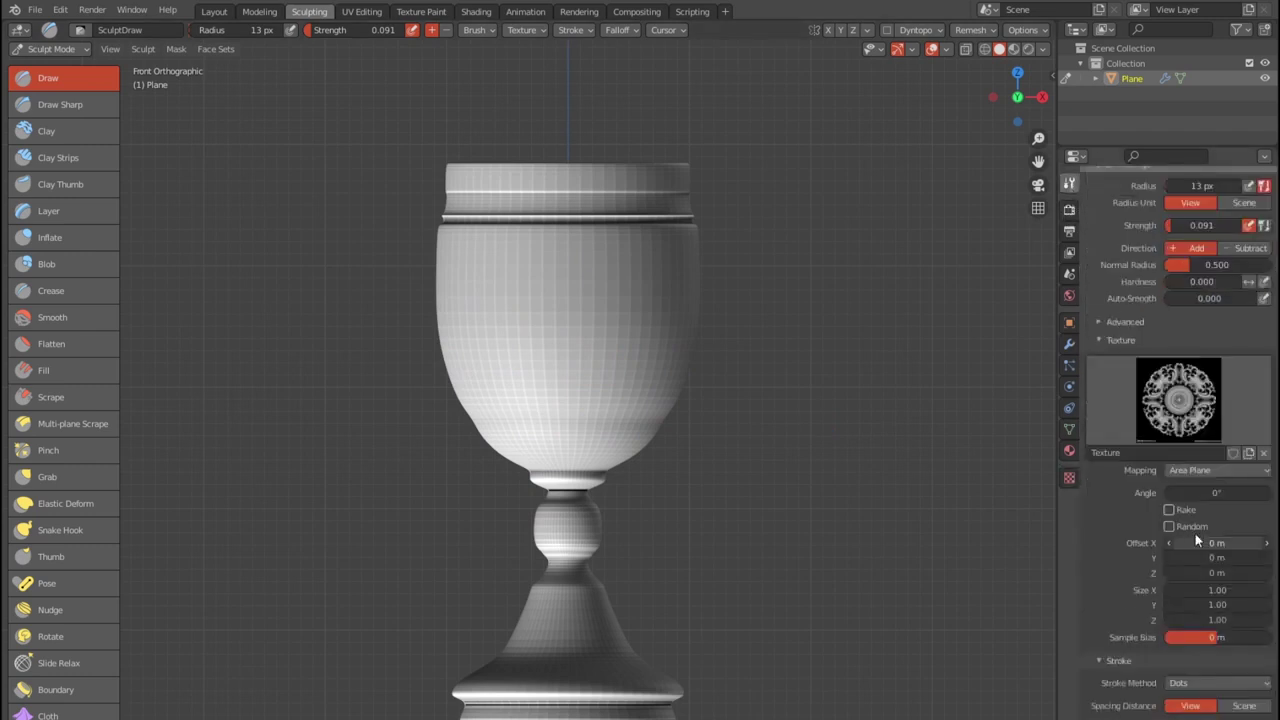
{"action": "left_click", "coordinate": [1192, 470]}
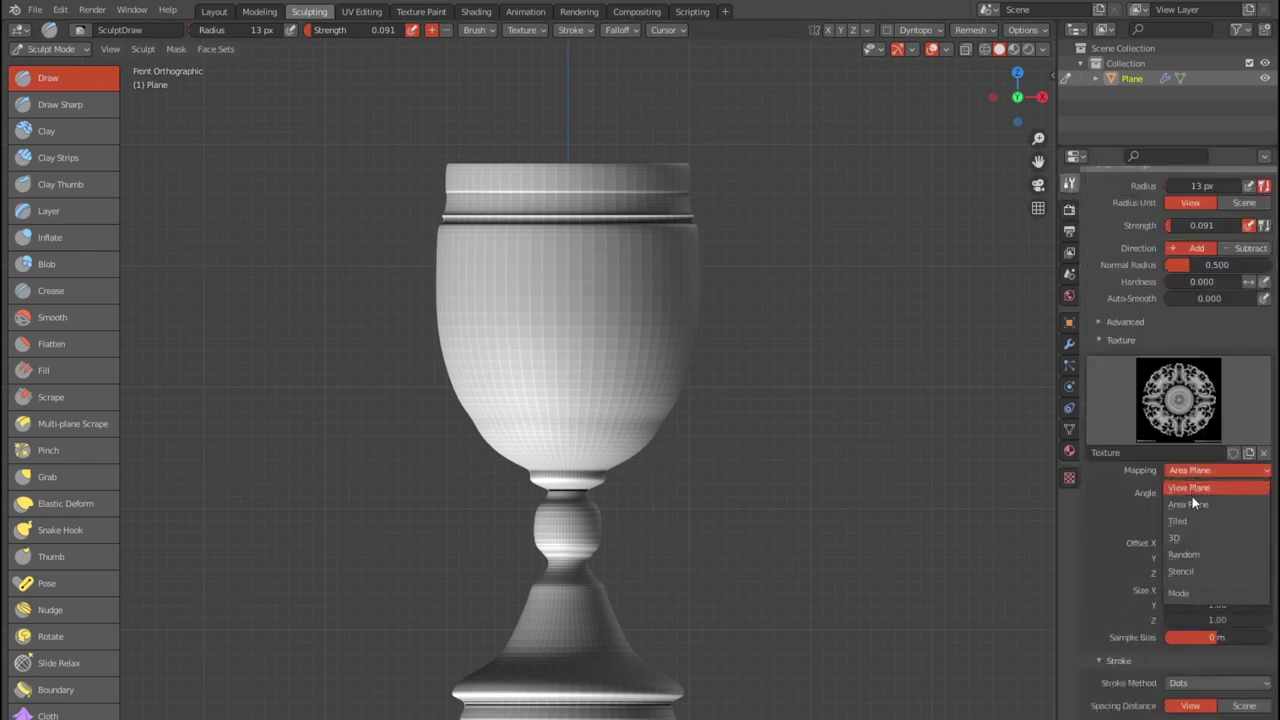
{"action": "left_click", "coordinate": [1208, 571]}
- Set the brush stroke method to Anchored
{"action": "scroll", "coordinate": [1208, 568], "scroll_direction": "down", "scroll_amount": 2}
{"action": "scroll", "coordinate": [1208, 568], "scroll_direction": "down", "scroll_amount": 2}
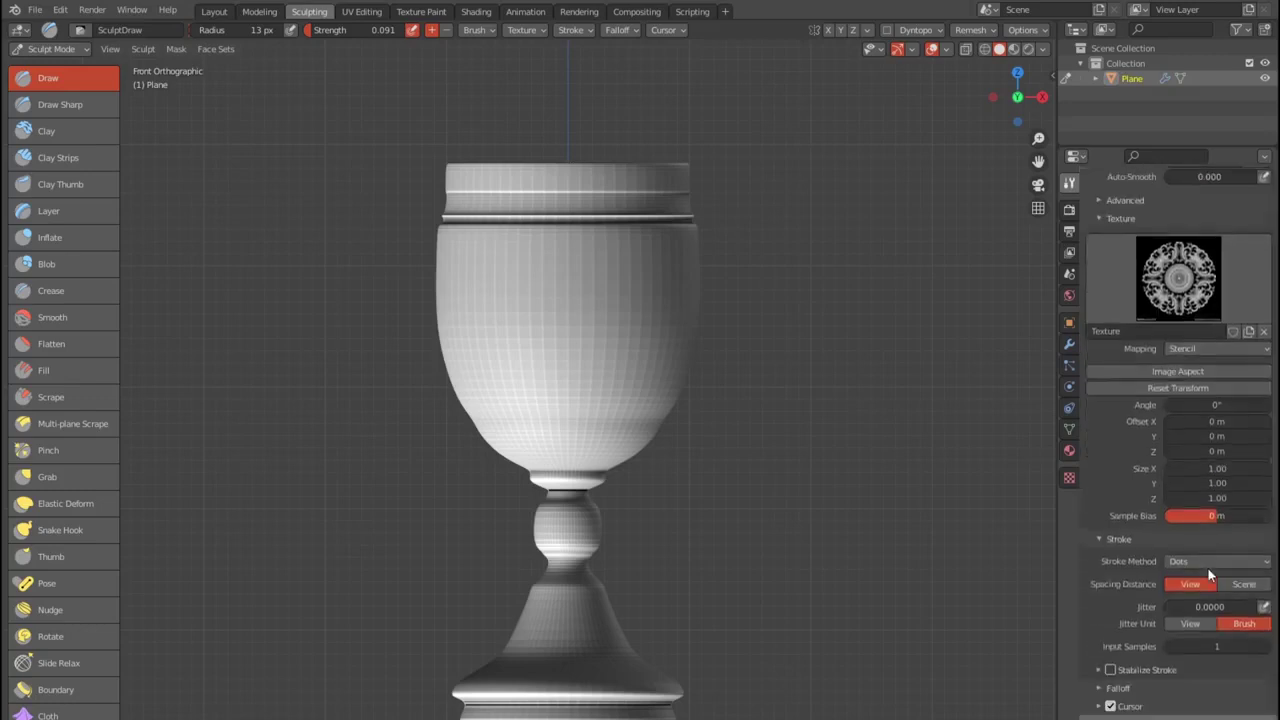
{"action": "scroll", "coordinate": [1208, 568], "scroll_direction": "down", "scroll_amount": 1}
{"action": "left_click", "coordinate": [1205, 531]}
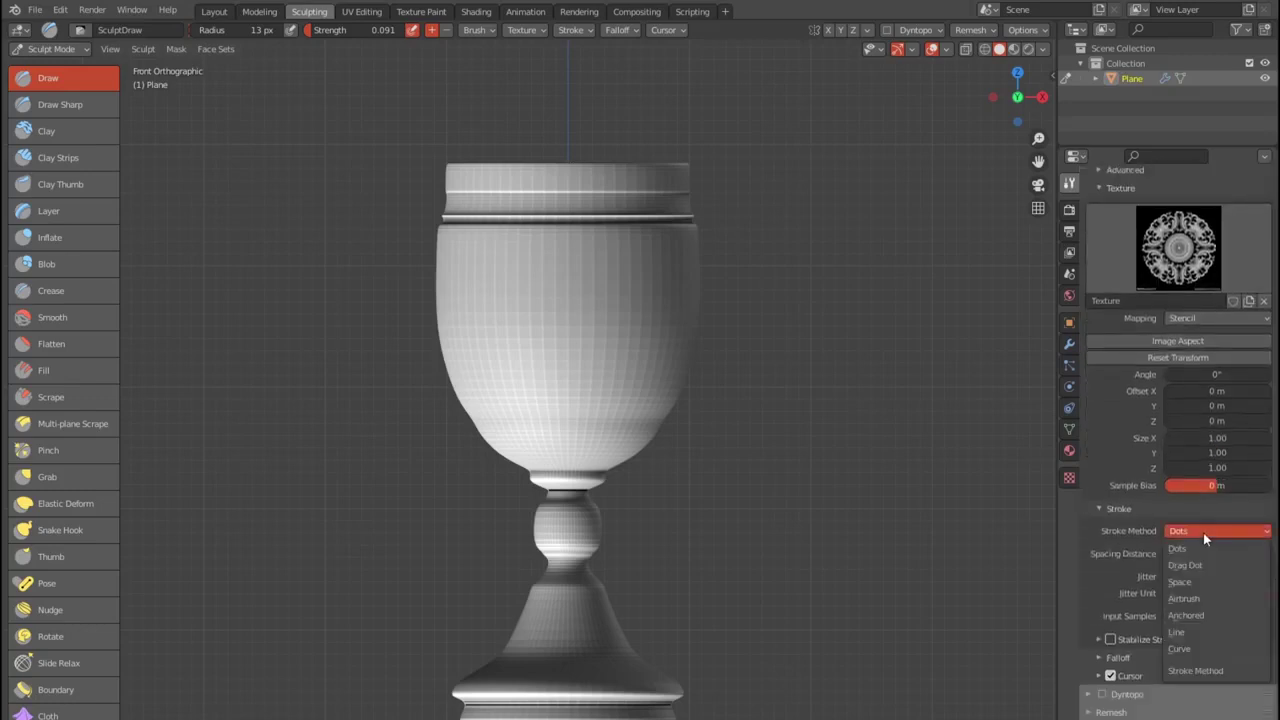
{"action": "left_click", "coordinate": [1204, 614]}
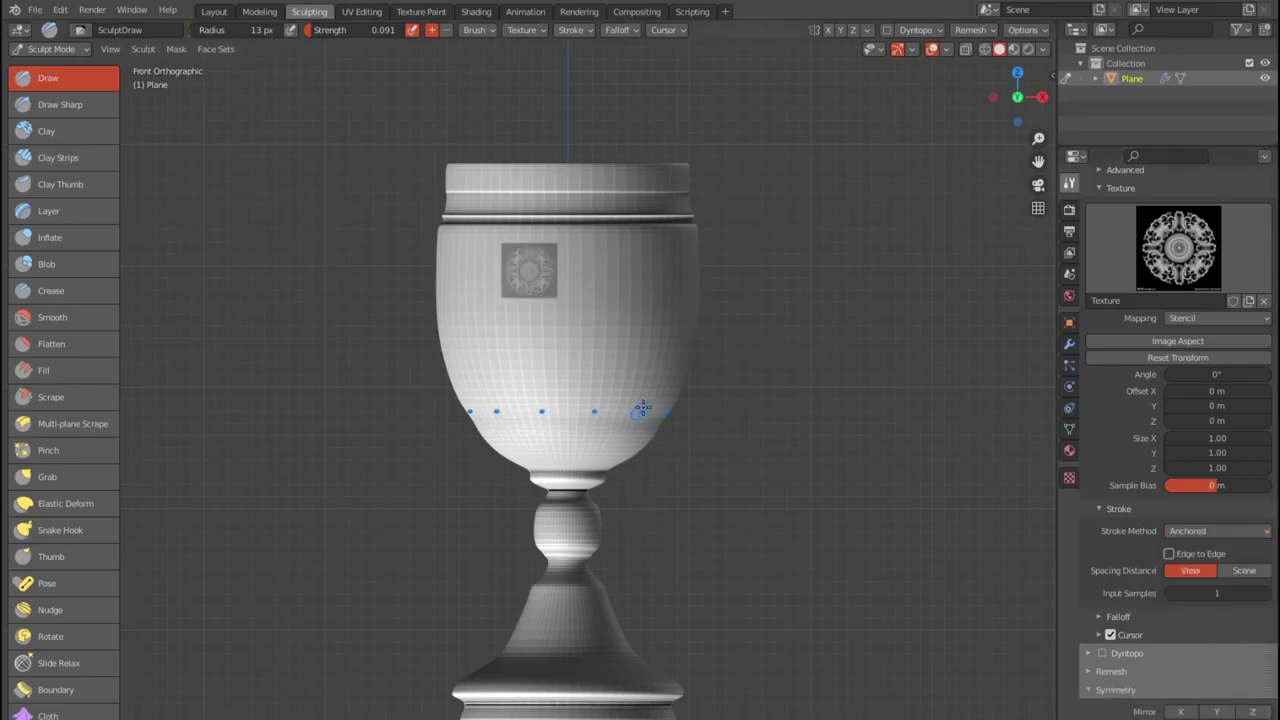
- Enlarge the stencil, centre it on the cup and emboss the ornament pattern
{"action": "right_click_drag", "start_coordinate": [639, 373], "coordinate": [597, 666], "text": "shift"}
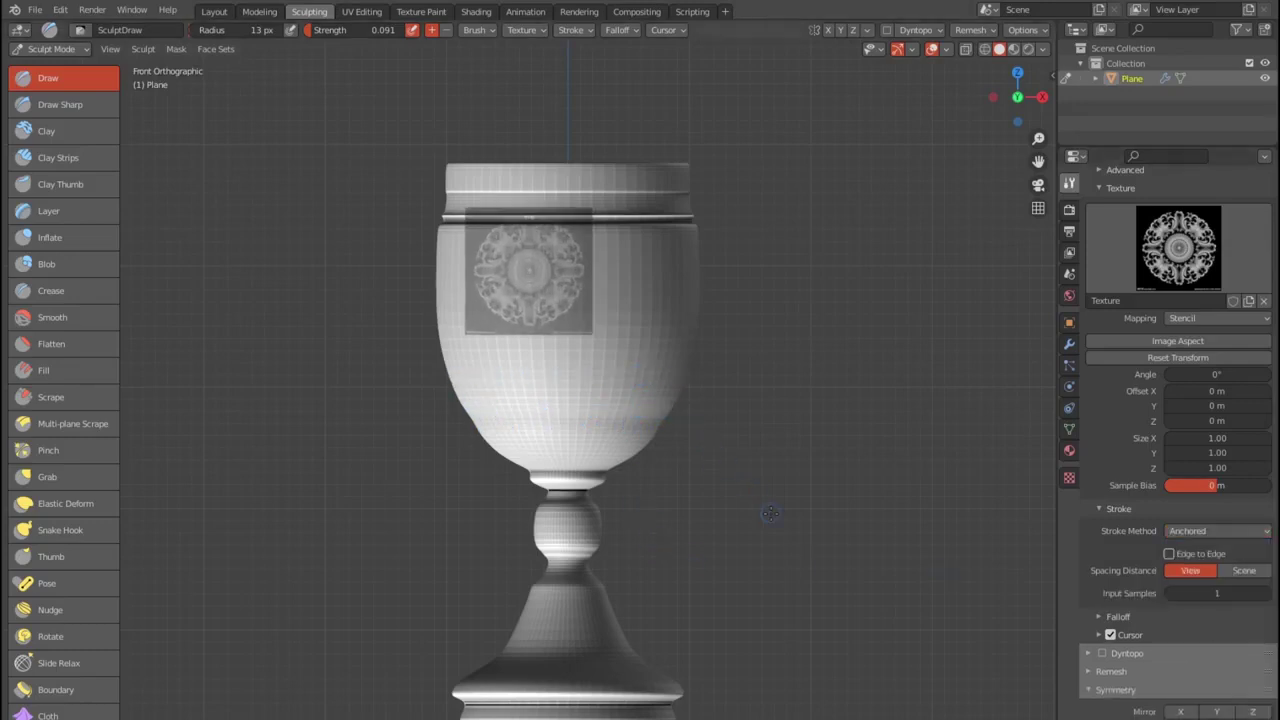
{"action": "right_click_drag", "start_coordinate": [523, 273], "coordinate": [561, 326]}
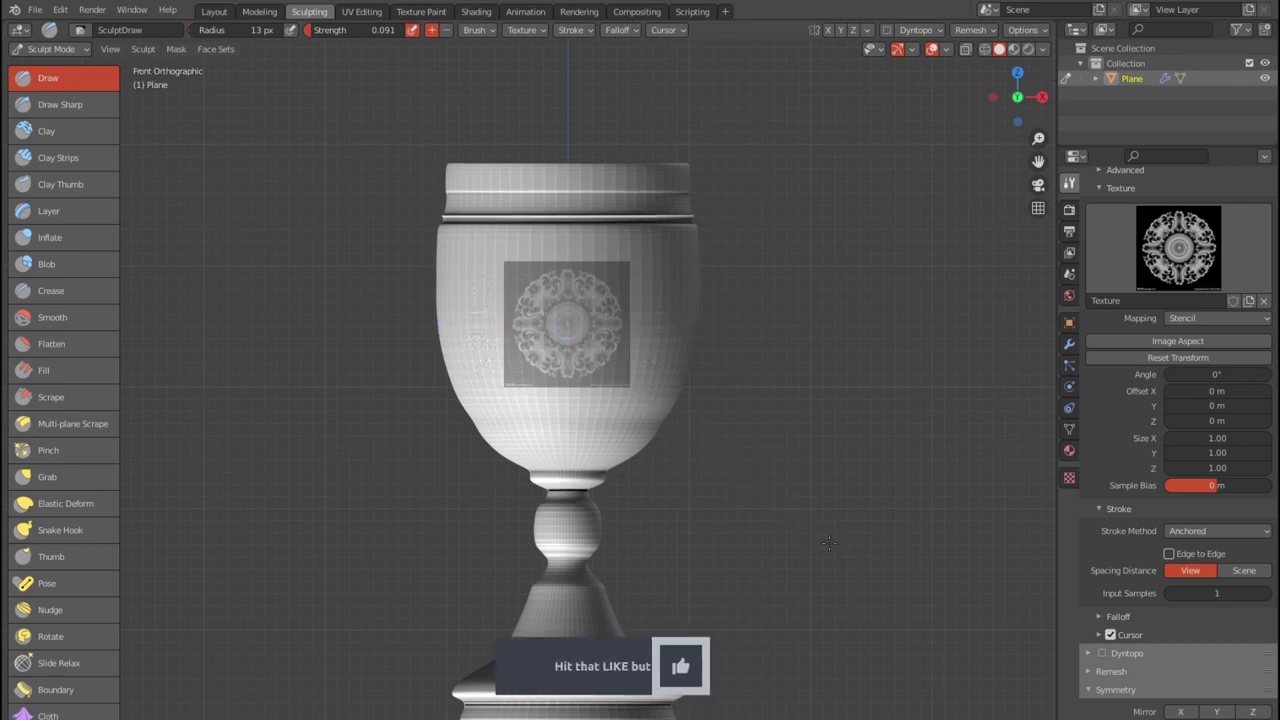
{"action": "left_click_drag", "start_coordinate": [660, 325], "coordinate": [703, 365]}
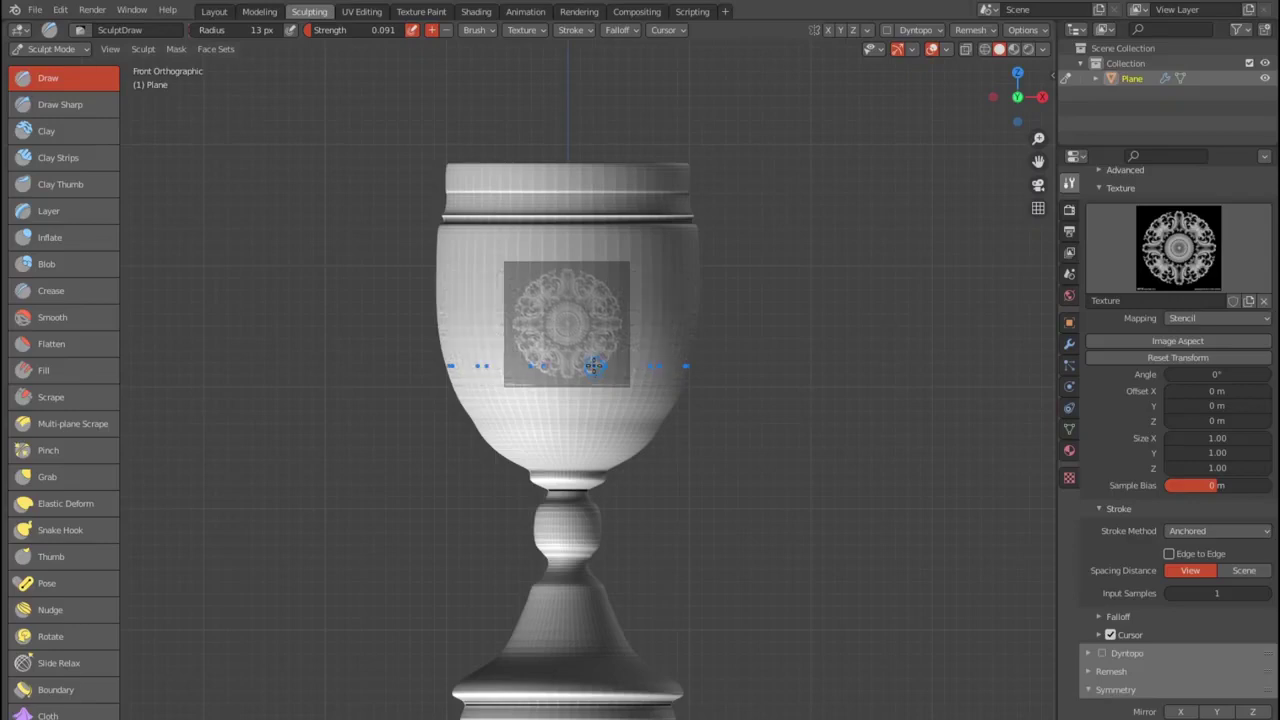
- Set brush strength to 0.139 and re-centre the stencil on the cup
{"action": "key", "text": "shift+f"}
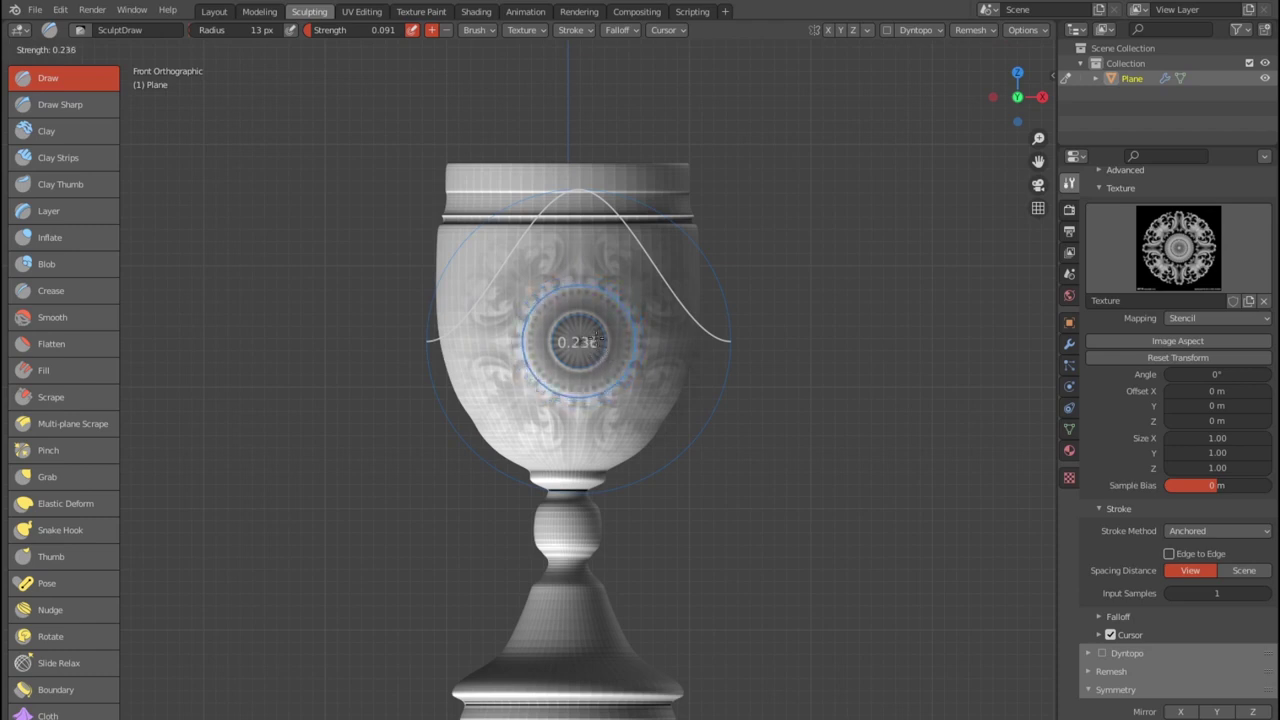
{"action": "left_click", "coordinate": [585, 330]}
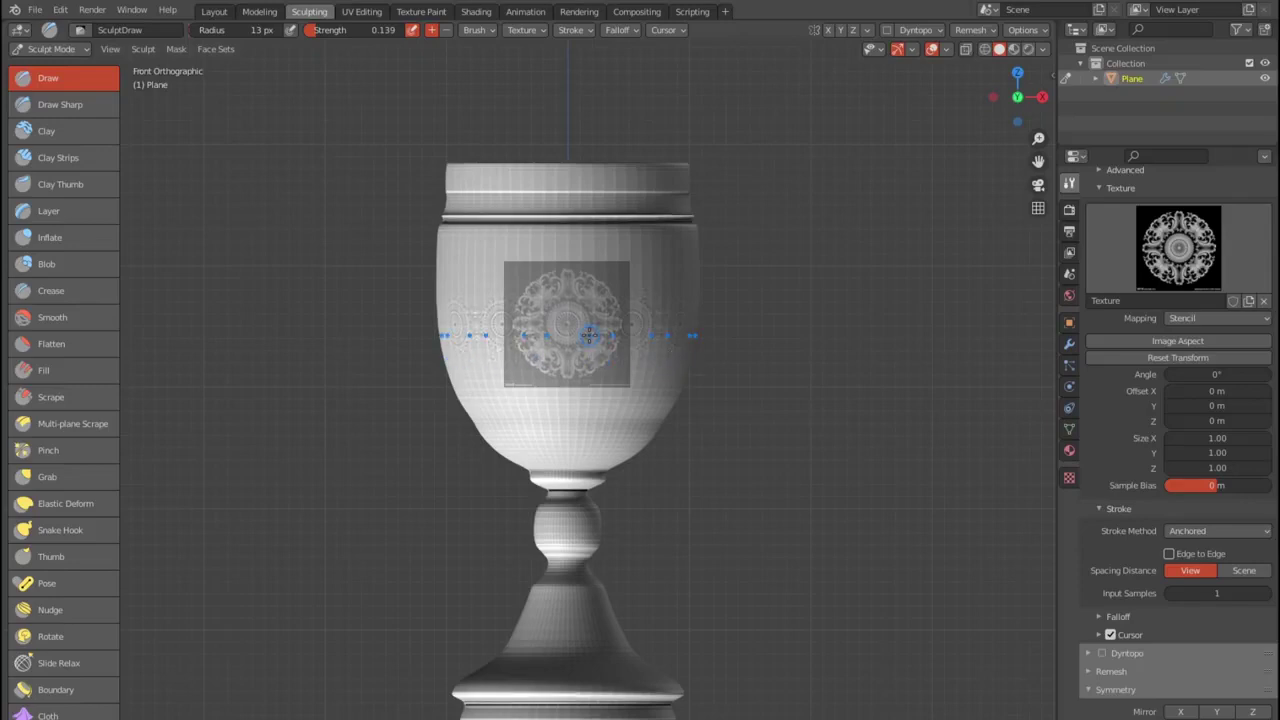
{"action": "right_click_drag", "start_coordinate": [588, 335], "coordinate": [381, 420]}
{"action": "scroll", "coordinate": [580, 363], "scroll_direction": "up", "scroll_amount": 1}
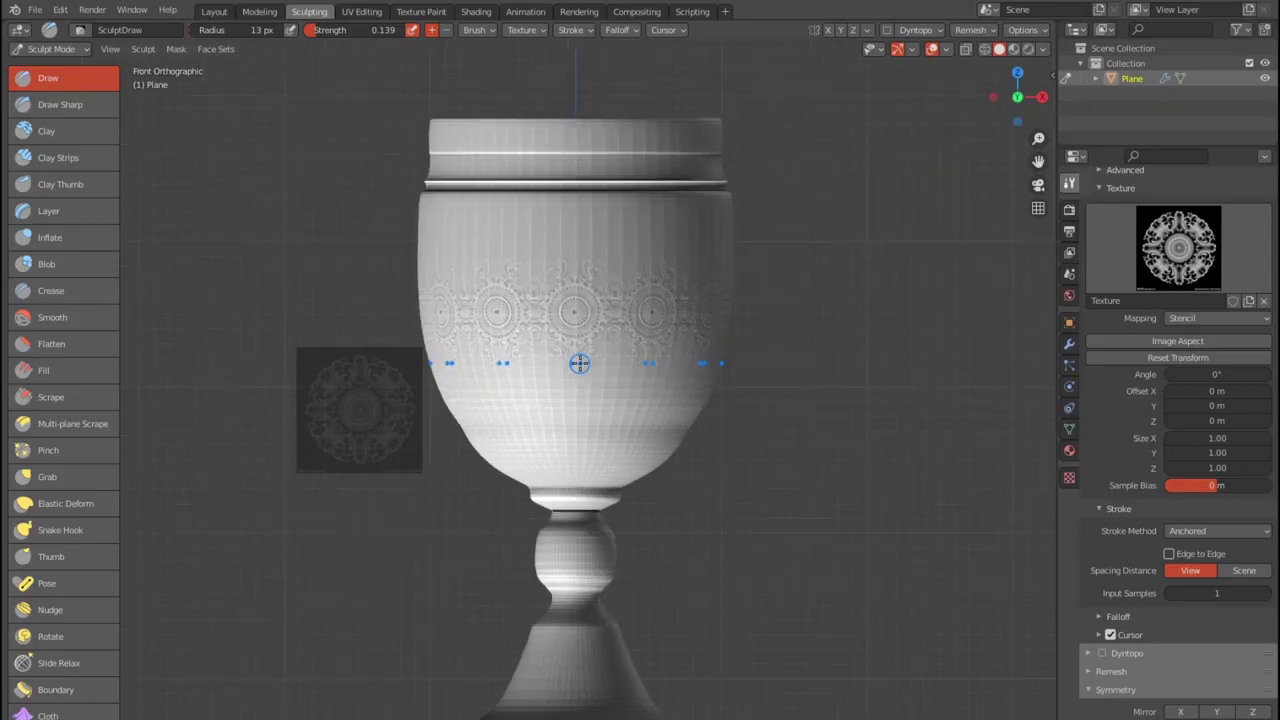
{"action": "scroll", "coordinate": [580, 363], "scroll_direction": "up", "scroll_amount": 3}
{"action": "scroll", "coordinate": [580, 363], "scroll_direction": "down", "scroll_amount": 4}
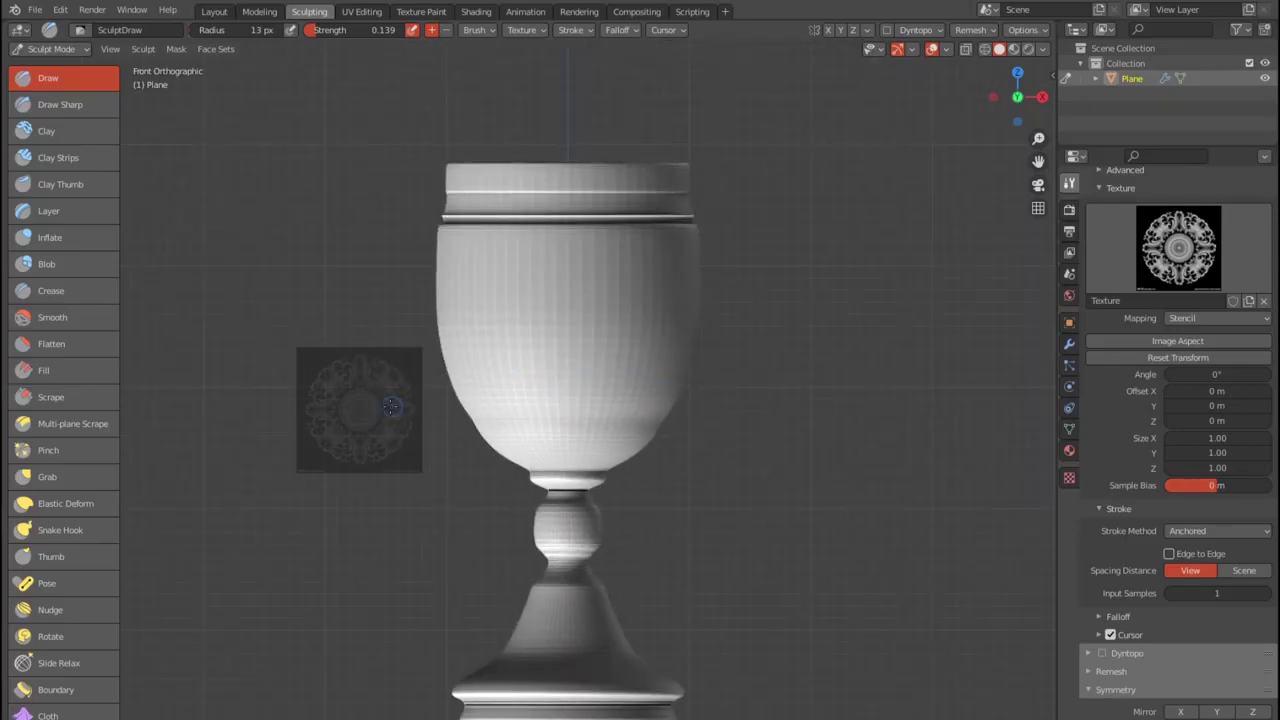
{"action": "mouse_move", "coordinate": [360, 407]}
{"action": "right_mouse_down"}
{"action": "mouse_move", "coordinate": [597, 337]}
{"action": "mouse_move", "coordinate": [564, 322]}
{"action": "right_mouse_up"}
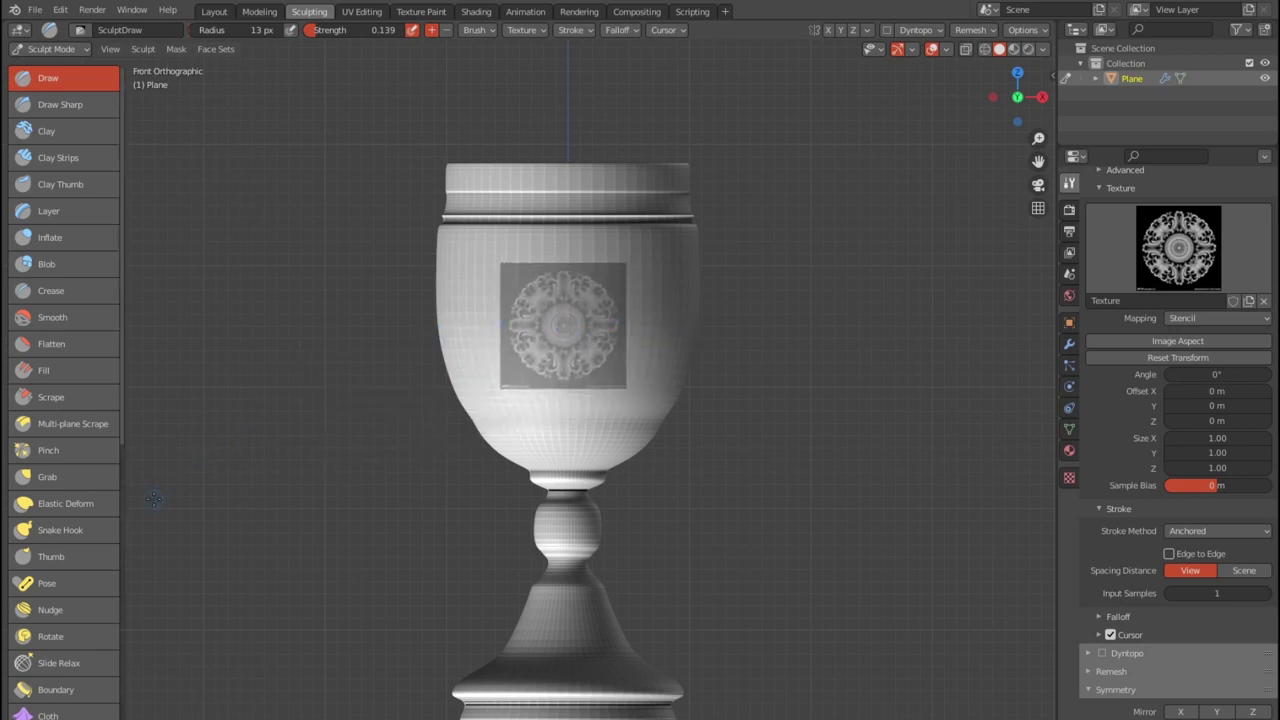
{"action": "scroll", "coordinate": [82, 570], "scroll_direction": "down", "scroll_amount": 4}
{"action": "scroll", "coordinate": [79, 557], "scroll_direction": "down", "scroll_amount": 2}
- With Box Hide, hide the goblet's rim, stem and base, and cup bottom
{"action": "scroll", "coordinate": [79, 552], "scroll_direction": "down", "scroll_amount": 2}
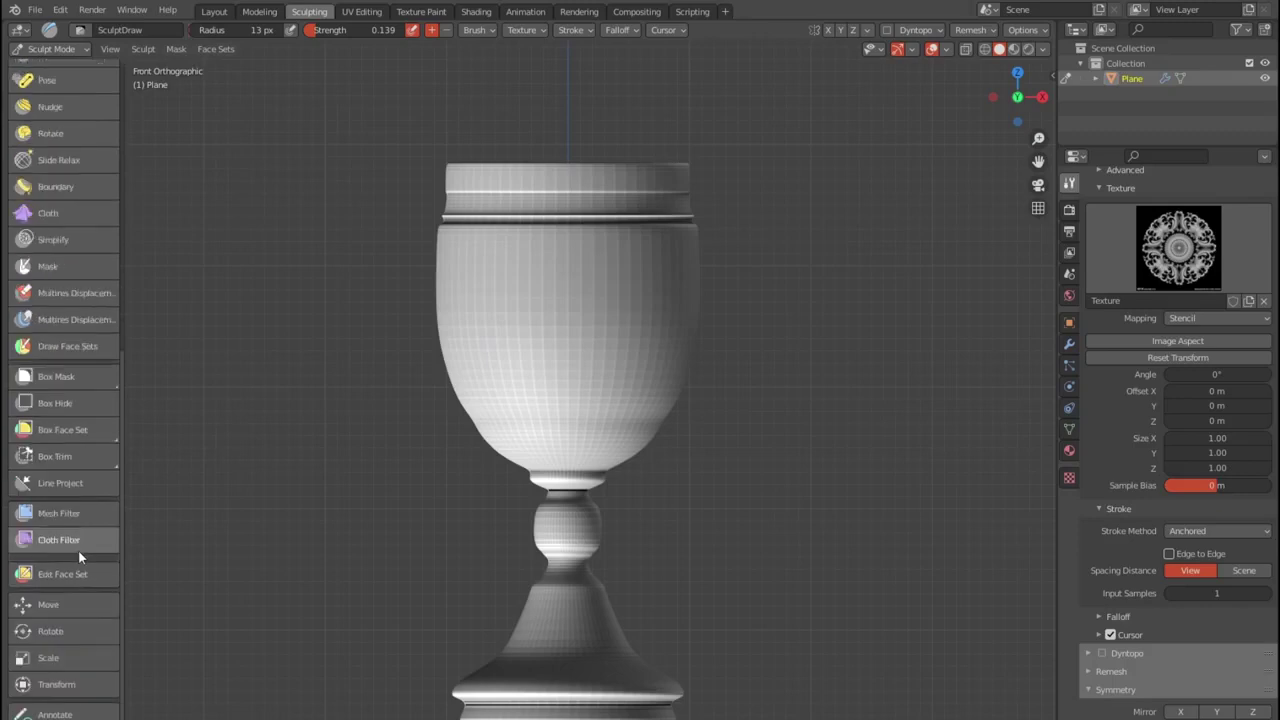
{"action": "scroll", "coordinate": [79, 548], "scroll_direction": "down", "scroll_amount": 2}
{"action": "left_click", "coordinate": [90, 464]}
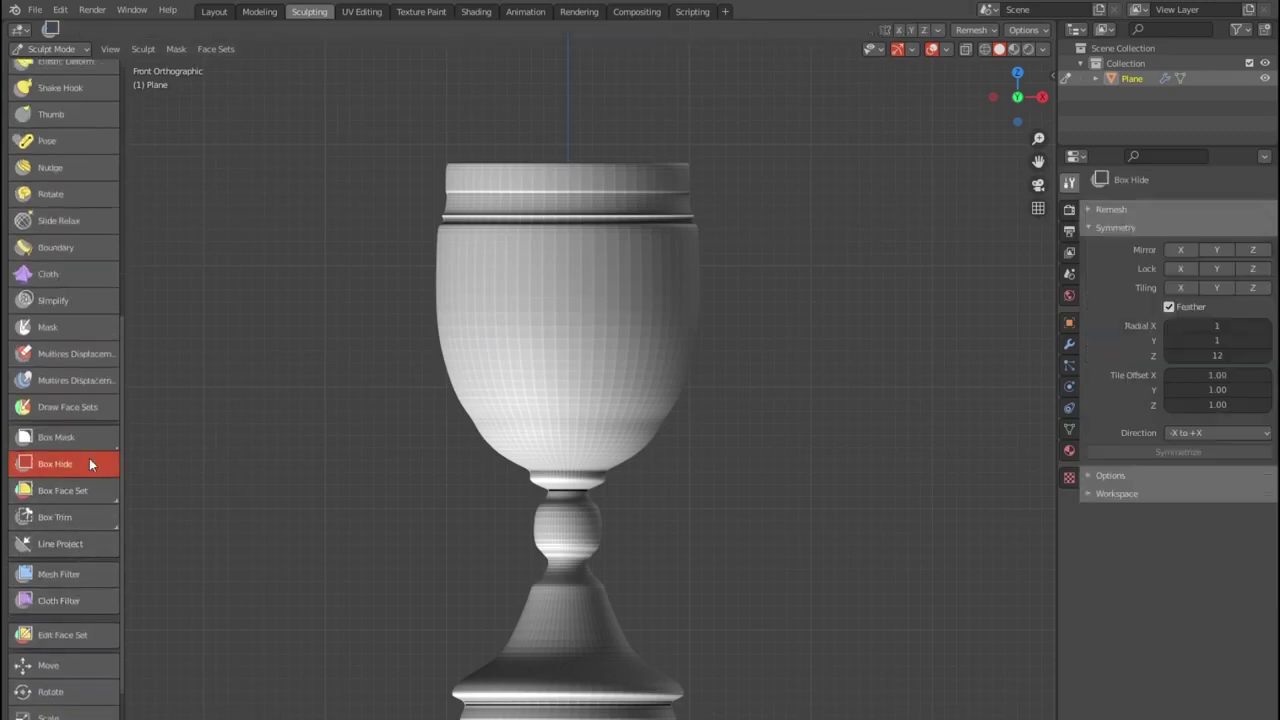
{"action": "left_click_drag", "start_coordinate": [384, 124], "coordinate": [772, 240]}
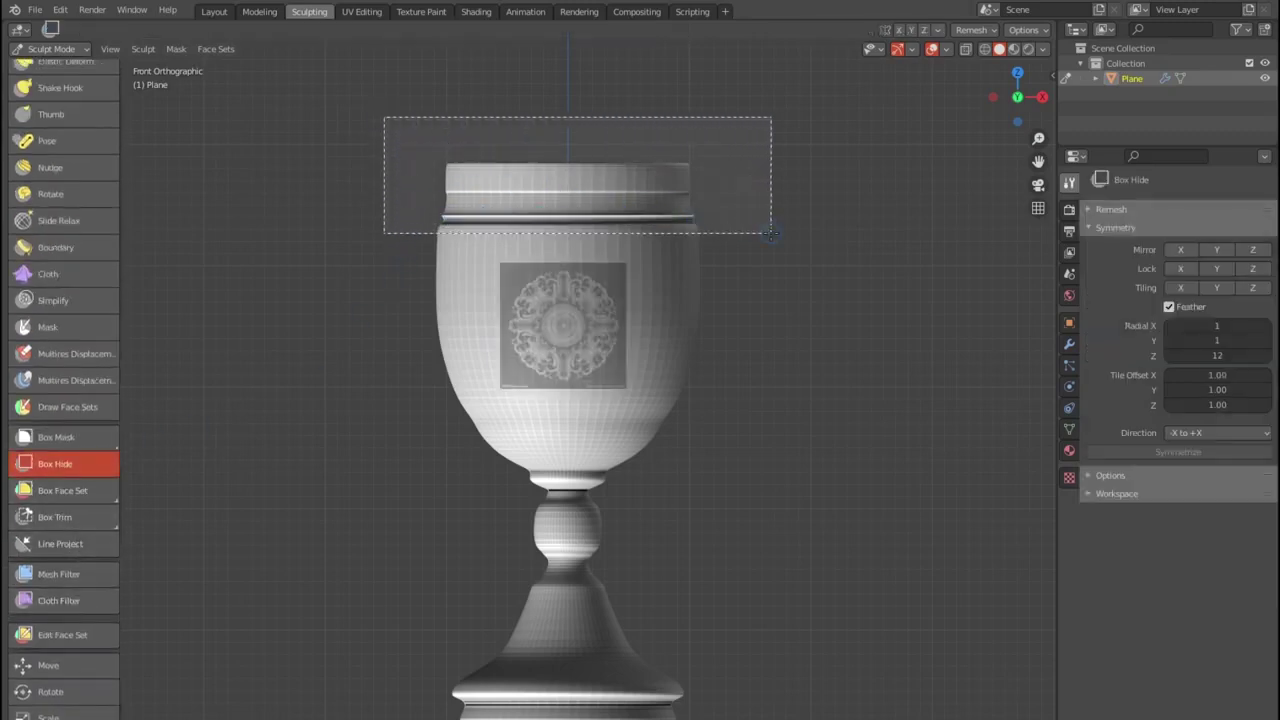
{"action": "scroll", "coordinate": [793, 291], "scroll_direction": "down", "scroll_amount": 1}
{"action": "scroll", "coordinate": [491, 477], "scroll_direction": "down", "scroll_amount": 4}
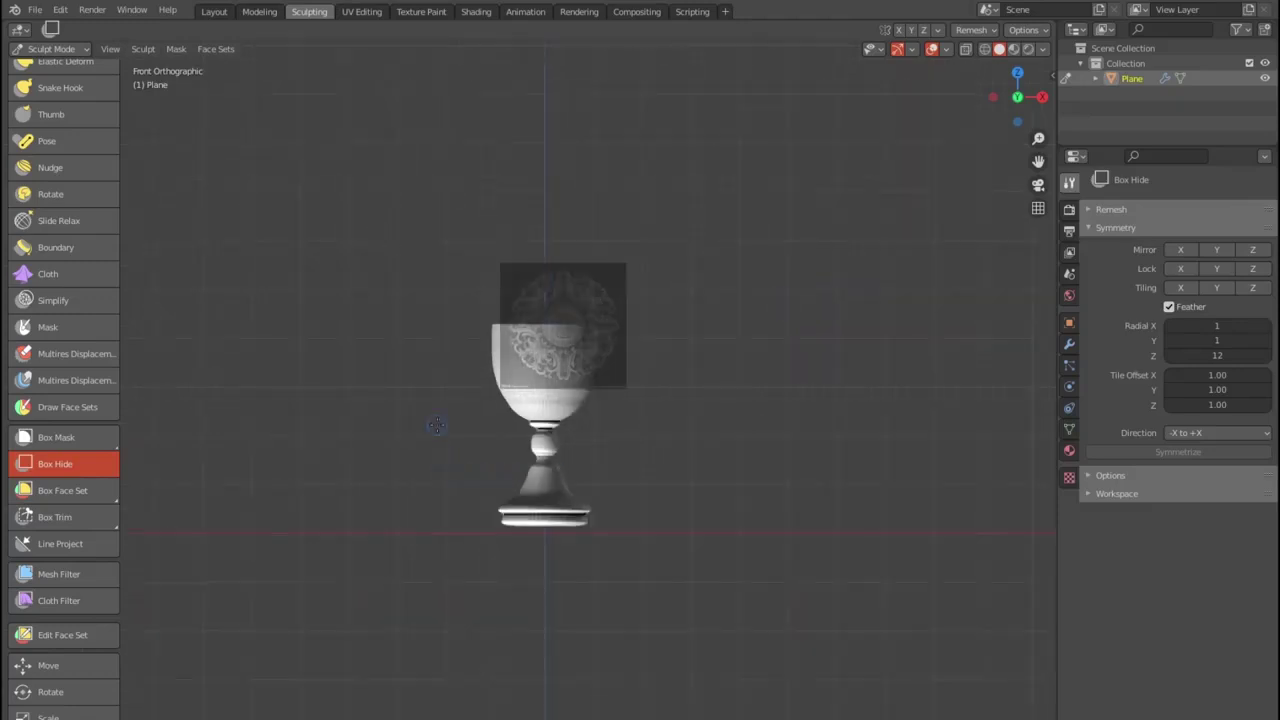
{"action": "left_click_drag", "start_coordinate": [436, 424], "coordinate": [776, 604]}
{"action": "left_click_drag", "start_coordinate": [444, 404], "coordinate": [730, 520]}
- Zoom in and enlarge the stencil over the remaining cup band
{"action": "scroll", "coordinate": [666, 441], "scroll_direction": "up", "scroll_amount": 1}
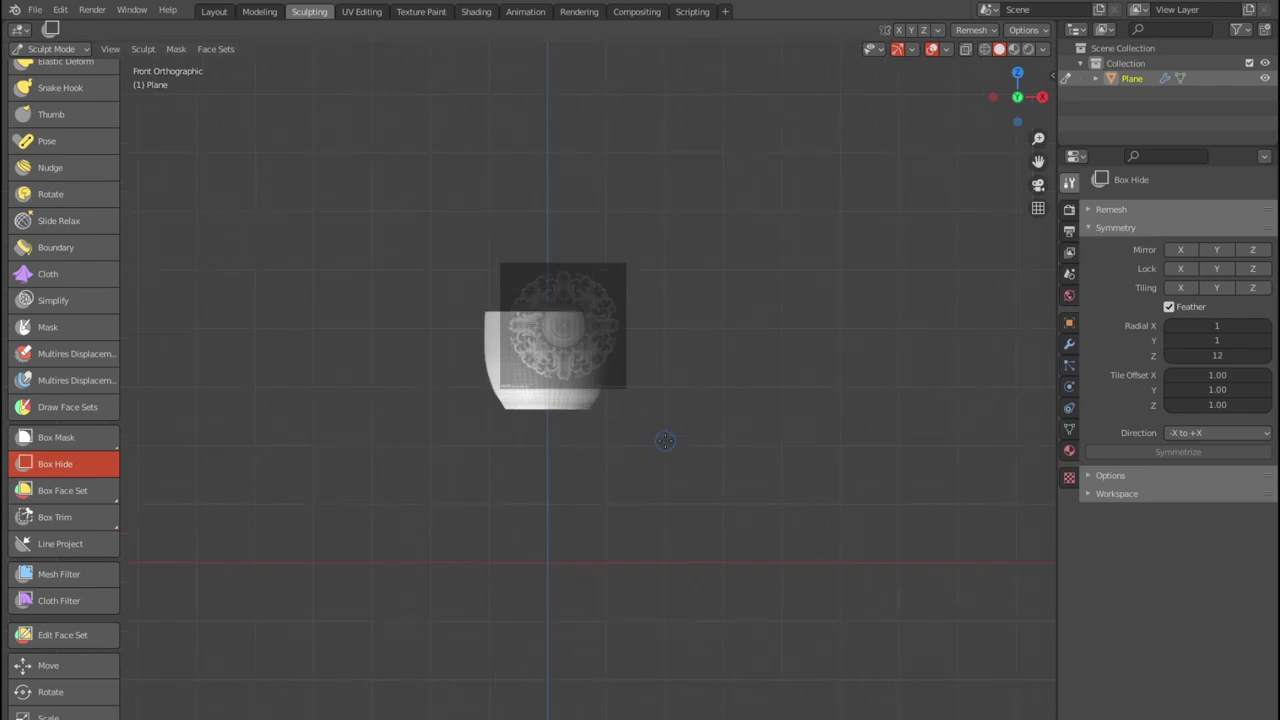
{"action": "scroll", "coordinate": [666, 441], "scroll_direction": "up", "scroll_amount": 3}
{"action": "scroll", "coordinate": [716, 463], "scroll_direction": "up", "scroll_amount": 1}
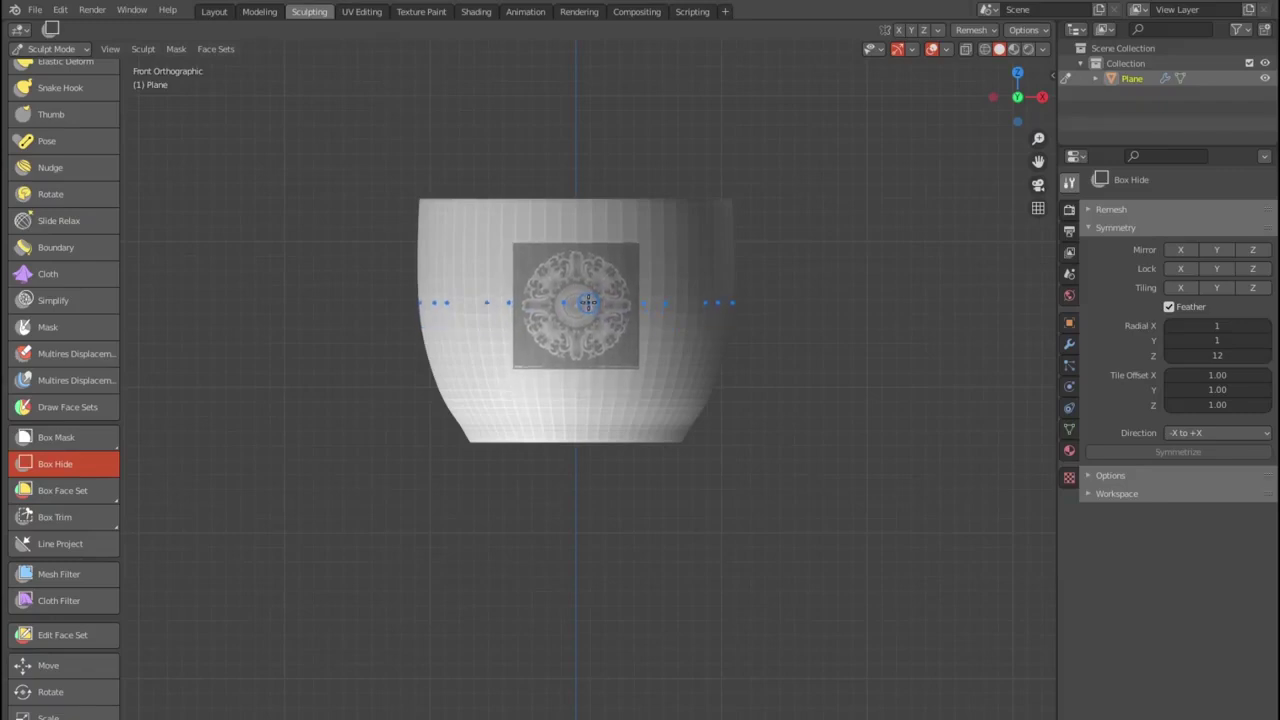
{"action": "right_click_drag", "start_coordinate": [593, 314], "coordinate": [603, 321], "text": "shift"}
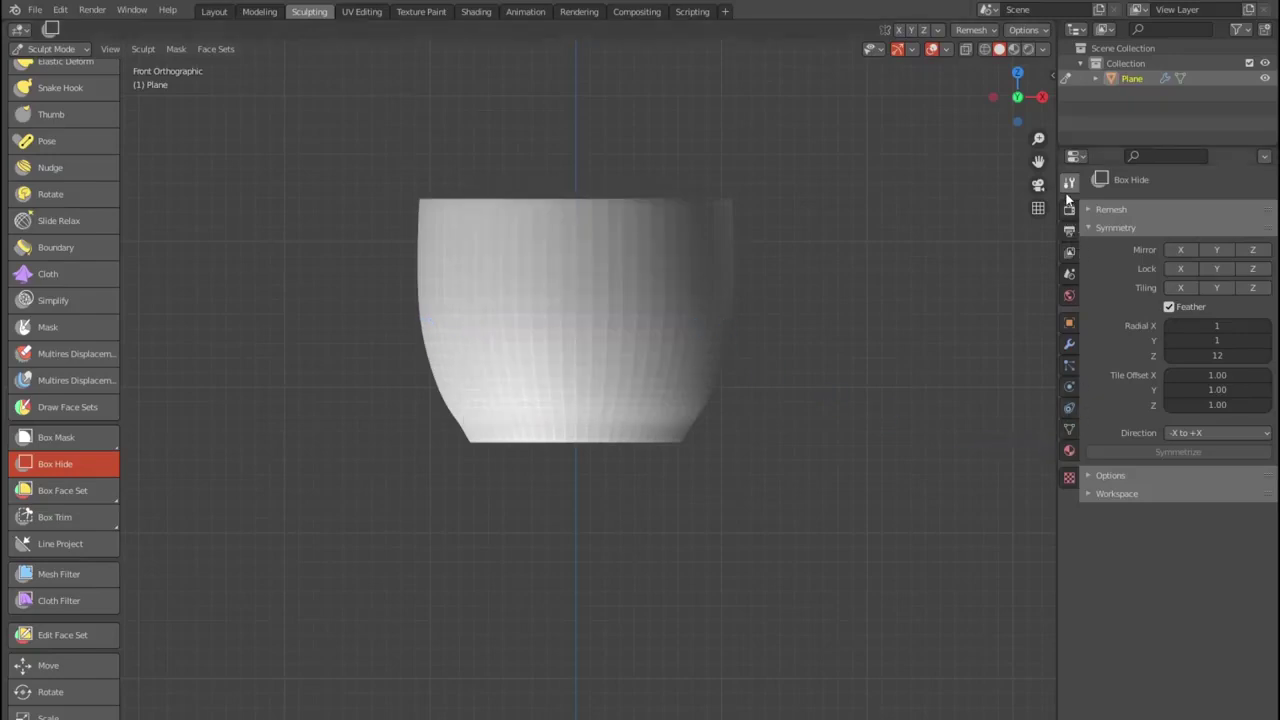
- Set the radial symmetry count around Z to 4
{"action": "left_click", "coordinate": [1218, 355]}
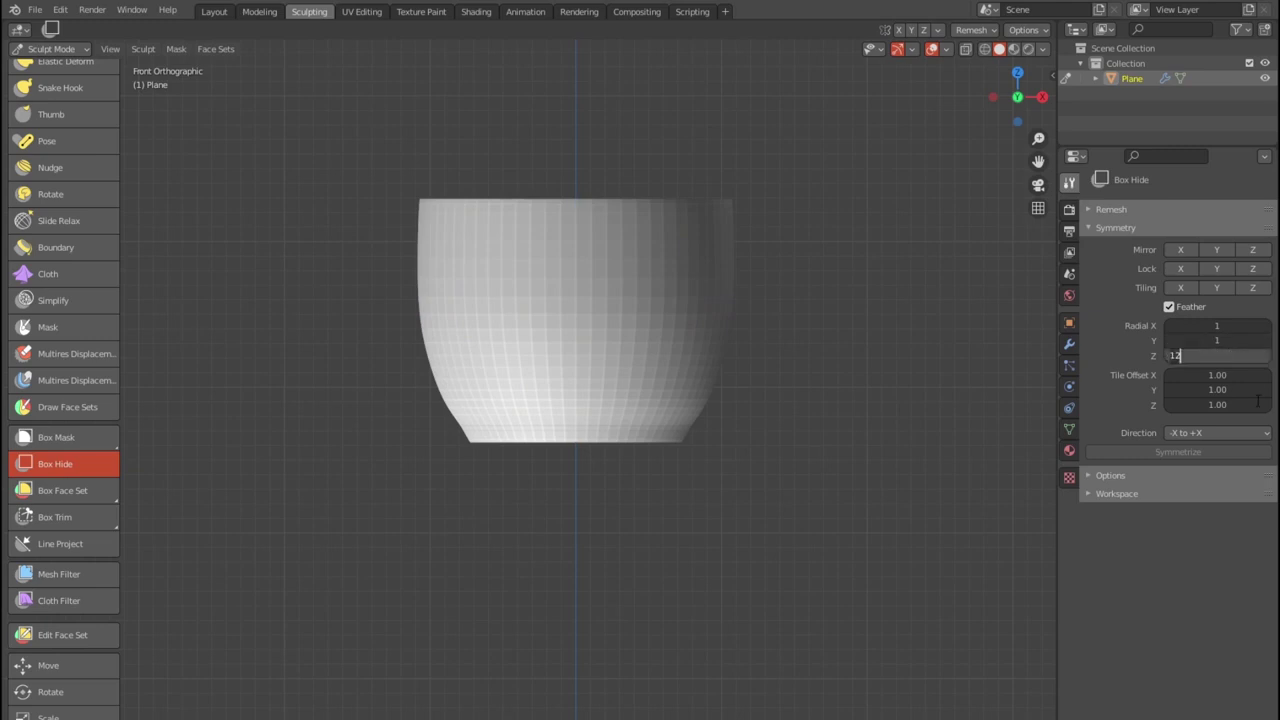
{"action": "type", "text": "4"}
{"action": "key", "text": "Return"}
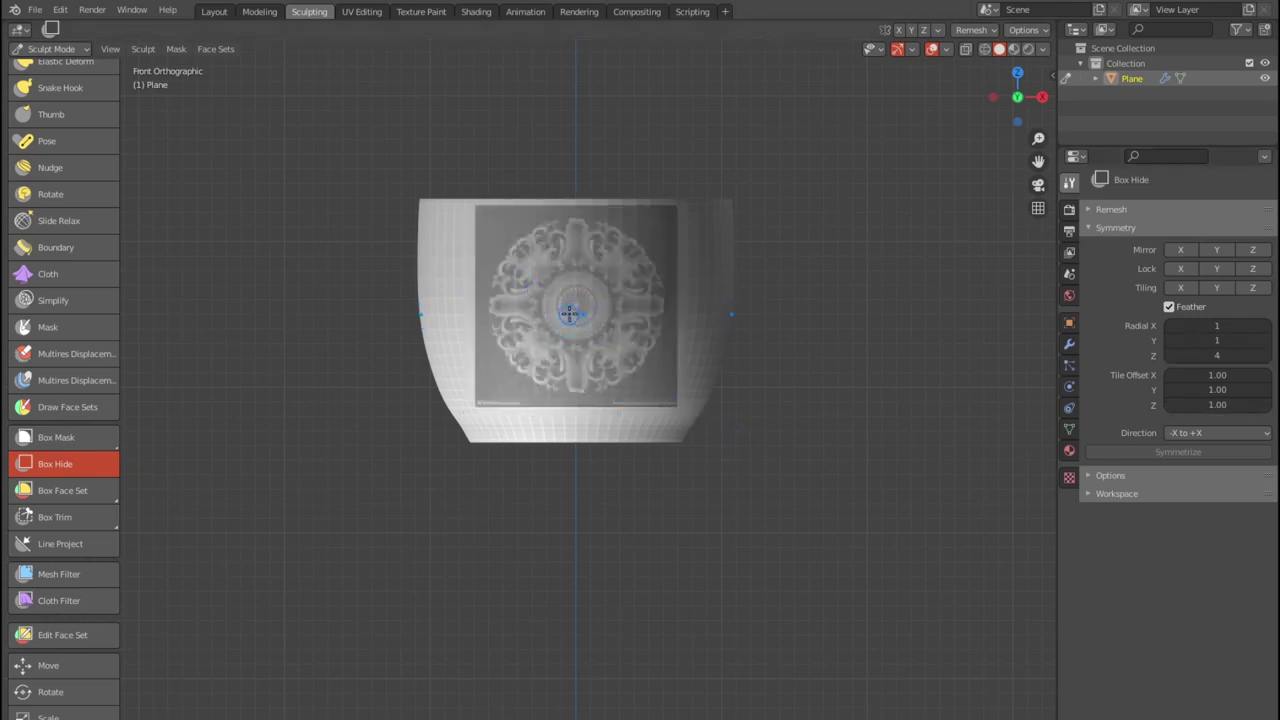
- Set brush strength to about 0.327 and enlarge the brush radius over the stencil
{"action": "key", "text": "shift+f"}
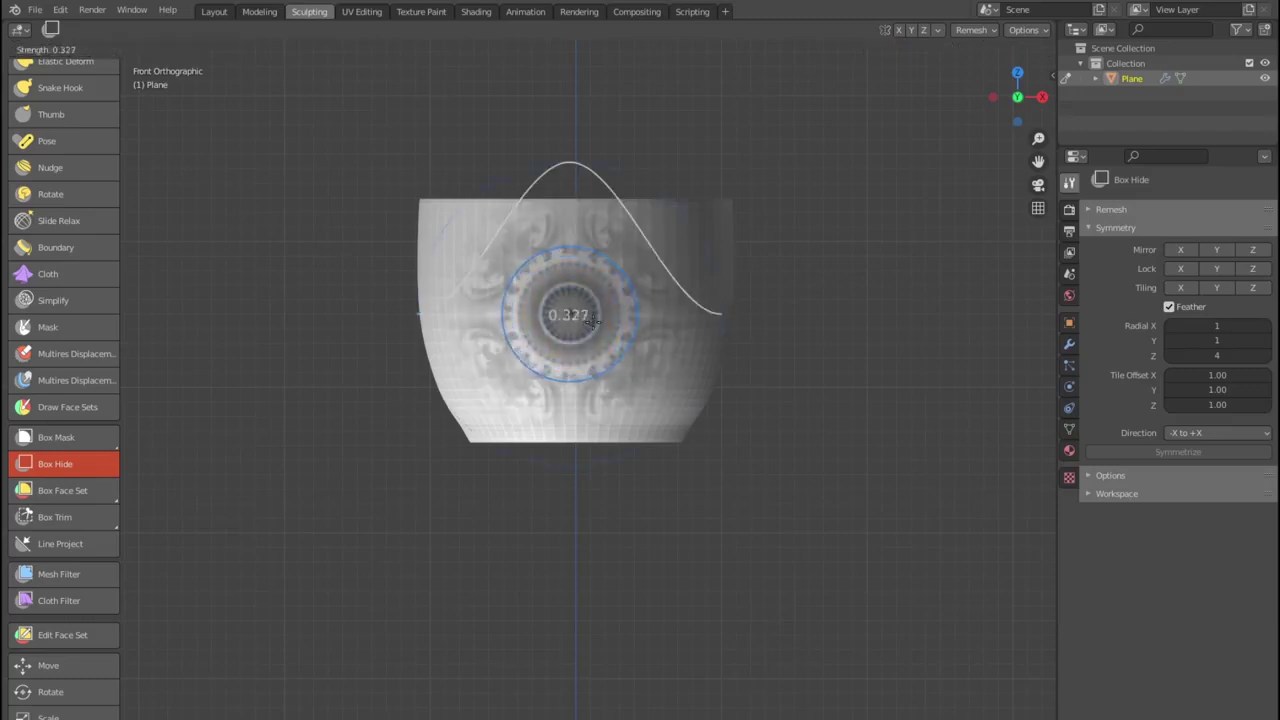
{"action": "left_click", "coordinate": [605, 328]}
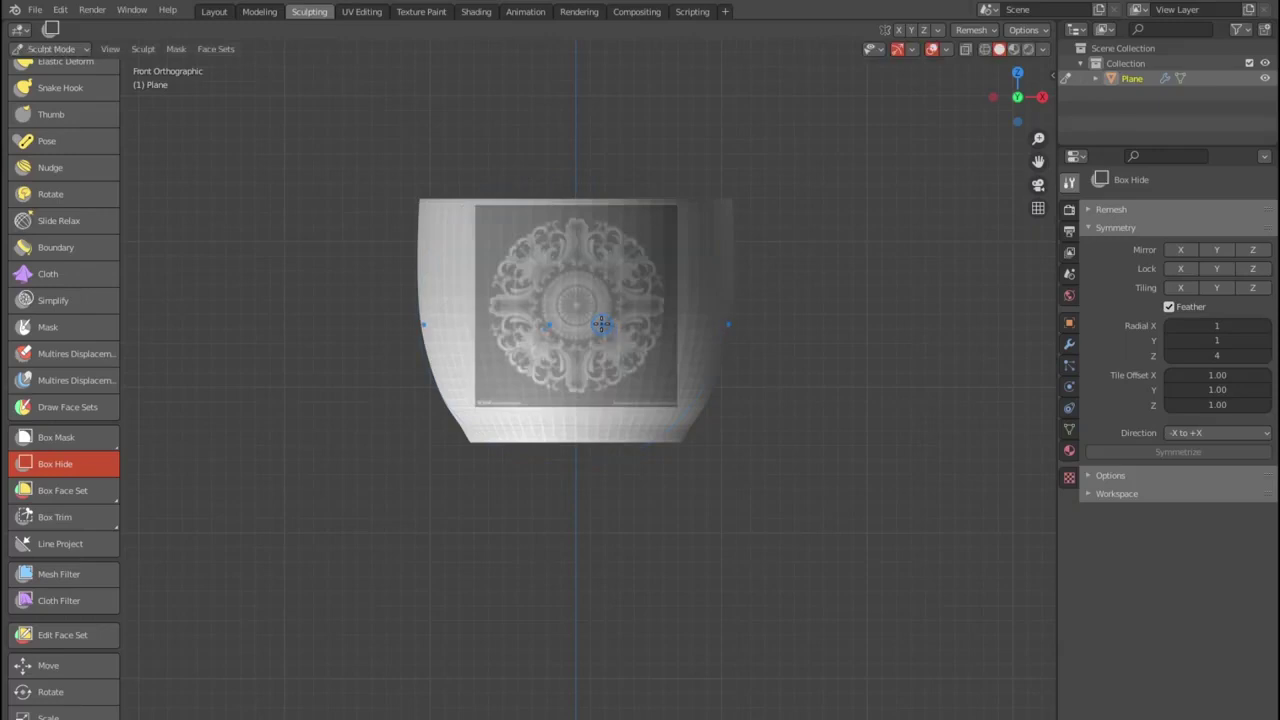
{"action": "key", "text": "f"}
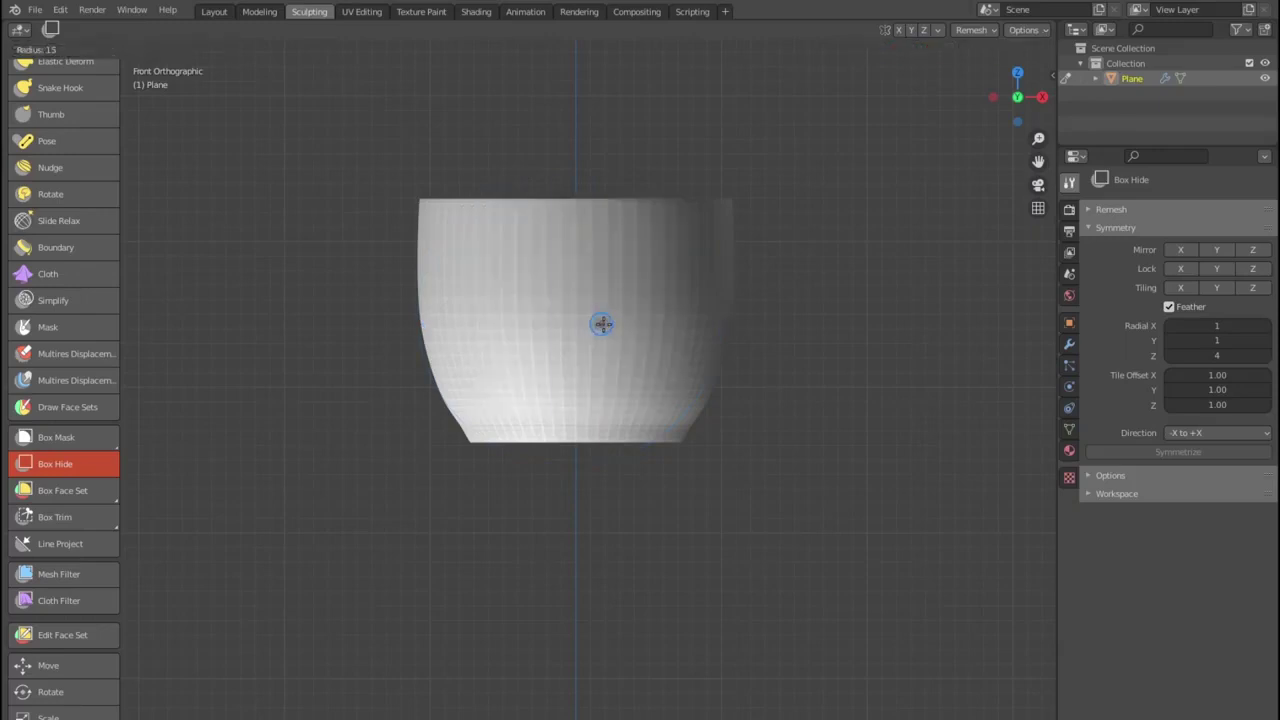
{"action": "left_click", "coordinate": [678, 367]}
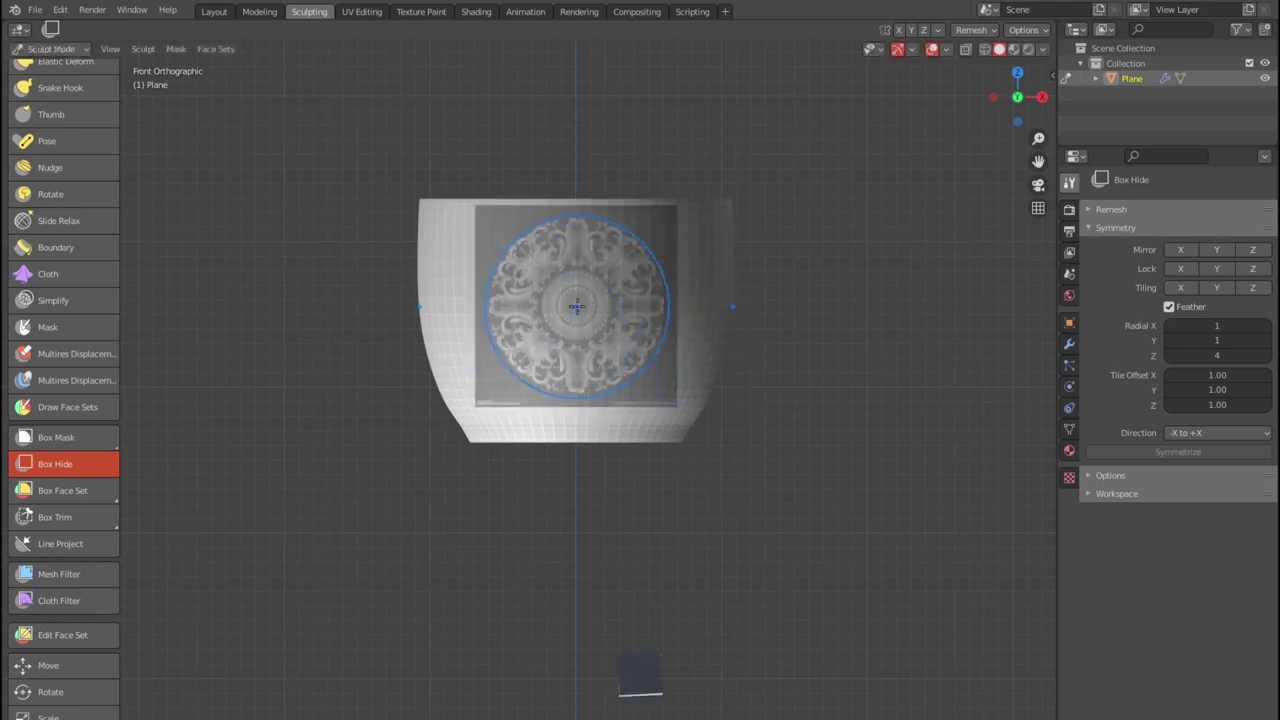
{"action": "left_click_drag", "start_coordinate": [577, 305], "coordinate": [620, 341]}
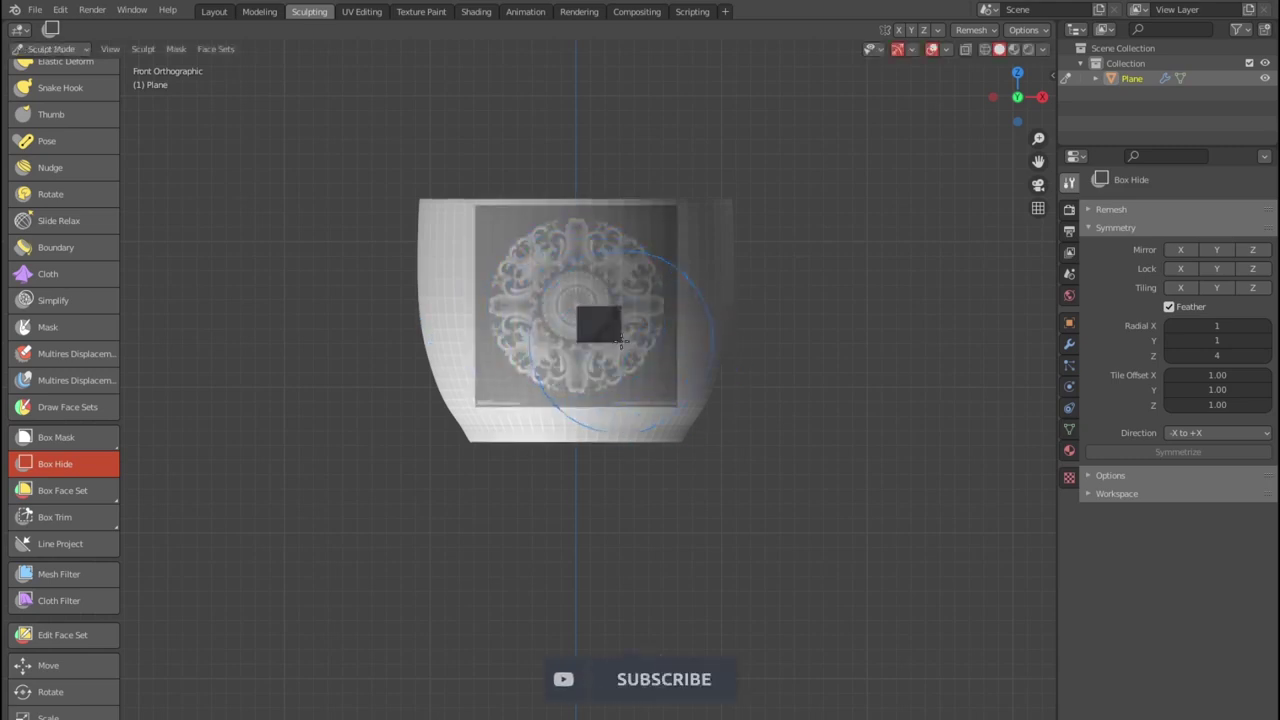
- With the Draw brush, stamp the ornament stencil into the cup band as raised relief
{"action": "scroll", "coordinate": [96, 116], "scroll_direction": "up", "scroll_amount": 3}
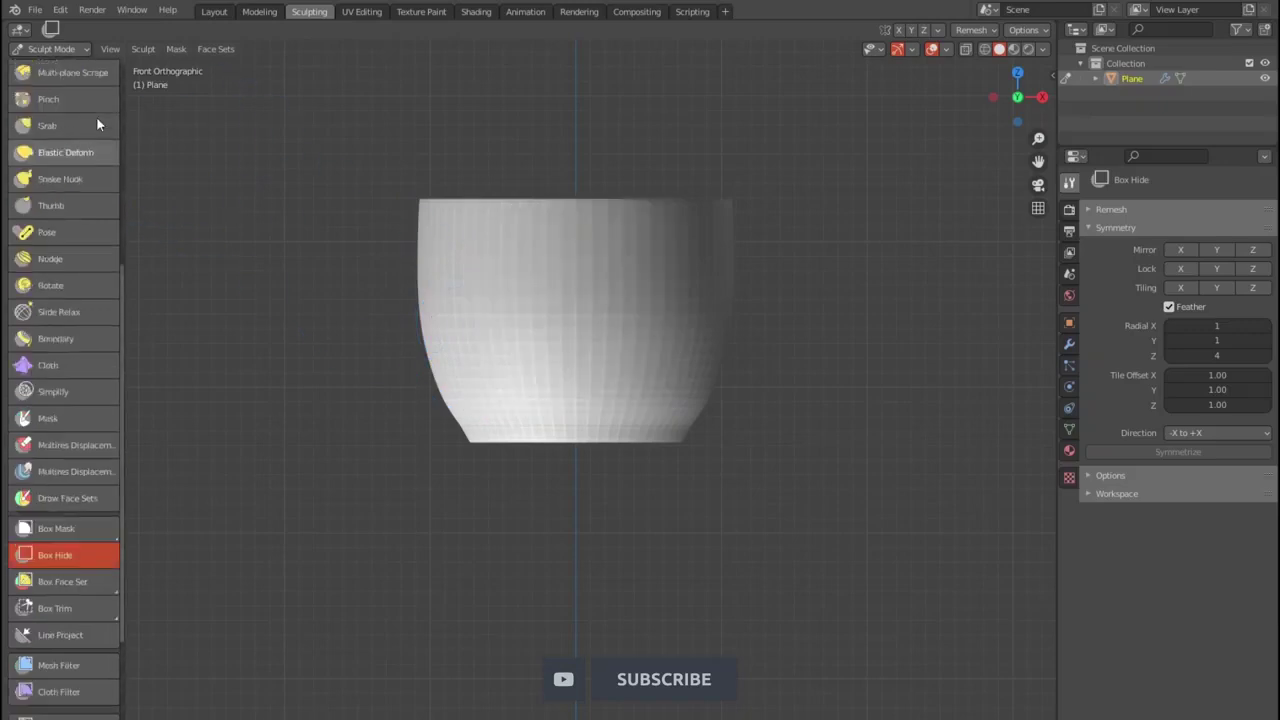
{"action": "scroll", "coordinate": [97, 118], "scroll_direction": "up", "scroll_amount": 8}
{"action": "scroll", "coordinate": [97, 118], "scroll_direction": "up", "scroll_amount": 3}
{"action": "left_click", "coordinate": [71, 80]}
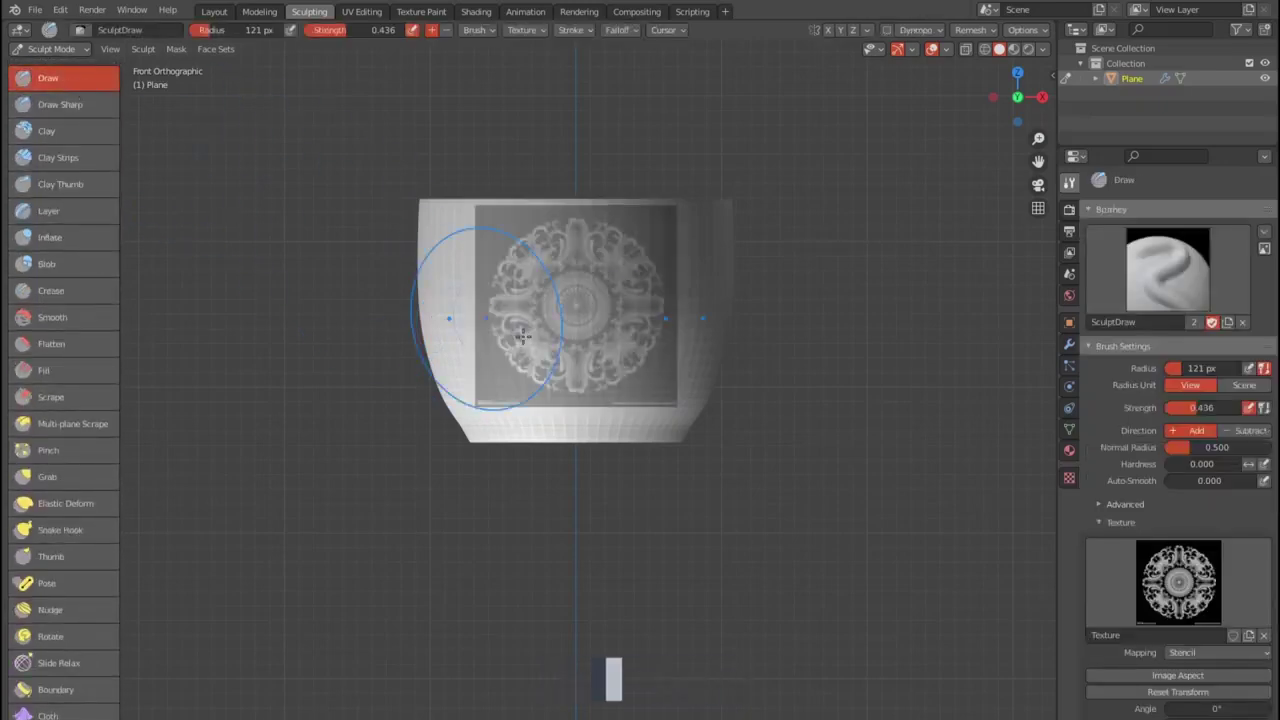
{"action": "mouse_move", "coordinate": [604, 325]}
{"action": "left_mouse_down"}
{"action": "mouse_move", "coordinate": [684, 362]}
{"action": "mouse_move", "coordinate": [760, 308]}
{"action": "left_mouse_up"}
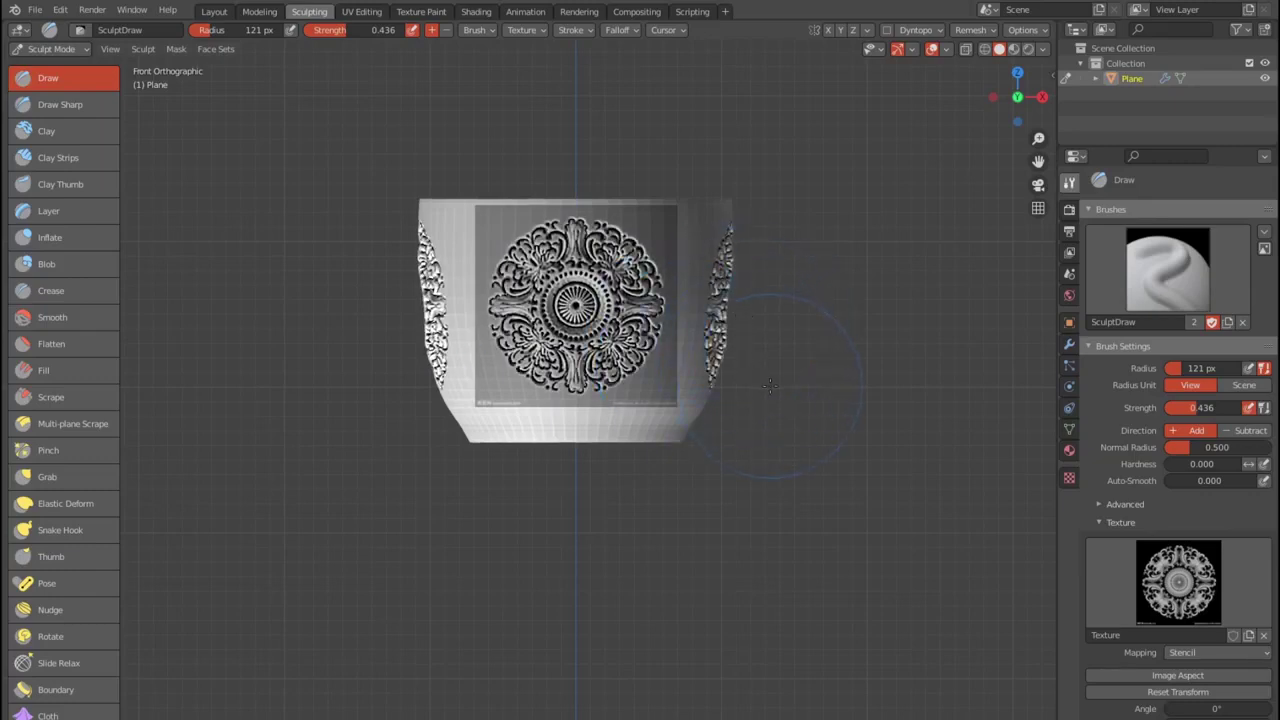
{"action": "mouse_move", "coordinate": [769, 385]}
{"action": "middle_mouse_down"}
{"action": "mouse_move", "coordinate": [848, 419]}
{"action": "mouse_move", "coordinate": [730, 391]}
{"action": "middle_mouse_up"}
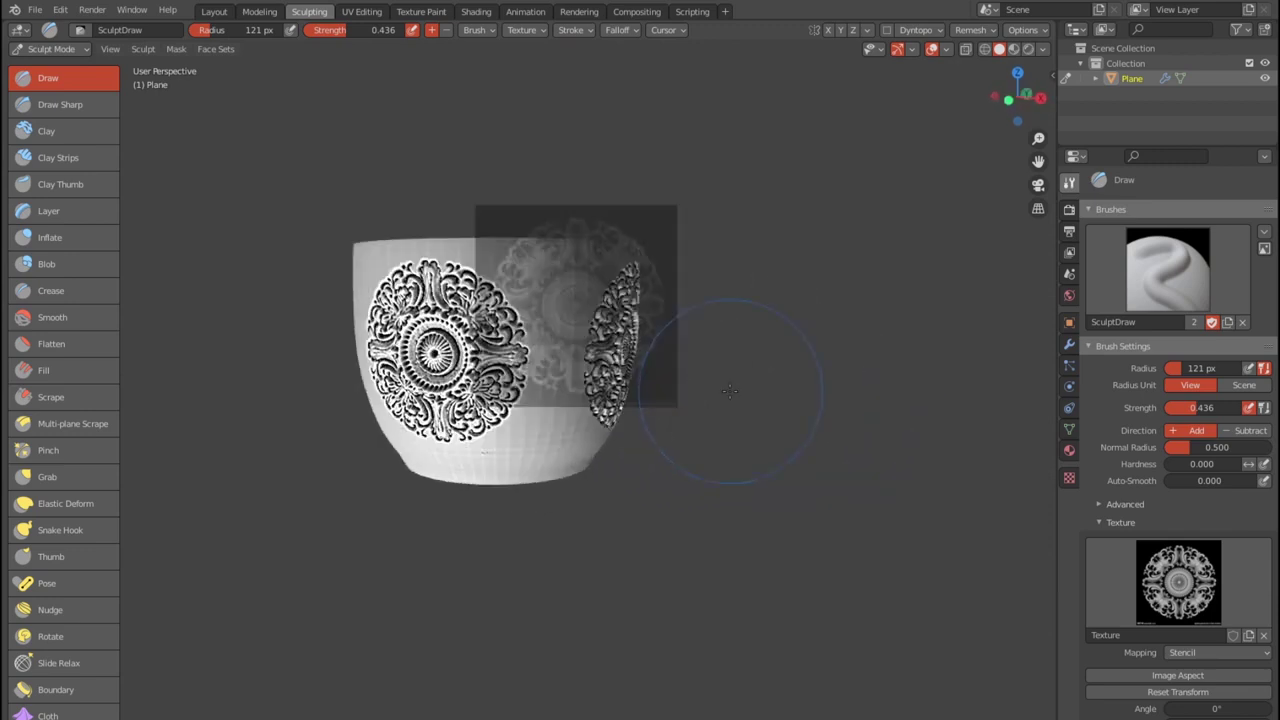
{"action": "key", "text": "KP_1"}
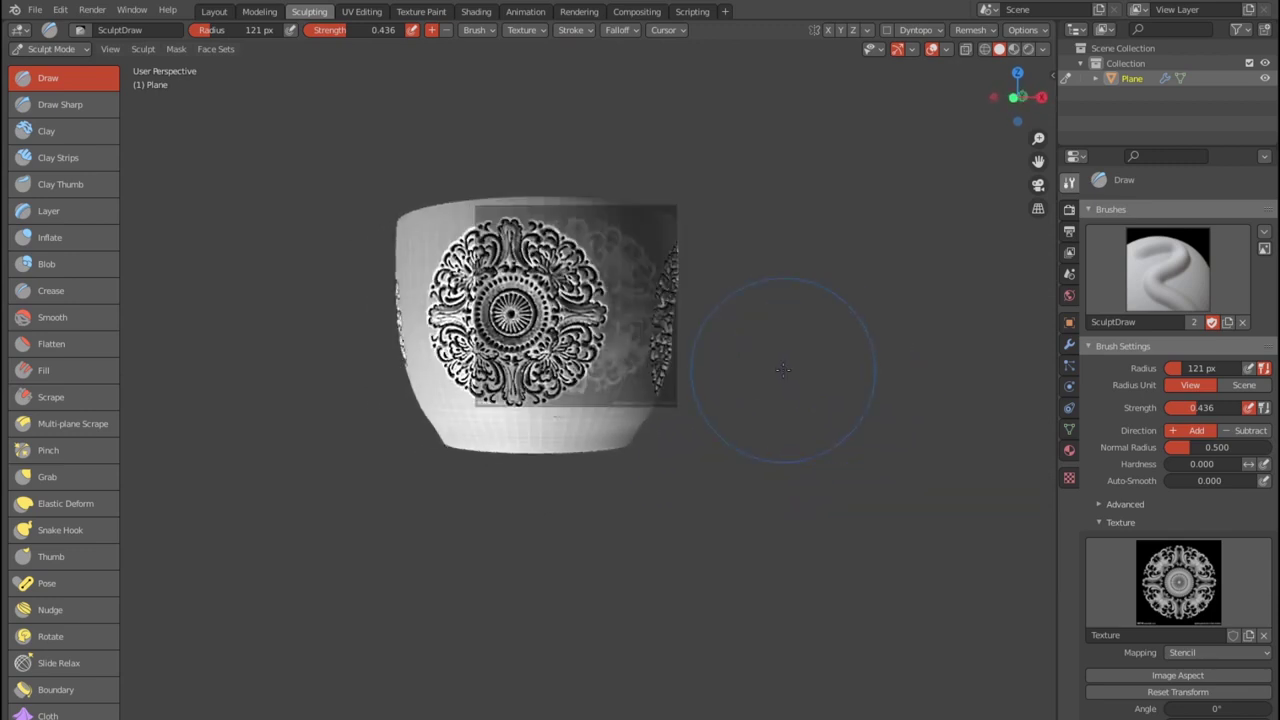
{"action": "key", "text": "KP_5"}
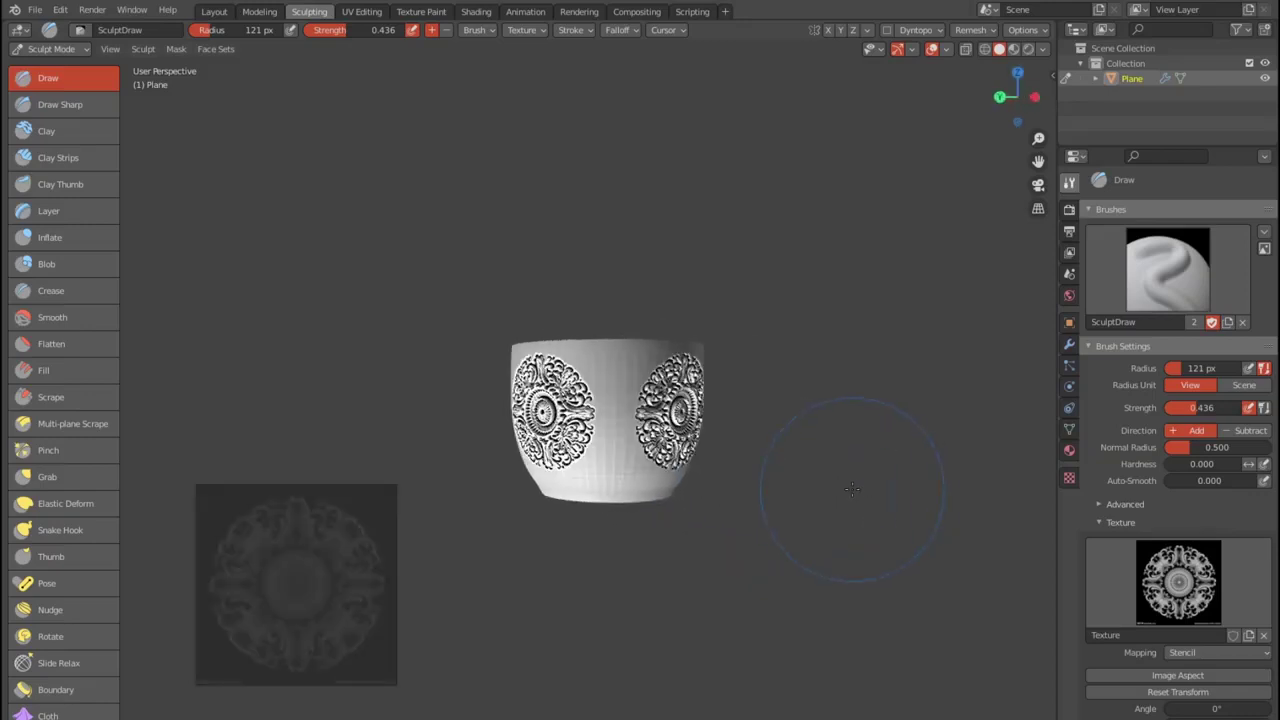
{"action": "key", "text": "KP_1"}
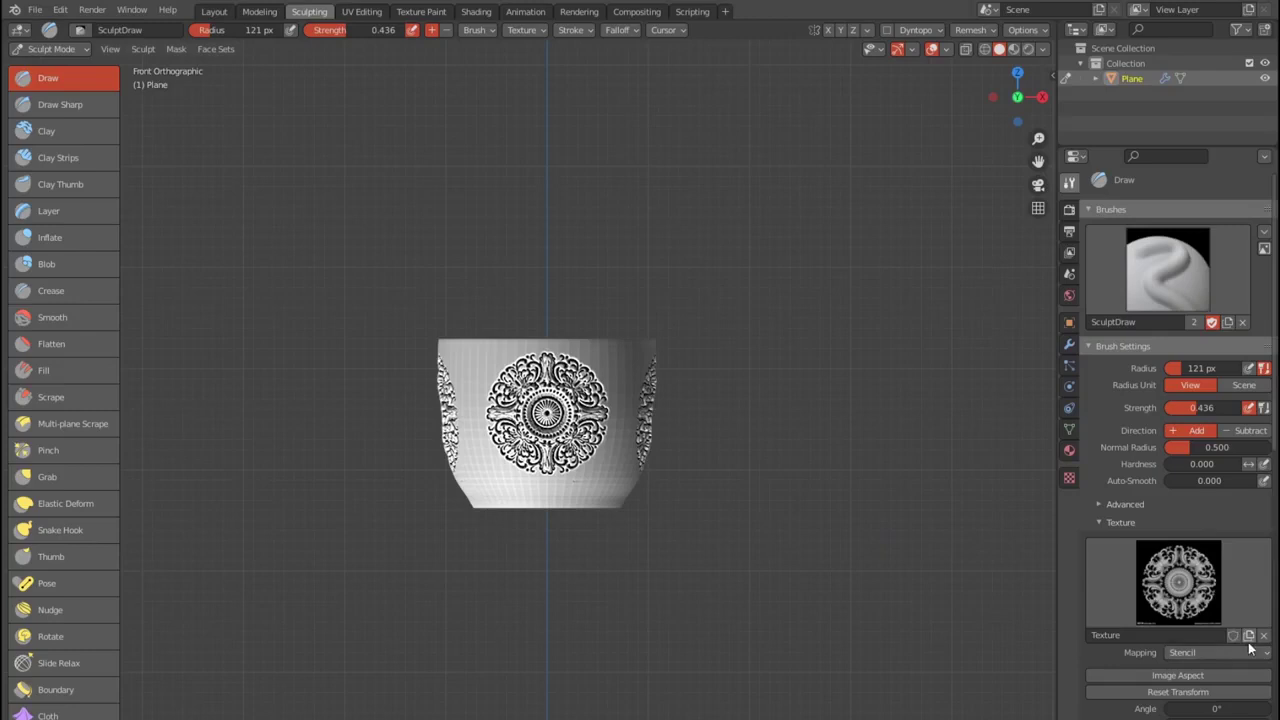
- Show the brush texture's image settings, then try a stencil emblem near the rim and undo it
{"action": "left_click", "coordinate": [1068, 478]}
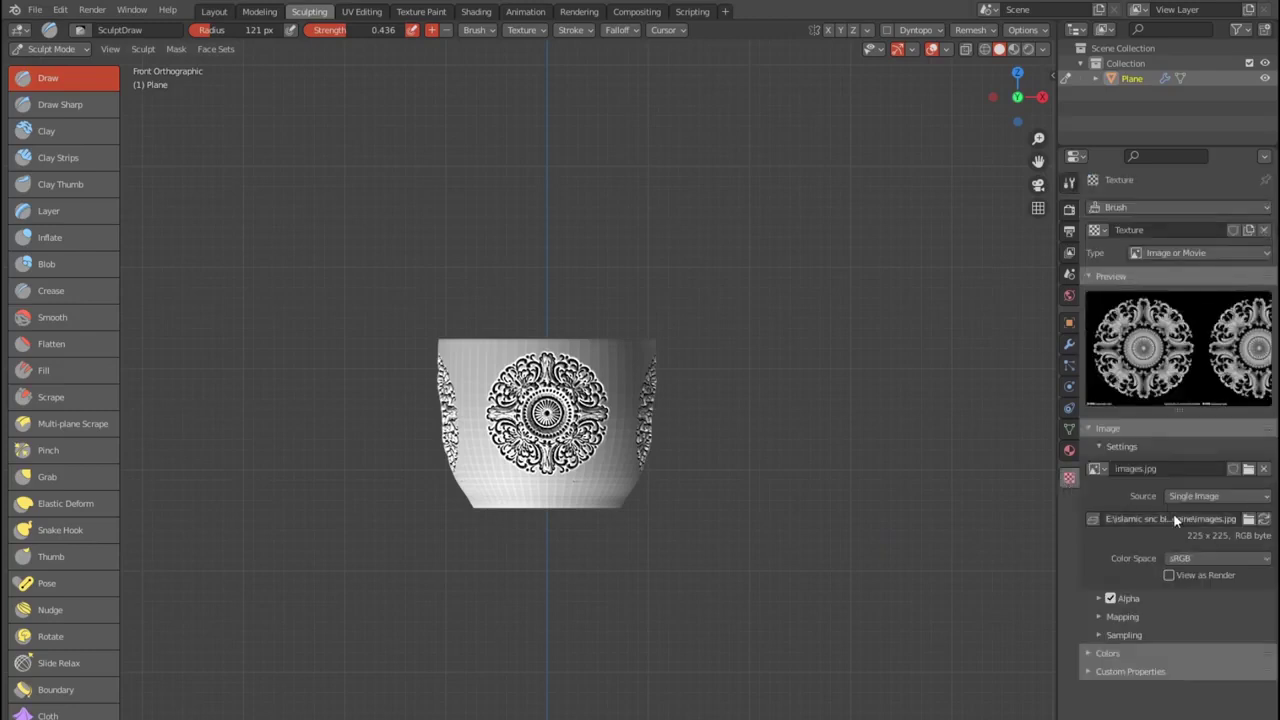
{"action": "mouse_move", "coordinate": [419, 454]}
{"action": "right_mouse_down"}
{"action": "mouse_move", "coordinate": [582, 327]}
{"action": "mouse_move", "coordinate": [552, 308]}
{"action": "mouse_move", "coordinate": [497, 308]}
{"action": "mouse_move", "coordinate": [417, 238]}
{"action": "mouse_move", "coordinate": [424, 253]}
{"action": "right_mouse_up"}
{"action": "scroll", "coordinate": [472, 265], "scroll_direction": "up", "scroll_amount": 4}
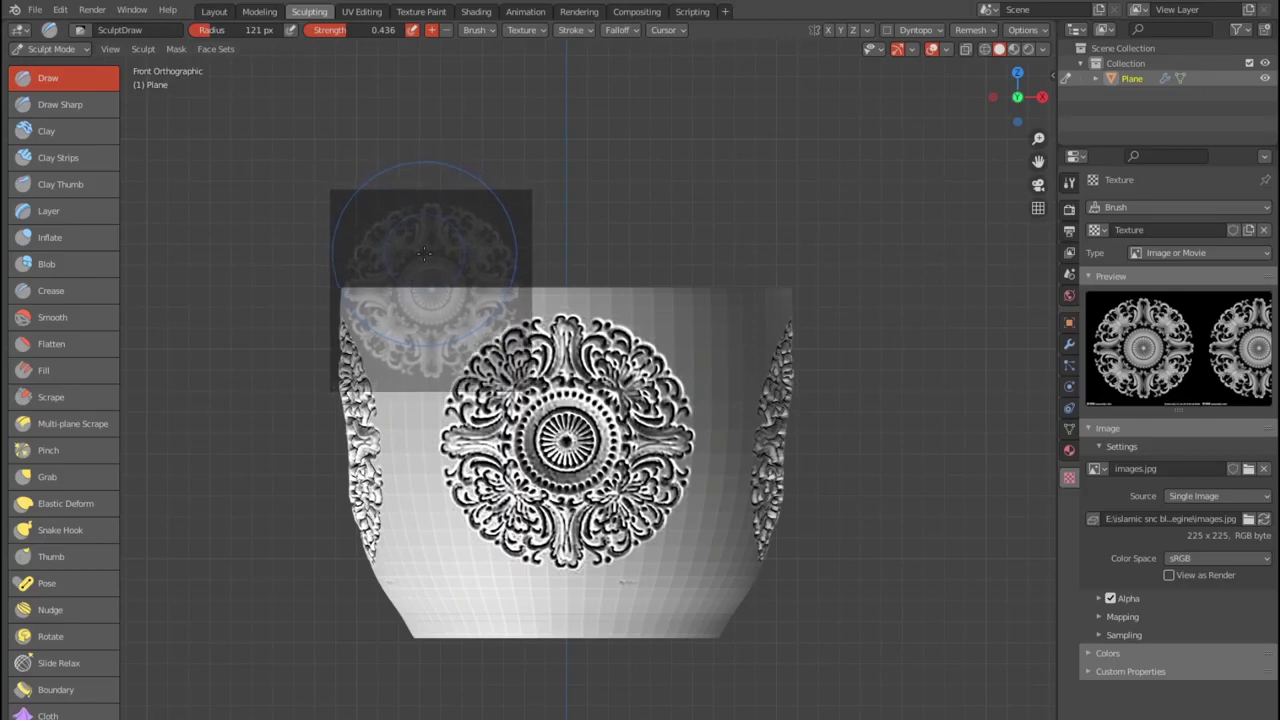
{"action": "mouse_move", "coordinate": [423, 254]}
{"action": "right_mouse_down"}
{"action": "mouse_move", "coordinate": [416, 240]}
{"action": "mouse_move", "coordinate": [438, 268]}
{"action": "right_mouse_up"}
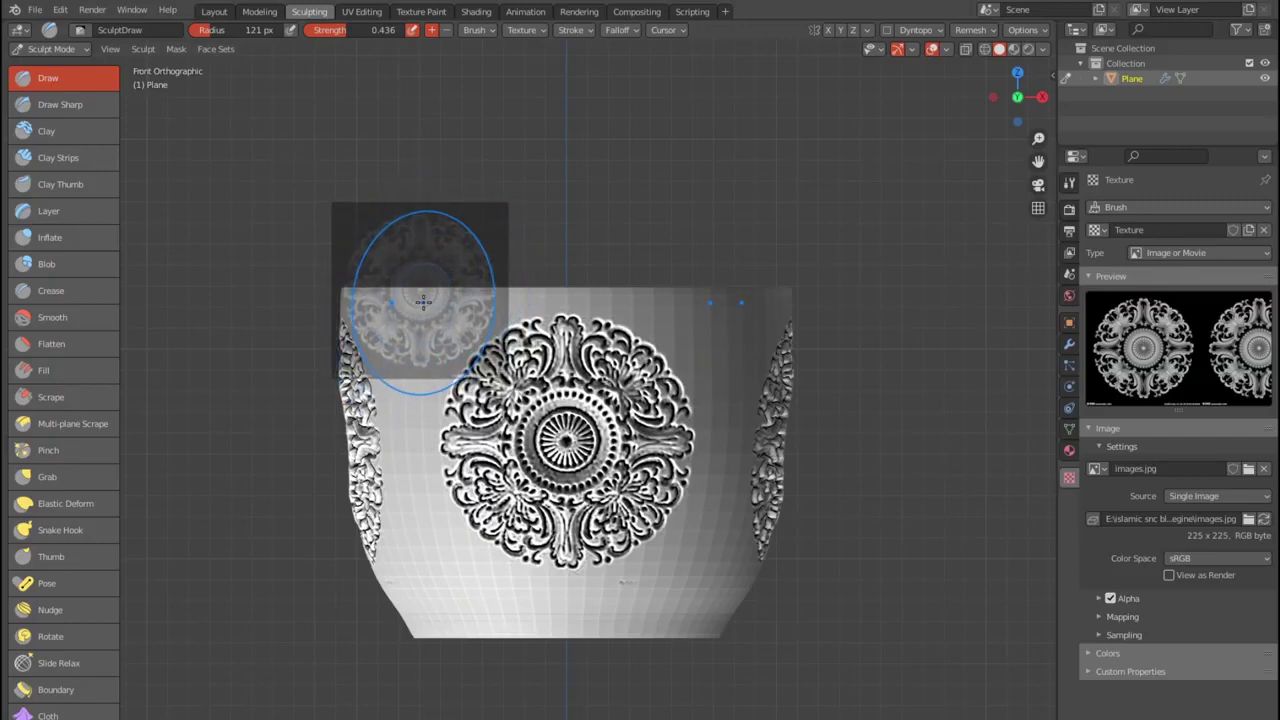
{"action": "mouse_move", "coordinate": [423, 301]}
{"action": "left_mouse_down"}
{"action": "mouse_move", "coordinate": [496, 368]}
{"action": "mouse_move", "coordinate": [430, 330]}
{"action": "mouse_move", "coordinate": [360, 325]}
{"action": "left_mouse_up"}
{"action": "key", "text": "ctrl+z"}
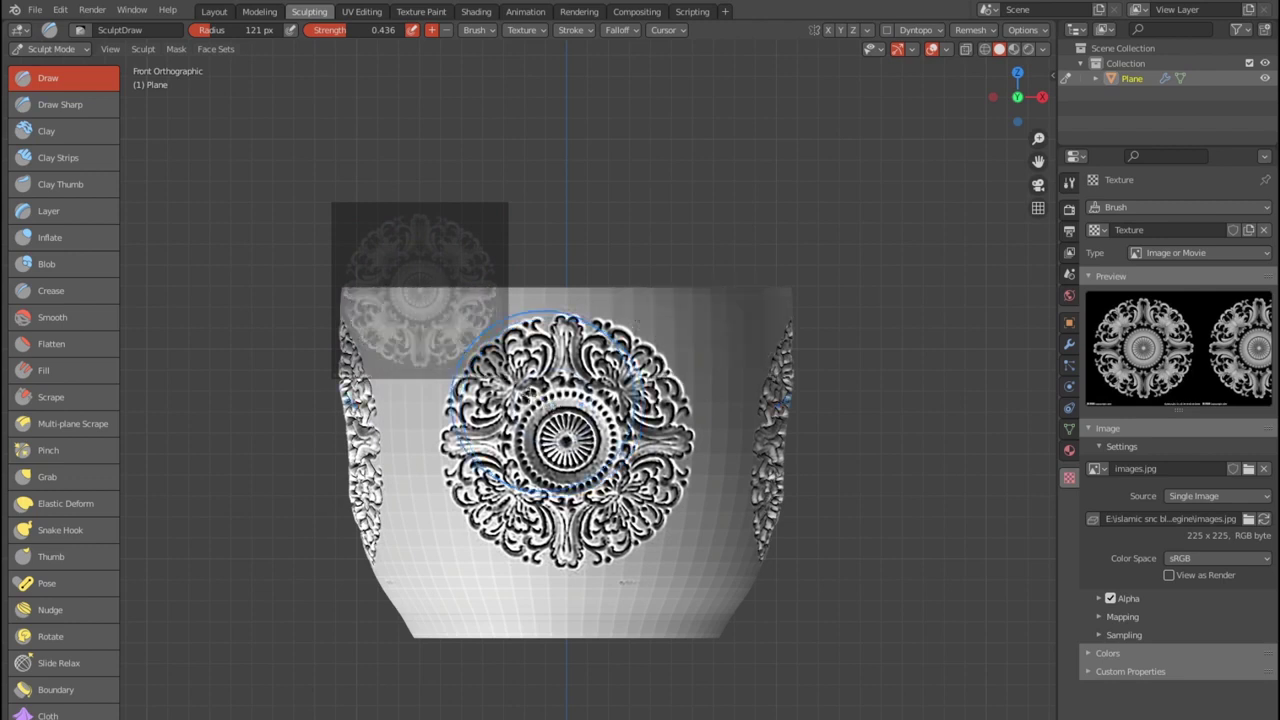
- Emboss small emblems near the cup top, inspect them, then undo and return to front view
{"action": "left_click", "coordinate": [420, 291]}
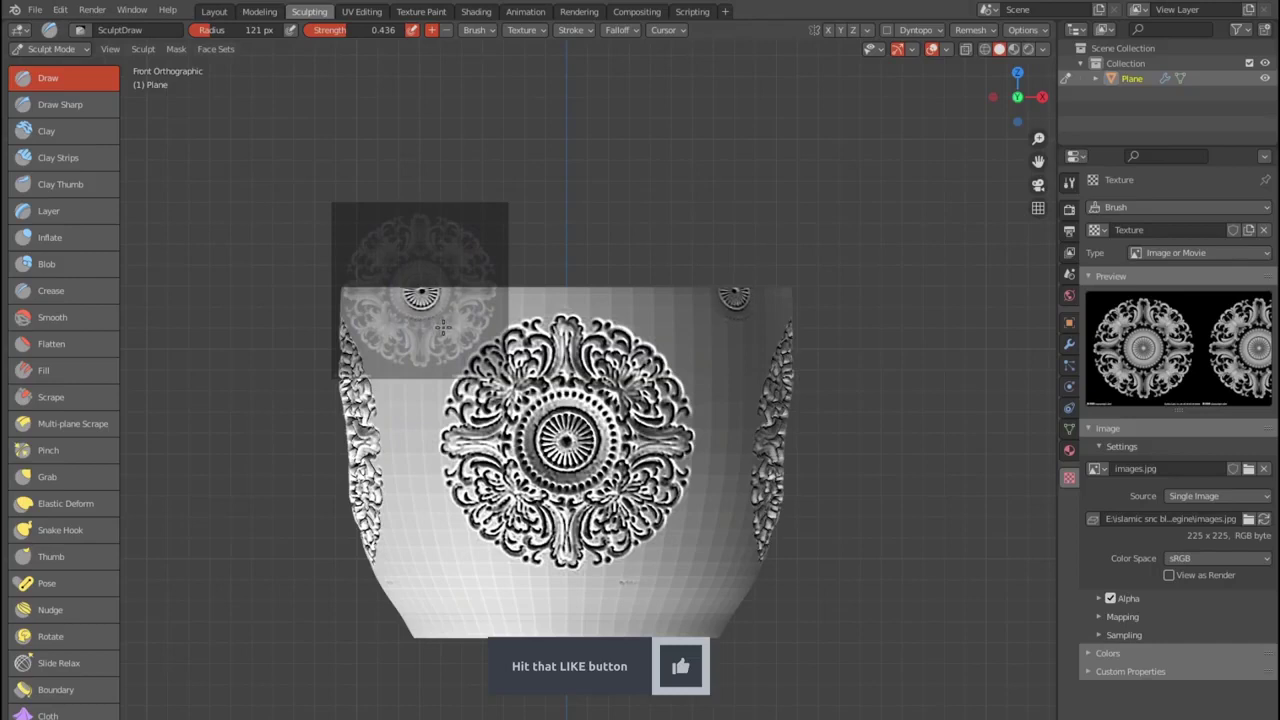
{"action": "left_click_drag", "start_coordinate": [449, 331], "coordinate": [485, 351]}
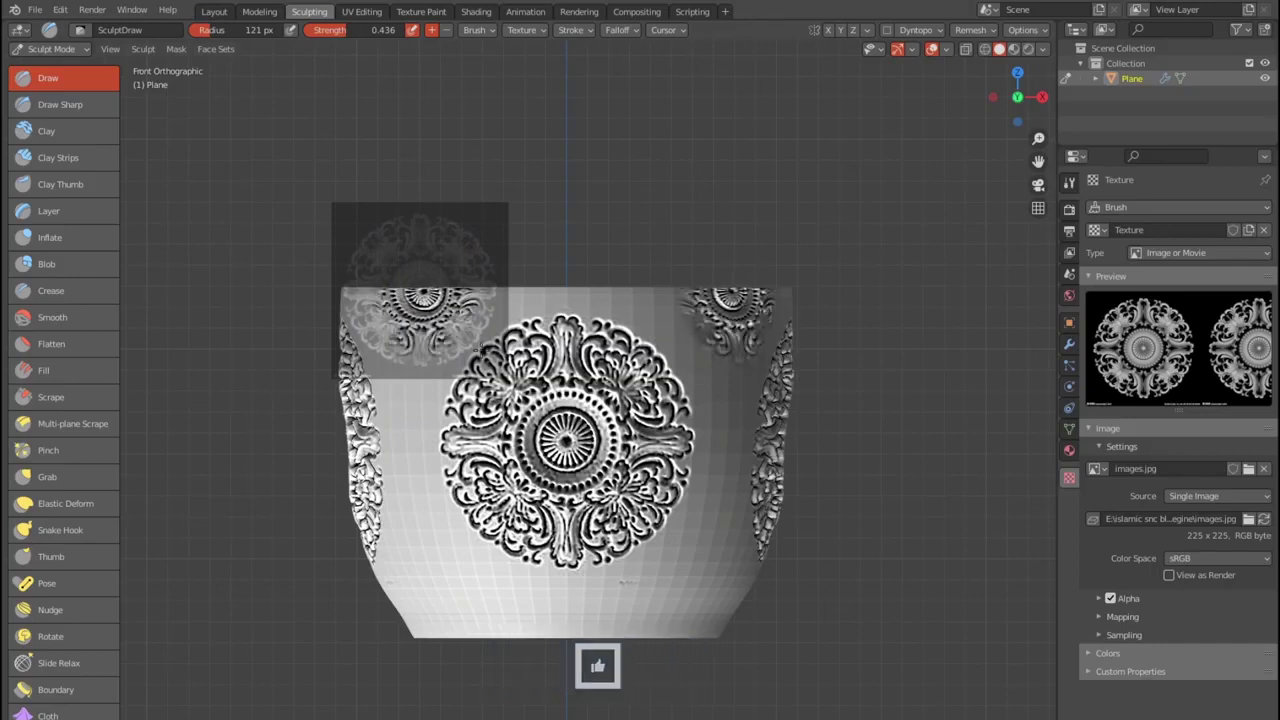
{"action": "middle_click_drag", "start_coordinate": [686, 337], "coordinate": [623, 354]}
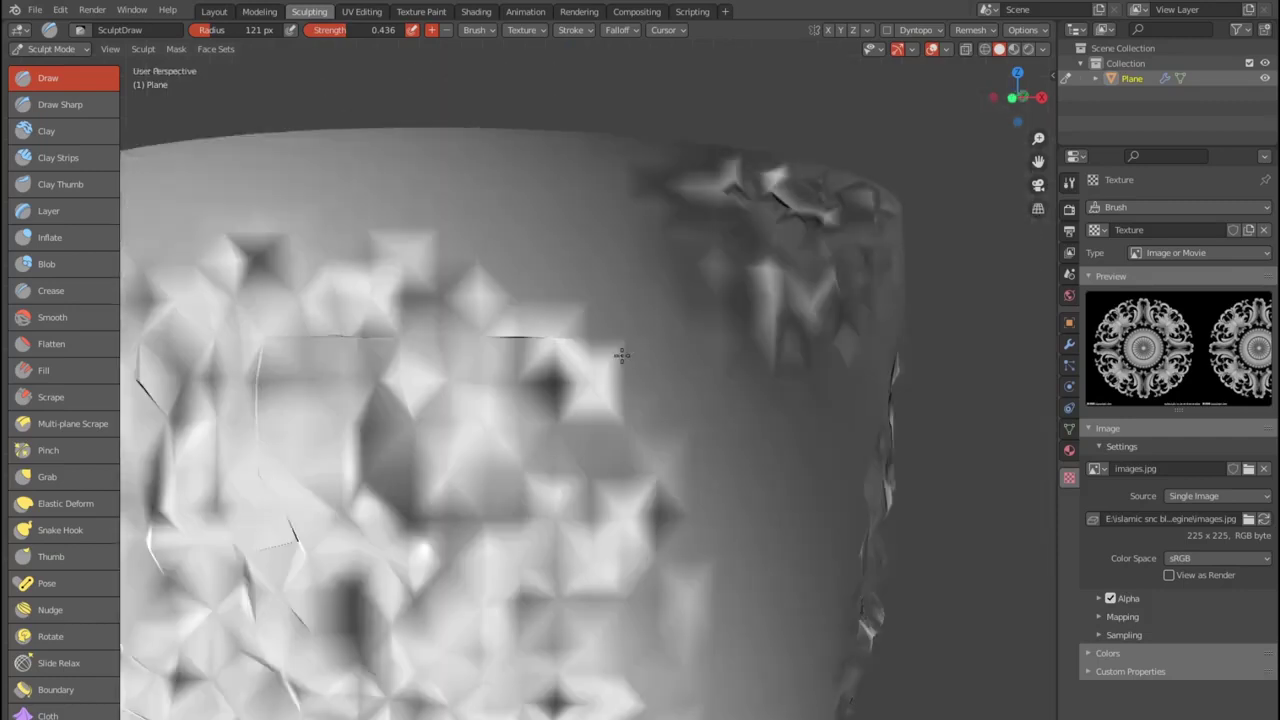
{"action": "scroll", "coordinate": [627, 355], "scroll_direction": "down", "scroll_amount": 3}
{"action": "scroll", "coordinate": [627, 355], "scroll_direction": "down", "scroll_amount": 4}
{"action": "mouse_move", "coordinate": [737, 337]}
{"action": "middle_mouse_down"}
{"action": "mouse_move", "coordinate": [700, 337]}
{"action": "mouse_move", "coordinate": [614, 397]}
{"action": "mouse_move", "coordinate": [651, 421]}
{"action": "mouse_move", "coordinate": [776, 440]}
{"action": "middle_mouse_up"}
{"action": "scroll", "coordinate": [614, 397], "scroll_direction": "down", "scroll_amount": 2}
{"action": "scroll", "coordinate": [651, 421], "scroll_direction": "up", "scroll_amount": 2}
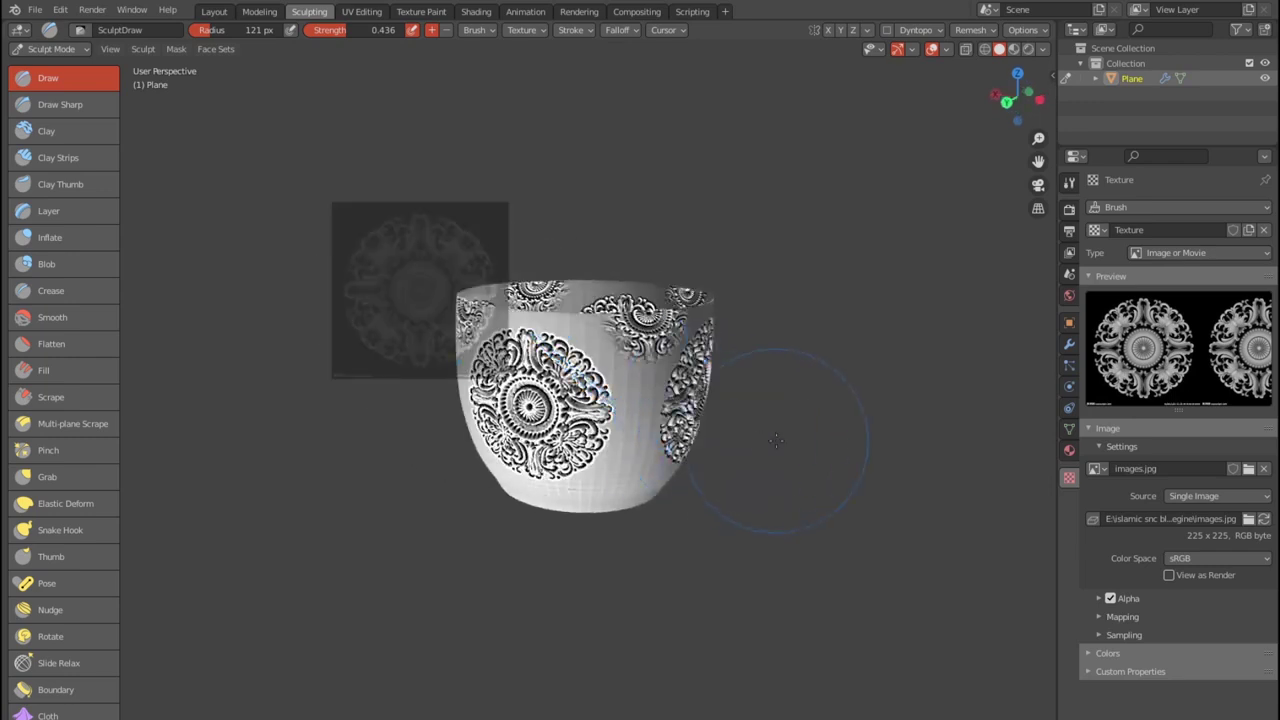
{"action": "key", "text": "ctrl+z"}
{"action": "key", "text": "KP_1"}
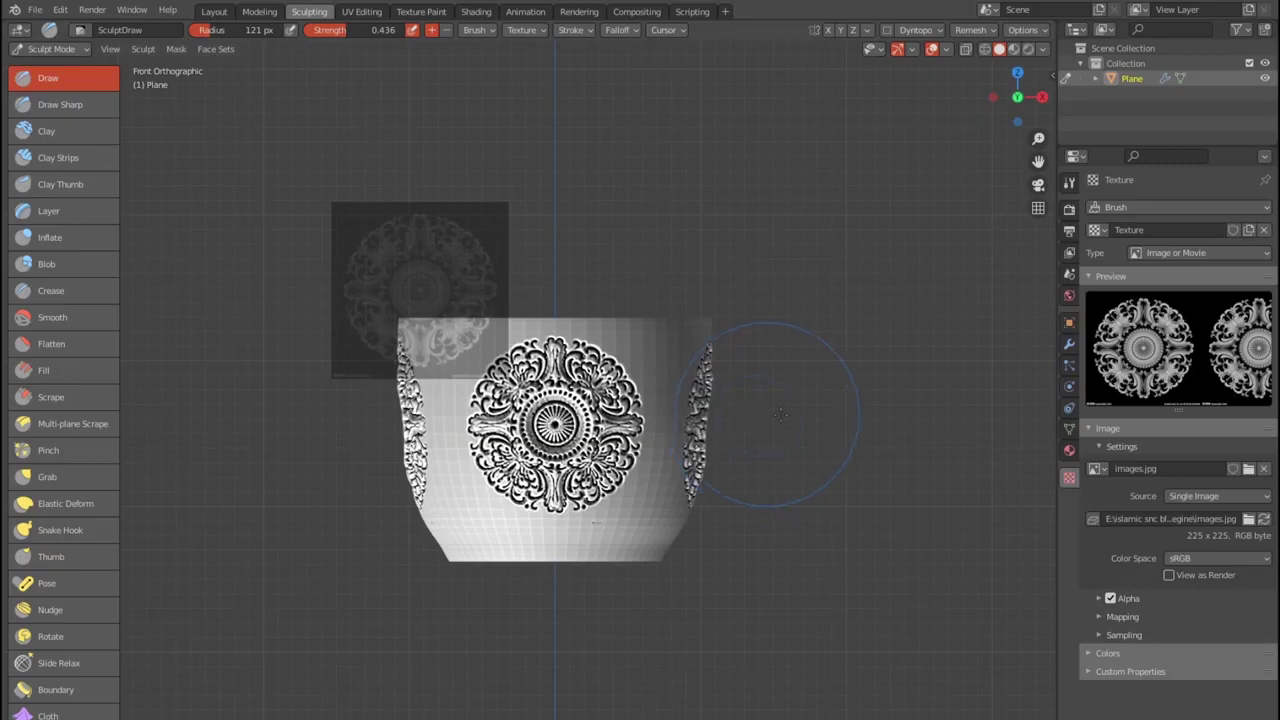
- Replace the stencil image with the circular medallion AncCen-103.jpg
{"action": "left_click", "coordinate": [1248, 472]}
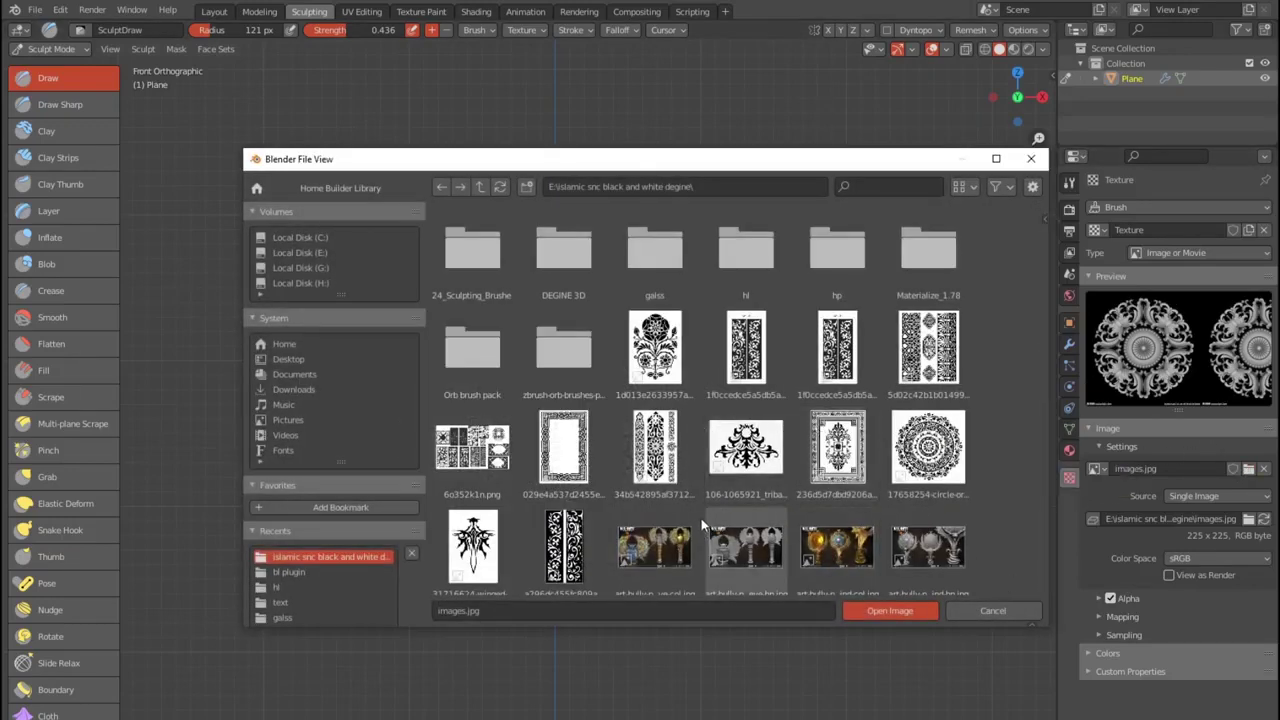
{"action": "scroll", "coordinate": [661, 468], "scroll_direction": "down", "scroll_amount": 1}
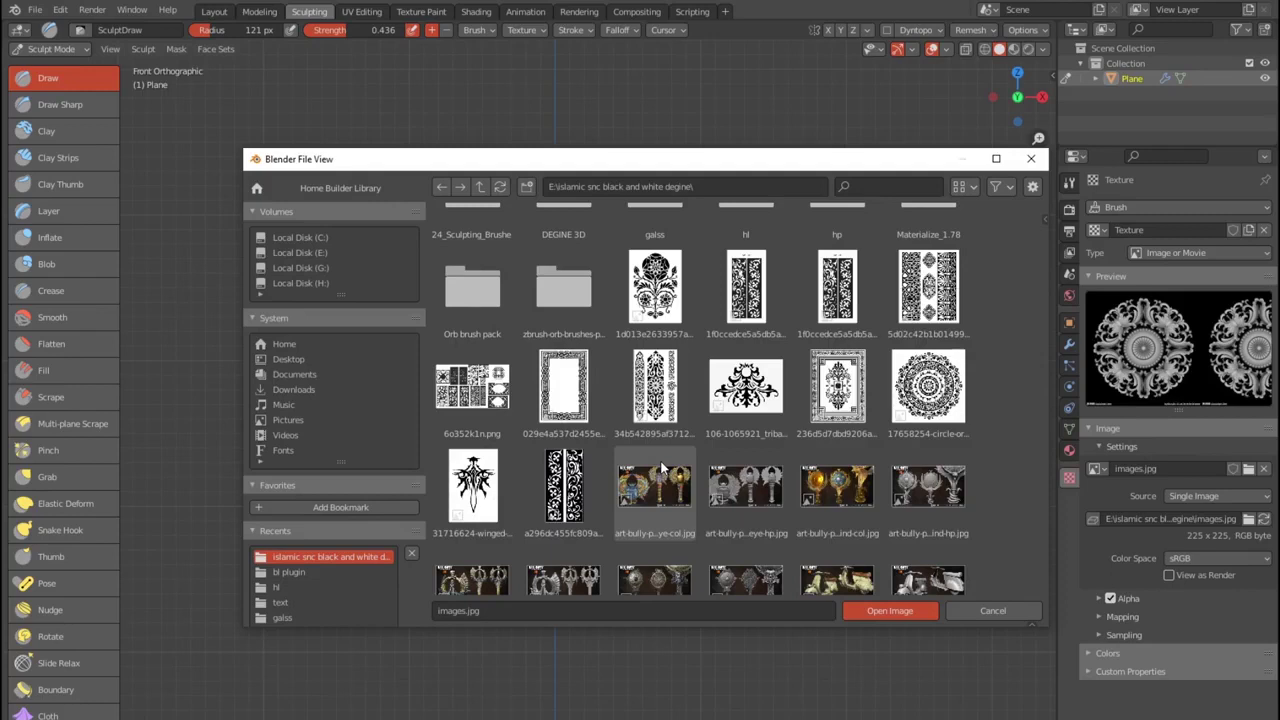
{"action": "scroll", "coordinate": [764, 450], "scroll_direction": "down", "scroll_amount": 2}
{"action": "scroll", "coordinate": [764, 450], "scroll_direction": "down", "scroll_amount": 2}
{"action": "scroll", "coordinate": [764, 450], "scroll_direction": "down", "scroll_amount": 2}
{"action": "scroll", "coordinate": [764, 450], "scroll_direction": "down", "scroll_amount": 2}
{"action": "scroll", "coordinate": [764, 450], "scroll_direction": "down", "scroll_amount": 1}
{"action": "scroll", "coordinate": [764, 450], "scroll_direction": "down", "scroll_amount": 1}
{"action": "scroll", "coordinate": [764, 450], "scroll_direction": "down", "scroll_amount": 1}
{"action": "double_click", "coordinate": [476, 535]}
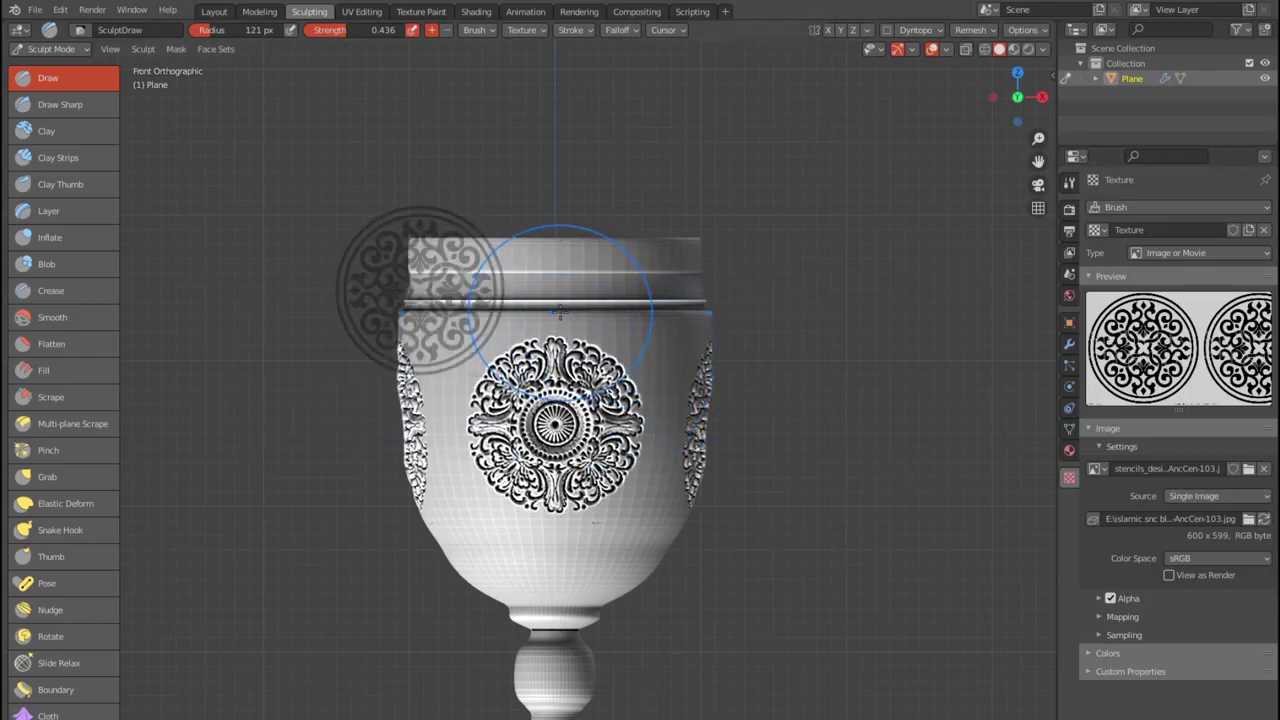
- Position the medallion stencil centred along the goblet's rim
{"action": "right_click_drag", "start_coordinate": [440, 295], "coordinate": [573, 265]}
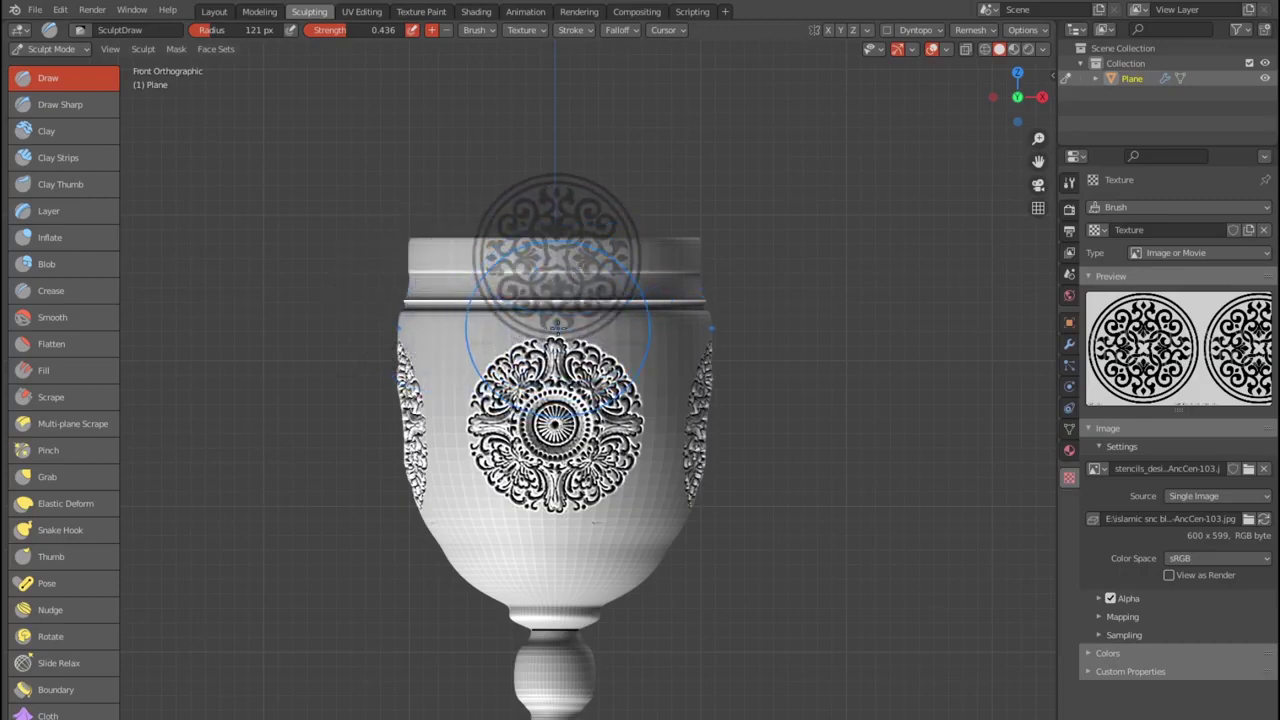
{"action": "scroll", "coordinate": [528, 340], "scroll_direction": "up", "scroll_amount": 1}
{"action": "scroll", "coordinate": [560, 325], "scroll_direction": "up", "scroll_amount": 1}
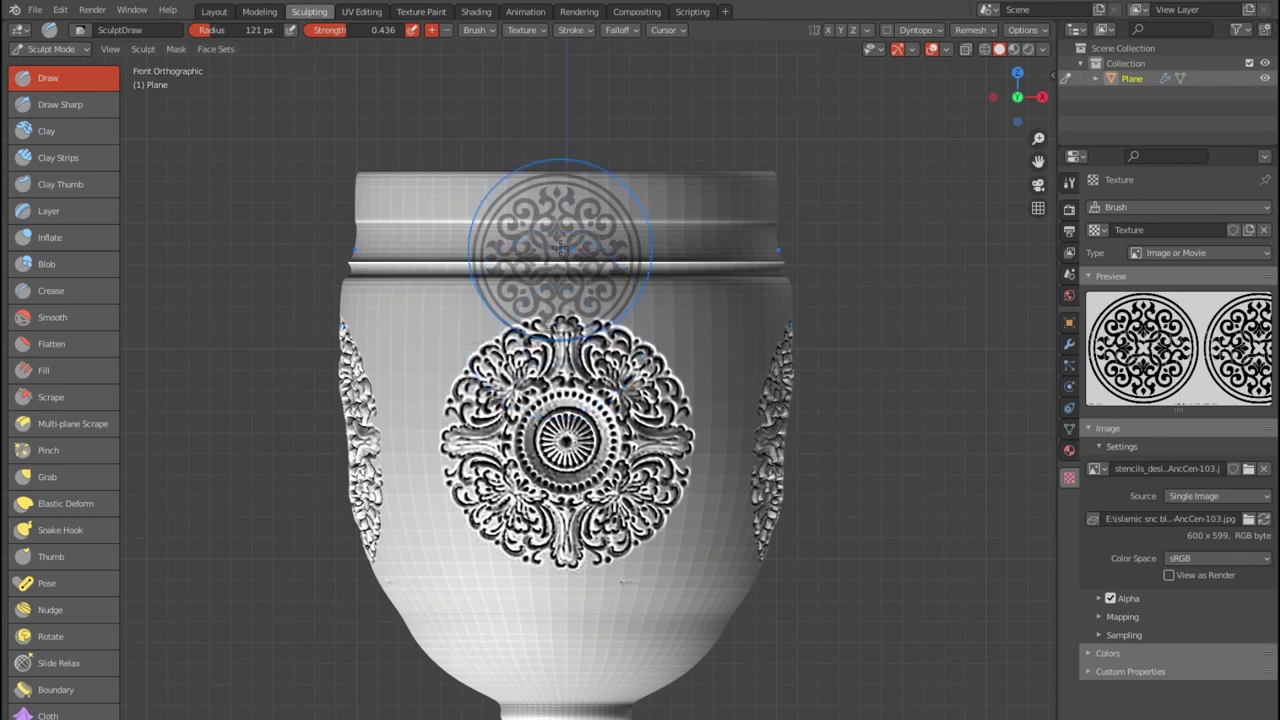
{"action": "right_click_drag", "start_coordinate": [540, 228], "coordinate": [565, 225]}
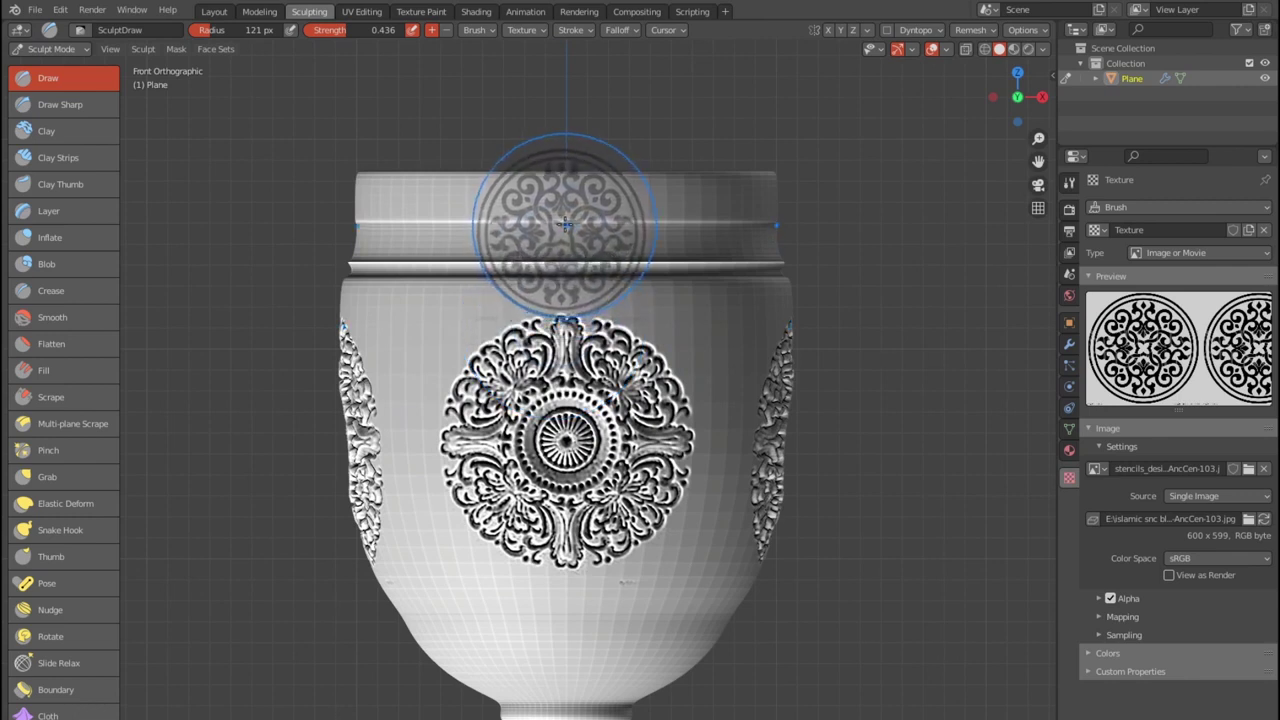
{"action": "mouse_move", "coordinate": [565, 225]}
{"action": "right_mouse_down"}
{"action": "mouse_move", "coordinate": [703, 285]}
{"action": "mouse_move", "coordinate": [714, 271]}
{"action": "mouse_move", "coordinate": [543, 237]}
{"action": "right_mouse_up"}
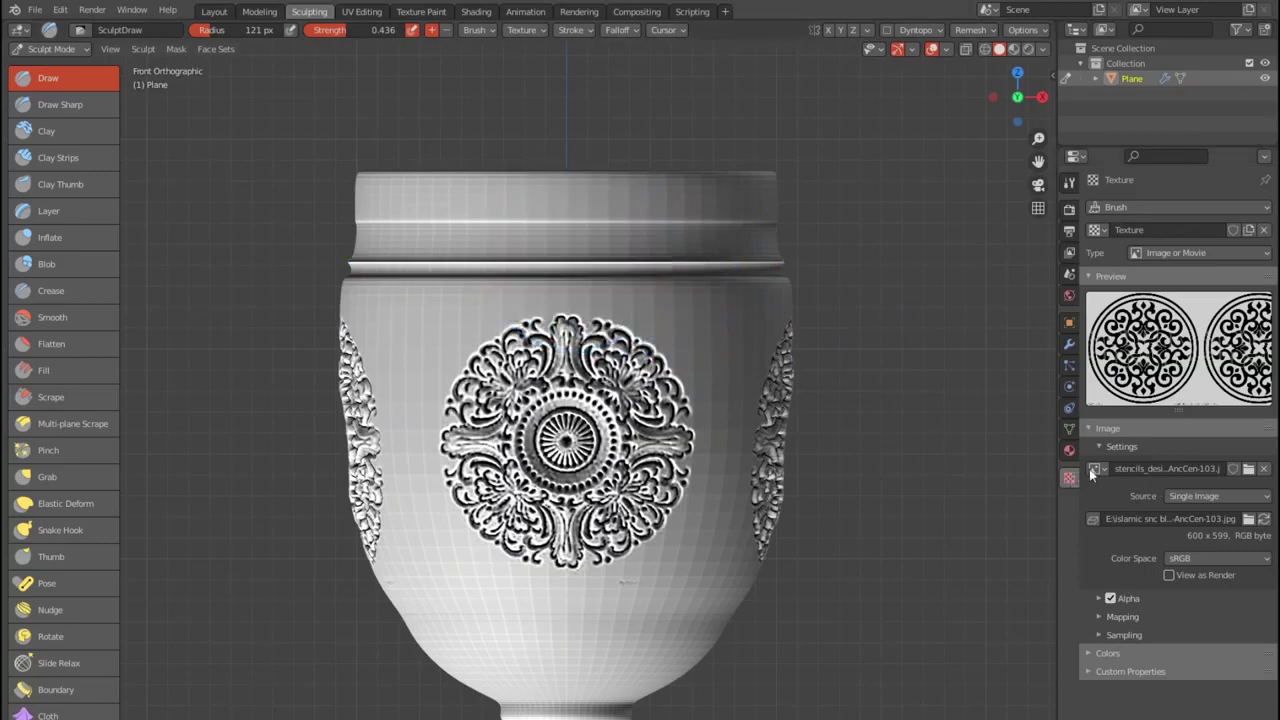
- Load an ornament image from the paint stencils folder as the brush stencil
{"action": "left_click", "coordinate": [1248, 468]}
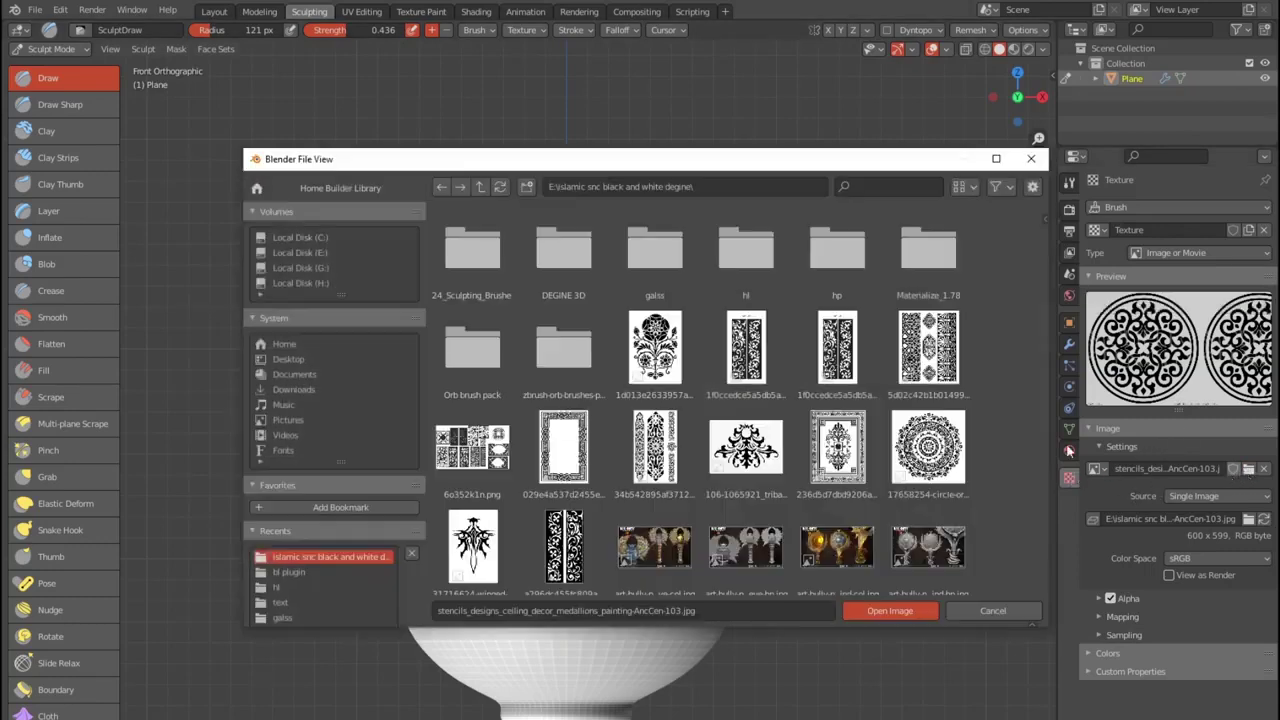
{"action": "scroll", "coordinate": [739, 398], "scroll_direction": "down", "scroll_amount": 2}
{"action": "scroll", "coordinate": [739, 398], "scroll_direction": "down", "scroll_amount": 2}
{"action": "scroll", "coordinate": [739, 398], "scroll_direction": "down", "scroll_amount": 2}
{"action": "scroll", "coordinate": [739, 398], "scroll_direction": "down", "scroll_amount": 2}
{"action": "scroll", "coordinate": [739, 398], "scroll_direction": "down", "scroll_amount": 2}
{"action": "scroll", "coordinate": [739, 400], "scroll_direction": "down", "scroll_amount": 1}
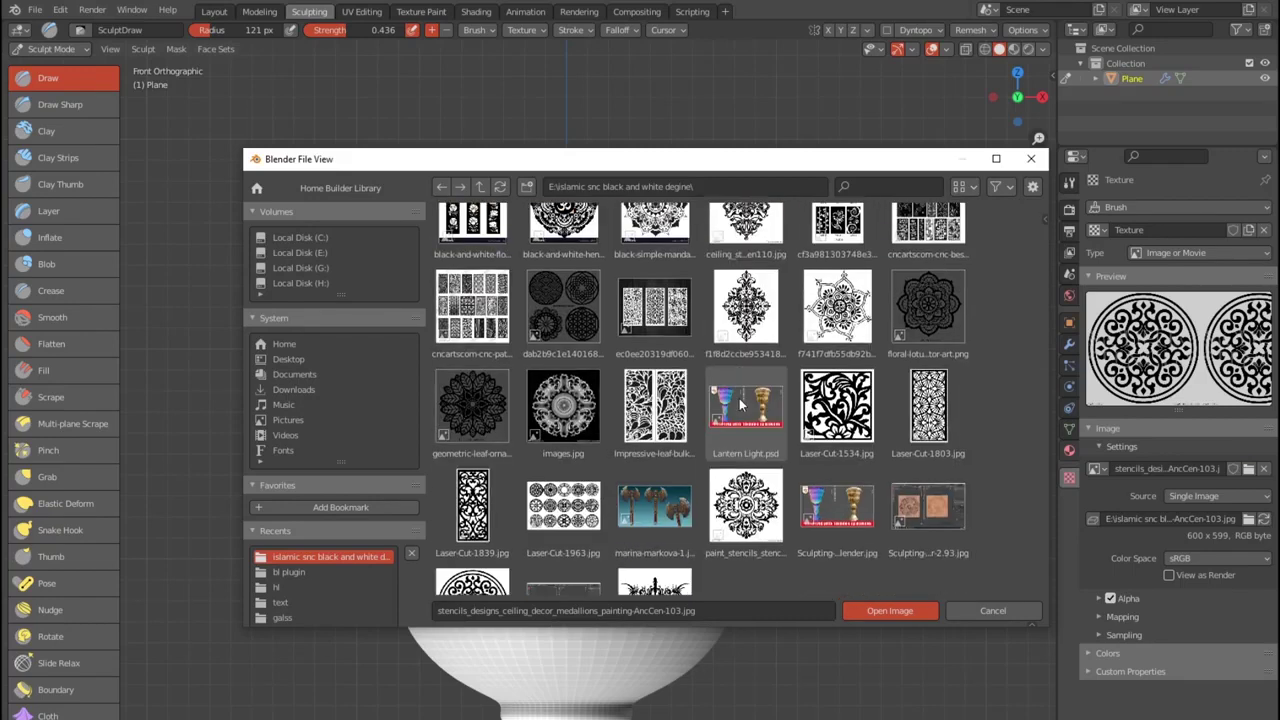
{"action": "scroll", "coordinate": [741, 404], "scroll_direction": "down", "scroll_amount": 1}
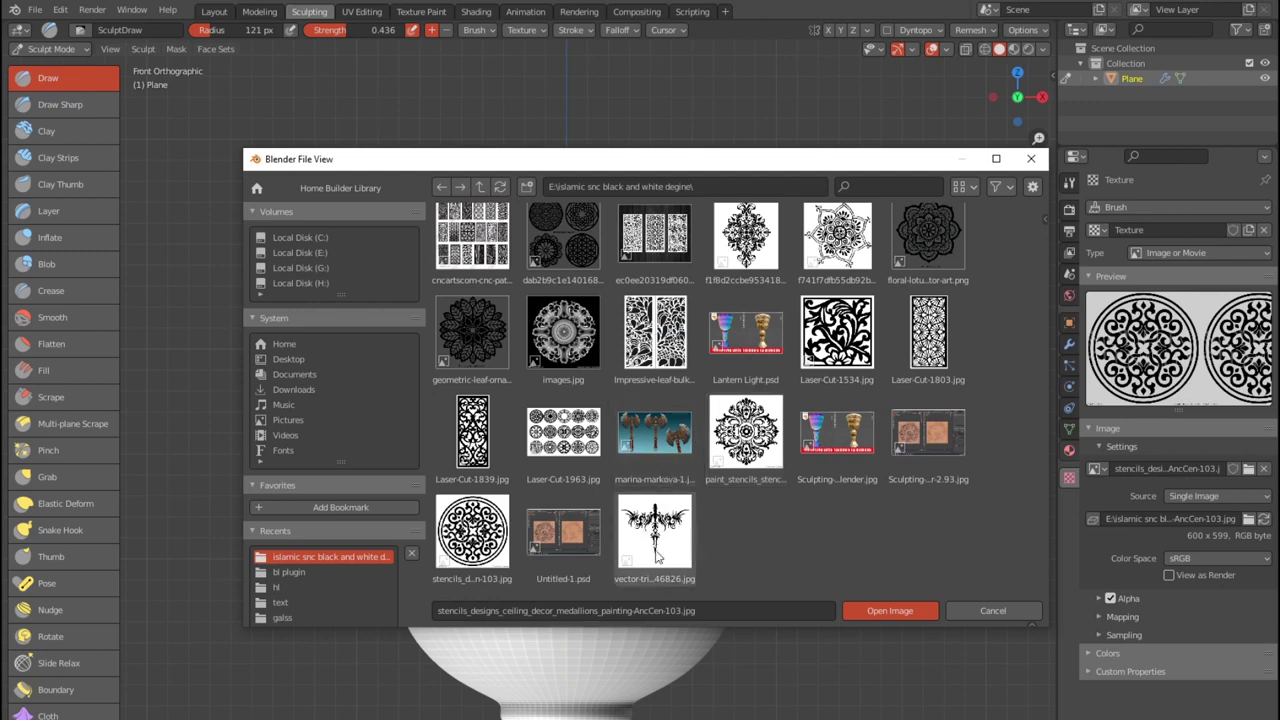
{"action": "double_click", "coordinate": [758, 442]}
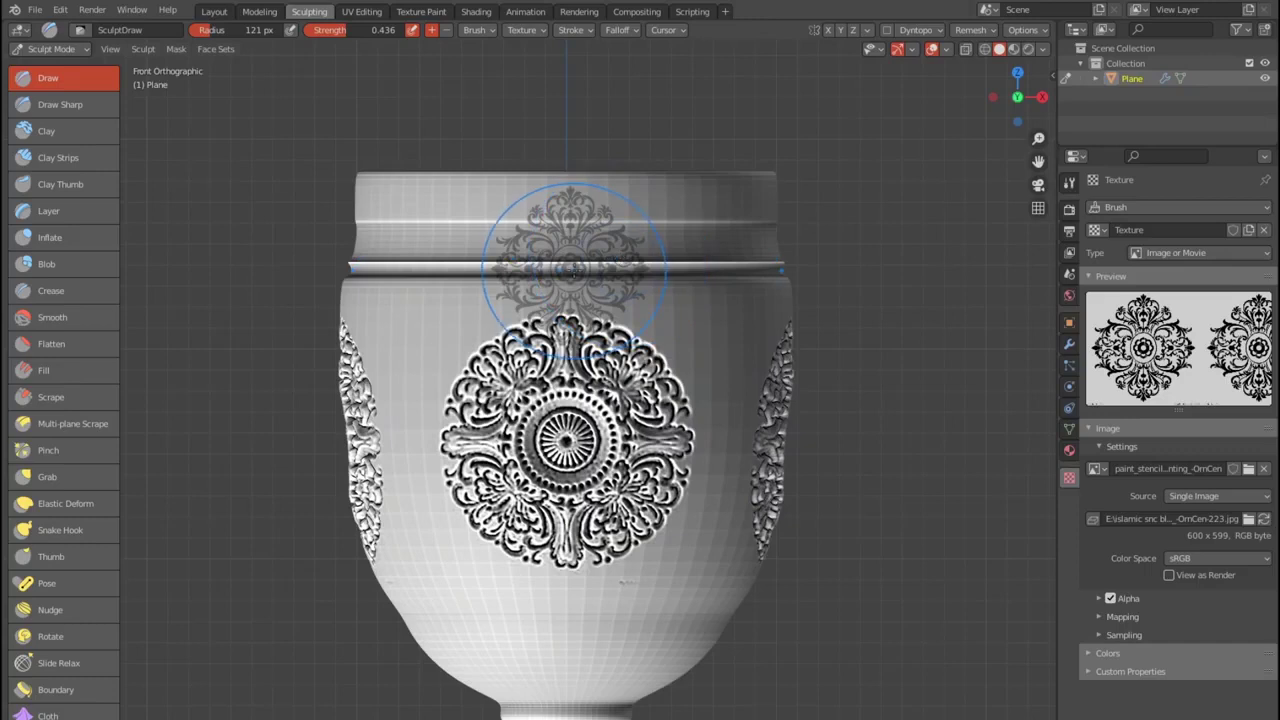
- Swap the stencil for the framed square ornament image e39ce73e.jpg
{"action": "right_click_drag", "start_coordinate": [570, 265], "coordinate": [570, 233]}
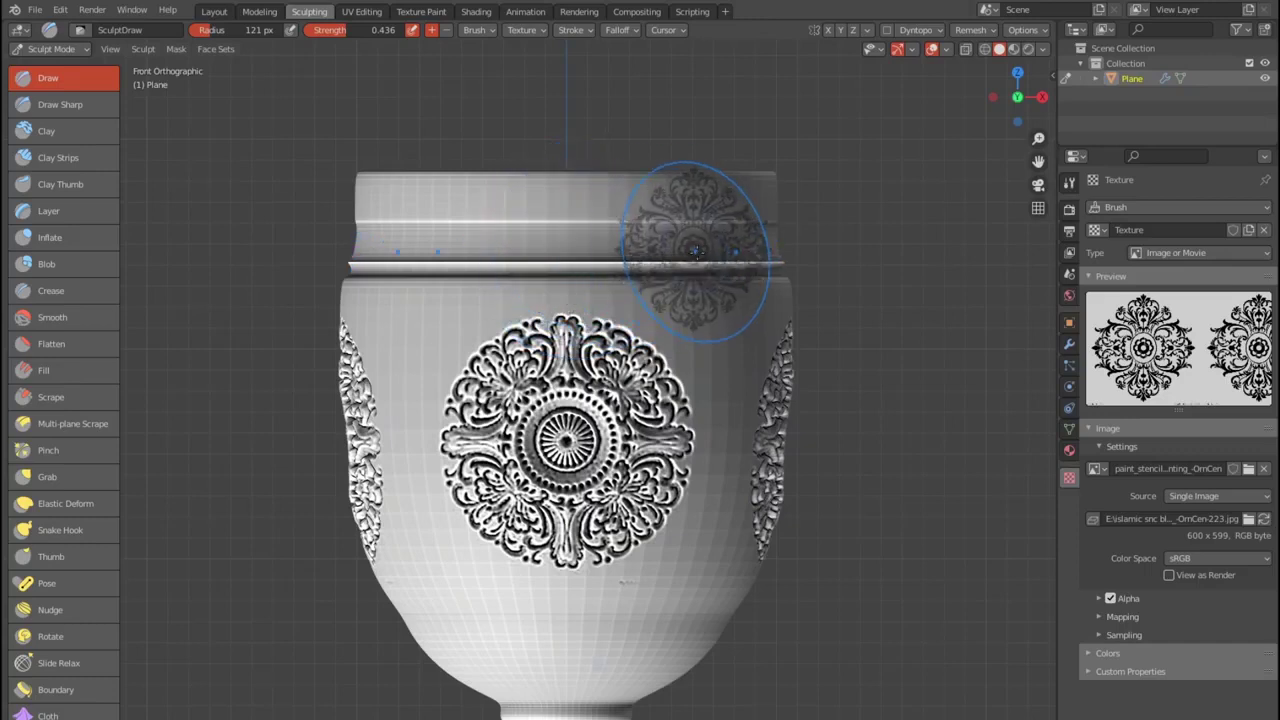
{"action": "left_click", "coordinate": [1248, 468]}
{"action": "double_click", "coordinate": [837, 447]}
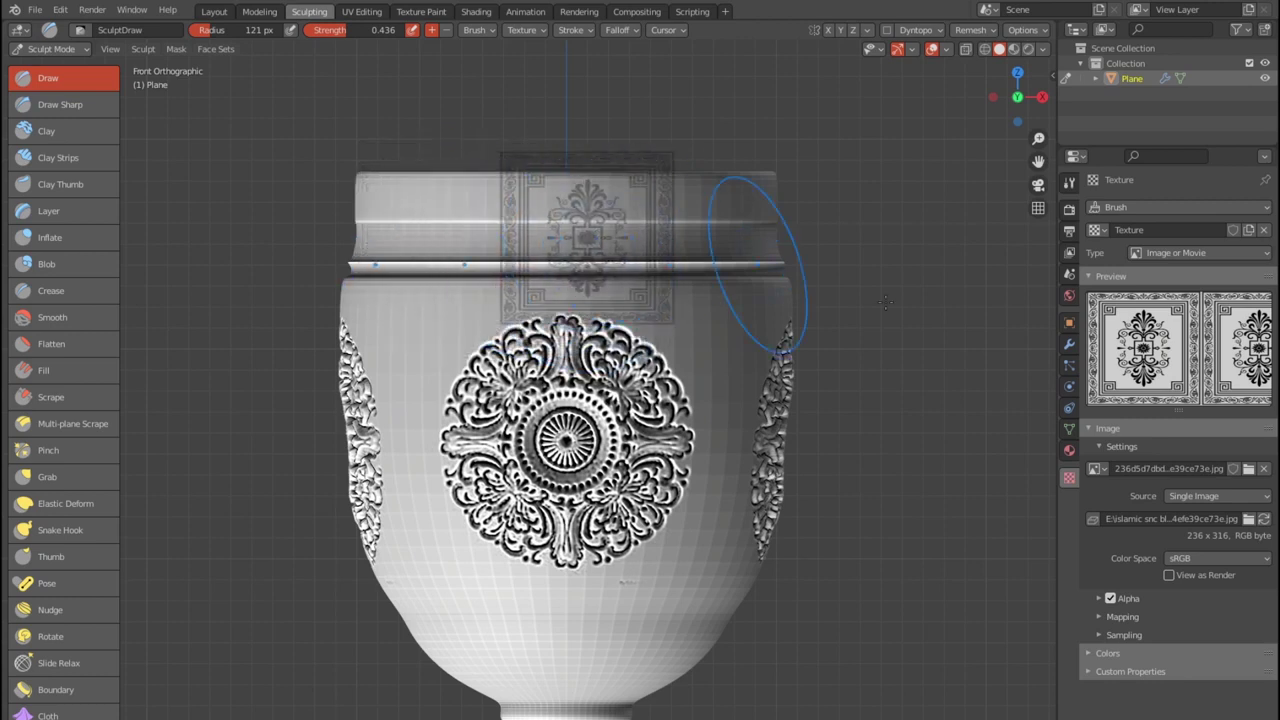
- Browse the image list and try the floral lotus image as the brush stencil
{"action": "left_click", "coordinate": [1248, 470]}
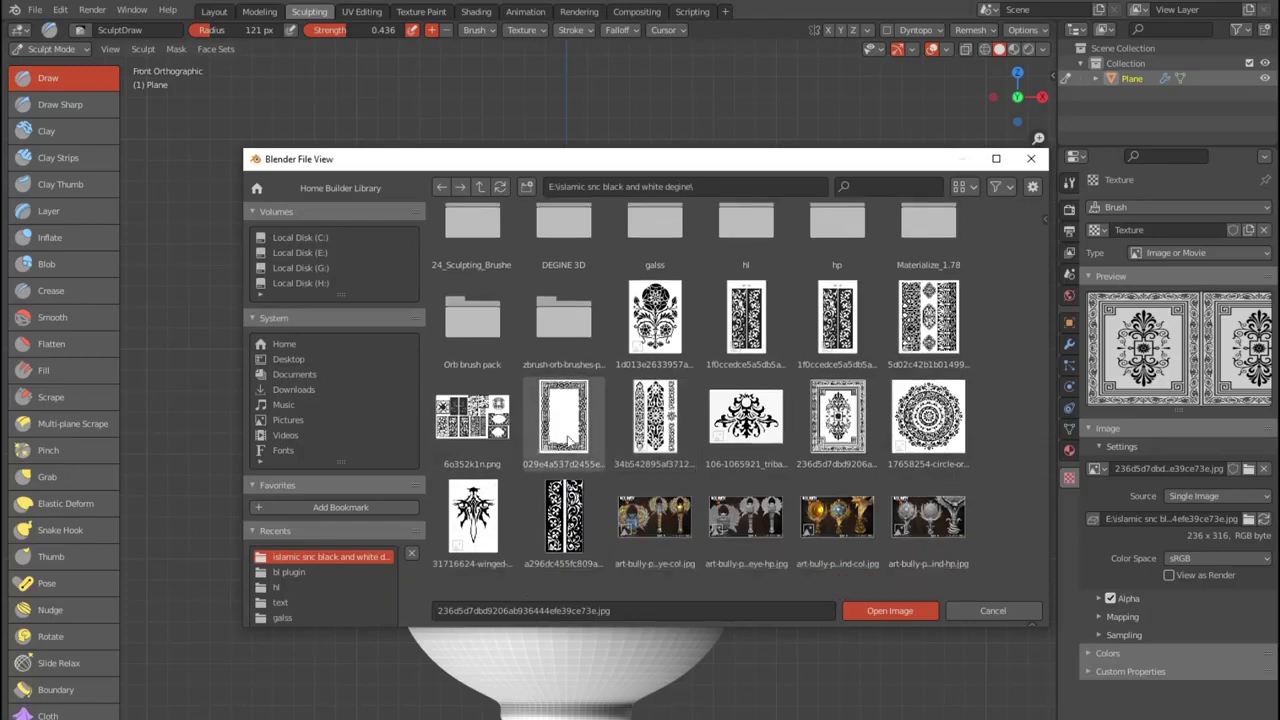
{"action": "scroll", "coordinate": [955, 476], "scroll_direction": "down", "scroll_amount": 2}
{"action": "scroll", "coordinate": [956, 475], "scroll_direction": "down", "scroll_amount": 2}
{"action": "scroll", "coordinate": [956, 480], "scroll_direction": "down", "scroll_amount": 2}
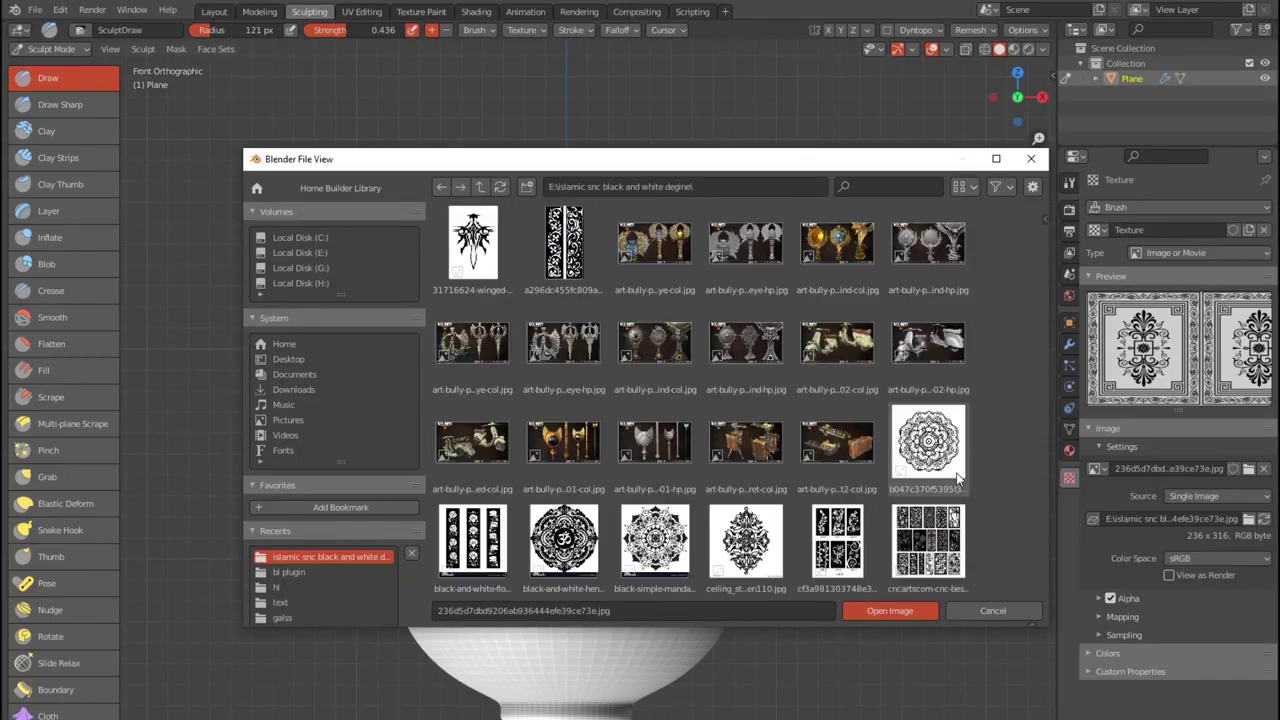
{"action": "scroll", "coordinate": [957, 480], "scroll_direction": "down", "scroll_amount": 1}
{"action": "scroll", "coordinate": [958, 479], "scroll_direction": "down", "scroll_amount": 1}
{"action": "scroll", "coordinate": [956, 472], "scroll_direction": "down", "scroll_amount": 2}
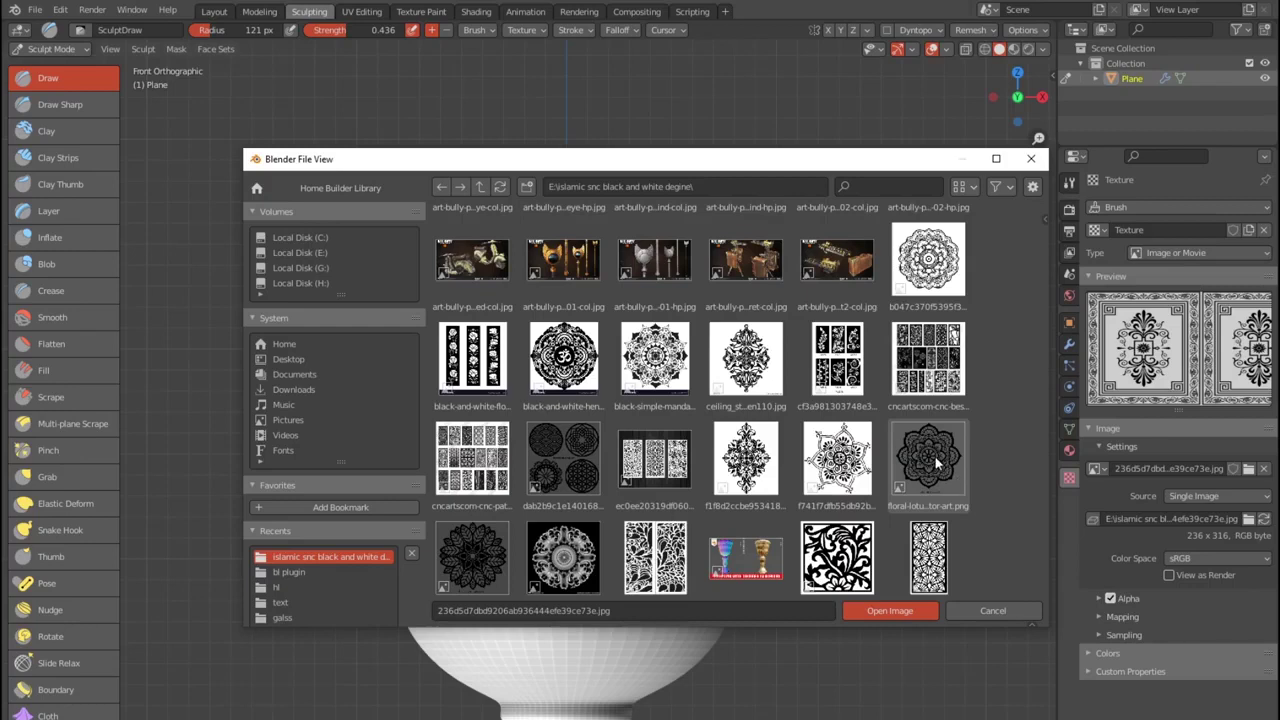
{"action": "scroll", "coordinate": [936, 462], "scroll_direction": "down", "scroll_amount": 2}
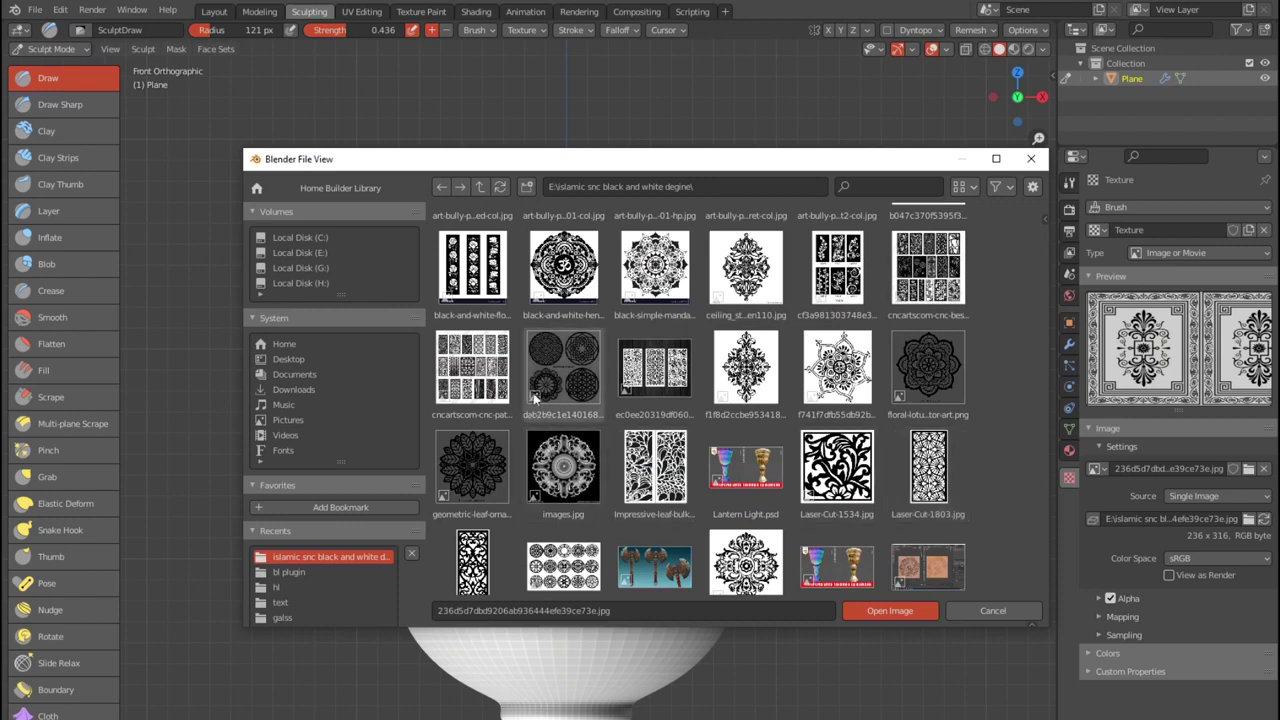
{"action": "scroll", "coordinate": [572, 500], "scroll_direction": "down", "scroll_amount": 2}
{"action": "scroll", "coordinate": [572, 505], "scroll_direction": "down", "scroll_amount": 1}
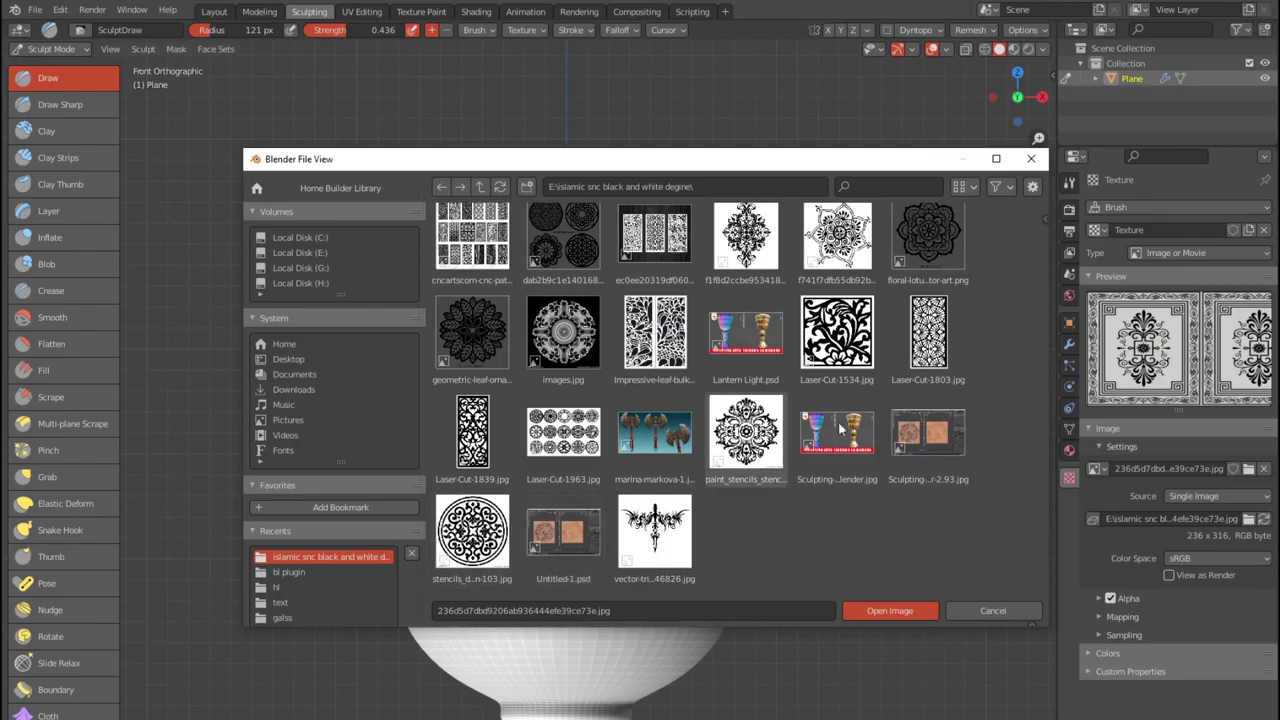
{"action": "double_click", "coordinate": [931, 248]}
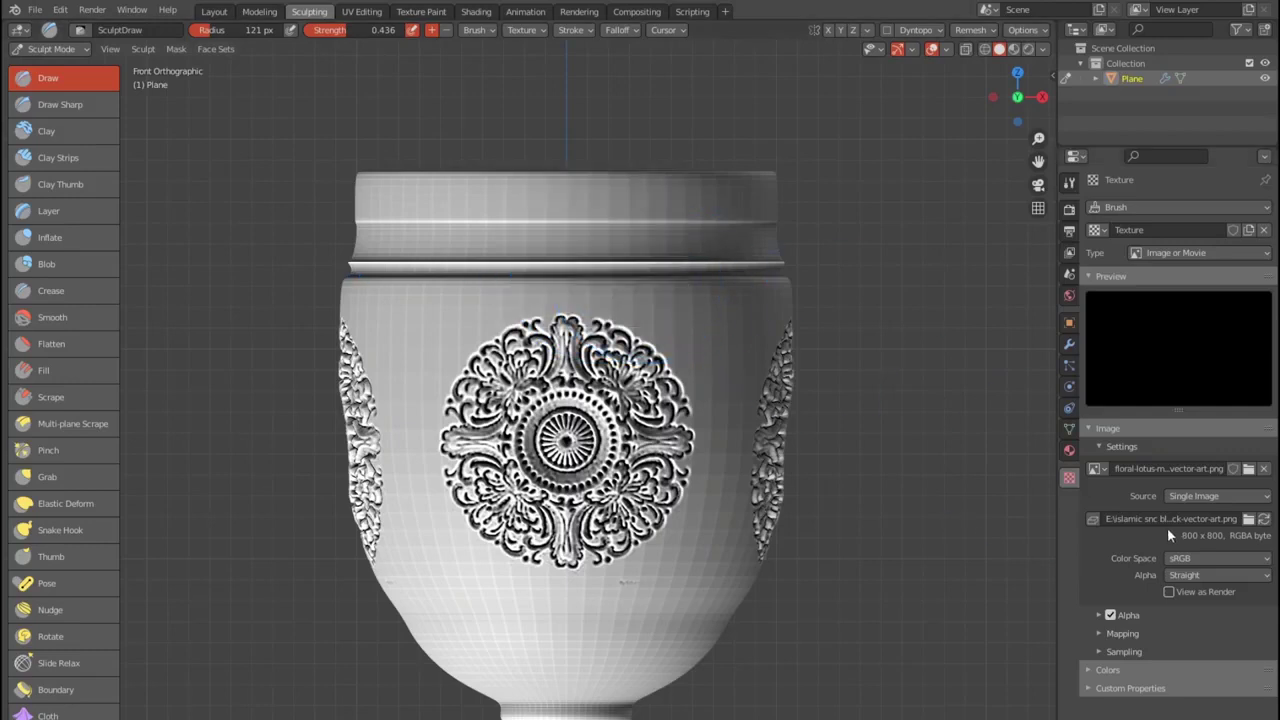
- Try the floral and tall lattice panel images, then settle on the damask ornament image
{"action": "left_click", "coordinate": [1249, 469]}
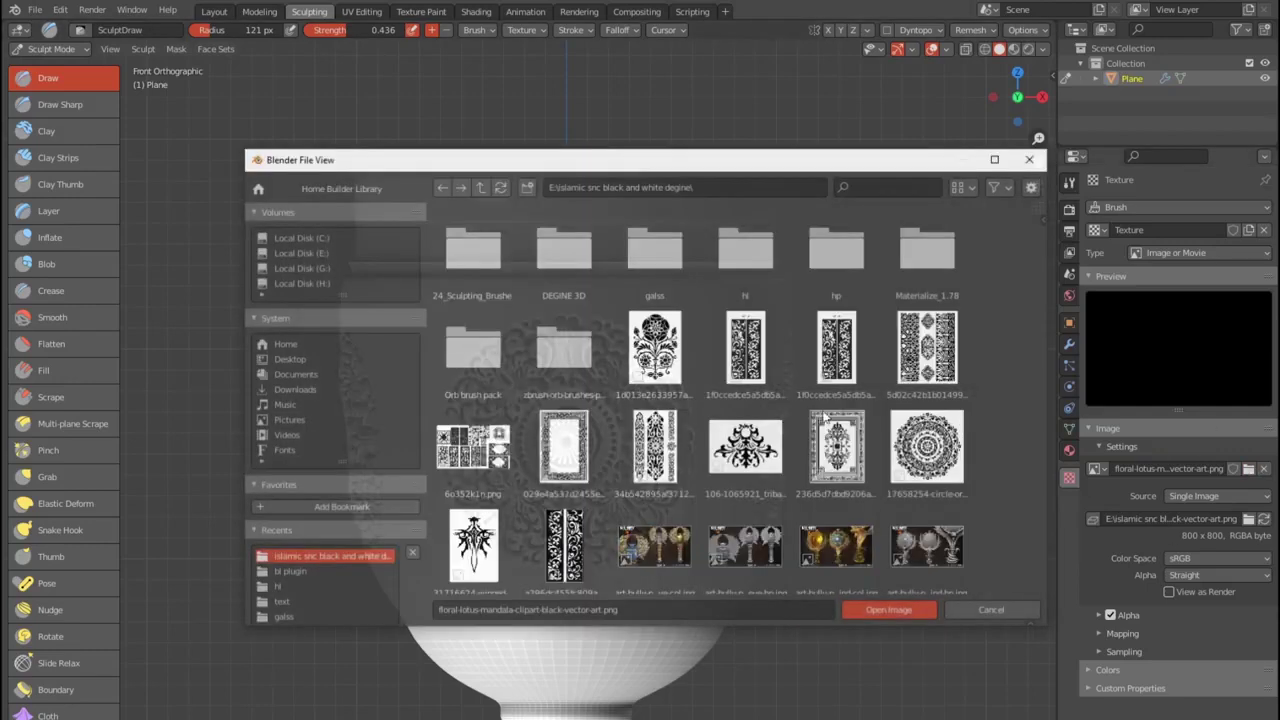
{"action": "double_click", "coordinate": [688, 340]}
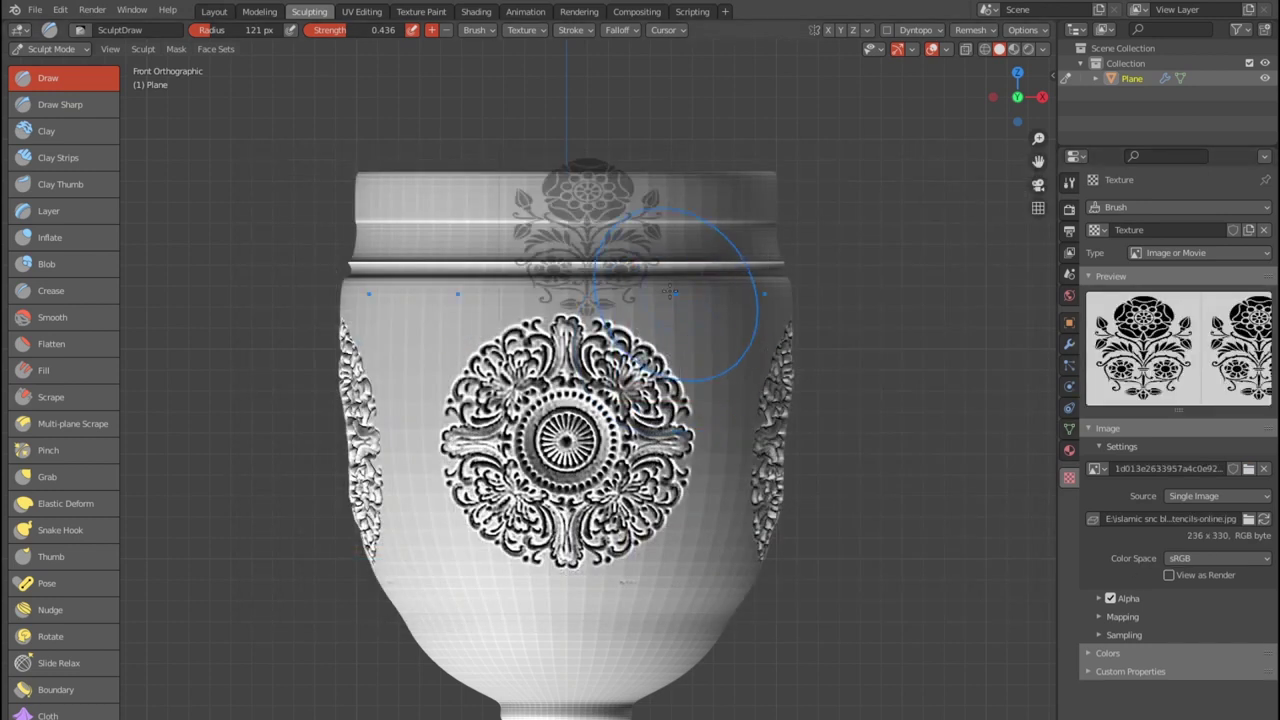
{"action": "left_click", "coordinate": [1249, 469]}
{"action": "left_click", "coordinate": [745, 358]}
{"action": "key", "text": "Return"}
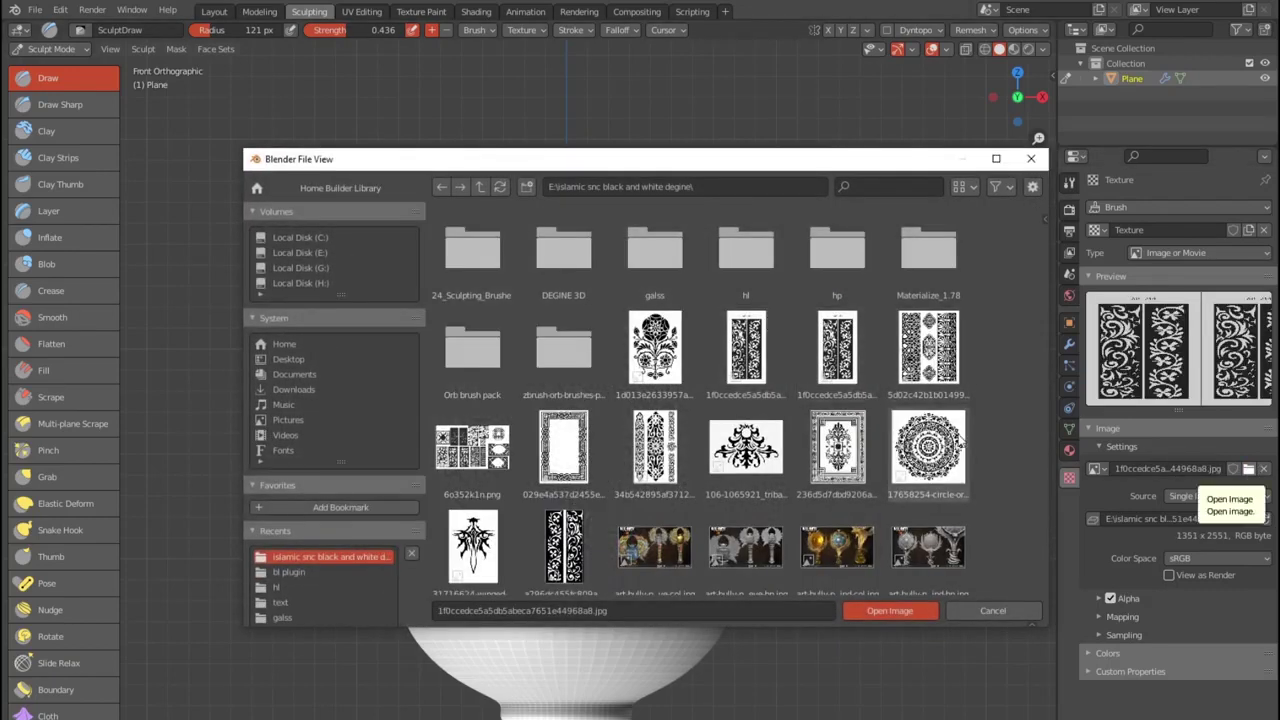
{"action": "double_click", "coordinate": [768, 452]}
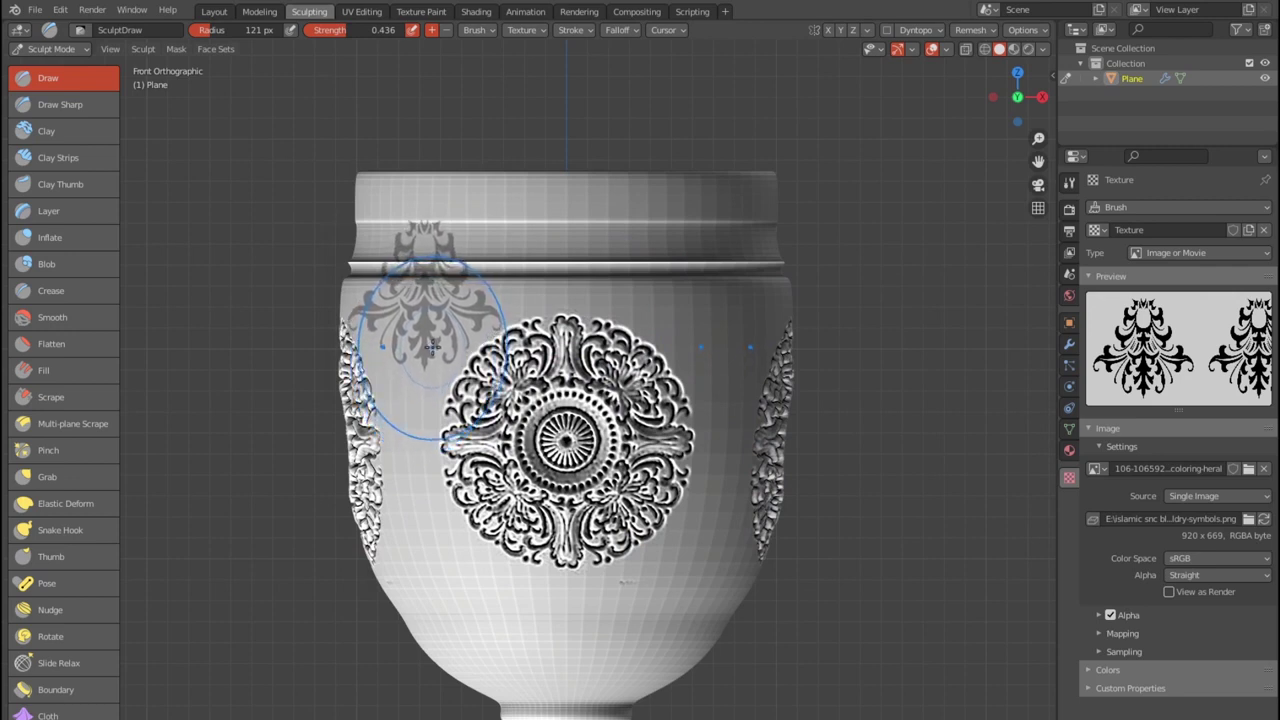
- Box-hide the lip band at the cup's top, then go back to the Draw brush
{"action": "scroll", "coordinate": [56, 595], "scroll_direction": "down", "scroll_amount": 1}
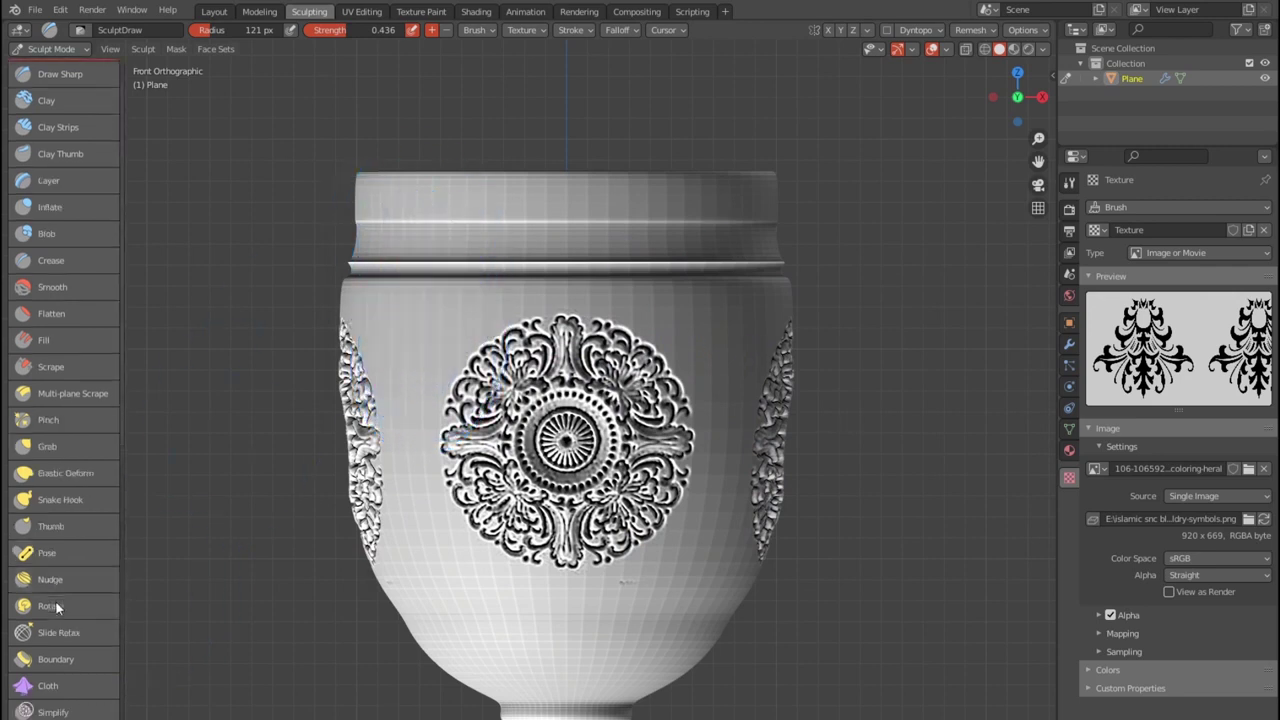
{"action": "scroll", "coordinate": [54, 602], "scroll_direction": "down", "scroll_amount": 3}
{"action": "scroll", "coordinate": [62, 550], "scroll_direction": "down", "scroll_amount": 4}
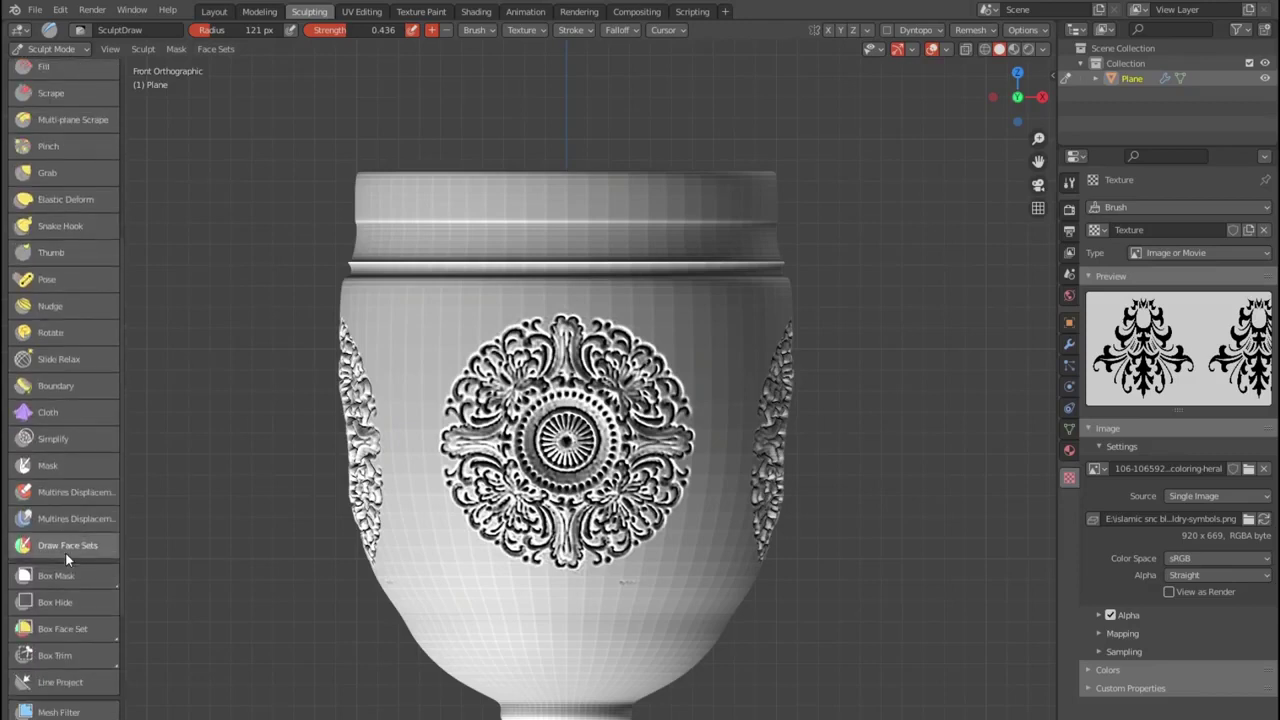
{"action": "left_click", "coordinate": [86, 606]}
{"action": "left_click_drag", "start_coordinate": [281, 130], "coordinate": [862, 278]}
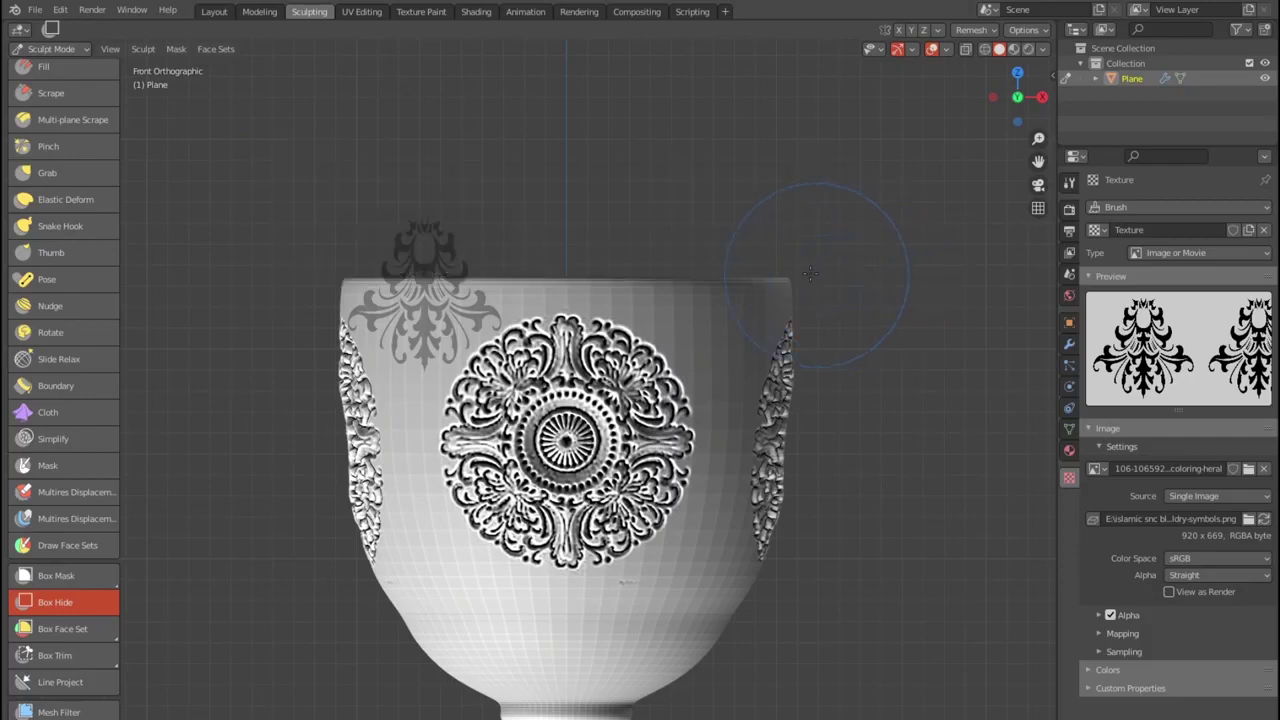
{"action": "scroll", "coordinate": [8, 214], "scroll_direction": "up", "scroll_amount": 6}
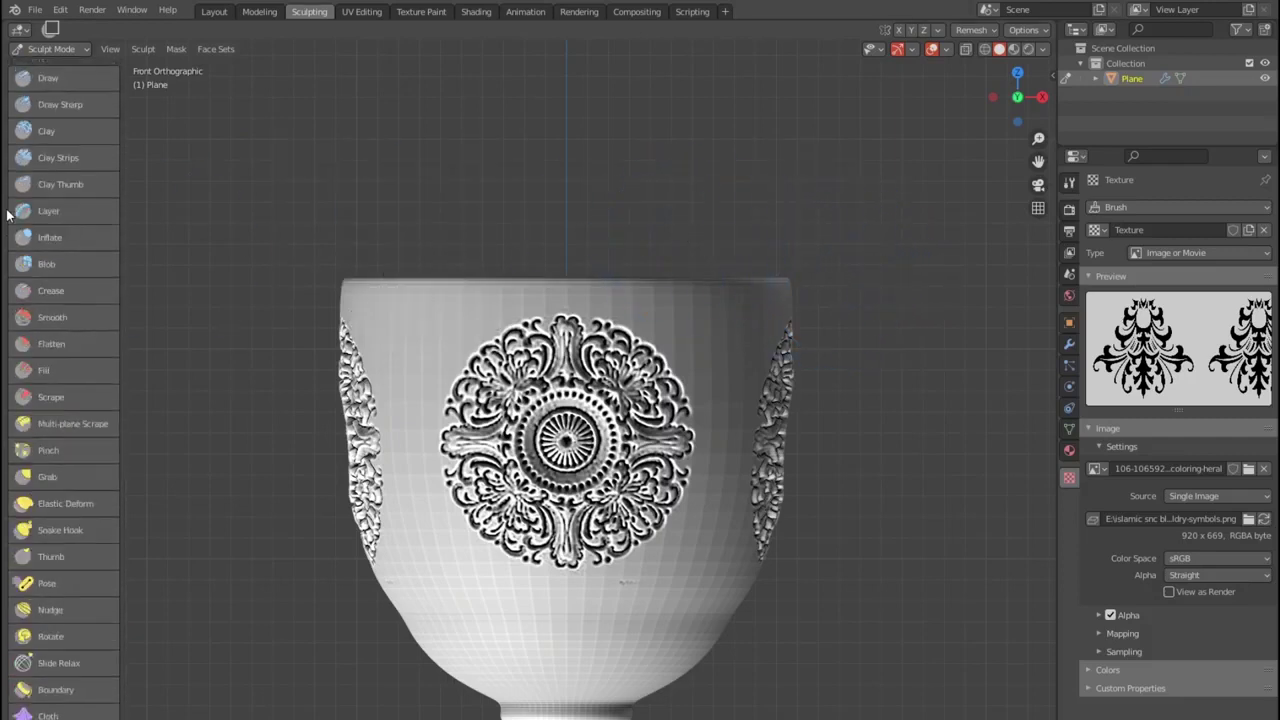
{"action": "left_click", "coordinate": [61, 78]}
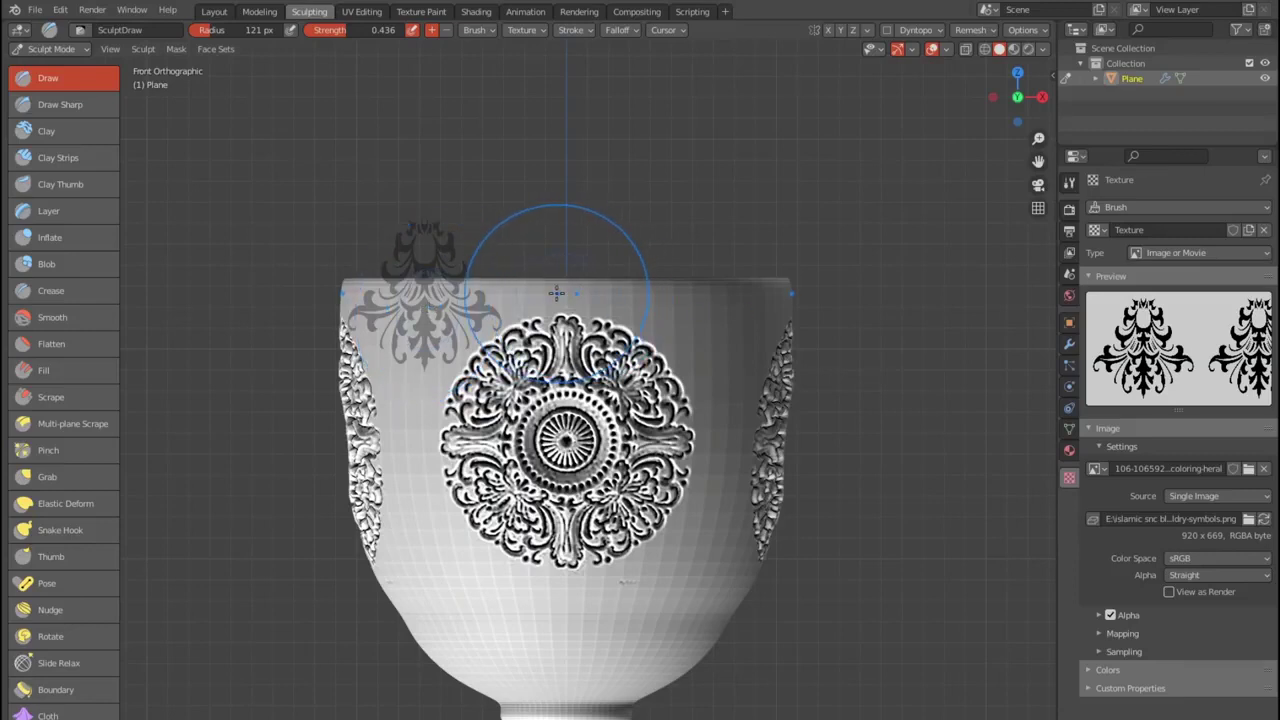
- Move the damask stencil to sit centred above the front medallion, over the cup's rim
{"action": "mouse_move", "coordinate": [415, 285]}
{"action": "right_mouse_down"}
{"action": "mouse_move", "coordinate": [545, 232]}
{"action": "mouse_move", "coordinate": [572, 236]}
{"action": "right_mouse_up"}
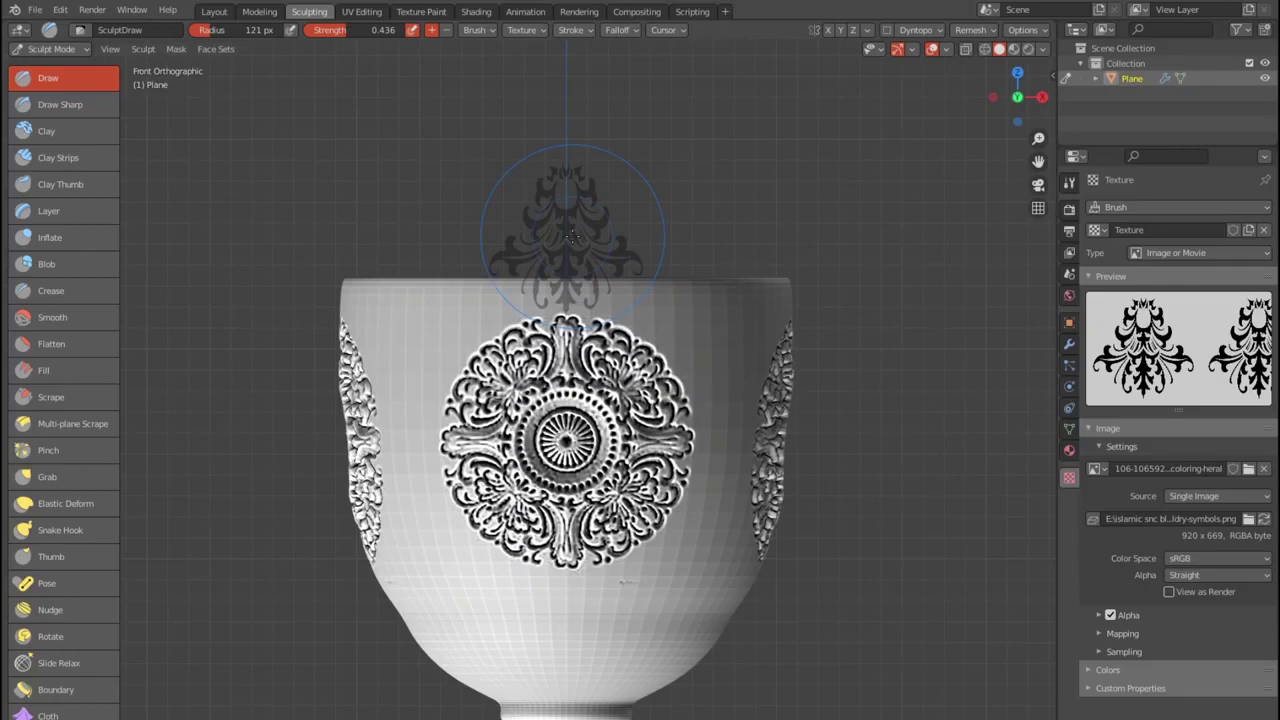
{"action": "right_click_drag", "start_coordinate": [570, 236], "coordinate": [573, 239]}
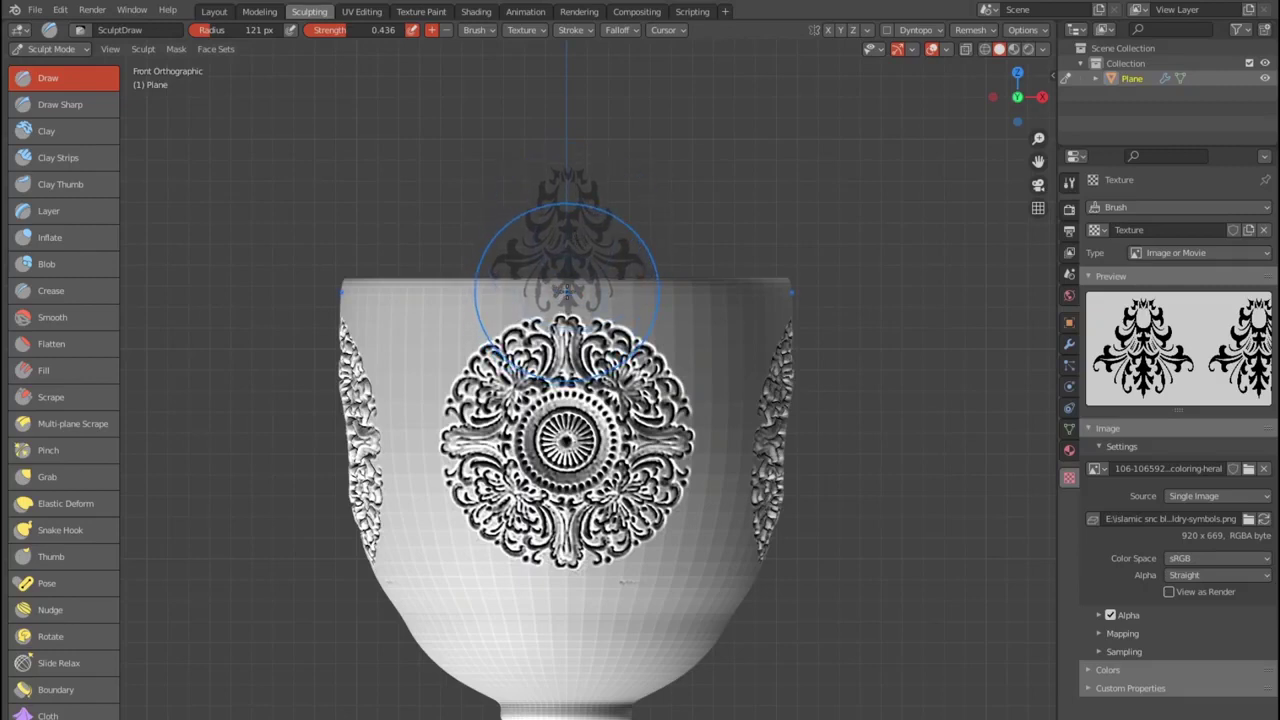
- Set the brush's Radial Z symmetry to 12 in the Active Tool settings
{"action": "left_click", "coordinate": [1069, 183]}
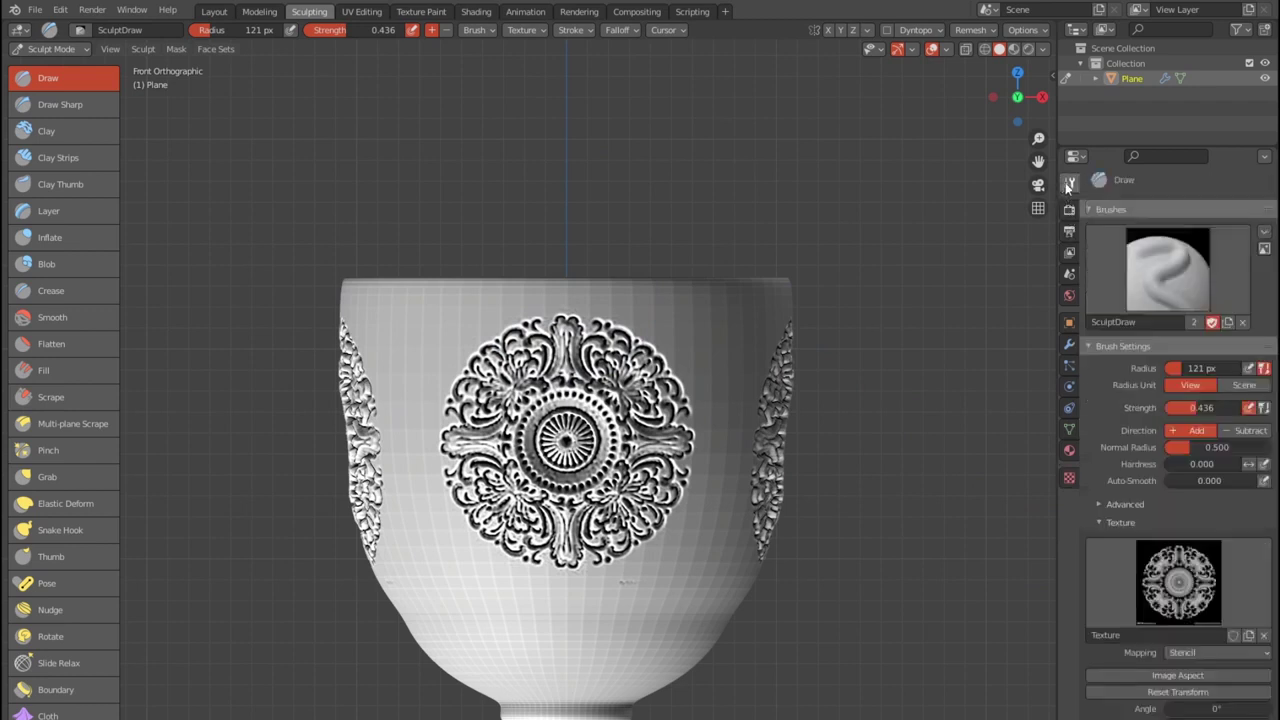
{"action": "scroll", "coordinate": [1200, 450], "scroll_direction": "down", "scroll_amount": 5}
{"action": "scroll", "coordinate": [1210, 500], "scroll_direction": "down", "scroll_amount": 4}
{"action": "scroll", "coordinate": [1217, 532], "scroll_direction": "down", "scroll_amount": 2}
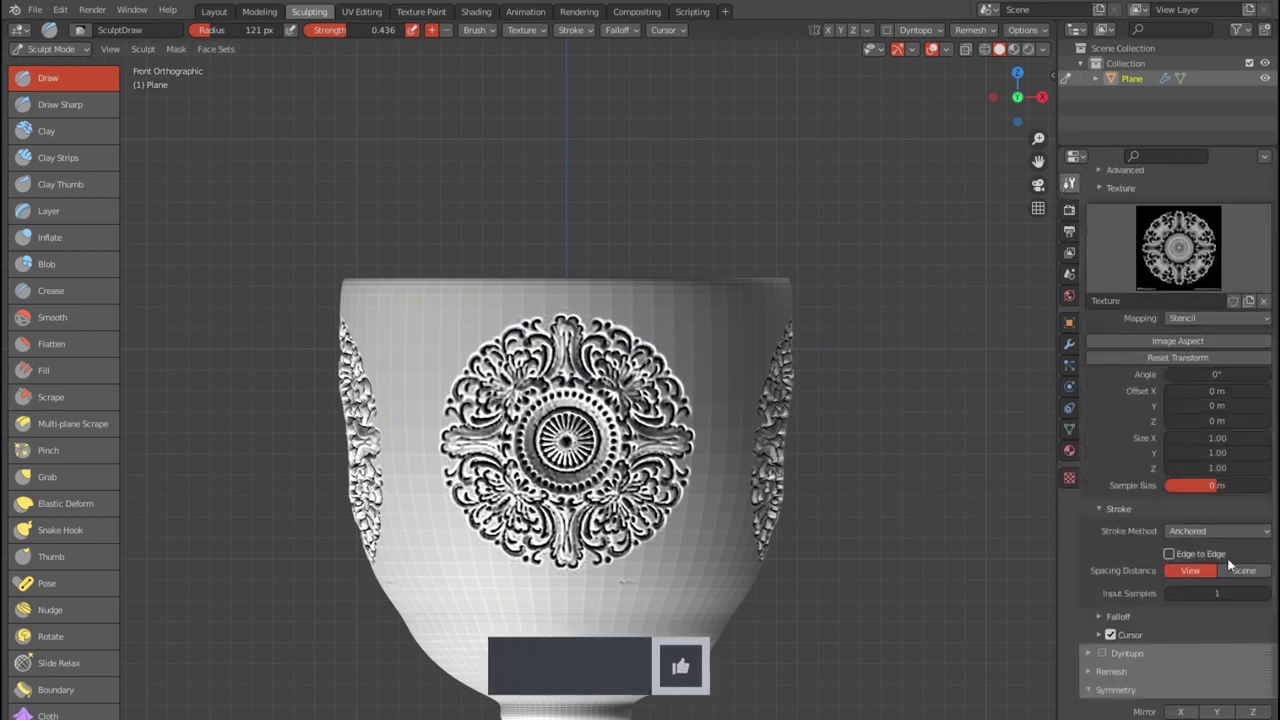
{"action": "scroll", "coordinate": [1234, 489], "scroll_direction": "down", "scroll_amount": 3}
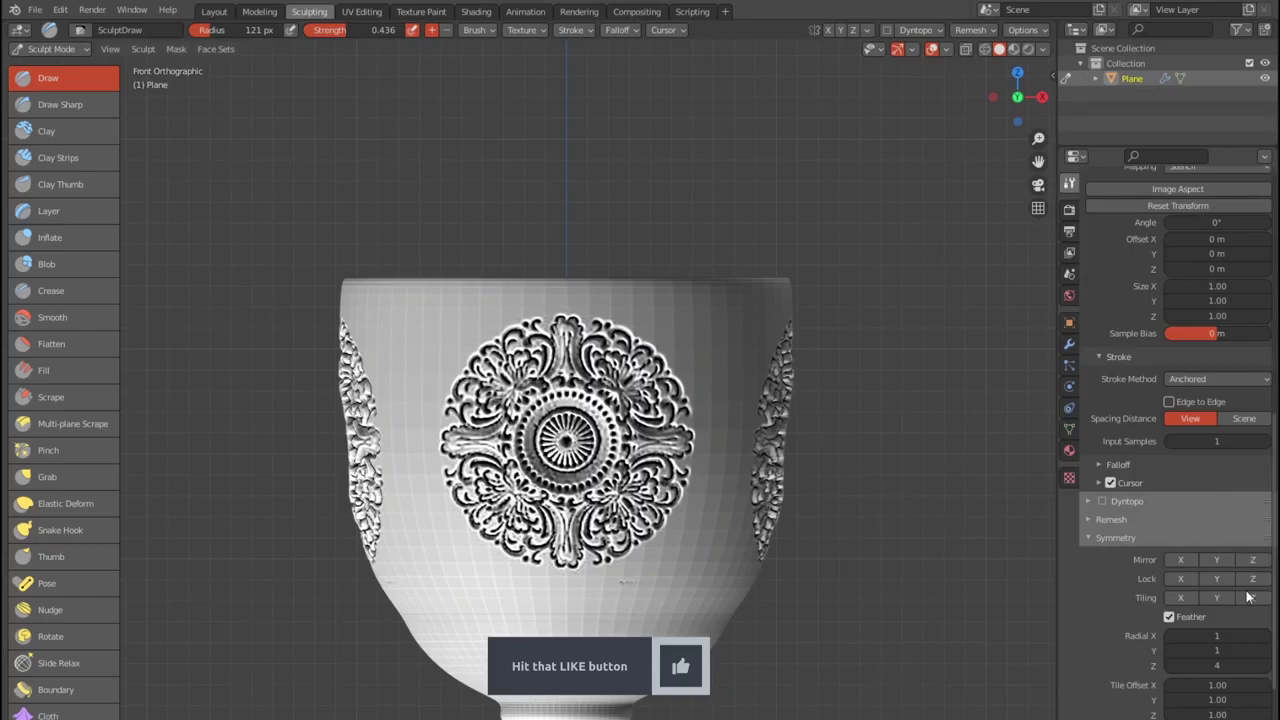
{"action": "left_click", "coordinate": [1217, 665]}
{"action": "type", "text": "12"}
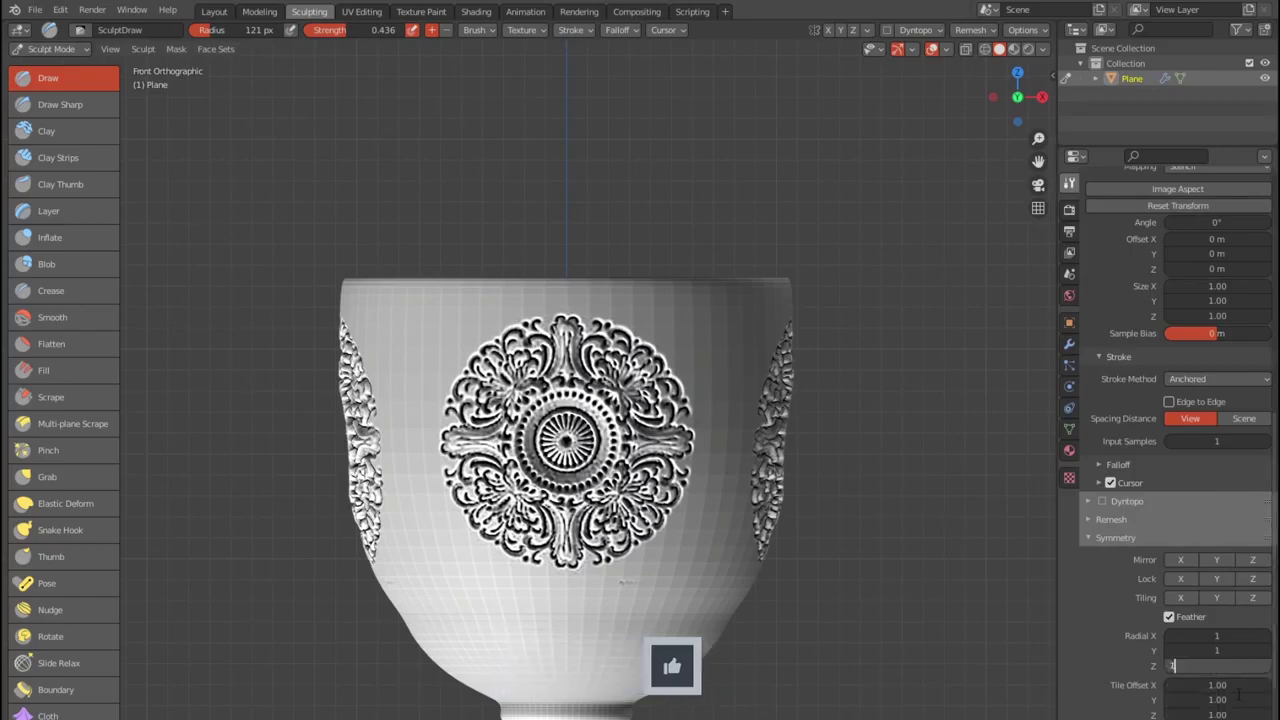
{"action": "key", "text": "Return"}
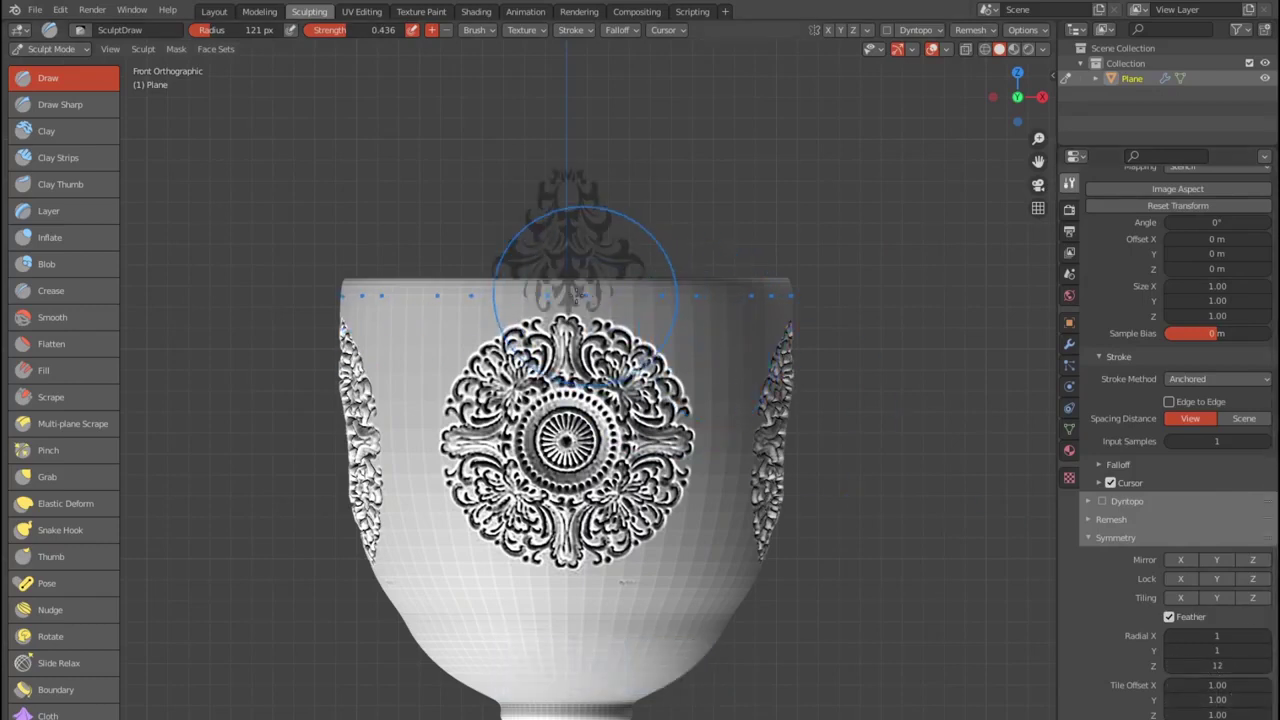
{"action": "left_click", "coordinate": [566, 290]}
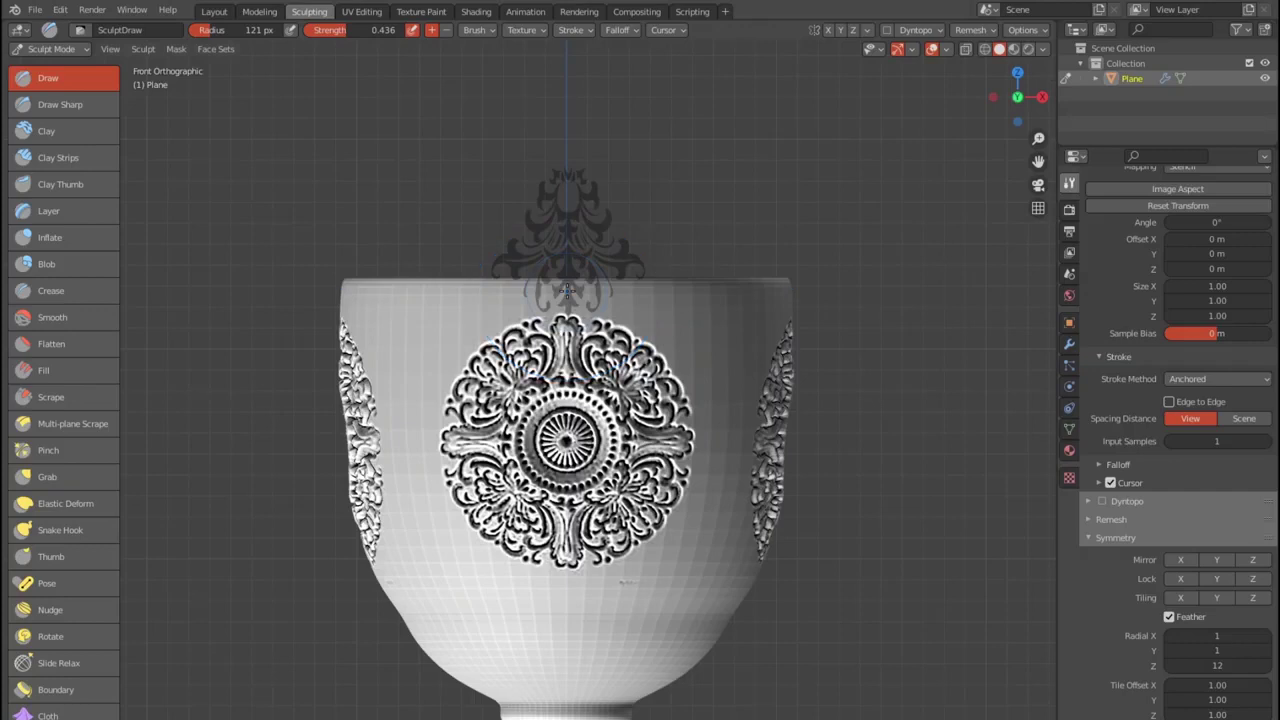
- Stamp a 12-fold ring of damask motifs around the rim and check it from above
{"action": "left_click_drag", "start_coordinate": [579, 308], "coordinate": [606, 320]}
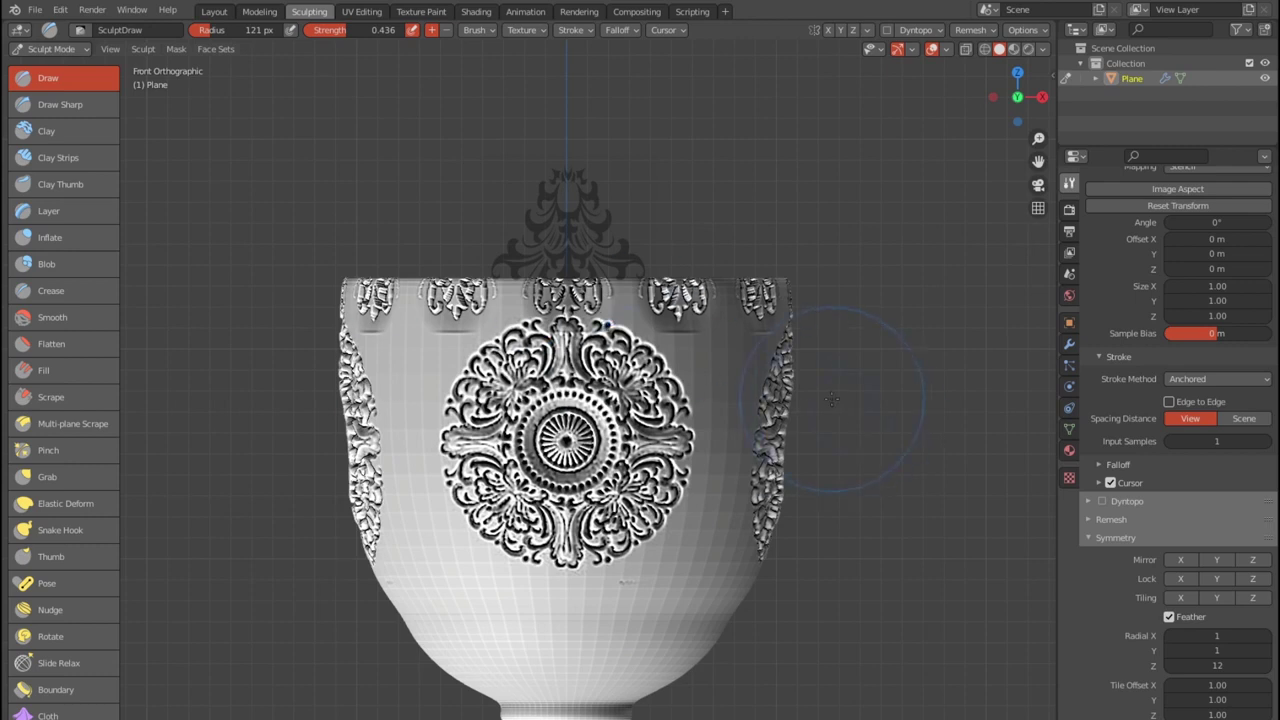
{"action": "middle_click_drag", "start_coordinate": [832, 400], "coordinate": [738, 319]}
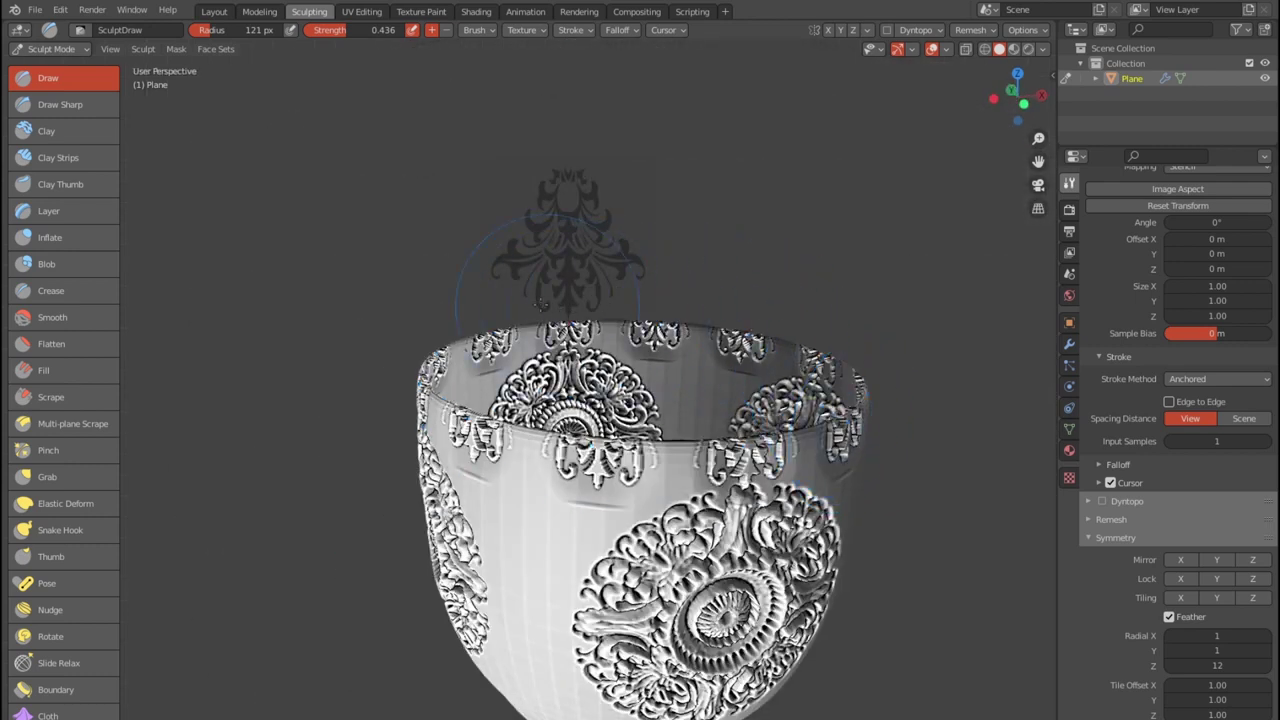
{"action": "key", "text": "KP_1"}
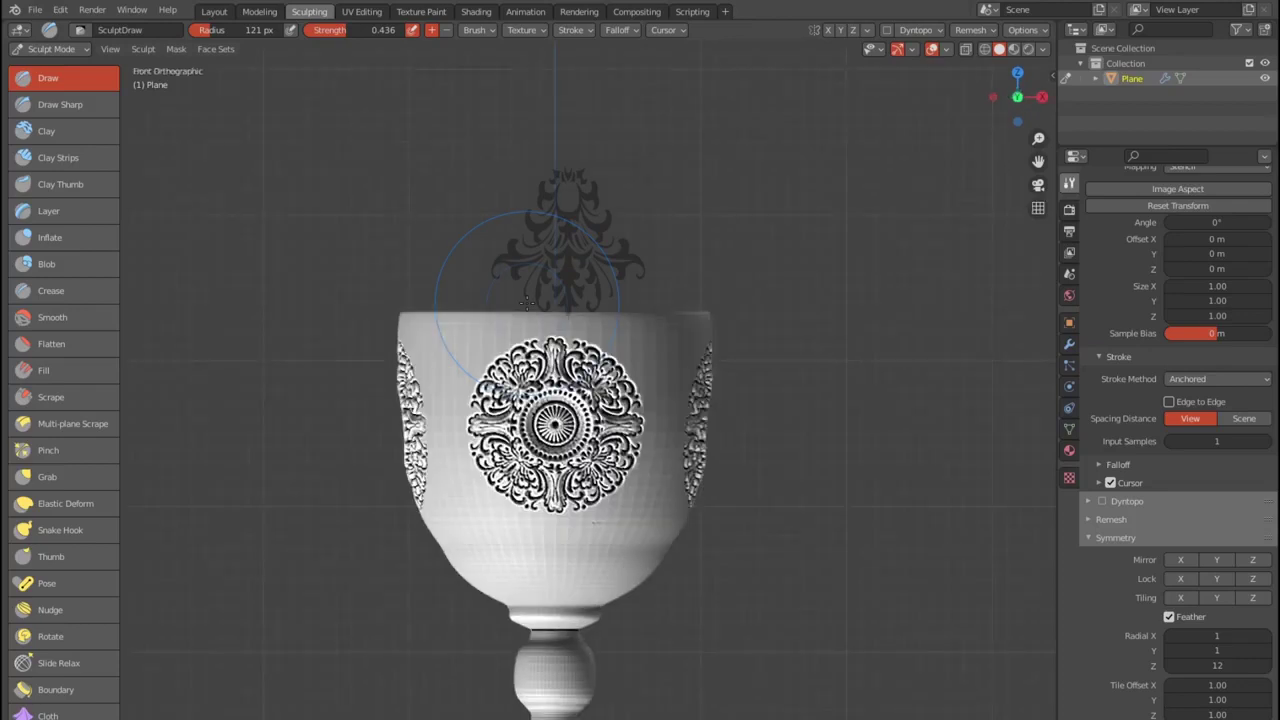
- Load the 1000 × 1080 Om mandala image as the new brush stencil
{"action": "left_click", "coordinate": [1068, 479]}
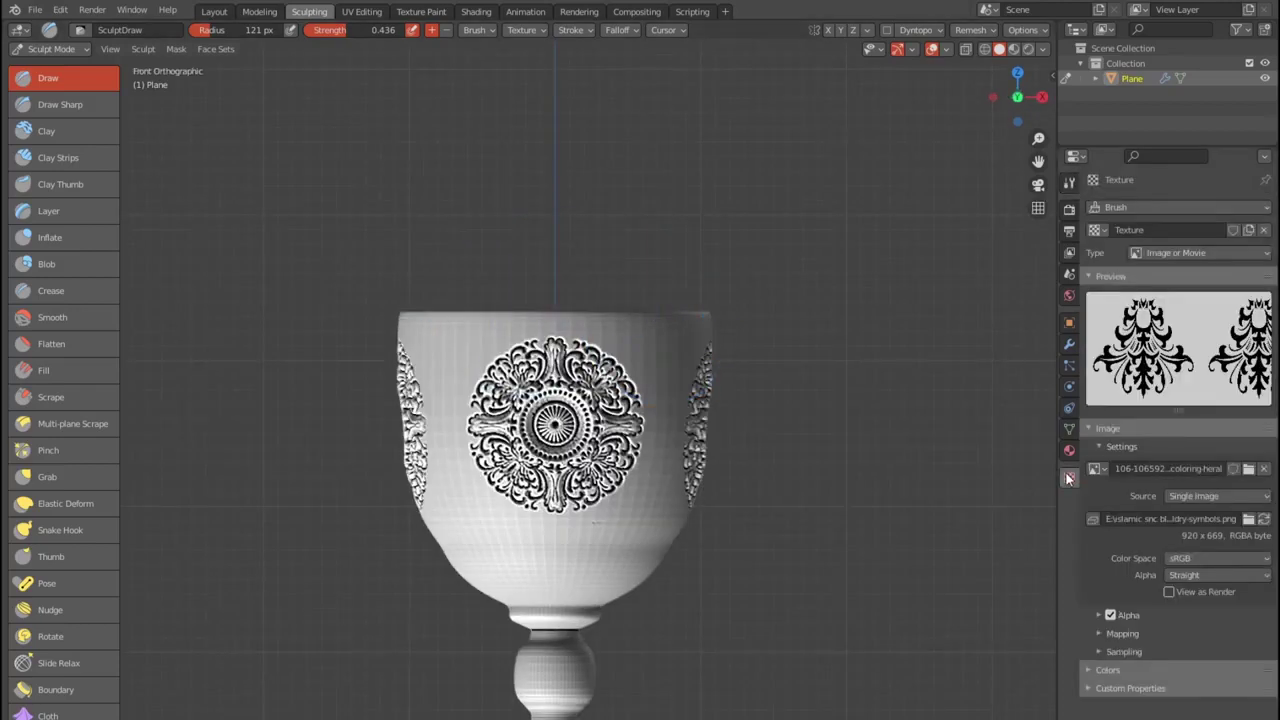
{"action": "left_click", "coordinate": [1248, 469]}
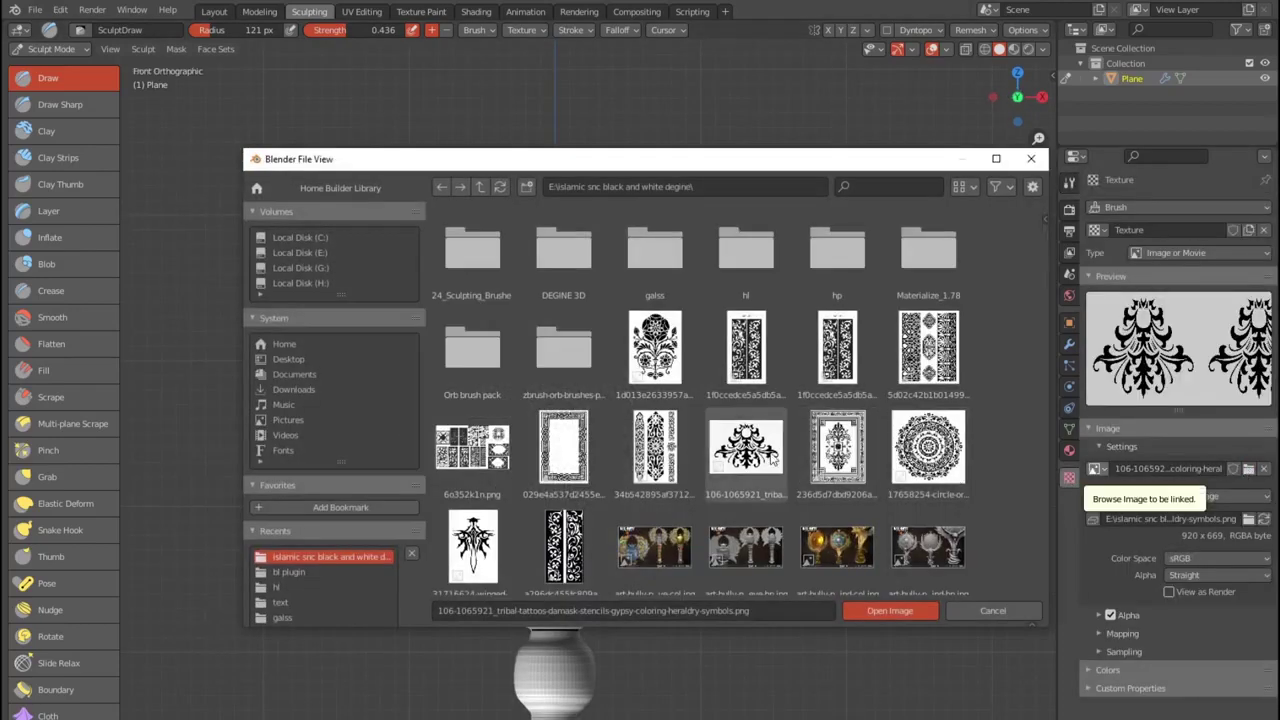
{"action": "scroll", "coordinate": [604, 440], "scroll_direction": "down", "scroll_amount": 3}
{"action": "scroll", "coordinate": [603, 436], "scroll_direction": "down", "scroll_amount": 3}
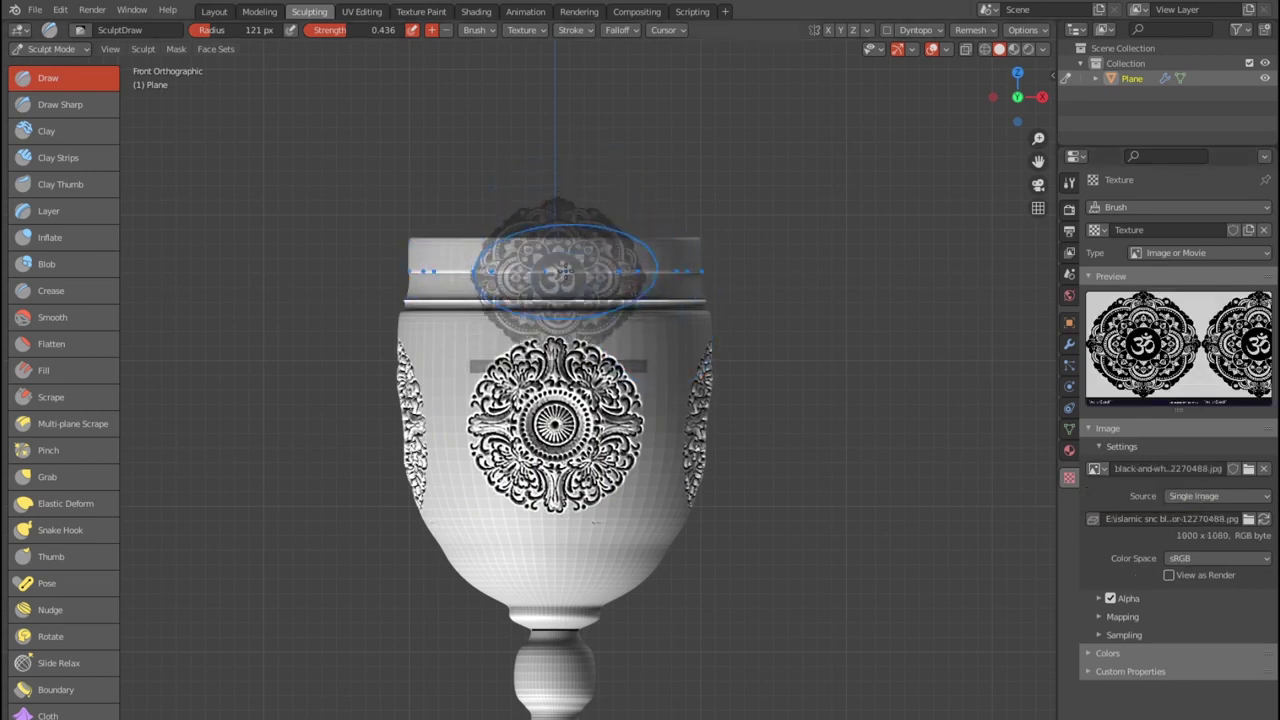
- Rotate, enlarge and centre the Om stencil over the goblet's rim band
{"action": "mouse_move", "coordinate": [565, 328]}
{"action": "right_mouse_down", "text": "ctrl"}
{"action": "mouse_move", "coordinate": [471, 289]}
{"action": "mouse_move", "coordinate": [480, 342]}
{"action": "right_mouse_up", "text": "ctrl"}
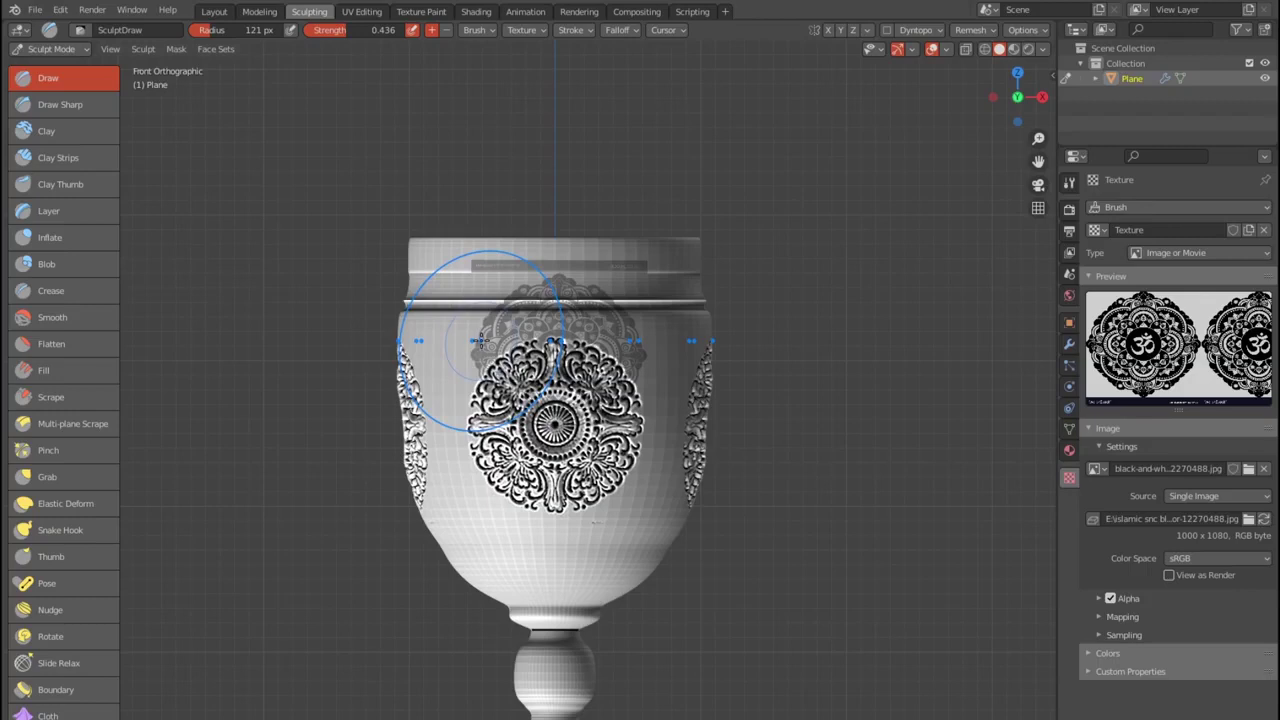
{"action": "mouse_move", "coordinate": [545, 300]}
{"action": "right_mouse_down", "text": "shift"}
{"action": "mouse_move", "coordinate": [567, 285]}
{"action": "mouse_move", "coordinate": [550, 282]}
{"action": "mouse_move", "coordinate": [567, 193]}
{"action": "right_mouse_up", "text": "shift"}
{"action": "right_click_drag", "start_coordinate": [572, 198], "coordinate": [575, 207]}
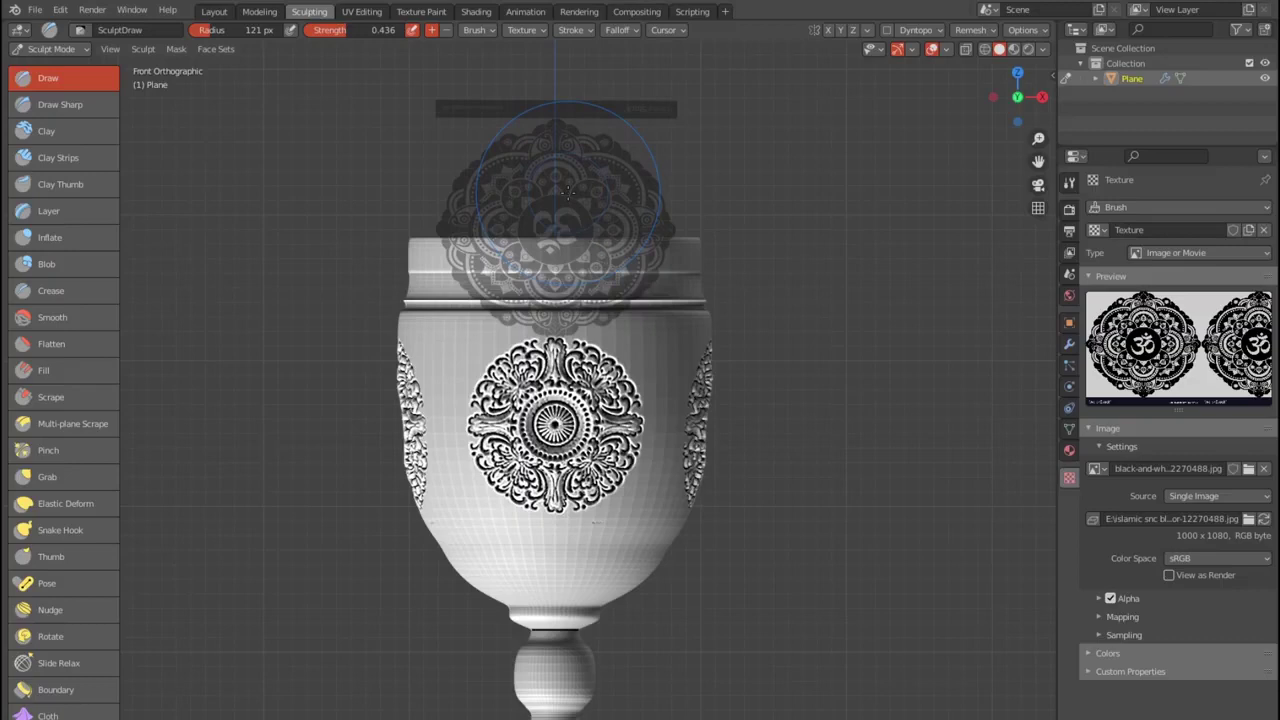
{"action": "mouse_move", "coordinate": [608, 232]}
{"action": "right_mouse_down", "text": "shift"}
{"action": "mouse_move", "coordinate": [621, 229]}
{"action": "mouse_move", "coordinate": [584, 233]}
{"action": "mouse_move", "coordinate": [584, 222]}
{"action": "right_mouse_up", "text": "shift"}
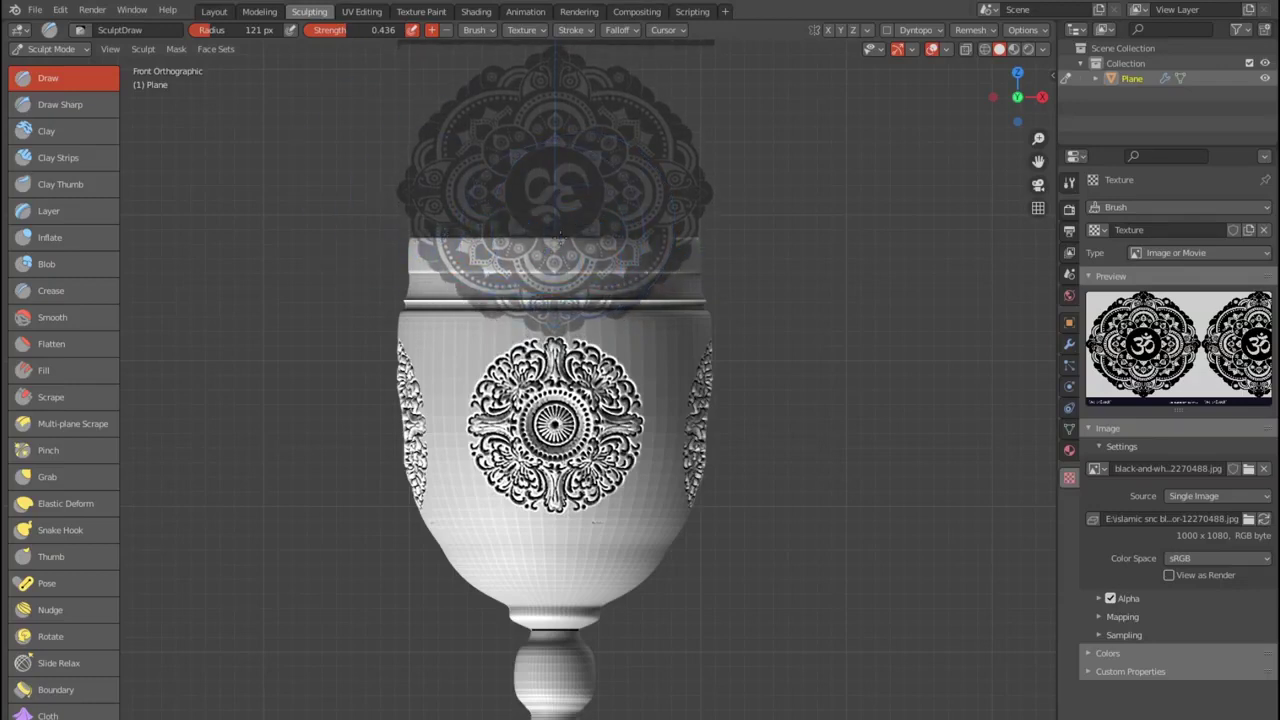
- Set brush strength to 0.121, emboss the rim band, and undo the unwanted stroke
{"action": "key", "text": "shift+f"}
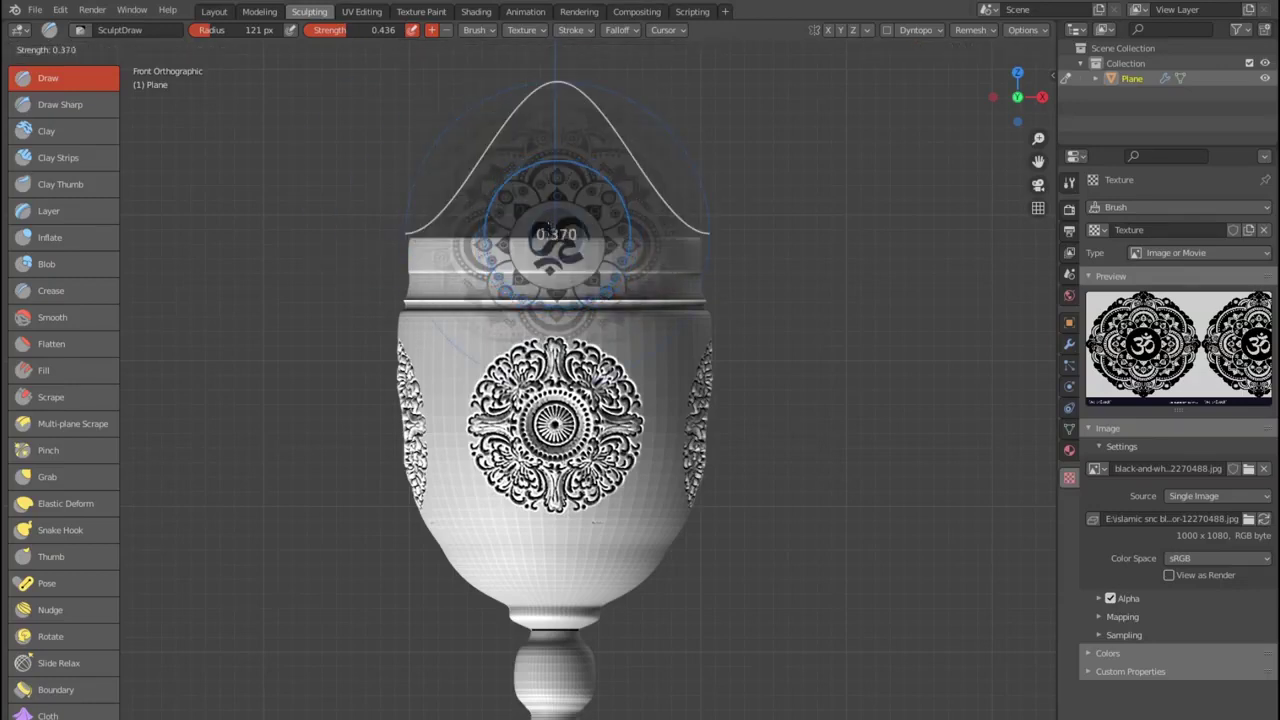
{"action": "left_click", "coordinate": [517, 213]}
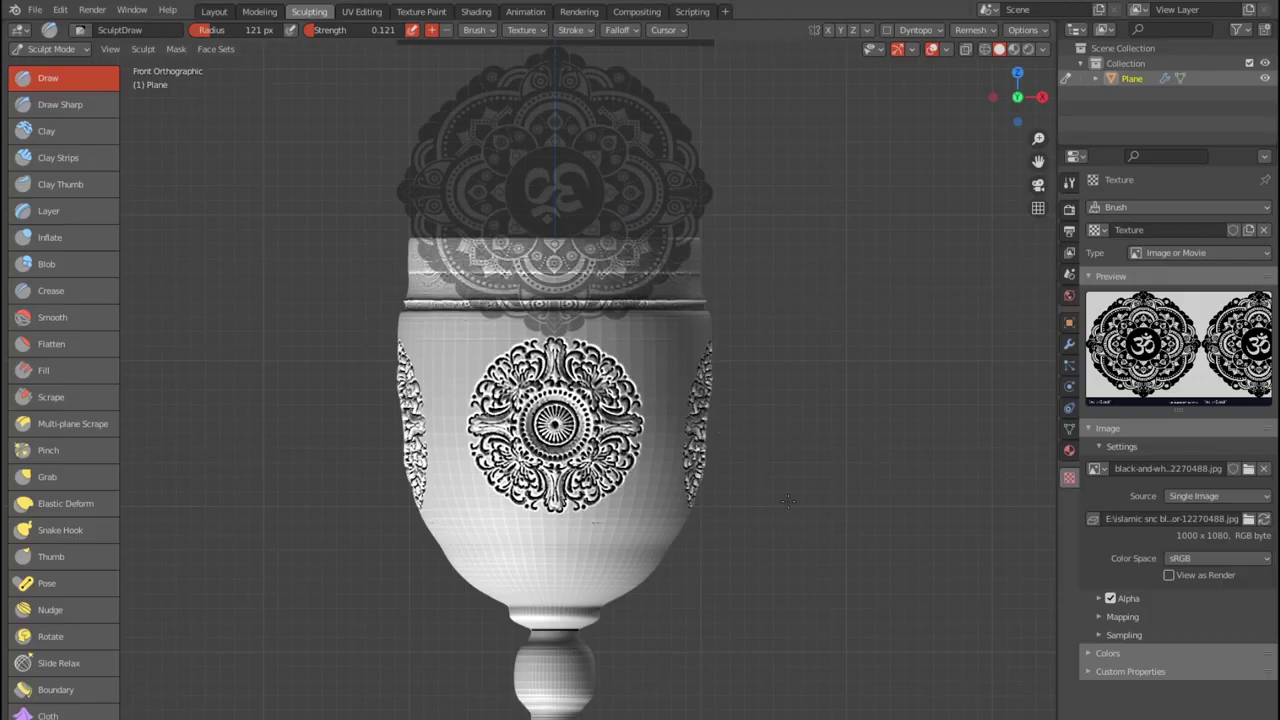
{"action": "left_click_drag", "start_coordinate": [440, 305], "coordinate": [580, 268]}
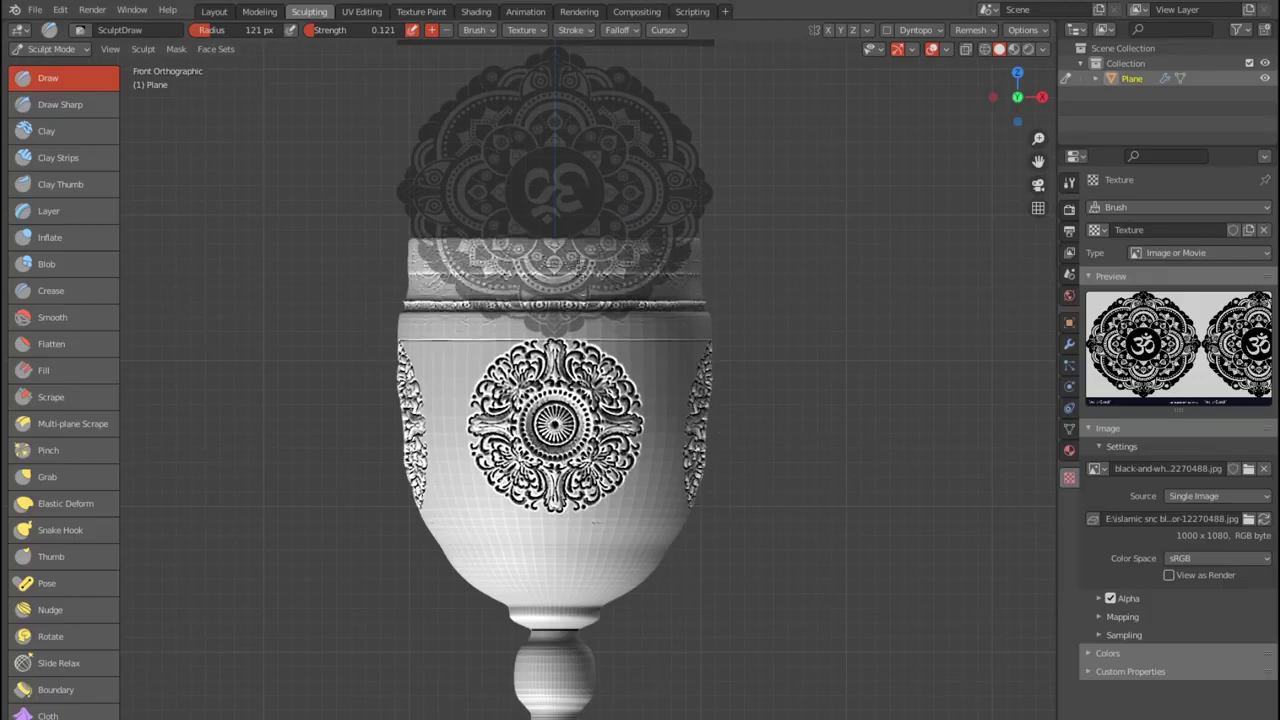
{"action": "key", "text": "ctrl+z"}
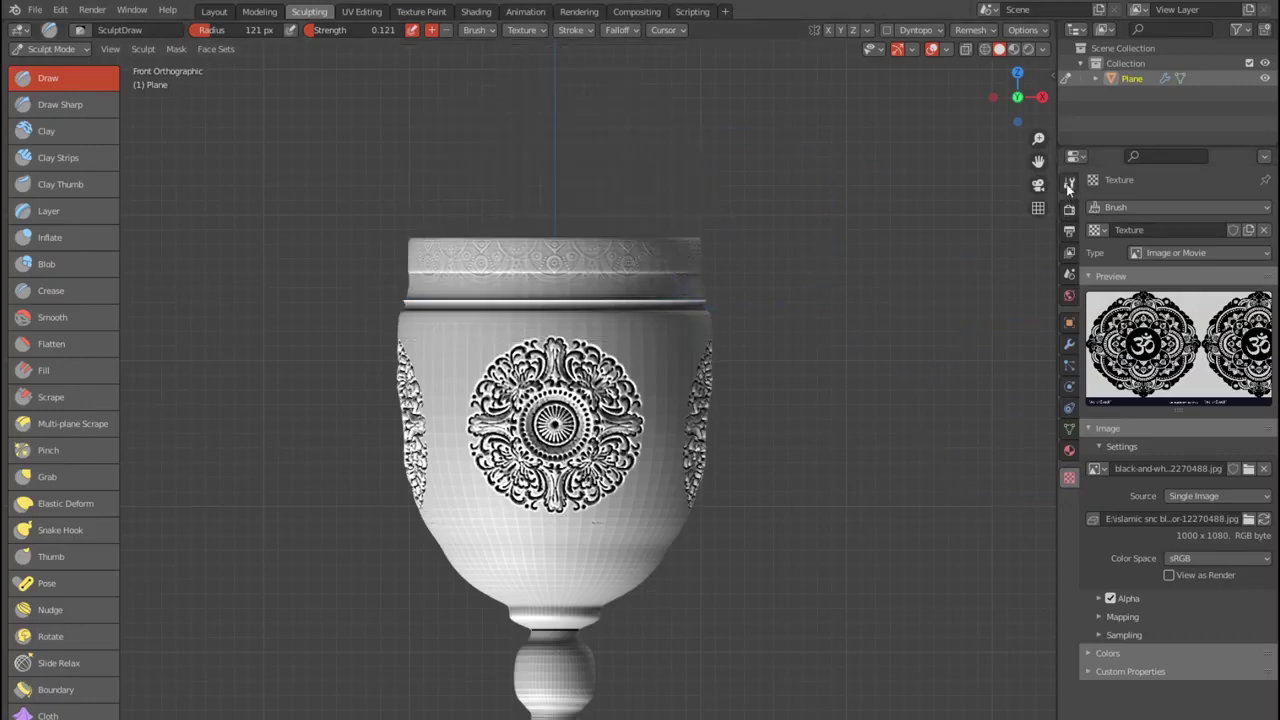
- Change Radial Z symmetry from 12 to 6 and bring up the brush strength control
{"action": "left_click", "coordinate": [1069, 182]}
{"action": "scroll", "coordinate": [1180, 580], "scroll_direction": "down", "scroll_amount": 1, "text": "ctrl"}
{"action": "scroll", "coordinate": [1207, 450], "scroll_direction": "down", "scroll_amount": 5}
{"action": "scroll", "coordinate": [1205, 420], "scroll_direction": "down", "scroll_amount": 6}
{"action": "scroll", "coordinate": [1215, 480], "scroll_direction": "down", "scroll_amount": 3}
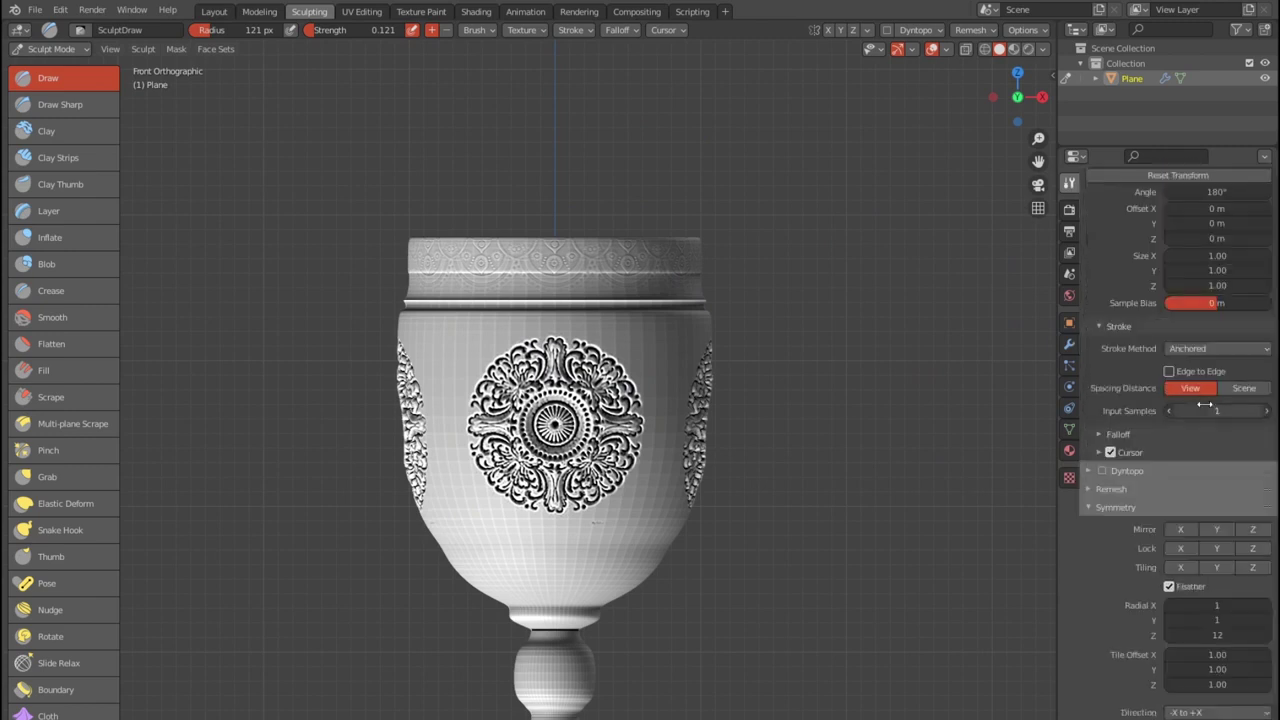
{"action": "scroll", "coordinate": [1225, 540], "scroll_direction": "down", "scroll_amount": 1}
{"action": "left_click_drag", "start_coordinate": [1217, 588], "coordinate": [1180, 588]}
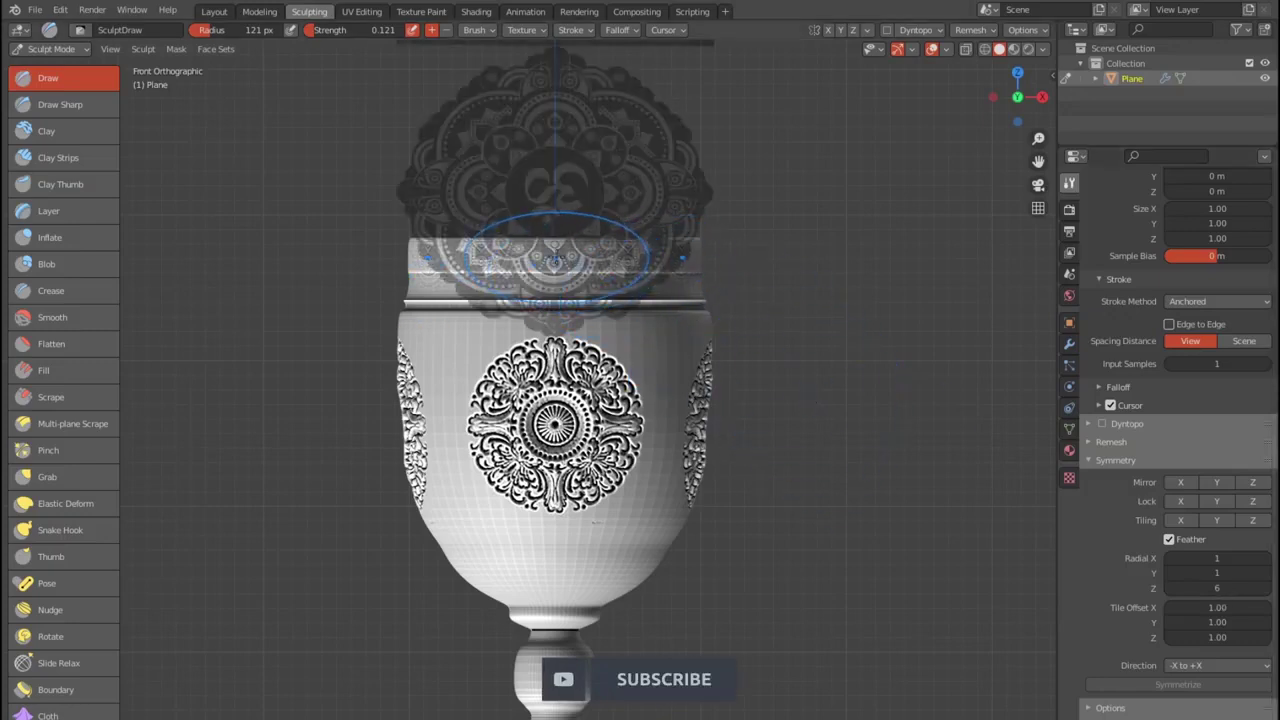
{"action": "key", "text": "shift+f"}
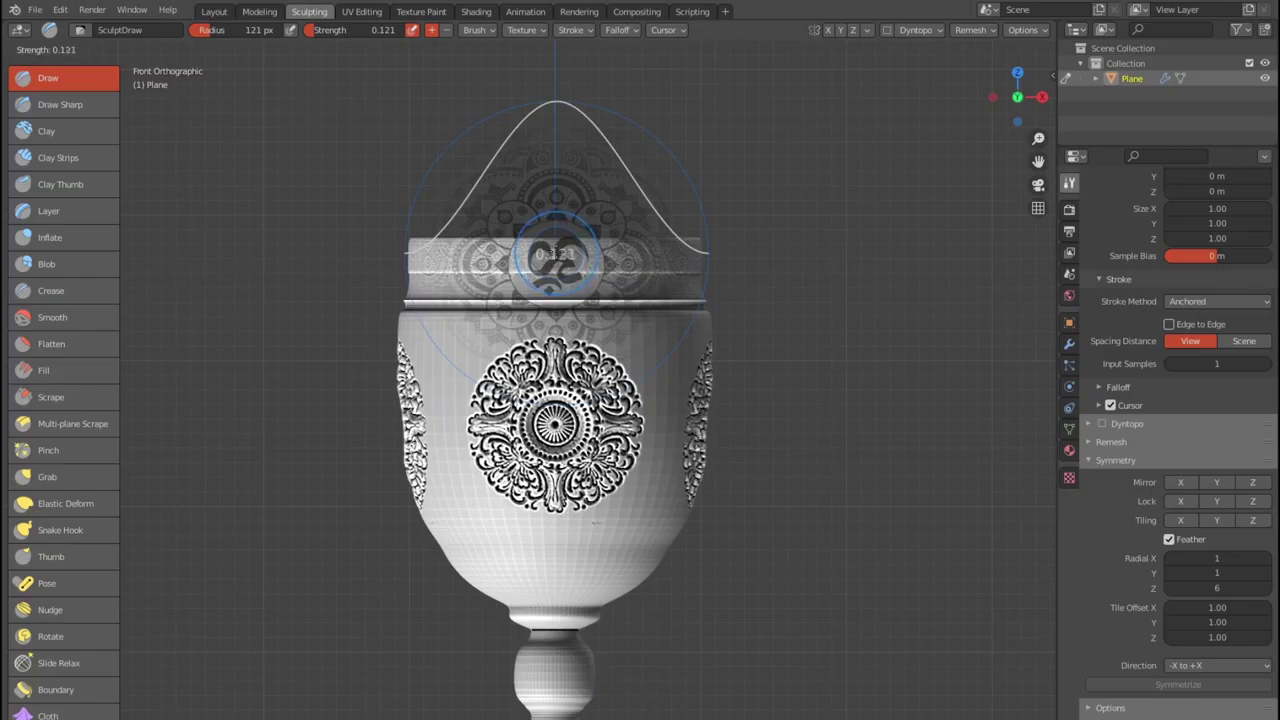
- Stamp the mandala relief around the rim at strength 0.133, then slide the stencil left
{"action": "left_click", "coordinate": [557, 250]}
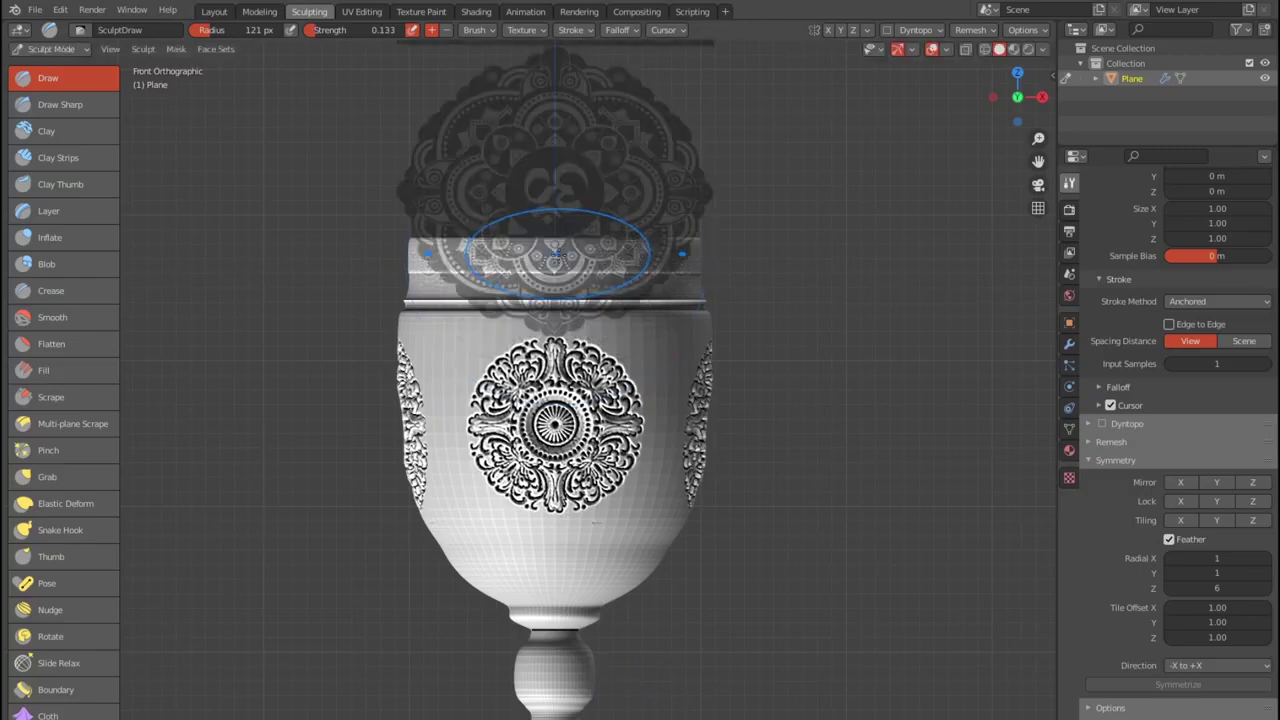
{"action": "left_click_drag", "start_coordinate": [554, 244], "coordinate": [571, 268]}
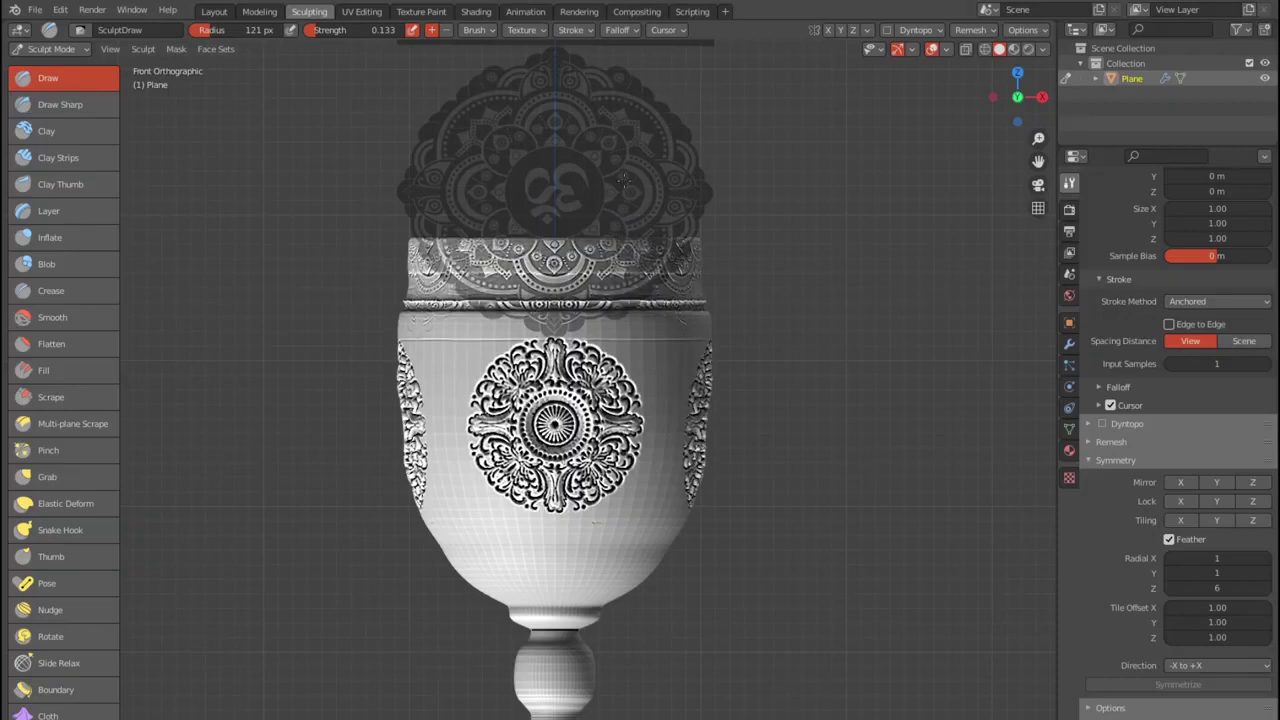
{"action": "right_click_drag", "start_coordinate": [680, 403], "coordinate": [345, 473]}
- Orbit and zoom around the cup to inspect the relief, ending in front view
{"action": "mouse_move", "coordinate": [703, 310]}
{"action": "middle_mouse_down"}
{"action": "mouse_move", "coordinate": [829, 300]}
{"action": "mouse_move", "coordinate": [800, 285]}
{"action": "middle_mouse_up"}
{"action": "mouse_move", "coordinate": [879, 323]}
{"action": "middle_mouse_down"}
{"action": "mouse_move", "coordinate": [868, 290]}
{"action": "mouse_move", "coordinate": [757, 257]}
{"action": "mouse_move", "coordinate": [788, 320]}
{"action": "middle_mouse_up"}
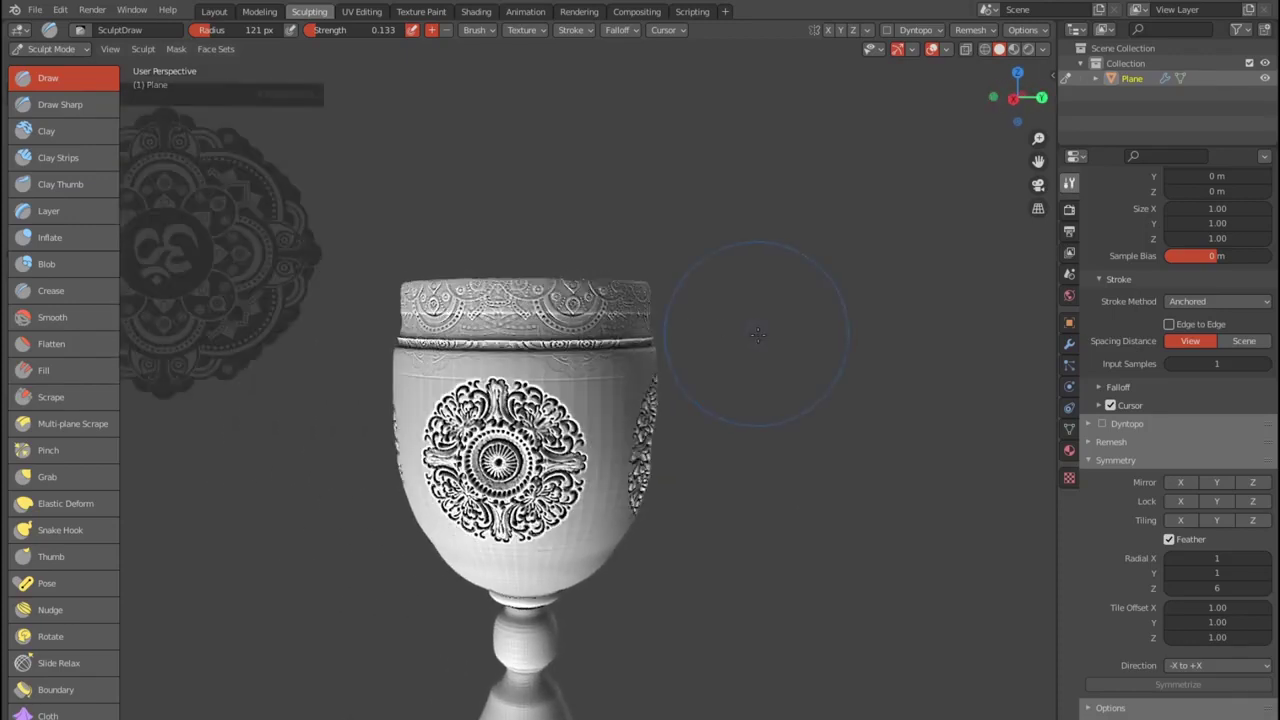
{"action": "scroll", "coordinate": [757, 335], "scroll_direction": "up", "scroll_amount": 3}
{"action": "scroll", "coordinate": [759, 335], "scroll_direction": "up", "scroll_amount": 1}
{"action": "scroll", "coordinate": [758, 320], "scroll_direction": "down", "scroll_amount": 4}
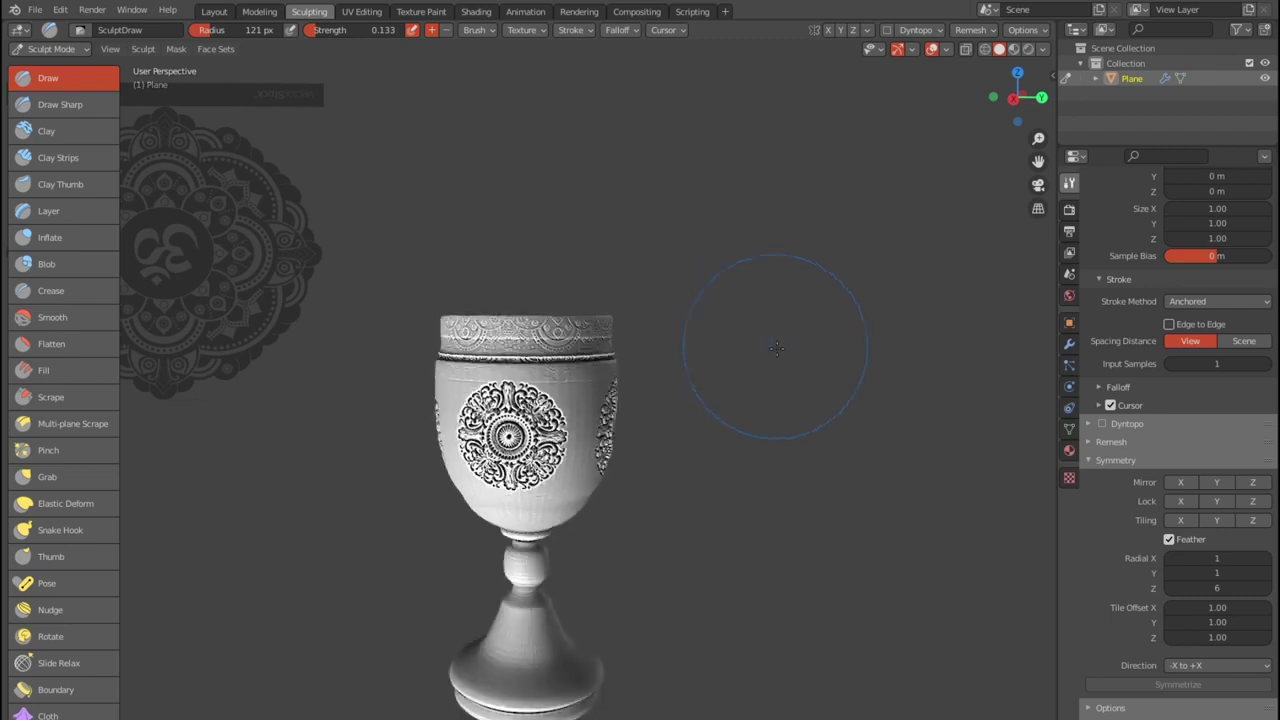
{"action": "middle_click_drag", "start_coordinate": [757, 300], "coordinate": [686, 286]}
{"action": "scroll", "coordinate": [779, 335], "scroll_direction": "up", "scroll_amount": 4}
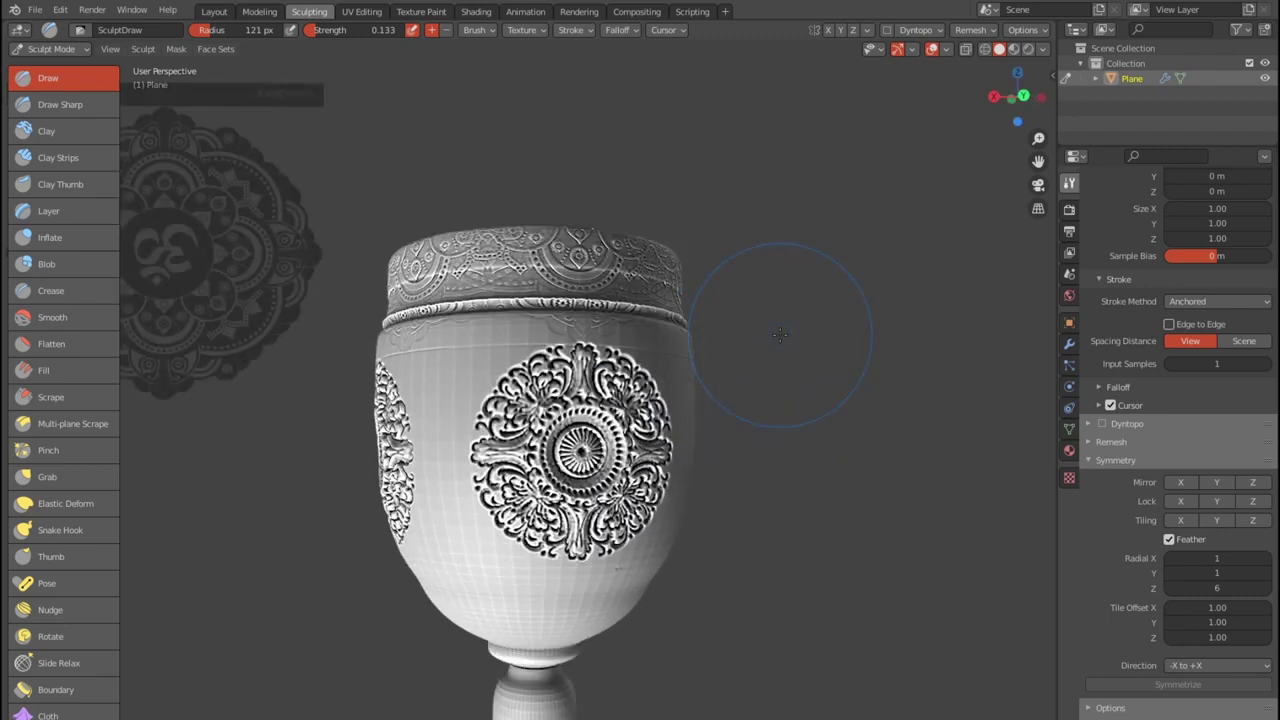
{"action": "scroll", "coordinate": [779, 335], "scroll_direction": "down", "scroll_amount": 3}
{"action": "scroll", "coordinate": [765, 370], "scroll_direction": "up", "scroll_amount": 1}
{"action": "scroll", "coordinate": [766, 370], "scroll_direction": "up", "scroll_amount": 3}
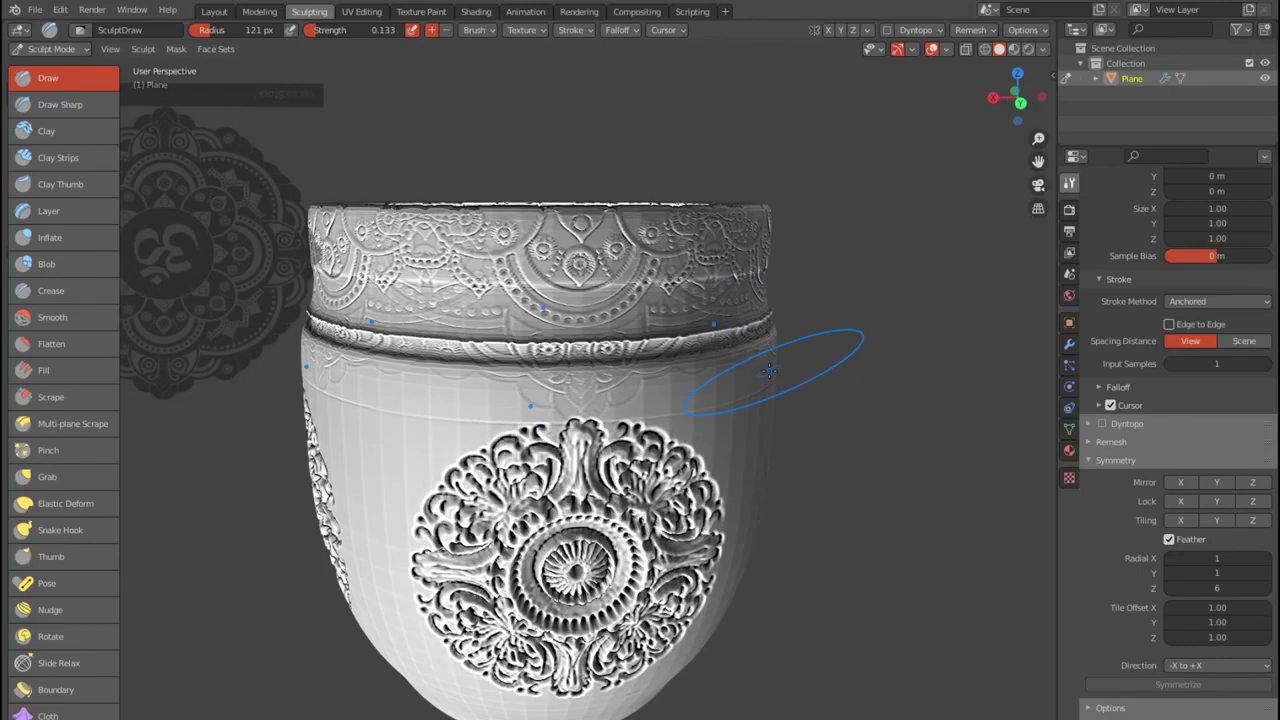
{"action": "scroll", "coordinate": [767, 371], "scroll_direction": "down", "scroll_amount": 3}
{"action": "scroll", "coordinate": [767, 371], "scroll_direction": "down", "scroll_amount": 1}
{"action": "scroll", "coordinate": [767, 371], "scroll_direction": "down", "scroll_amount": 2}
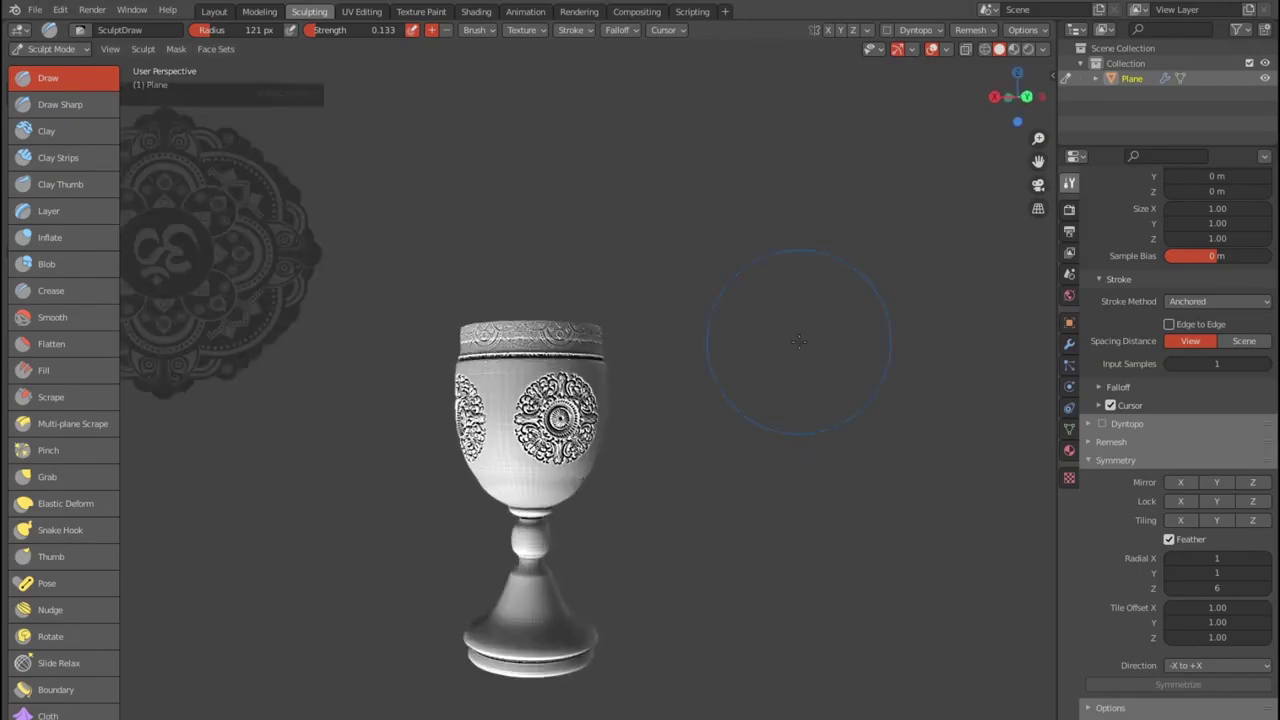
{"action": "key", "text": "KP_1"}
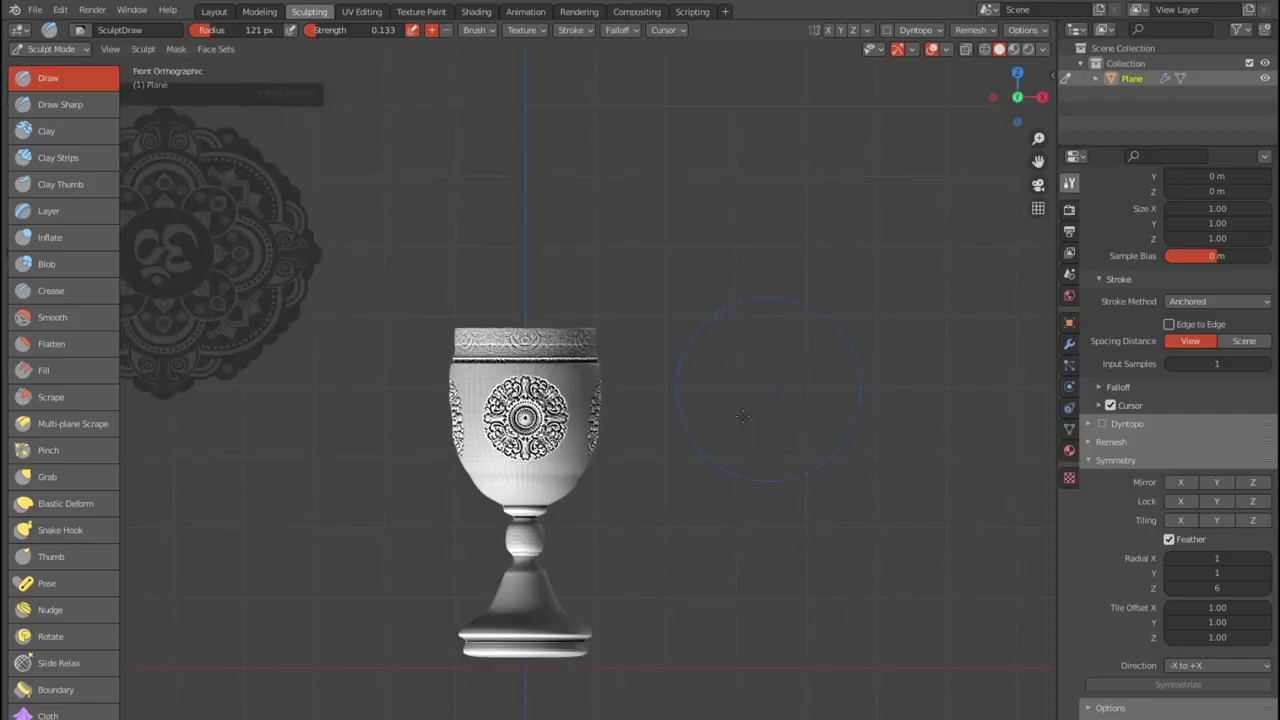
{"action": "scroll", "coordinate": [510, 380], "scroll_direction": "up", "scroll_amount": 3}
- Turn and shrink the mandala stencil over the stem, then stamp a trial relief on the lower bowl
{"action": "middle_click_drag", "start_coordinate": [474, 566], "coordinate": [521, 392], "text": "shift"}
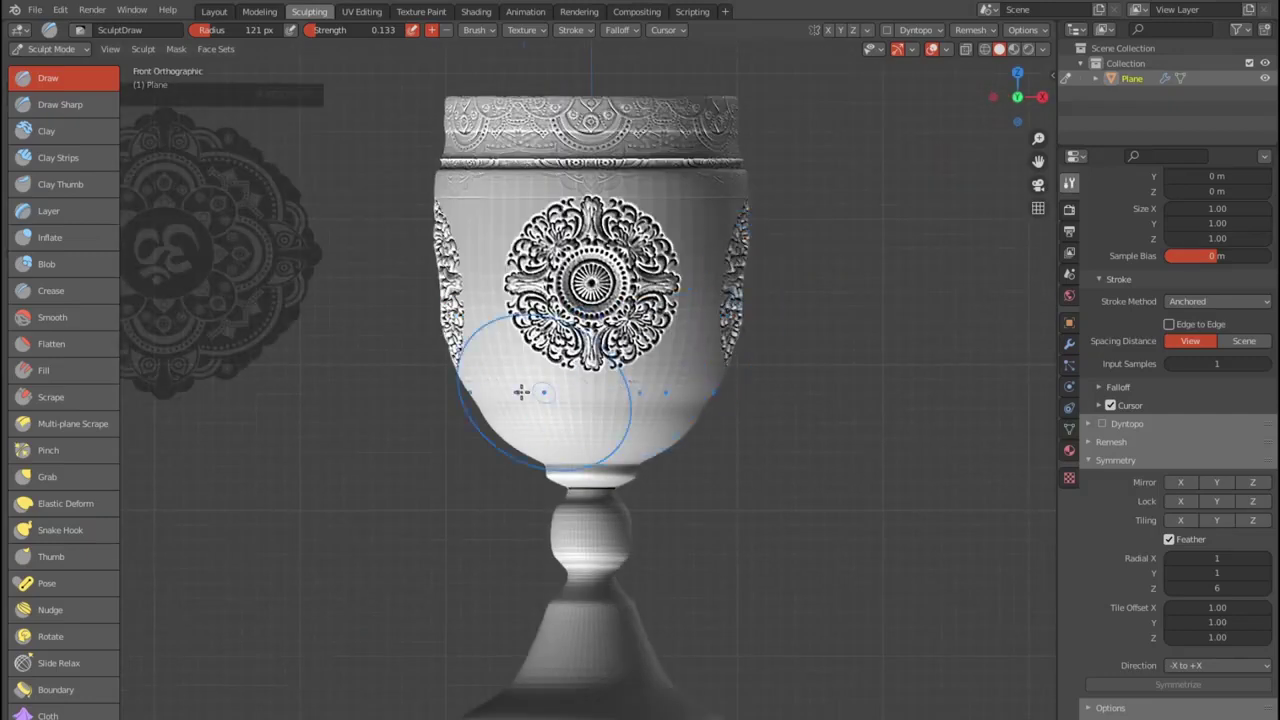
{"action": "right_click_drag", "start_coordinate": [192, 248], "coordinate": [577, 560]}
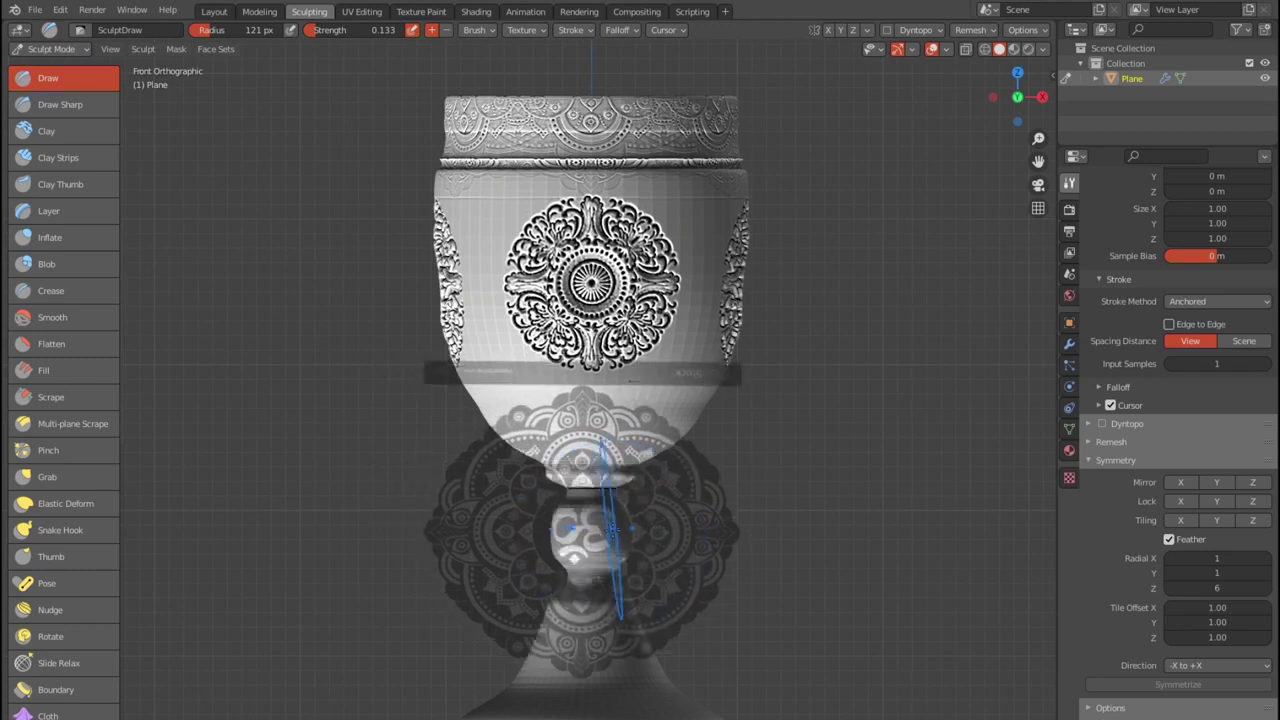
{"action": "right_click_drag", "start_coordinate": [486, 320], "coordinate": [335, 565], "text": "ctrl"}
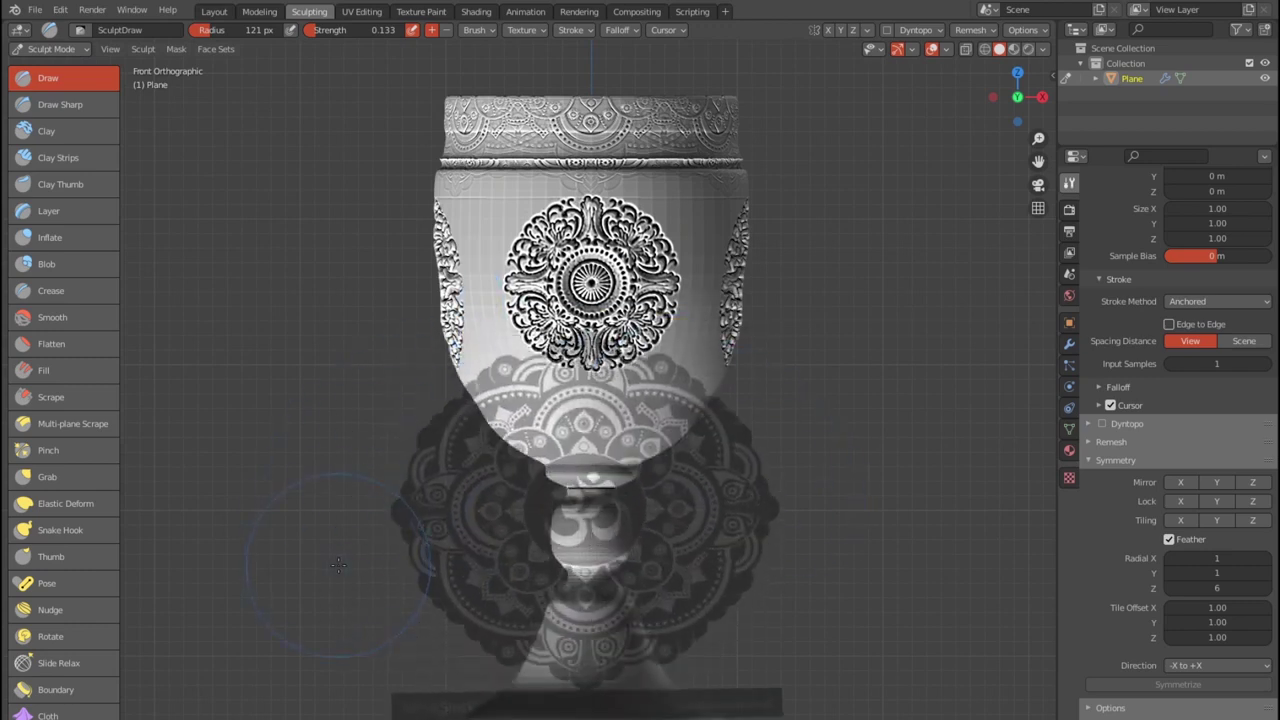
{"action": "mouse_move", "coordinate": [655, 487]}
{"action": "right_mouse_down", "text": "shift"}
{"action": "mouse_move", "coordinate": [661, 525]}
{"action": "mouse_move", "coordinate": [668, 492]}
{"action": "mouse_move", "coordinate": [641, 470]}
{"action": "right_mouse_up", "text": "shift"}
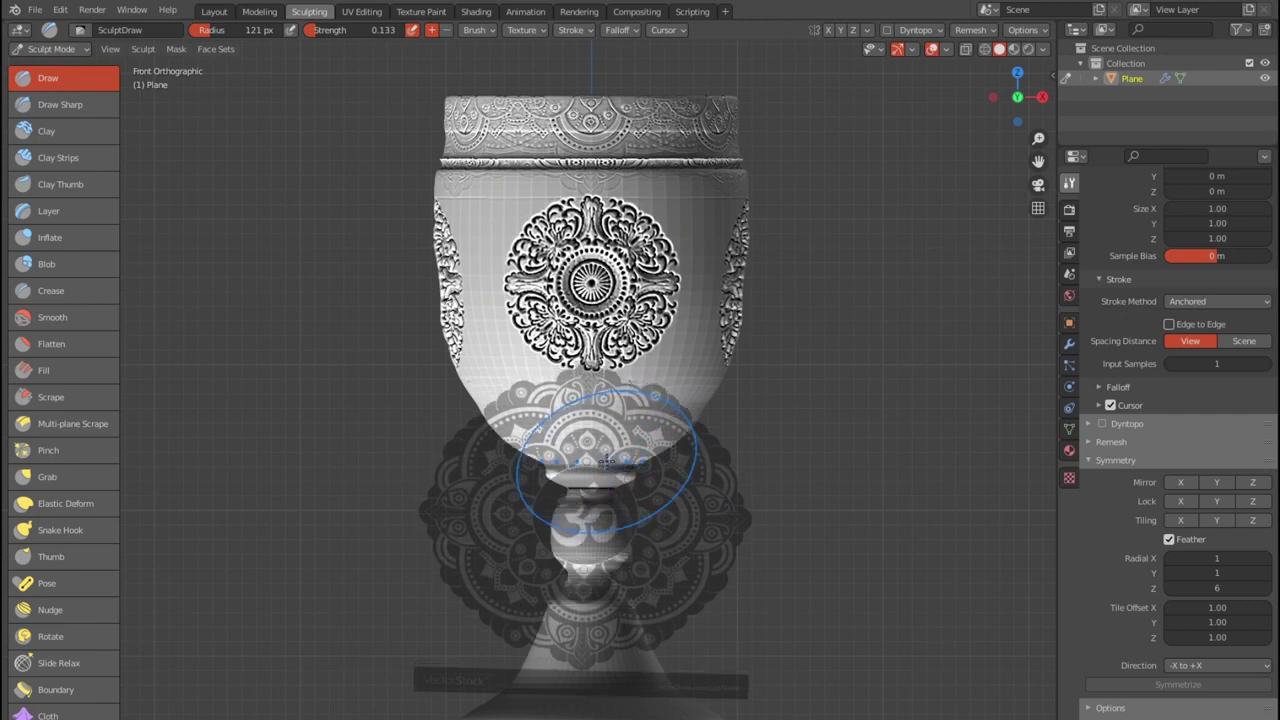
{"action": "right_click_drag", "start_coordinate": [605, 460], "coordinate": [600, 466]}
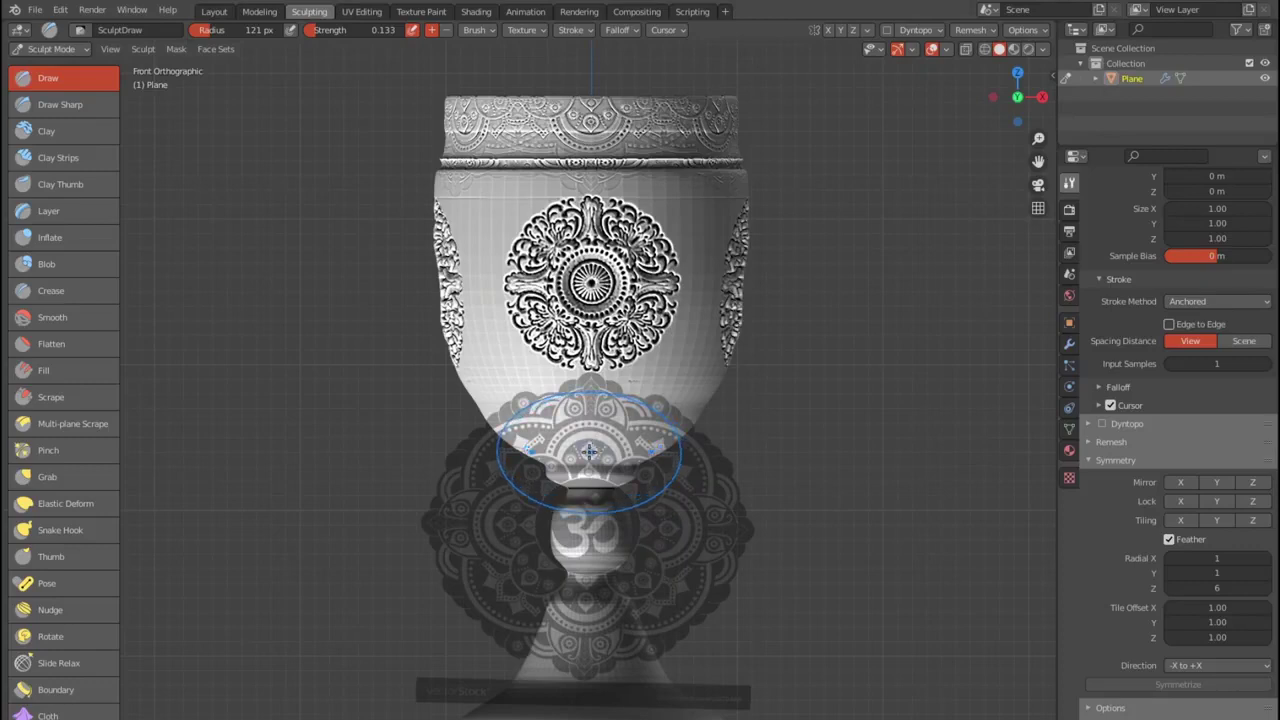
{"action": "left_click", "coordinate": [590, 452]}
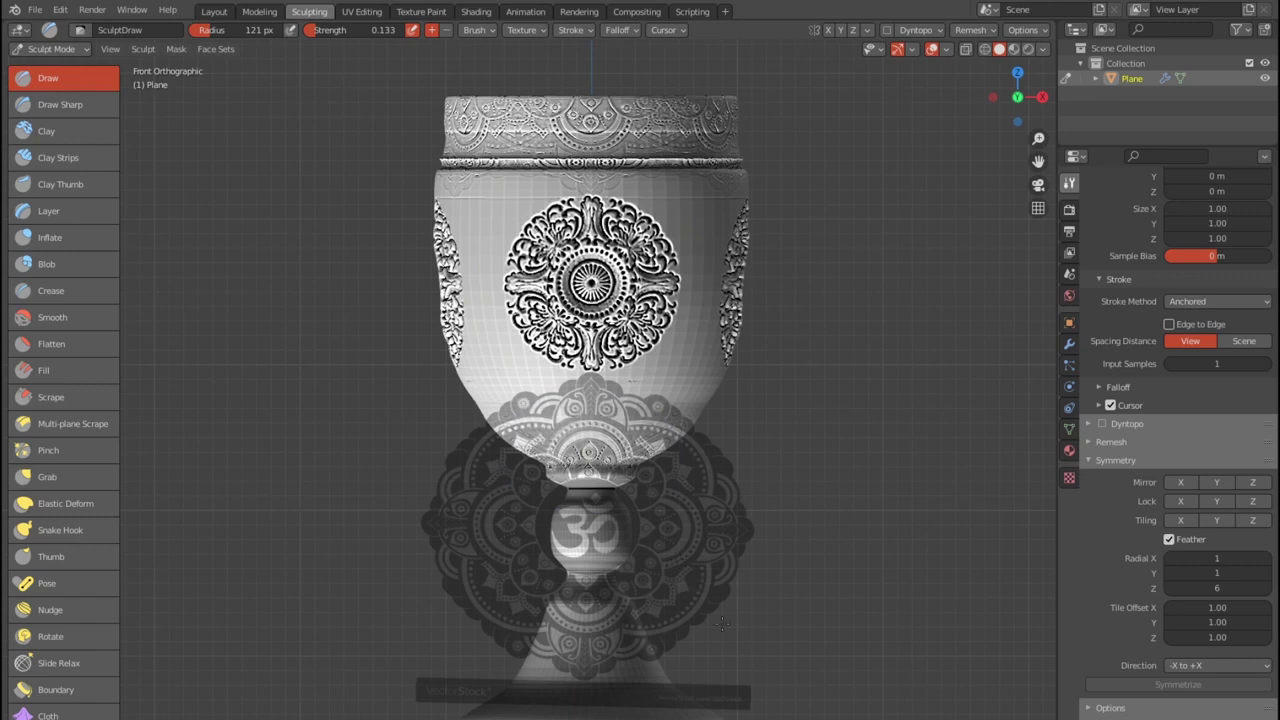
{"action": "left_click_drag", "start_coordinate": [810, 585], "coordinate": [781, 507]}
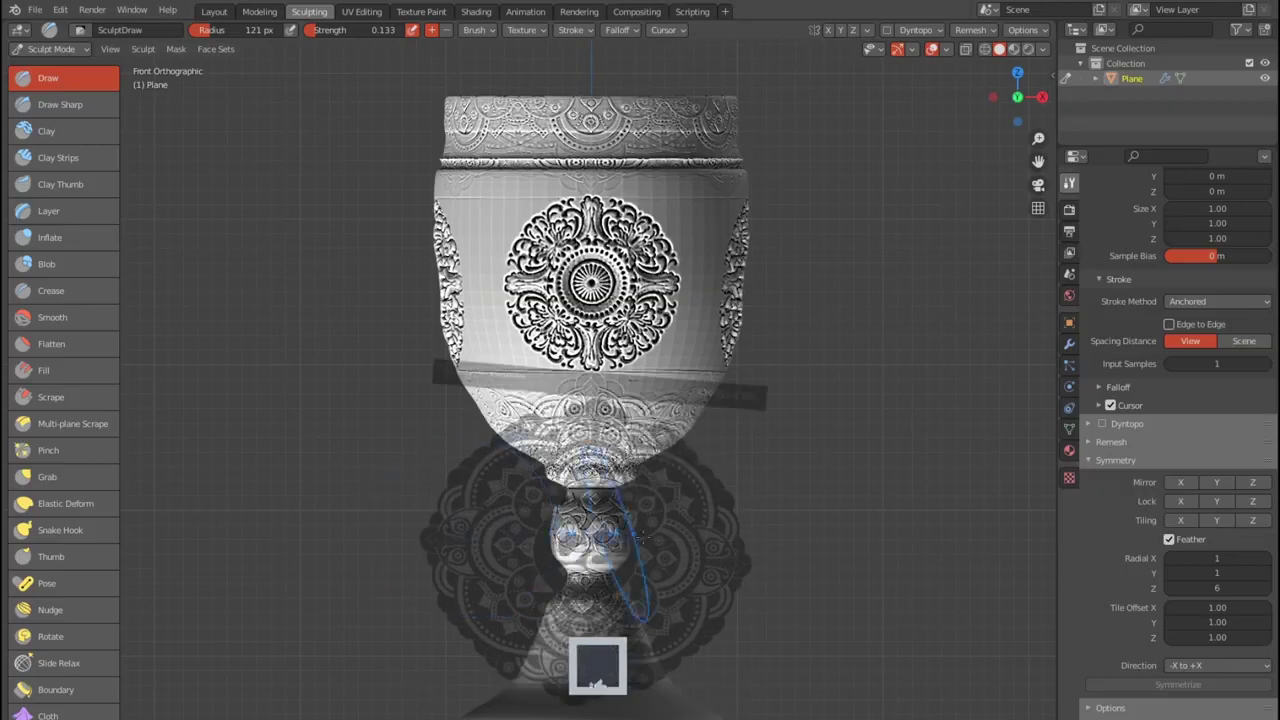
- Undo the bowl relief, then re-centre, level and slightly shrink the stencil over the lower bowl
{"action": "right_click_drag", "start_coordinate": [600, 600], "coordinate": [354, 470]}
{"action": "key", "text": "ctrl+z"}
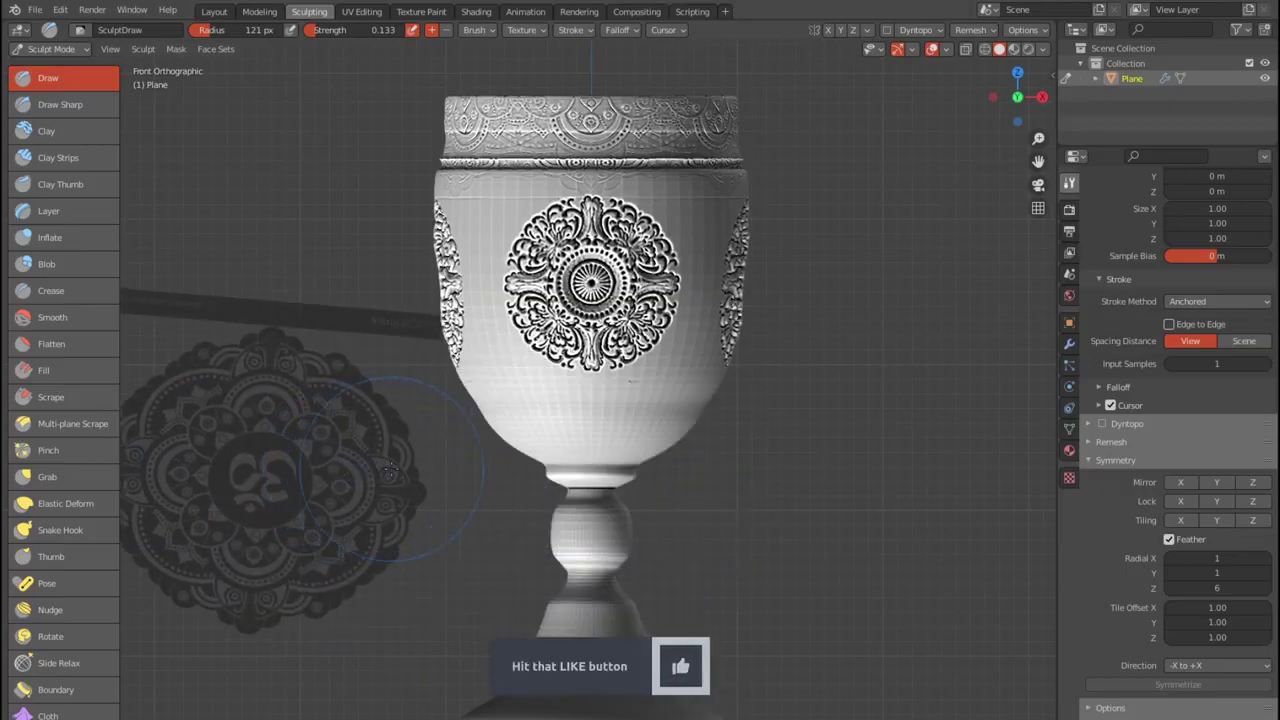
{"action": "right_click_drag", "start_coordinate": [286, 476], "coordinate": [594, 526]}
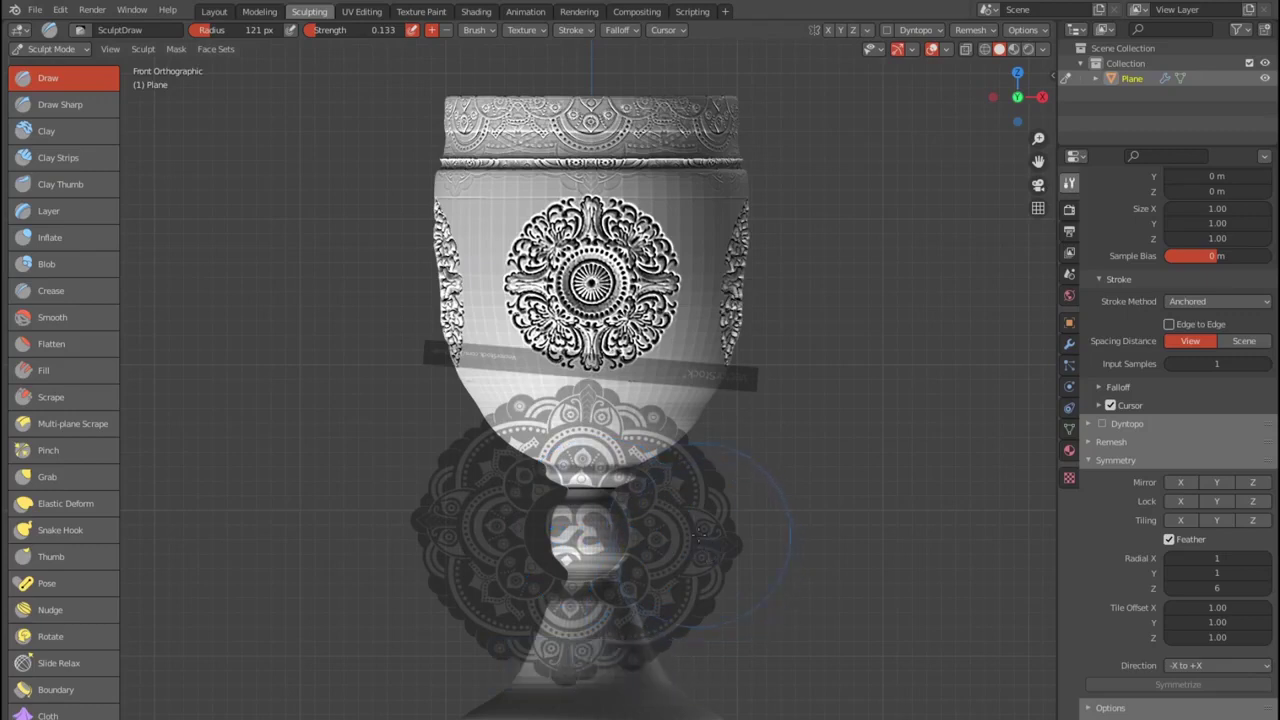
{"action": "right_click_drag", "start_coordinate": [696, 548], "coordinate": [711, 530]}
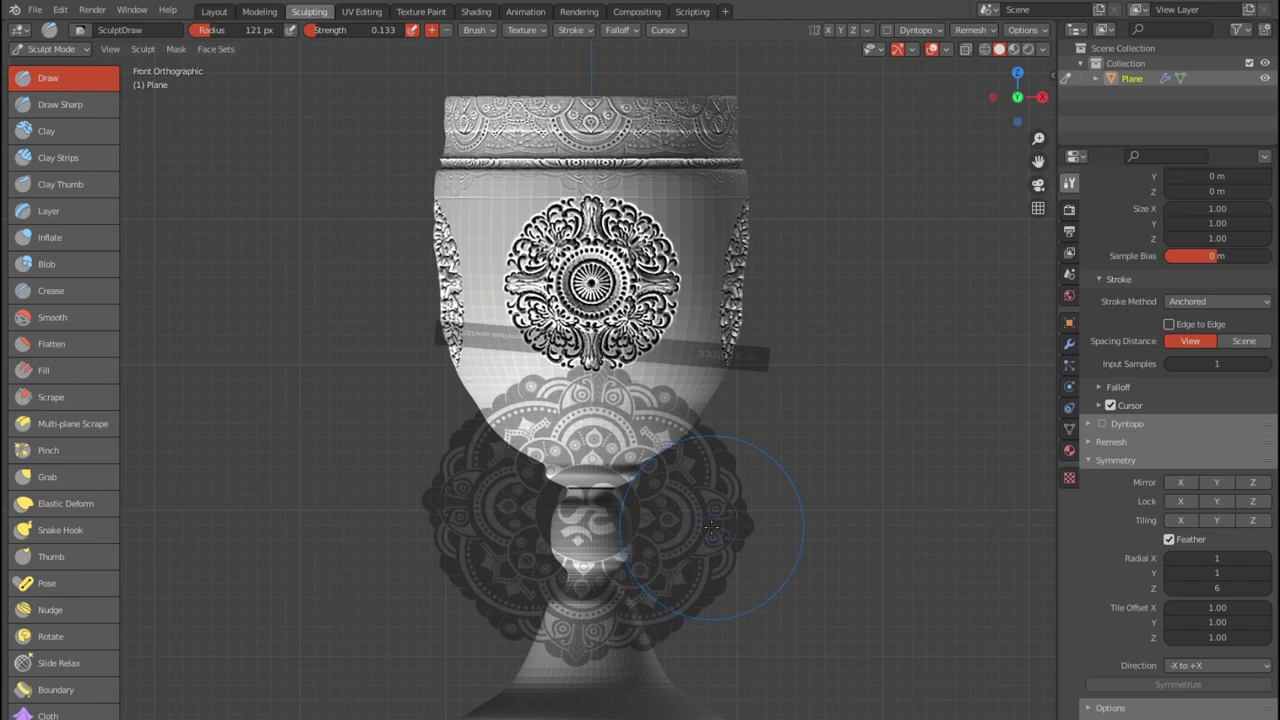
{"action": "right_click_drag", "start_coordinate": [731, 519], "coordinate": [497, 461]}
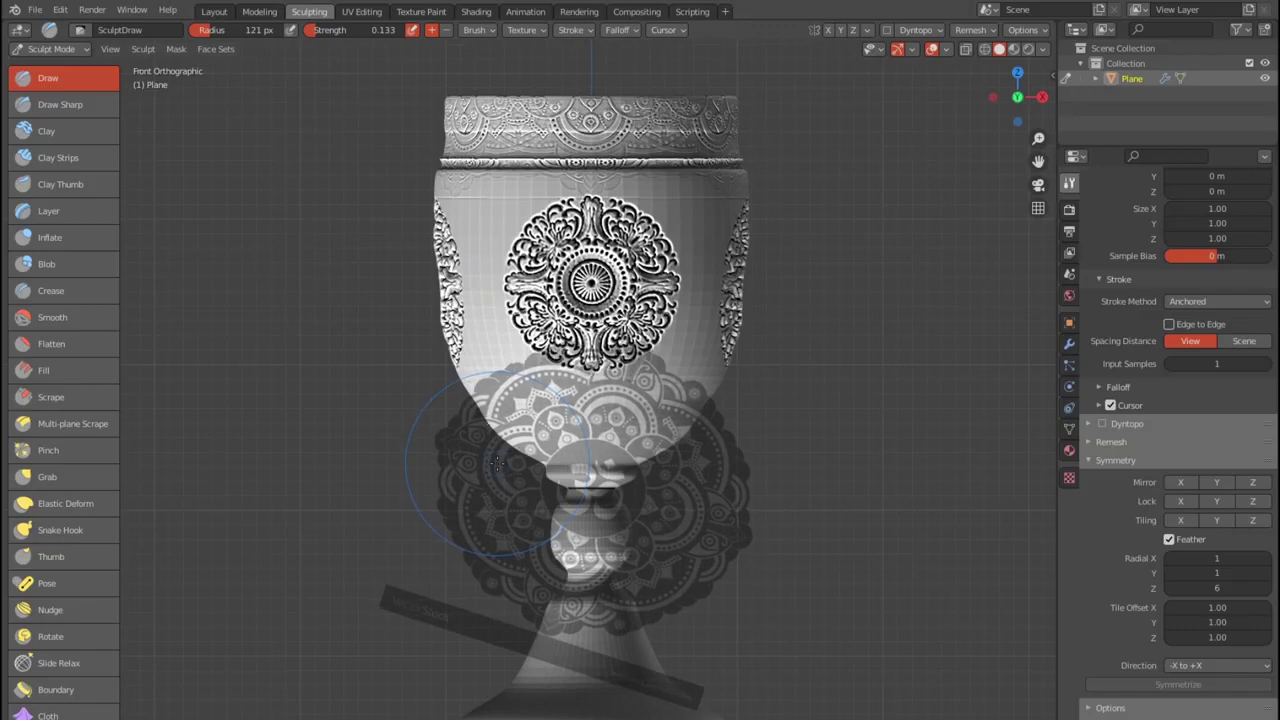
{"action": "right_click_drag", "start_coordinate": [795, 464], "coordinate": [790, 408], "text": "ctrl"}
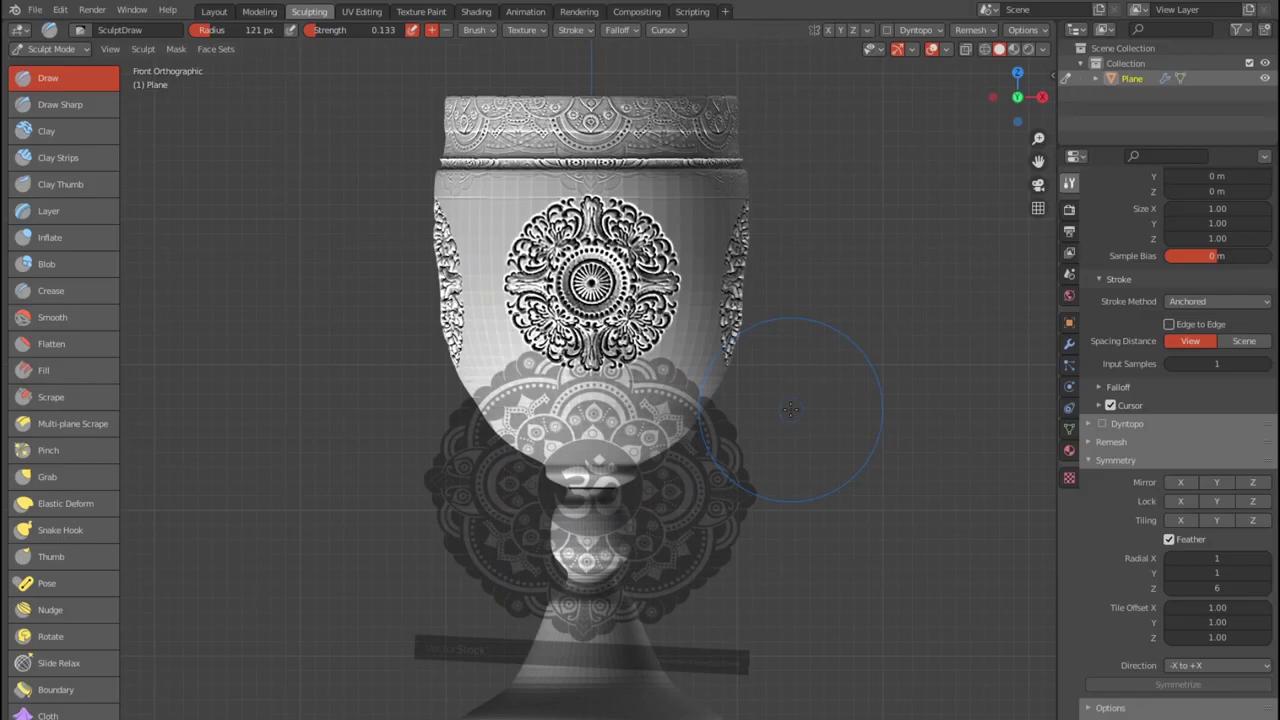
{"action": "right_click_drag", "start_coordinate": [686, 357], "coordinate": [681, 465], "text": "shift"}
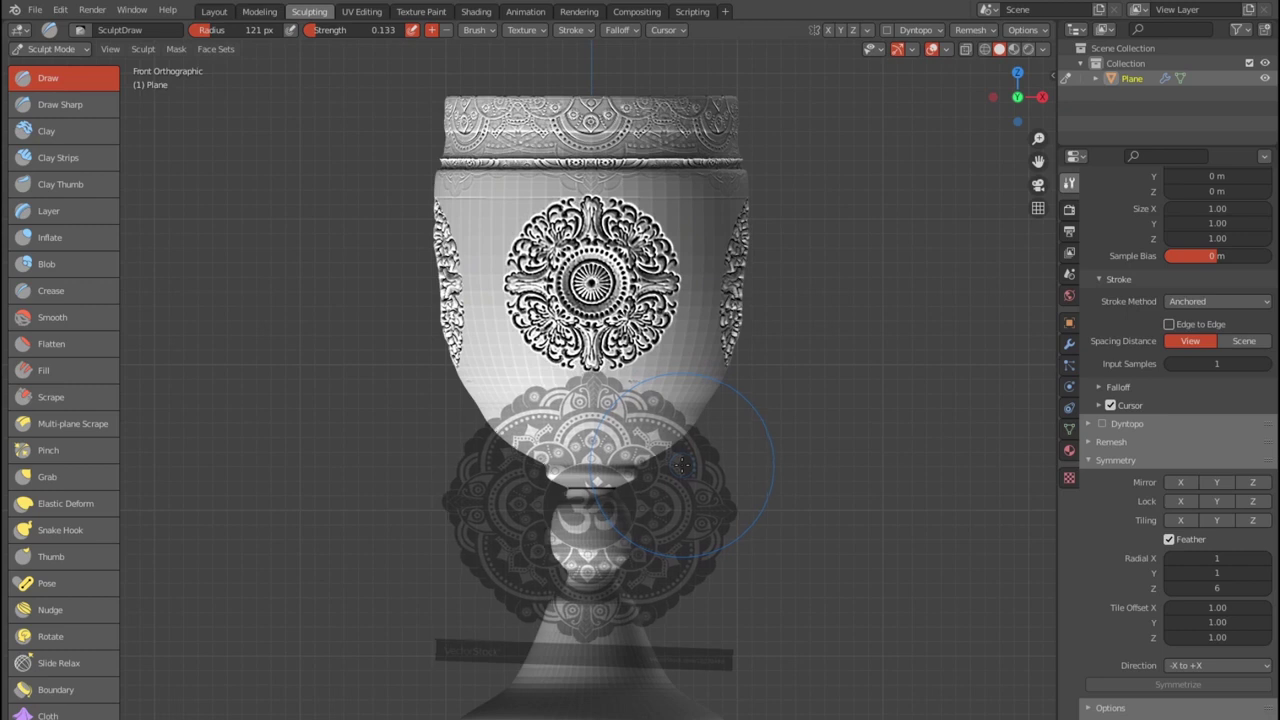
{"action": "right_click_drag", "start_coordinate": [680, 464], "coordinate": [683, 467]}
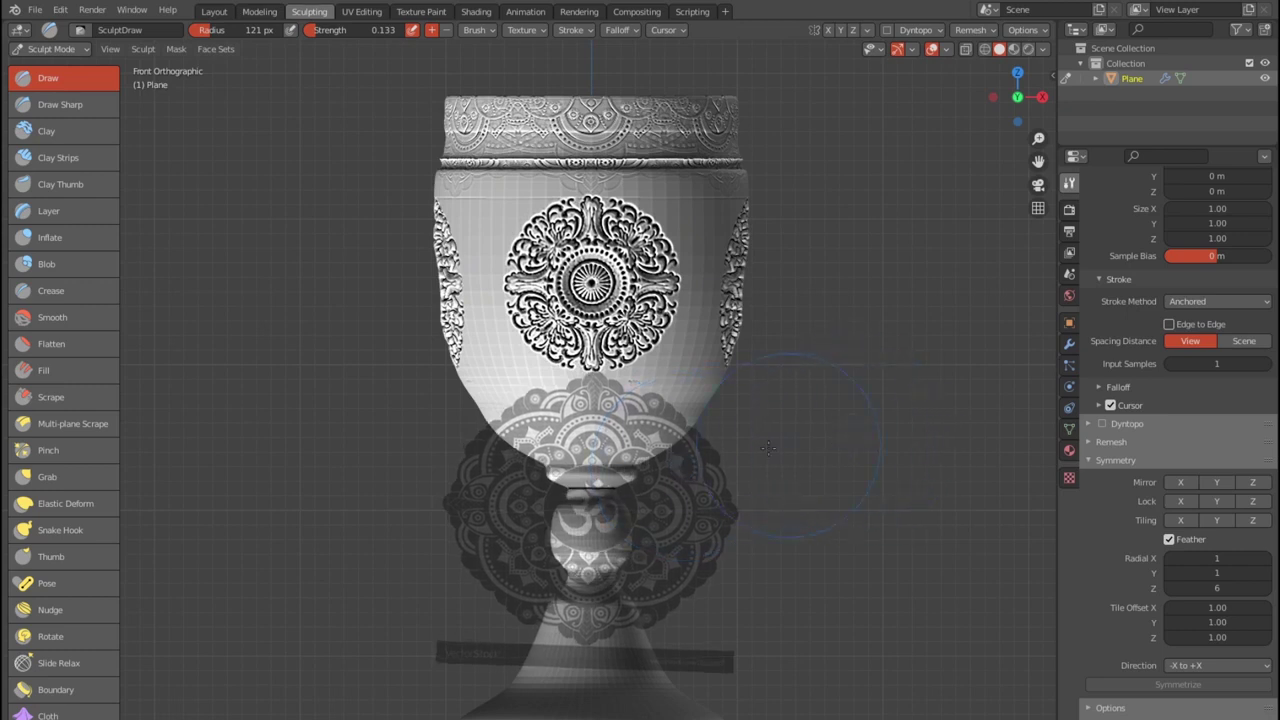
{"action": "scroll", "coordinate": [54, 481], "scroll_direction": "down", "scroll_amount": 6}
- Box-hide the upper cup, stem and base, undoing a stray hide on the bowl
{"action": "scroll", "coordinate": [54, 481], "scroll_direction": "down", "scroll_amount": 3}
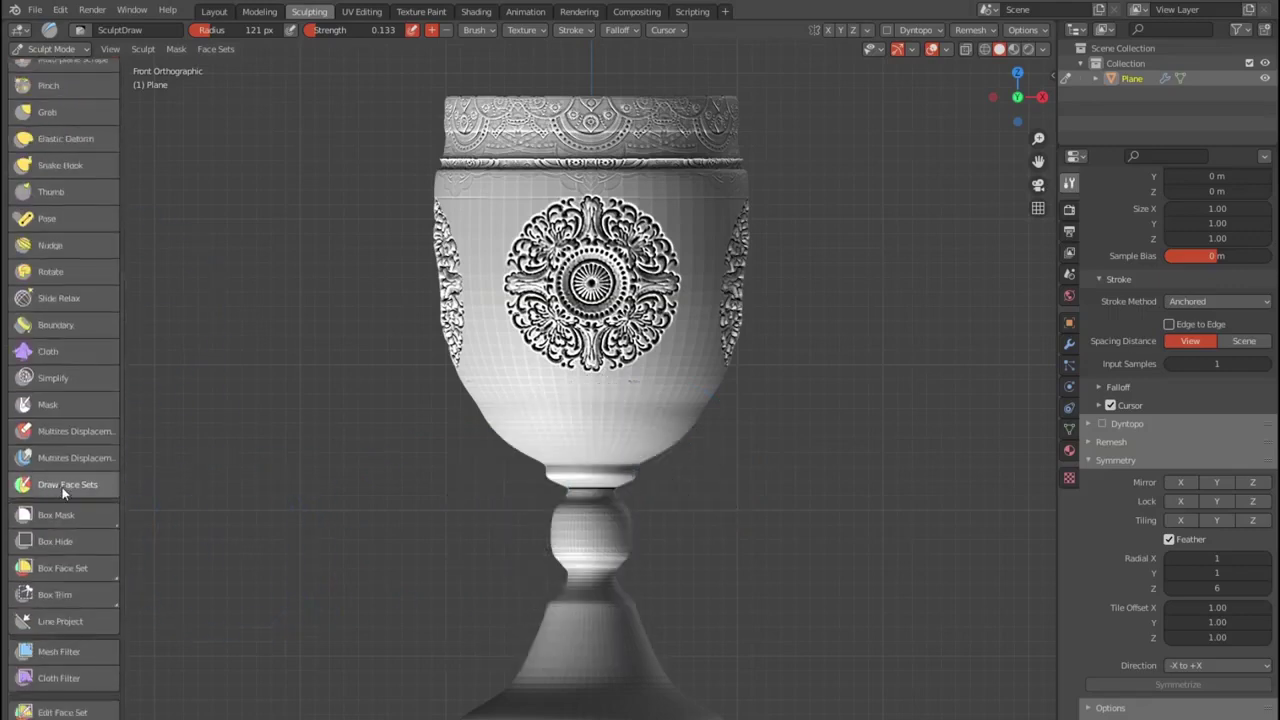
{"action": "left_click", "coordinate": [79, 541]}
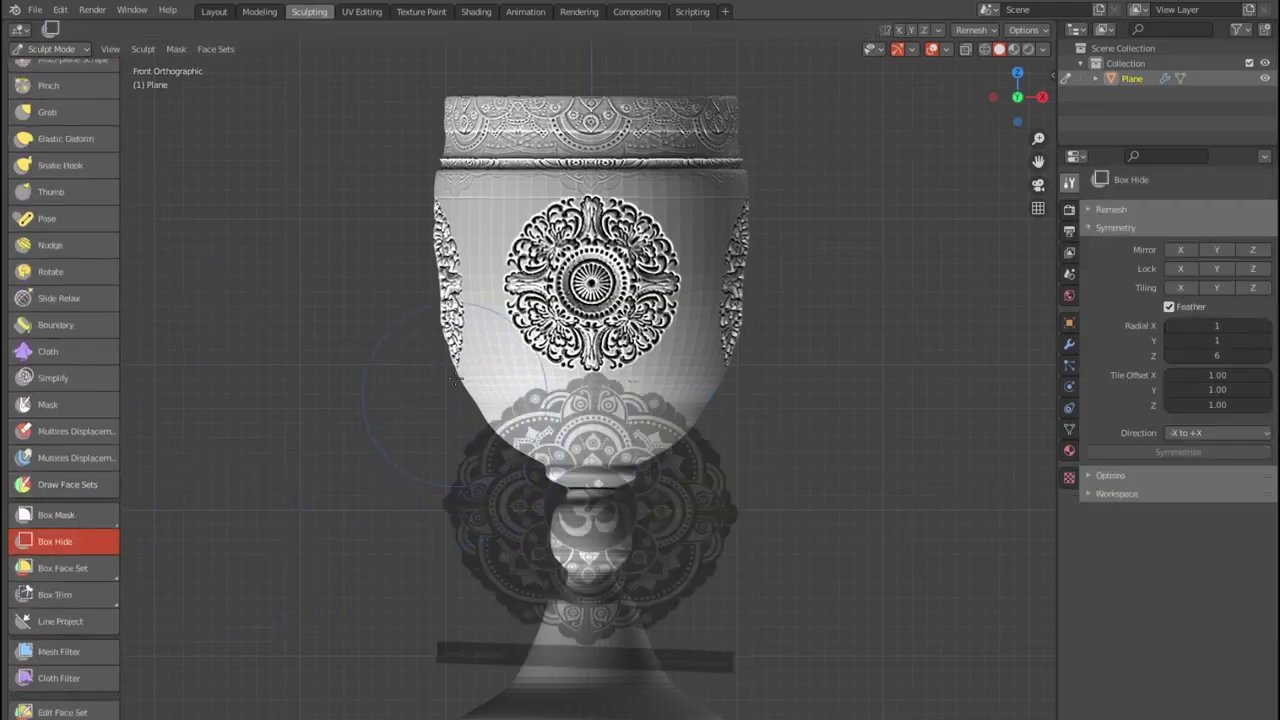
{"action": "left_click_drag", "start_coordinate": [378, 68], "coordinate": [868, 372]}
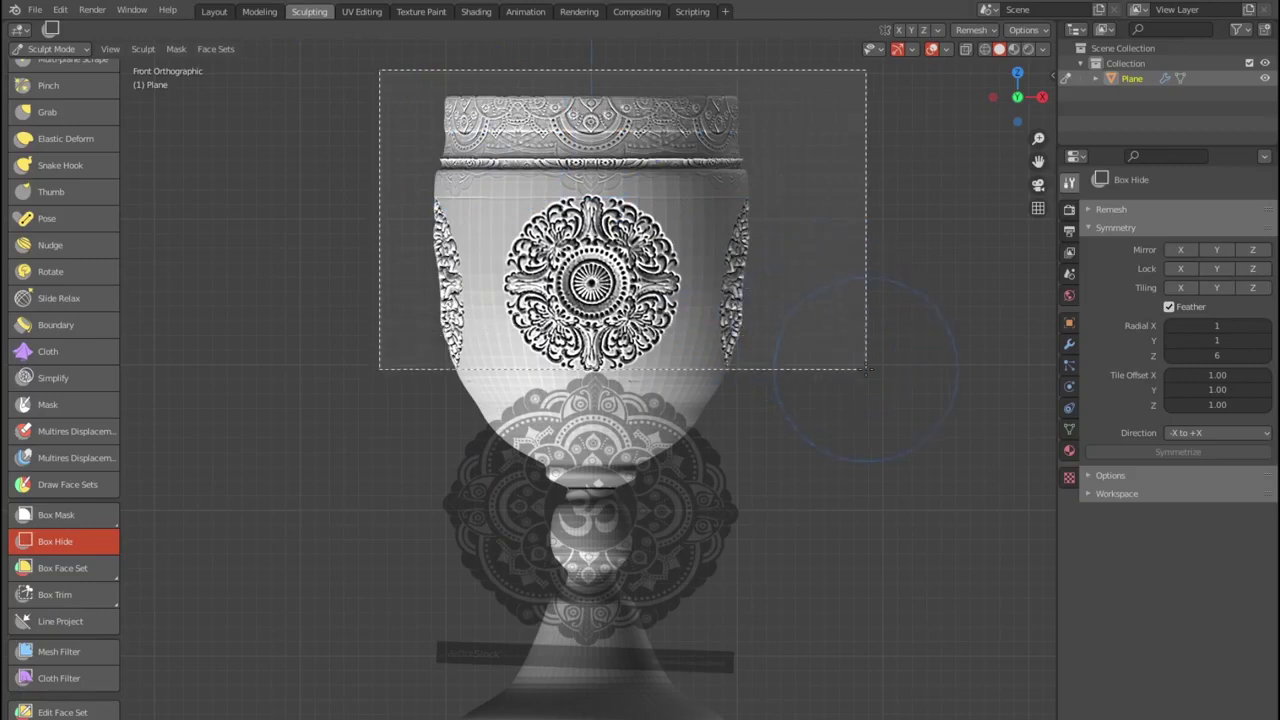
{"action": "left_click_drag", "start_coordinate": [340, 510], "coordinate": [908, 718]}
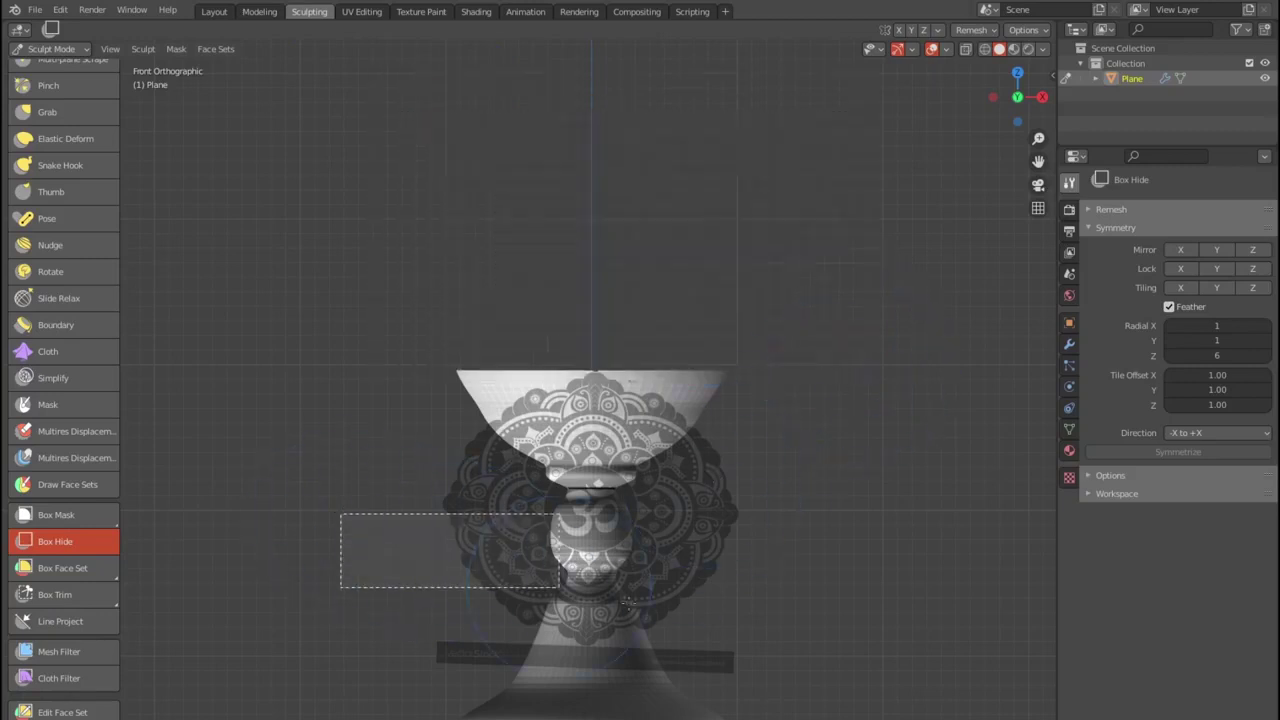
{"action": "left_click_drag", "start_coordinate": [371, 462], "coordinate": [1030, 670]}
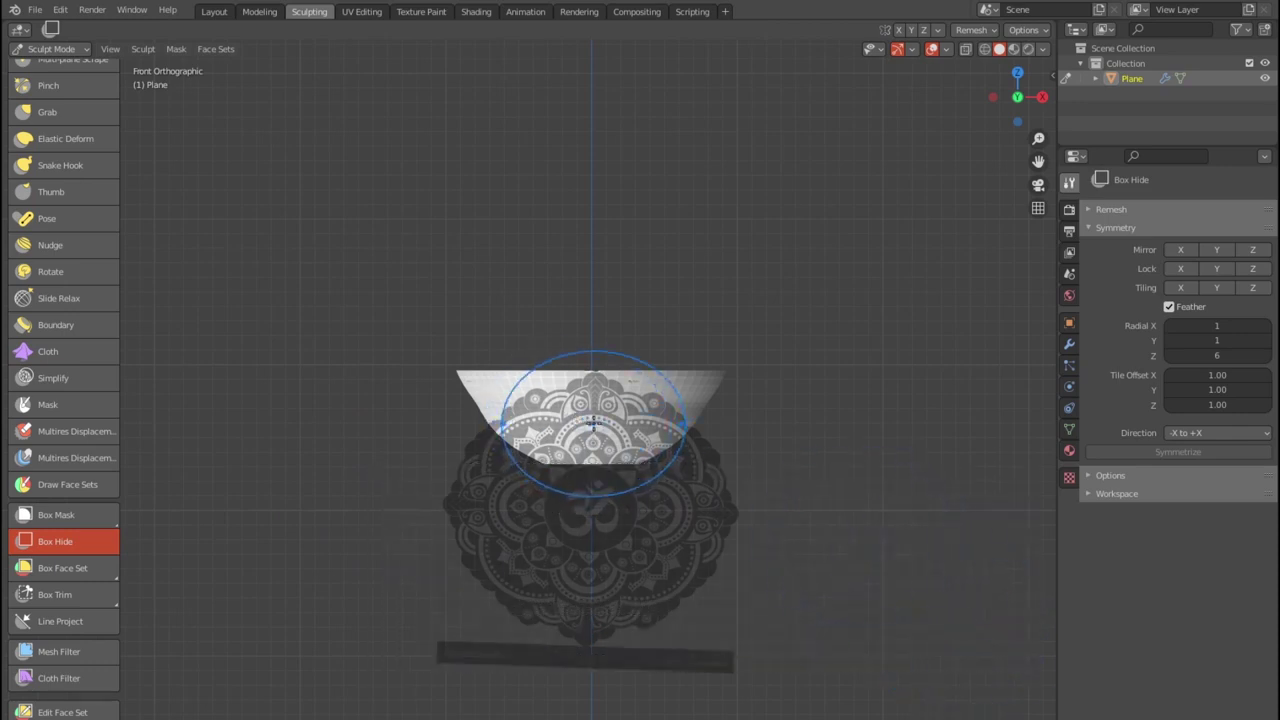
{"action": "left_click_drag", "start_coordinate": [592, 420], "coordinate": [956, 604]}
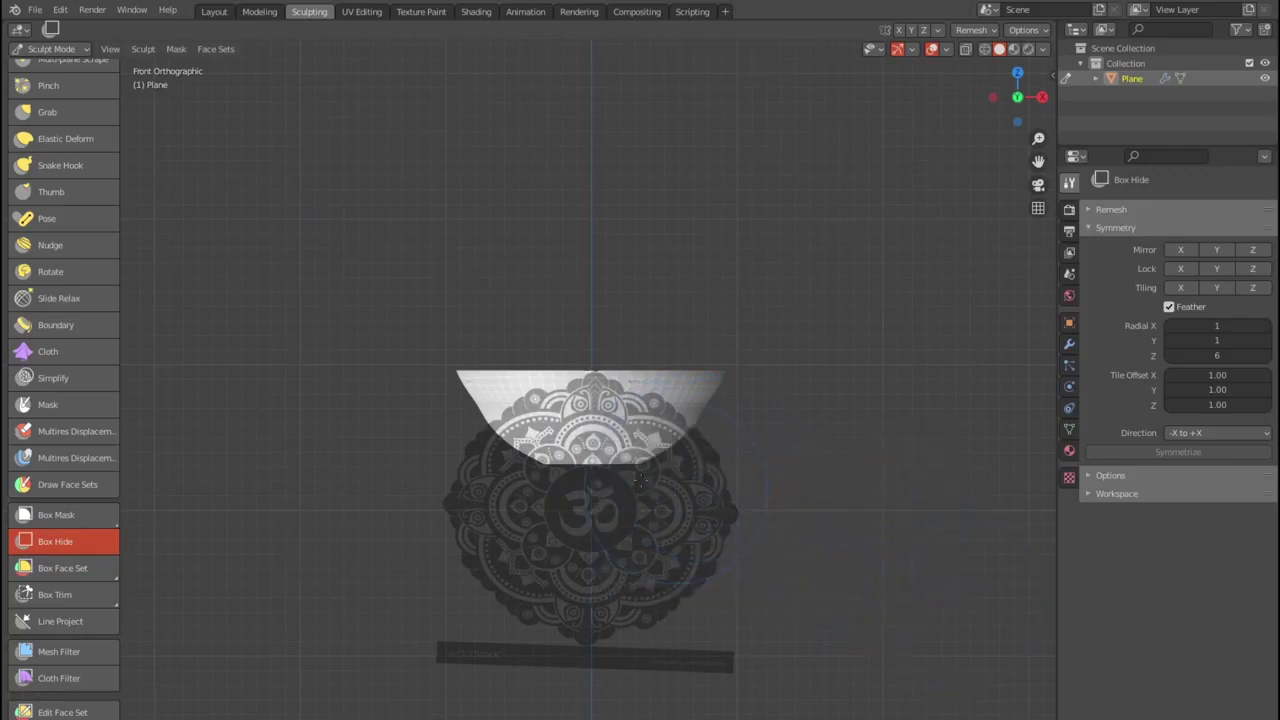
{"action": "key", "text": "alt+h"}
{"action": "scroll", "coordinate": [39, 137], "scroll_direction": "up", "scroll_amount": 8}
{"action": "scroll", "coordinate": [39, 137], "scroll_direction": "up", "scroll_amount": 2}
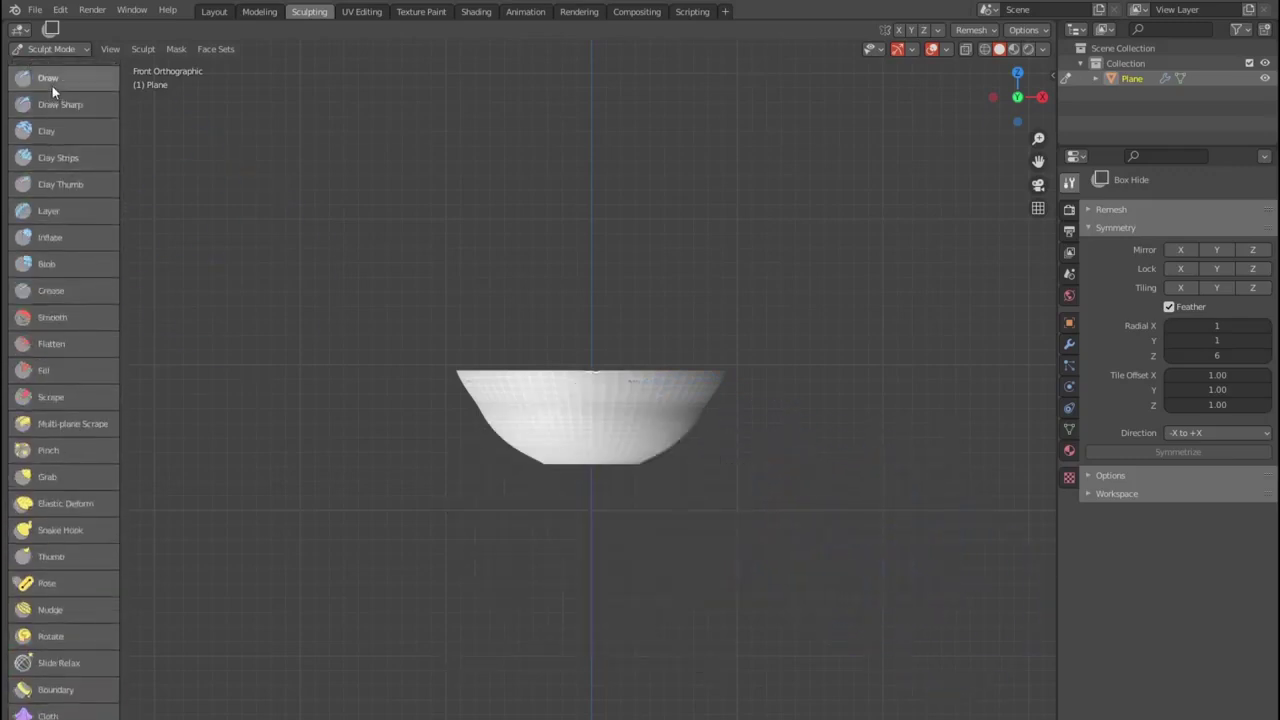
- Emboss the mandala relief around the bowl with the Draw brush, redo a bad stroke, and slide the stencil aside
{"action": "left_click", "coordinate": [50, 82]}
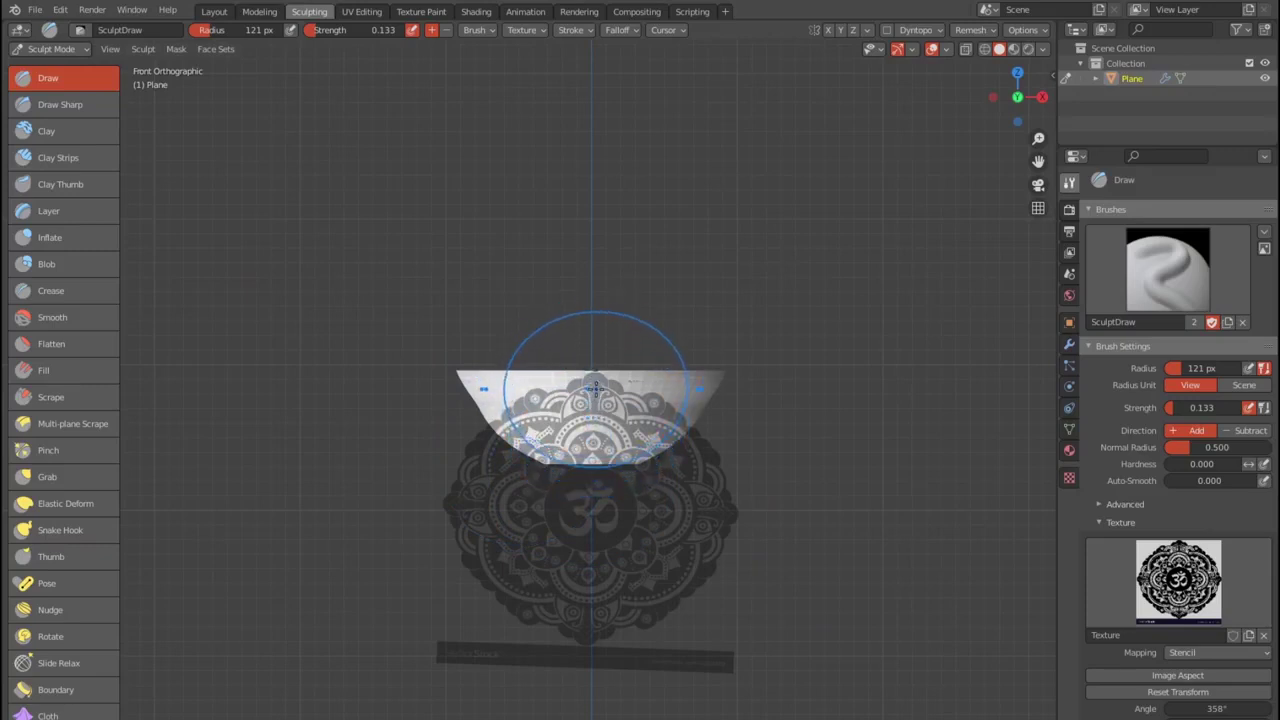
{"action": "left_click_drag", "start_coordinate": [612, 437], "coordinate": [862, 523]}
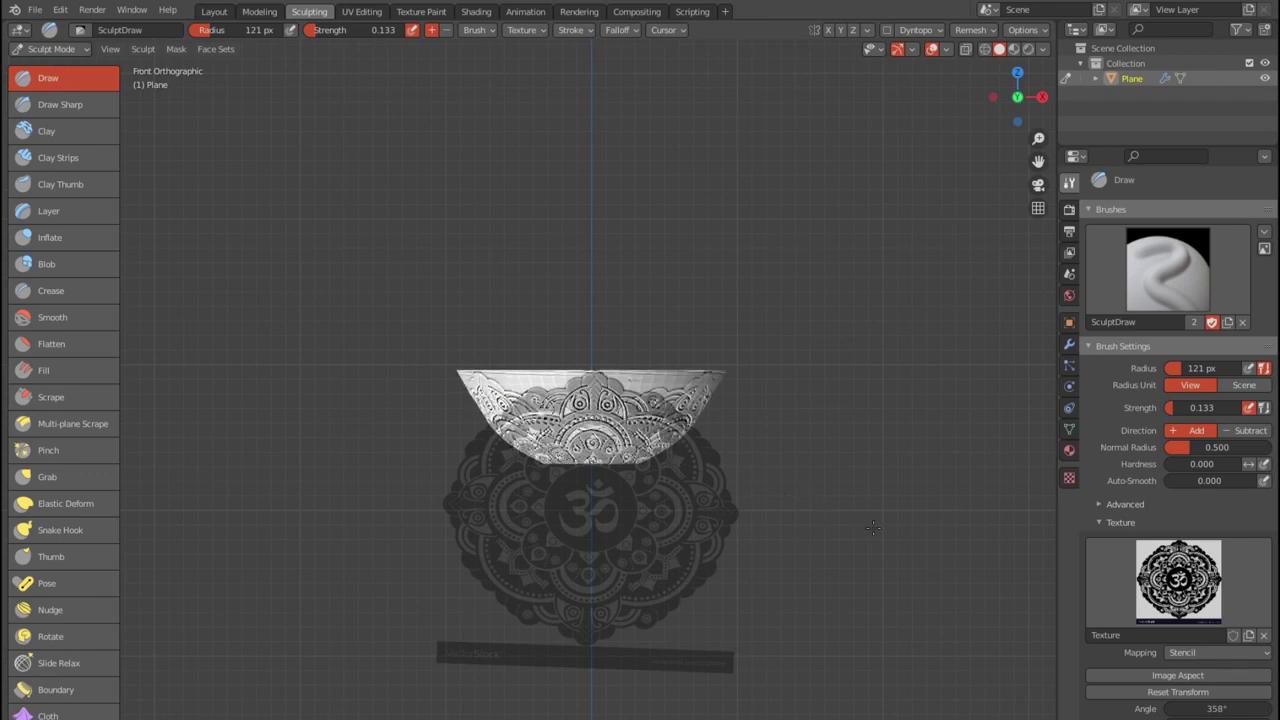
{"action": "key", "text": "ctrl+z"}
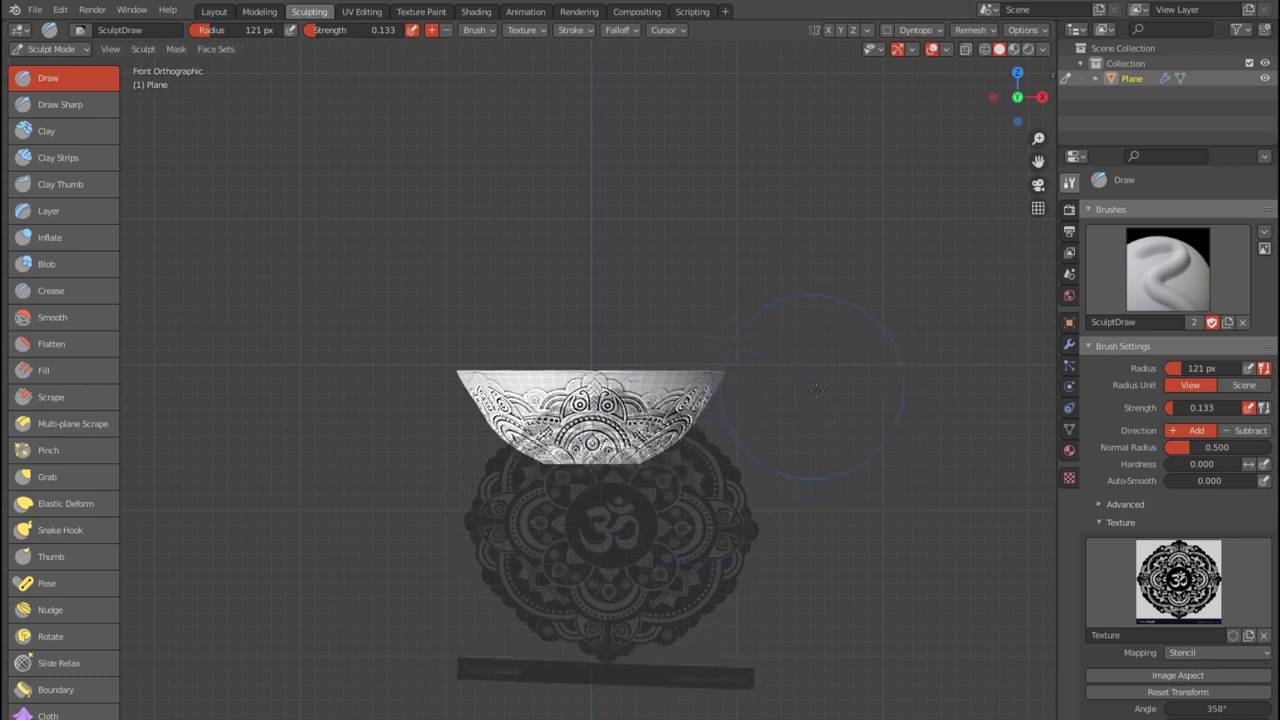
{"action": "right_click_drag", "start_coordinate": [806, 380], "coordinate": [846, 520]}
{"action": "mouse_move", "coordinate": [846, 520]}
{"action": "middle_mouse_down"}
{"action": "mouse_move", "coordinate": [893, 465]}
{"action": "mouse_move", "coordinate": [720, 415]}
{"action": "mouse_move", "coordinate": [806, 386]}
{"action": "mouse_move", "coordinate": [786, 346]}
{"action": "mouse_move", "coordinate": [728, 380]}
{"action": "mouse_move", "coordinate": [719, 446]}
{"action": "middle_mouse_up"}
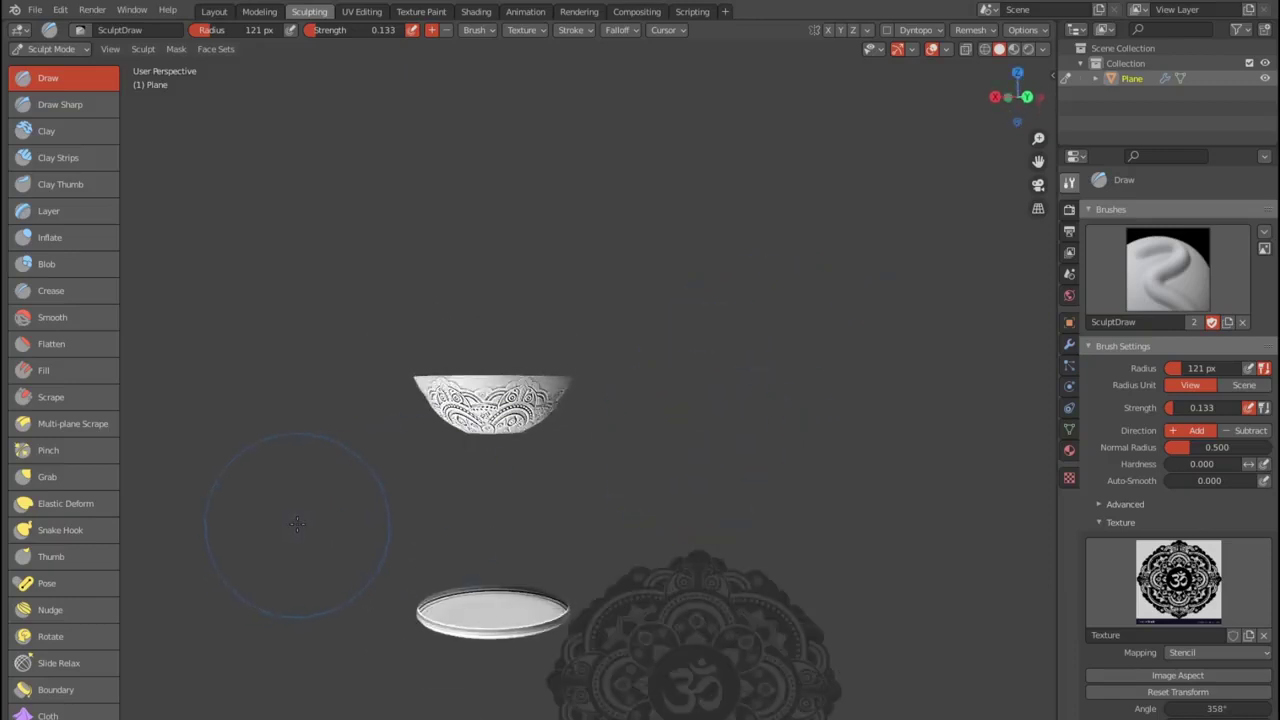
- Hide the faded mandala reference mesh at the bottom using Box Hide
{"action": "scroll", "coordinate": [297, 524], "scroll_direction": "down", "scroll_amount": 2}
{"action": "scroll", "coordinate": [60, 620], "scroll_direction": "down", "scroll_amount": 5}
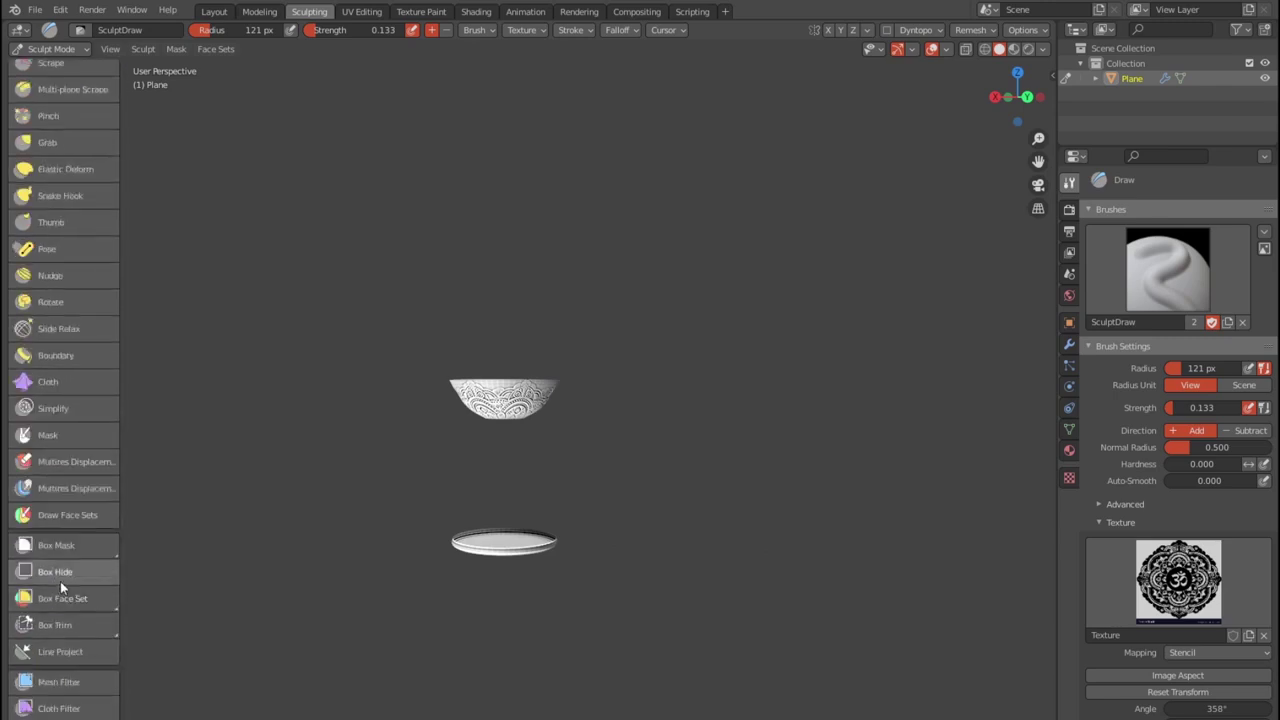
{"action": "left_click", "coordinate": [60, 576]}
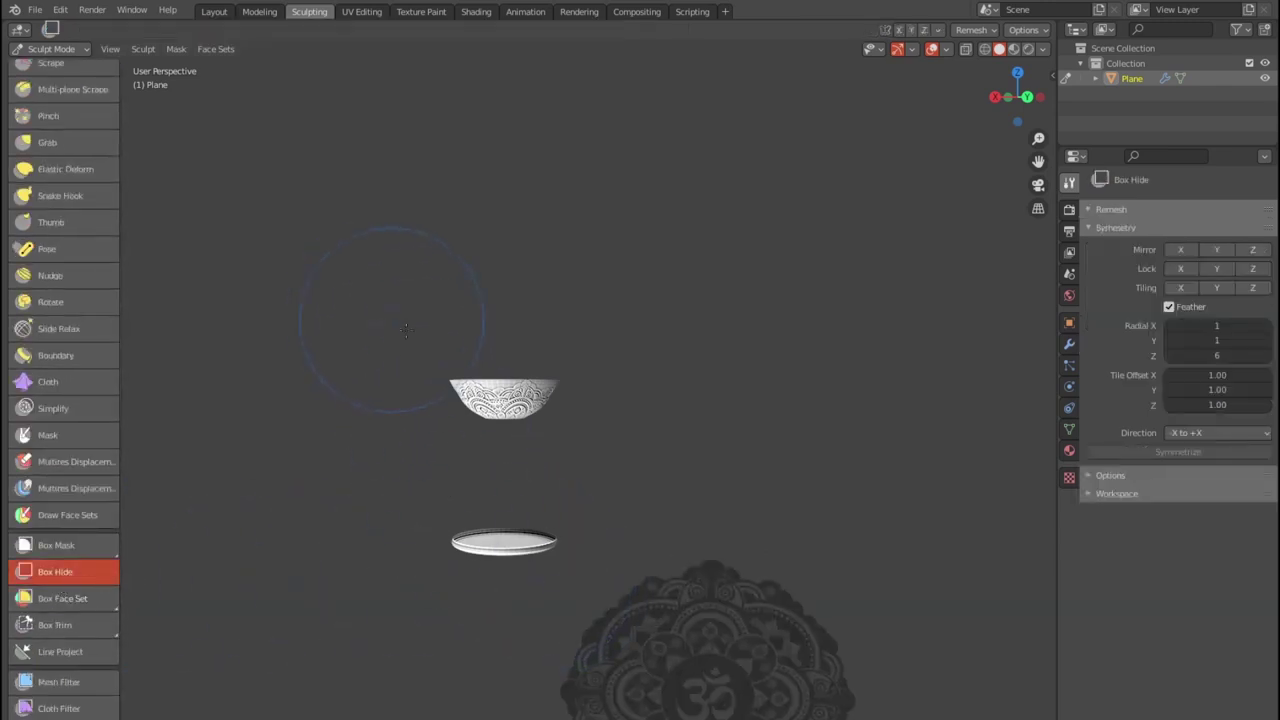
{"action": "key", "text": "h"}
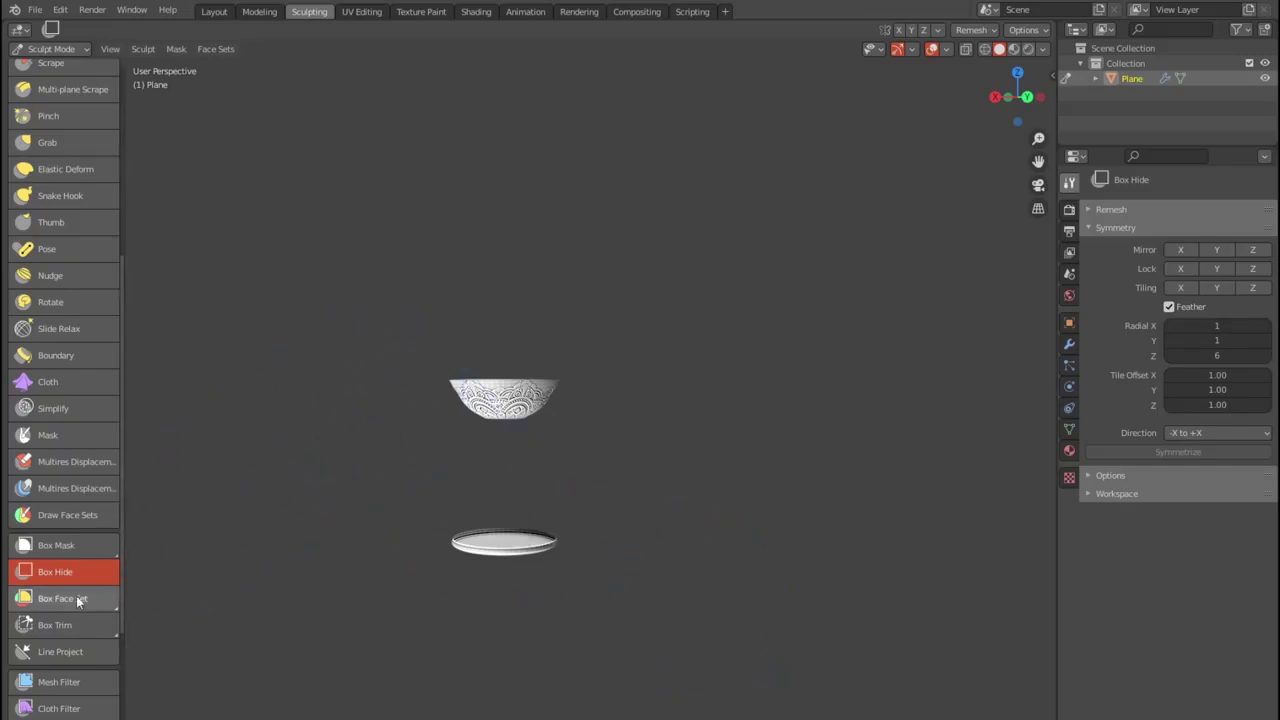
- Try Box Mask on the bowl and plate, then Box Hide them and nearby geometry
{"action": "left_click", "coordinate": [103, 553]}
{"action": "mouse_move", "coordinate": [354, 329]}
{"action": "left_mouse_down"}
{"action": "mouse_move", "coordinate": [767, 662]}
{"action": "mouse_move", "coordinate": [257, 251]}
{"action": "mouse_move", "coordinate": [299, 275]}
{"action": "left_mouse_up"}
{"action": "mouse_move", "coordinate": [661, 630]}
{"action": "left_mouse_down"}
{"action": "mouse_move", "coordinate": [280, 204]}
{"action": "mouse_move", "coordinate": [774, 628]}
{"action": "left_mouse_up"}
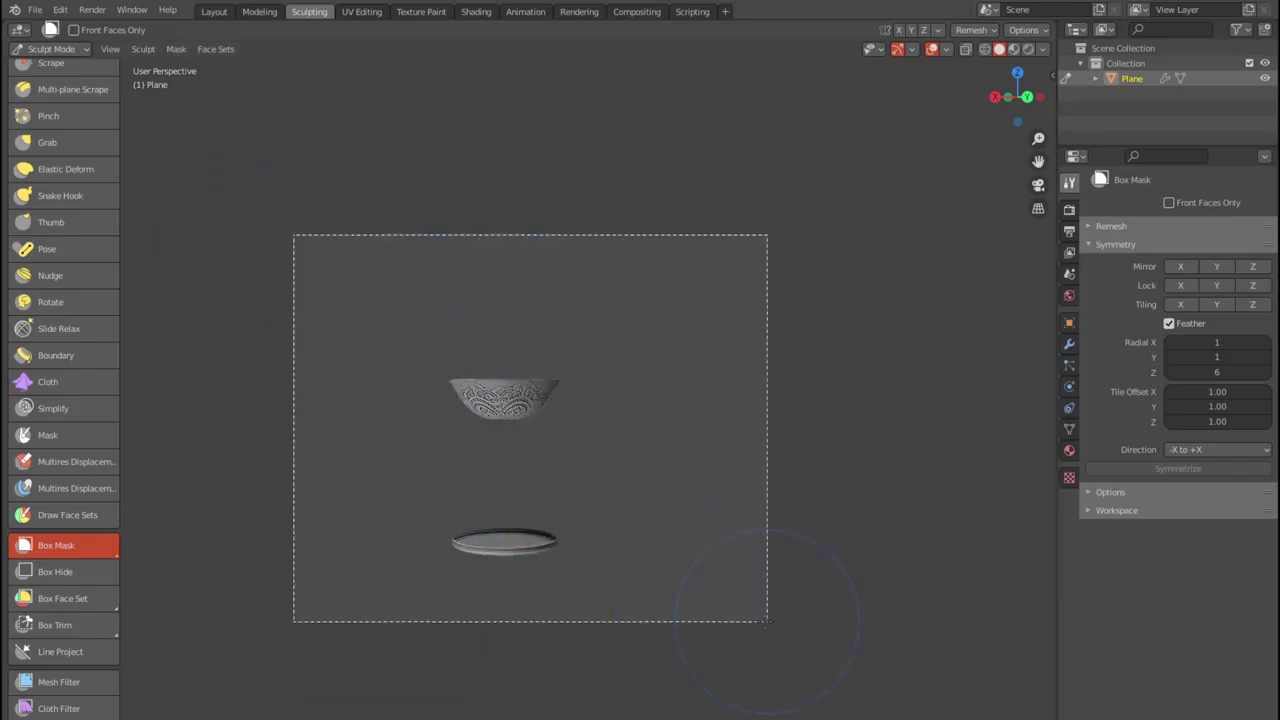
{"action": "left_click", "coordinate": [55, 571]}
{"action": "mouse_move", "coordinate": [666, 688]}
{"action": "left_mouse_down"}
{"action": "mouse_move", "coordinate": [500, 429]}
{"action": "mouse_move", "coordinate": [292, 178]}
{"action": "left_mouse_up"}
{"action": "left_click_drag", "start_coordinate": [352, 260], "coordinate": [699, 537]}
{"action": "left_click_drag", "start_coordinate": [749, 593], "coordinate": [840, 702]}
{"action": "left_click_drag", "start_coordinate": [772, 628], "coordinate": [160, 52]}
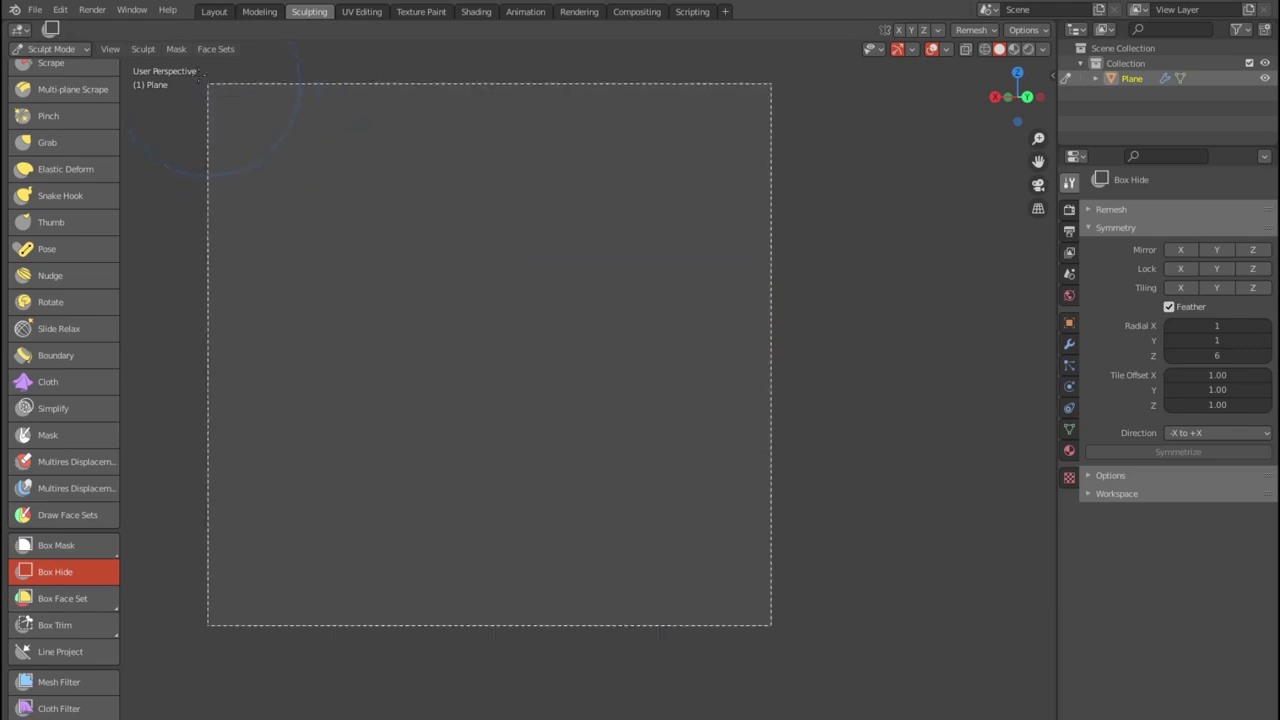
- Test Box Face Set and Box Mask, then Box Hide geometry across the whole viewport
{"action": "left_click", "coordinate": [55, 597]}
{"action": "left_click_drag", "start_coordinate": [692, 624], "coordinate": [242, 80]}
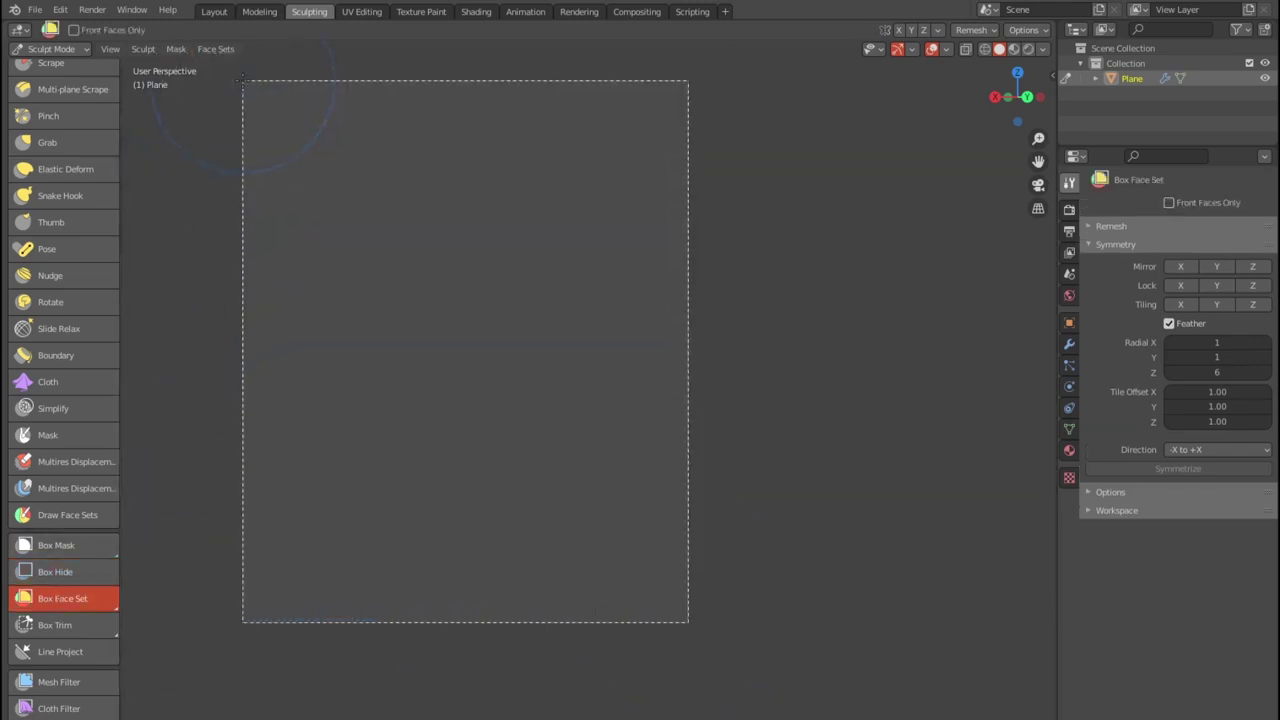
{"action": "left_click", "coordinate": [70, 545]}
{"action": "mouse_move", "coordinate": [714, 603]}
{"action": "left_mouse_down"}
{"action": "mouse_move", "coordinate": [323, 154]}
{"action": "mouse_move", "coordinate": [202, 40]}
{"action": "left_mouse_up"}
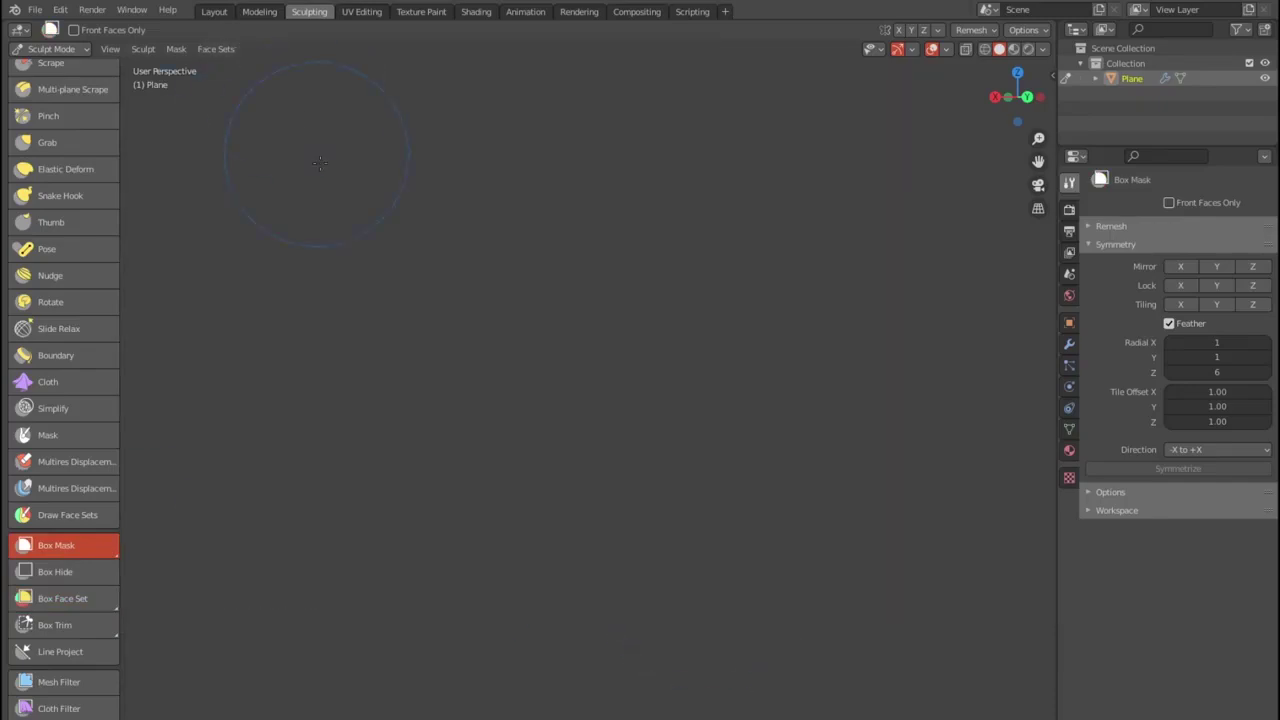
{"action": "left_click", "coordinate": [55, 571]}
{"action": "left_click_drag", "start_coordinate": [432, 274], "coordinate": [752, 538]}
{"action": "left_click_drag", "start_coordinate": [788, 588], "coordinate": [266, 166]}
{"action": "left_click_drag", "start_coordinate": [712, 518], "coordinate": [376, 120]}
{"action": "left_click_drag", "start_coordinate": [794, 540], "coordinate": [320, 160]}
{"action": "left_click_drag", "start_coordinate": [249, 84], "coordinate": [176, 40]}
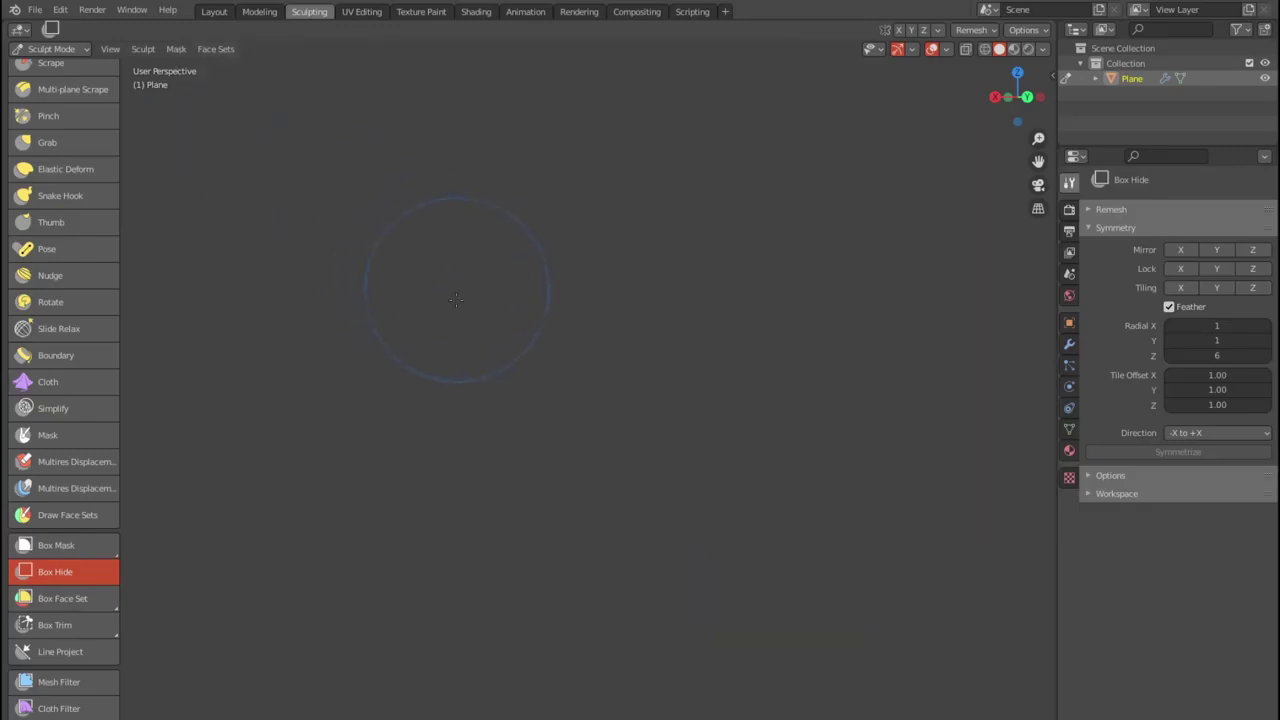
{"action": "middle_click_drag", "start_coordinate": [666, 471], "coordinate": [734, 517]}
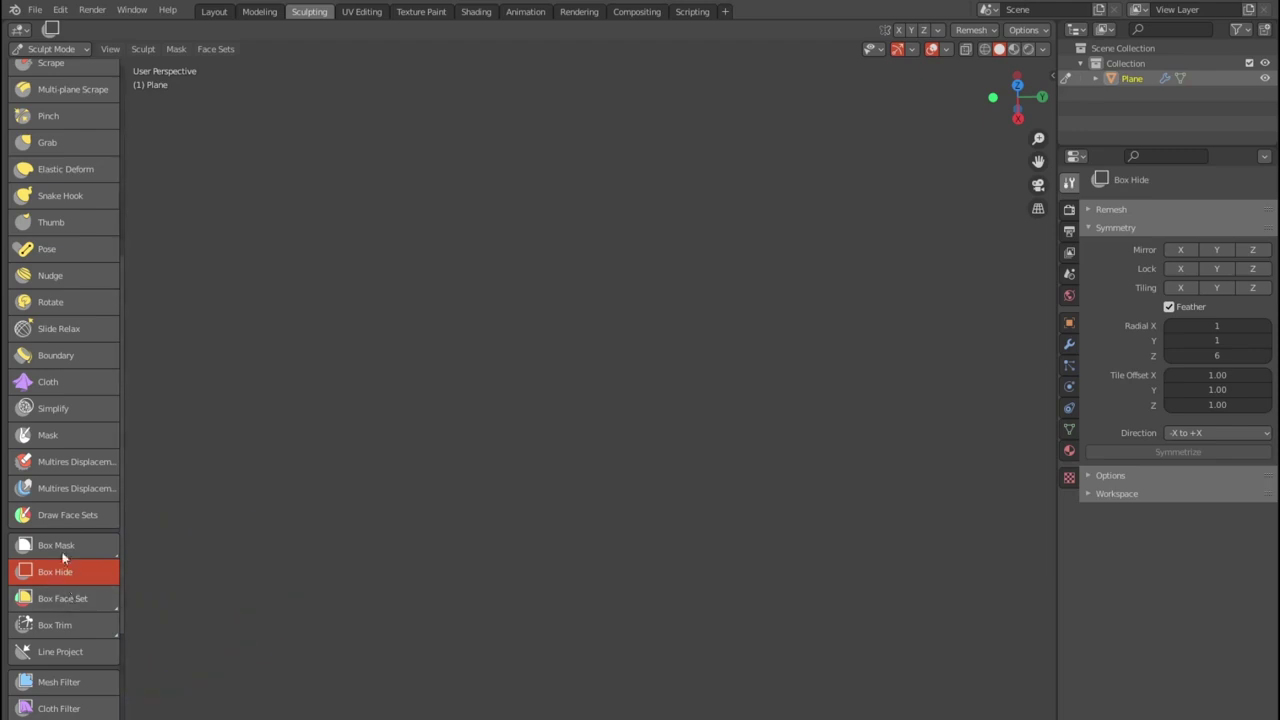
- Try other box mask variants, then Box Hide the last geometry so nothing remains visible
{"action": "left_click", "coordinate": [56, 545]}
{"action": "mouse_move", "coordinate": [848, 672]}
{"action": "left_mouse_down"}
{"action": "mouse_move", "coordinate": [314, 112]}
{"action": "mouse_move", "coordinate": [1048, 715]}
{"action": "left_mouse_up"}
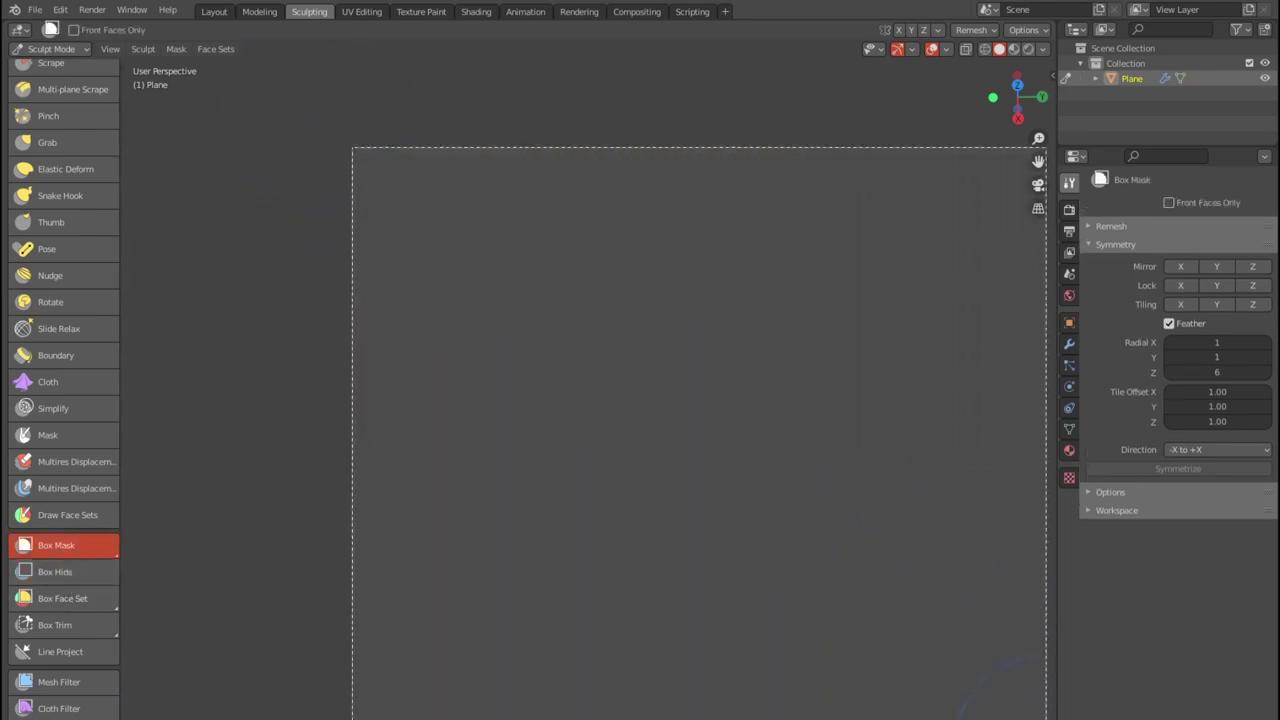
{"action": "left_click", "coordinate": [99, 552]}
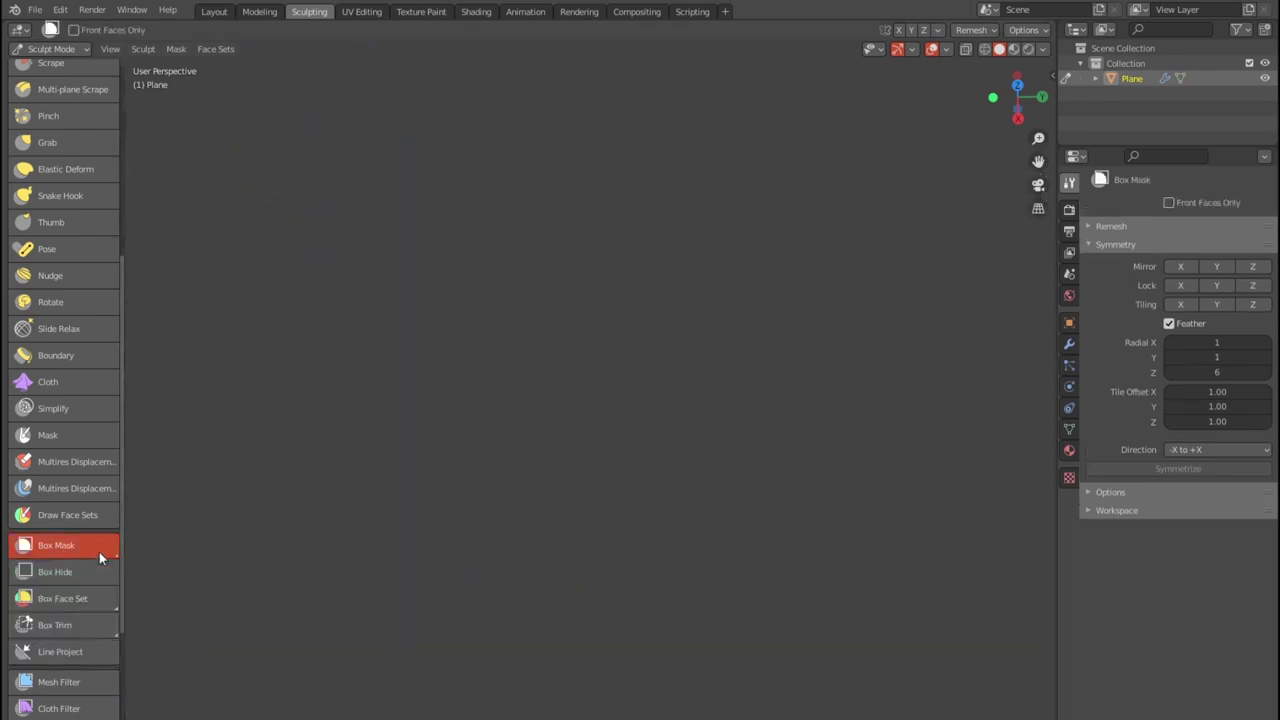
{"action": "left_click", "coordinate": [98, 545]}
{"action": "left_click", "coordinate": [97, 576]}
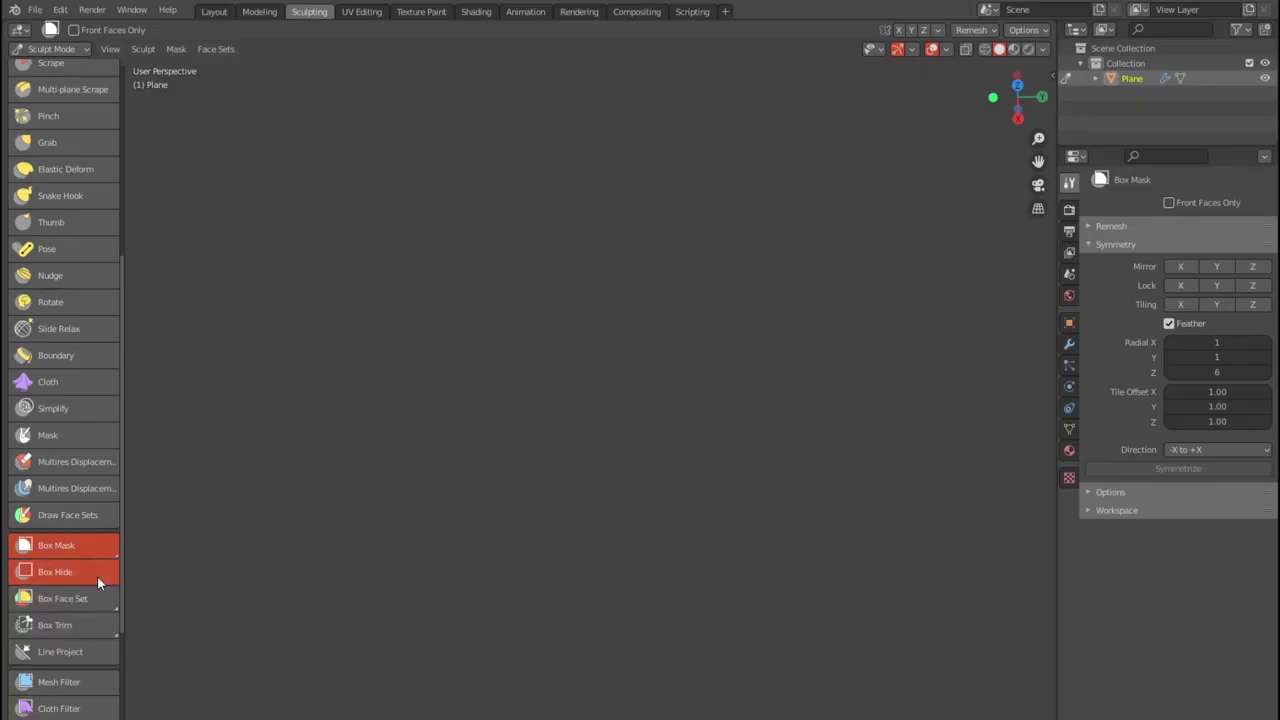
{"action": "left_click", "coordinate": [97, 574]}
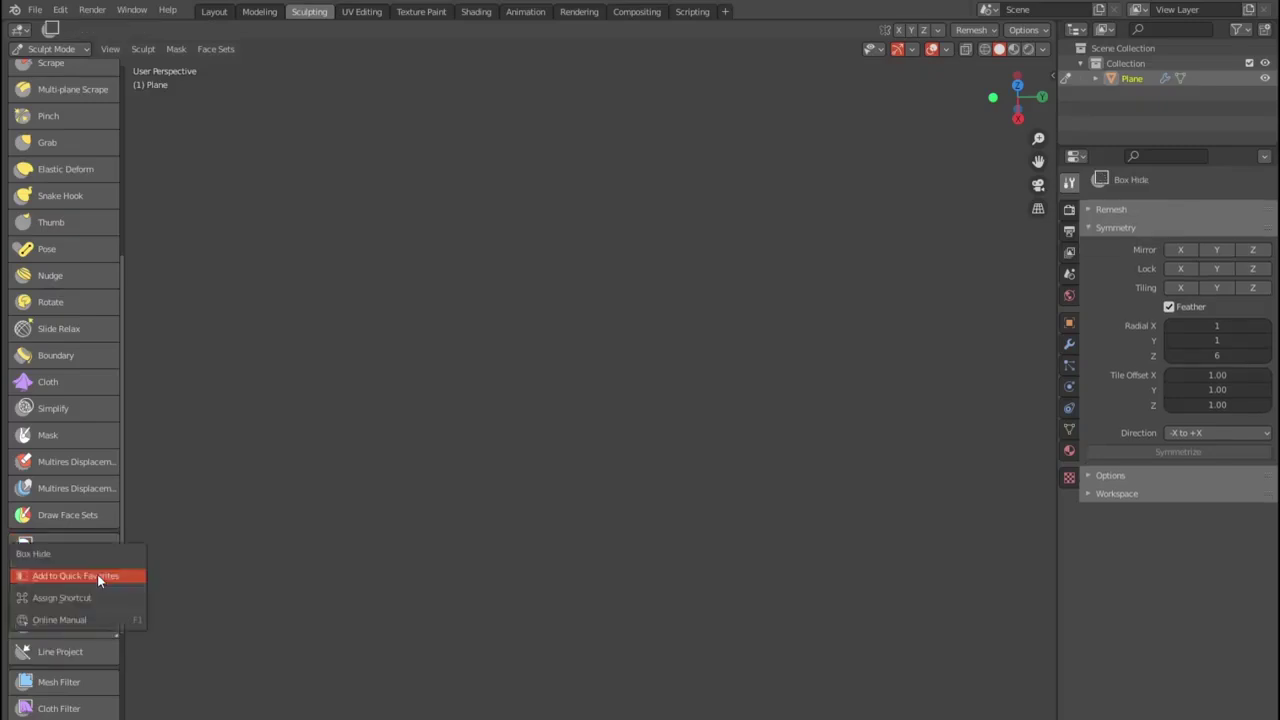
{"action": "left_click_drag", "start_coordinate": [524, 284], "coordinate": [886, 580]}
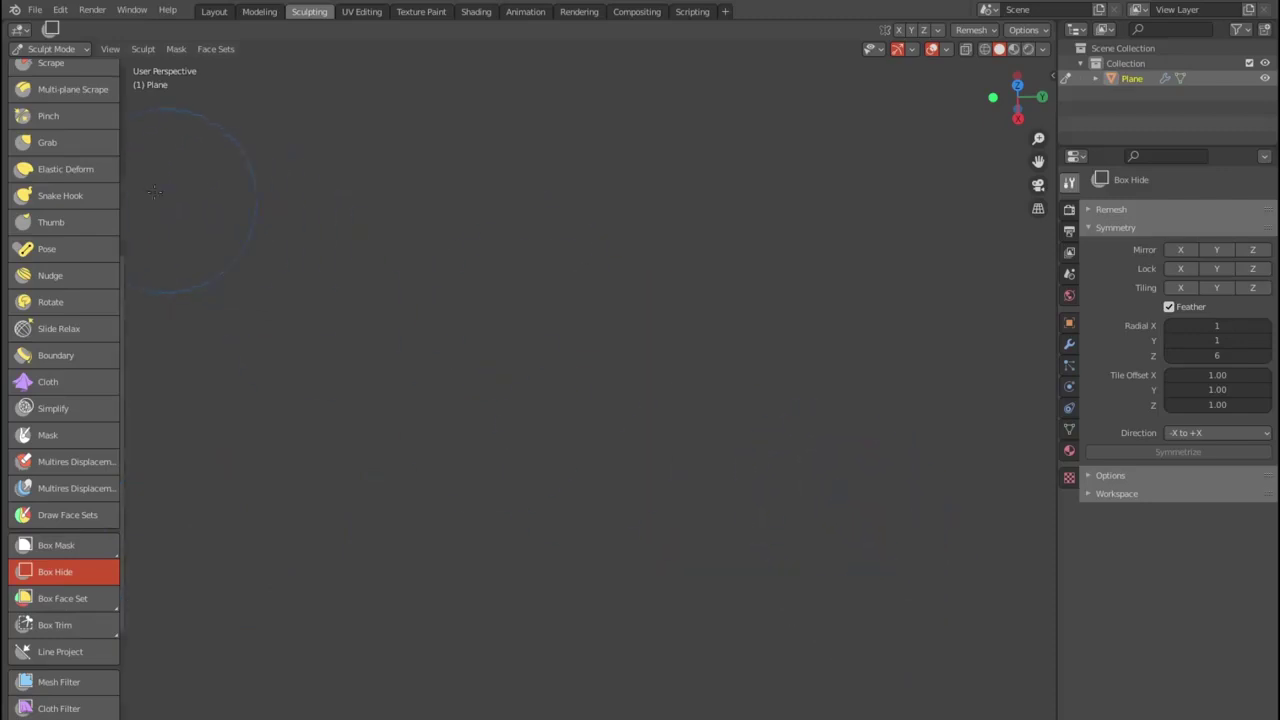
{"action": "scroll", "coordinate": [81, 128], "scroll_direction": "up", "scroll_amount": 5}
{"action": "scroll", "coordinate": [81, 128], "scroll_direction": "up", "scroll_amount": 5}
{"action": "left_click", "coordinate": [61, 79]}
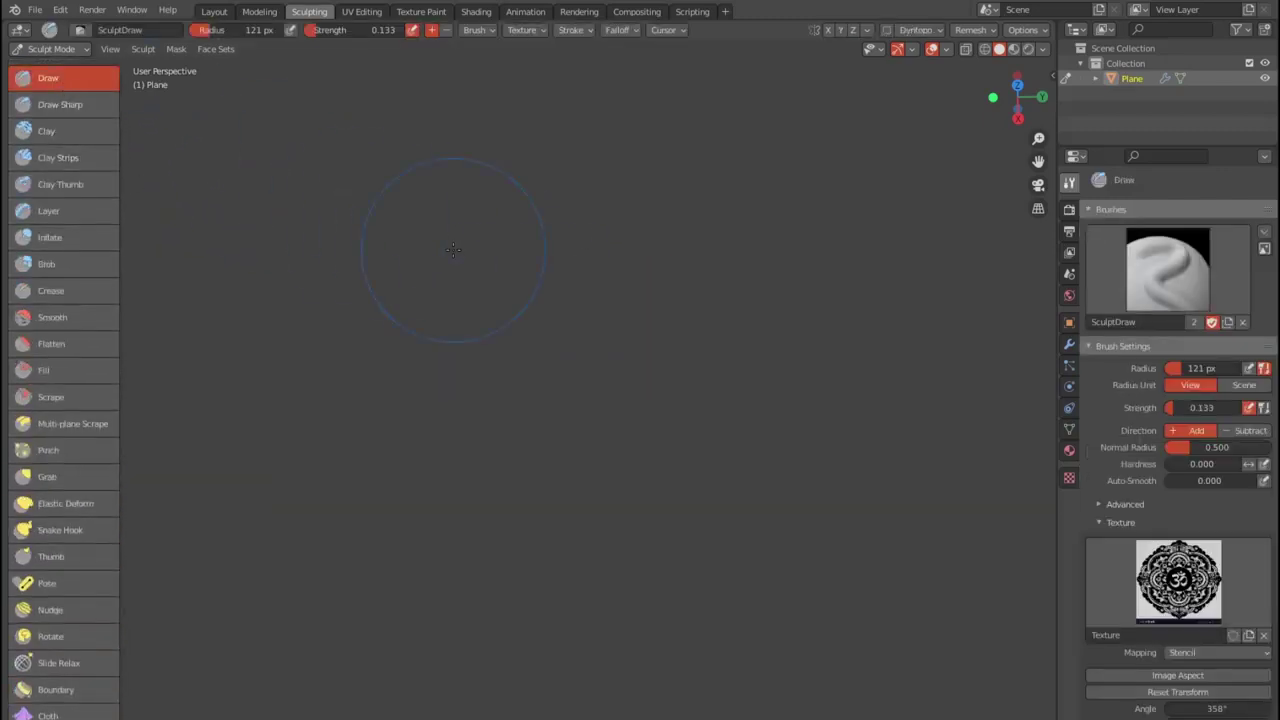
- Drag a region box over the viewport and orbit around the goblet
{"action": "key", "text": "h"}
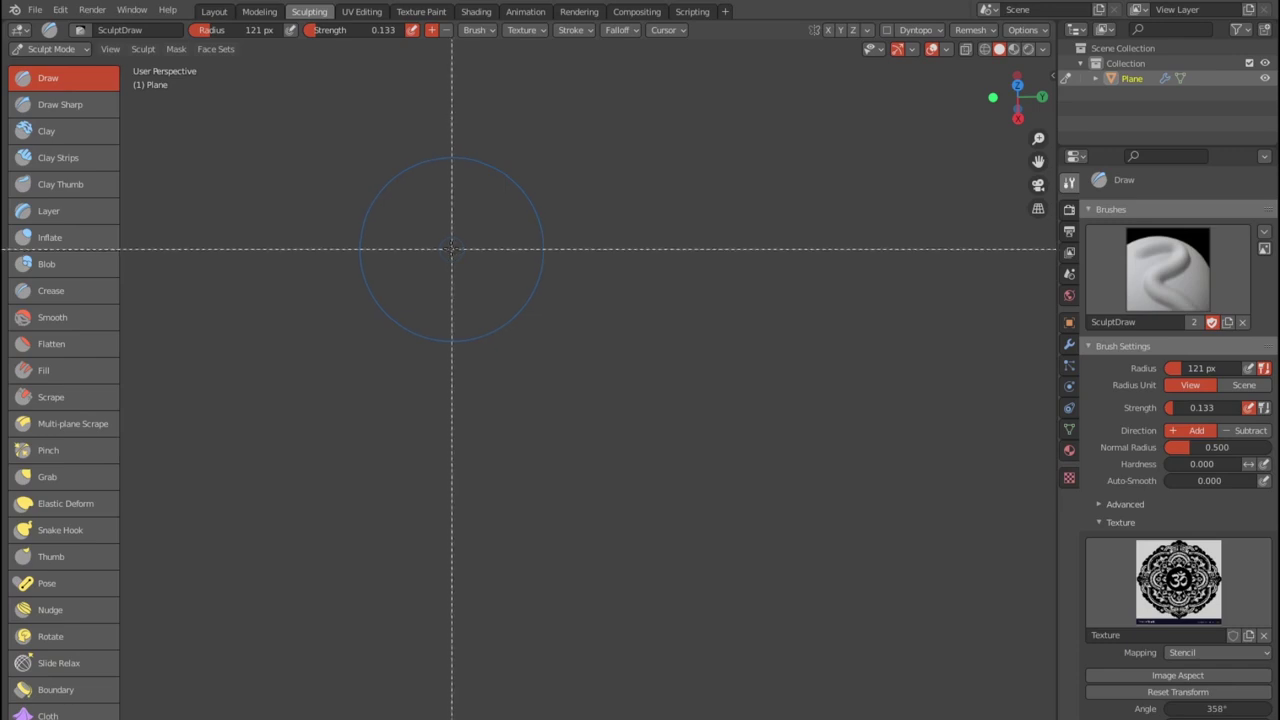
{"action": "left_click_drag", "start_coordinate": [449, 246], "coordinate": [904, 588]}
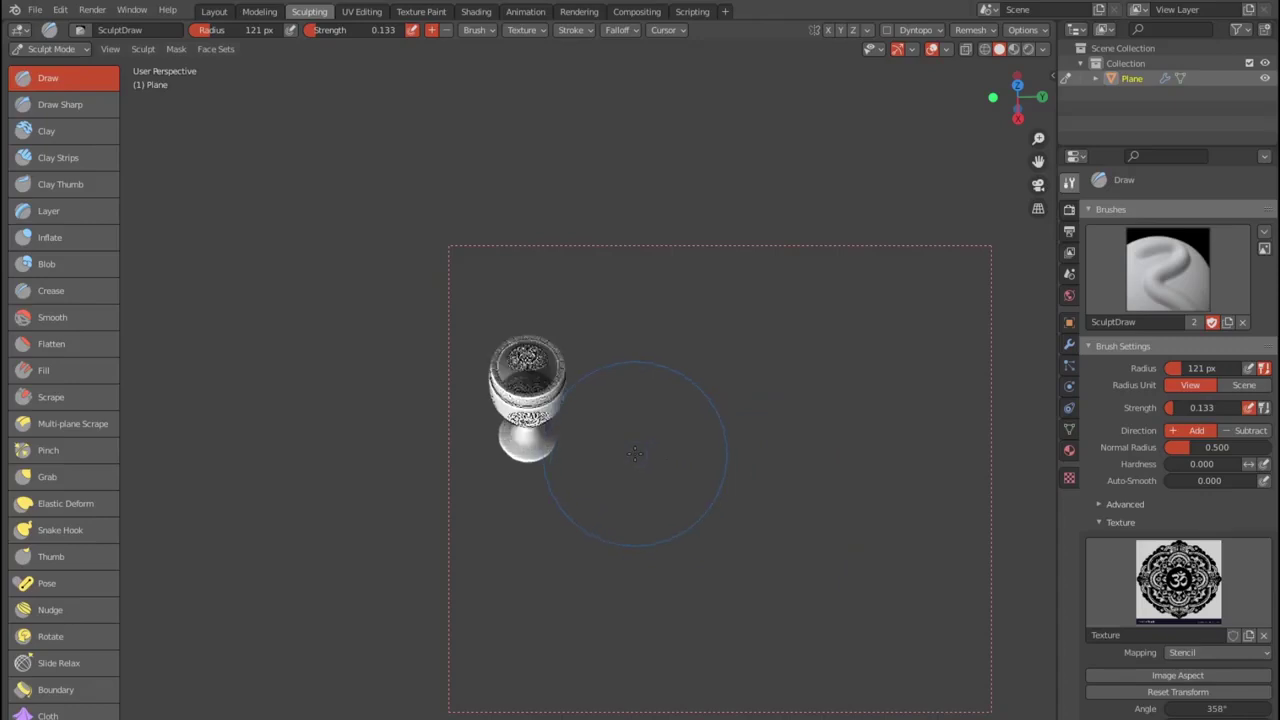
{"action": "scroll", "coordinate": [600, 490], "scroll_direction": "up", "scroll_amount": 10}
{"action": "middle_click_drag", "start_coordinate": [690, 510], "coordinate": [787, 414]}
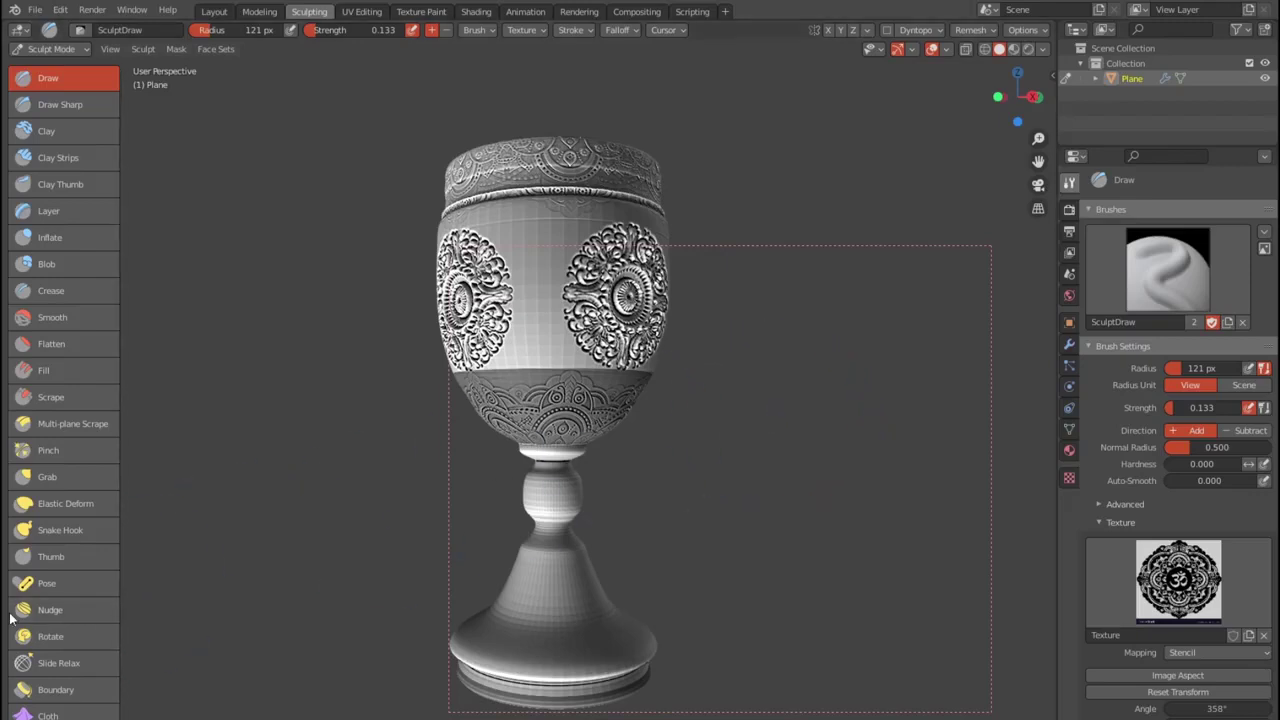
{"action": "scroll", "coordinate": [60, 560], "scroll_direction": "down", "scroll_amount": 5}
{"action": "scroll", "coordinate": [44, 600], "scroll_direction": "down", "scroll_amount": 3}
- Pick the Mask brush, undo to bring the goblet back, and box a tighter region around it
{"action": "left_click", "coordinate": [75, 465]}
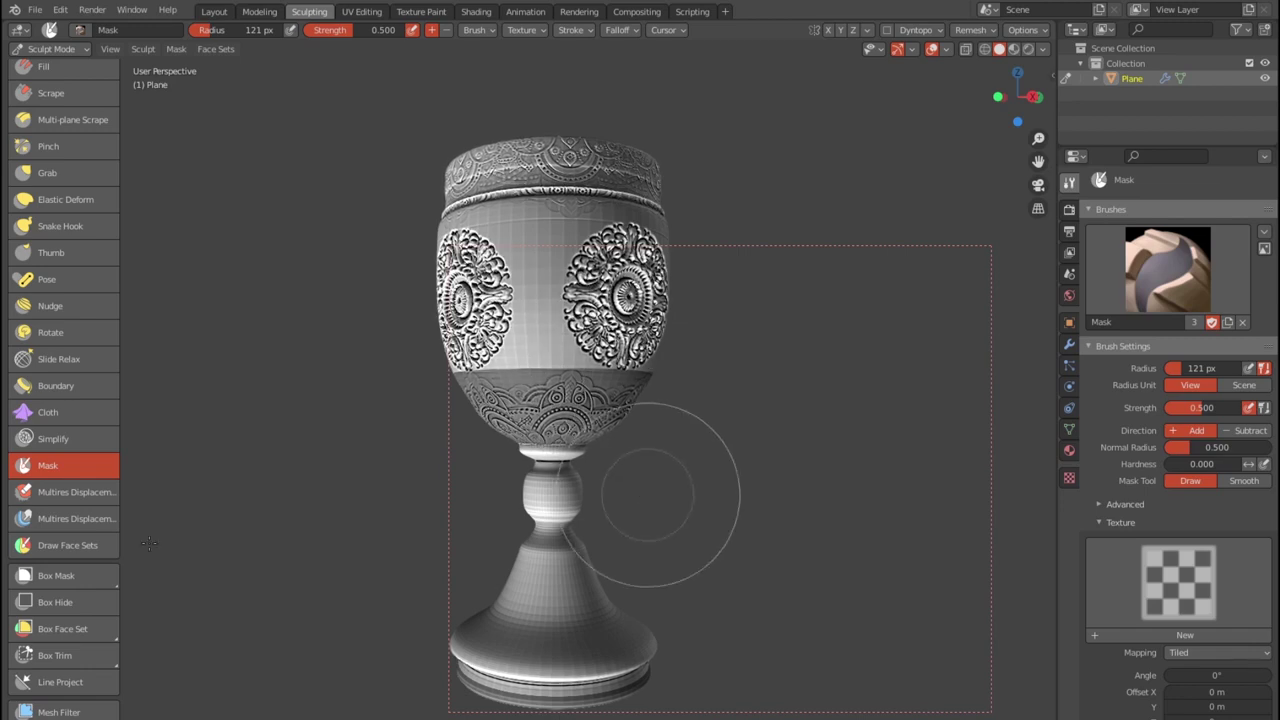
{"action": "key", "text": "ctrl+z"}
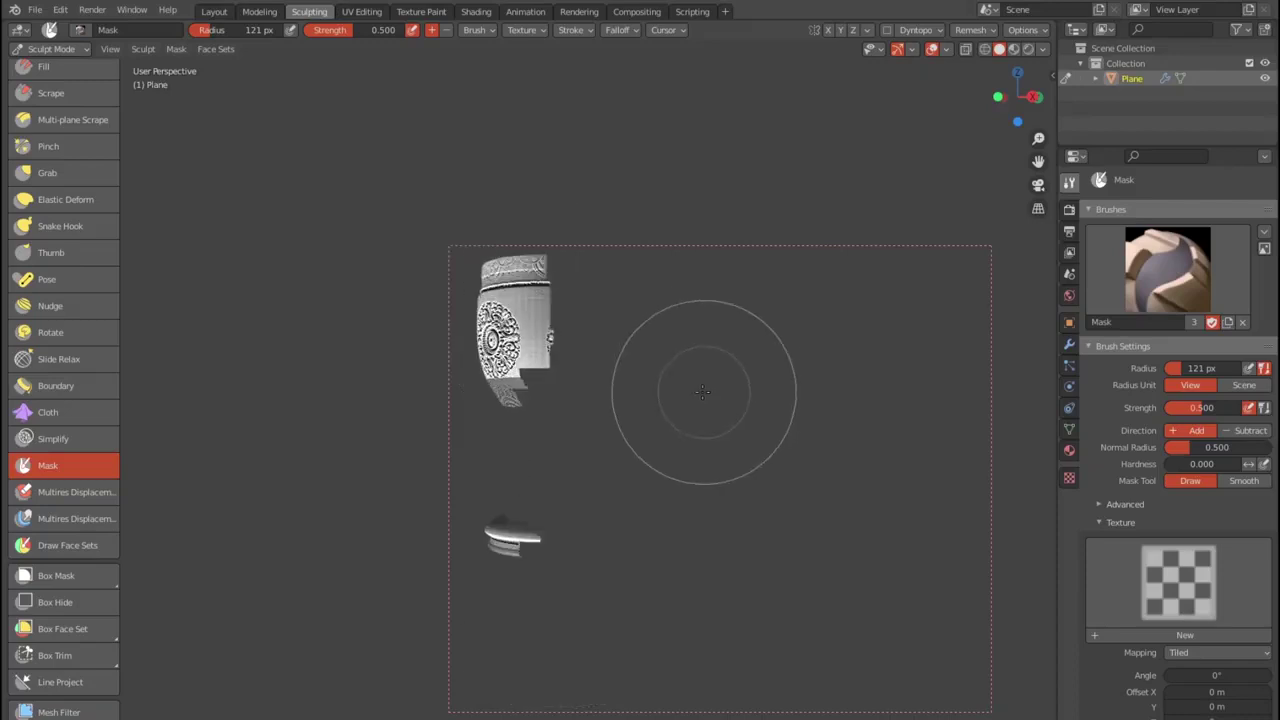
{"action": "key", "text": "b"}
{"action": "left_click_drag", "start_coordinate": [357, 210], "coordinate": [367, 218]}
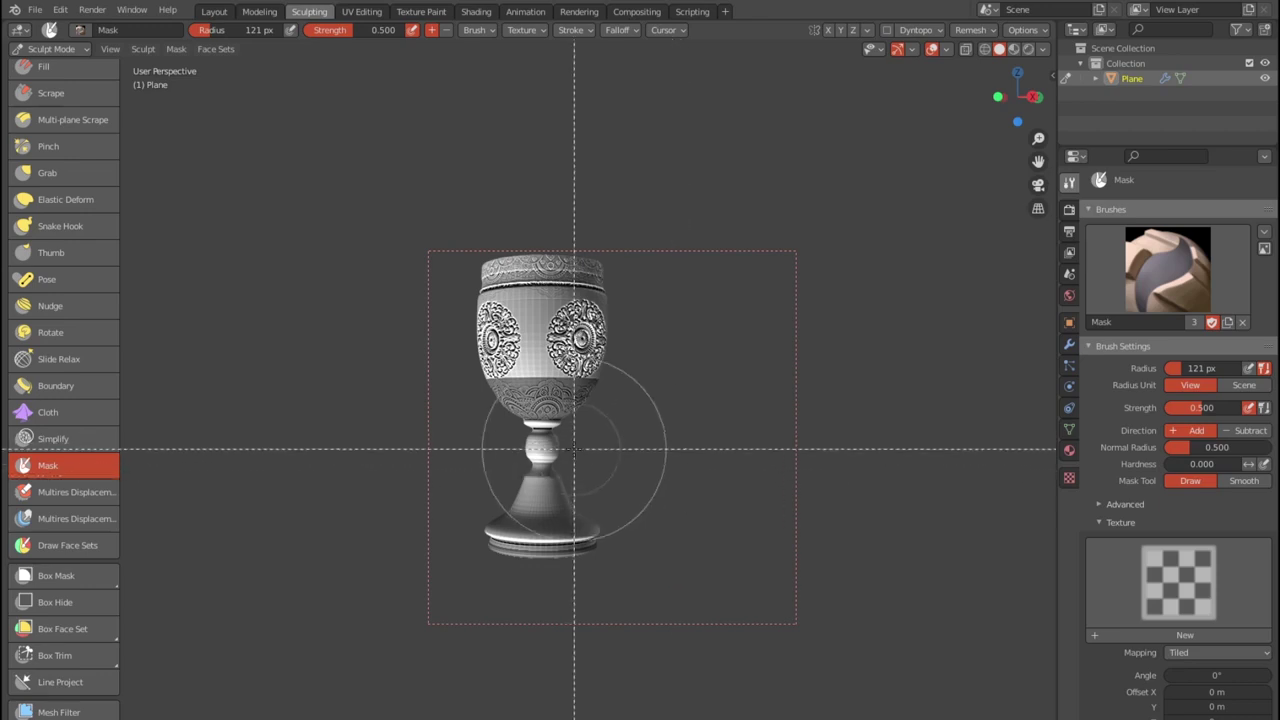
{"action": "left_click_drag", "start_coordinate": [311, 177], "coordinate": [843, 649]}
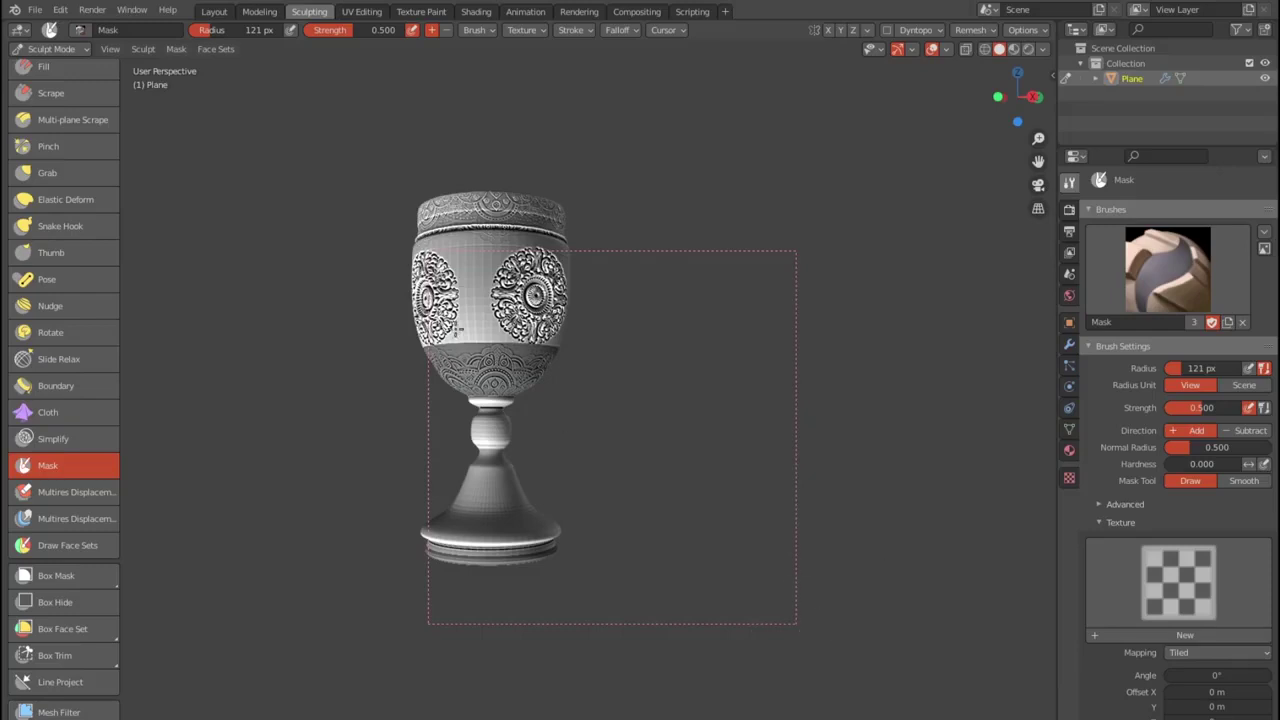
{"action": "left_click_drag", "start_coordinate": [773, 673], "coordinate": [242, 136]}
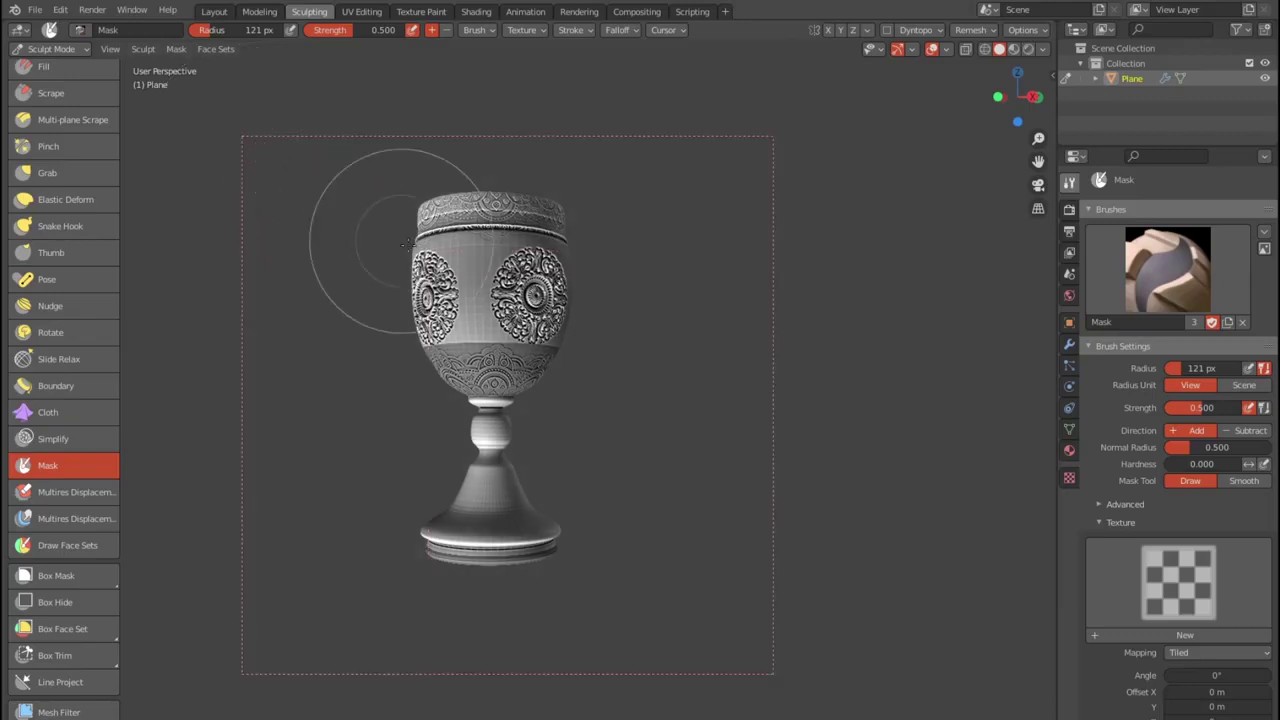
- Zoom out to frame the whole goblet and select the standard Draw brush
{"action": "scroll", "coordinate": [560, 380], "scroll_direction": "up", "scroll_amount": 2}
{"action": "scroll", "coordinate": [580, 420], "scroll_direction": "up", "scroll_amount": 2}
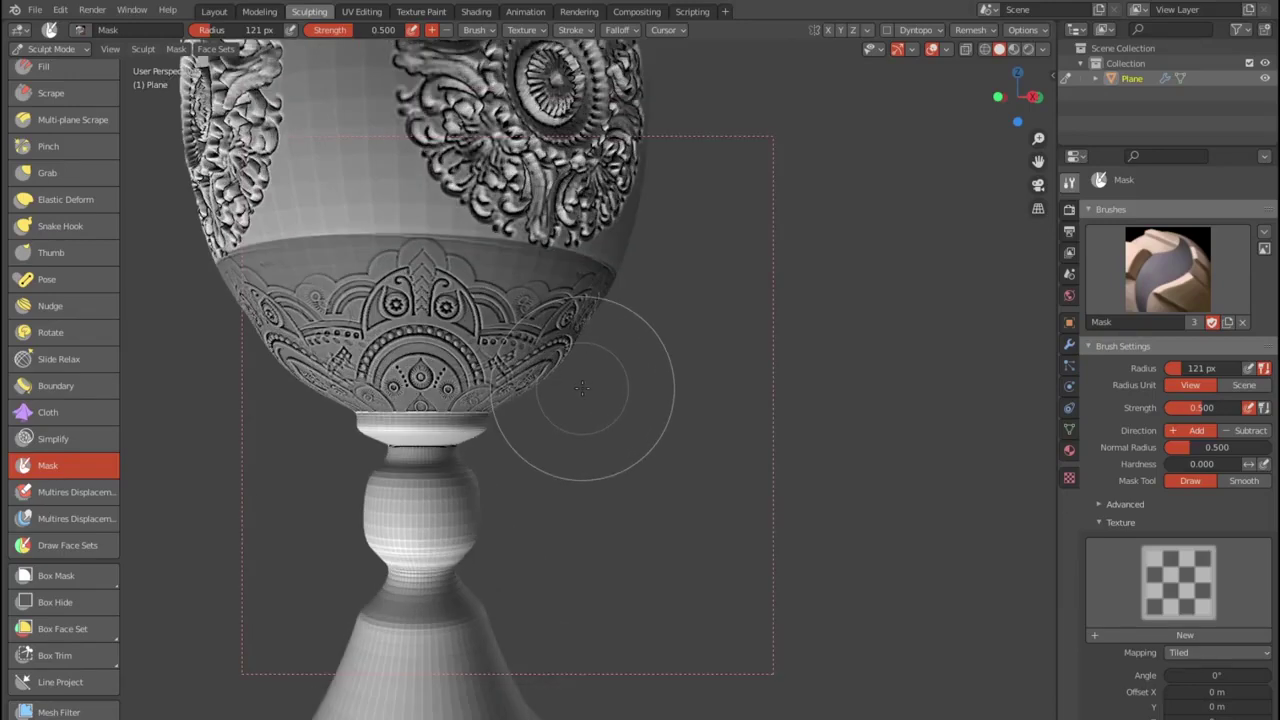
{"action": "scroll", "coordinate": [620, 457], "scroll_direction": "up", "scroll_amount": 2}
{"action": "scroll", "coordinate": [660, 320], "scroll_direction": "down", "scroll_amount": 2}
{"action": "middle_click_drag", "start_coordinate": [651, 286], "coordinate": [829, 343]}
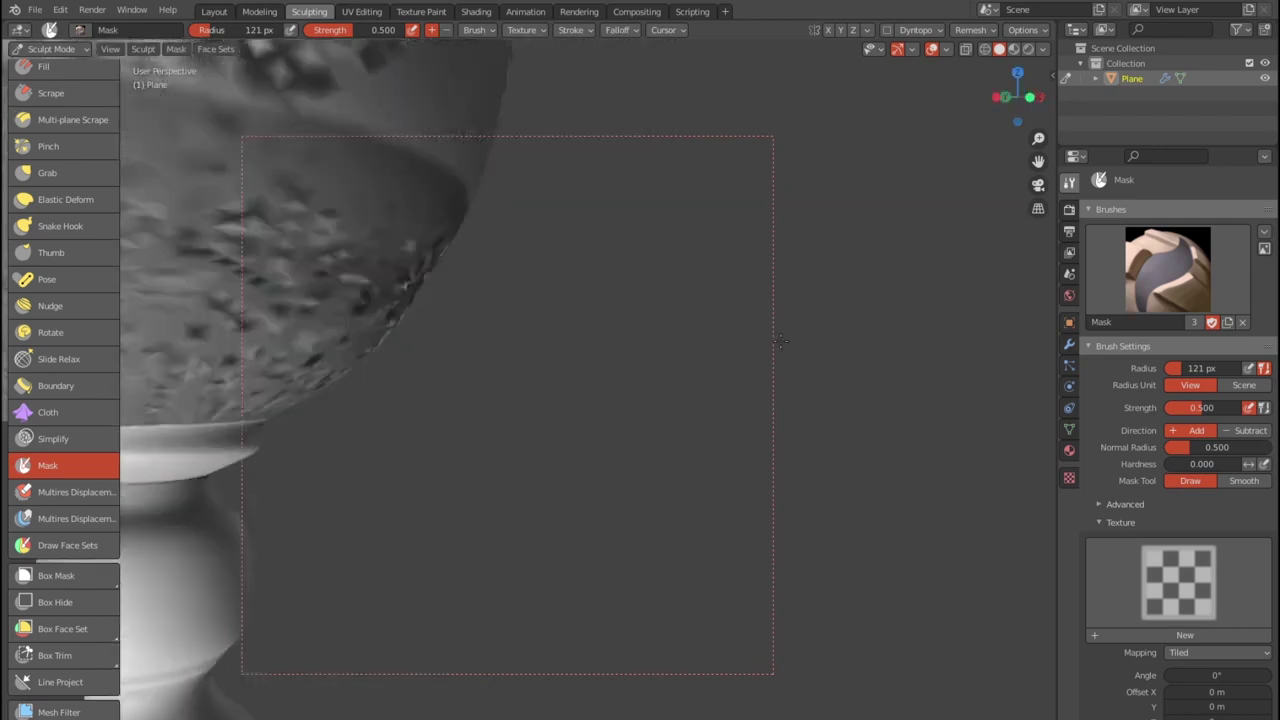
{"action": "scroll", "coordinate": [806, 330], "scroll_direction": "down", "scroll_amount": 2}
{"action": "scroll", "coordinate": [790, 300], "scroll_direction": "down", "scroll_amount": 3}
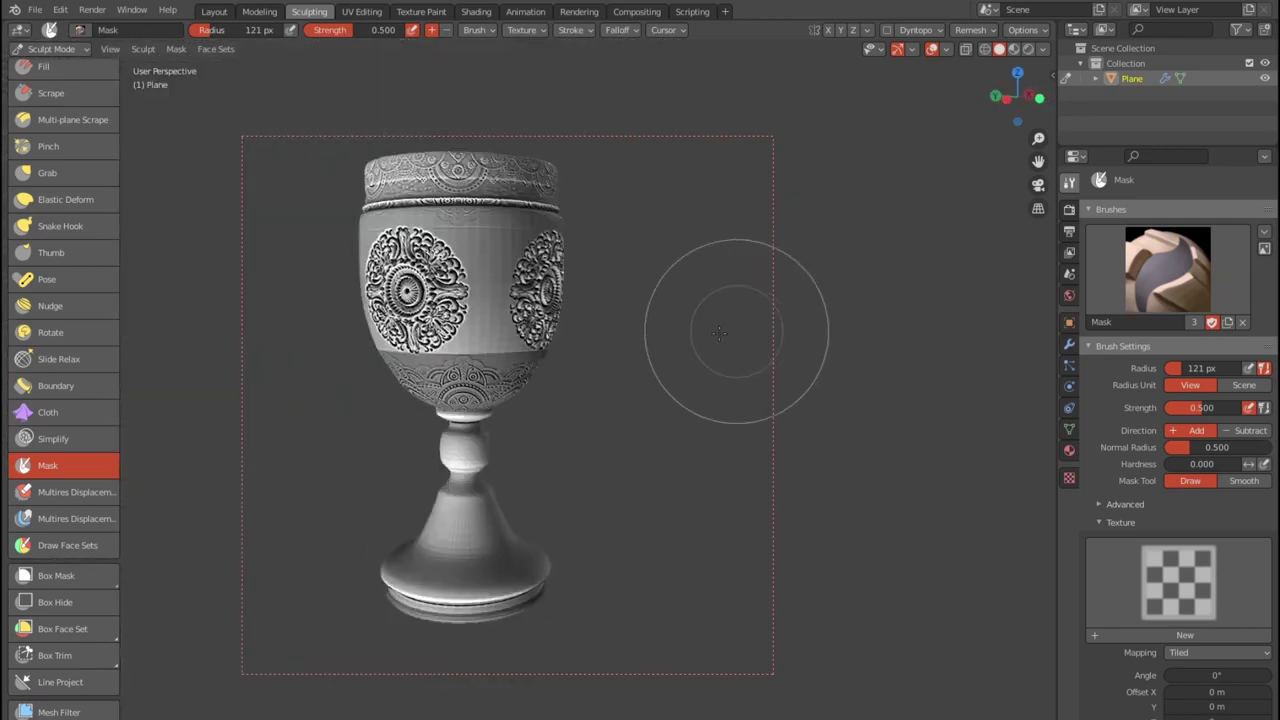
{"action": "scroll", "coordinate": [88, 140], "scroll_direction": "up", "scroll_amount": 8}
{"action": "scroll", "coordinate": [88, 140], "scroll_direction": "up", "scroll_amount": 1}
{"action": "left_click", "coordinate": [60, 78]}
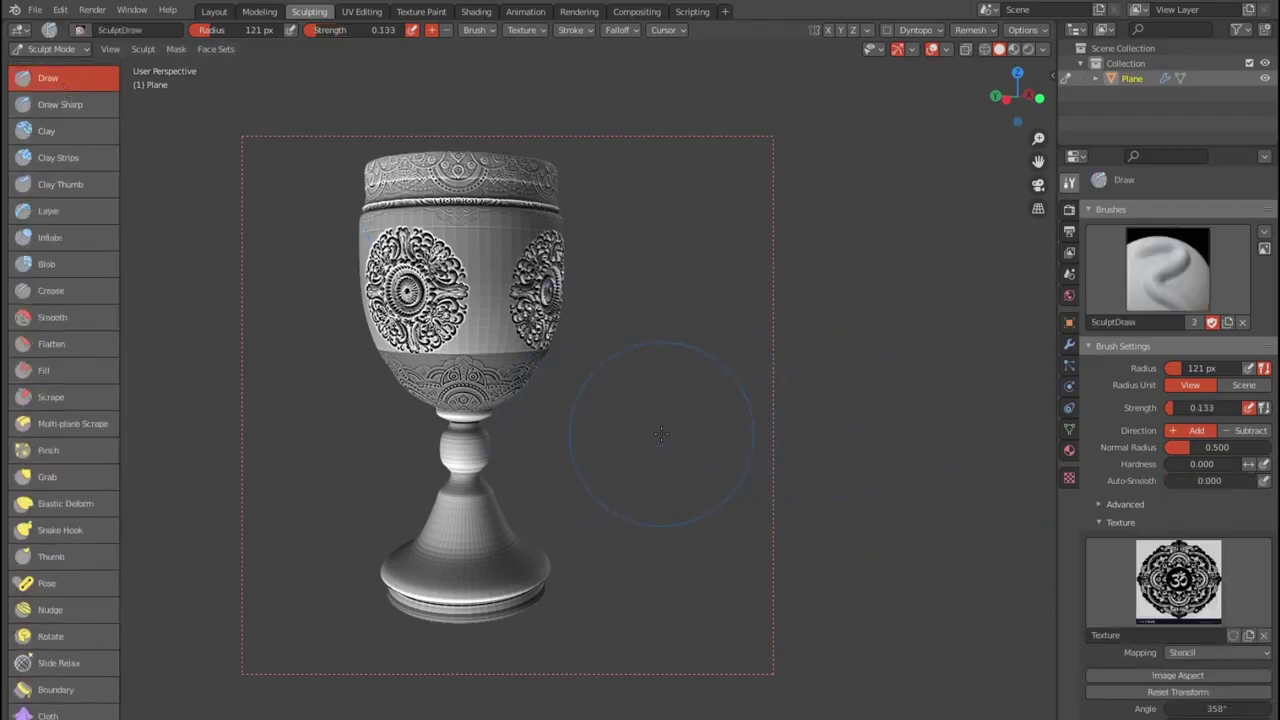
- In front view, frame the goblet's base and unlink the mandala texture from the brush
{"action": "key", "text": "KP_1"}
{"action": "scroll", "coordinate": [662, 433], "scroll_direction": "up", "scroll_amount": 1}
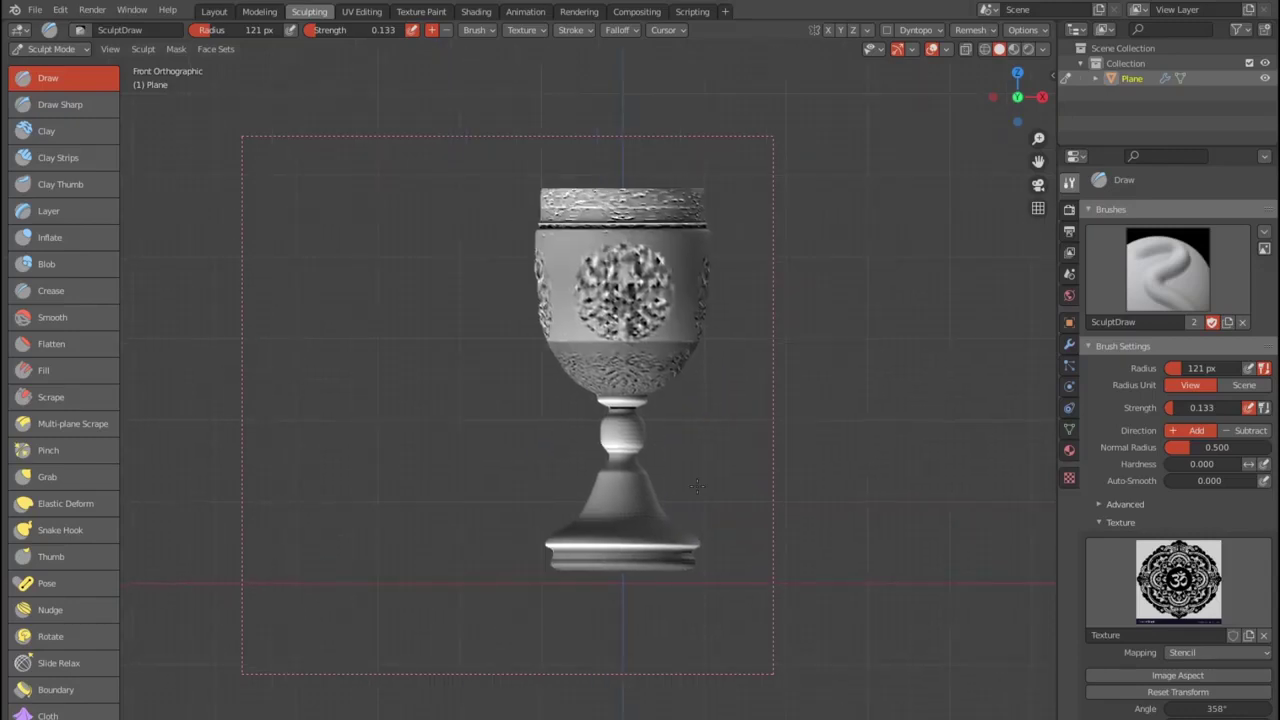
{"action": "scroll", "coordinate": [670, 460], "scroll_direction": "up", "scroll_amount": 2}
{"action": "scroll", "coordinate": [694, 517], "scroll_direction": "up", "scroll_amount": 3}
{"action": "middle_click_drag", "start_coordinate": [694, 517], "coordinate": [528, 408], "text": "shift"}
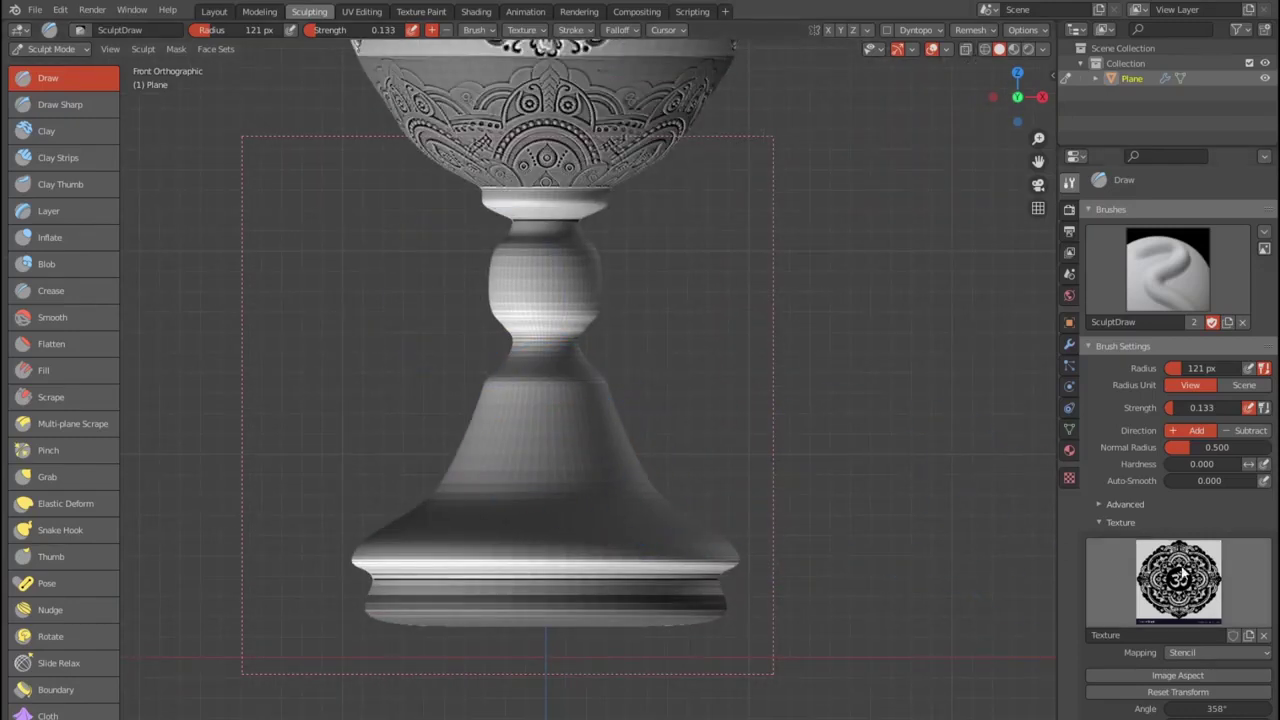
{"action": "left_click", "coordinate": [1263, 635]}
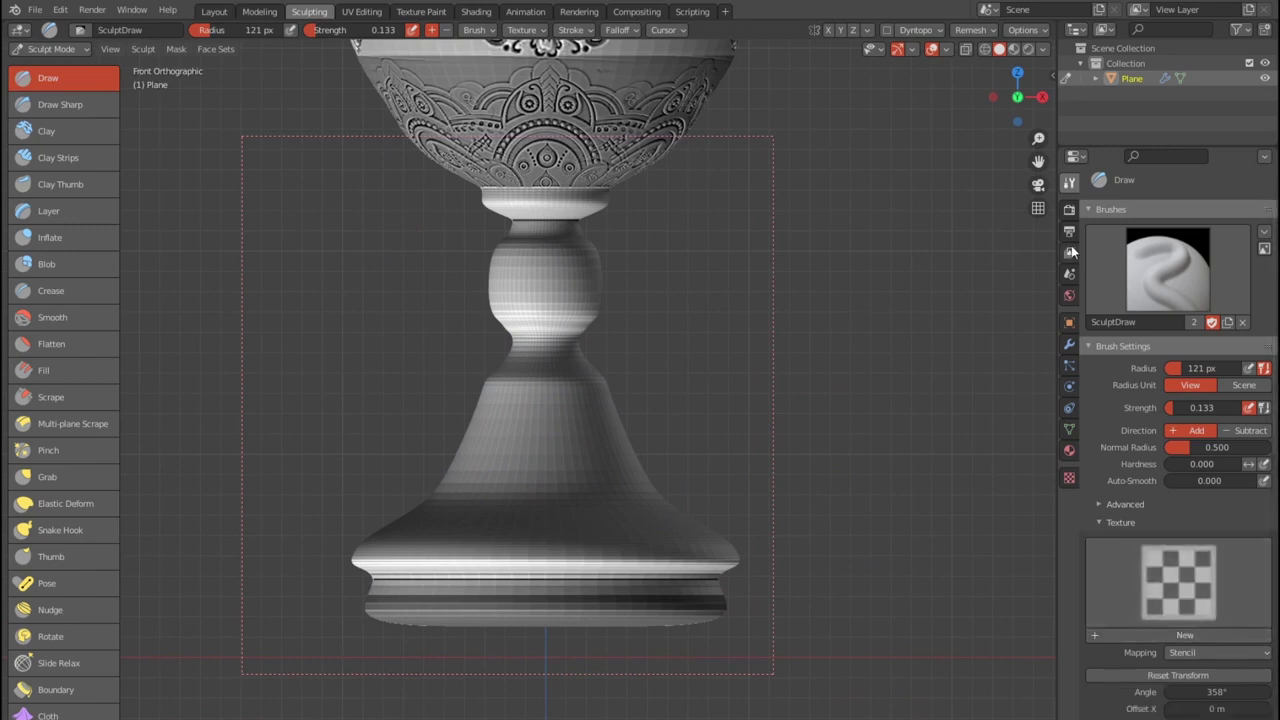
- Check the render settings, return to the brush settings, and expand Symmetry
{"action": "left_click", "coordinate": [1069, 210]}
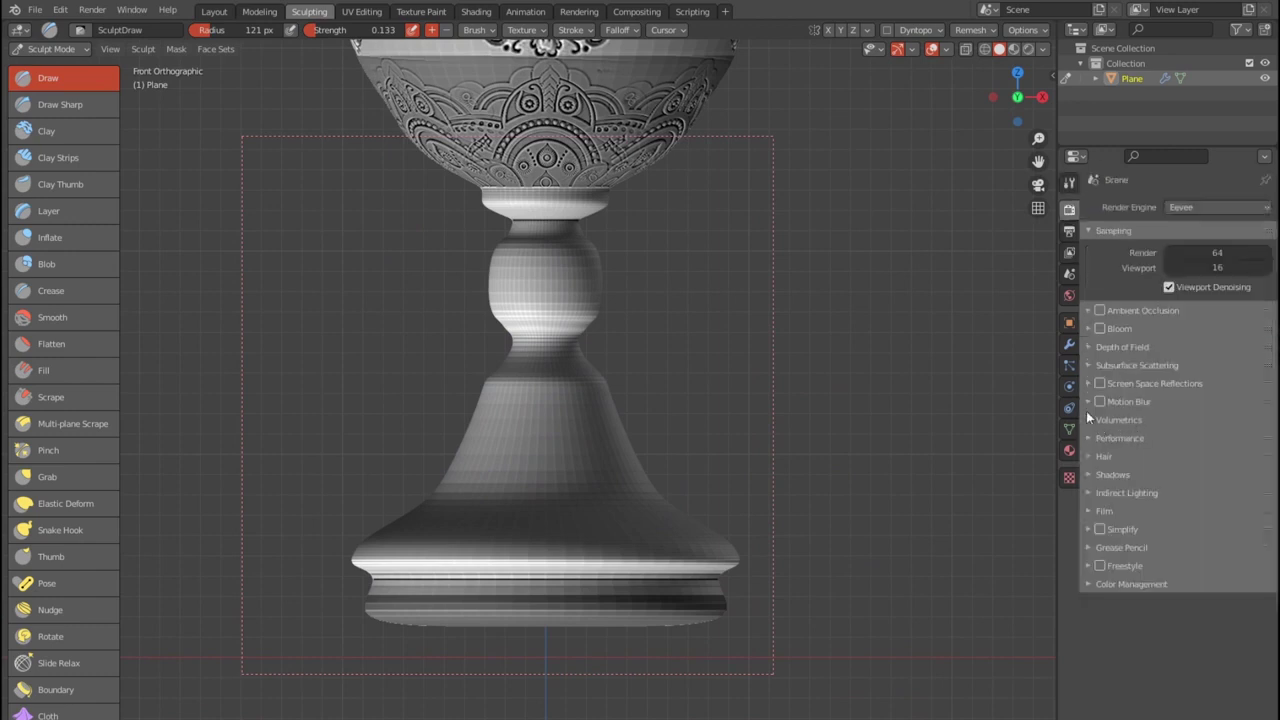
{"action": "left_click", "coordinate": [1069, 182]}
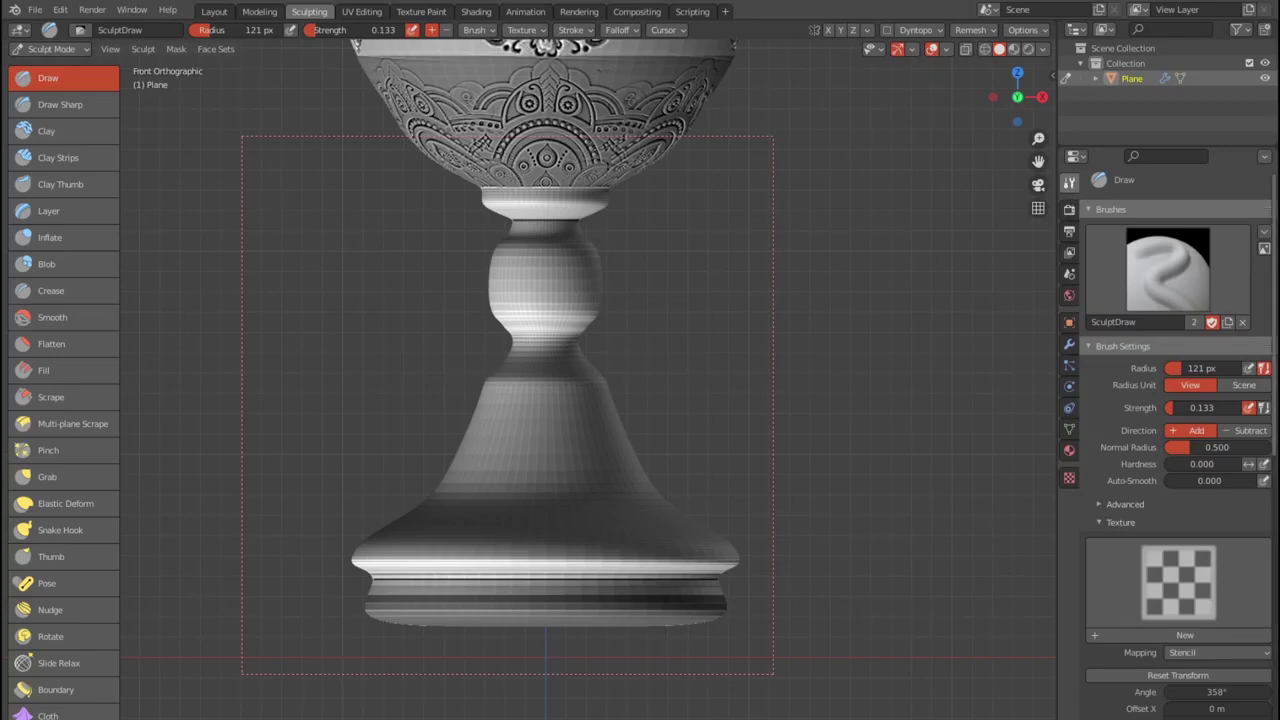
{"action": "scroll", "coordinate": [1256, 481], "scroll_direction": "down", "scroll_amount": 3}
{"action": "scroll", "coordinate": [1256, 481], "scroll_direction": "down", "scroll_amount": 4}
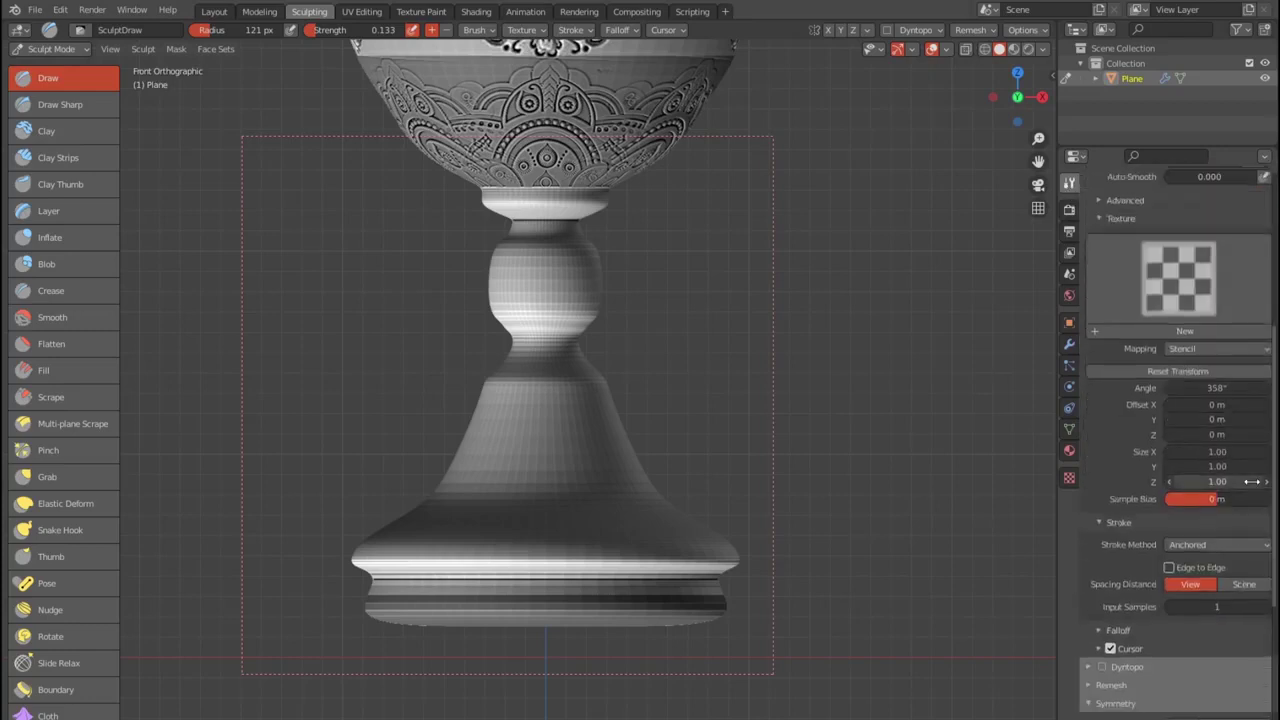
{"action": "left_click", "coordinate": [1115, 703]}
{"action": "scroll", "coordinate": [1226, 549], "scroll_direction": "down", "scroll_amount": 6}
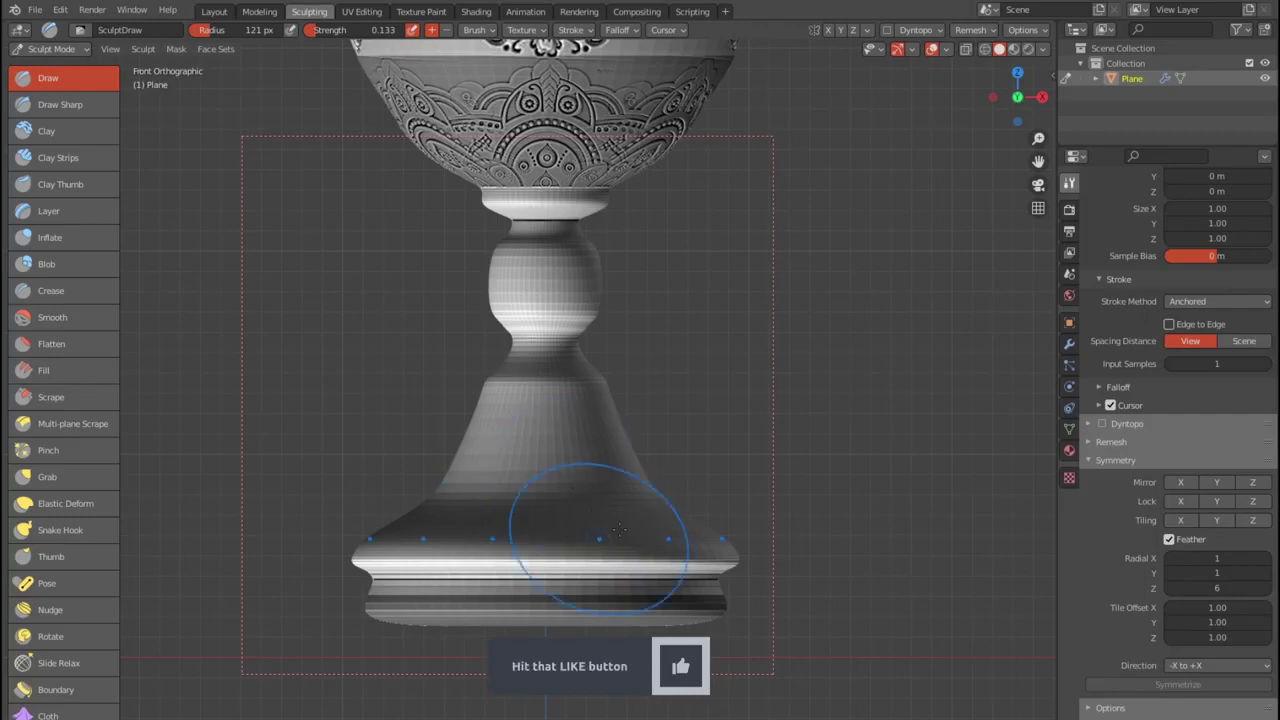
{"action": "scroll", "coordinate": [1216, 377], "scroll_direction": "up", "scroll_amount": 4}
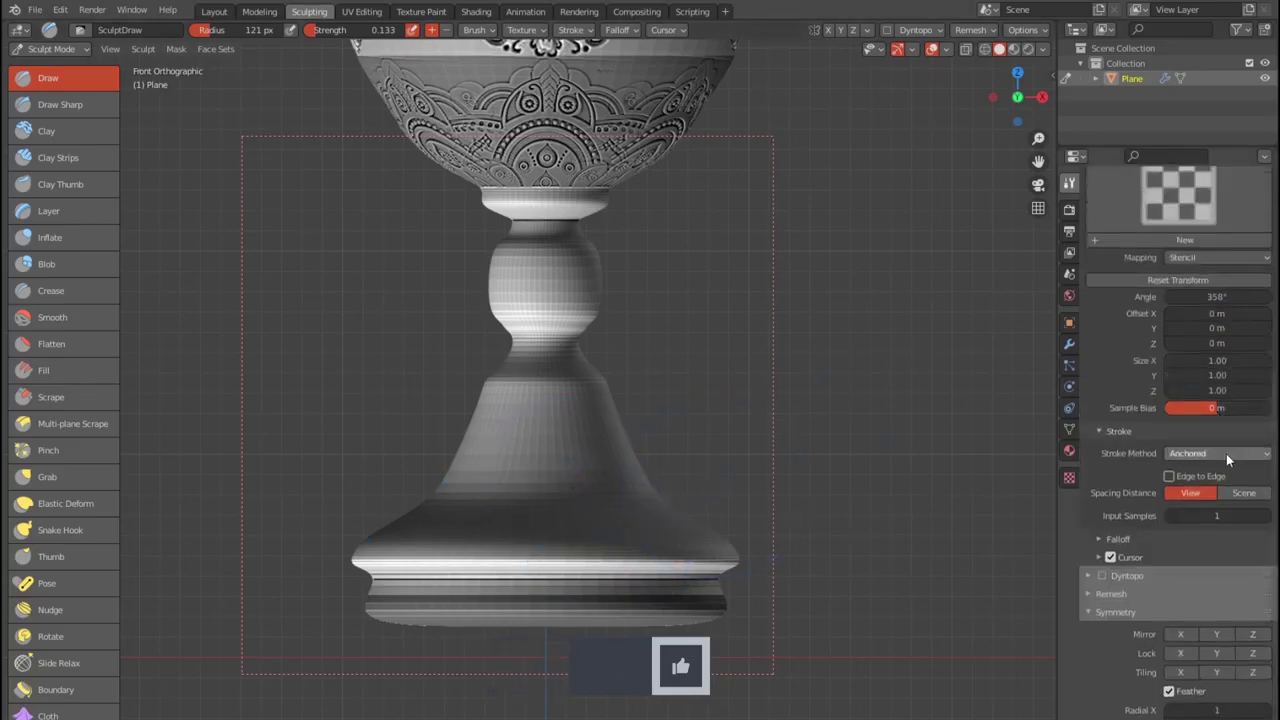
- Set Stroke Method to Drag Dot and Texture Mapping to View Plane, then test dabs on the base
{"action": "left_click", "coordinate": [1226, 453]}
{"action": "left_click", "coordinate": [1228, 487]}
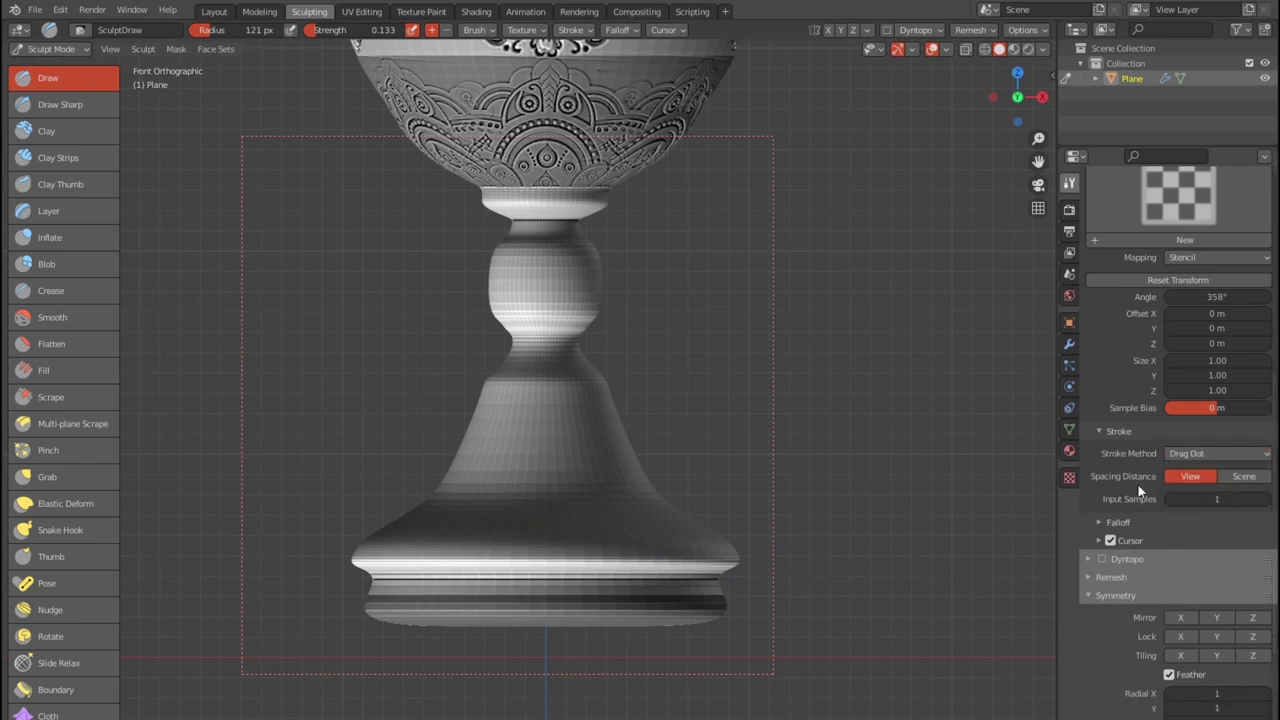
{"action": "scroll", "coordinate": [1247, 444], "scroll_direction": "up", "scroll_amount": 1}
{"action": "scroll", "coordinate": [1247, 444], "scroll_direction": "up", "scroll_amount": 5}
{"action": "left_click", "coordinate": [1215, 502]}
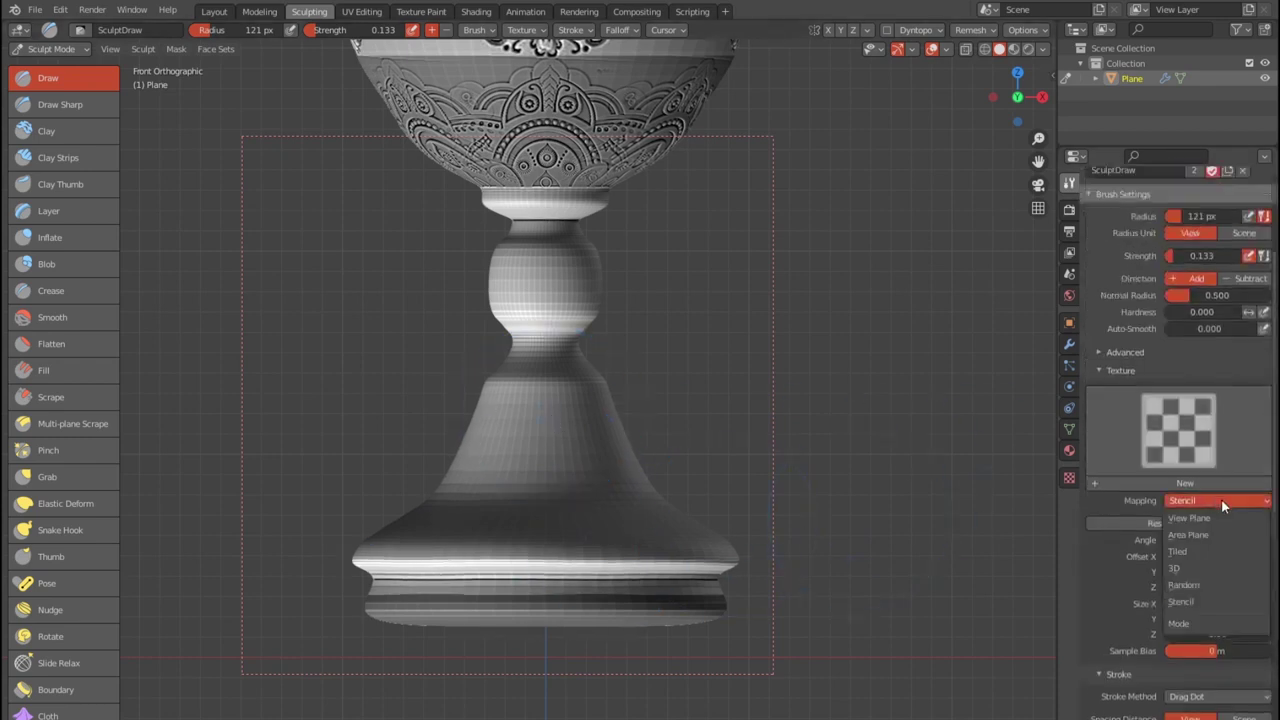
{"action": "left_click", "coordinate": [1224, 515]}
{"action": "left_click_drag", "start_coordinate": [562, 414], "coordinate": [576, 444]}
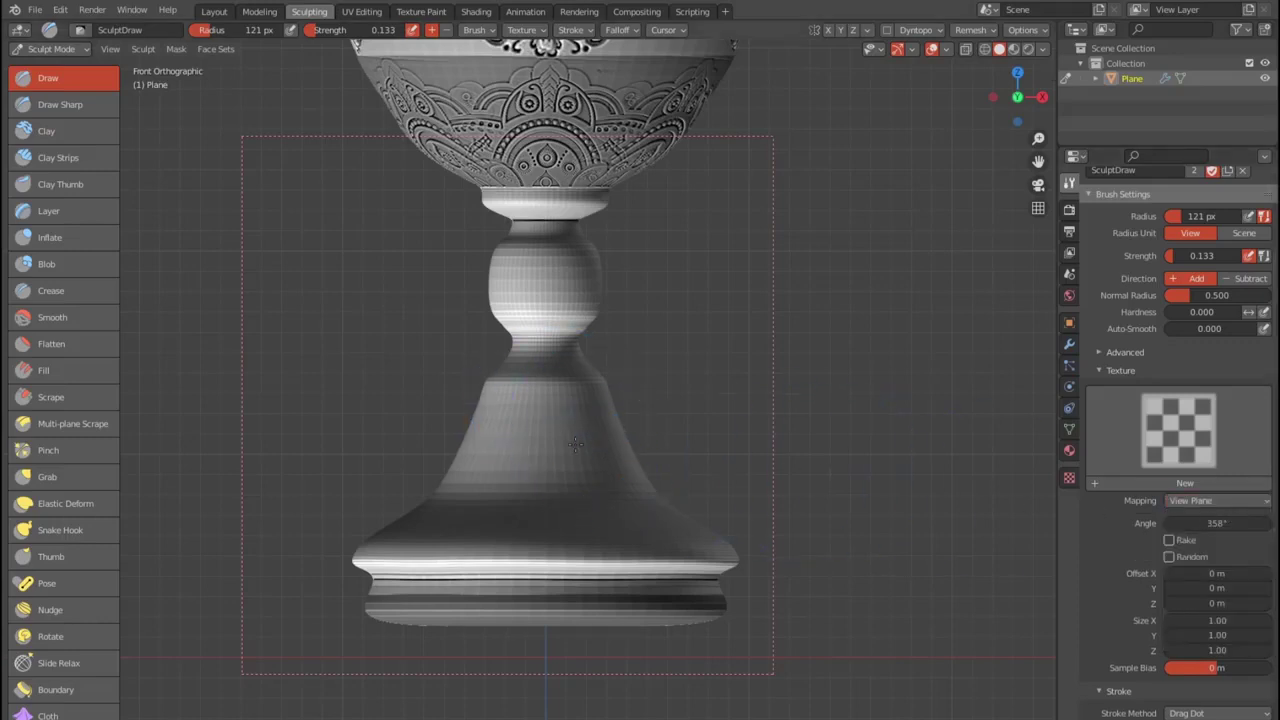
{"action": "mouse_move", "coordinate": [651, 586]}
{"action": "left_mouse_down"}
{"action": "mouse_move", "coordinate": [651, 557]}
{"action": "mouse_move", "coordinate": [614, 543]}
{"action": "mouse_move", "coordinate": [578, 455]}
{"action": "mouse_move", "coordinate": [616, 474]}
{"action": "left_mouse_up"}
- Shrink the brush radius to 21 px and raise its strength to 0.552
{"action": "key", "text": "f"}
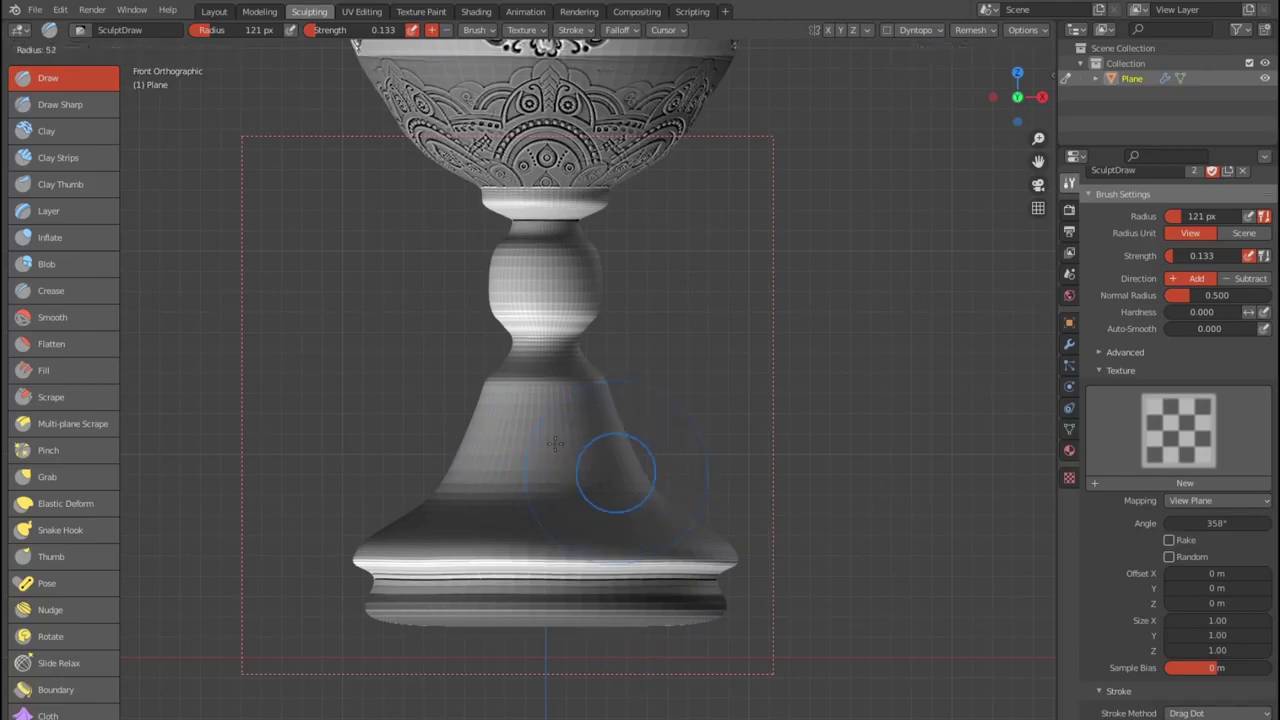
{"action": "left_click", "coordinate": [580, 462]}
{"action": "key", "text": "f"}
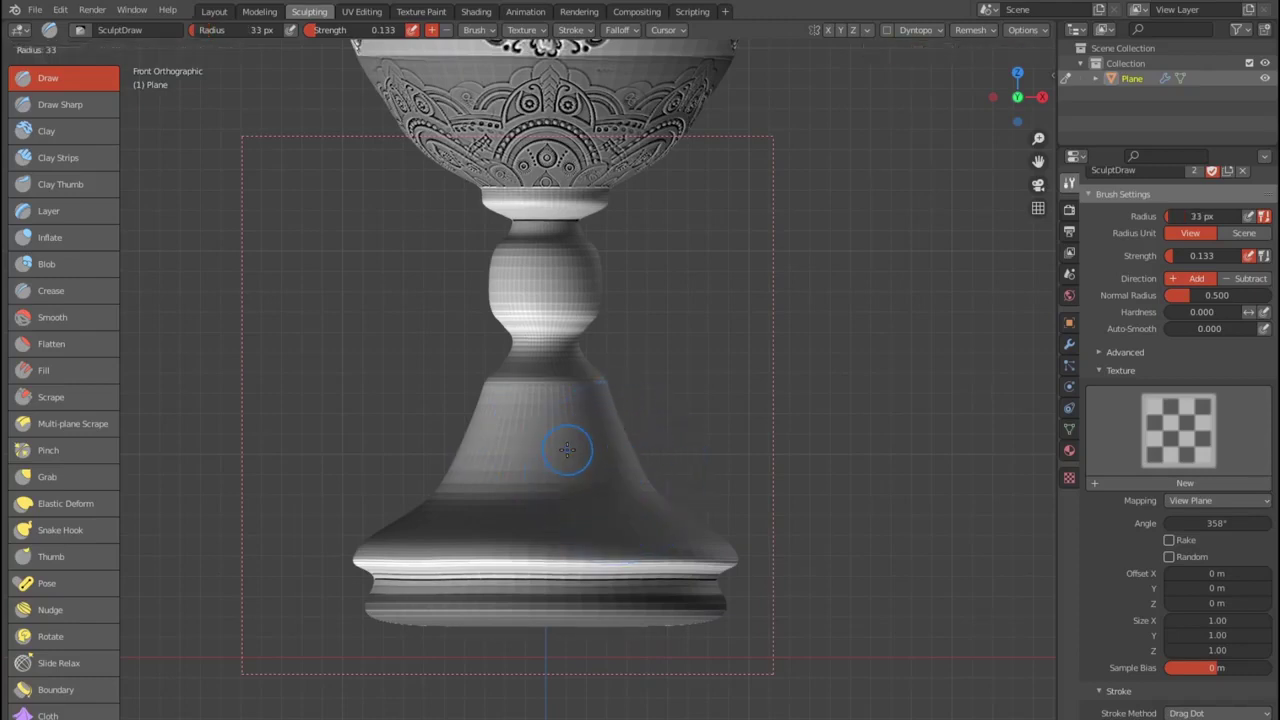
{"action": "left_click", "coordinate": [560, 447]}
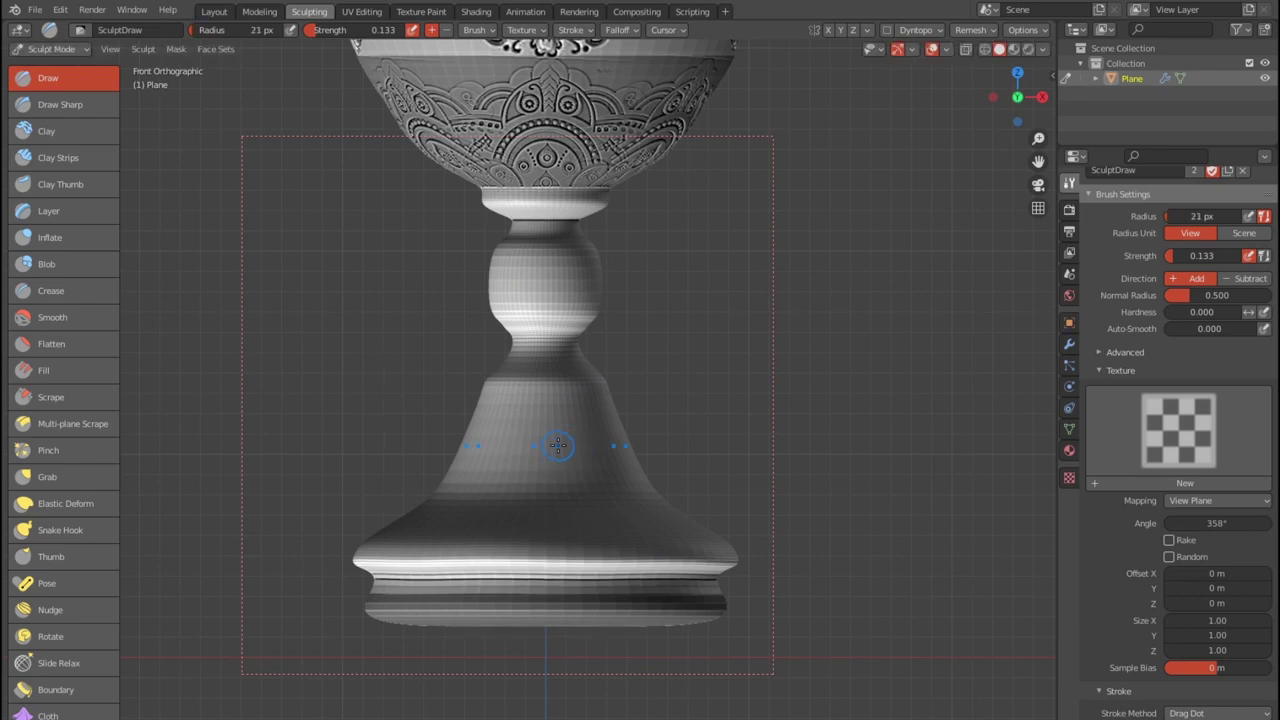
{"action": "key", "text": "shift+f"}
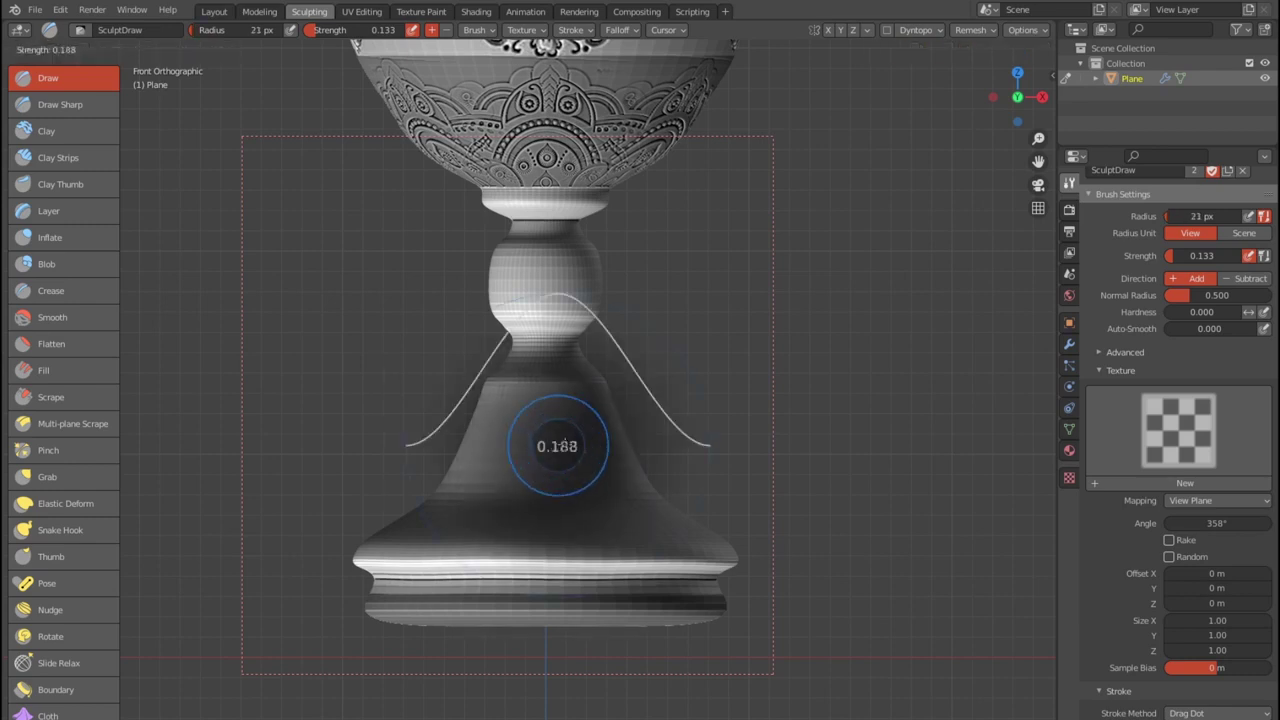
{"action": "left_click", "coordinate": [572, 449]}
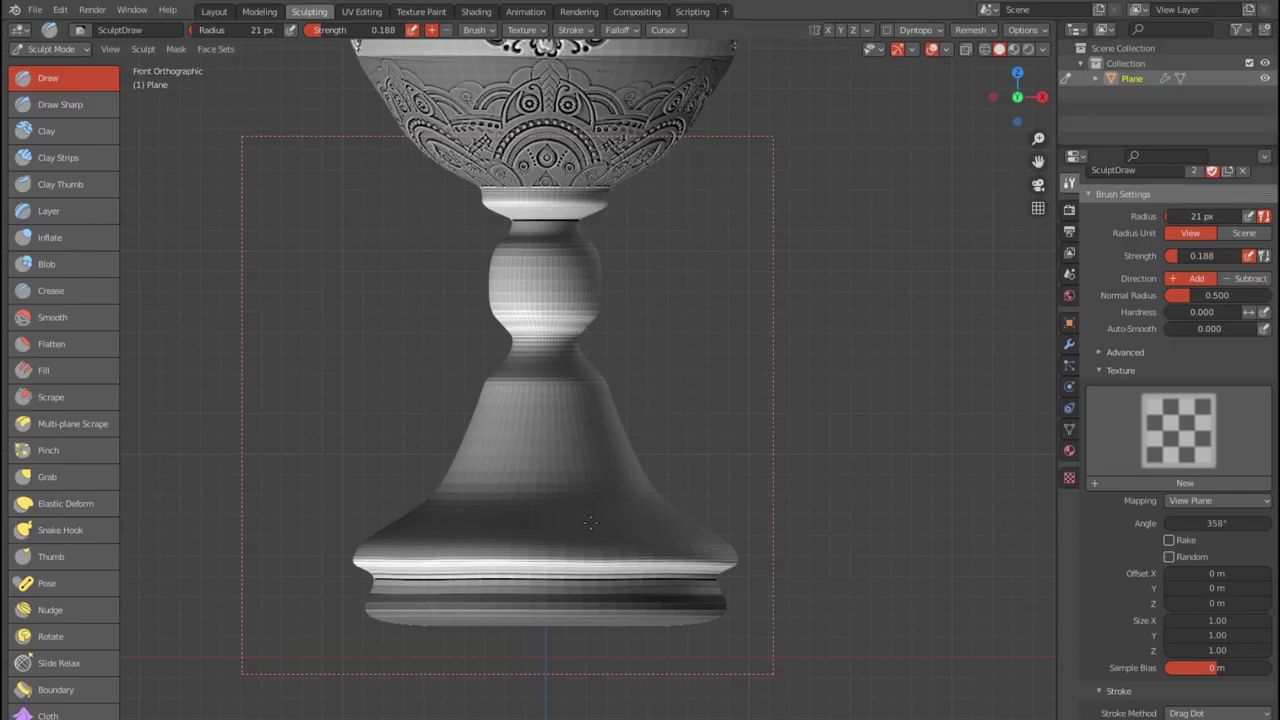
{"action": "middle_click_drag", "start_coordinate": [581, 426], "coordinate": [625, 459]}
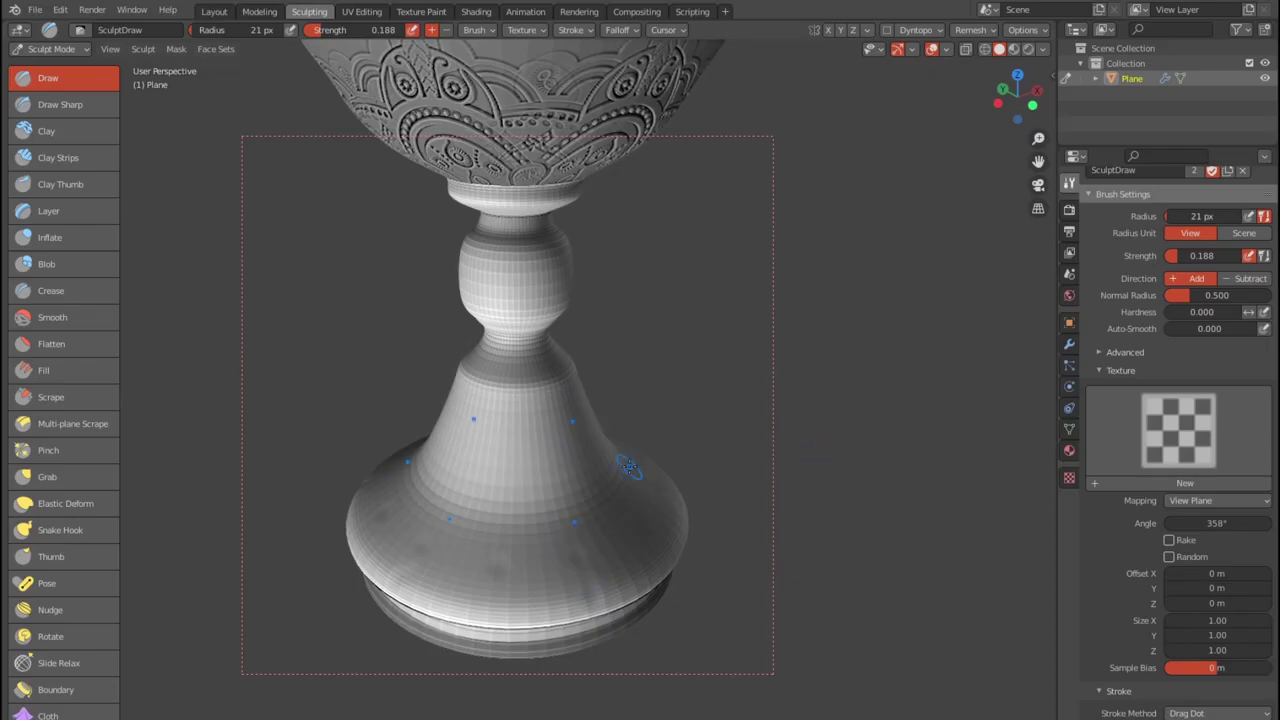
{"action": "key", "text": "shift+f"}
{"action": "left_click", "coordinate": [600, 549]}
- Press rings of round dents around the flared base, undoing a stray set on the neck
{"action": "left_click_drag", "start_coordinate": [578, 552], "coordinate": [595, 560]}
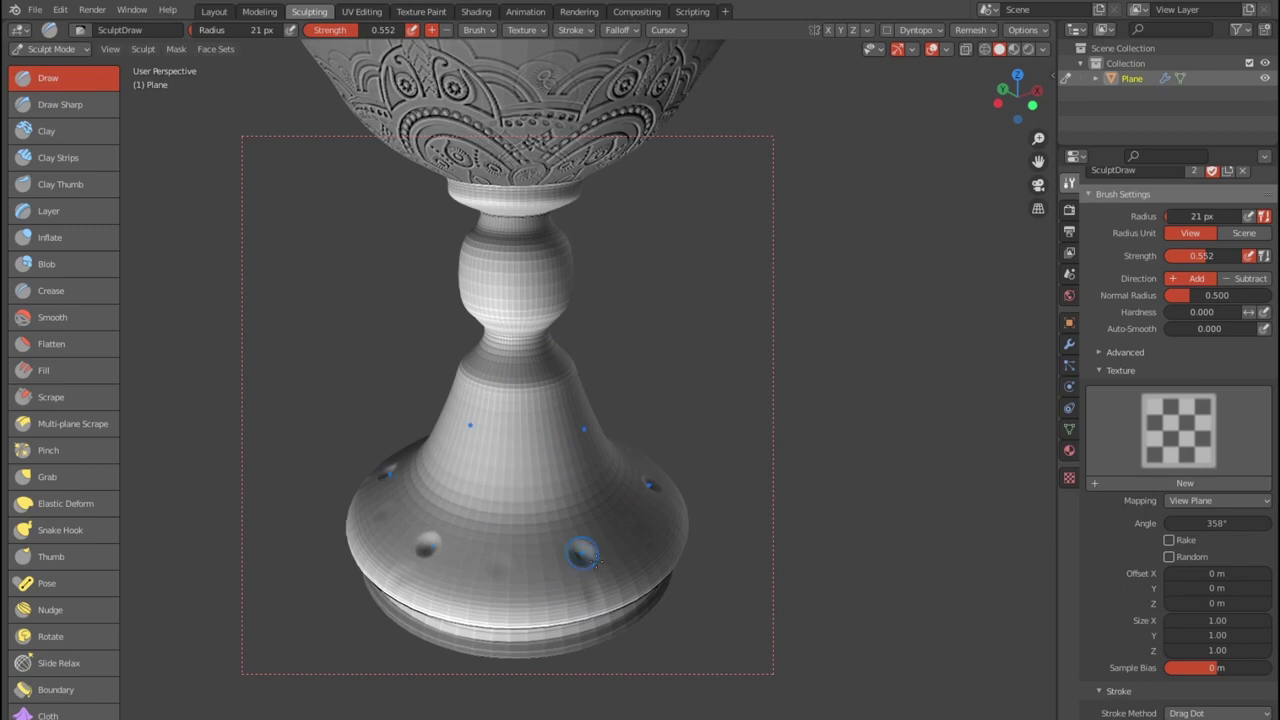
{"action": "left_click", "coordinate": [505, 563]}
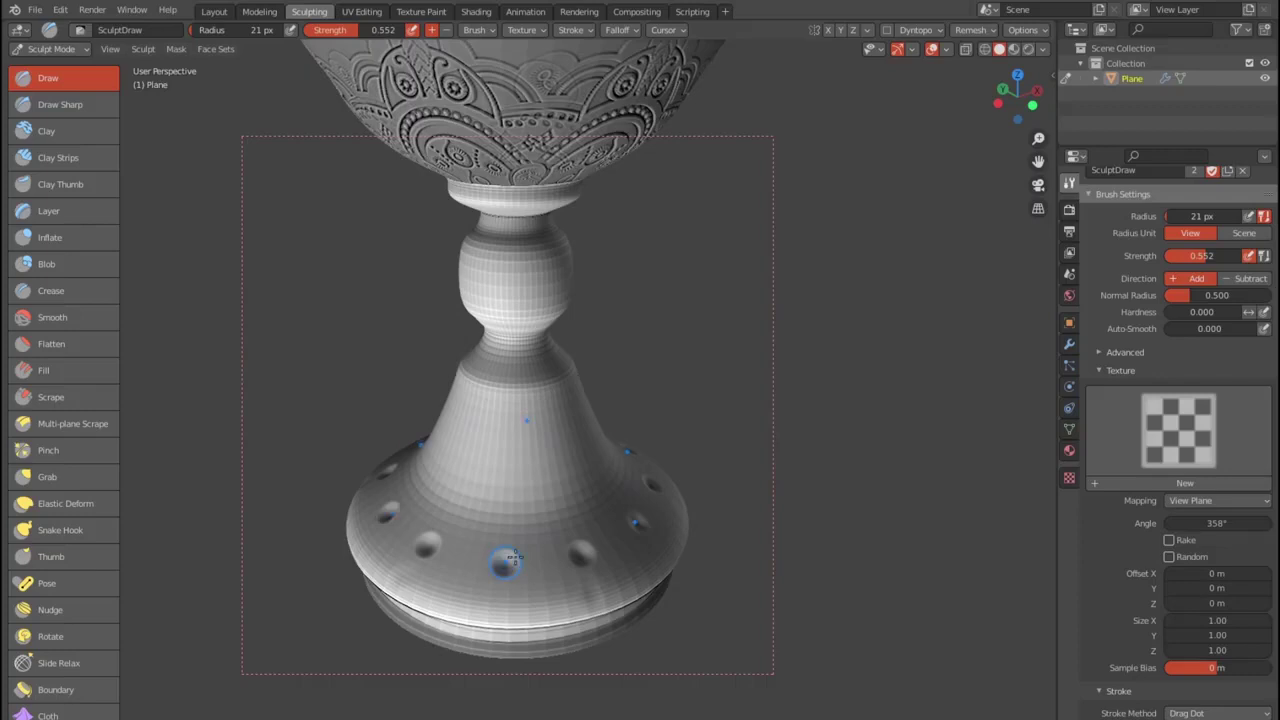
{"action": "left_click", "coordinate": [543, 388]}
{"action": "key", "text": "ctrl+z"}
{"action": "left_click", "coordinate": [484, 528]}
{"action": "scroll", "coordinate": [736, 430], "scroll_direction": "down", "scroll_amount": 4}
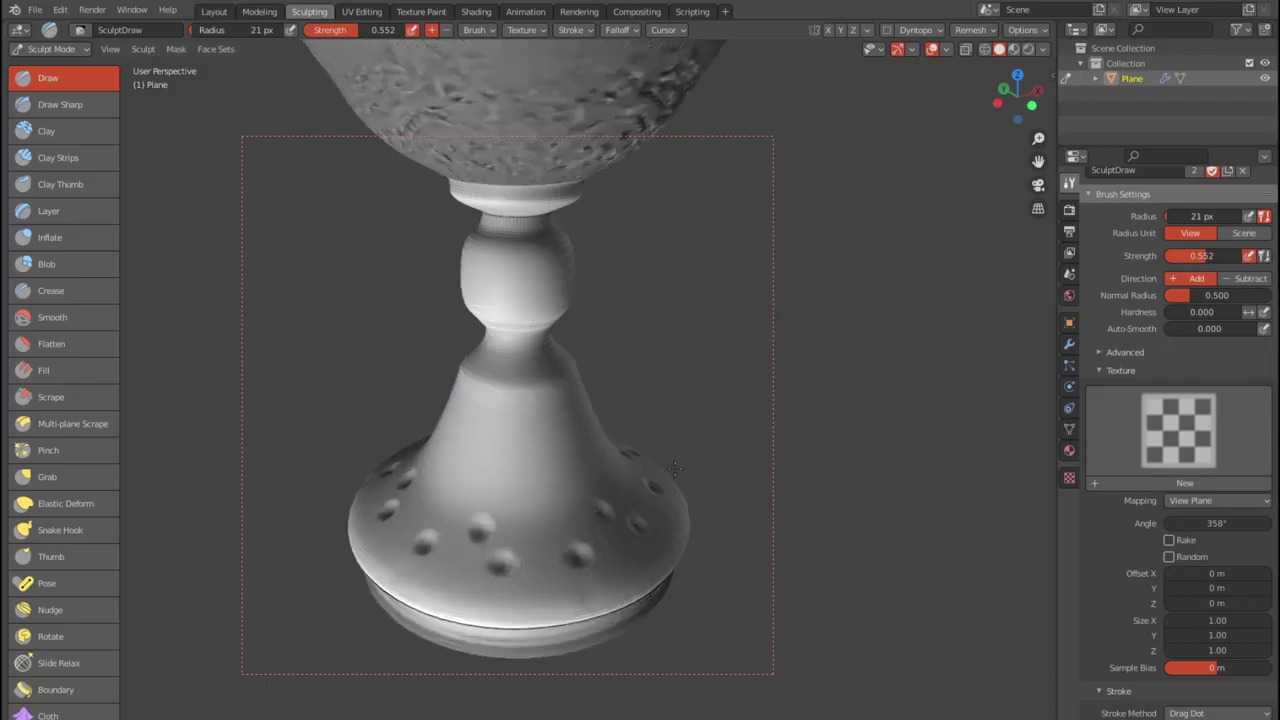
{"action": "scroll", "coordinate": [620, 415], "scroll_direction": "down", "scroll_amount": 3}
{"action": "middle_click_drag", "start_coordinate": [618, 340], "coordinate": [637, 462]}
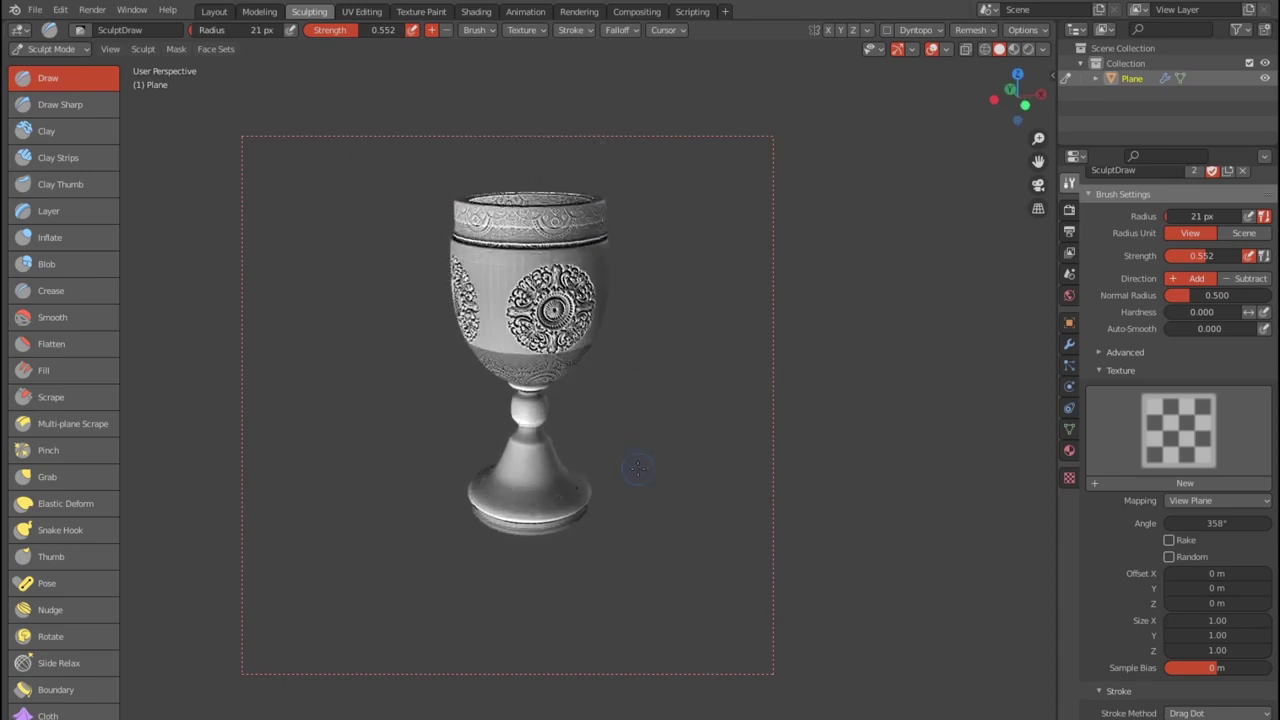
- Zoom in on the stem in front view and set the brush radius to 7 px
{"action": "scroll", "coordinate": [49, 608], "scroll_direction": "down", "scroll_amount": 2}
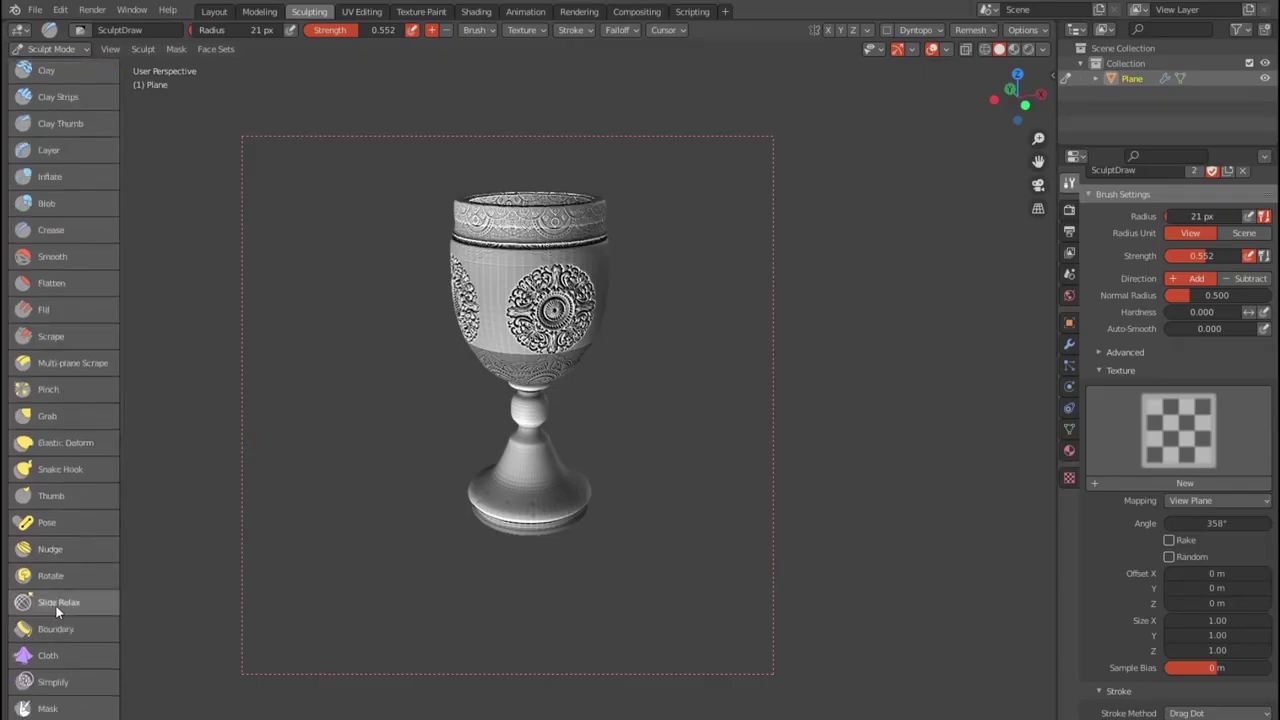
{"action": "key", "text": "KP_1"}
{"action": "scroll", "coordinate": [562, 485], "scroll_direction": "up", "scroll_amount": 1}
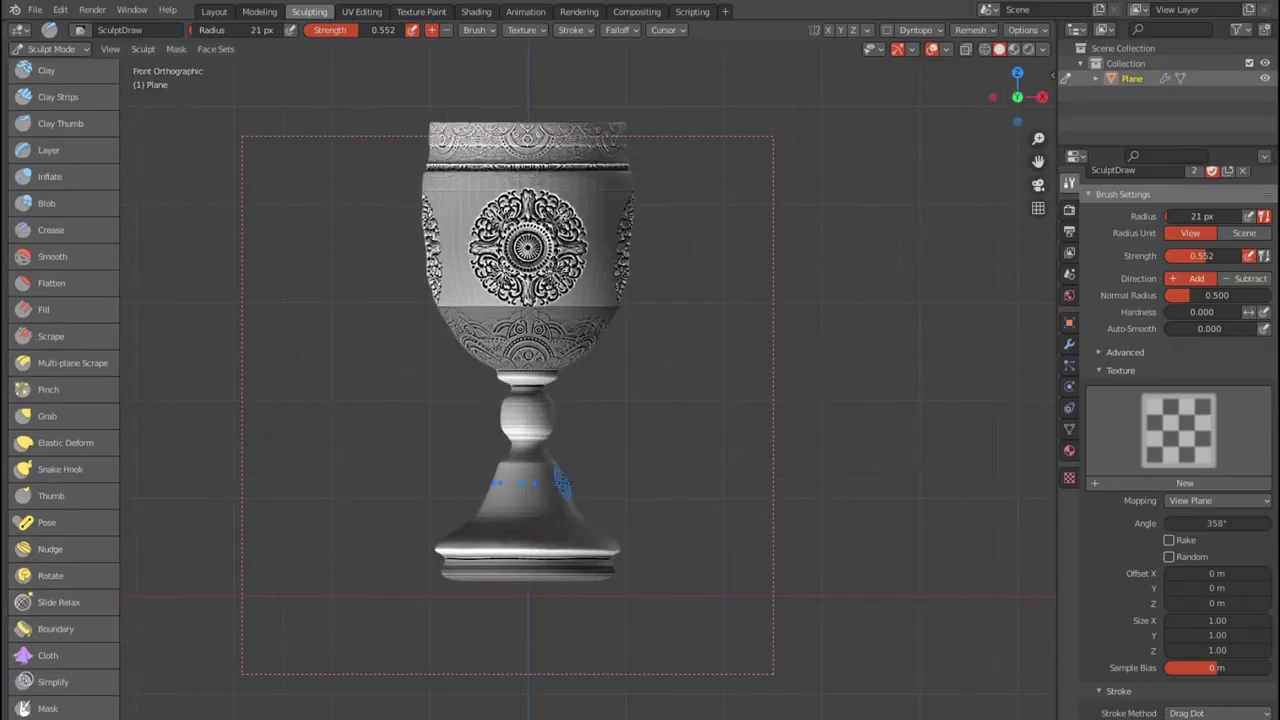
{"action": "scroll", "coordinate": [562, 485], "scroll_direction": "up", "scroll_amount": 6}
{"action": "scroll", "coordinate": [562, 465], "scroll_direction": "up", "scroll_amount": 1}
{"action": "key", "text": "f"}
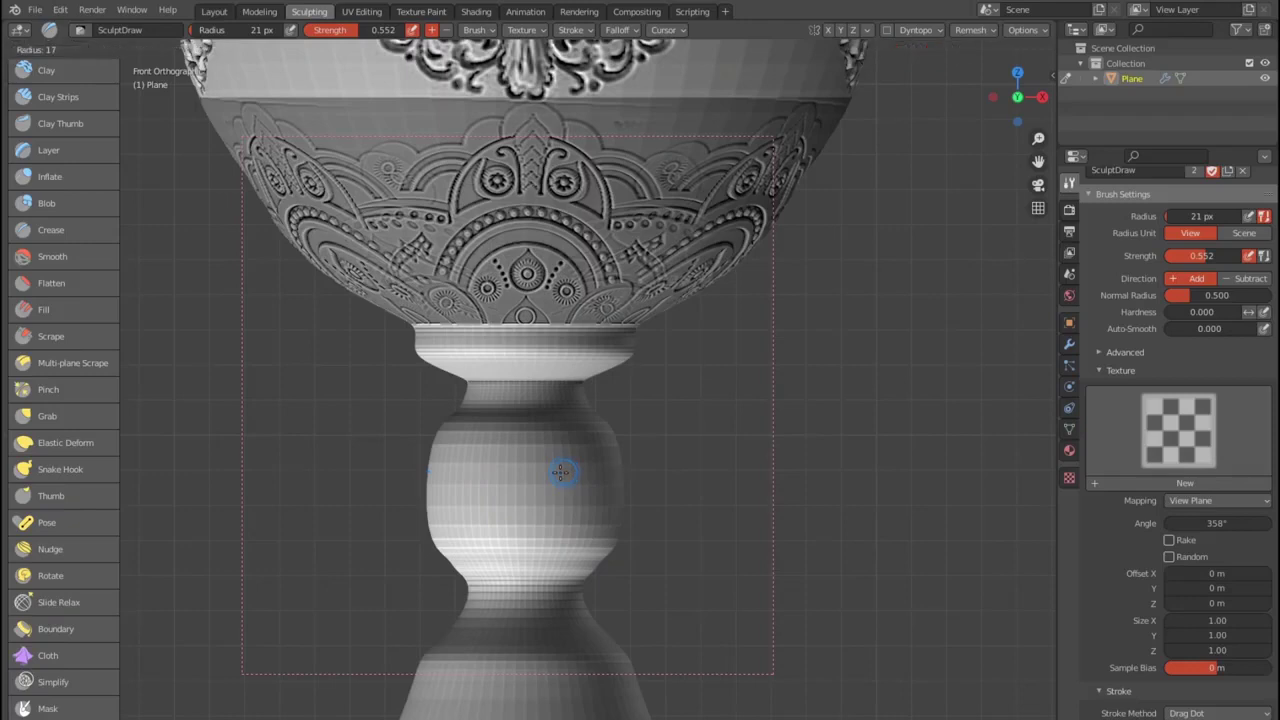
{"action": "left_click", "coordinate": [553, 468]}
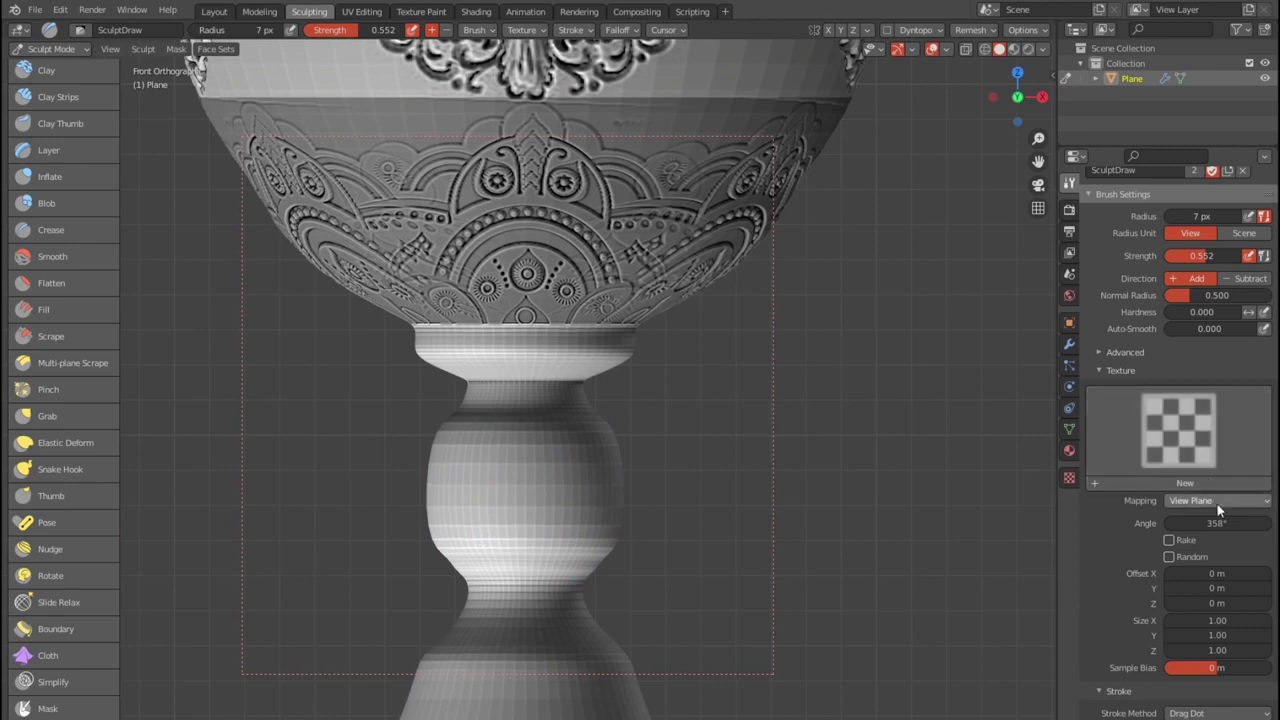
- Switch the Stroke Method to Dots and try test strokes on the stem, undoing one
{"action": "scroll", "coordinate": [1218, 510], "scroll_direction": "down", "scroll_amount": 5}
{"action": "left_click", "coordinate": [1224, 531]}
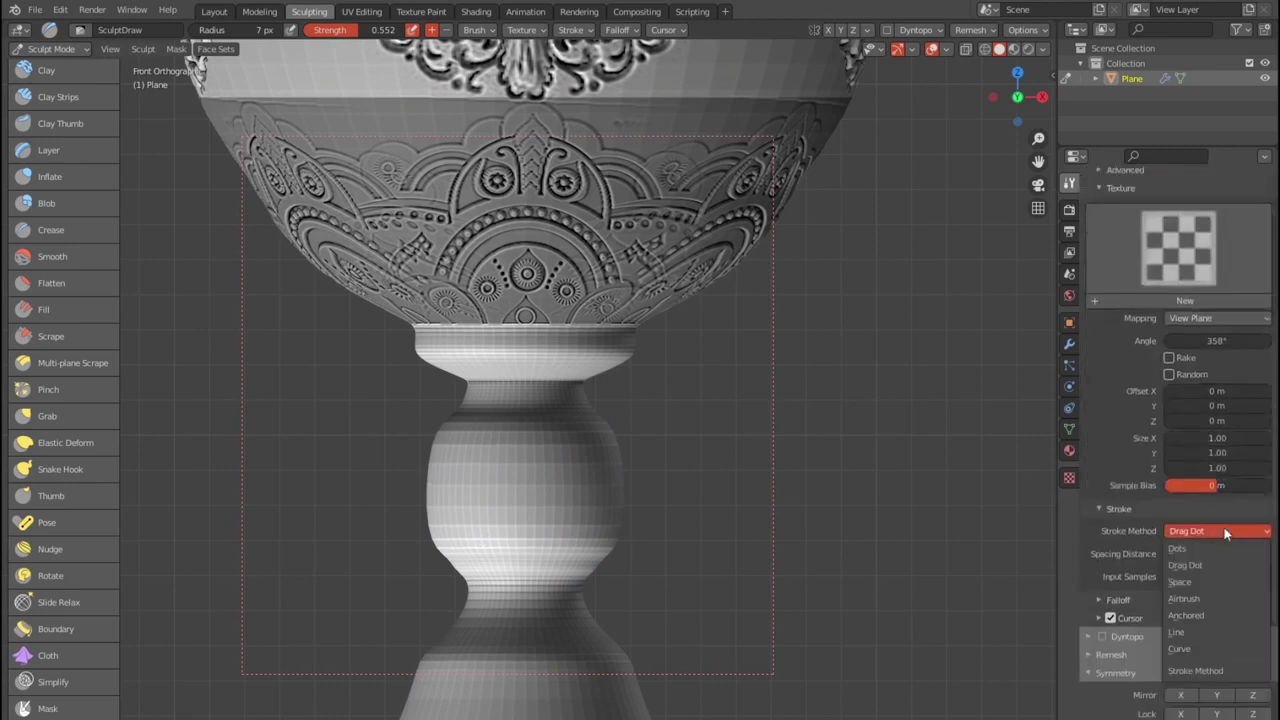
{"action": "left_click", "coordinate": [1224, 548]}
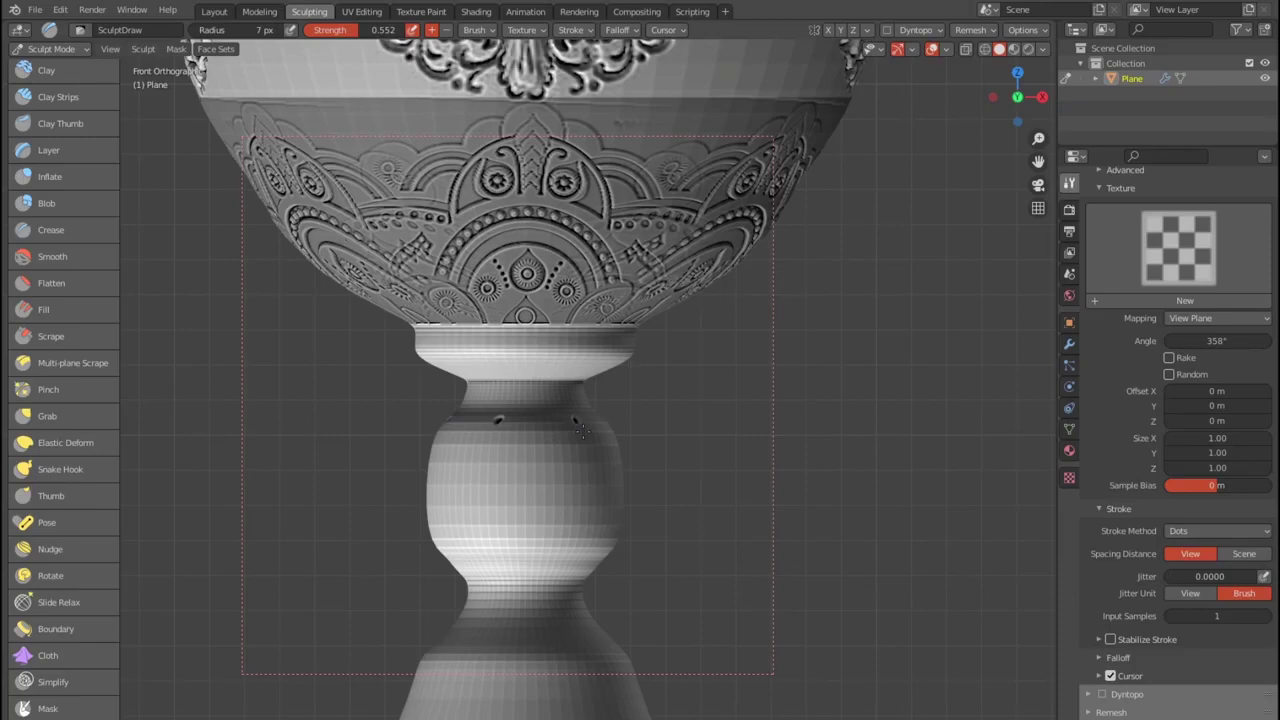
{"action": "left_click_drag", "start_coordinate": [594, 480], "coordinate": [580, 565]}
{"action": "key", "text": "ctrl+z"}
{"action": "left_click_drag", "start_coordinate": [580, 428], "coordinate": [490, 525]}
- Undo the dotted test strokes and switch the Stroke Method to Space
{"action": "key", "text": "ctrl+z"}
{"action": "left_click_drag", "start_coordinate": [499, 443], "coordinate": [555, 535]}
{"action": "key", "text": "ctrl+z"}
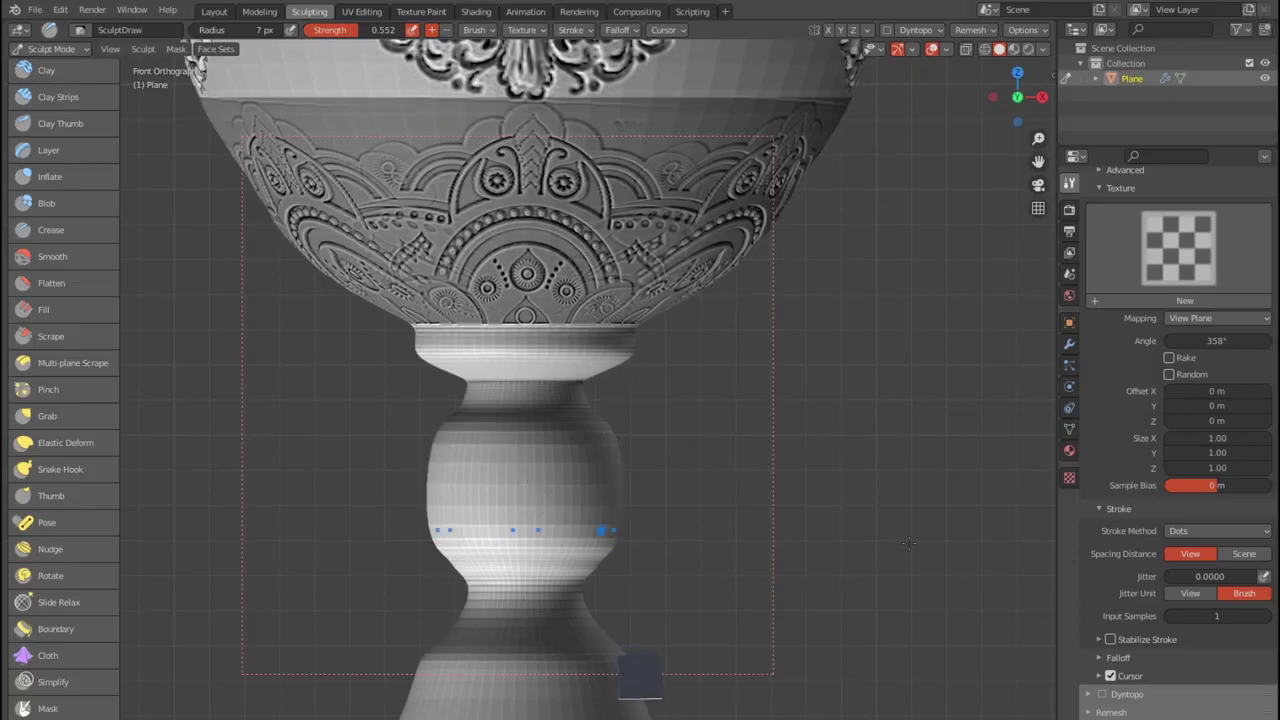
{"action": "left_click", "coordinate": [1232, 531]}
{"action": "left_click", "coordinate": [1183, 582]}
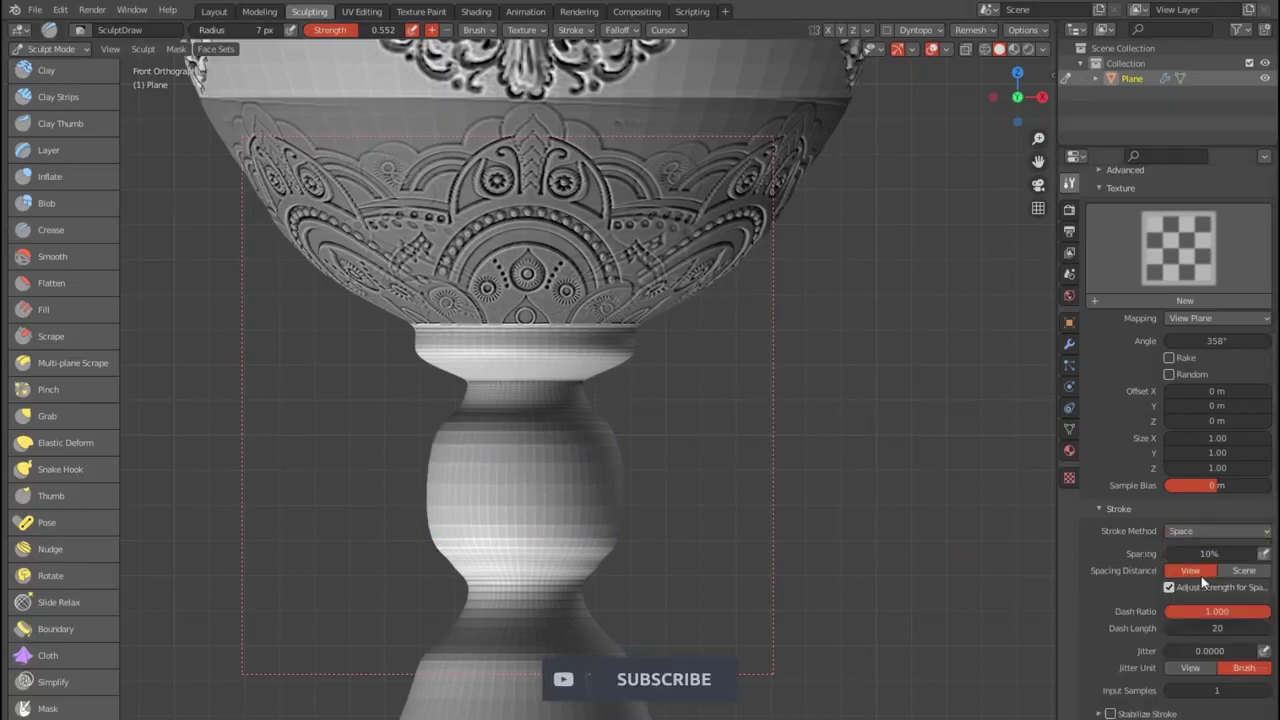
{"action": "left_click_drag", "start_coordinate": [554, 497], "coordinate": [565, 548]}
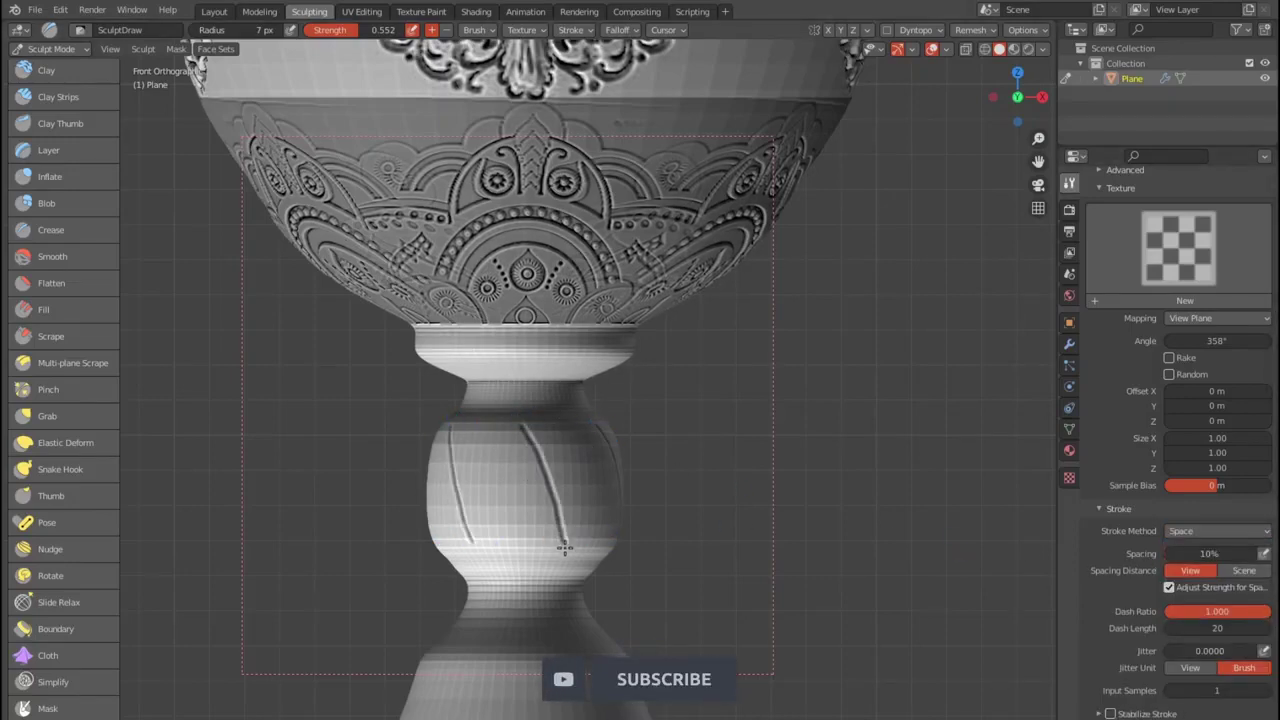
{"action": "key", "text": "ctrl+z"}
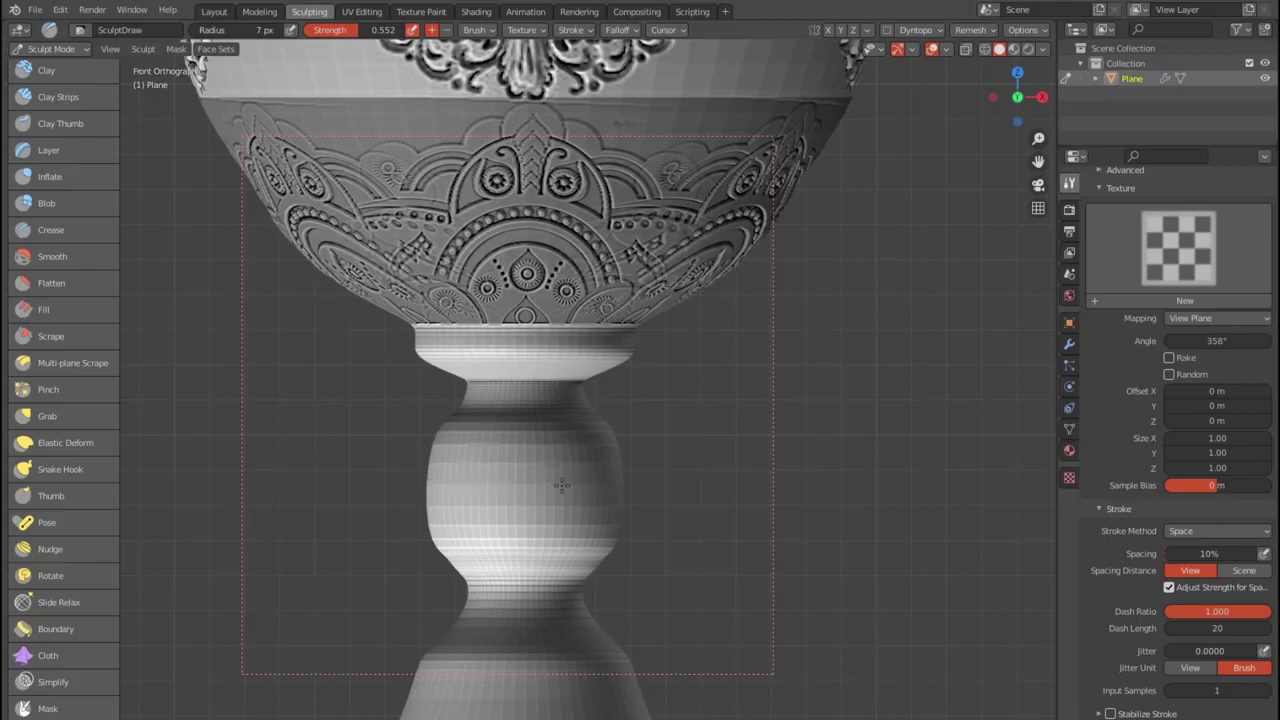
- Carve three horizontal grooves across the stem bulb and lower stem, then orbit around
{"action": "left_click_drag", "start_coordinate": [549, 485], "coordinate": [620, 487]}
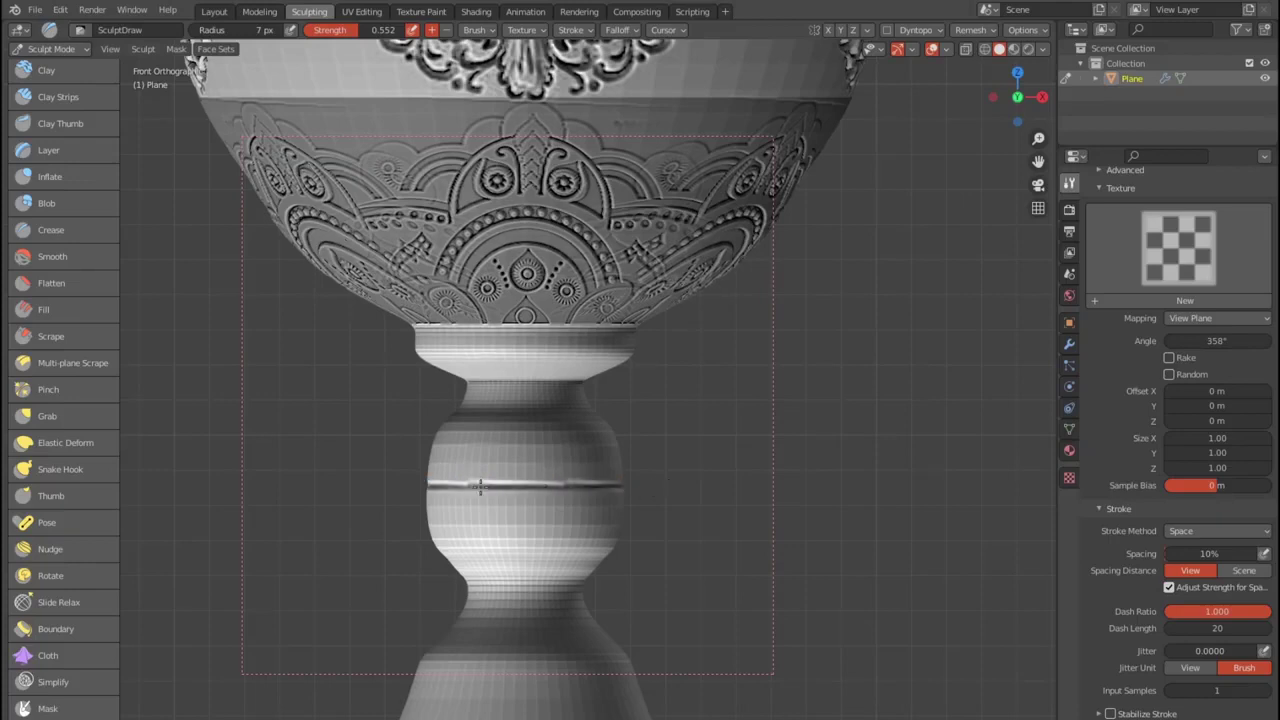
{"action": "left_click_drag", "start_coordinate": [495, 494], "coordinate": [622, 498]}
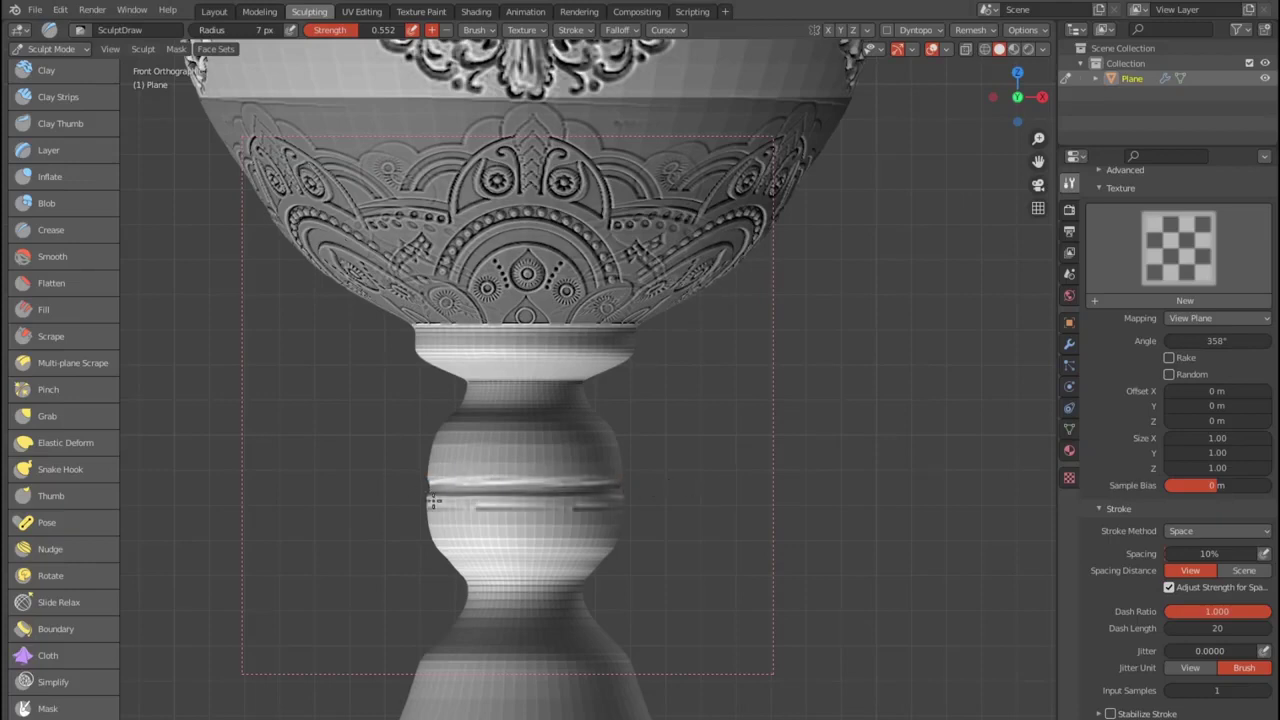
{"action": "mouse_move", "coordinate": [365, 514]}
{"action": "left_mouse_down"}
{"action": "mouse_move", "coordinate": [622, 520]}
{"action": "mouse_move", "coordinate": [430, 540]}
{"action": "mouse_move", "coordinate": [620, 546]}
{"action": "left_mouse_up"}
{"action": "scroll", "coordinate": [618, 436], "scroll_direction": "down", "scroll_amount": 3}
{"action": "middle_click_drag", "start_coordinate": [618, 436], "coordinate": [710, 471]}
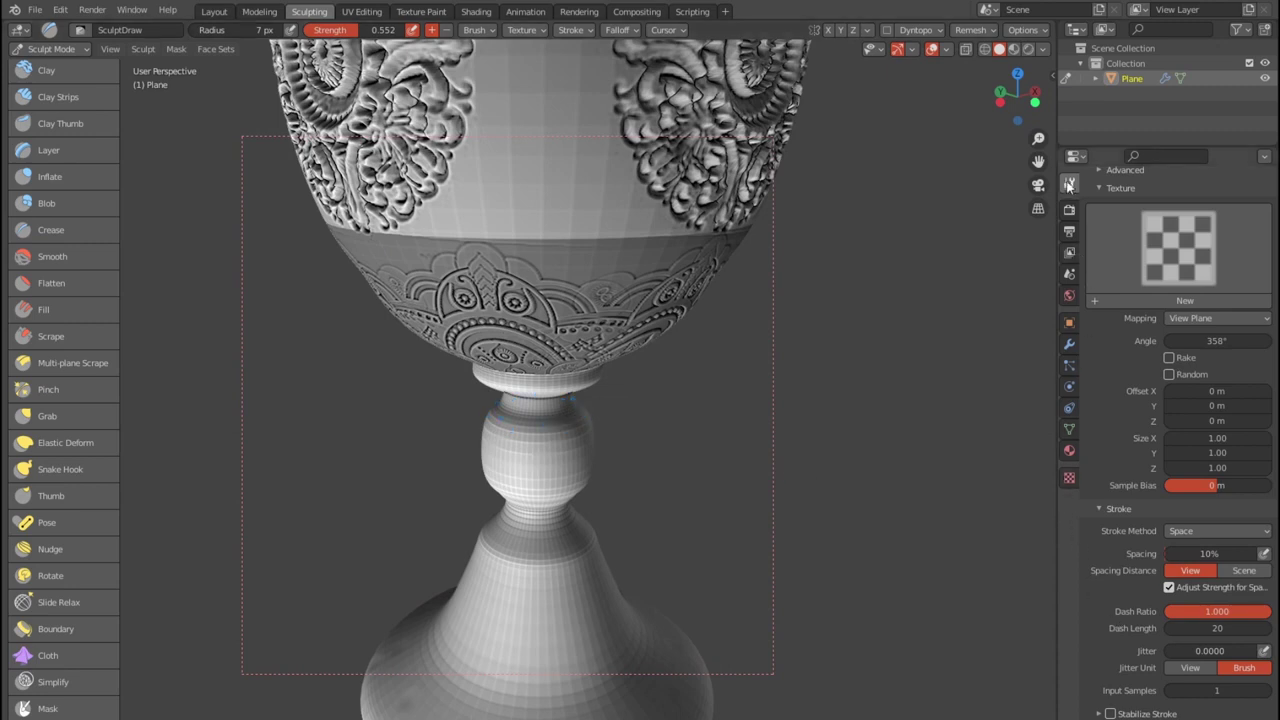
- Set Radial Z symmetry to 12, test grooves down the neck and base, then undo them
{"action": "scroll", "coordinate": [1181, 548], "scroll_direction": "down", "scroll_amount": 4}
{"action": "scroll", "coordinate": [1238, 660], "scroll_direction": "down", "scroll_amount": 4}
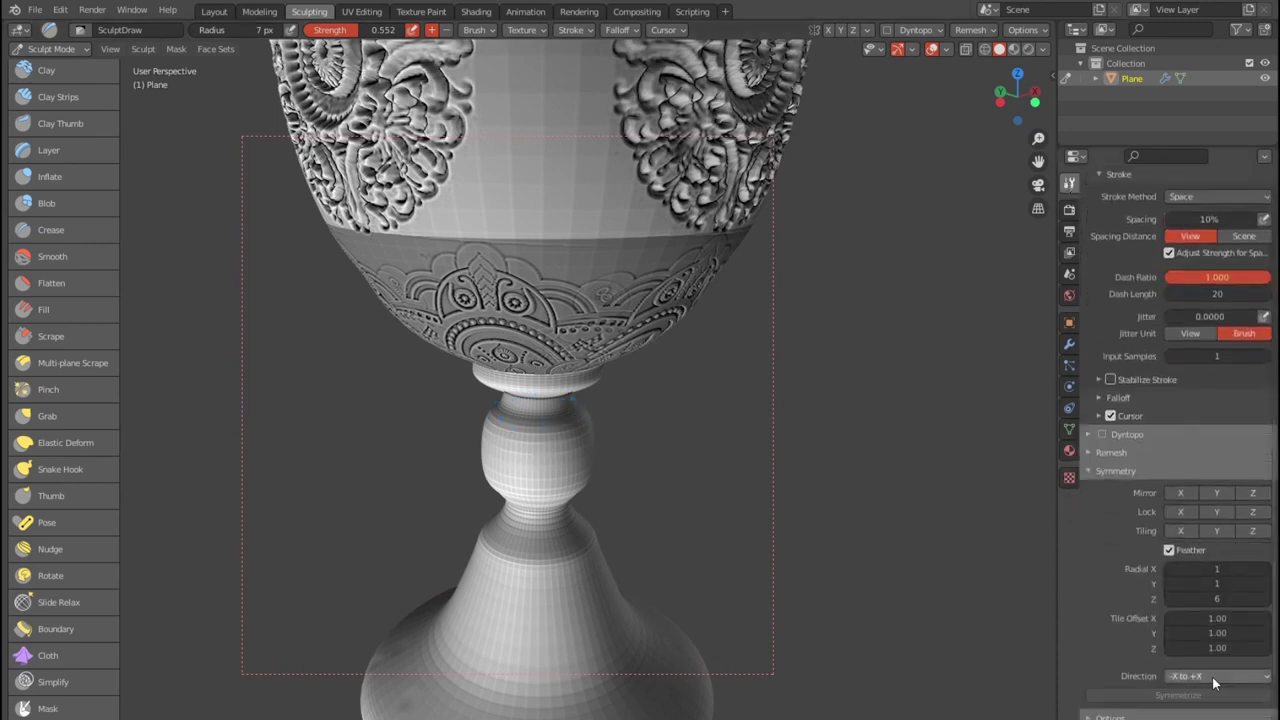
{"action": "scroll", "coordinate": [1225, 600], "scroll_direction": "down", "scroll_amount": 1}
{"action": "left_click", "coordinate": [1222, 588]}
{"action": "type", "text": "6"}
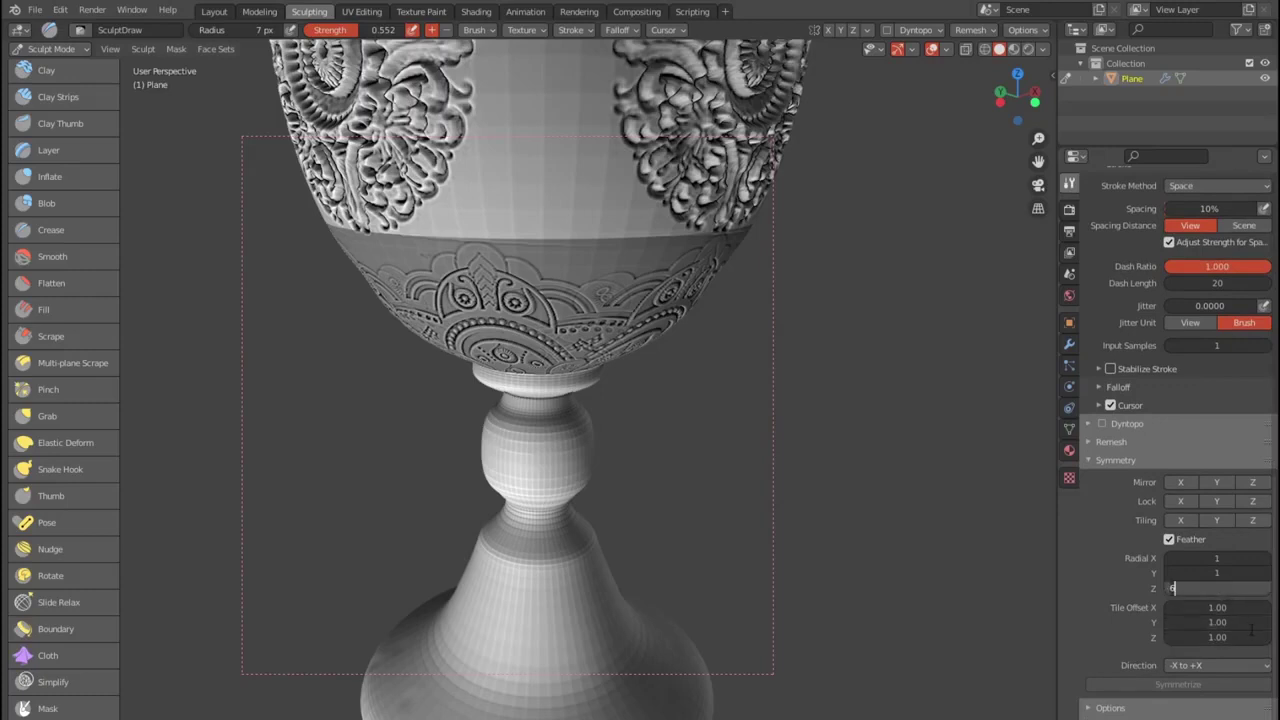
{"action": "type", "text": "2"}
{"action": "key", "text": "Return"}
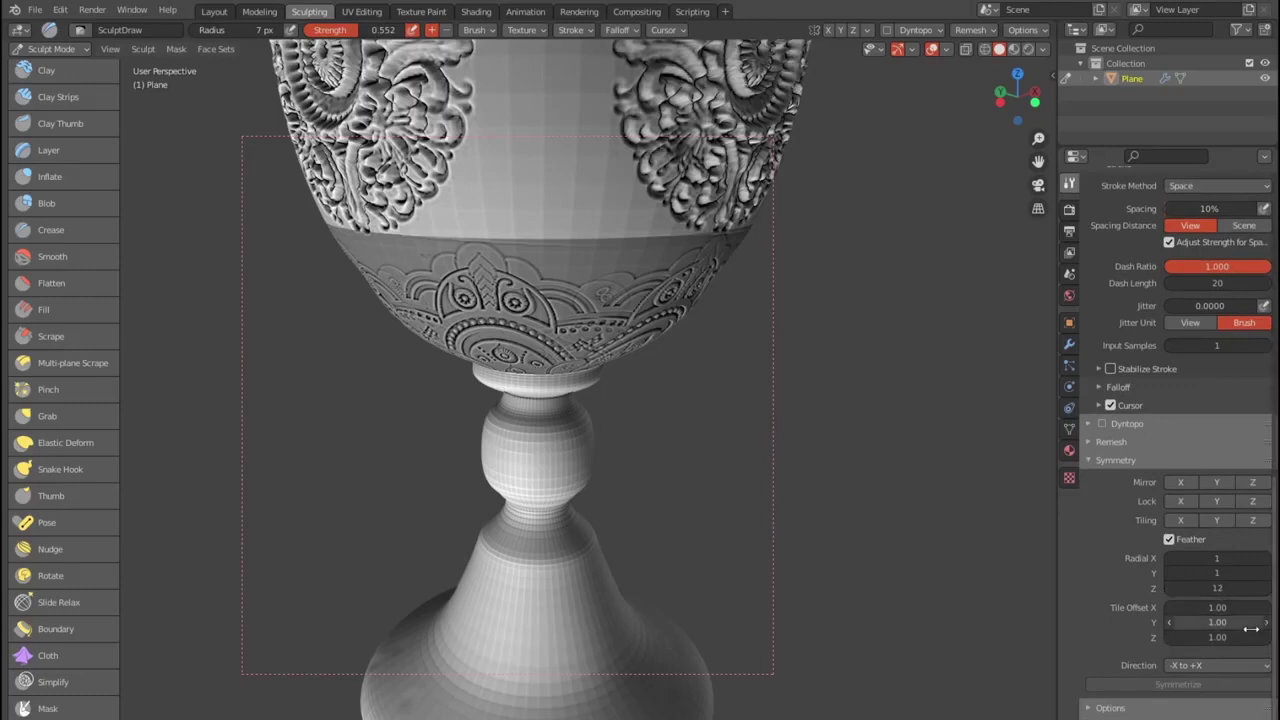
{"action": "mouse_move", "coordinate": [546, 440]}
{"action": "left_mouse_down"}
{"action": "mouse_move", "coordinate": [486, 612]}
{"action": "mouse_move", "coordinate": [480, 695]}
{"action": "left_mouse_up"}
{"action": "scroll", "coordinate": [605, 503], "scroll_direction": "down", "scroll_amount": 5}
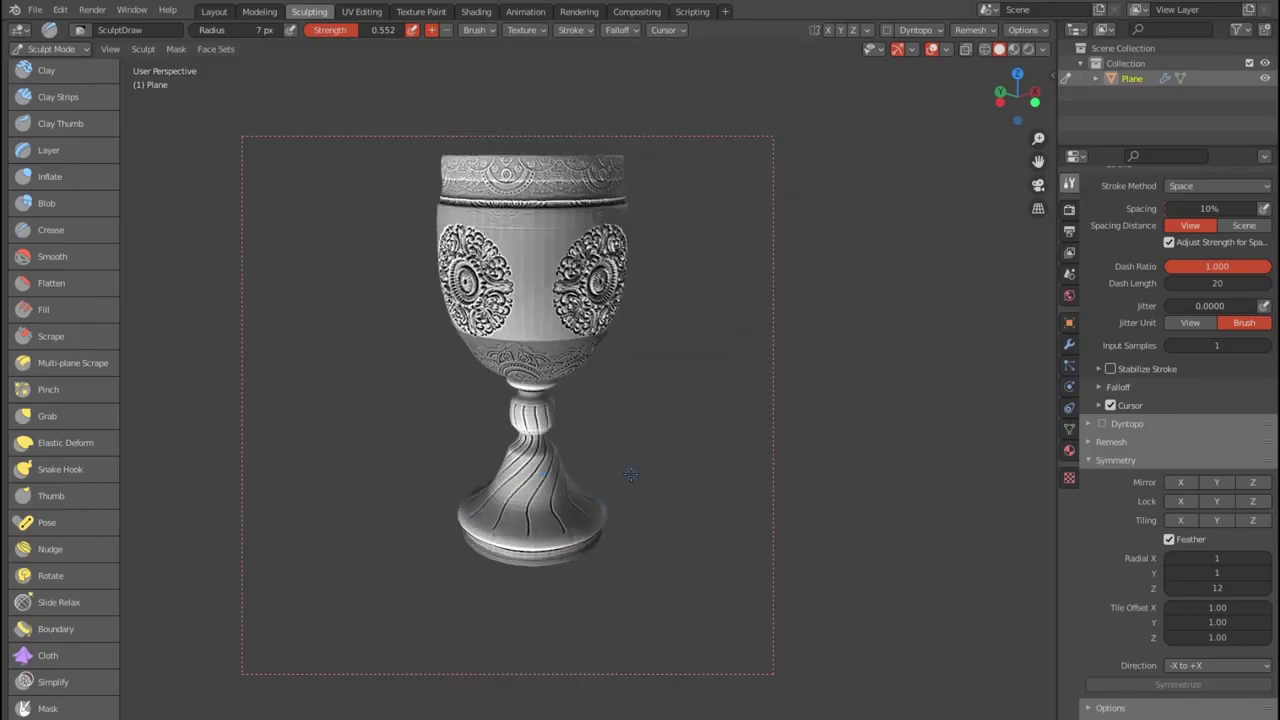
{"action": "key", "text": "ctrl+z"}
{"action": "middle_click_drag", "start_coordinate": [630, 474], "coordinate": [650, 454]}
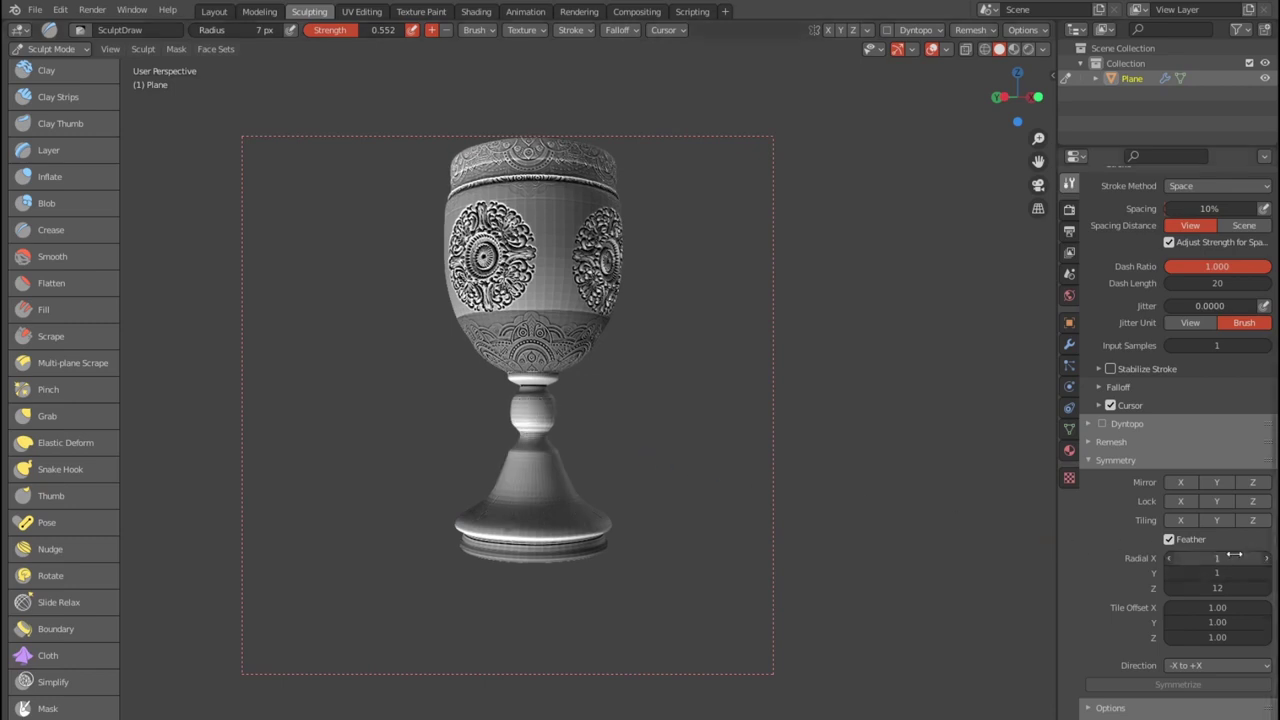
- Raise Radial Z symmetry to 24 and trial grooves around the conical foot, then undo them
{"action": "left_click", "coordinate": [1219, 590]}
{"action": "key", "text": "BackSpace"}
{"action": "key", "text": "BackSpace"}
{"action": "type", "text": "24"}
{"action": "key", "text": "Return"}
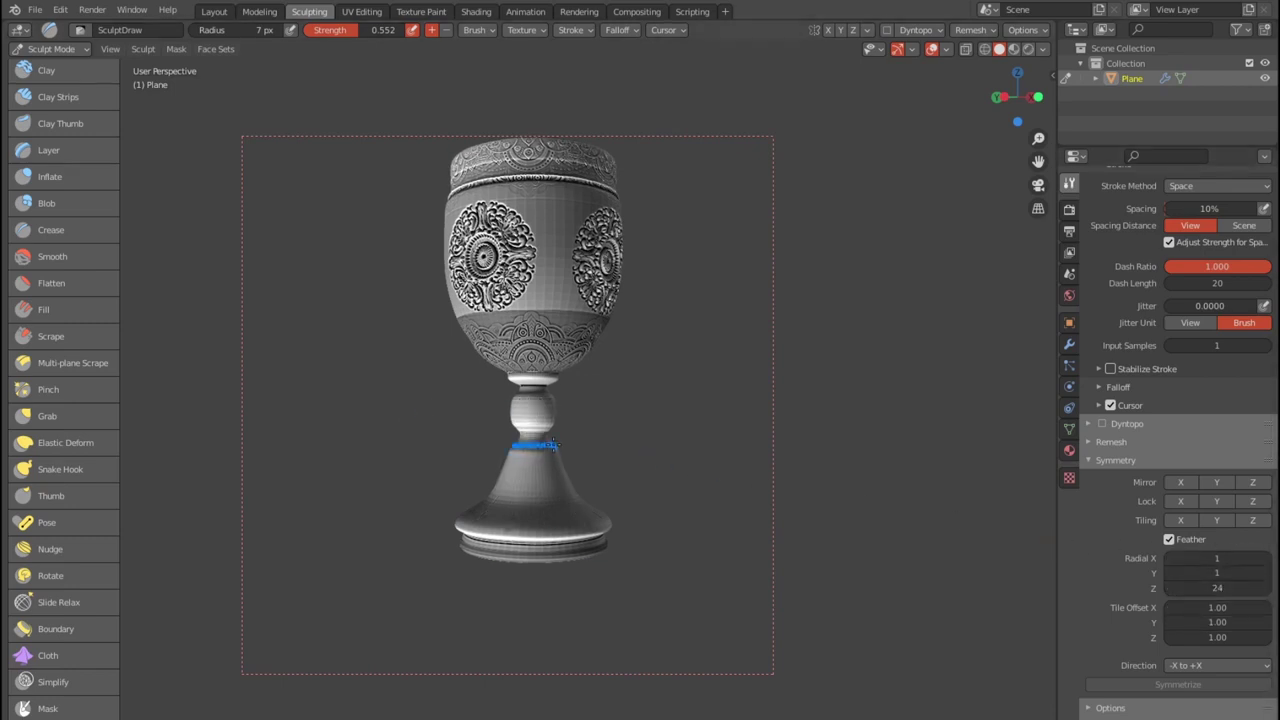
{"action": "left_click_drag", "start_coordinate": [533, 443], "coordinate": [560, 528]}
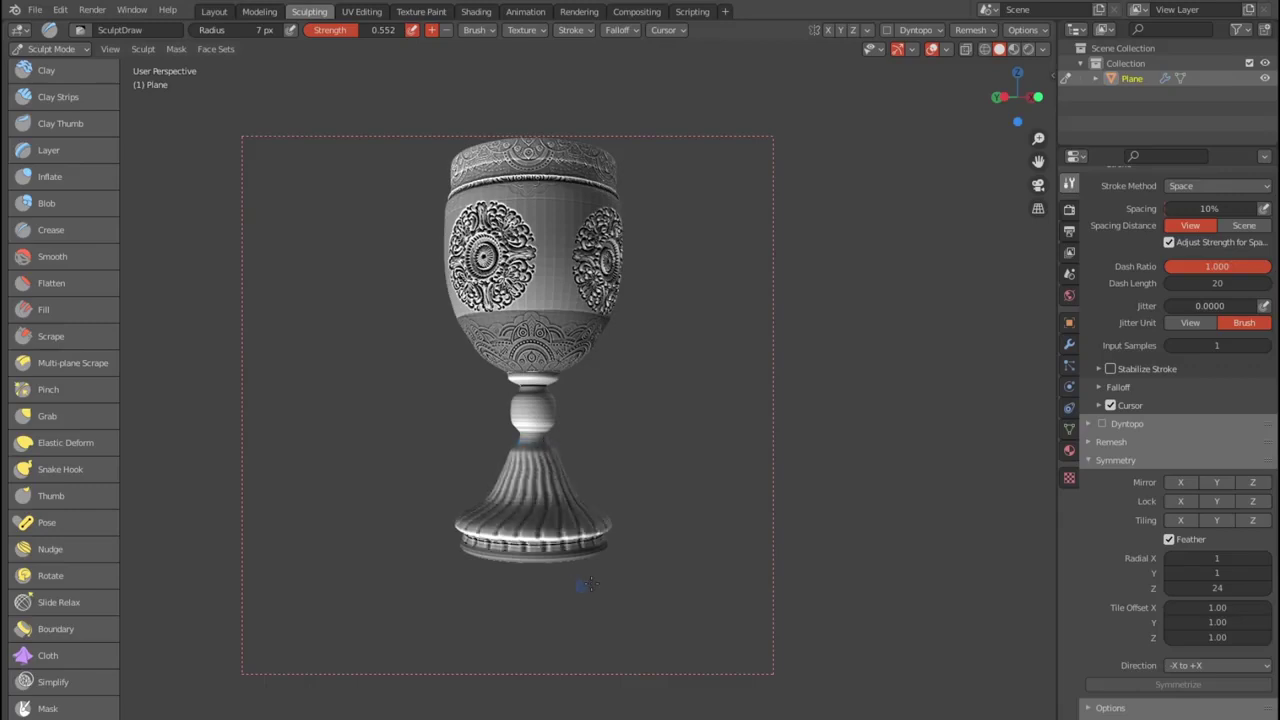
{"action": "scroll", "coordinate": [580, 580], "scroll_direction": "up", "scroll_amount": 4}
{"action": "key", "text": "ctrl+z"}
- Stamp a thin ring on the stem and test more foot grooves, undoing the foot strokes
{"action": "left_click", "coordinate": [568, 529]}
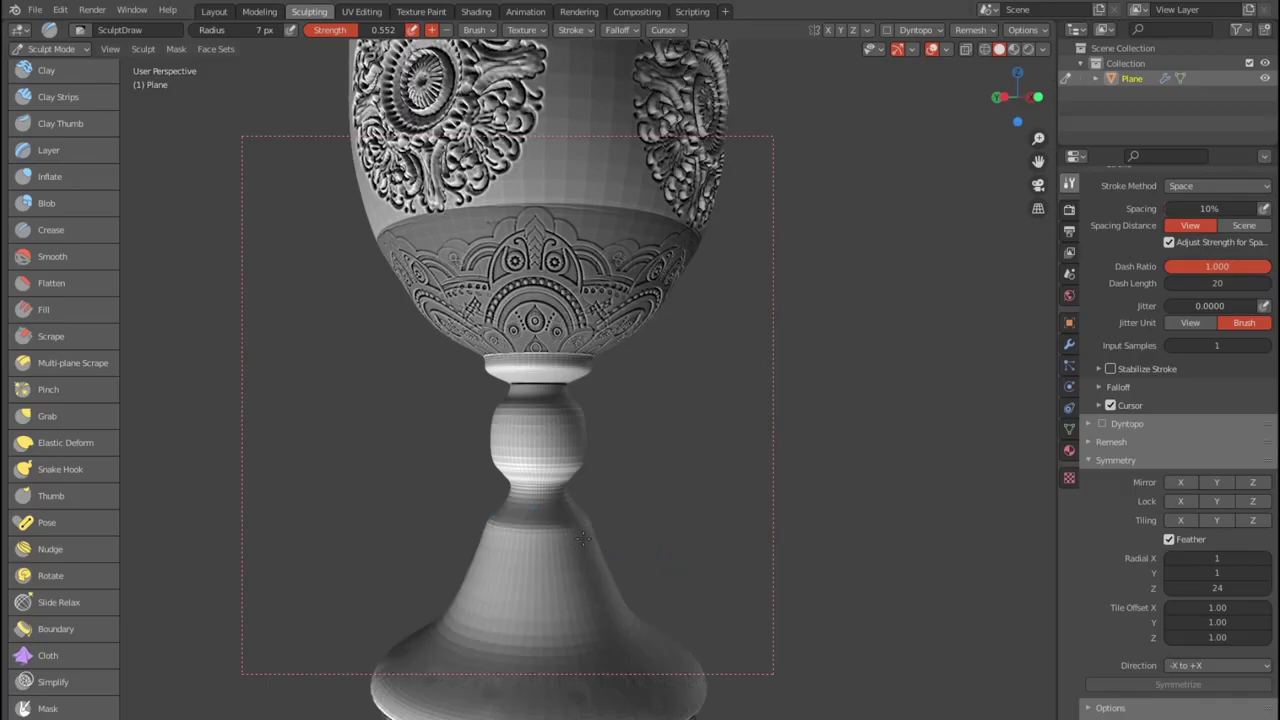
{"action": "mouse_move", "coordinate": [579, 519]}
{"action": "left_mouse_down"}
{"action": "mouse_move", "coordinate": [566, 682]}
{"action": "mouse_move", "coordinate": [547, 695]}
{"action": "left_mouse_up"}
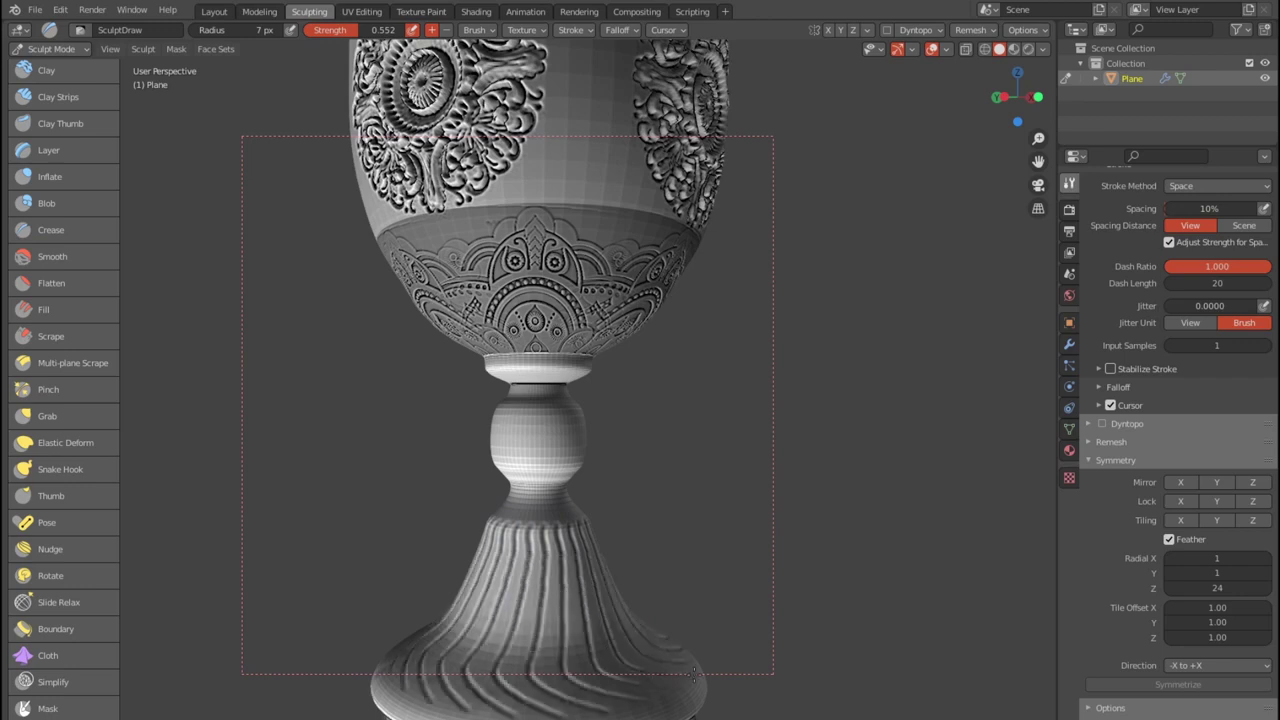
{"action": "key", "text": "ctrl+z"}
{"action": "key", "text": "ctrl+z"}
{"action": "key", "text": "ctrl+z"}
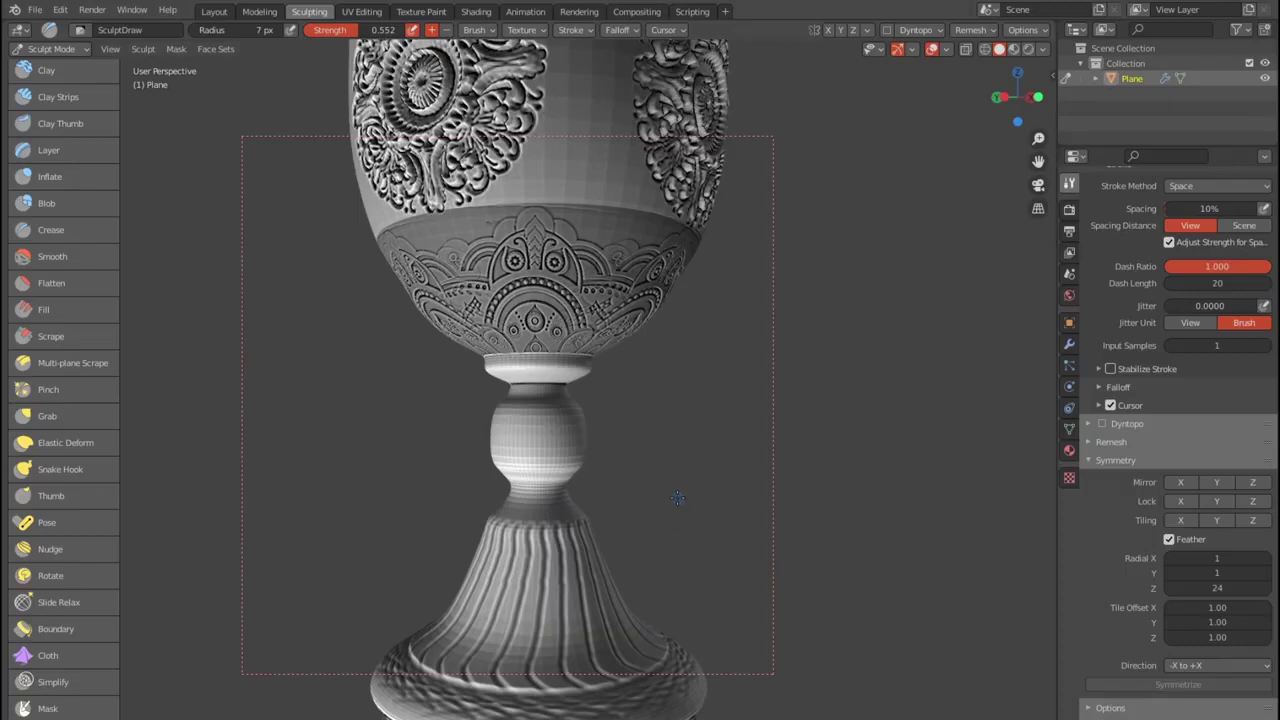
{"action": "scroll", "coordinate": [677, 497], "scroll_direction": "down", "scroll_amount": 1}
{"action": "scroll", "coordinate": [672, 475], "scroll_direction": "down", "scroll_amount": 2}
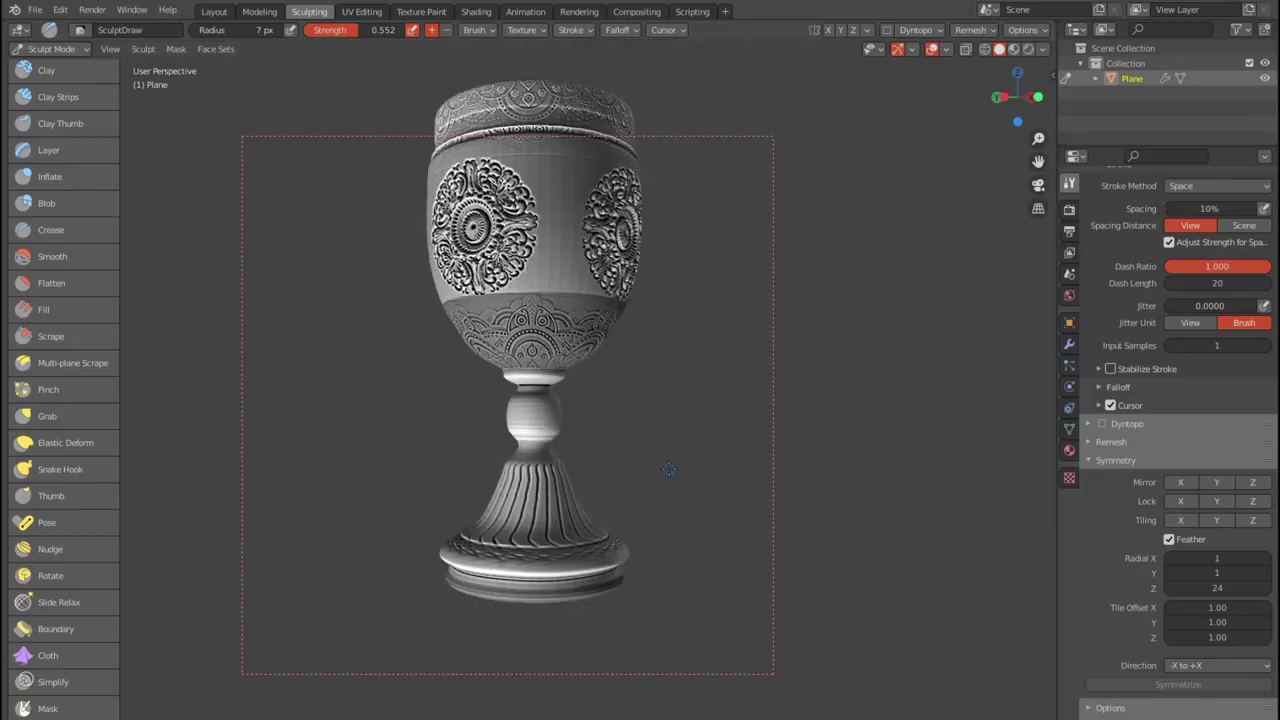
{"action": "scroll", "coordinate": [668, 469], "scroll_direction": "up", "scroll_amount": 2}
{"action": "middle_click_drag", "start_coordinate": [668, 469], "coordinate": [637, 484]}
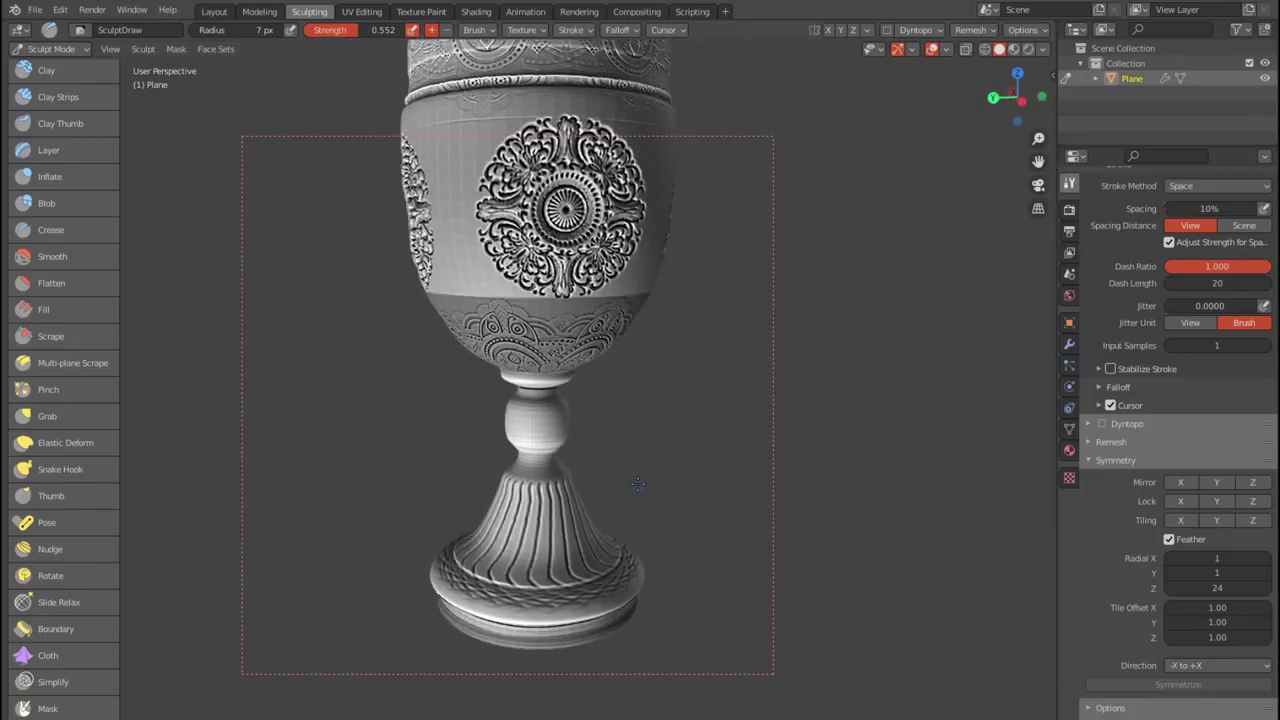
{"action": "scroll", "coordinate": [637, 484], "scroll_direction": "up", "scroll_amount": 1}
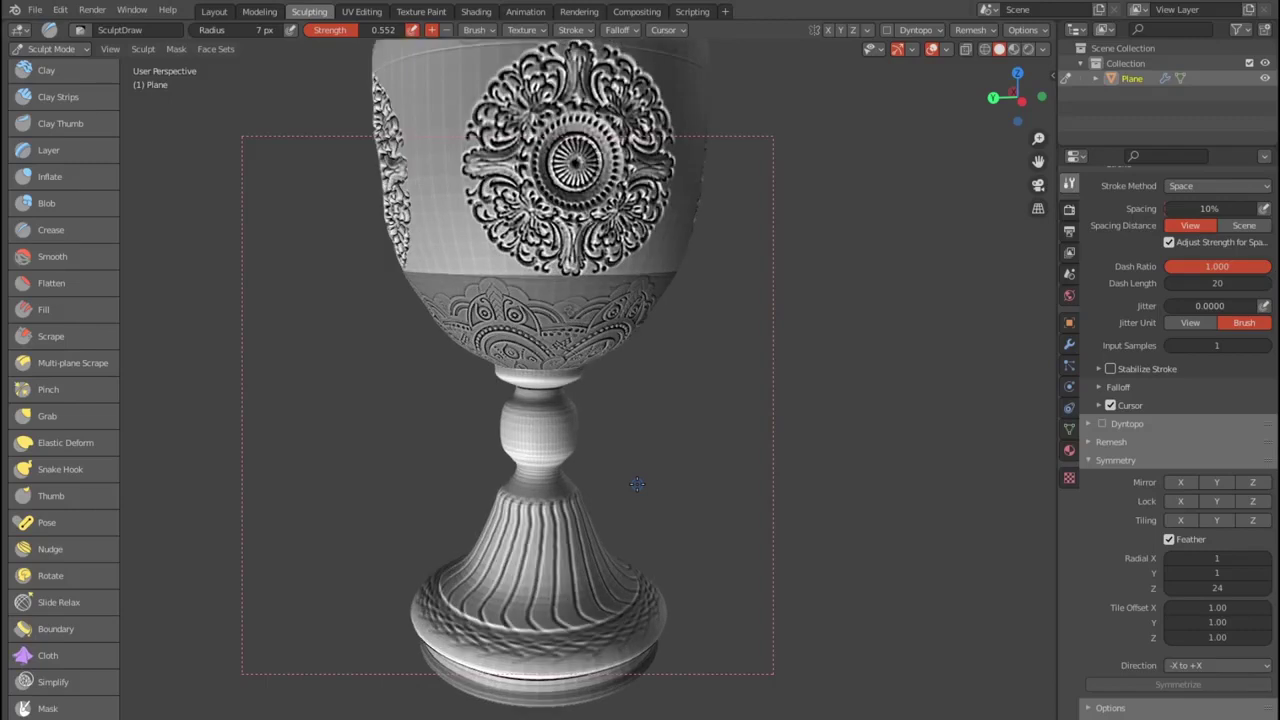
{"action": "key", "text": "ctrl+z"}
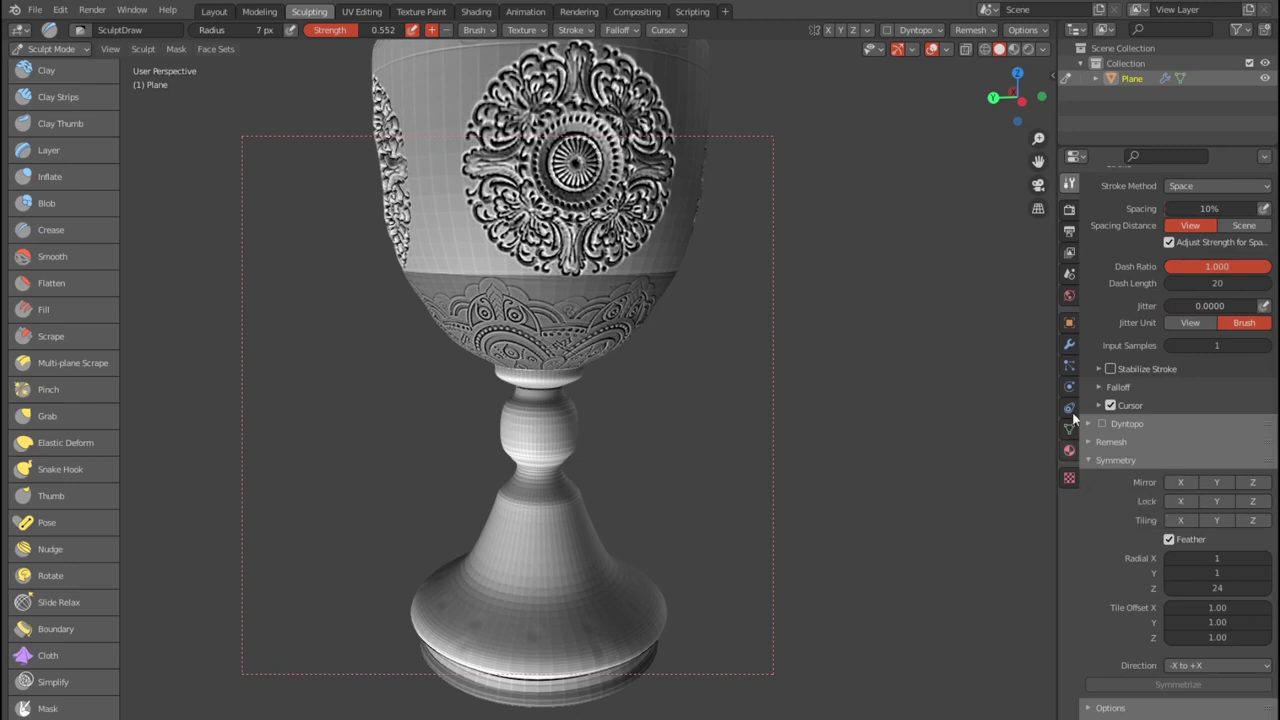
- Set Radial Z symmetry to 60
{"action": "scroll", "coordinate": [1249, 477], "scroll_direction": "up", "scroll_amount": 5}
{"action": "scroll", "coordinate": [1249, 477], "scroll_direction": "down", "scroll_amount": 5}
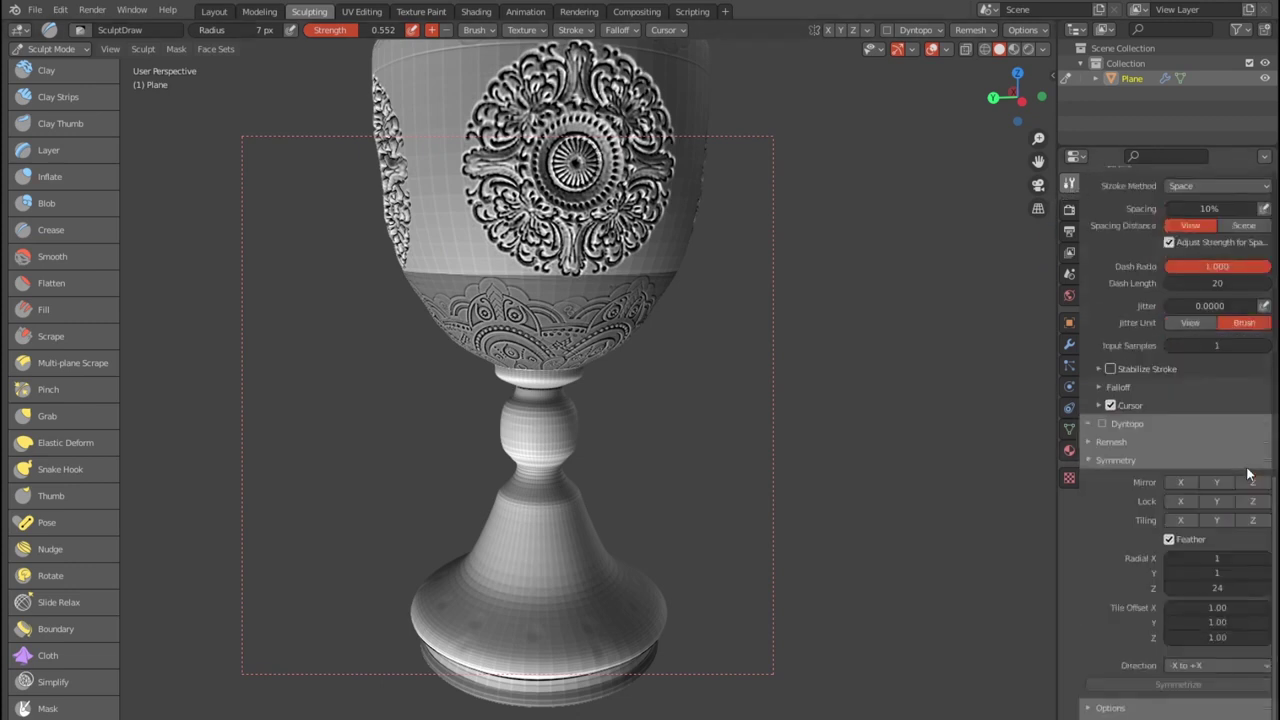
{"action": "left_click", "coordinate": [1222, 588]}
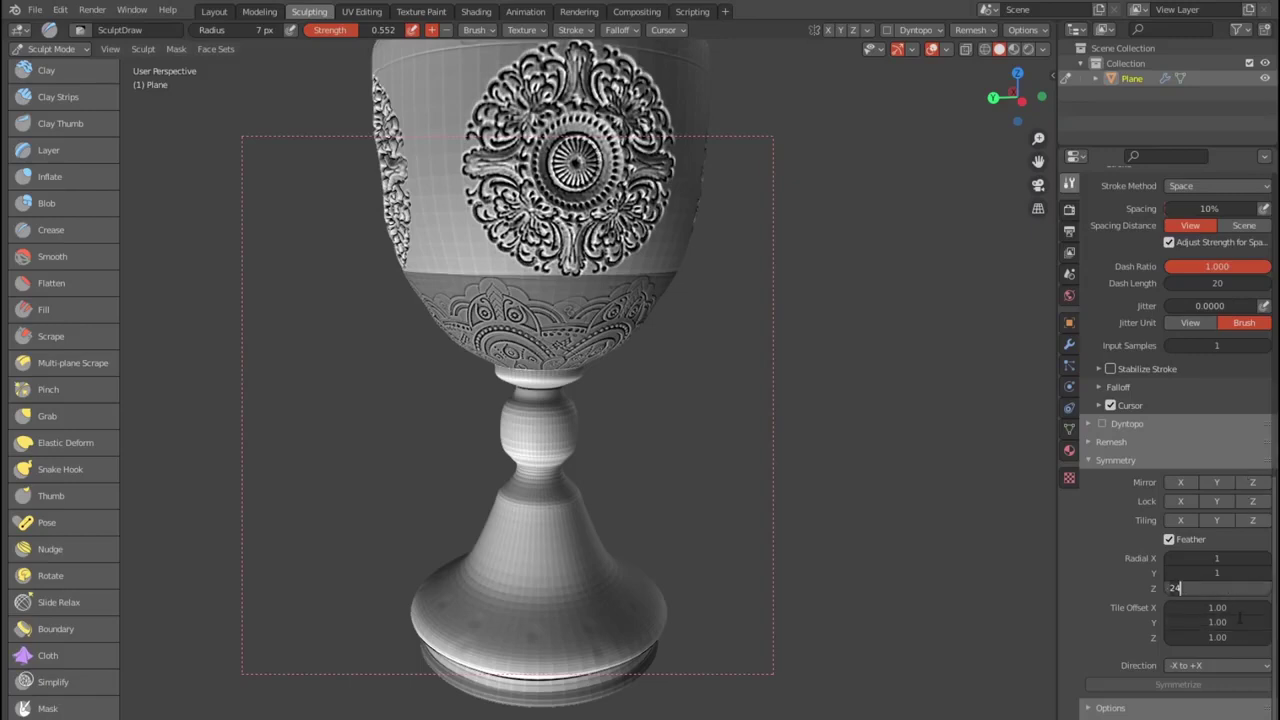
{"action": "type", "text": "60"}
{"action": "key", "text": "Return"}
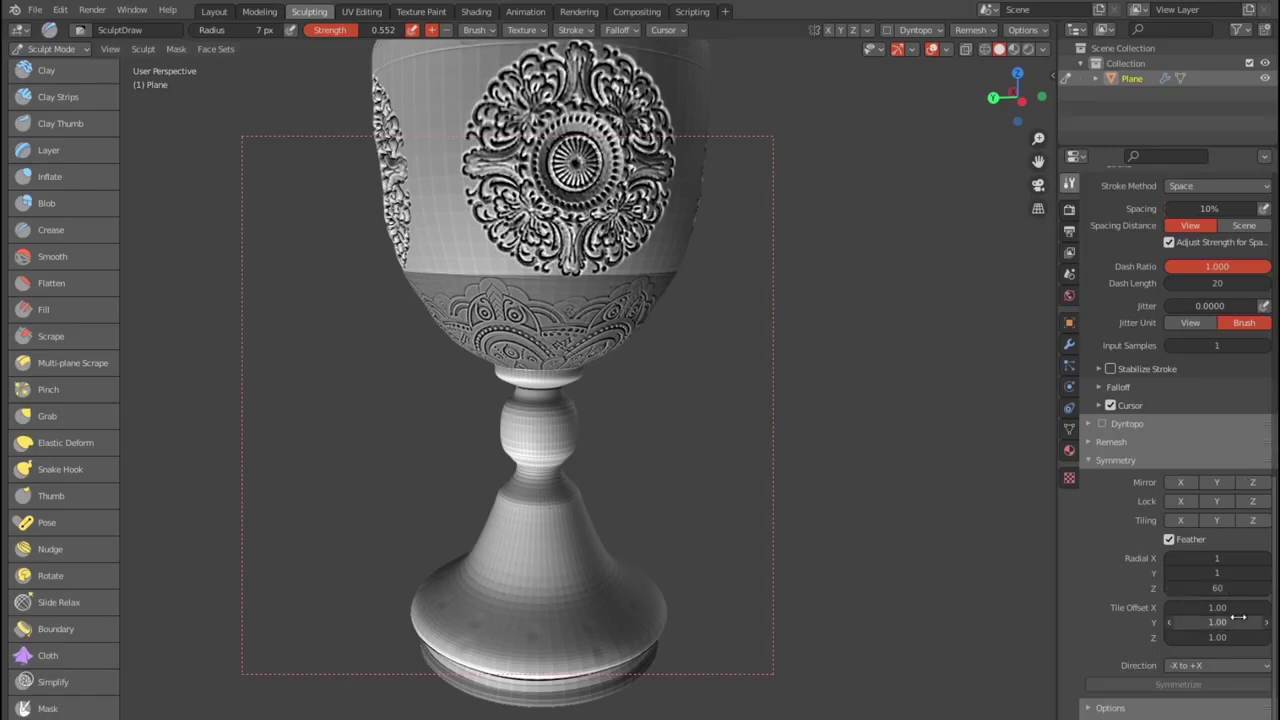
- Sculpt ring grooves on the stem and ribbed bands on the bulb and stem top
{"action": "left_click_drag", "start_coordinate": [577, 507], "coordinate": [575, 615]}
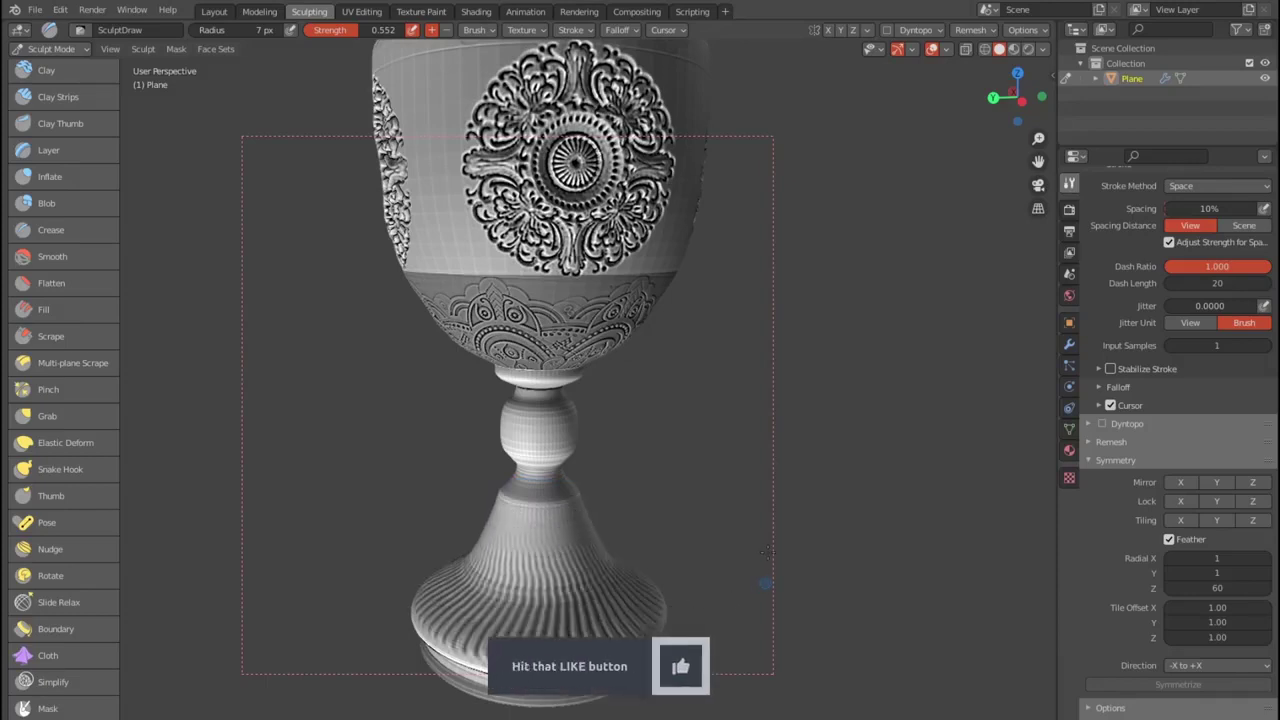
{"action": "scroll", "coordinate": [713, 520], "scroll_direction": "up", "scroll_amount": 1}
{"action": "scroll", "coordinate": [700, 520], "scroll_direction": "up", "scroll_amount": 1}
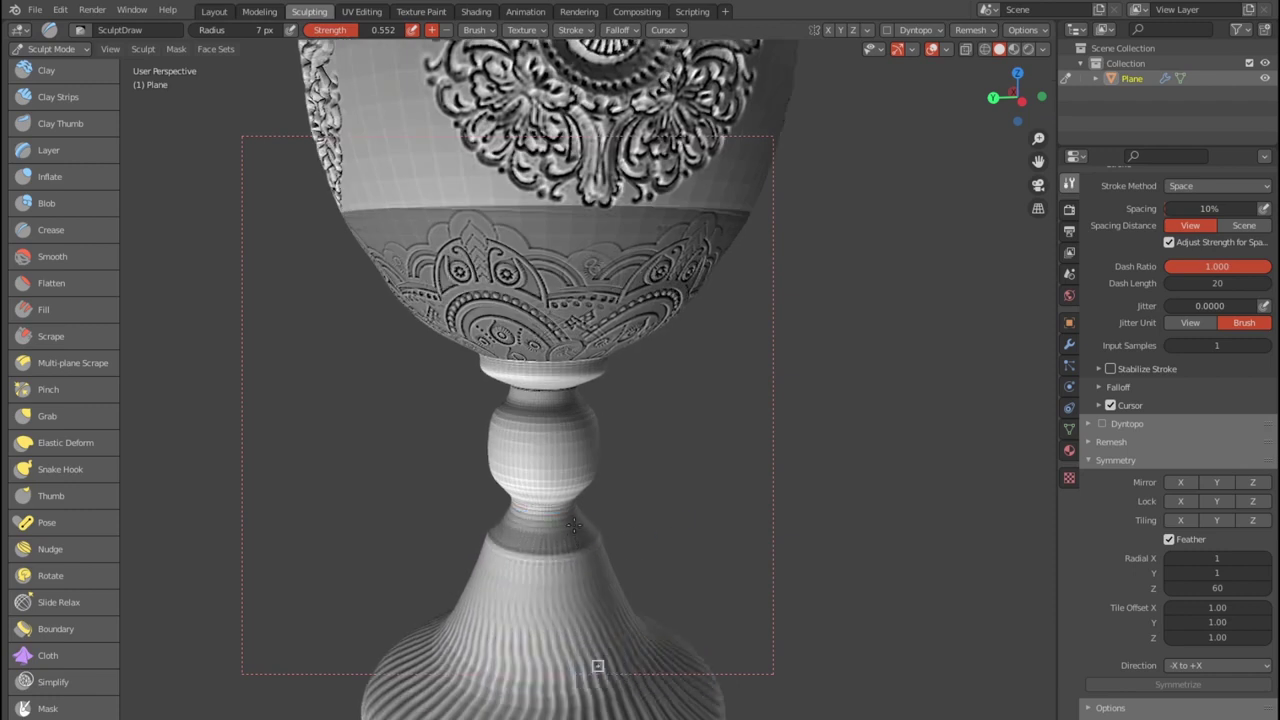
{"action": "left_click_drag", "start_coordinate": [580, 537], "coordinate": [588, 530]}
{"action": "mouse_move", "coordinate": [589, 452]}
{"action": "left_mouse_down"}
{"action": "mouse_move", "coordinate": [586, 464]}
{"action": "mouse_move", "coordinate": [585, 440]}
{"action": "left_mouse_up"}
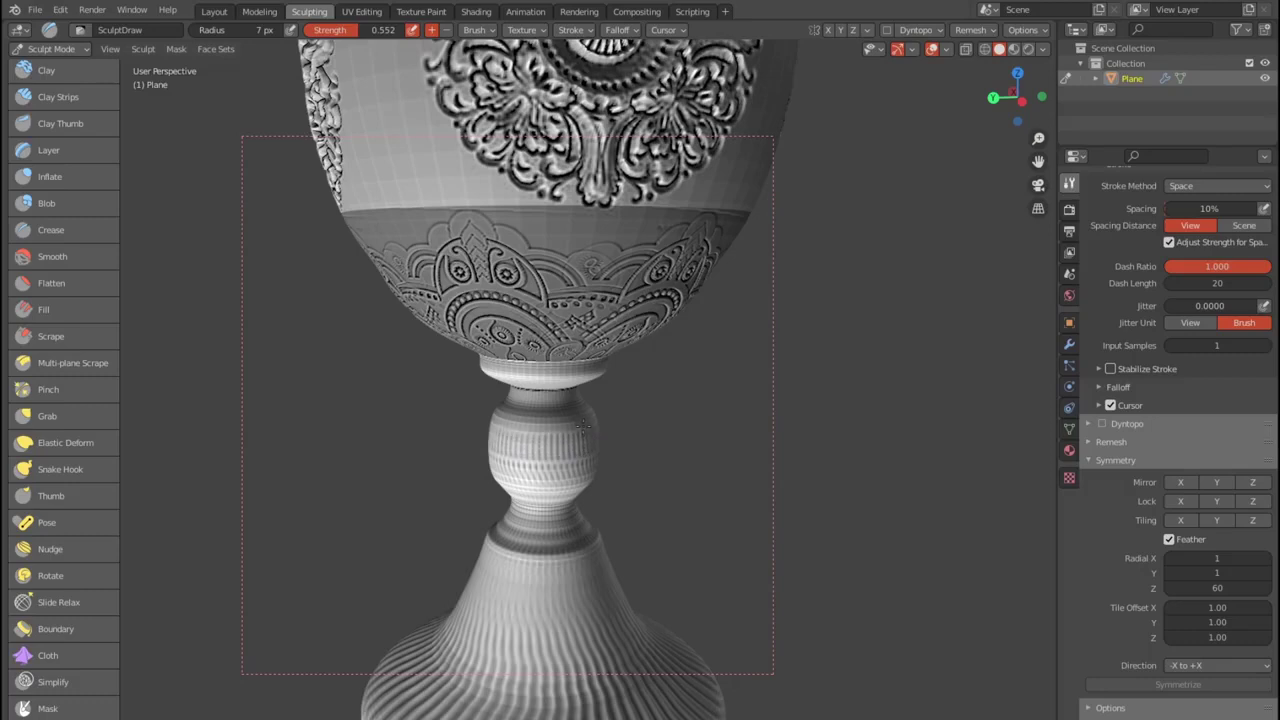
{"action": "left_click_drag", "start_coordinate": [583, 420], "coordinate": [560, 400]}
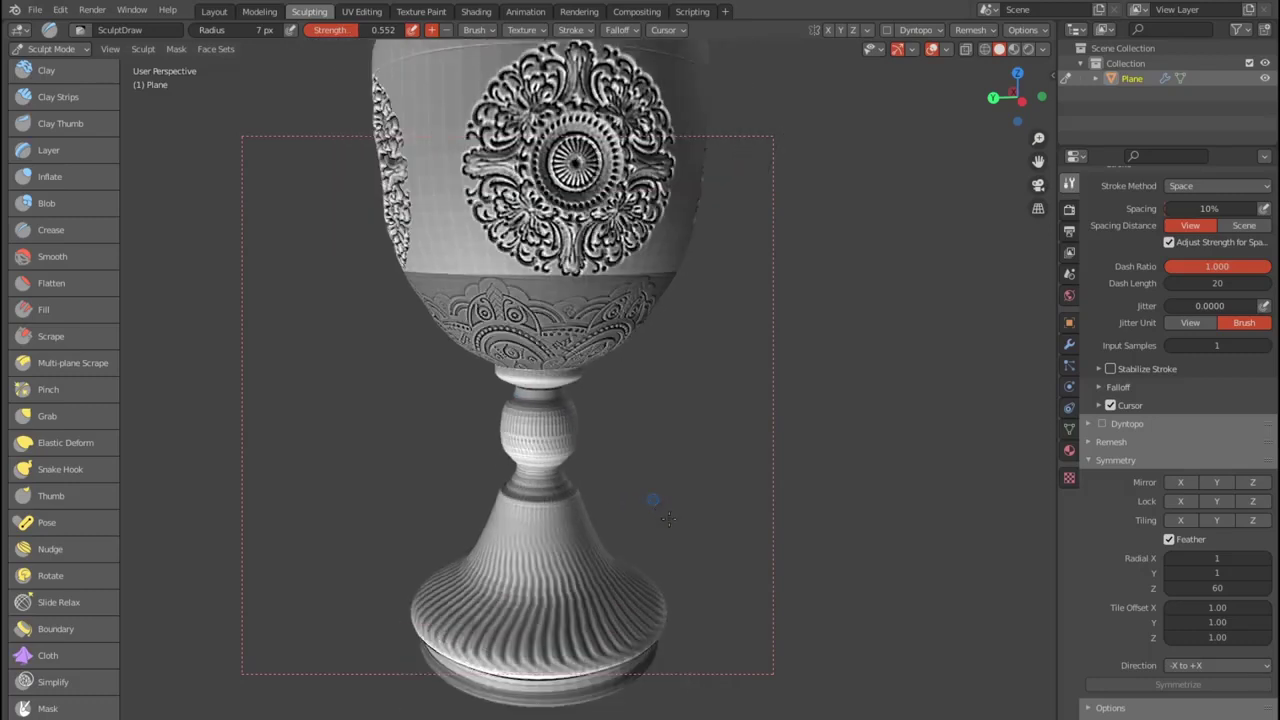
- Sculpt a ribbed ring along the goblet's band seam
{"action": "middle_click_drag", "start_coordinate": [667, 518], "coordinate": [645, 500]}
{"action": "scroll", "coordinate": [630, 489], "scroll_direction": "down", "scroll_amount": 5}
{"action": "scroll", "coordinate": [630, 489], "scroll_direction": "up", "scroll_amount": 1}
{"action": "scroll", "coordinate": [630, 489], "scroll_direction": "up", "scroll_amount": 4}
{"action": "left_click_drag", "start_coordinate": [645, 250], "coordinate": [642, 267]}
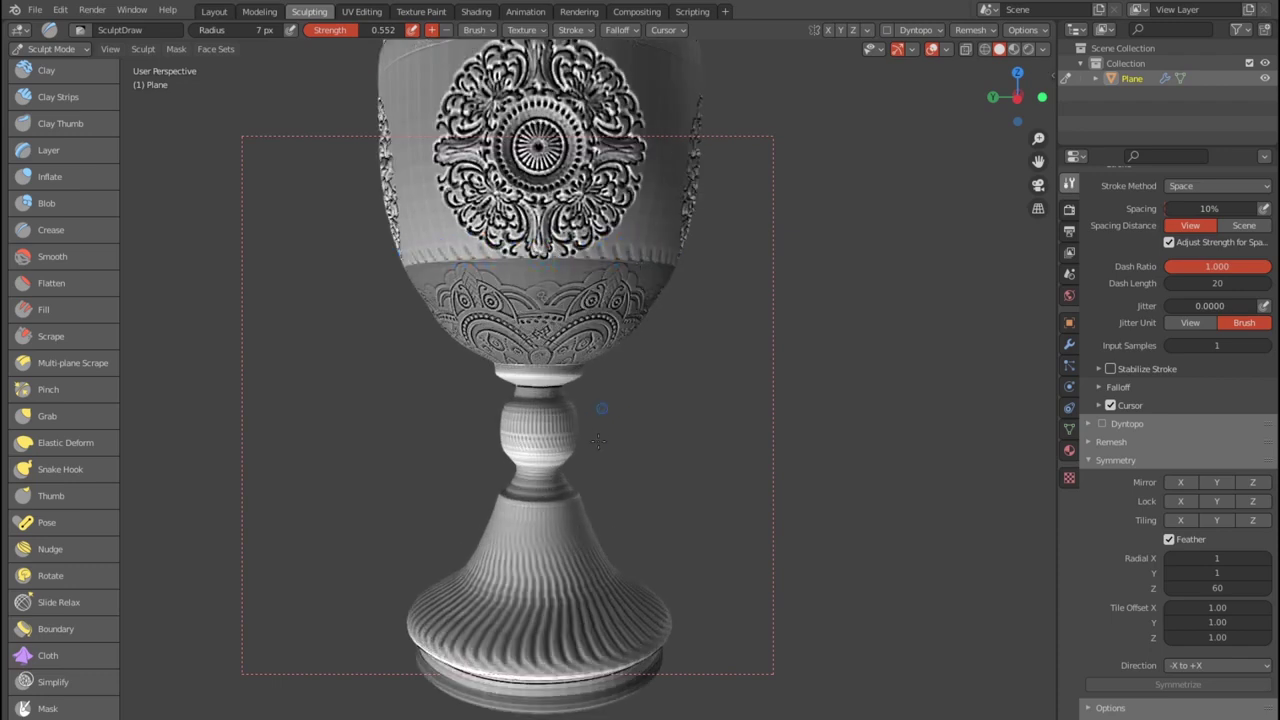
{"action": "middle_click_drag", "start_coordinate": [597, 441], "coordinate": [640, 400]}
{"action": "scroll", "coordinate": [645, 392], "scroll_direction": "up", "scroll_amount": 2}
{"action": "scroll", "coordinate": [652, 384], "scroll_direction": "up", "scroll_amount": 2}
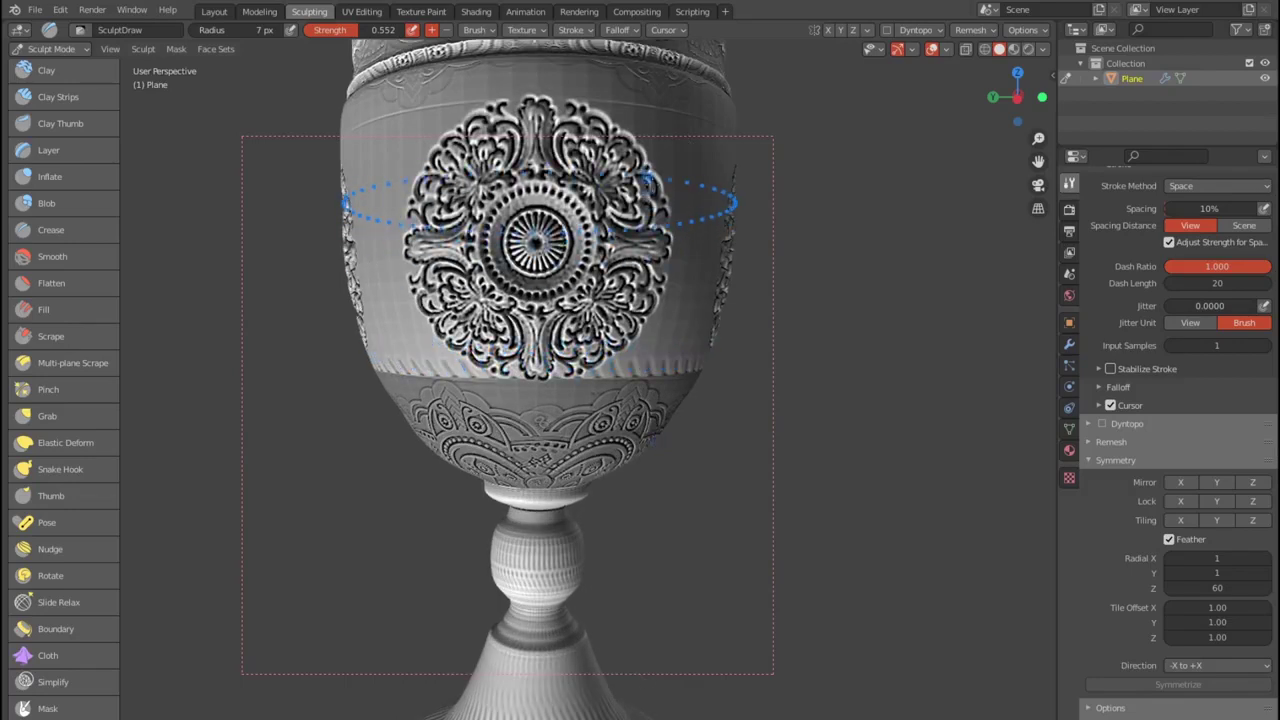
{"action": "key", "text": "KP_1"}
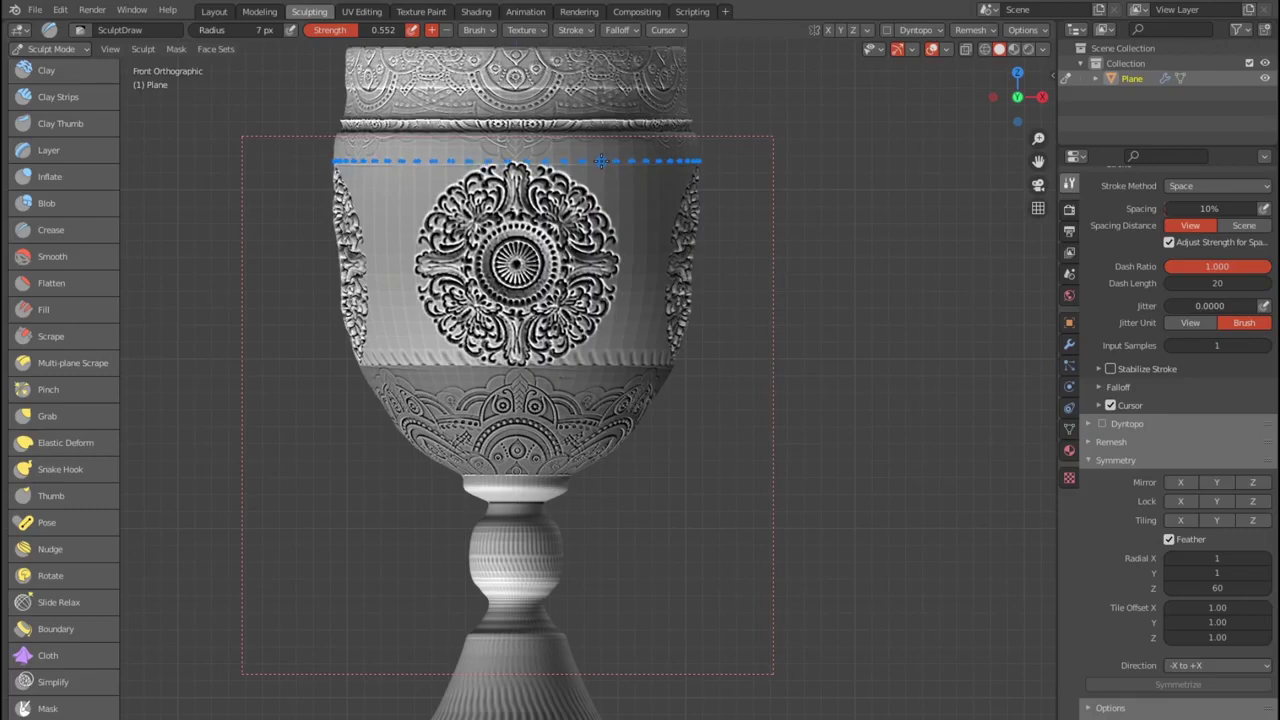
{"action": "key", "text": "ctrl+z"}
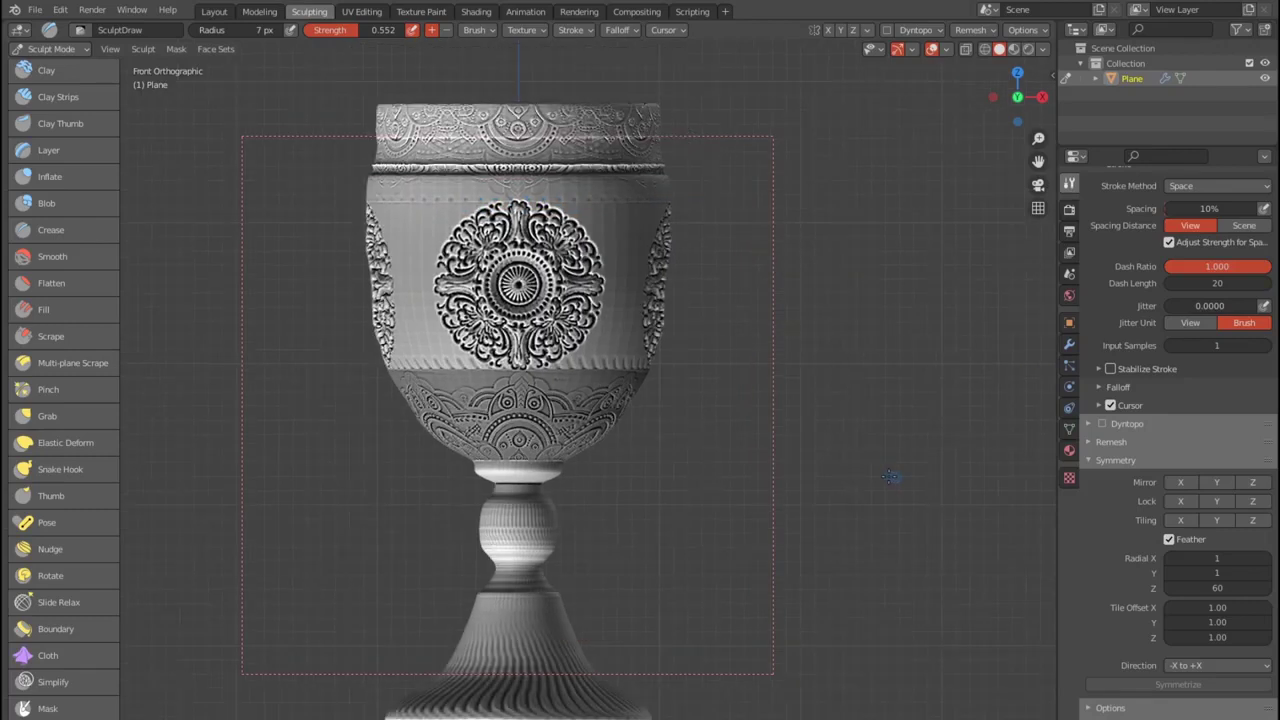
{"action": "mouse_move", "coordinate": [679, 499]}
{"action": "middle_mouse_down"}
{"action": "mouse_move", "coordinate": [680, 482]}
{"action": "mouse_move", "coordinate": [710, 508]}
{"action": "middle_mouse_up"}
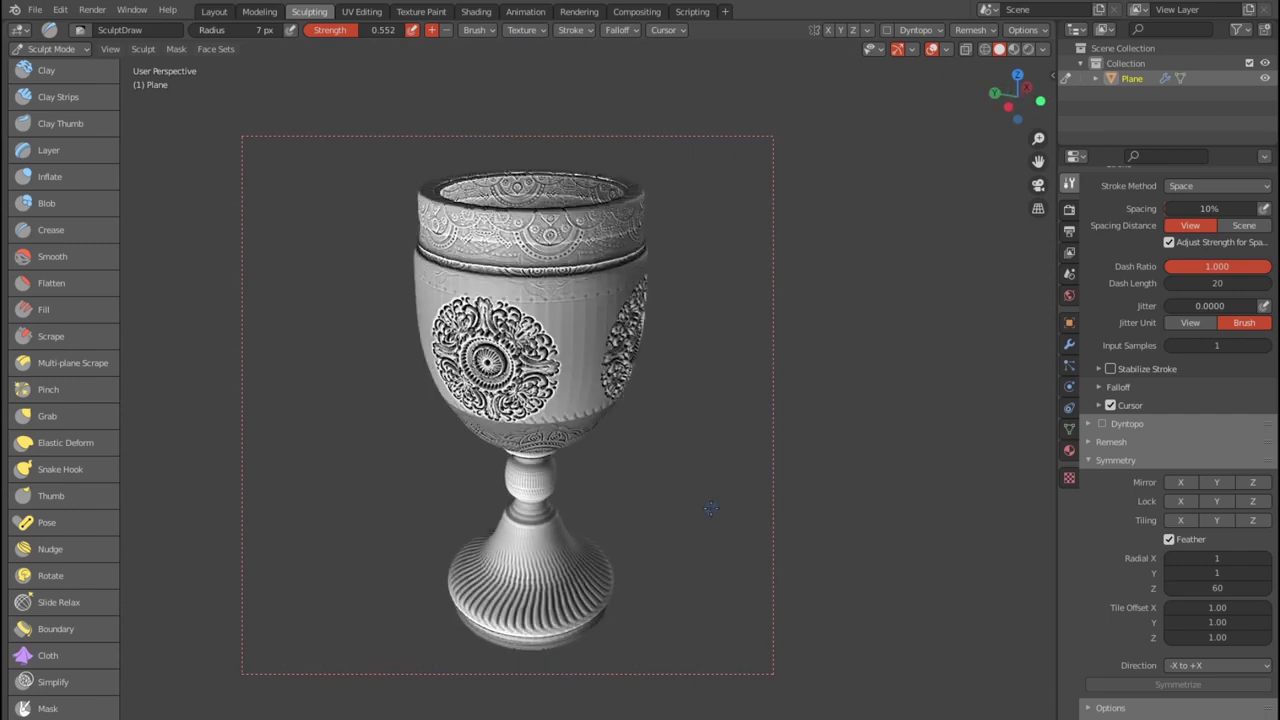
{"action": "scroll", "coordinate": [60, 650], "scroll_direction": "down", "scroll_amount": 5}
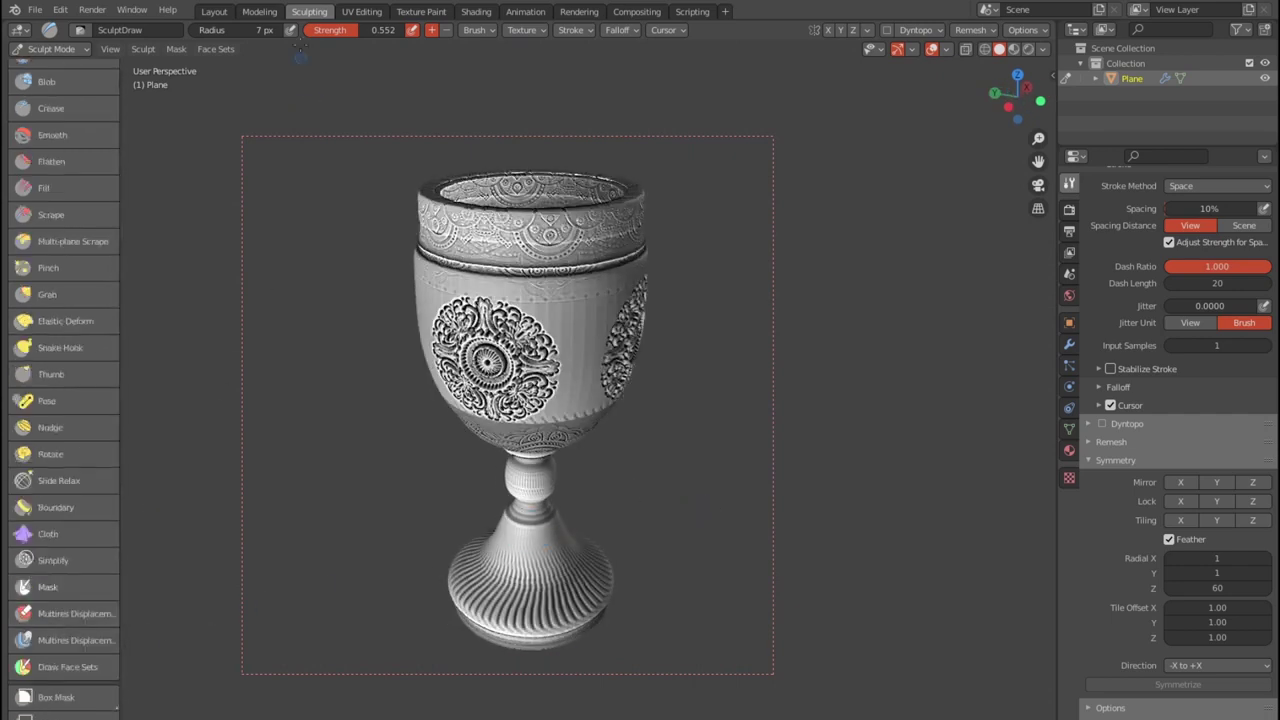
- Switch to the Modeling workspace in Object Mode and open the File menu for exporting
{"action": "left_click", "coordinate": [259, 12]}
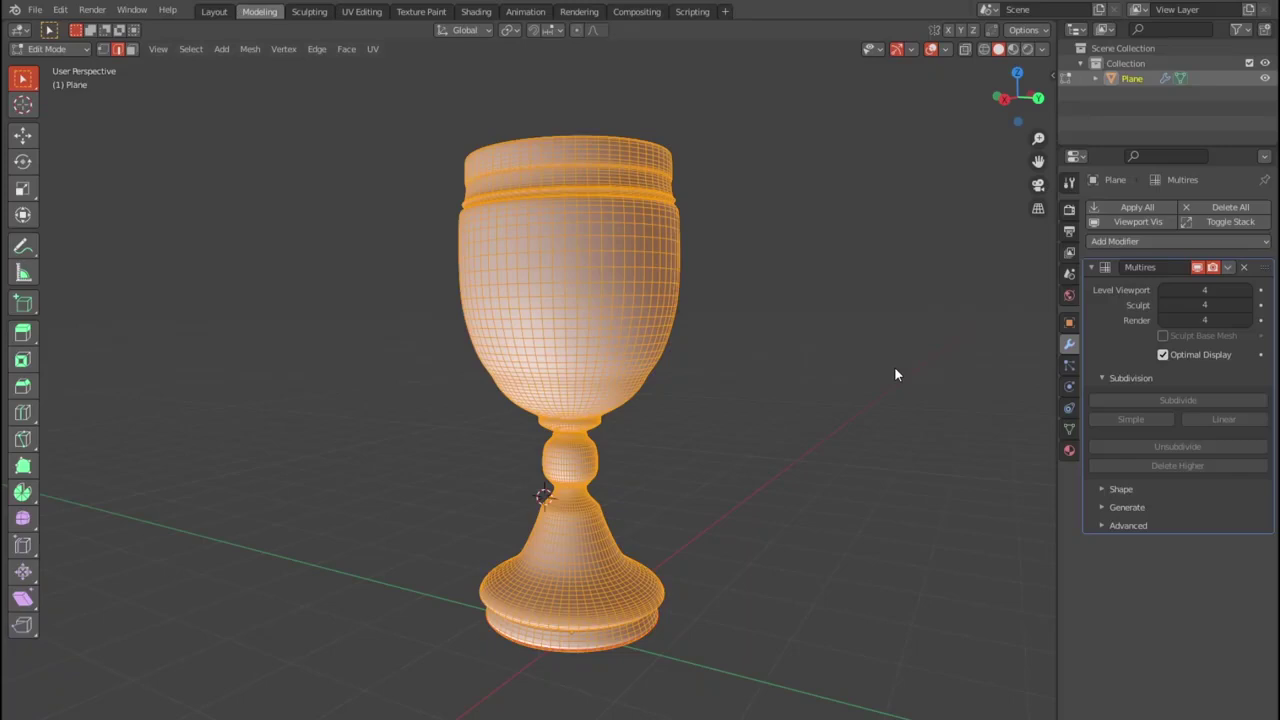
{"action": "key", "text": "Tab"}
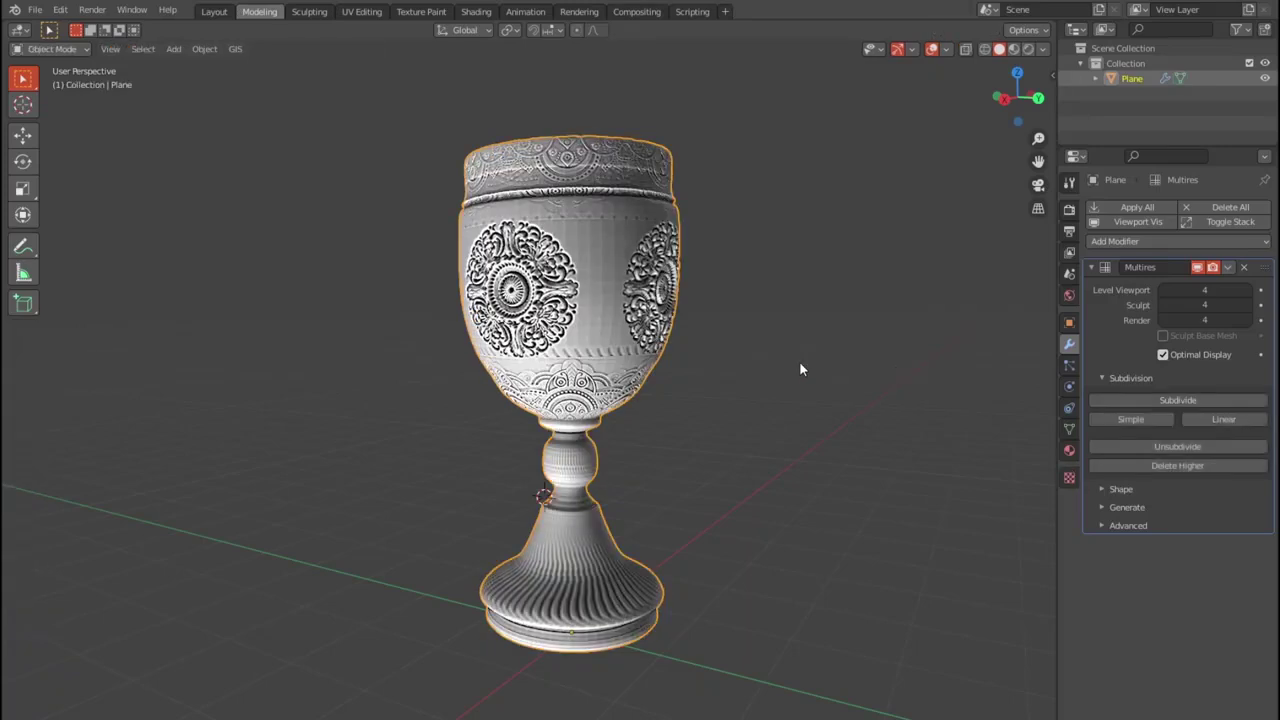
{"action": "mouse_move", "coordinate": [792, 371]}
{"action": "middle_mouse_down"}
{"action": "mouse_move", "coordinate": [740, 414]}
{"action": "mouse_move", "coordinate": [707, 389]}
{"action": "mouse_move", "coordinate": [544, 398]}
{"action": "mouse_move", "coordinate": [447, 445]}
{"action": "mouse_move", "coordinate": [549, 530]}
{"action": "mouse_move", "coordinate": [650, 374]}
{"action": "mouse_move", "coordinate": [638, 416]}
{"action": "mouse_move", "coordinate": [665, 421]}
{"action": "mouse_move", "coordinate": [640, 452]}
{"action": "middle_mouse_up"}
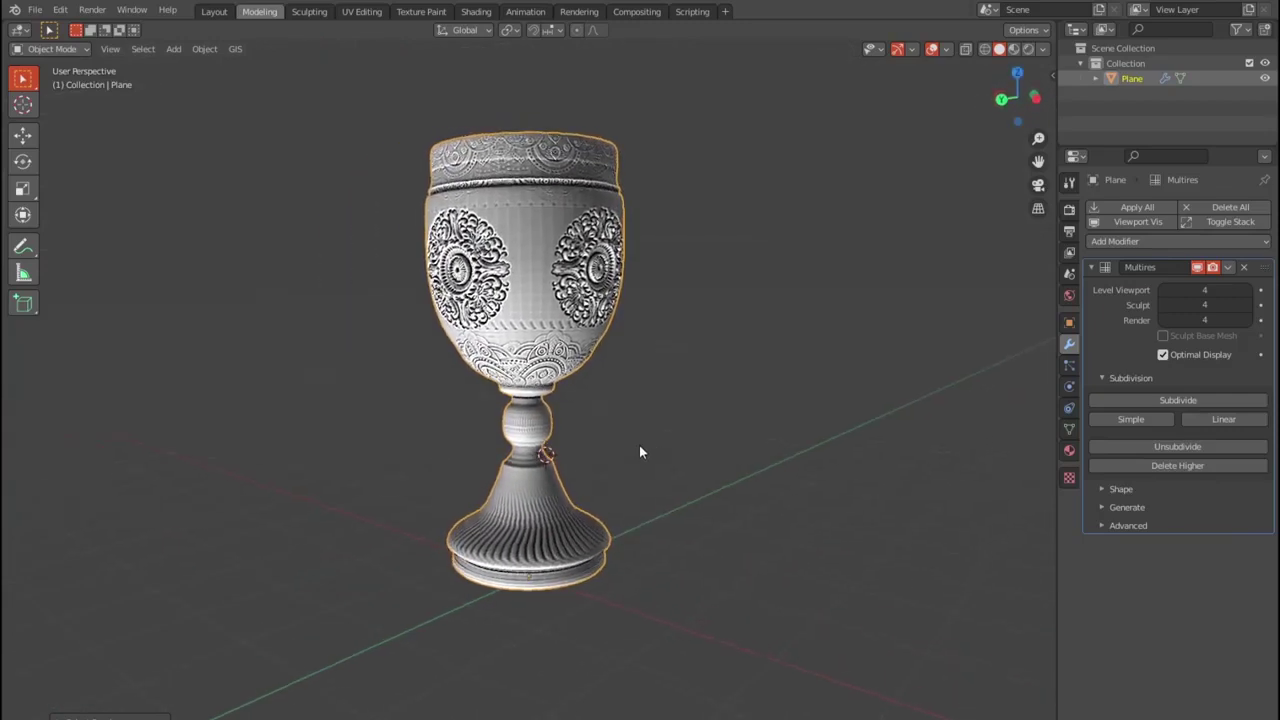
{"action": "left_click", "coordinate": [34, 10]}
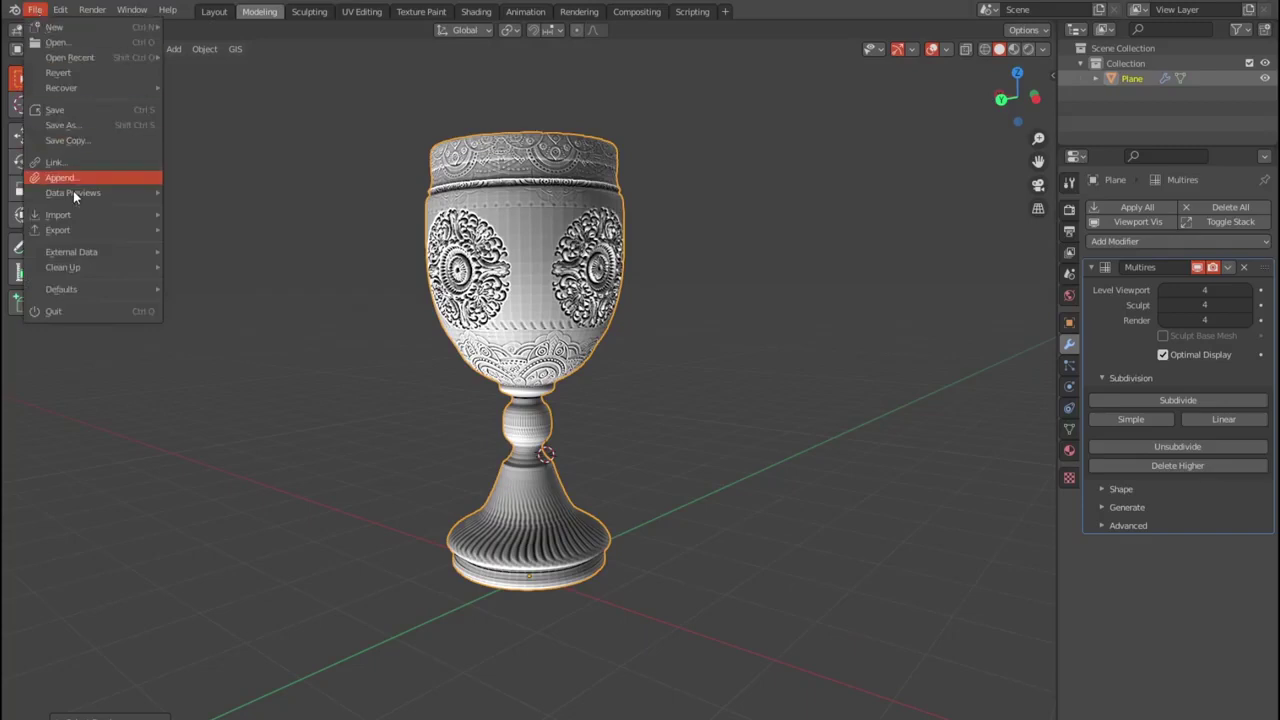
{"action": "mouse_move", "coordinate": [58, 230]}
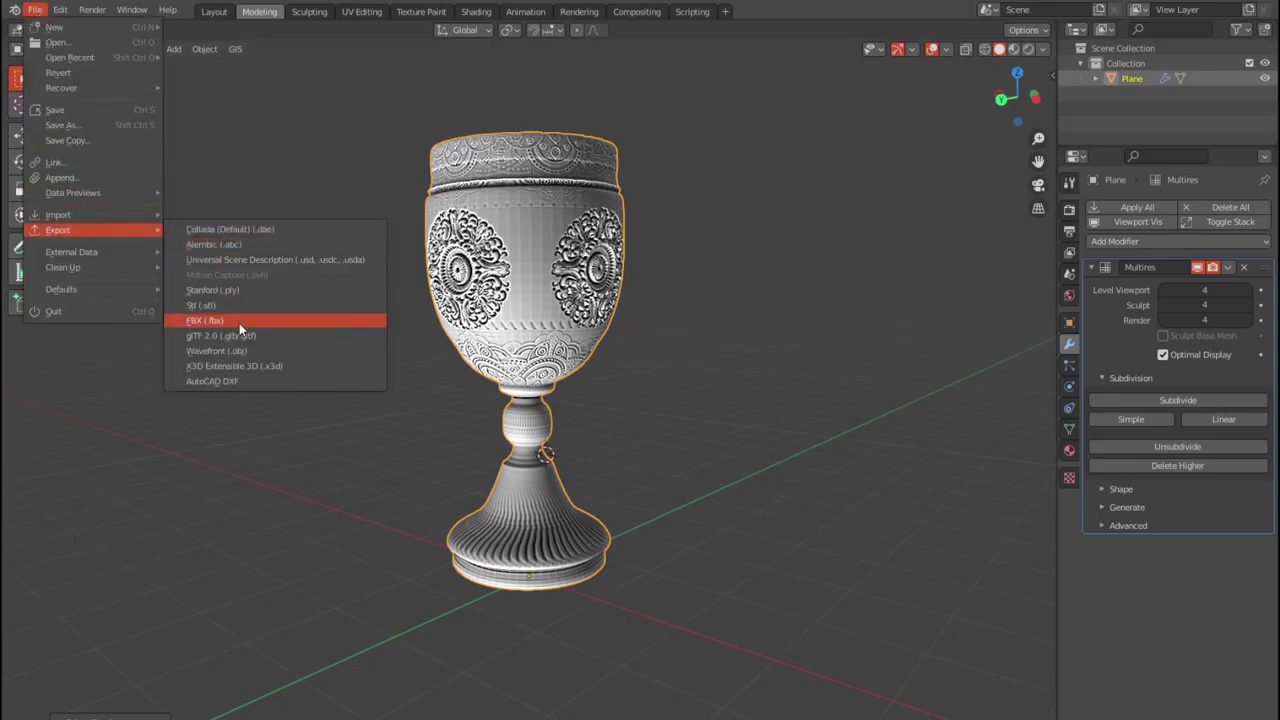
- Choose FBX export limited to selected Mesh objects with Bake Animation off
{"action": "left_click", "coordinate": [235, 318]}
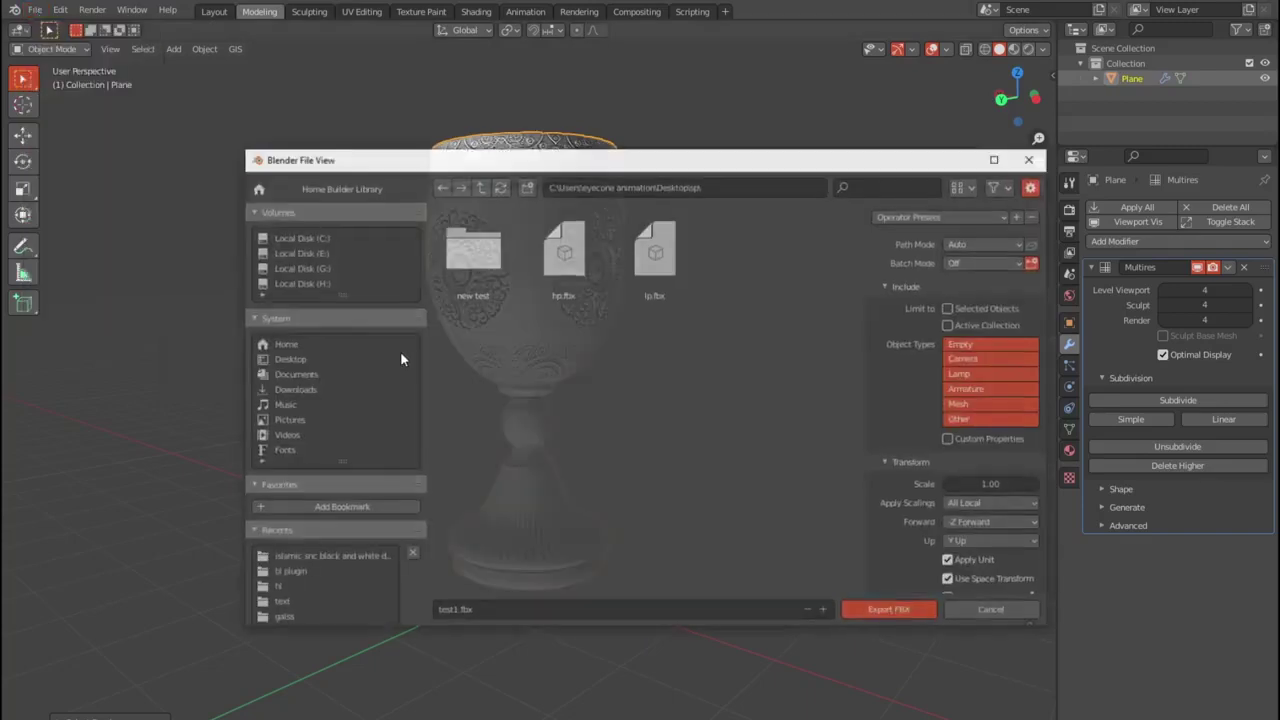
{"action": "left_click", "coordinate": [962, 343]}
{"action": "left_click", "coordinate": [988, 403]}
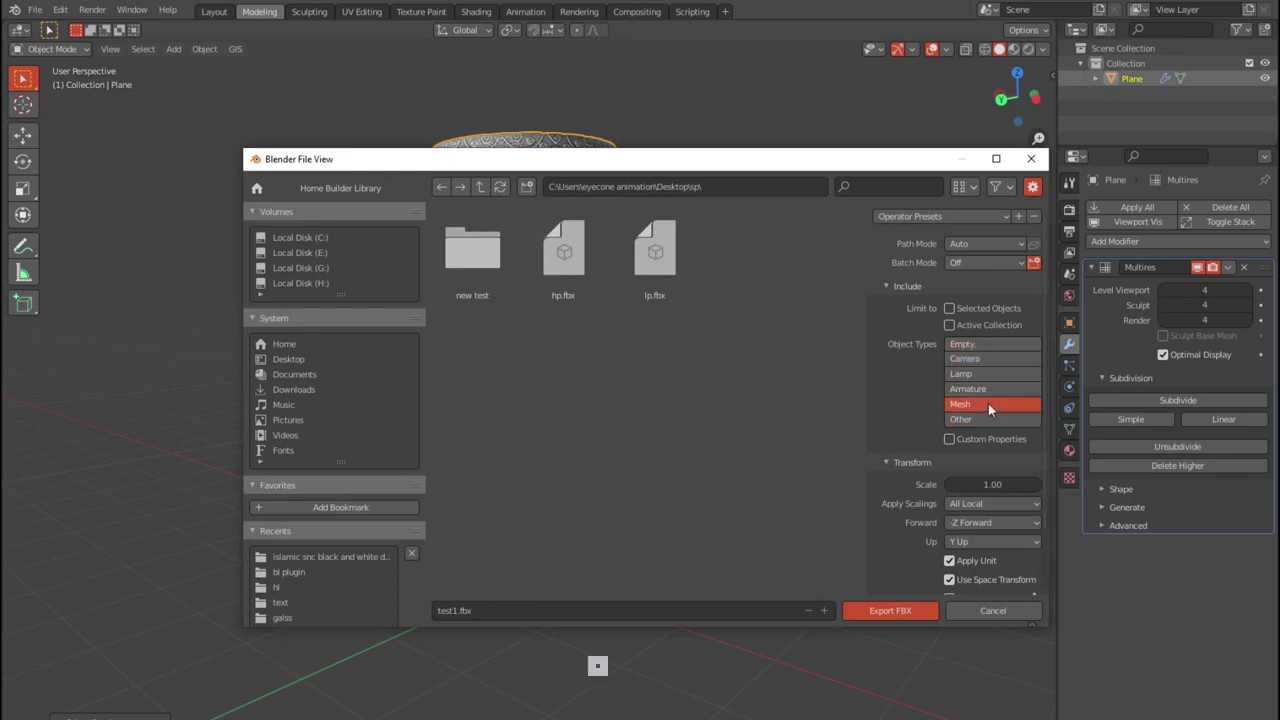
{"action": "left_click", "coordinate": [949, 309]}
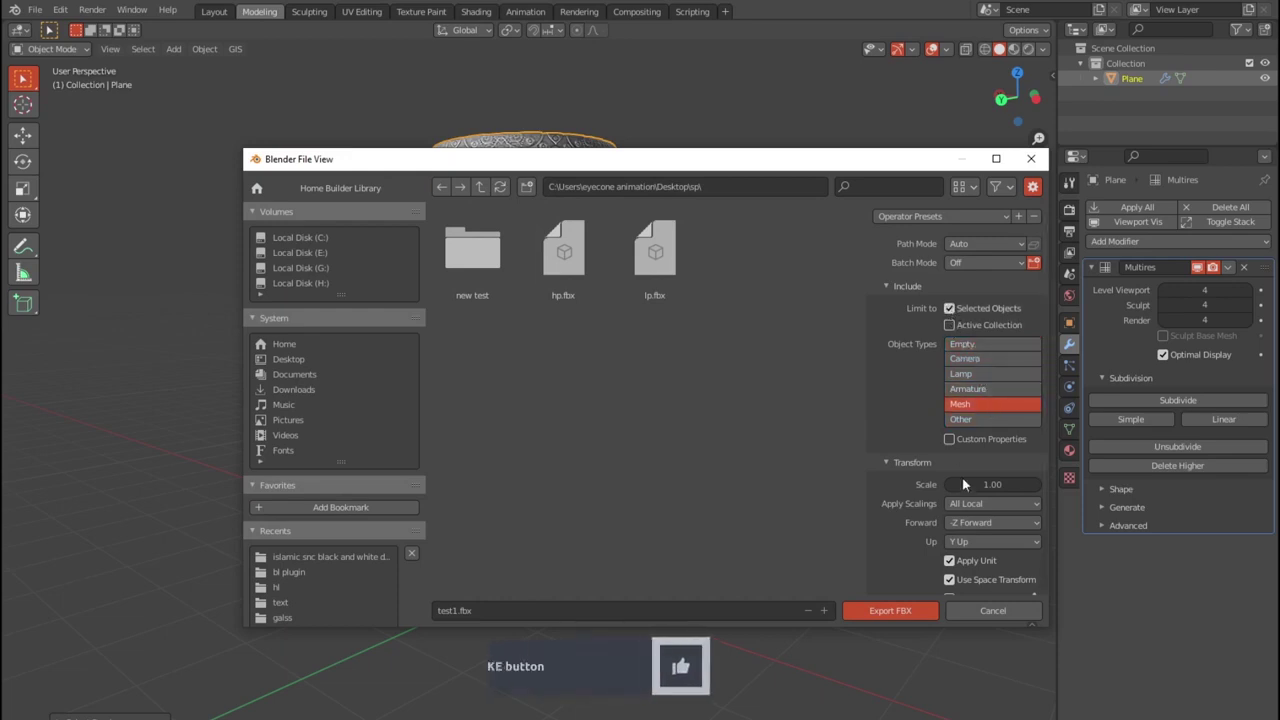
{"action": "scroll", "coordinate": [964, 484], "scroll_direction": "down", "scroll_amount": 3}
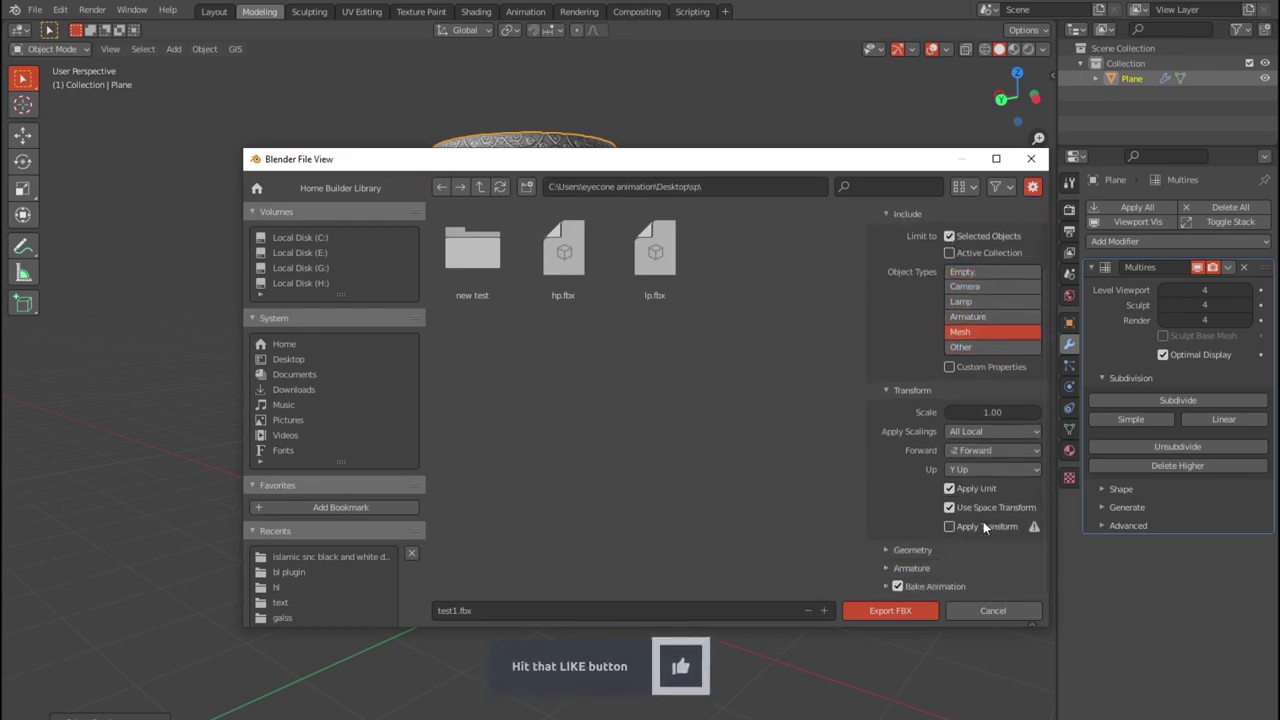
{"action": "left_click", "coordinate": [897, 587]}
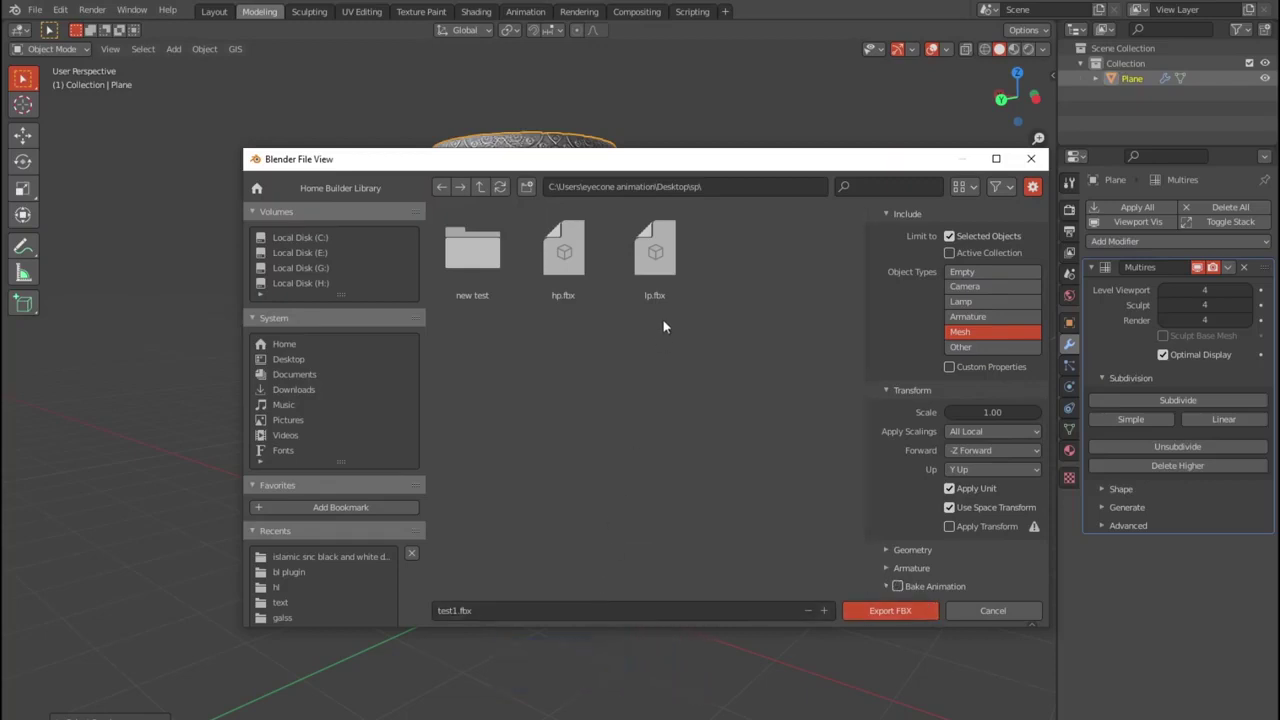
{"action": "scroll", "coordinate": [320, 485], "scroll_direction": "down", "scroll_amount": 3}
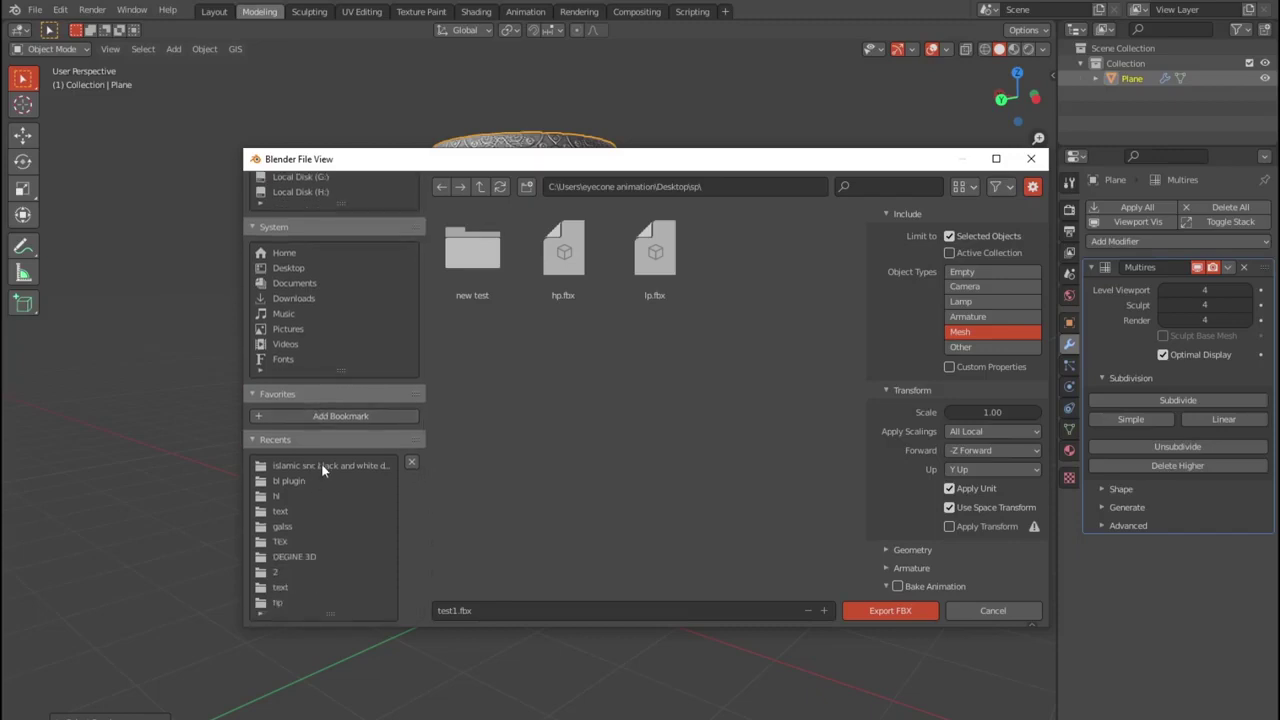
- Create a new folder named 'test' in the project folder and open it
{"action": "left_click", "coordinate": [321, 465]}
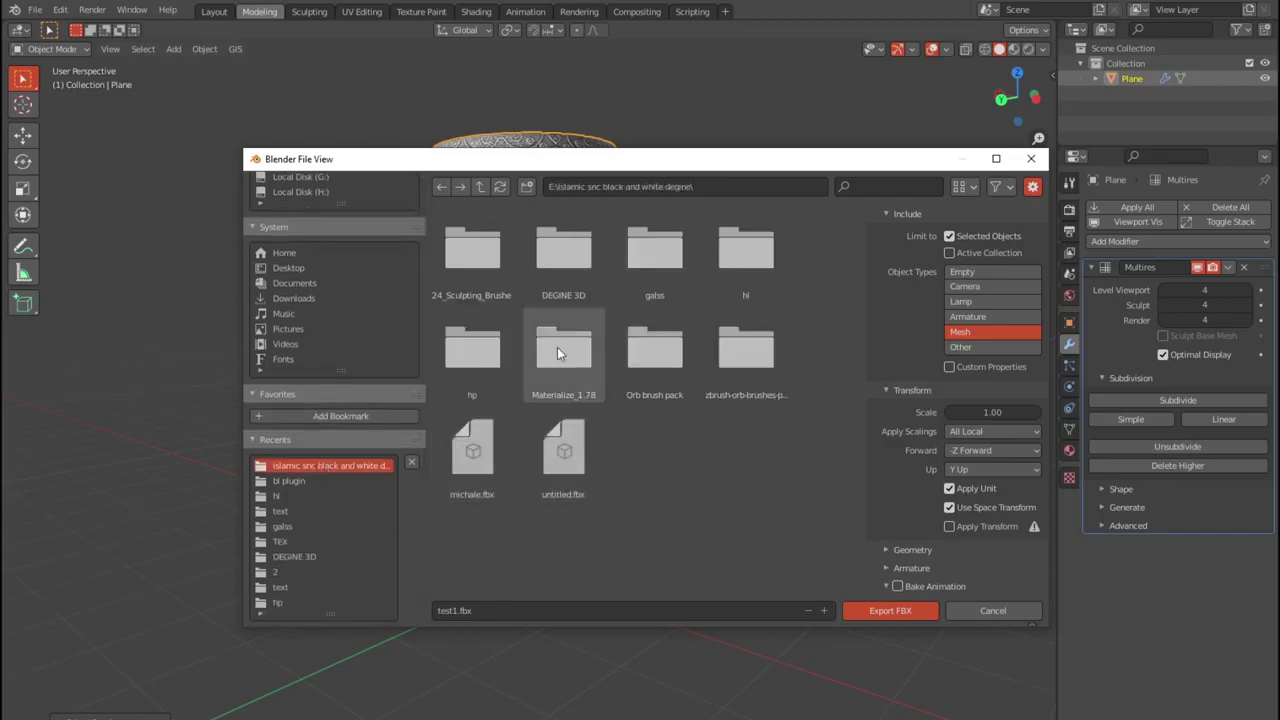
{"action": "left_click", "coordinate": [527, 186]}
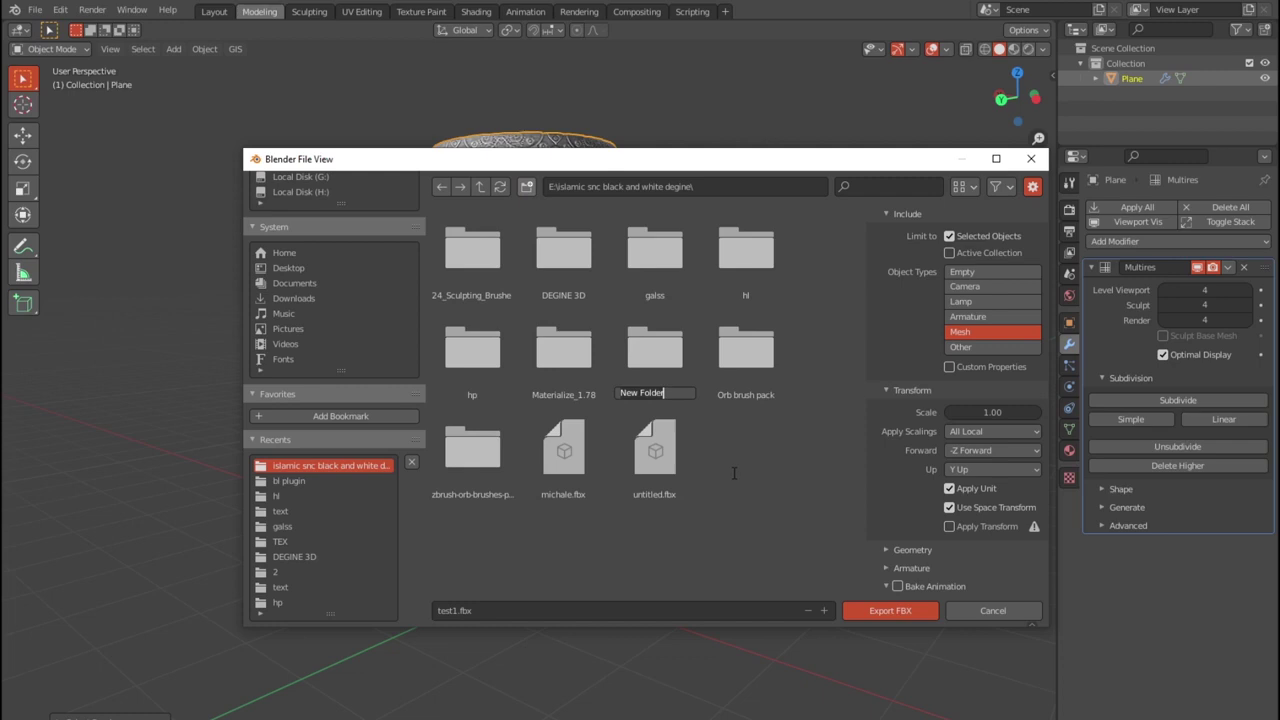
{"action": "type", "text": "test"}
{"action": "key", "text": "Return"}
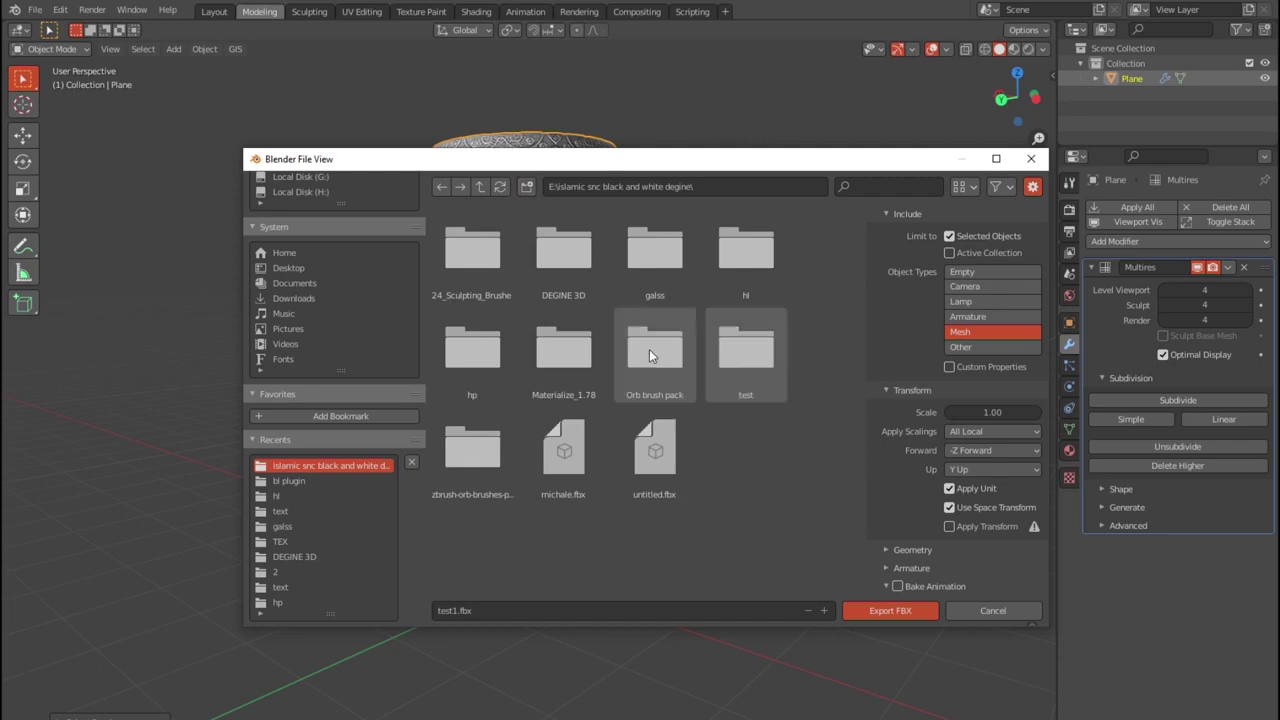
{"action": "double_click", "coordinate": [752, 343]}
- Name the file hp and export the high-poly goblet as hp.fbx
{"action": "left_click", "coordinate": [530, 610]}
{"action": "key", "text": "ctrl+a"}
{"action": "type", "text": "hp"}
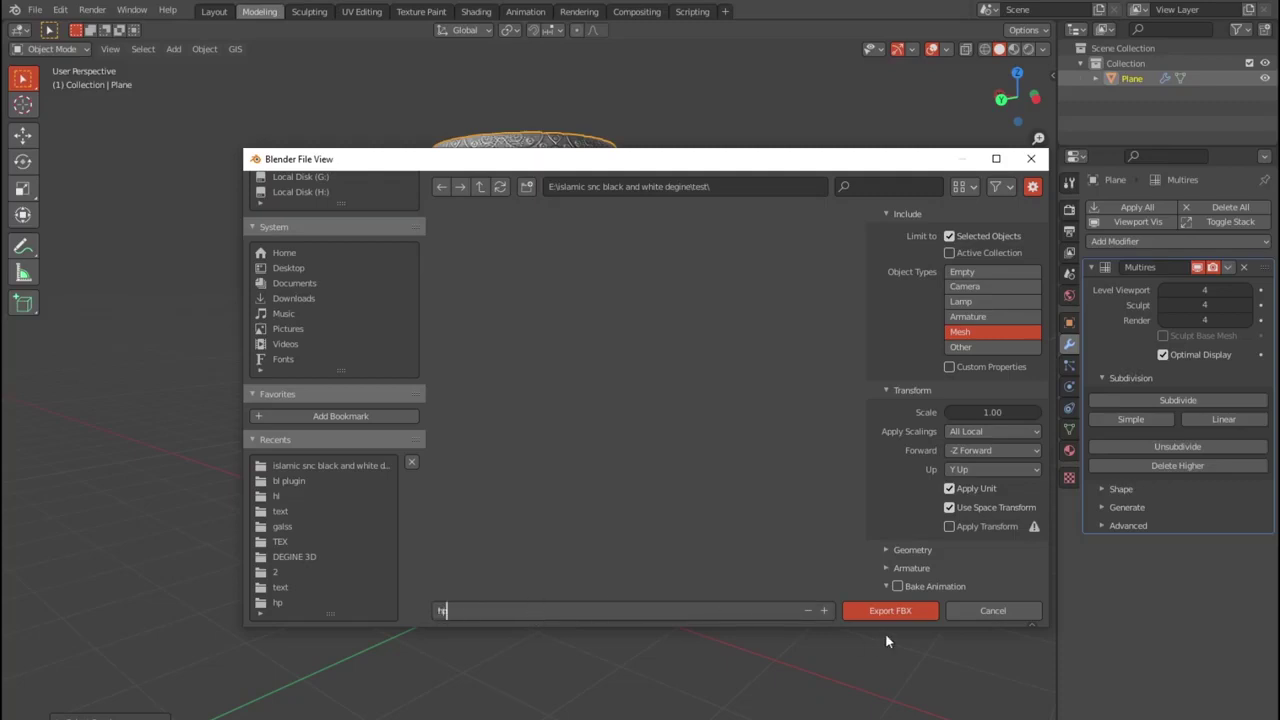
{"action": "left_click", "coordinate": [880, 610]}
{"action": "left_click", "coordinate": [880, 610]}
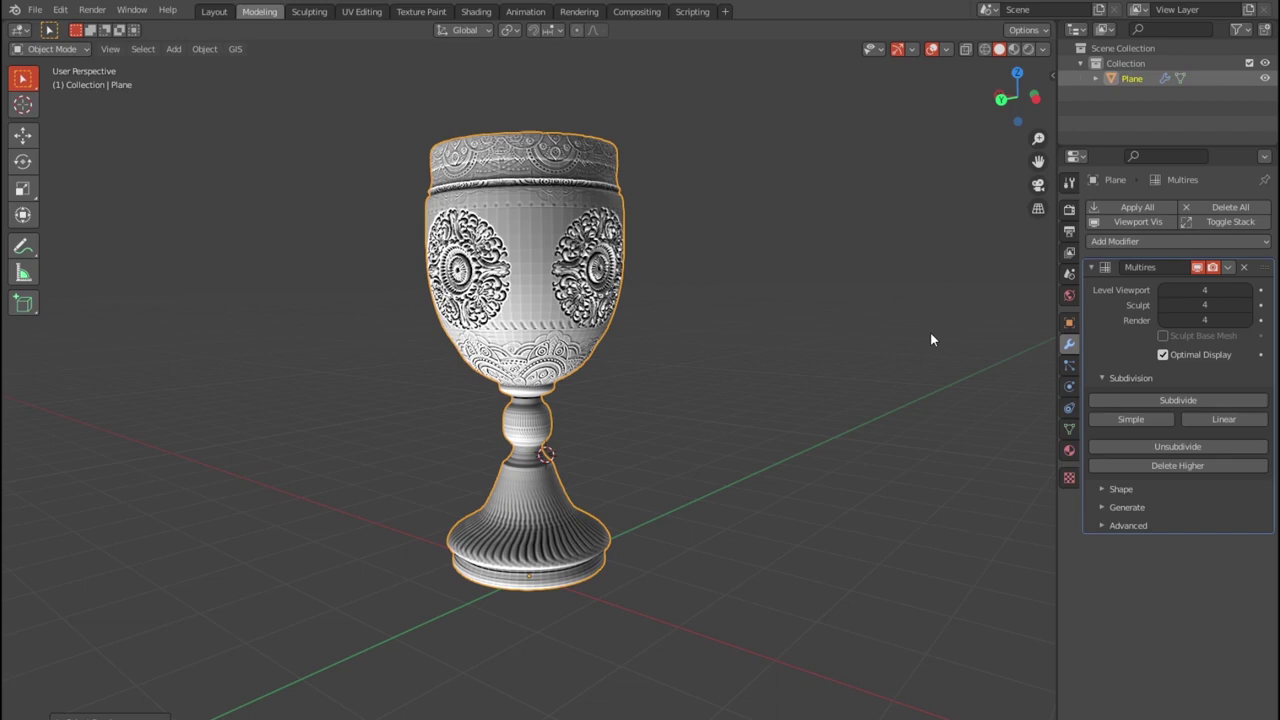
{"action": "mouse_move", "coordinate": [689, 417]}
{"action": "middle_mouse_down"}
{"action": "mouse_move", "coordinate": [749, 436]}
{"action": "mouse_move", "coordinate": [799, 478]}
{"action": "mouse_move", "coordinate": [881, 437]}
{"action": "mouse_move", "coordinate": [806, 409]}
{"action": "middle_mouse_up"}
{"action": "scroll", "coordinate": [805, 410], "scroll_direction": "up", "scroll_amount": 3}
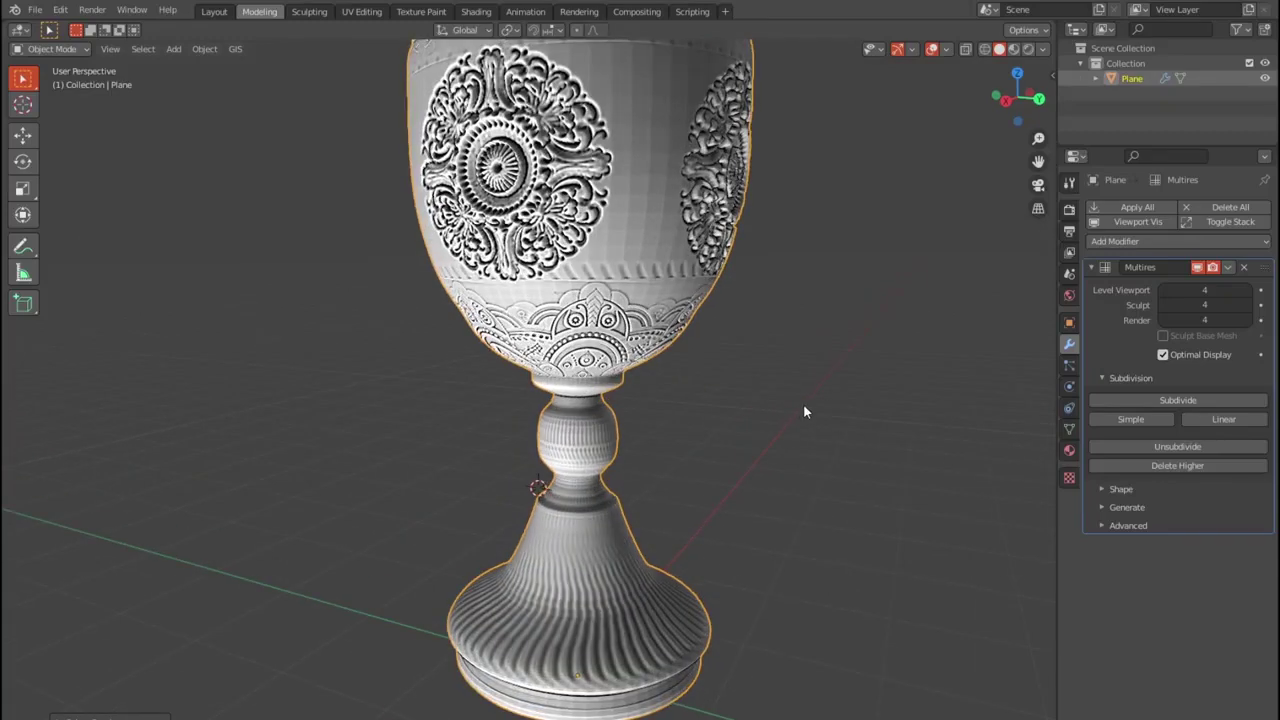
{"action": "scroll", "coordinate": [732, 436], "scroll_direction": "down", "scroll_amount": 2}
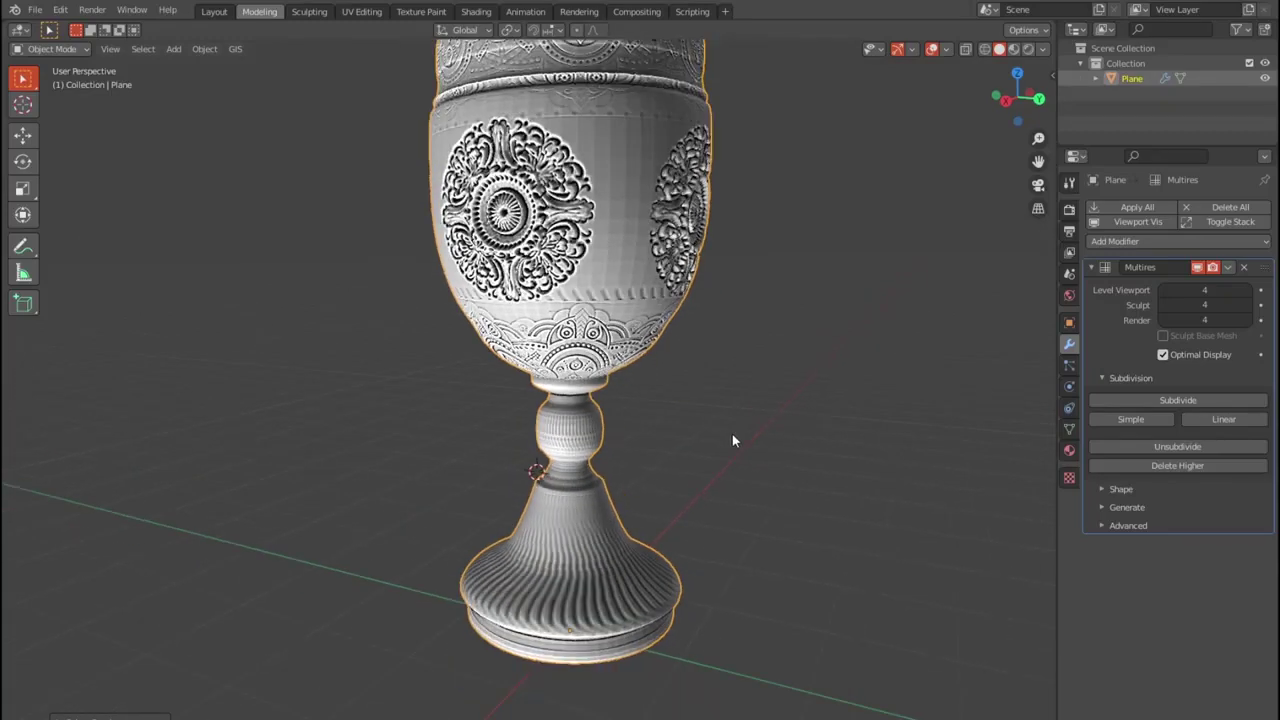
{"action": "scroll", "coordinate": [732, 438], "scroll_direction": "down", "scroll_amount": 2}
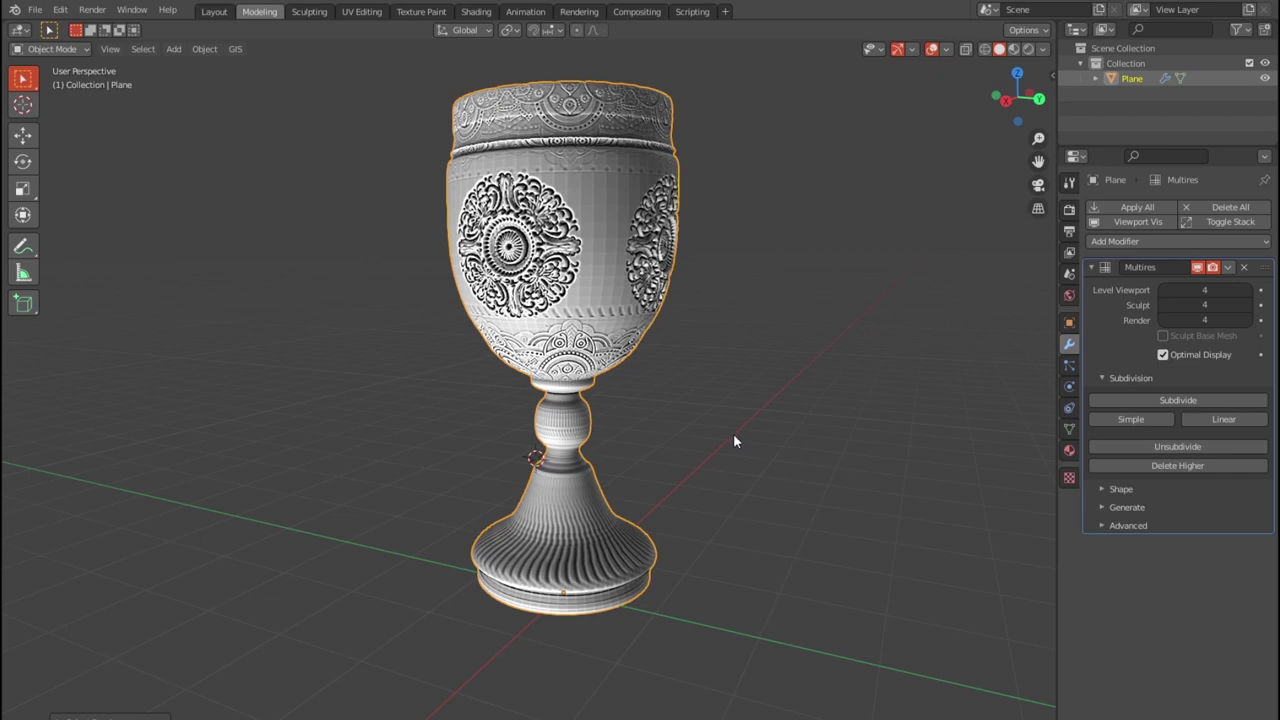
- Hide the Multires sculpt detail in the viewport and start an FBX export
{"action": "left_click", "coordinate": [1199, 268]}
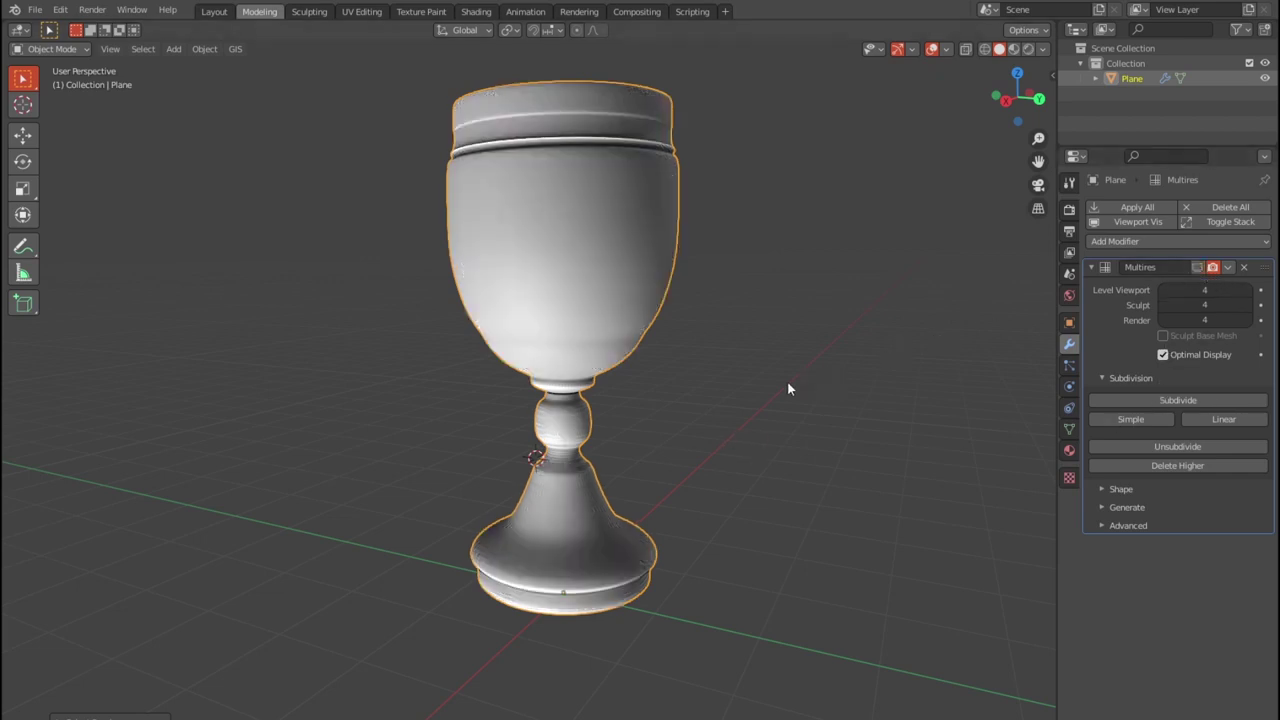
{"action": "left_click", "coordinate": [35, 10]}
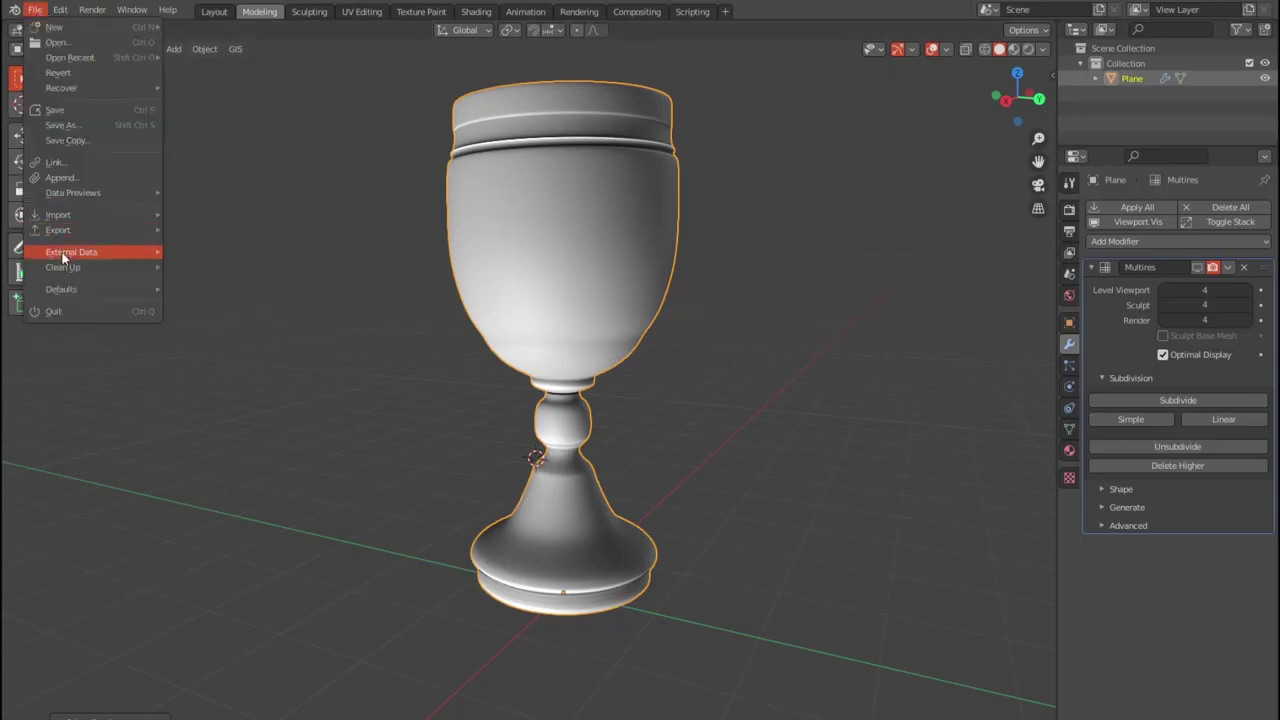
{"action": "mouse_move", "coordinate": [58, 230]}
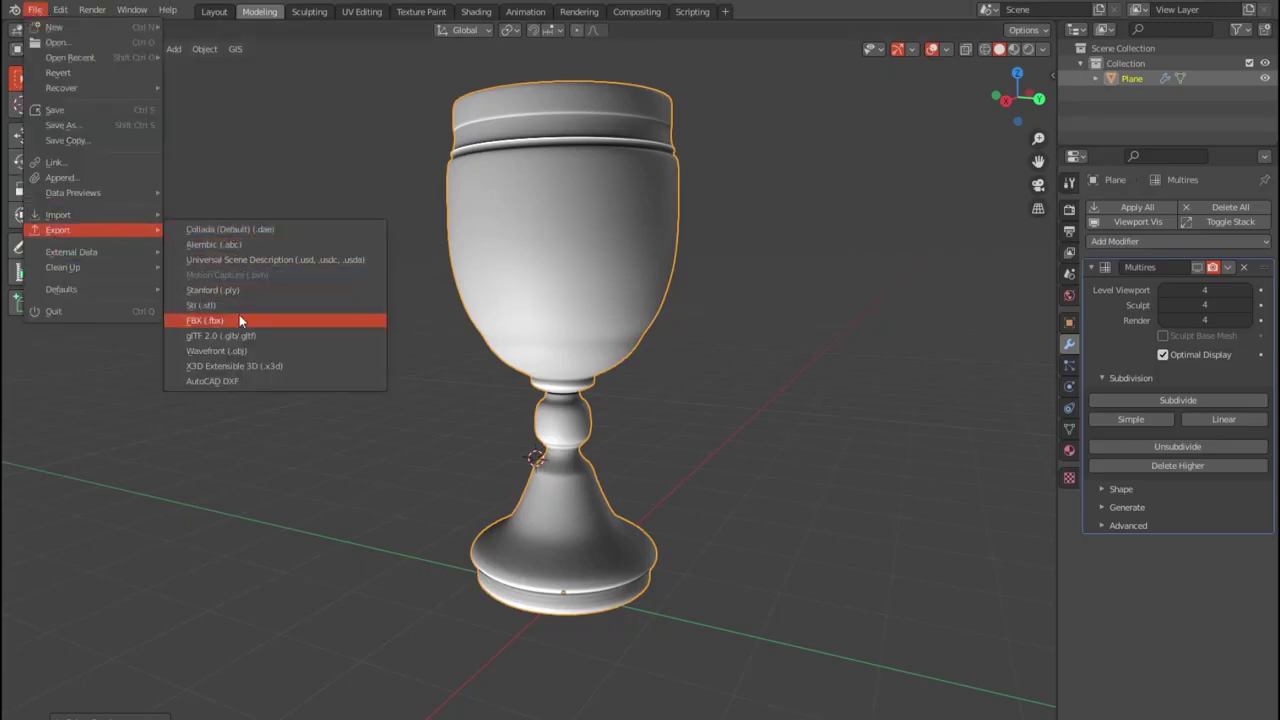
{"action": "left_click", "coordinate": [239, 317]}
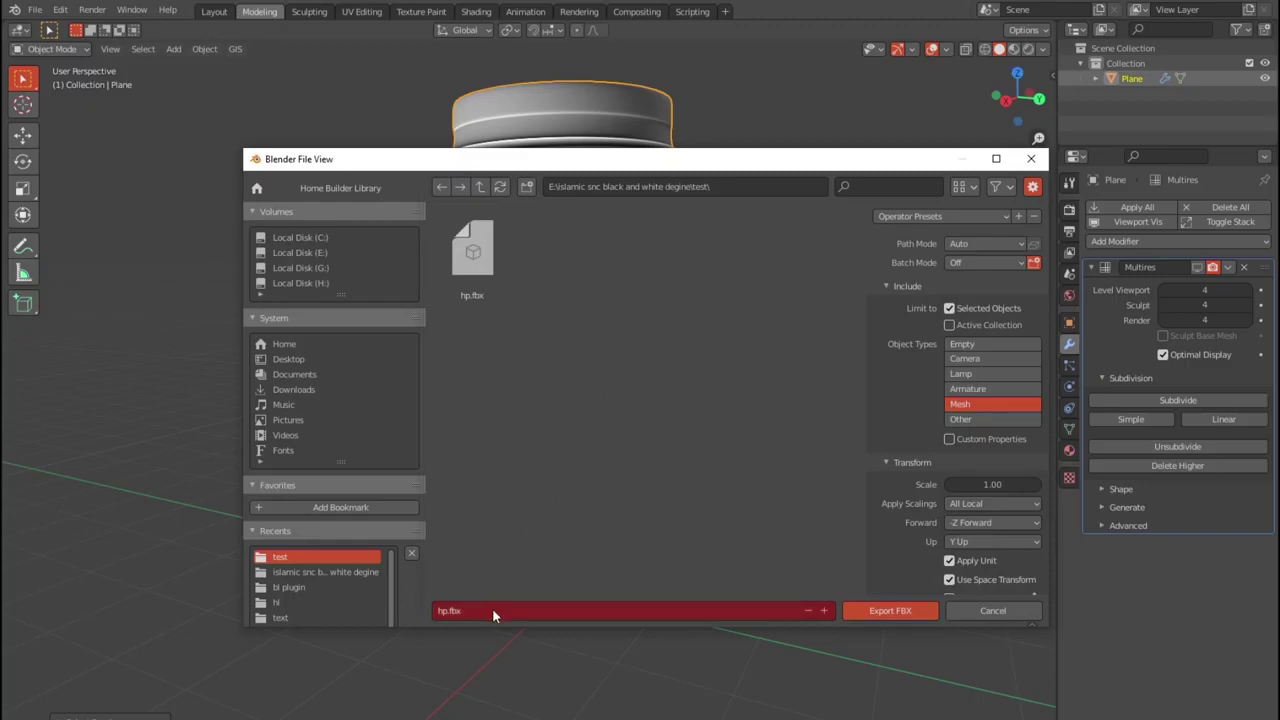
- Rename the export file to lp.fbx and export the low-poly goblet
{"action": "left_click", "coordinate": [493, 612]}
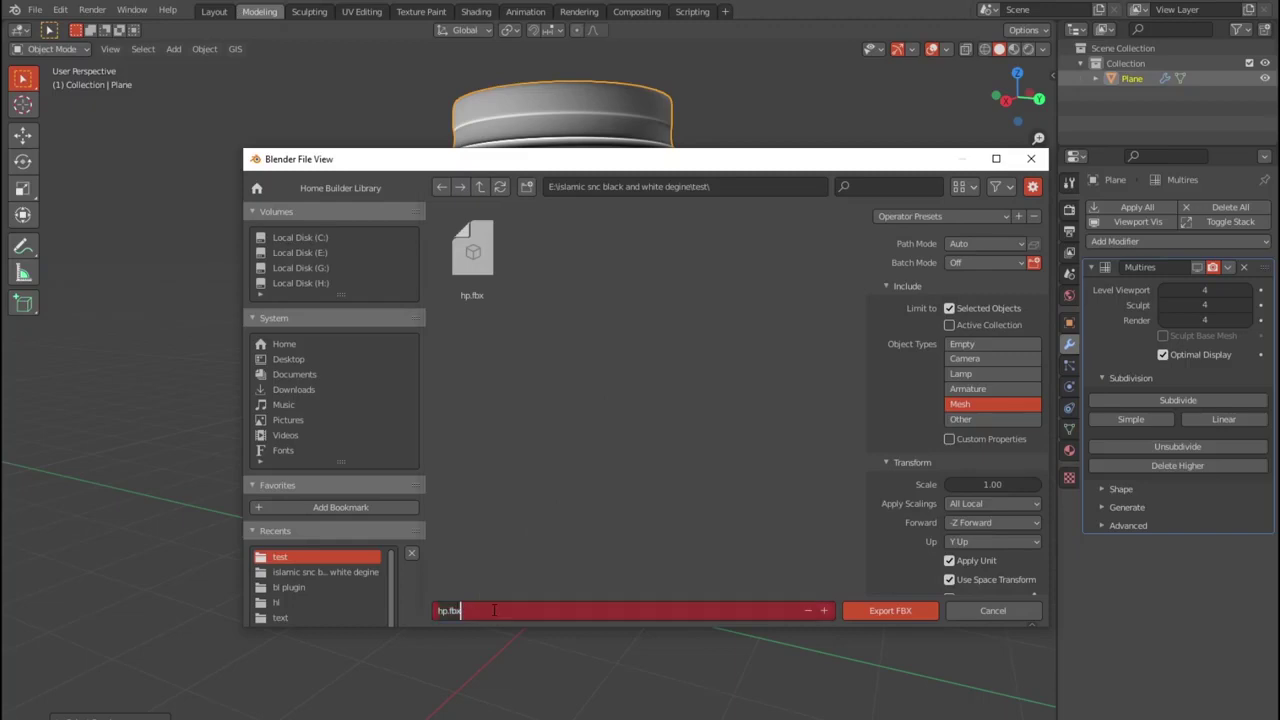
{"action": "key", "text": "ctrl+a"}
{"action": "key", "text": "BackSpace"}
{"action": "type", "text": "h"}
{"action": "type", "text": "p"}
{"action": "left_click", "coordinate": [909, 609]}
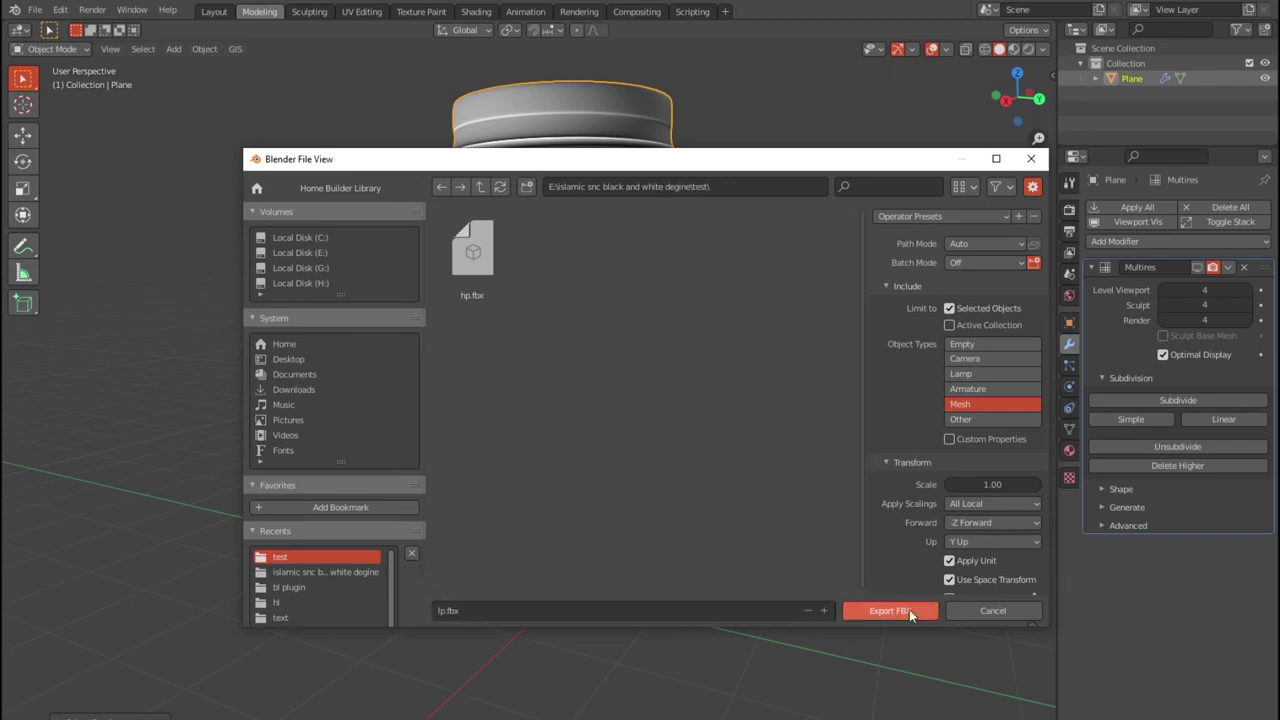
{"action": "left_click", "coordinate": [909, 611]}
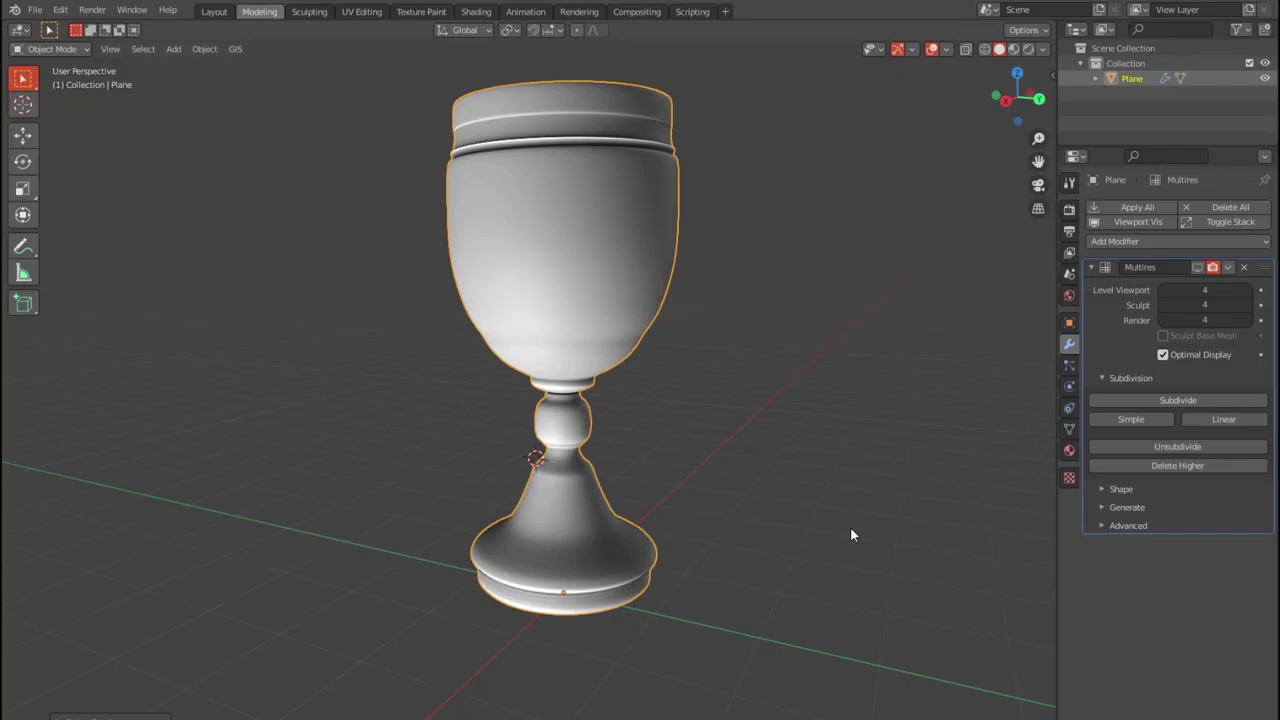
- Search 's' in the Windows Start menu and launch Substance Painter
{"action": "key", "text": "super"}
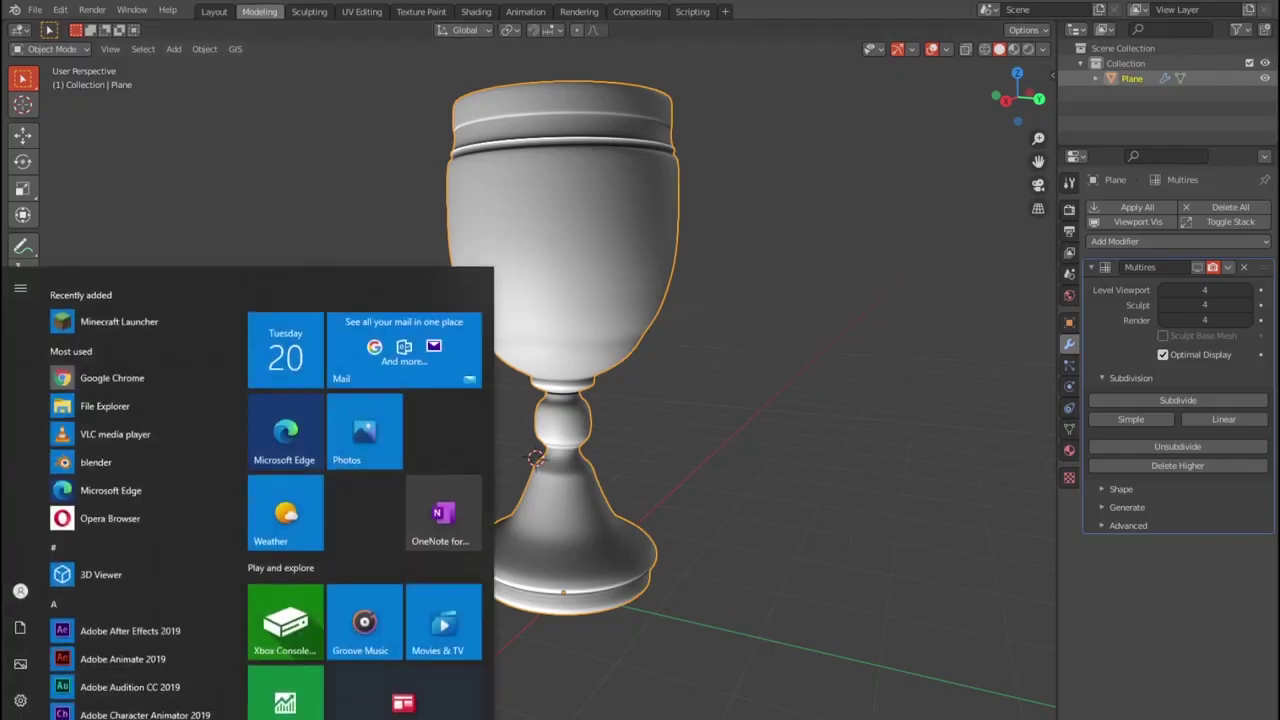
{"action": "scroll", "coordinate": [120, 600], "scroll_direction": "down", "scroll_amount": 5}
{"action": "type", "text": "s"}
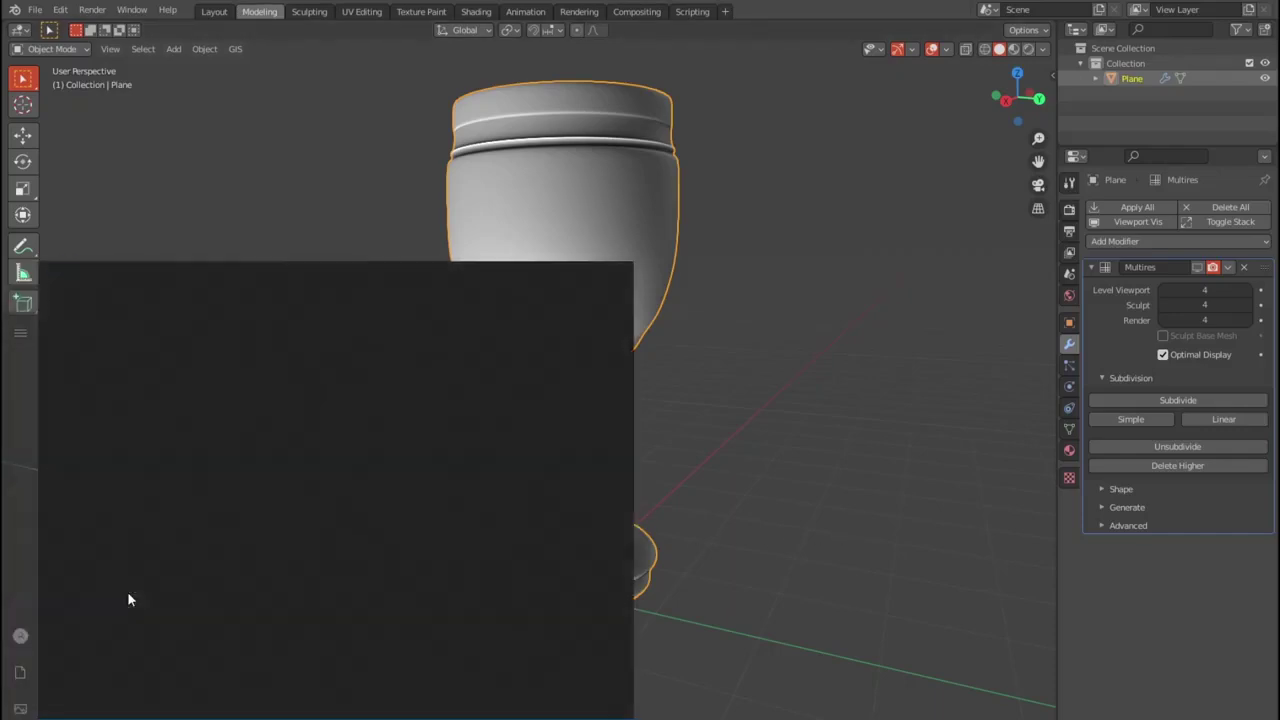
{"action": "left_click", "coordinate": [177, 343]}
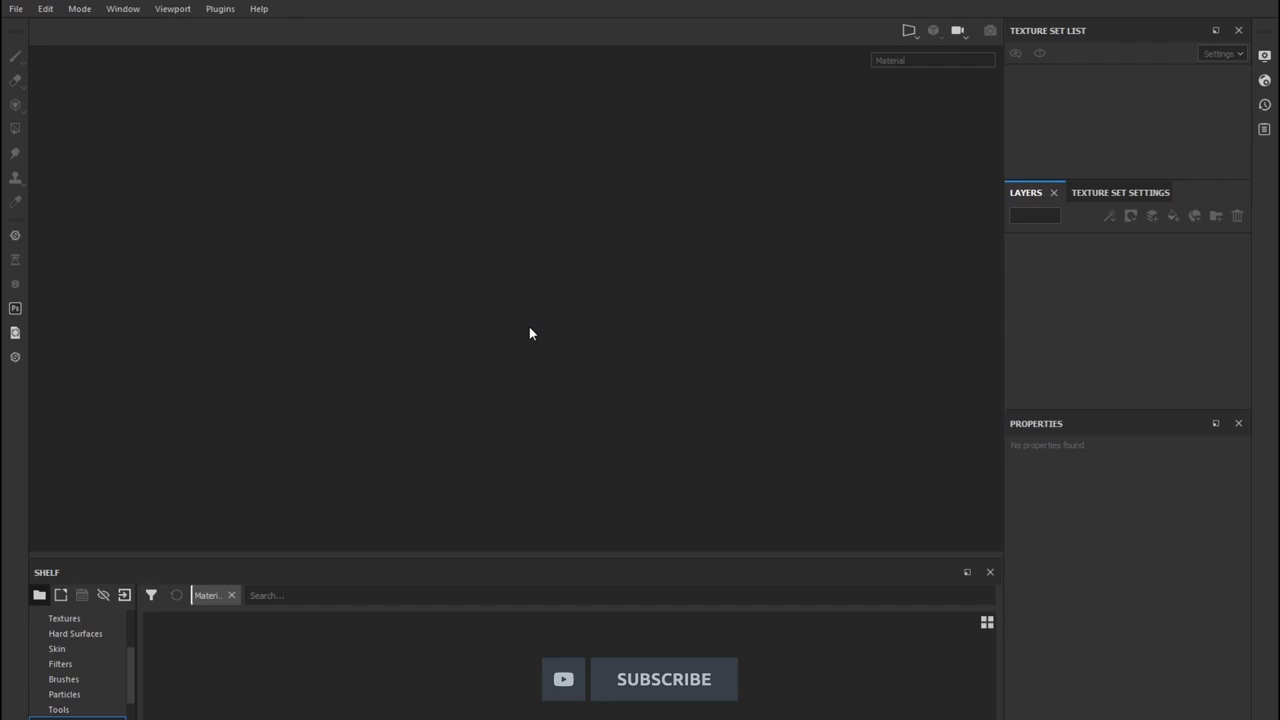
- Create a new project using lp.fbx from the test folder as its mesh
{"action": "left_click", "coordinate": [45, 9]}
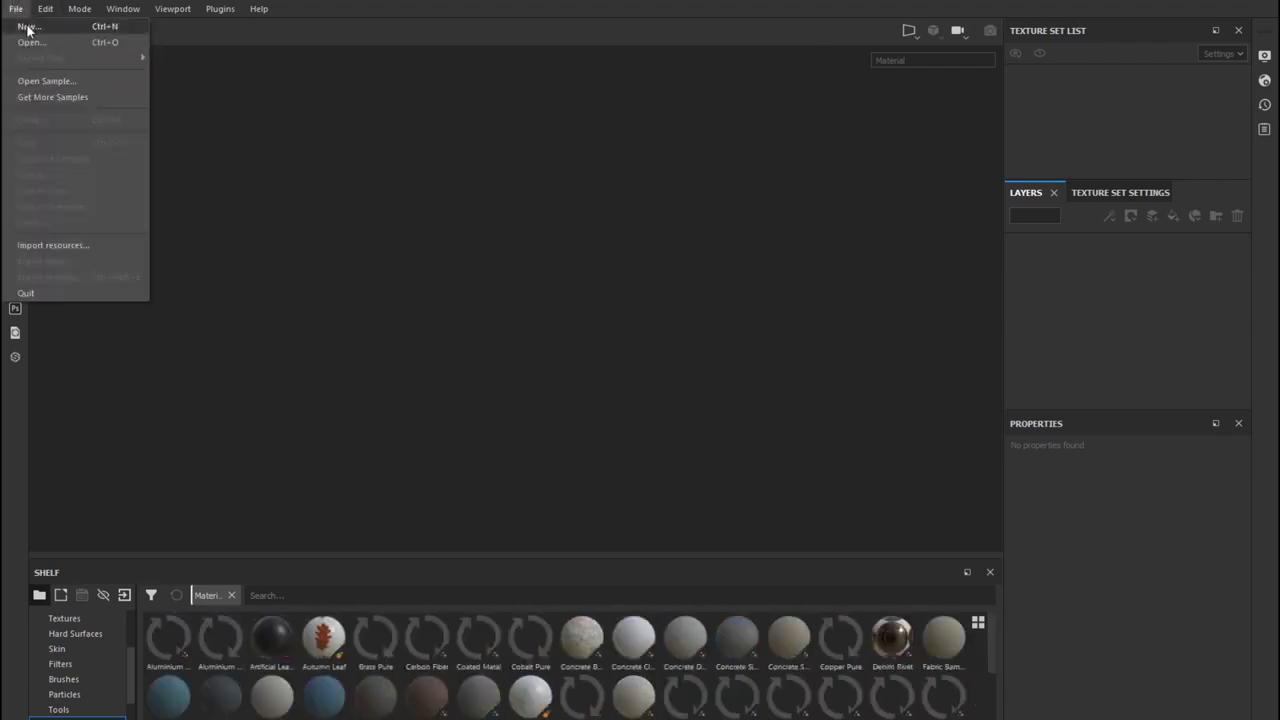
{"action": "mouse_move", "coordinate": [16, 9]}
{"action": "left_click", "coordinate": [20, 27]}
{"action": "left_click", "coordinate": [795, 214]}
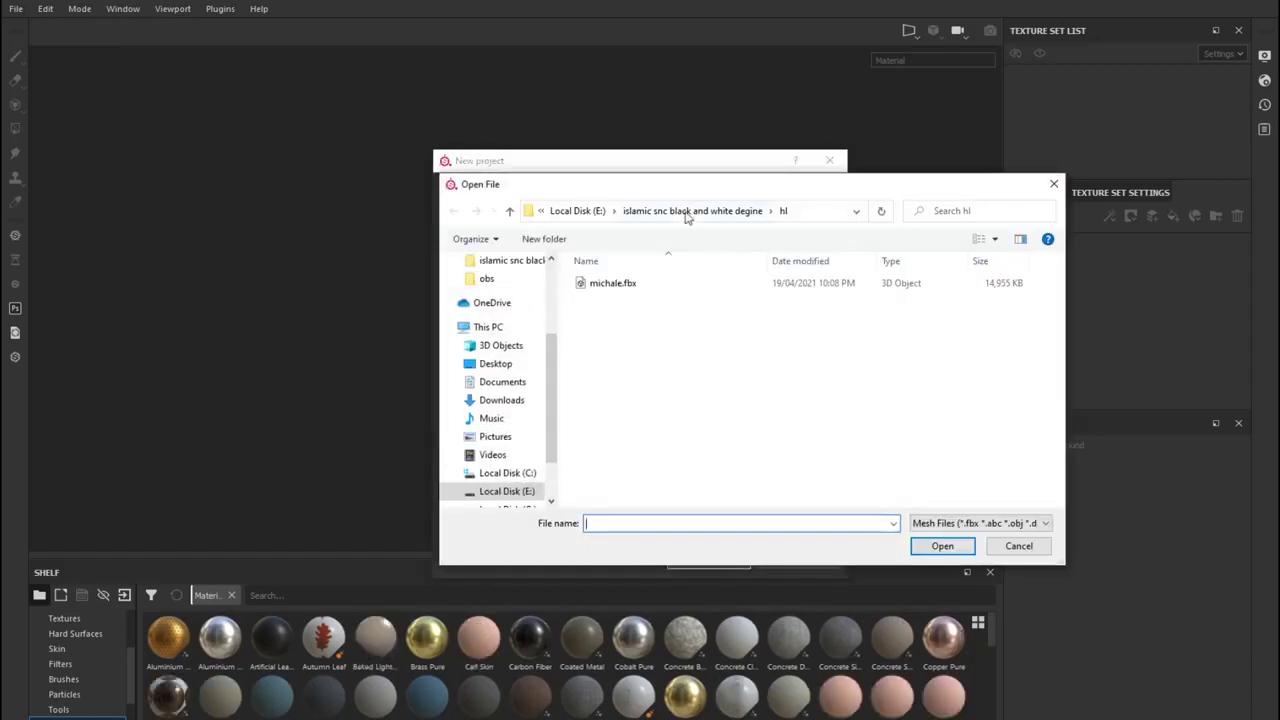
{"action": "left_click", "coordinate": [687, 212]}
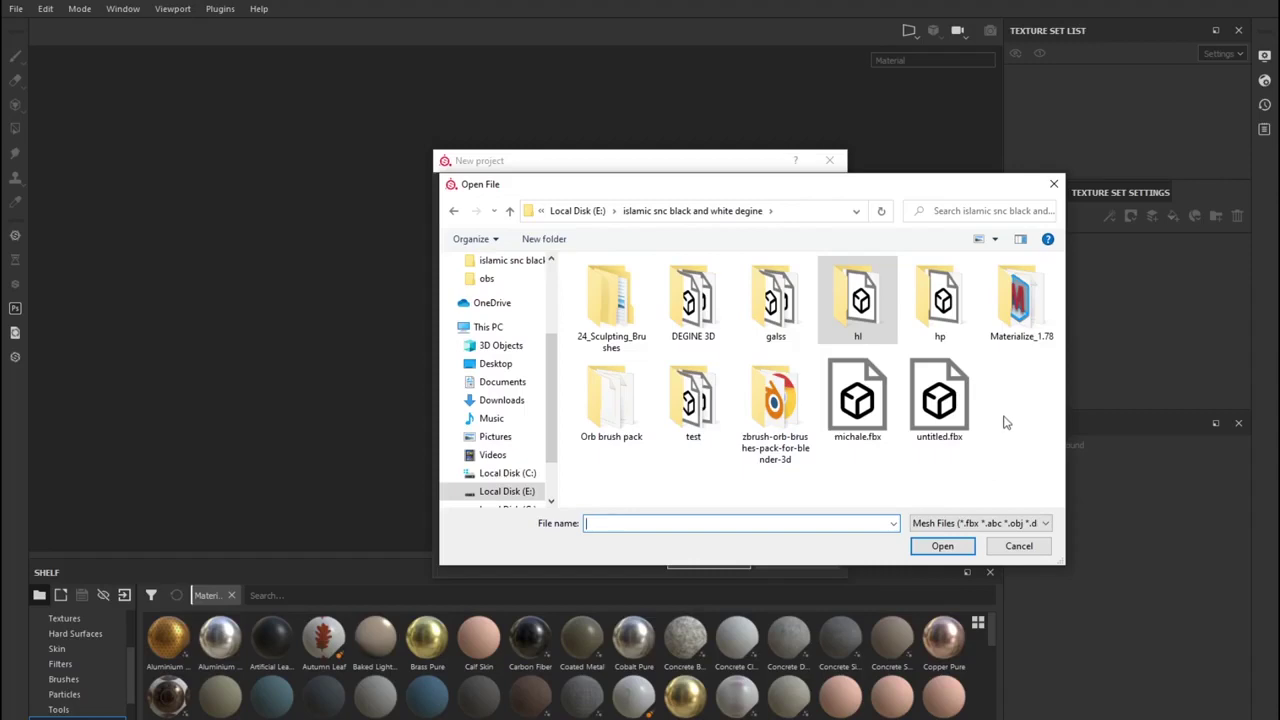
{"action": "double_click", "coordinate": [693, 388]}
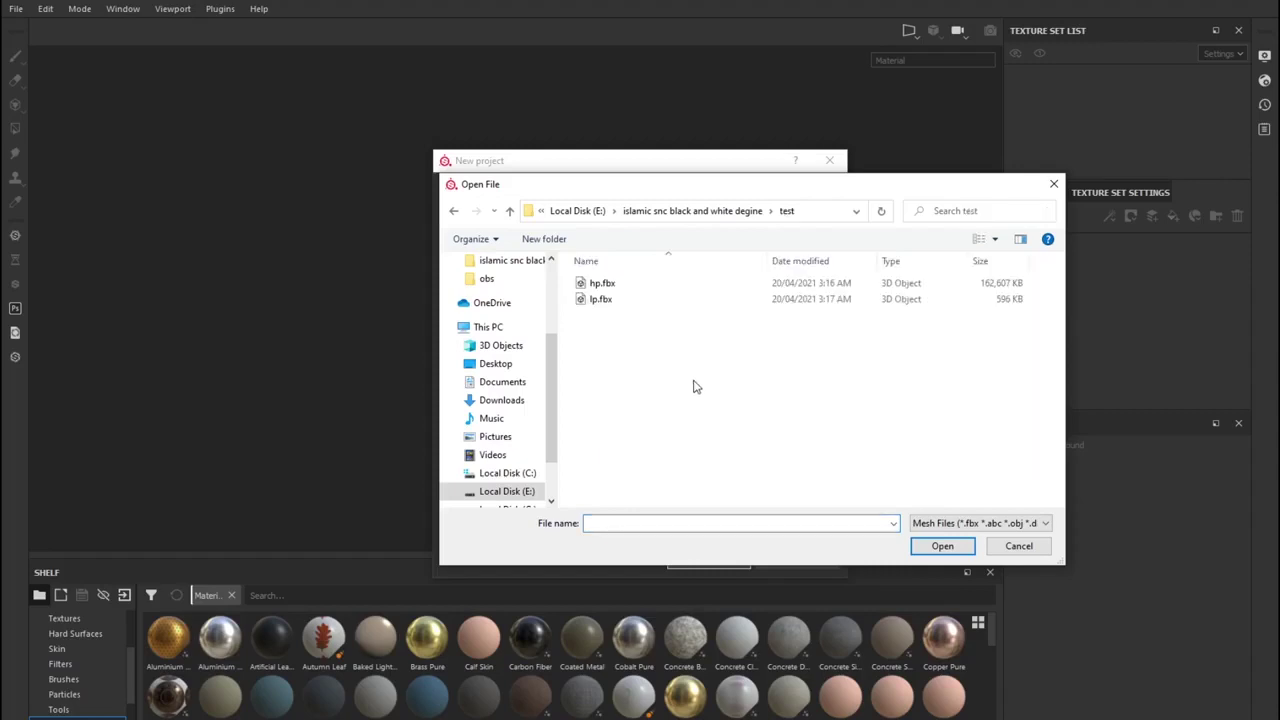
{"action": "left_click", "coordinate": [603, 300]}
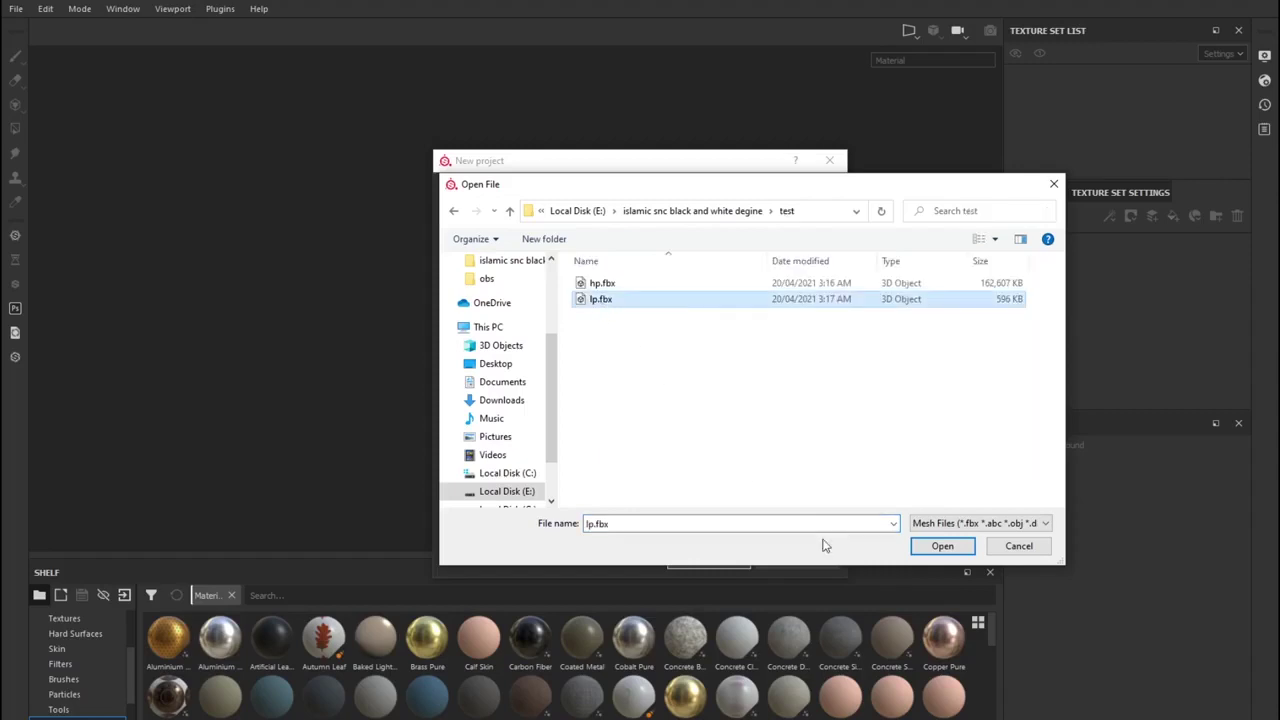
{"action": "left_click", "coordinate": [942, 546]}
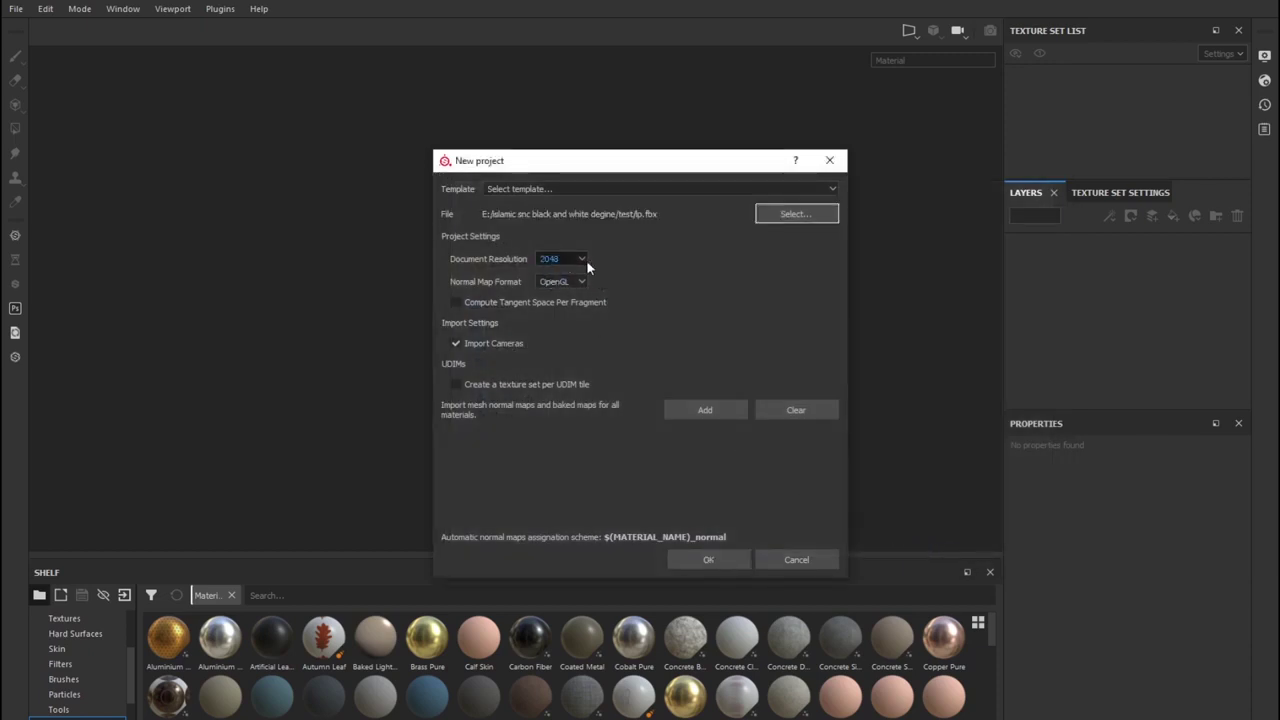
{"action": "left_click", "coordinate": [709, 559]}
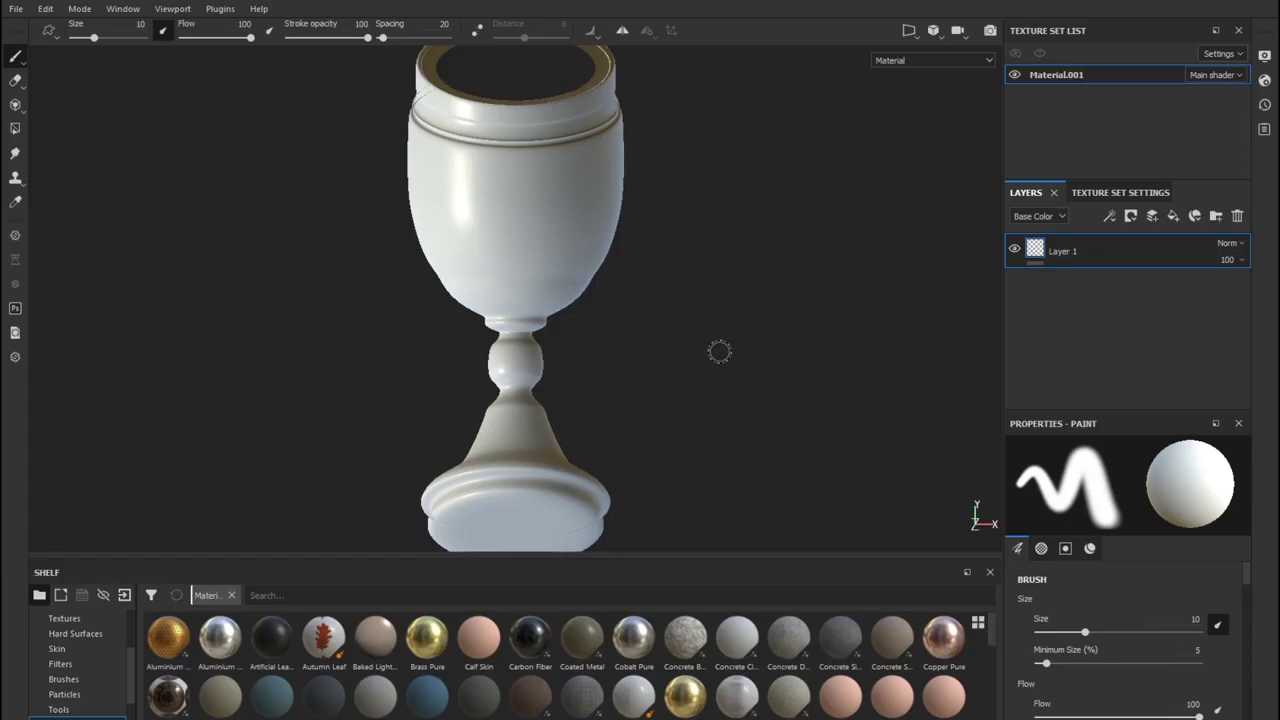
- Add an Ambient occlusion channel in Texture Set Settings
{"action": "scroll", "coordinate": [719, 351], "scroll_direction": "down", "scroll_amount": 3}
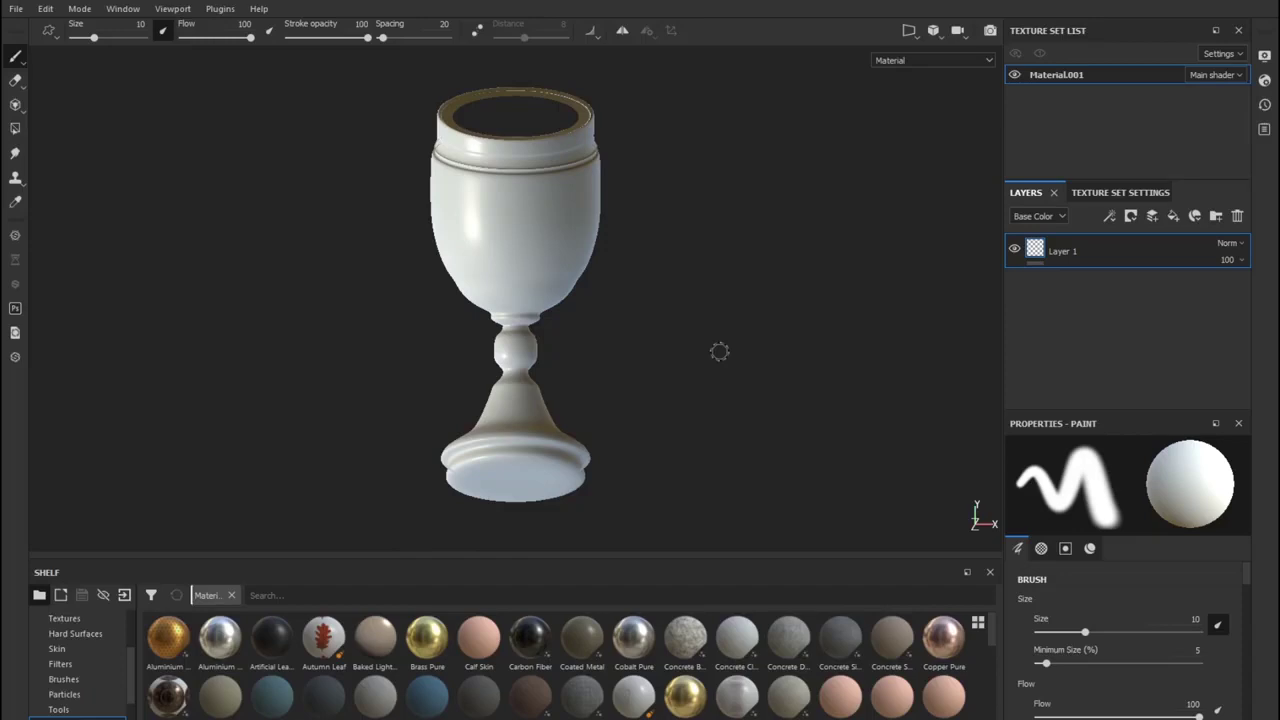
{"action": "left_click", "coordinate": [1117, 193]}
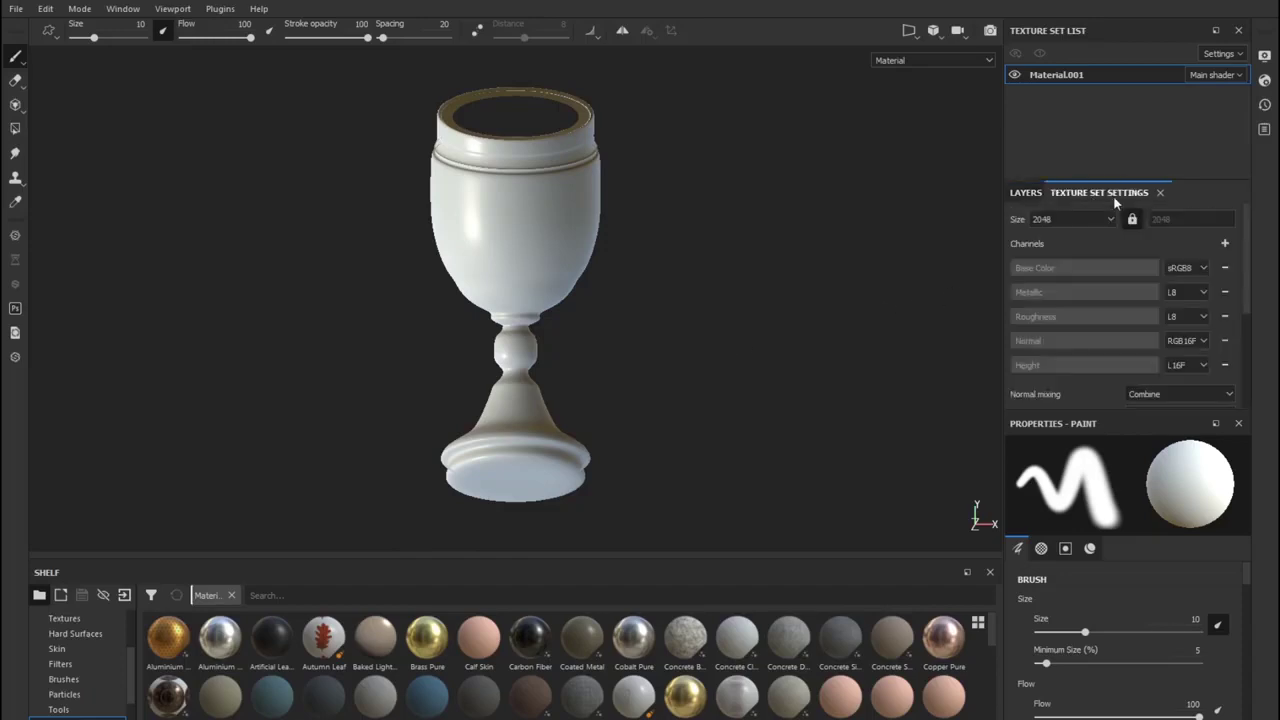
{"action": "left_click", "coordinate": [1224, 243]}
{"action": "left_click", "coordinate": [1205, 256]}
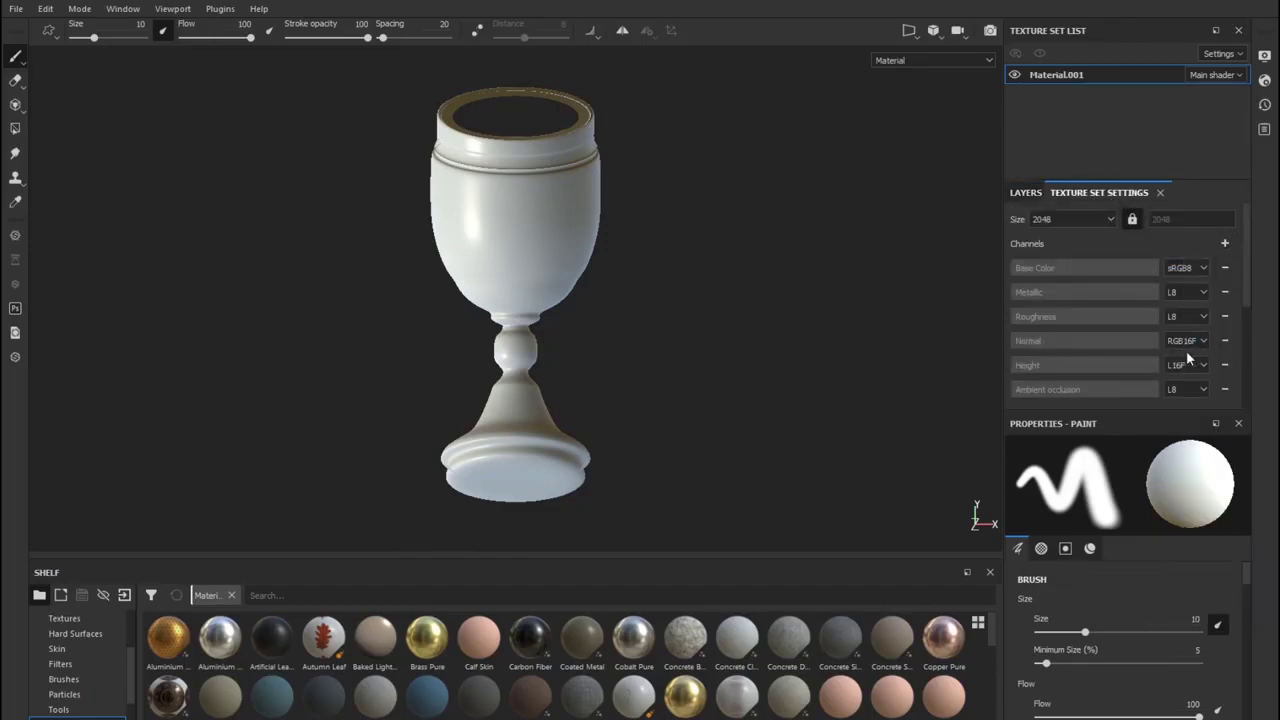
- In Bake Mesh Maps, load hp.fbx as the high-definition mesh
{"action": "scroll", "coordinate": [1195, 355], "scroll_direction": "down", "scroll_amount": 3}
{"action": "left_click", "coordinate": [1205, 301]}
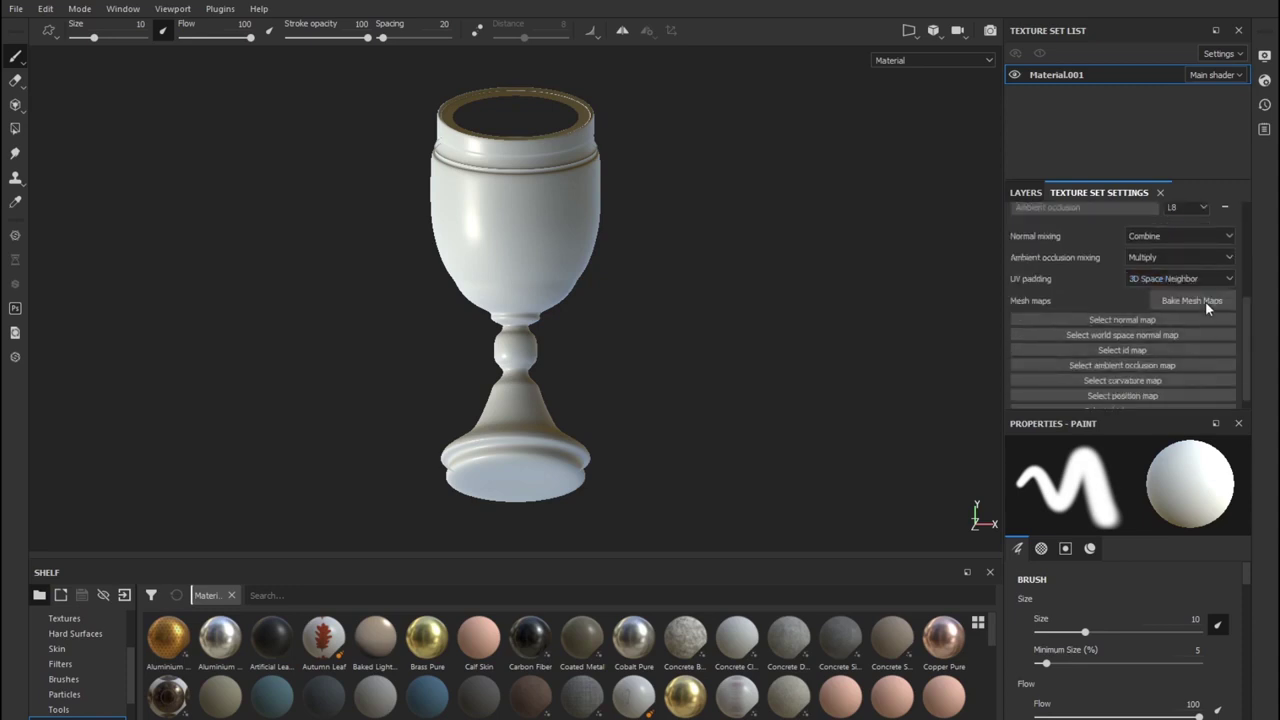
{"action": "left_click", "coordinate": [843, 275]}
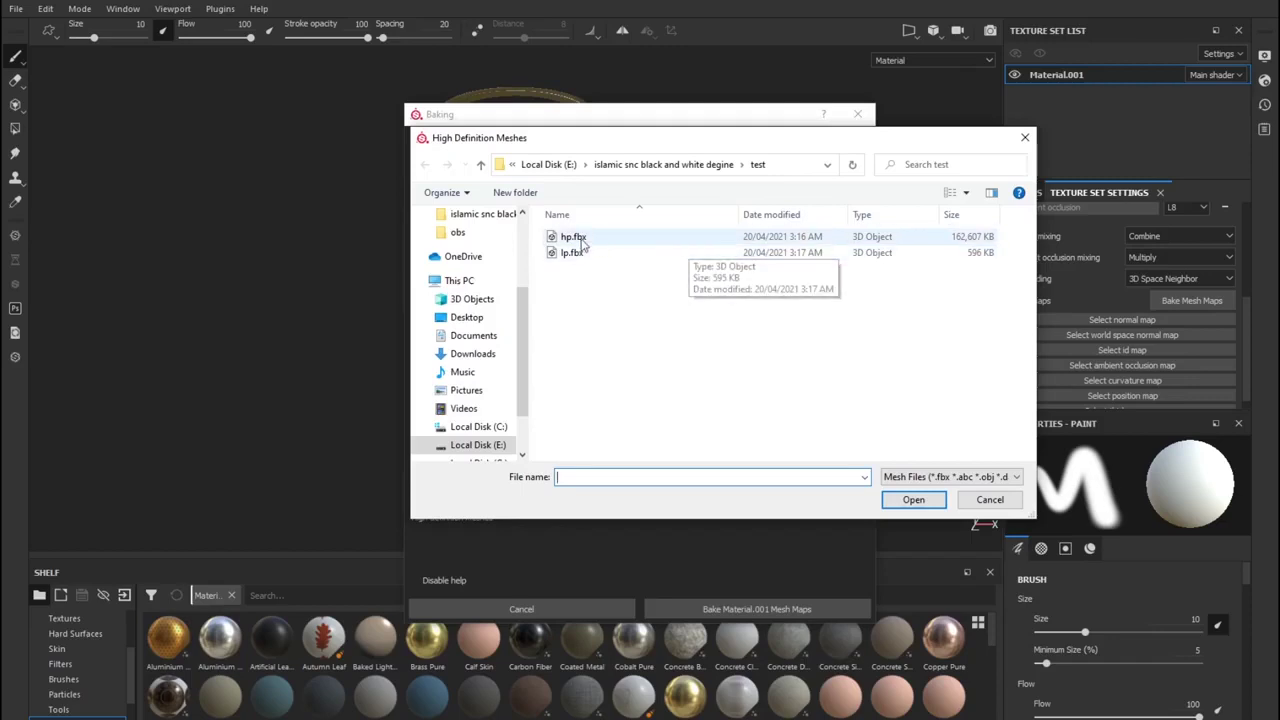
{"action": "double_click", "coordinate": [650, 237]}
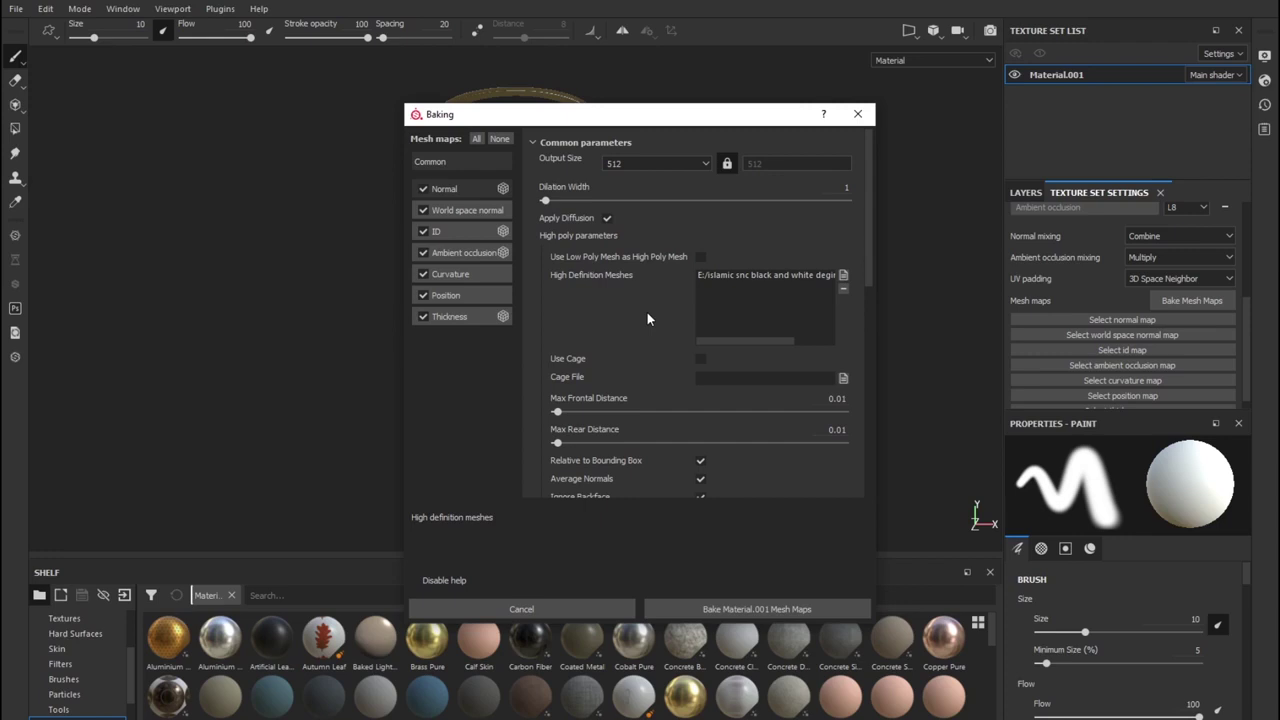
- Exclude the ID map, set output size to 2048, and start the bake
{"action": "scroll", "coordinate": [647, 318], "scroll_direction": "down", "scroll_amount": 2}
{"action": "scroll", "coordinate": [647, 318], "scroll_direction": "down", "scroll_amount": 2}
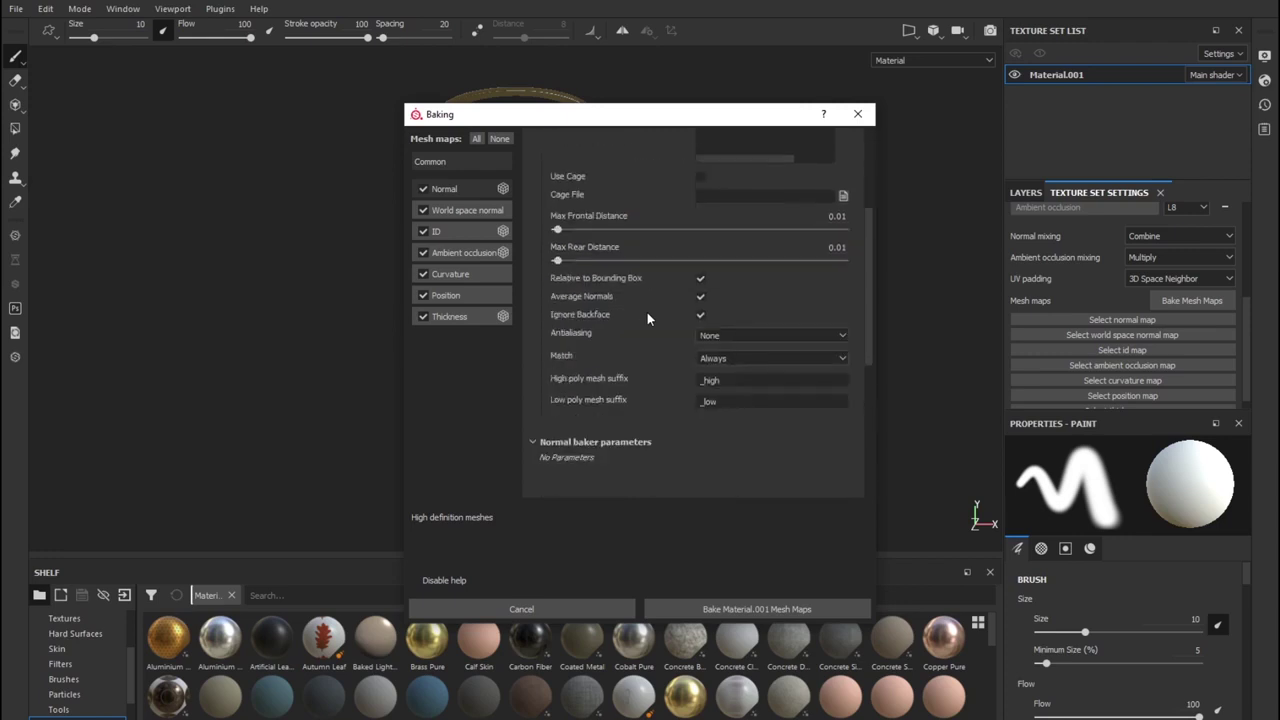
{"action": "scroll", "coordinate": [647, 318], "scroll_direction": "down", "scroll_amount": 2}
{"action": "scroll", "coordinate": [647, 318], "scroll_direction": "up", "scroll_amount": 5}
{"action": "left_click", "coordinate": [422, 231]}
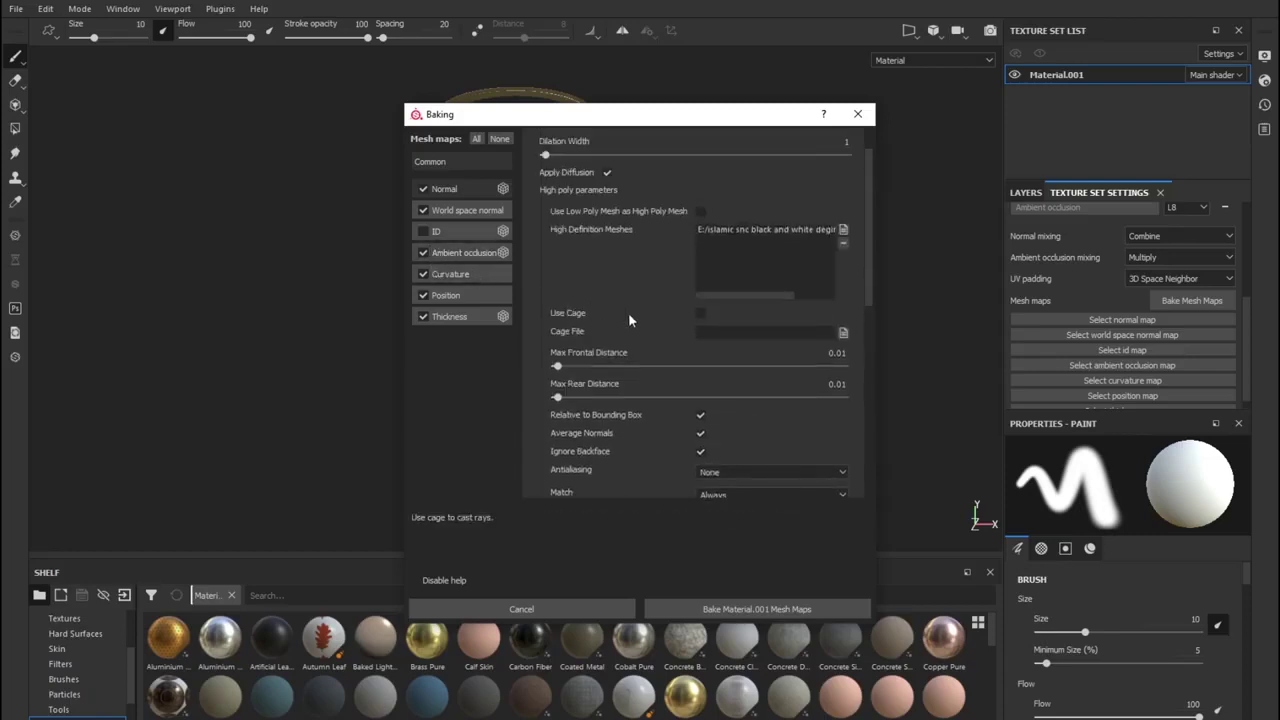
{"action": "scroll", "coordinate": [628, 312], "scroll_direction": "up", "scroll_amount": 1}
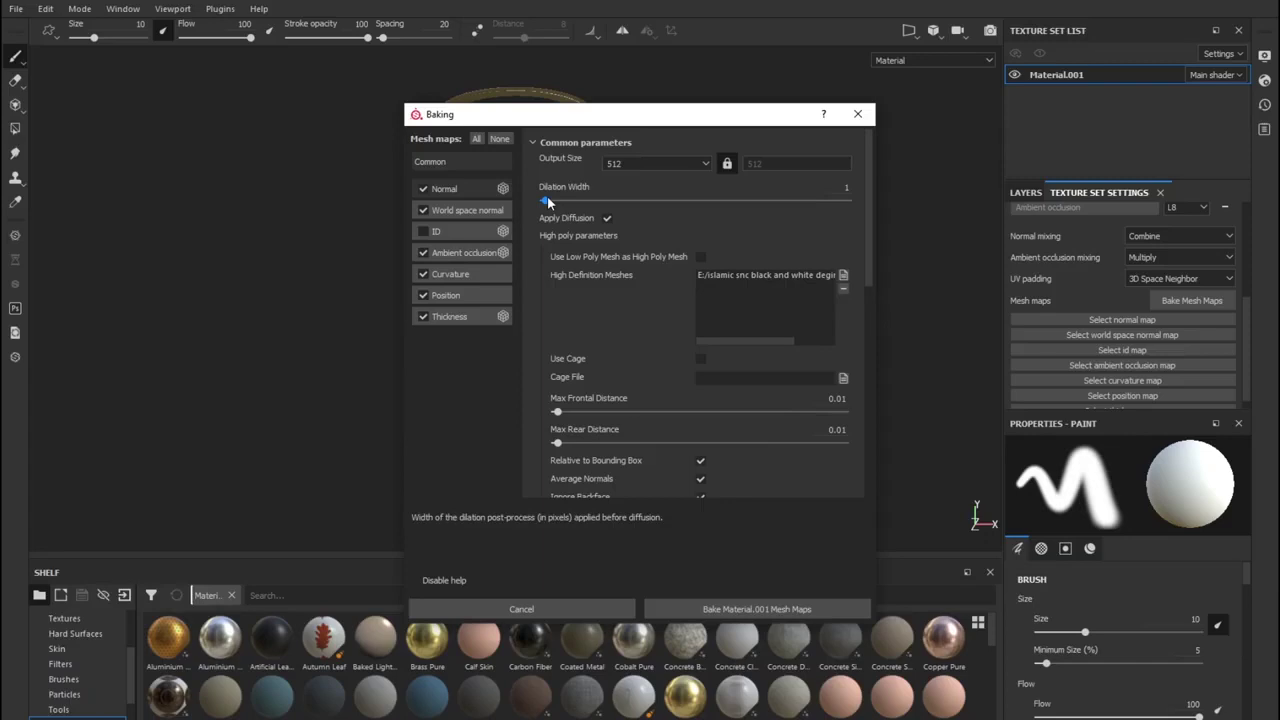
{"action": "left_click", "coordinate": [640, 163]}
{"action": "left_click", "coordinate": [640, 232]}
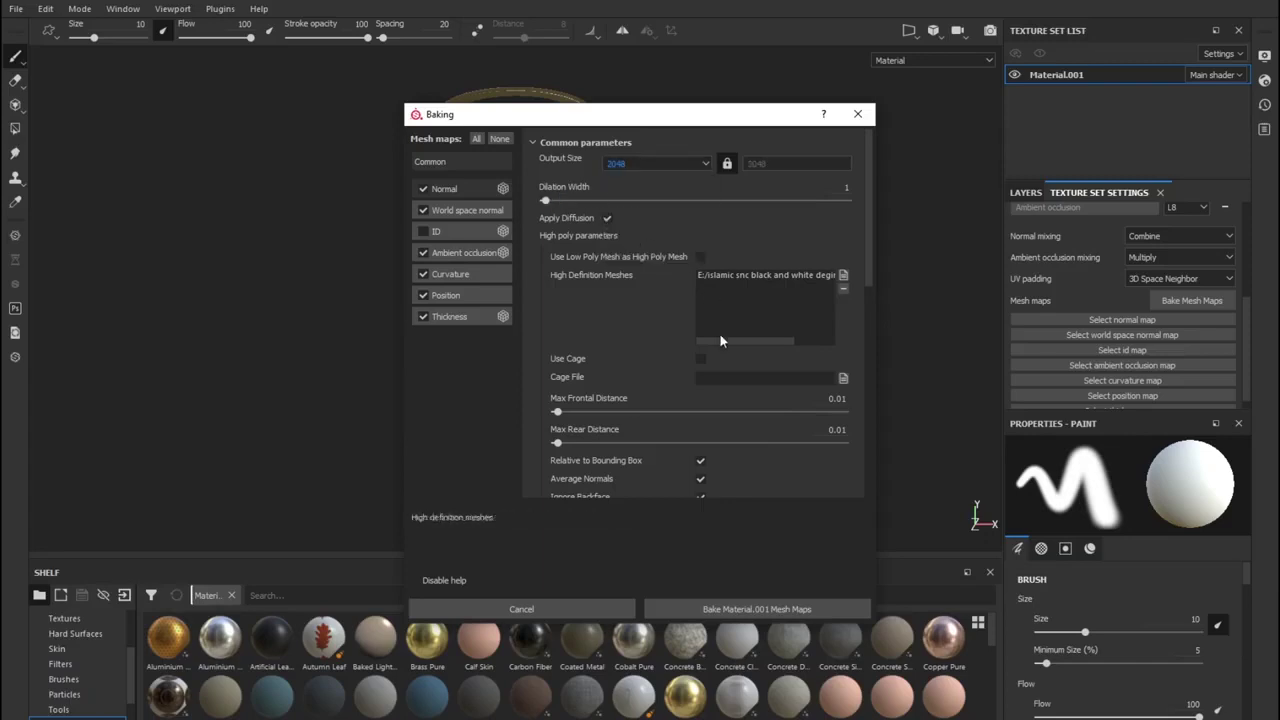
{"action": "left_click", "coordinate": [756, 606]}
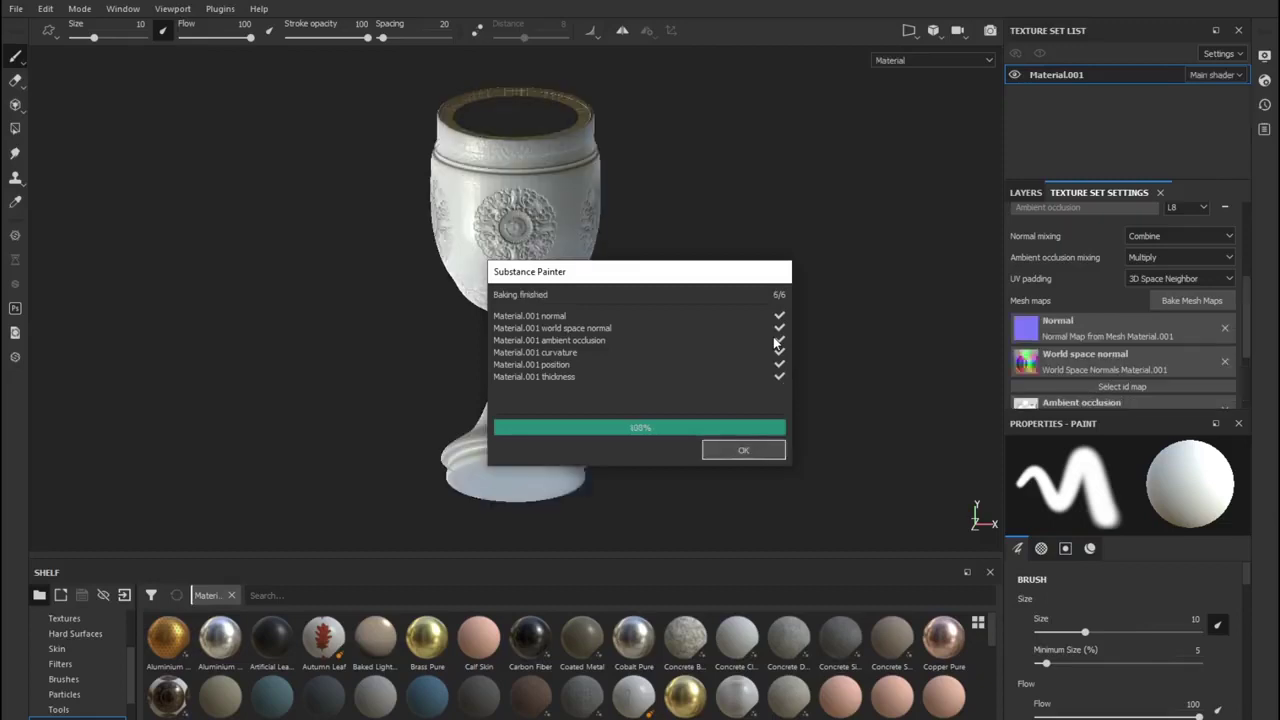
- Close the Baking finished report, return to the Layers stack, and browse the Shelf materials
{"action": "left_click", "coordinate": [750, 450]}
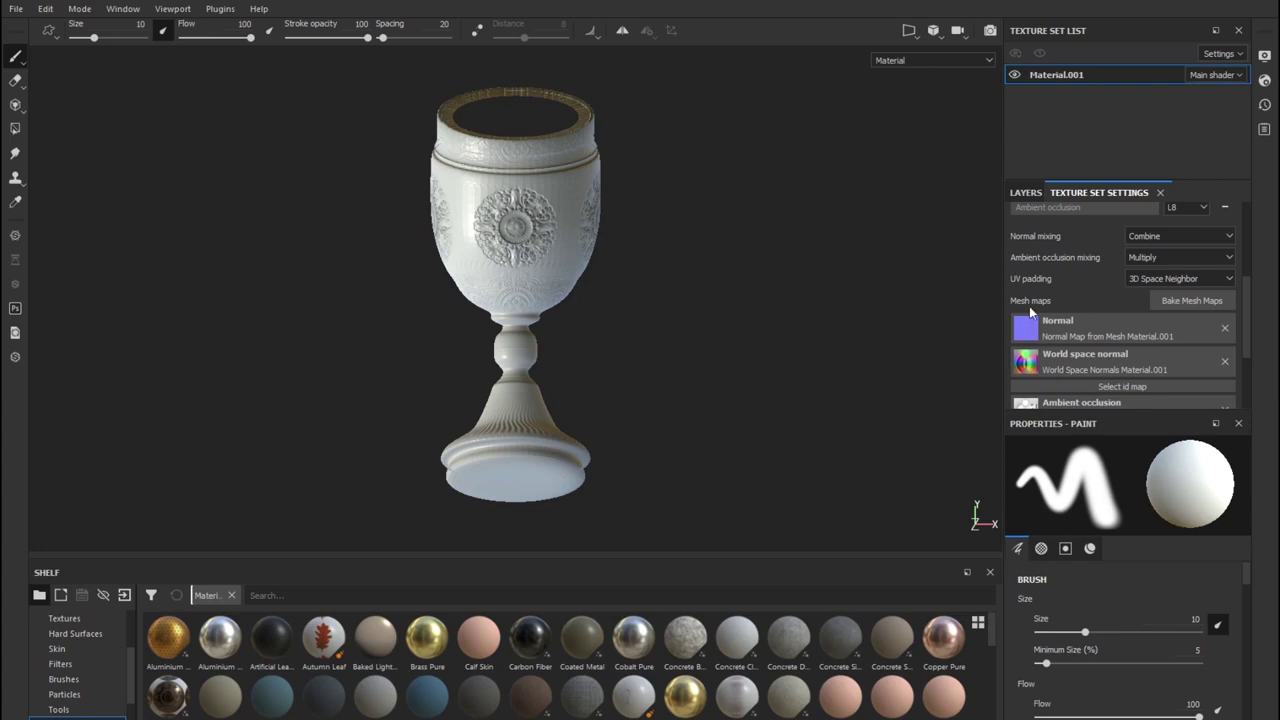
{"action": "left_click", "coordinate": [1027, 193]}
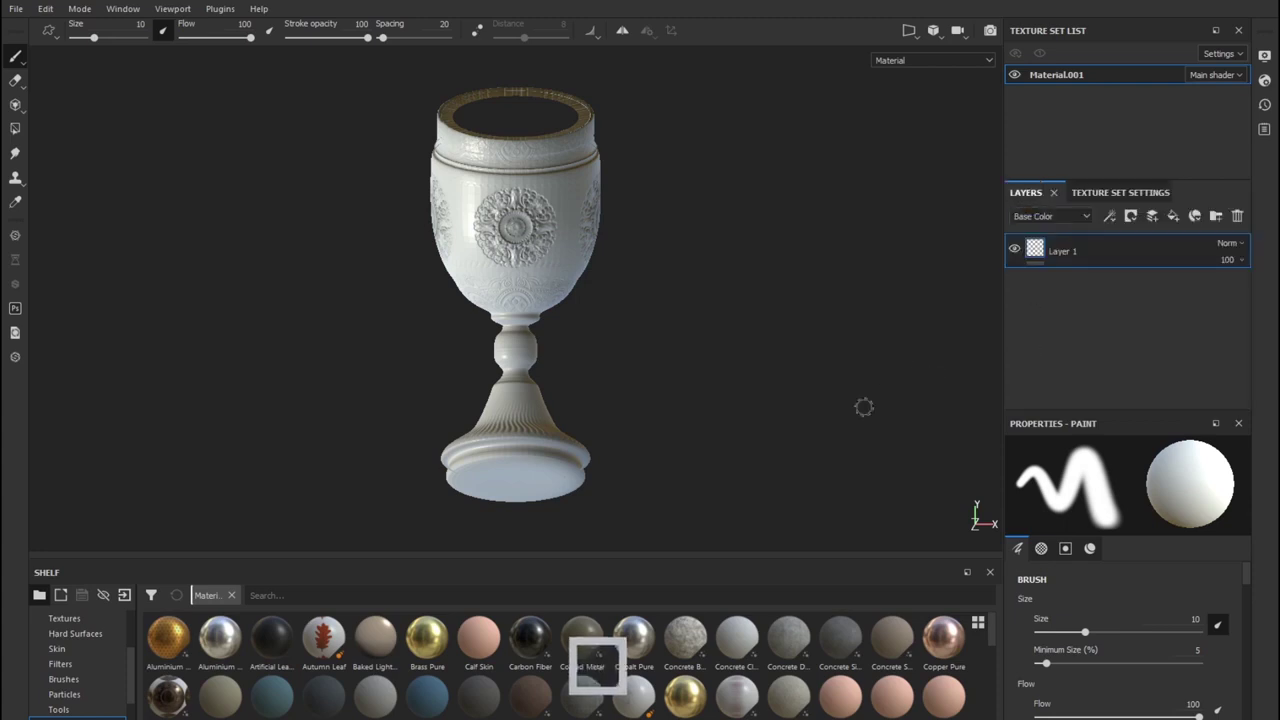
{"action": "scroll", "coordinate": [471, 688], "scroll_direction": "down", "scroll_amount": 6}
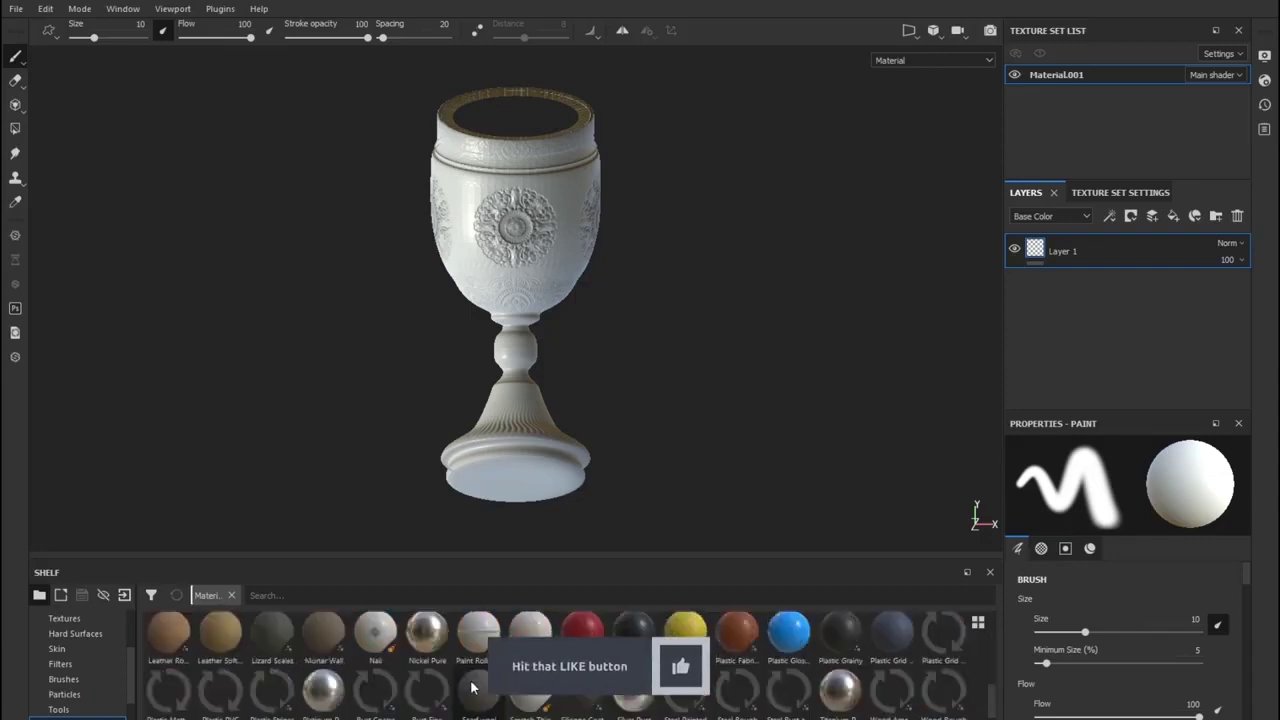
{"action": "scroll", "coordinate": [471, 688], "scroll_direction": "down", "scroll_amount": 3}
{"action": "scroll", "coordinate": [471, 688], "scroll_direction": "up", "scroll_amount": 5}
{"action": "scroll", "coordinate": [471, 688], "scroll_direction": "up", "scroll_amount": 4}
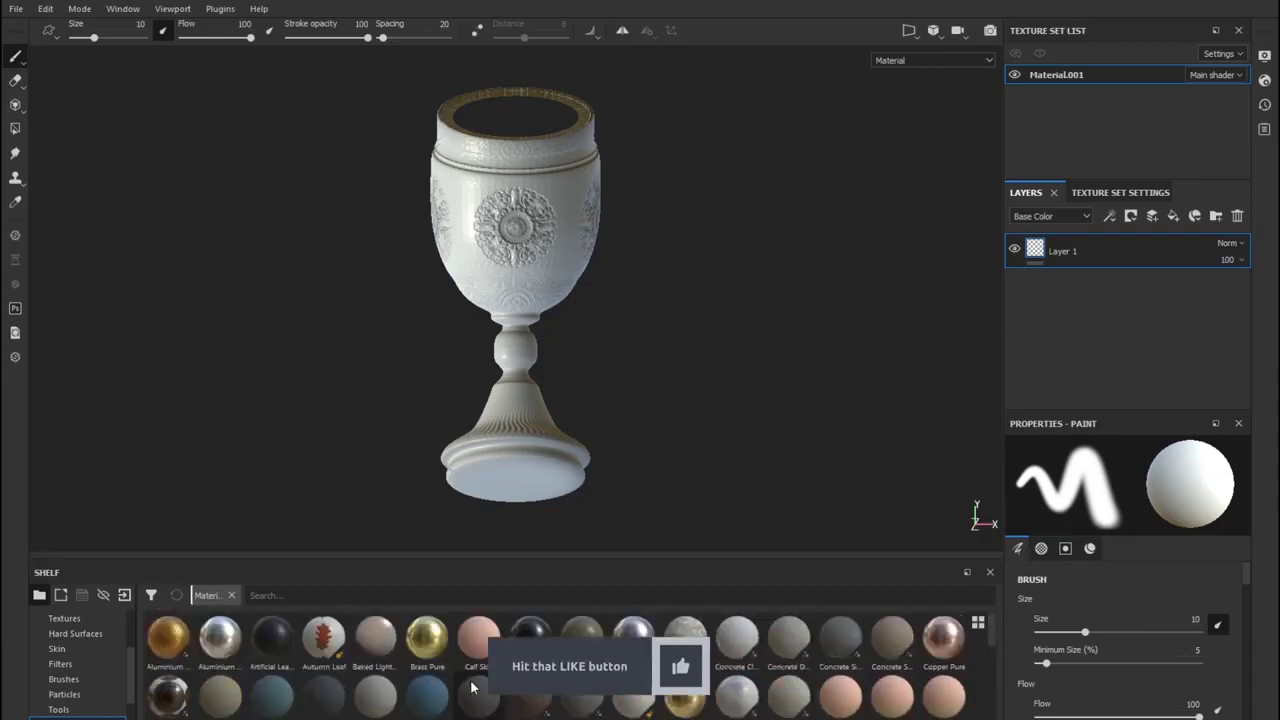
{"action": "scroll", "coordinate": [471, 688], "scroll_direction": "down", "scroll_amount": 3}
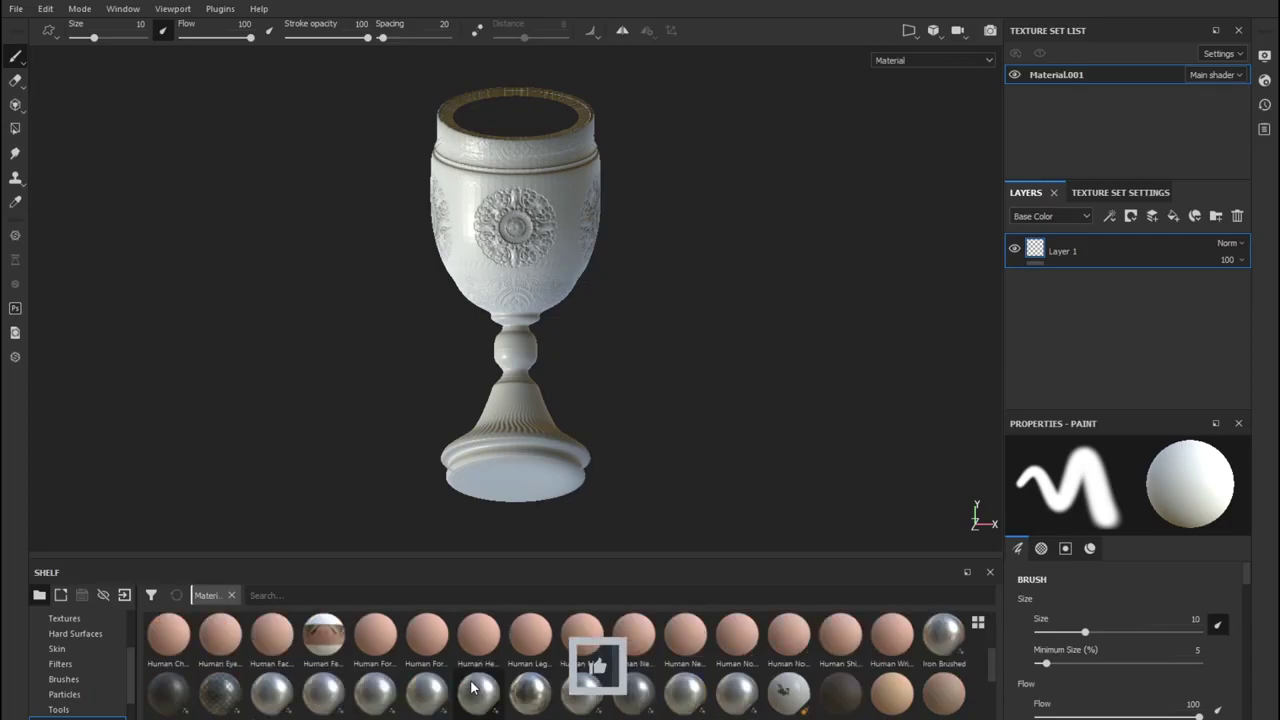
{"action": "scroll", "coordinate": [471, 688], "scroll_direction": "down", "scroll_amount": 3}
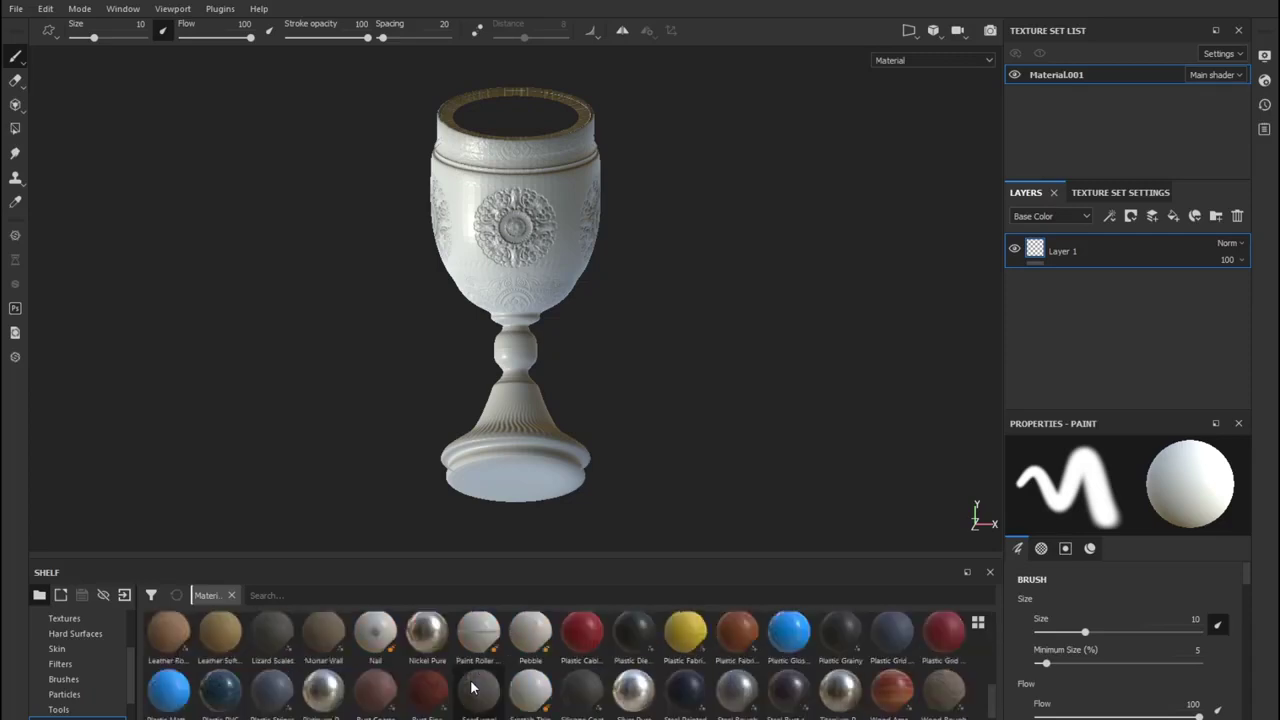
{"action": "scroll", "coordinate": [471, 688], "scroll_direction": "up", "scroll_amount": 3}
{"action": "scroll", "coordinate": [471, 688], "scroll_direction": "up", "scroll_amount": 3}
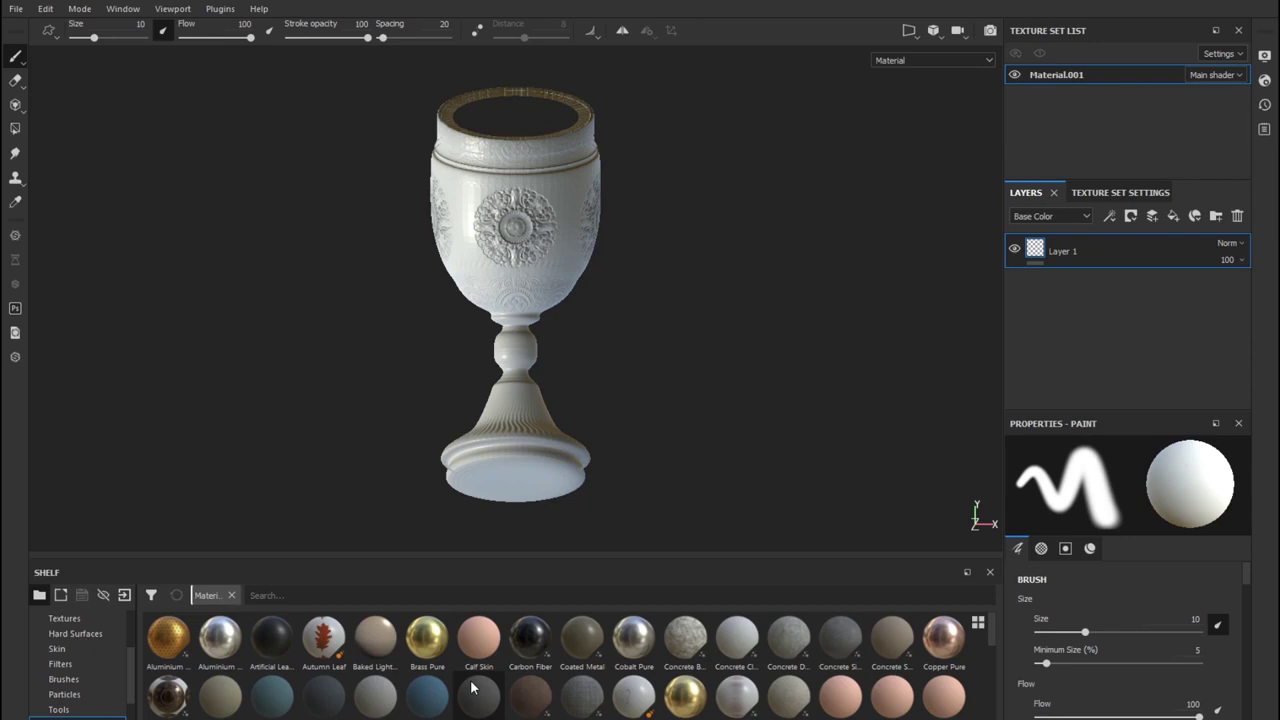
{"action": "scroll", "coordinate": [380, 683], "scroll_direction": "down", "scroll_amount": 3}
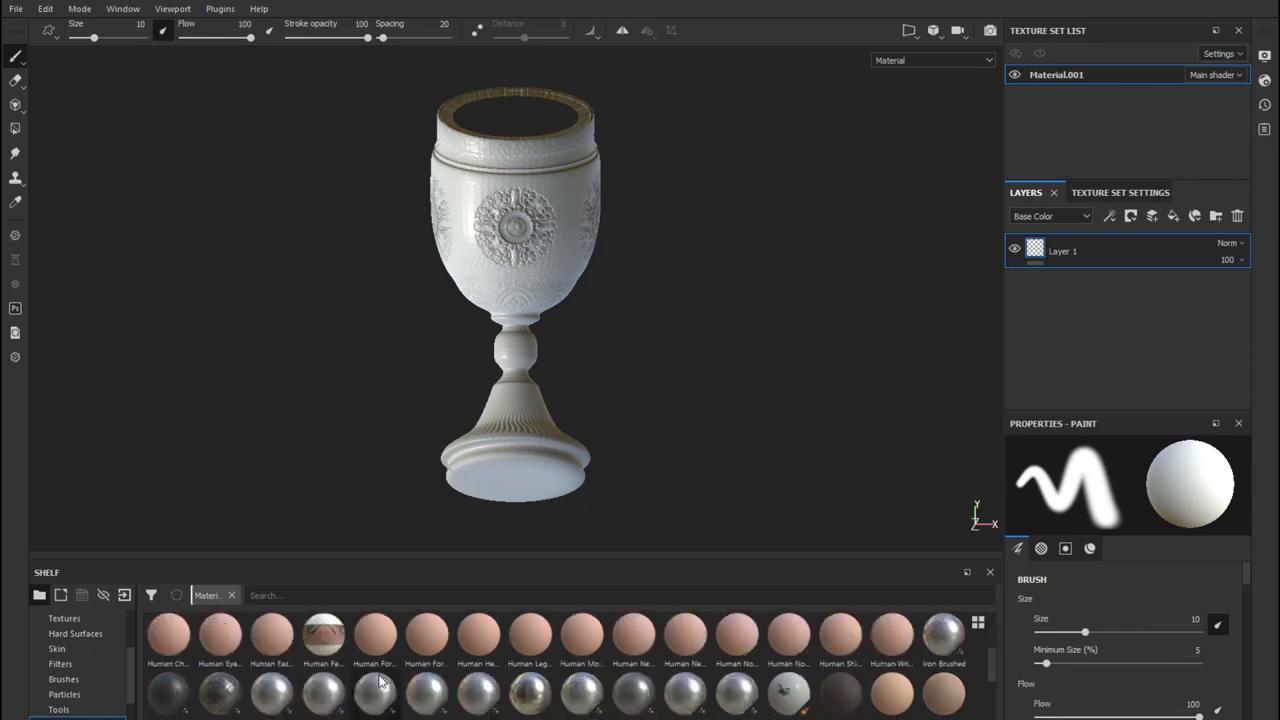
{"action": "scroll", "coordinate": [383, 681], "scroll_direction": "down", "scroll_amount": 3}
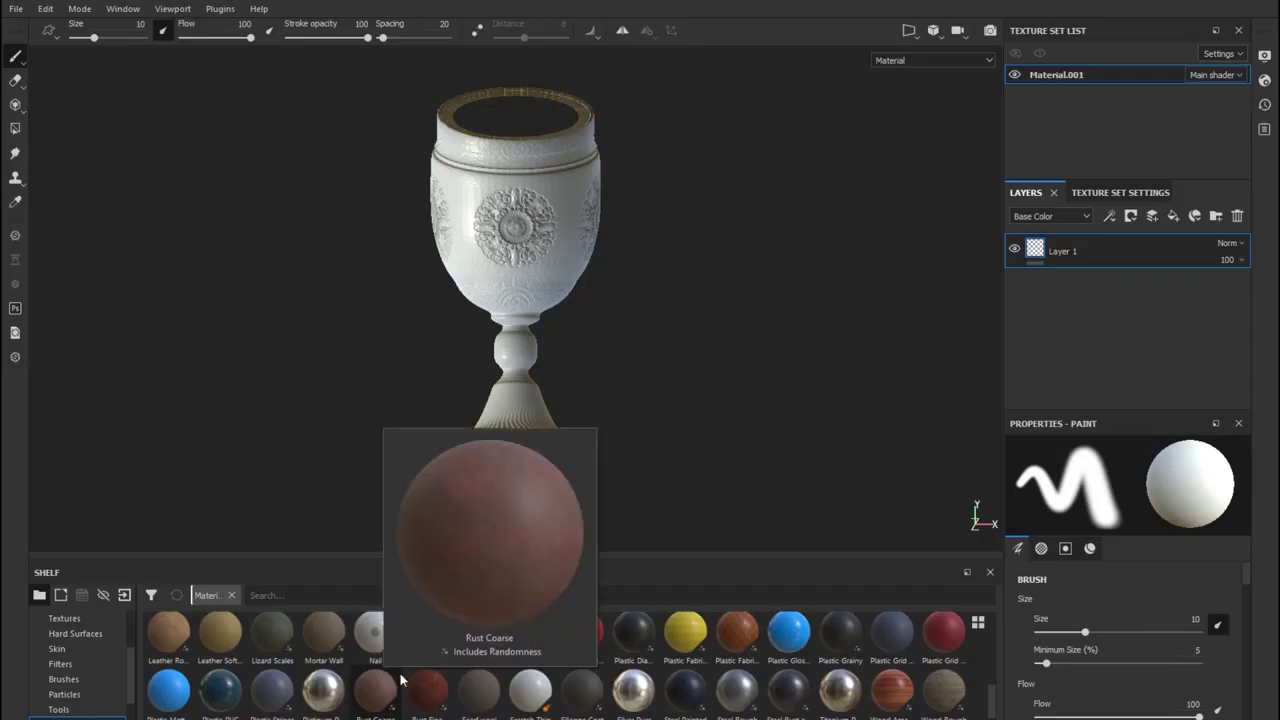
{"action": "scroll", "coordinate": [835, 700], "scroll_direction": "down", "scroll_amount": 1}
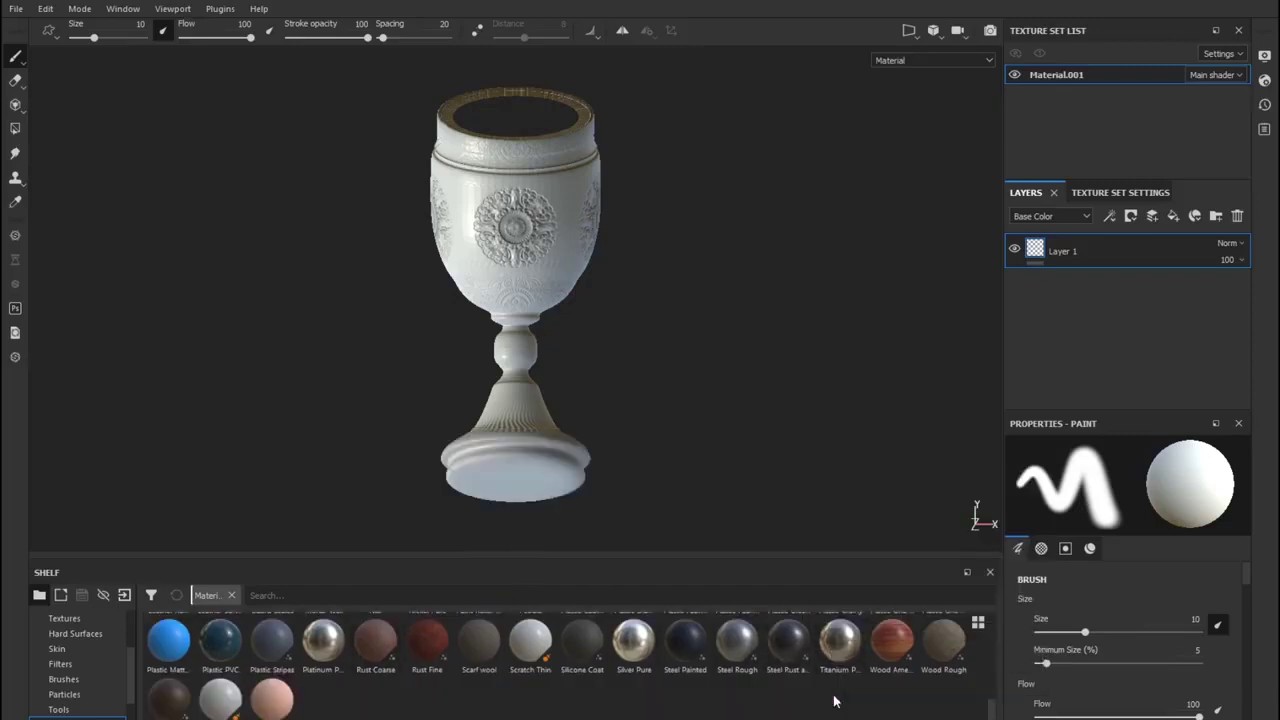
{"action": "scroll", "coordinate": [835, 700], "scroll_direction": "up", "scroll_amount": 3}
{"action": "scroll", "coordinate": [835, 700], "scroll_direction": "up", "scroll_amount": 4}
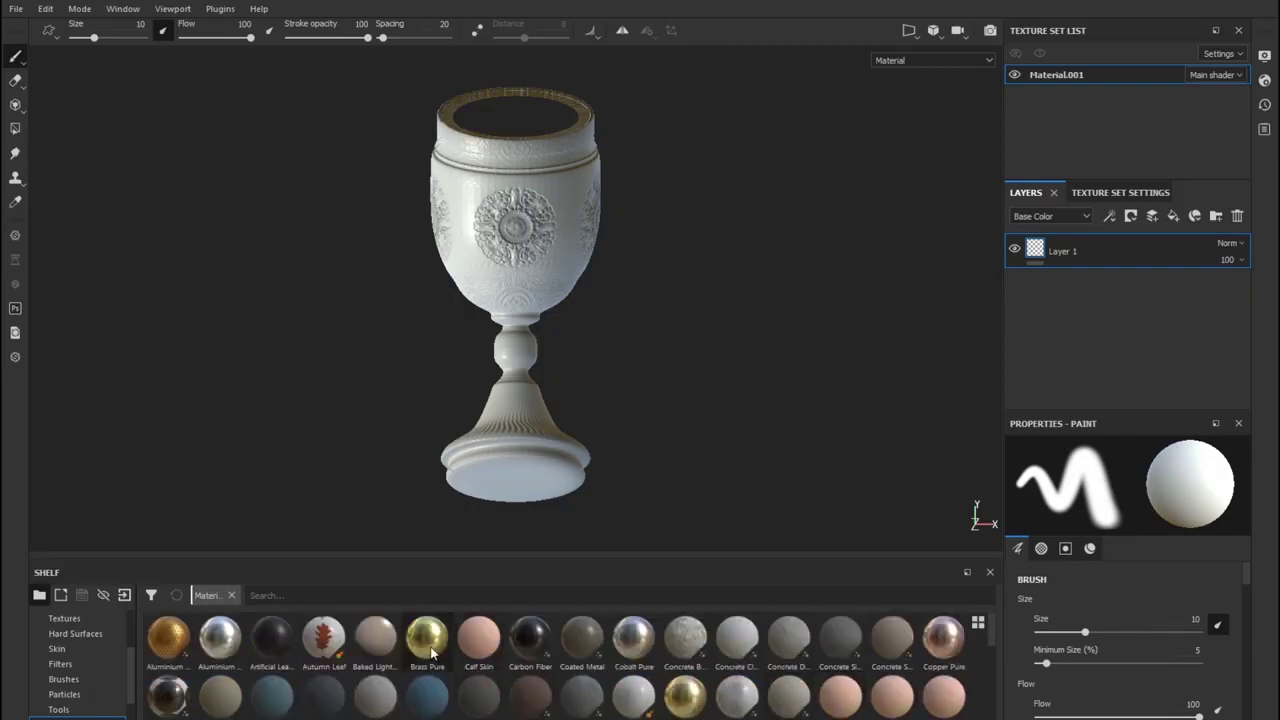
- Add a Brass Pure layer from the Shelf, then a new Fill layer 1 above it
{"action": "left_click_drag", "start_coordinate": [432, 652], "coordinate": [1070, 258]}
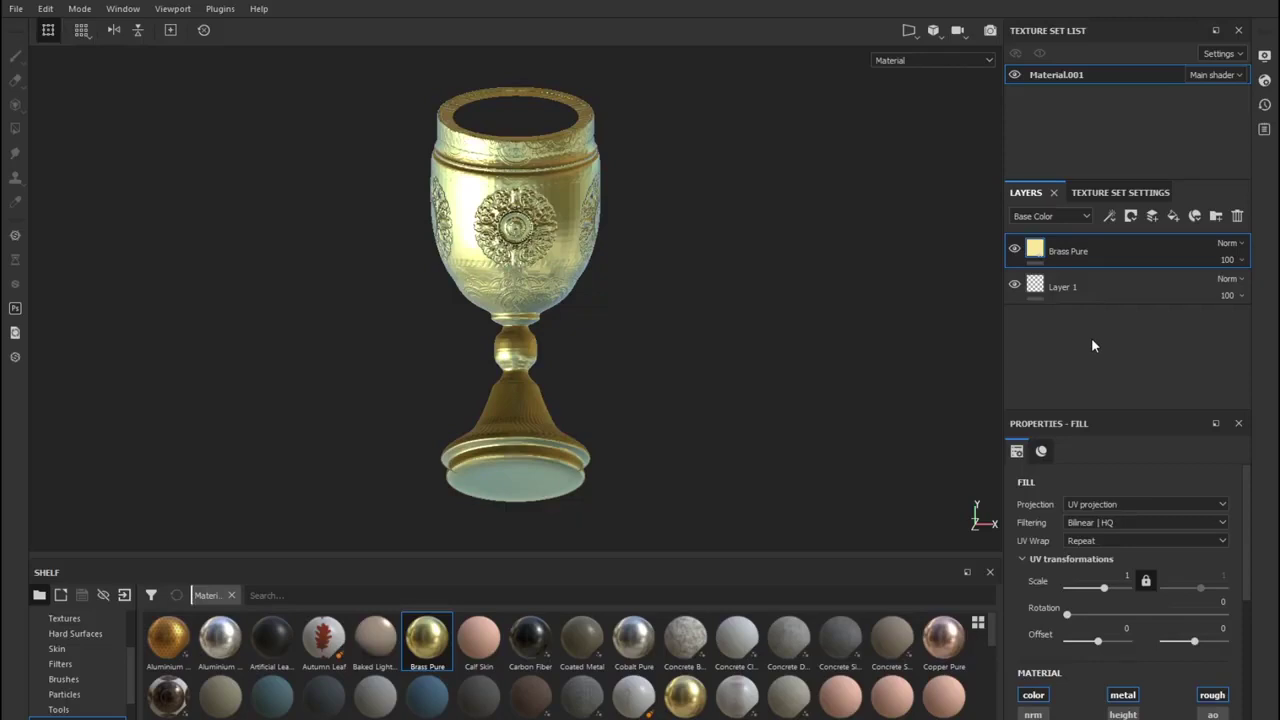
{"action": "mouse_move", "coordinate": [743, 371]}
{"action": "left_mouse_down", "text": "alt"}
{"action": "mouse_move", "coordinate": [688, 143]}
{"action": "mouse_move", "coordinate": [760, 345]}
{"action": "left_mouse_up", "text": "alt"}
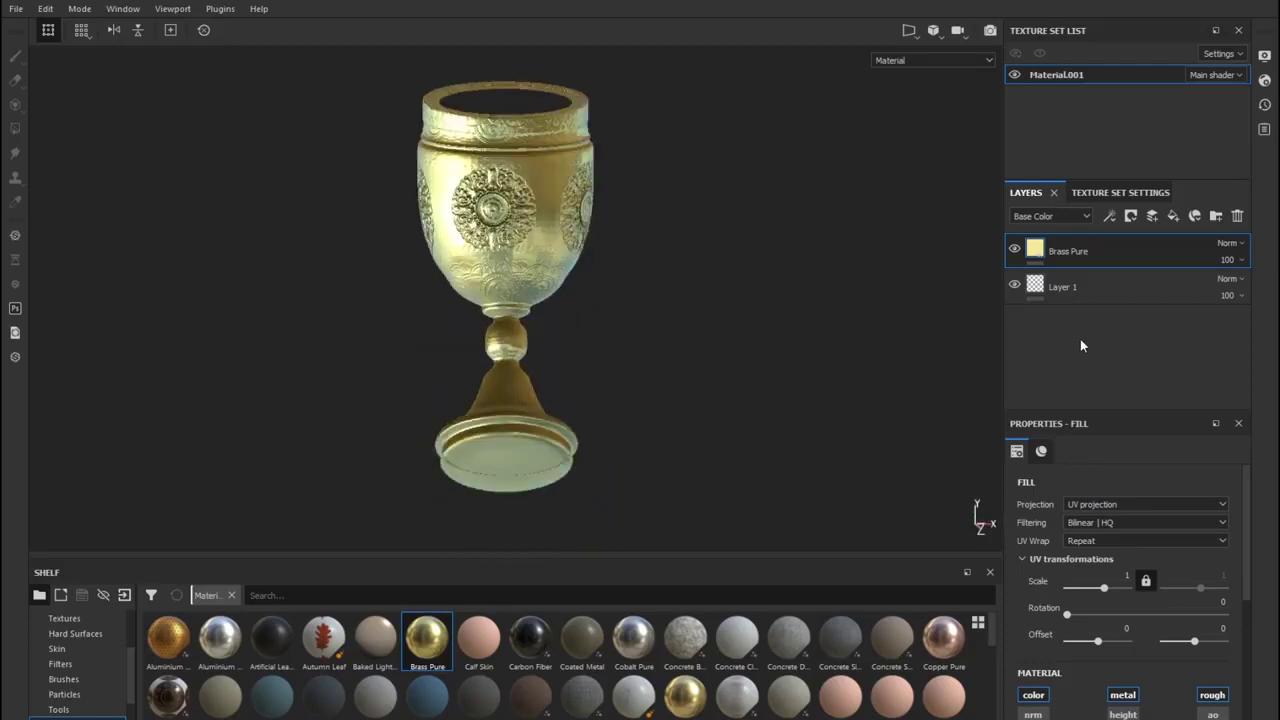
{"action": "left_click", "coordinate": [1173, 216]}
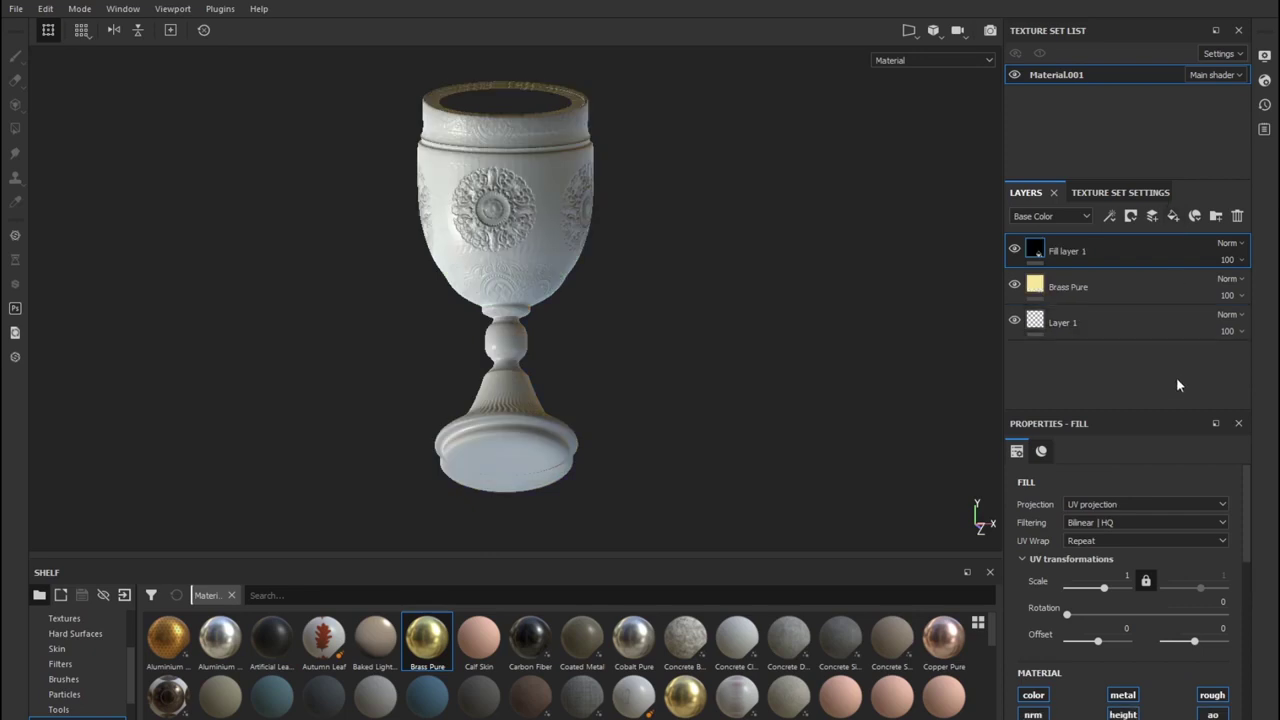
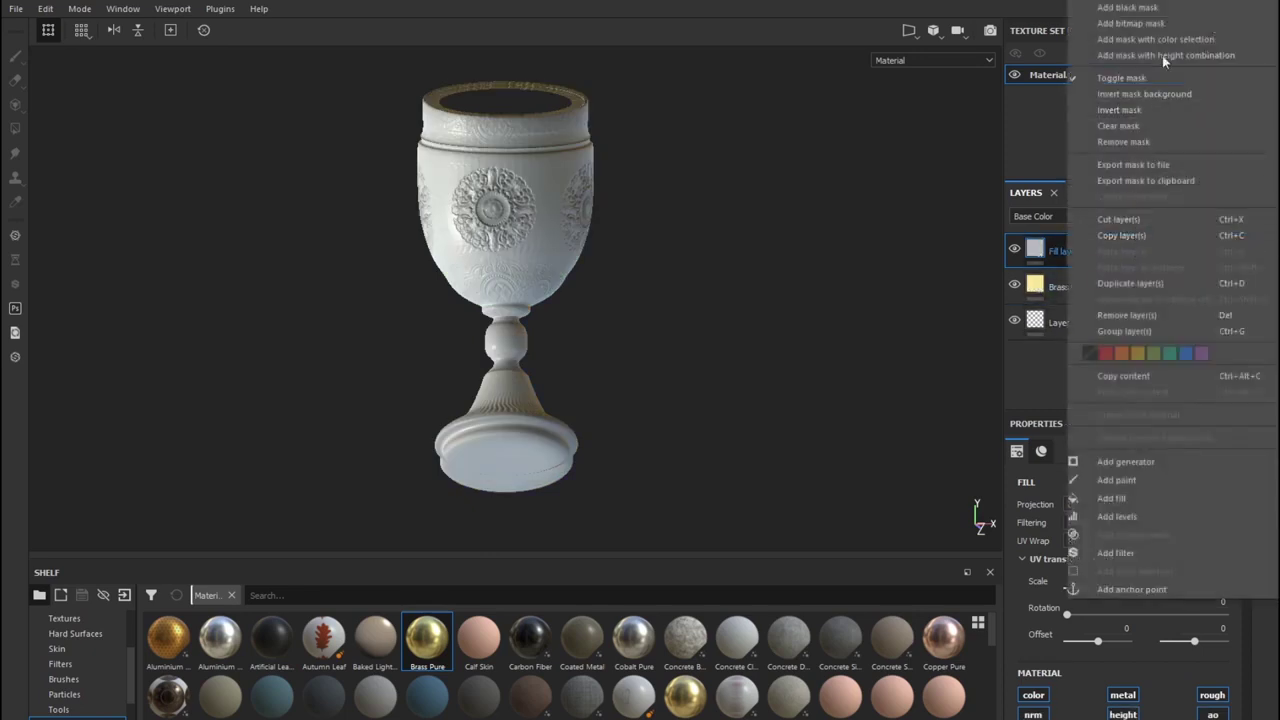
- Add a white mask to Fill layer 1 and browse the Shelf categories
{"action": "left_click", "coordinate": [1173, 6]}
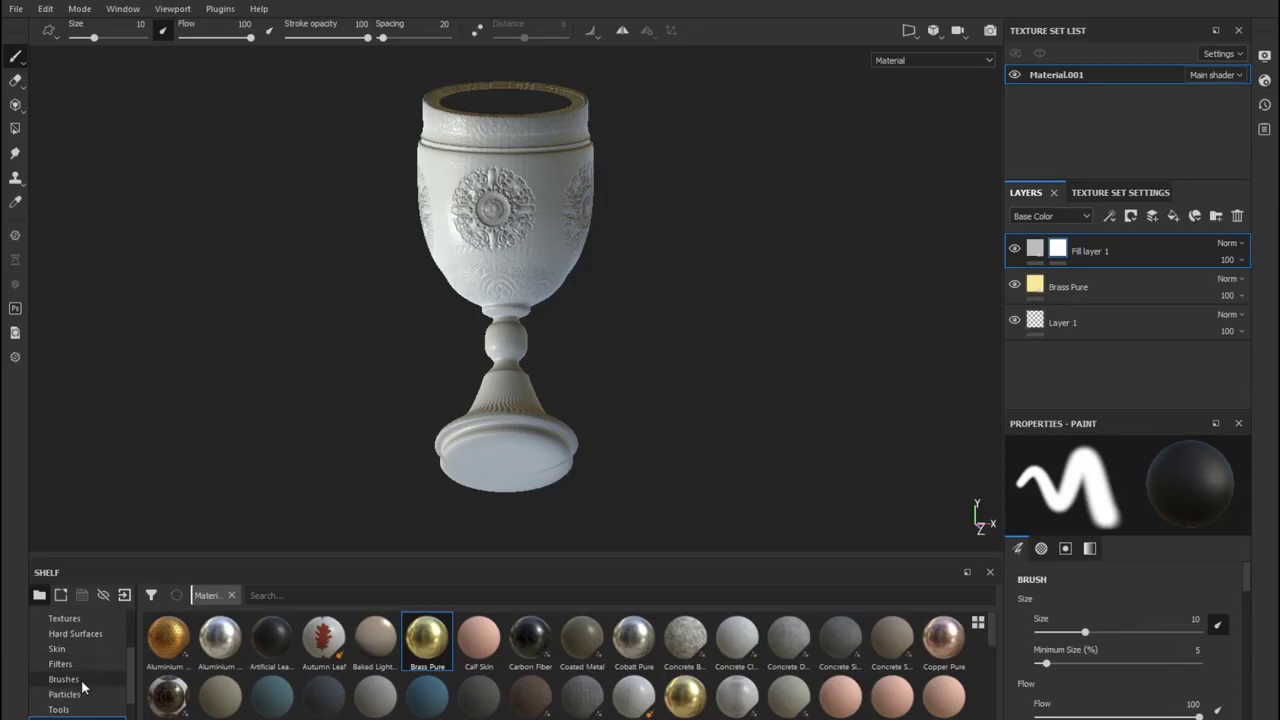
{"action": "scroll", "coordinate": [82, 662], "scroll_direction": "up", "scroll_amount": 3}
{"action": "scroll", "coordinate": [81, 657], "scroll_direction": "down", "scroll_amount": 2}
{"action": "scroll", "coordinate": [81, 657], "scroll_direction": "down", "scroll_amount": 2}
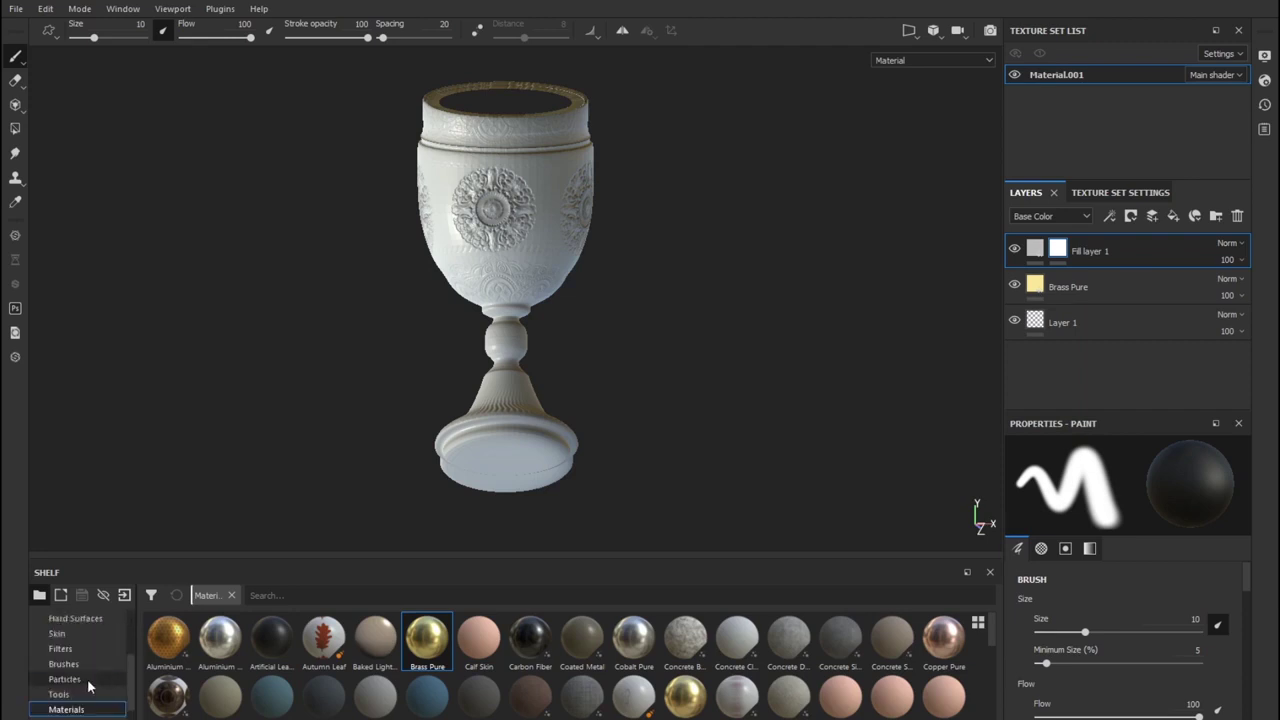
{"action": "scroll", "coordinate": [91, 670], "scroll_direction": "up", "scroll_amount": 1}
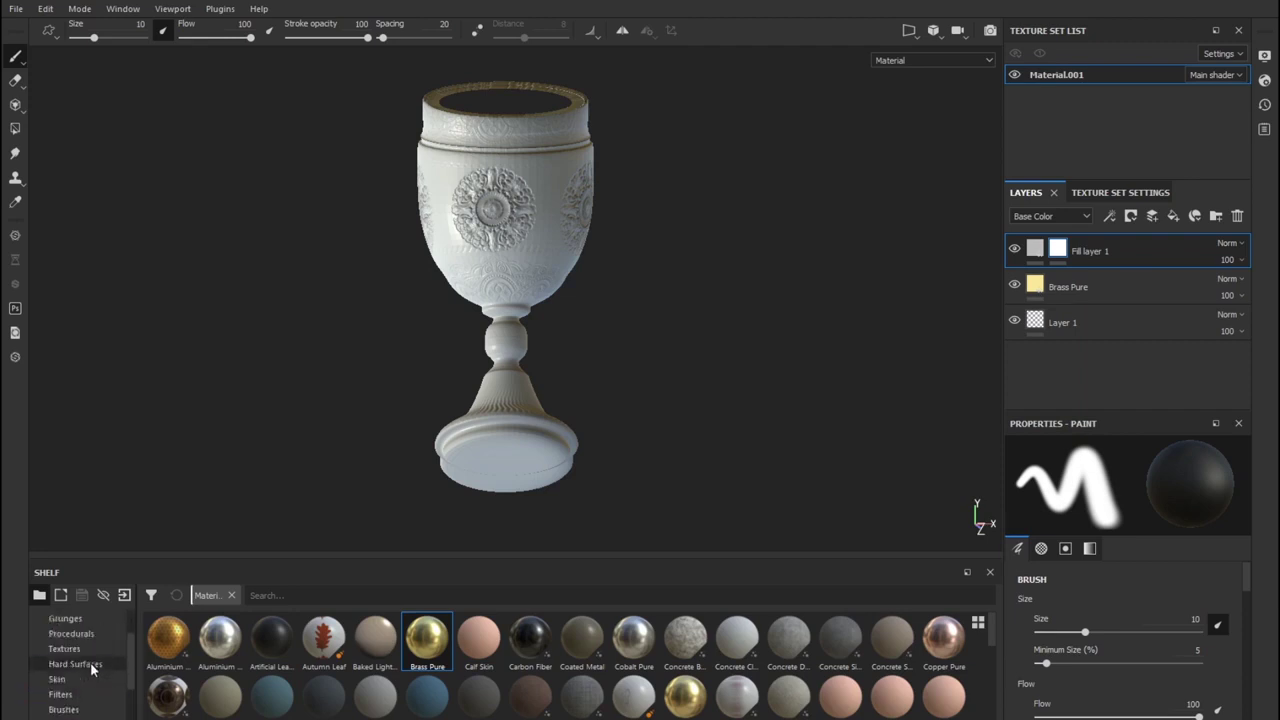
{"action": "scroll", "coordinate": [90, 662], "scroll_direction": "up", "scroll_amount": 2}
{"action": "scroll", "coordinate": [92, 694], "scroll_direction": "down", "scroll_amount": 3}
{"action": "scroll", "coordinate": [93, 694], "scroll_direction": "down", "scroll_amount": 1}
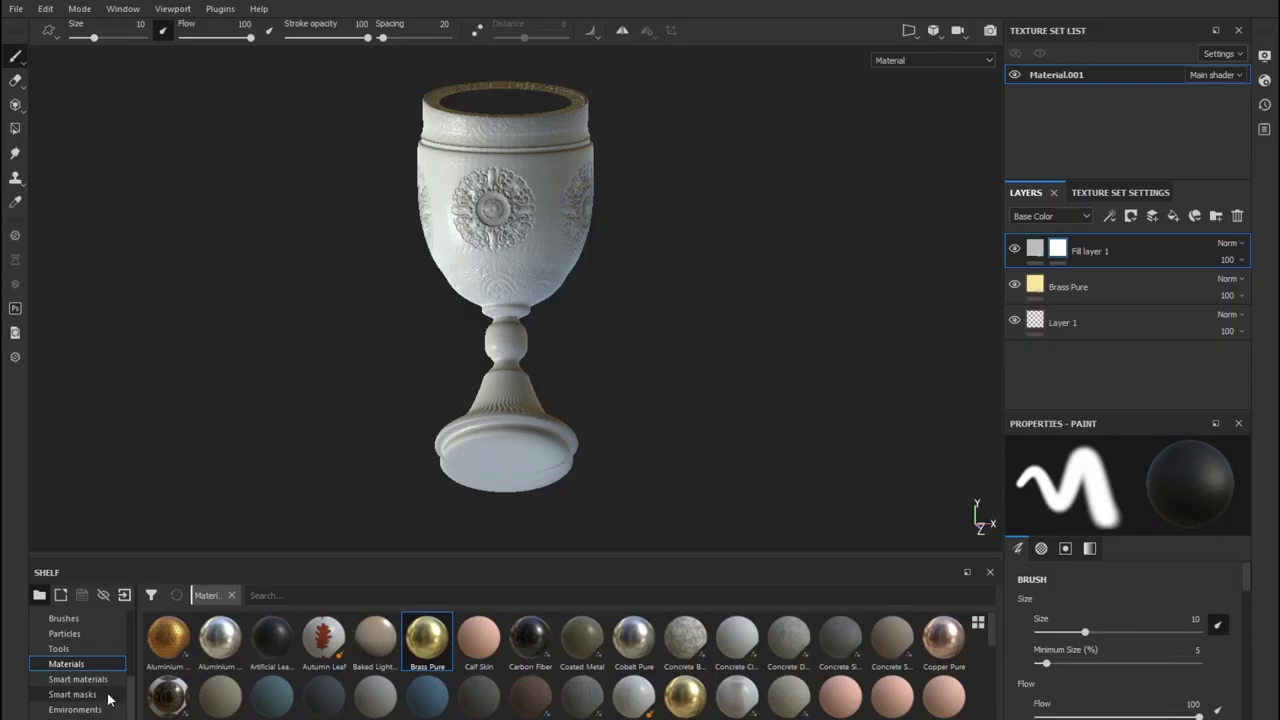
- Apply the Dirt Dry smart mask to Fill layer 1's mask and change the brush size
{"action": "left_click", "coordinate": [108, 695]}
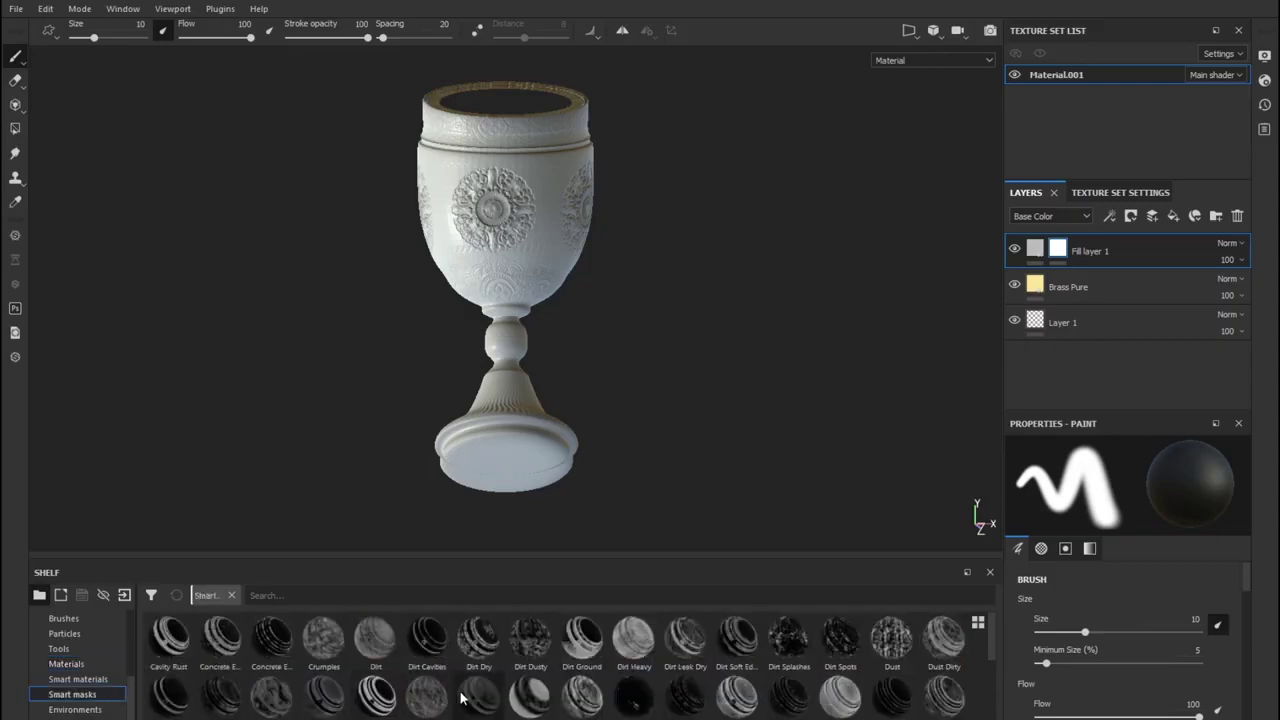
{"action": "mouse_move", "coordinate": [474, 648]}
{"action": "left_mouse_down"}
{"action": "mouse_move", "coordinate": [1053, 441]}
{"action": "mouse_move", "coordinate": [1068, 250]}
{"action": "left_mouse_up"}
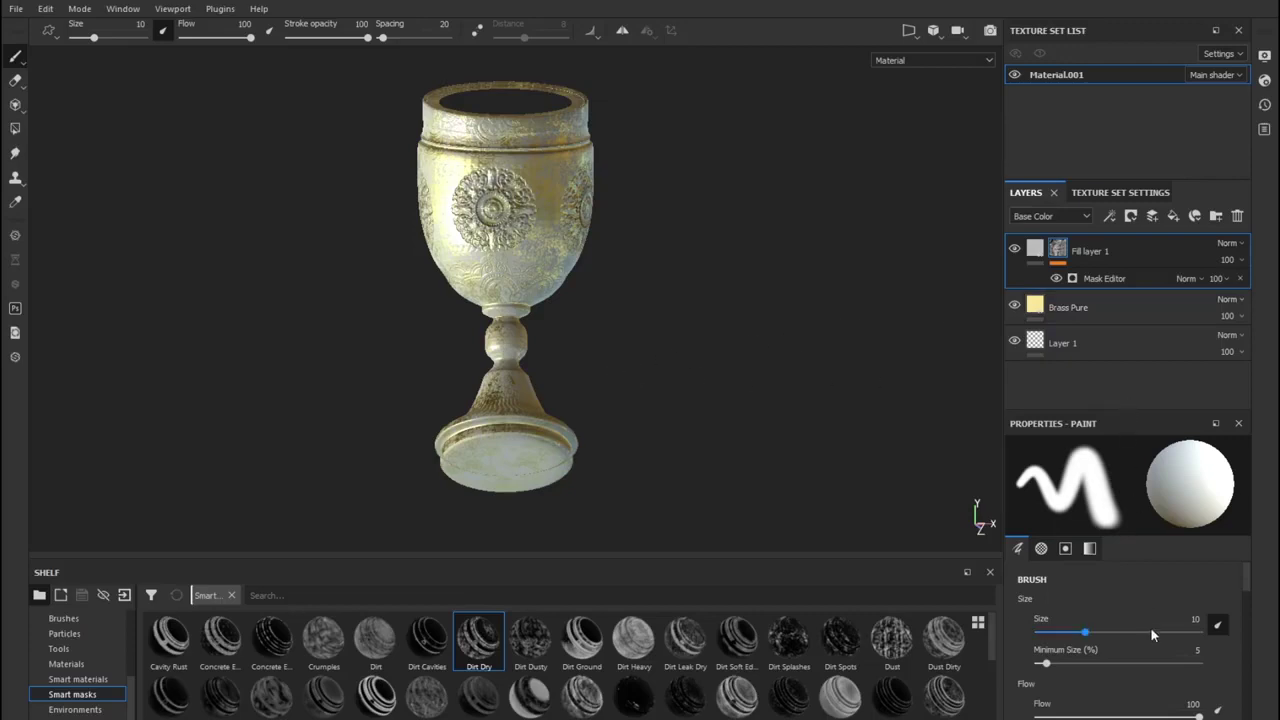
{"action": "mouse_move", "coordinate": [1085, 632]}
{"action": "left_mouse_down"}
{"action": "mouse_move", "coordinate": [1071, 635]}
{"action": "mouse_move", "coordinate": [1089, 638]}
{"action": "left_mouse_up"}
- Lower the mask's grayscale value to 0.7782
{"action": "scroll", "coordinate": [1100, 686], "scroll_direction": "down", "scroll_amount": 2}
{"action": "scroll", "coordinate": [1104, 684], "scroll_direction": "down", "scroll_amount": 2}
{"action": "scroll", "coordinate": [1100, 680], "scroll_direction": "down", "scroll_amount": 2}
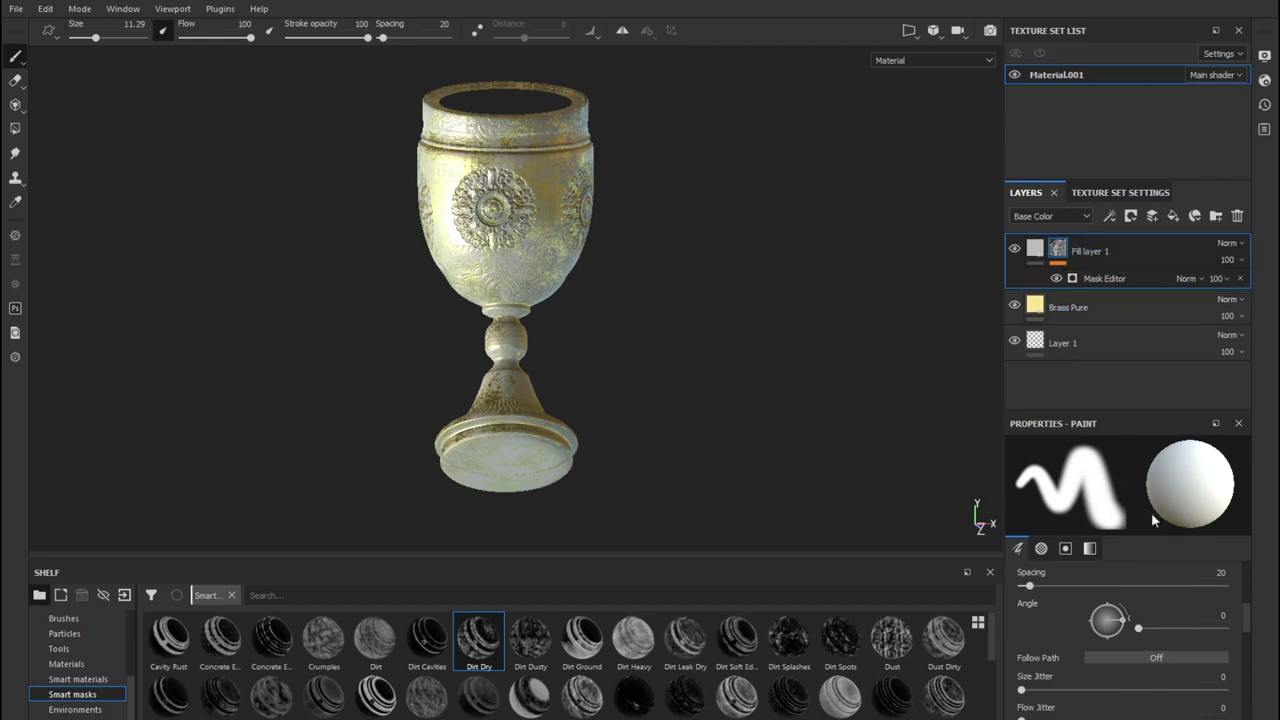
{"action": "scroll", "coordinate": [1194, 627], "scroll_direction": "down", "scroll_amount": 2}
{"action": "scroll", "coordinate": [1147, 642], "scroll_direction": "down", "scroll_amount": 2}
{"action": "scroll", "coordinate": [1146, 642], "scroll_direction": "down", "scroll_amount": 2}
{"action": "scroll", "coordinate": [1141, 657], "scroll_direction": "down", "scroll_amount": 2}
{"action": "scroll", "coordinate": [1141, 657], "scroll_direction": "down", "scroll_amount": 2}
{"action": "left_click_drag", "start_coordinate": [1212, 695], "coordinate": [1173, 697]}
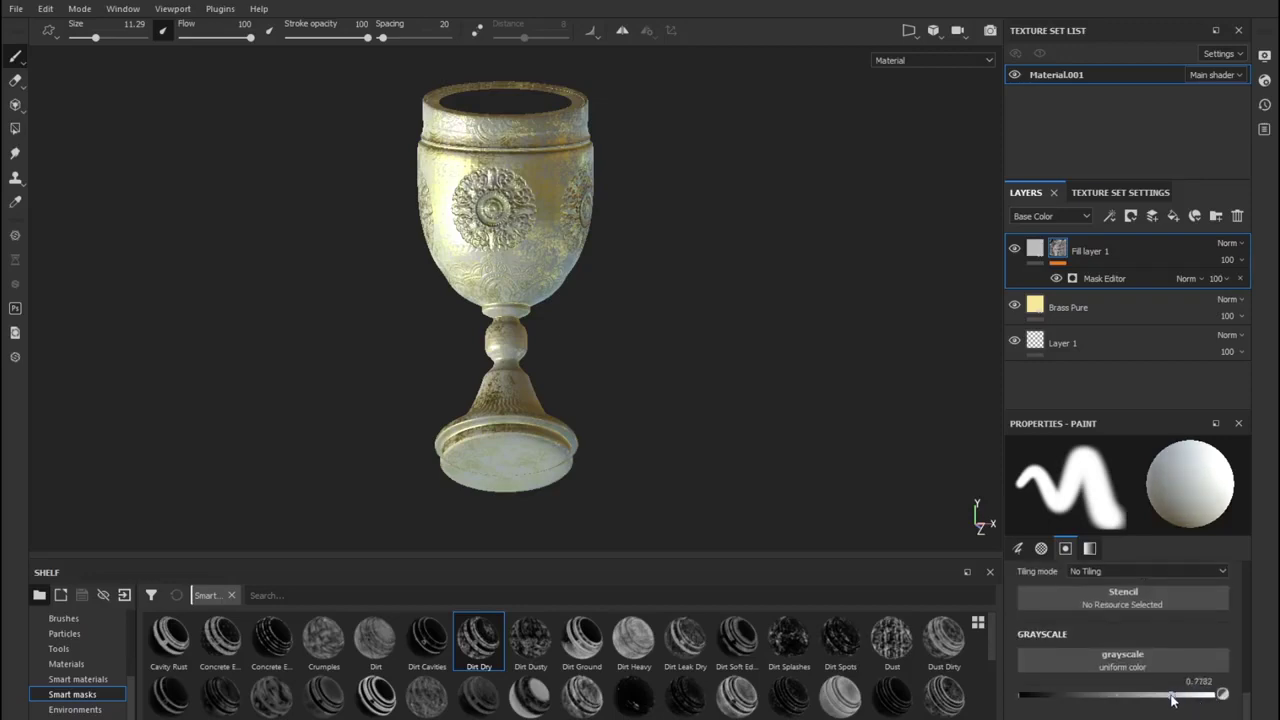
{"action": "scroll", "coordinate": [612, 222], "scroll_direction": "up", "scroll_amount": 2}
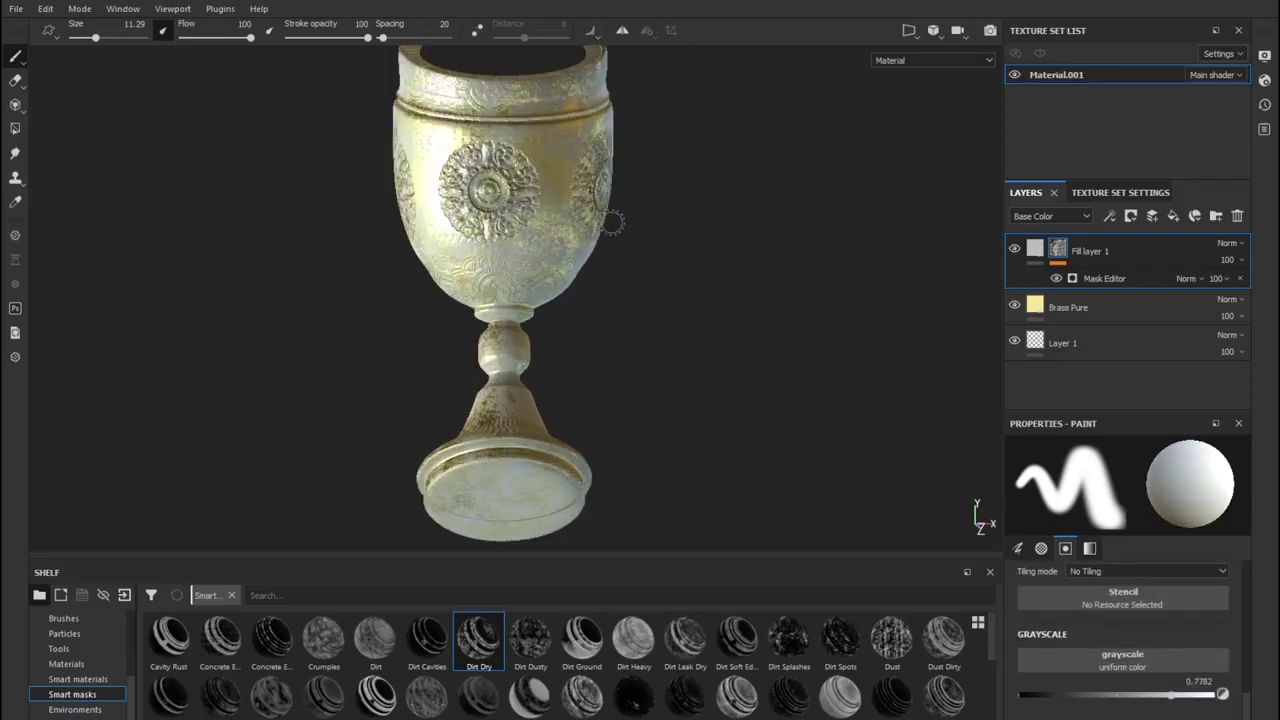
{"action": "scroll", "coordinate": [612, 222], "scroll_direction": "up", "scroll_amount": 2}
- Orbit the goblet to check its underside, then return to an upright side view
{"action": "mouse_move", "coordinate": [700, 280]}
{"action": "left_mouse_down", "text": "alt"}
{"action": "mouse_move", "coordinate": [806, 376]}
{"action": "mouse_move", "coordinate": [879, 290]}
{"action": "mouse_move", "coordinate": [723, 291]}
{"action": "mouse_move", "coordinate": [903, 291]}
{"action": "mouse_move", "coordinate": [820, 280]}
{"action": "left_mouse_up", "text": "alt"}
{"action": "scroll", "coordinate": [820, 280], "scroll_direction": "up", "scroll_amount": 3}
{"action": "scroll", "coordinate": [833, 306], "scroll_direction": "down", "scroll_amount": 3}
{"action": "scroll", "coordinate": [833, 306], "scroll_direction": "down", "scroll_amount": 3}
{"action": "scroll", "coordinate": [833, 306], "scroll_direction": "down", "scroll_amount": 3}
{"action": "mouse_move", "coordinate": [833, 306]}
{"action": "left_mouse_down", "text": "alt"}
{"action": "mouse_move", "coordinate": [860, 349]}
{"action": "mouse_move", "coordinate": [914, 277]}
{"action": "mouse_move", "coordinate": [923, 286]}
{"action": "left_mouse_up", "text": "alt"}
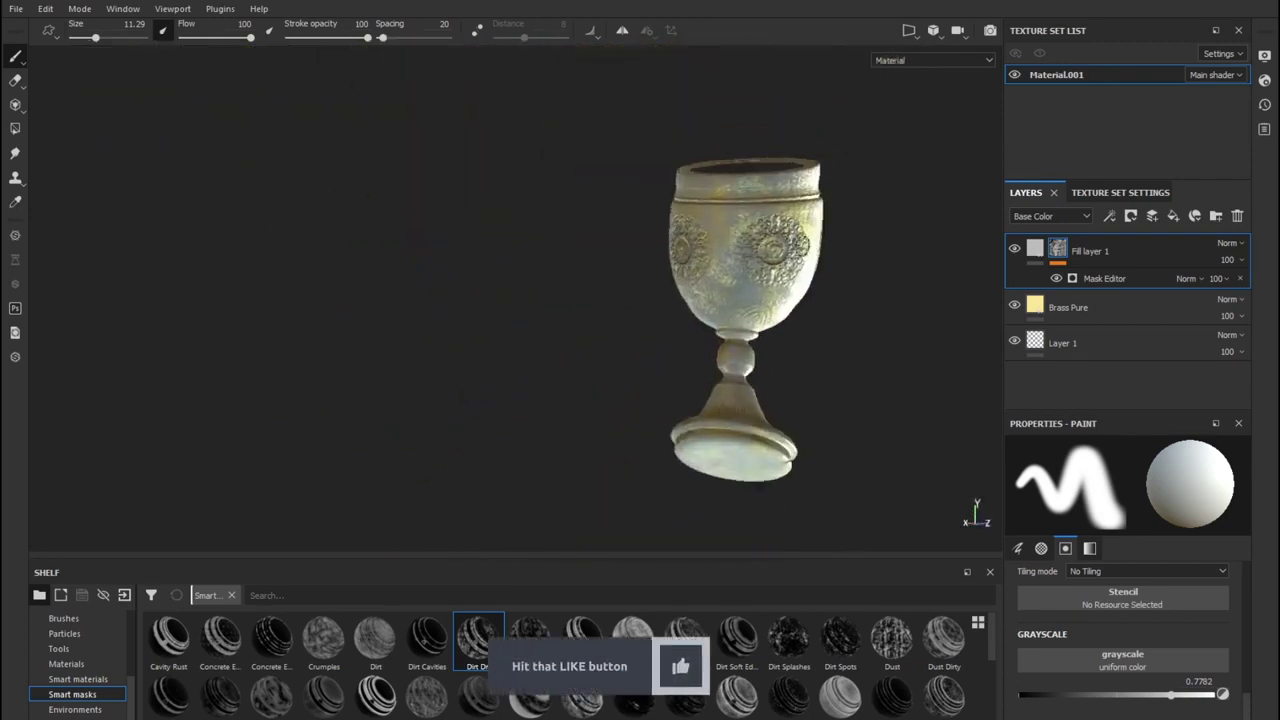
- Select the Brass Pure layer from the quick panel
{"action": "right_click", "coordinate": [923, 286]}
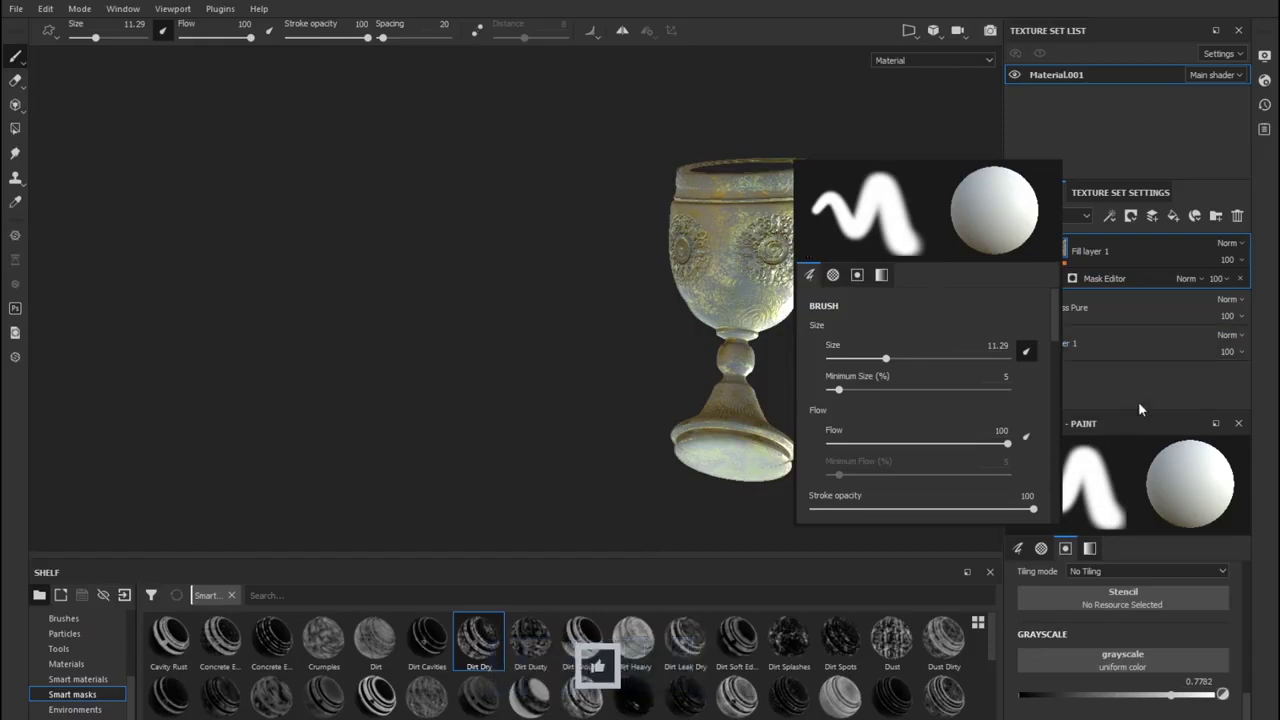
{"action": "left_click", "coordinate": [1129, 309]}
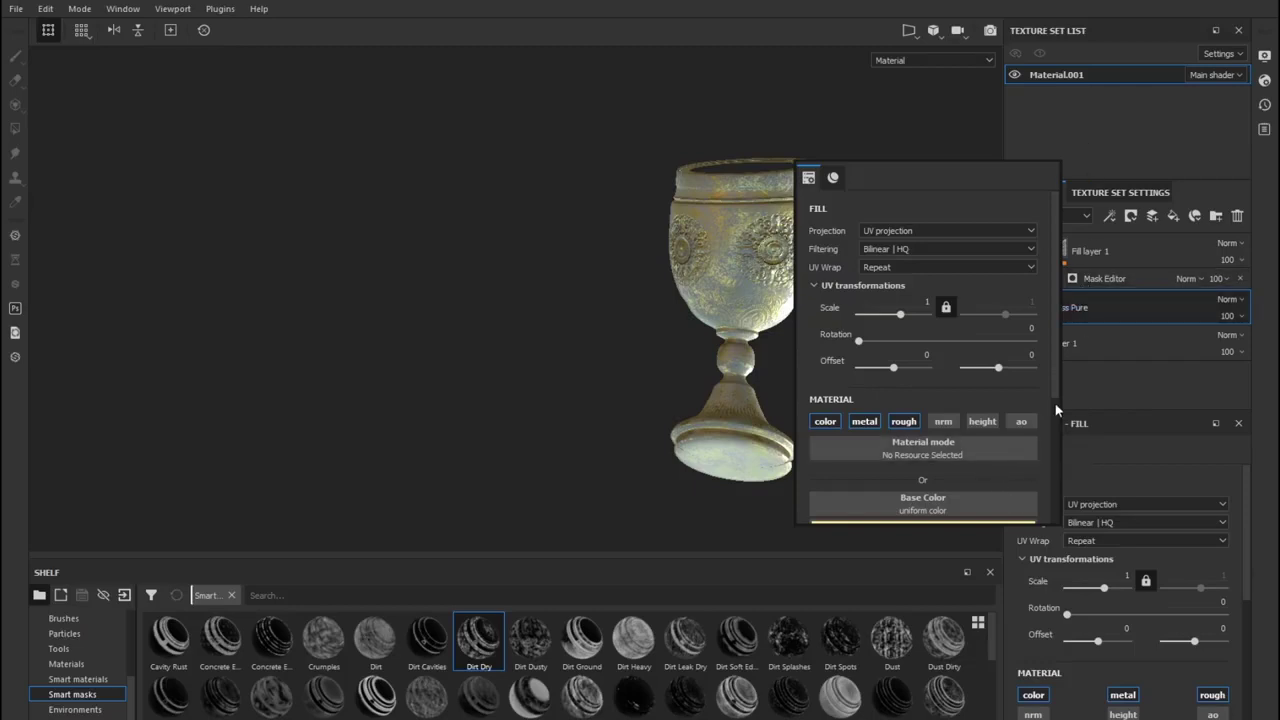
{"action": "scroll", "coordinate": [860, 210], "scroll_direction": "down", "scroll_amount": 5}
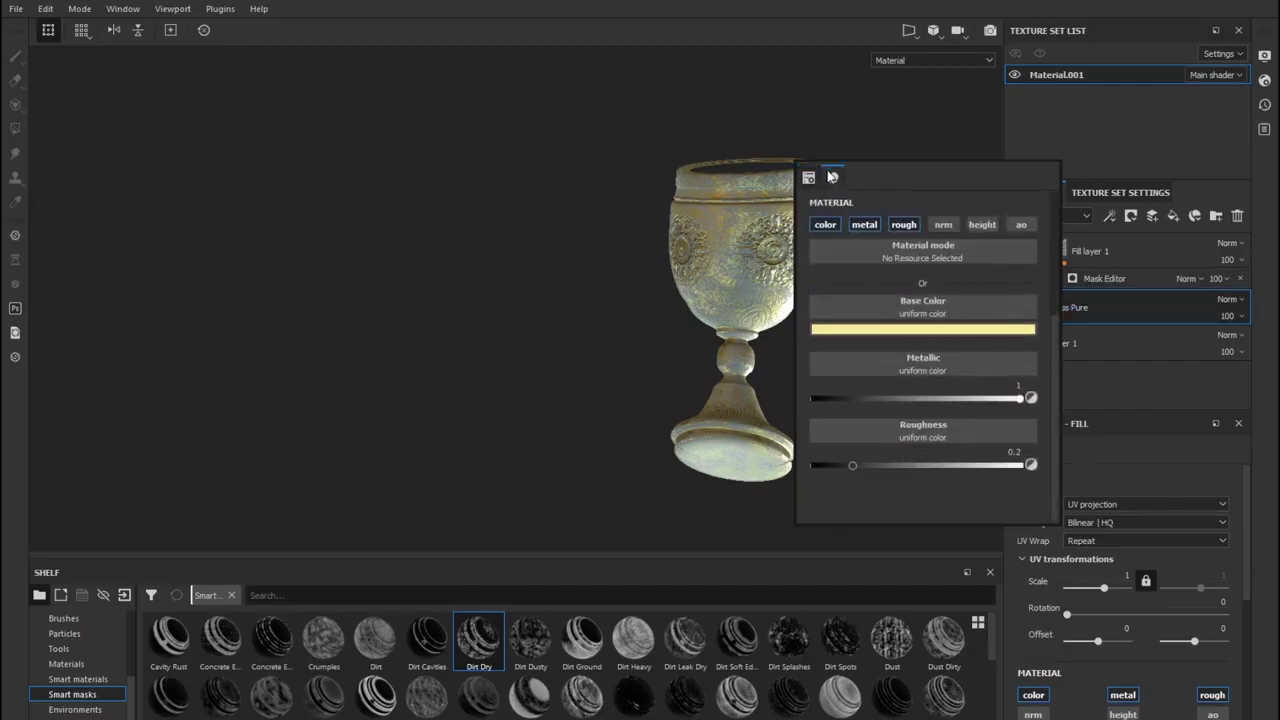
- Raise Brass Pure's Base Color saturation for a richer yellow brass
{"action": "left_click", "coordinate": [883, 331]}
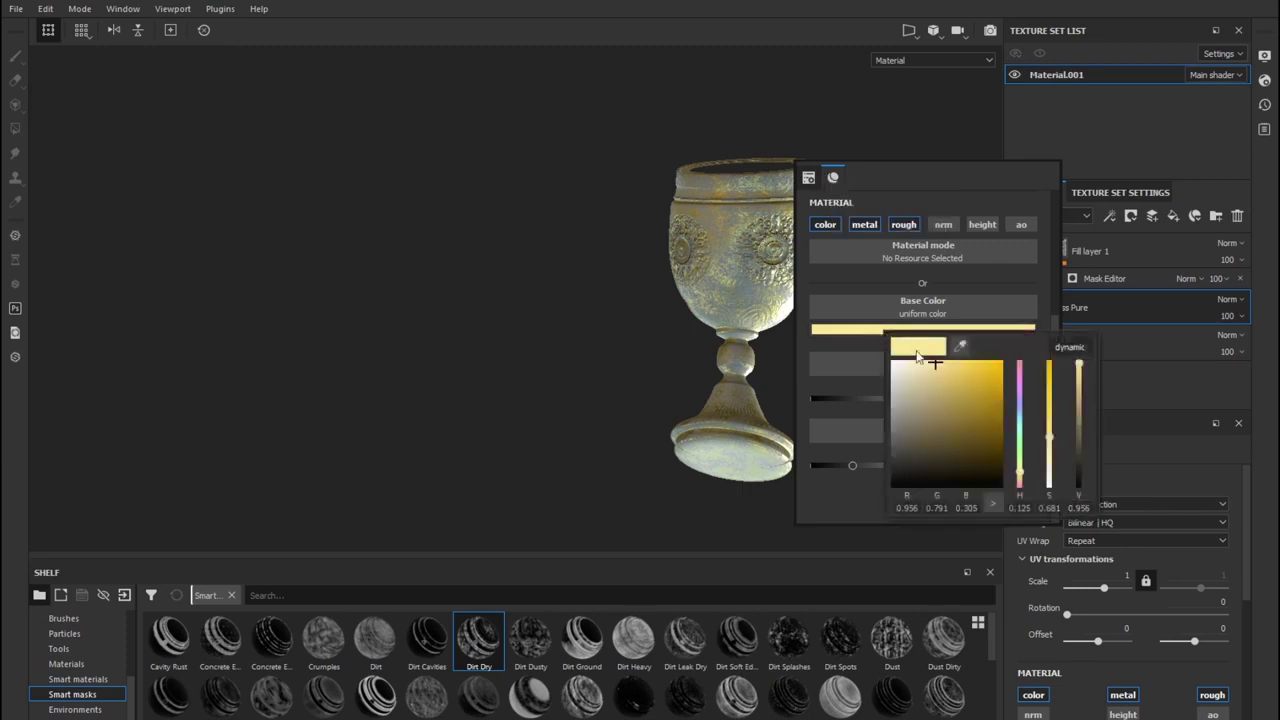
{"action": "left_click_drag", "start_coordinate": [1050, 441], "coordinate": [1050, 424]}
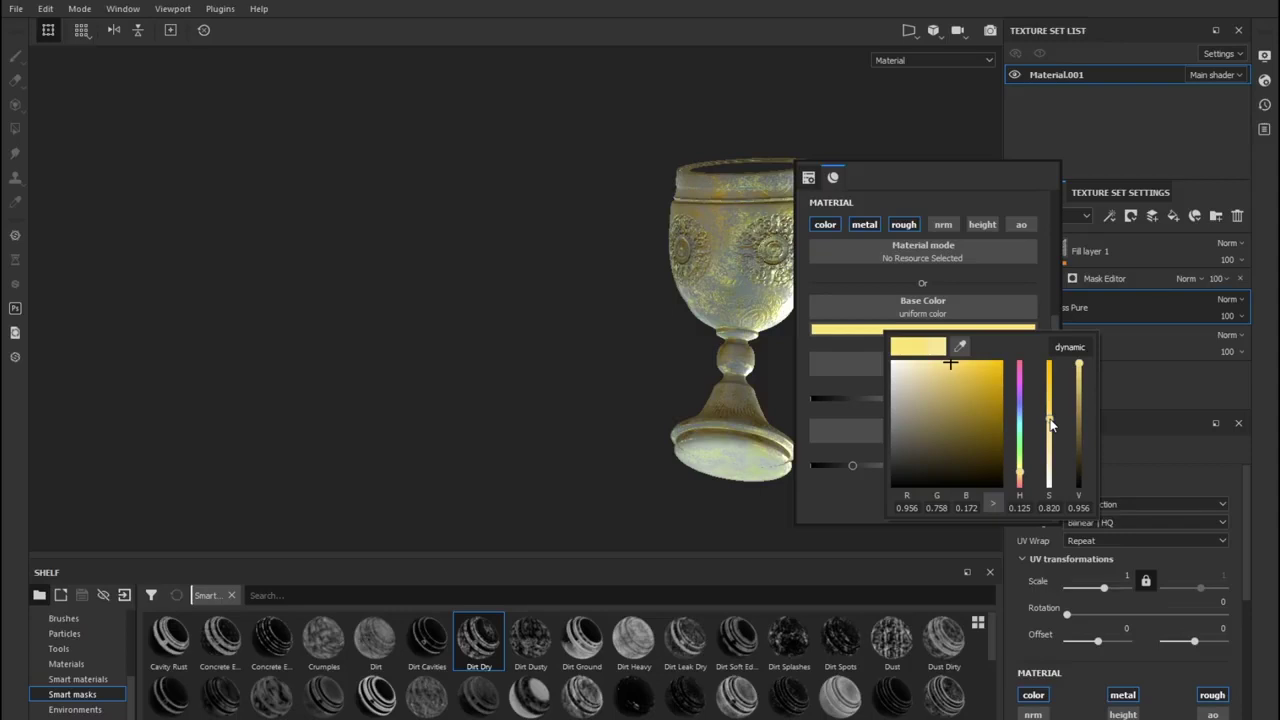
{"action": "mouse_move", "coordinate": [1078, 364]}
{"action": "left_mouse_down"}
{"action": "mouse_move", "coordinate": [1080, 476]}
{"action": "mouse_move", "coordinate": [1070, 343]}
{"action": "left_mouse_up"}
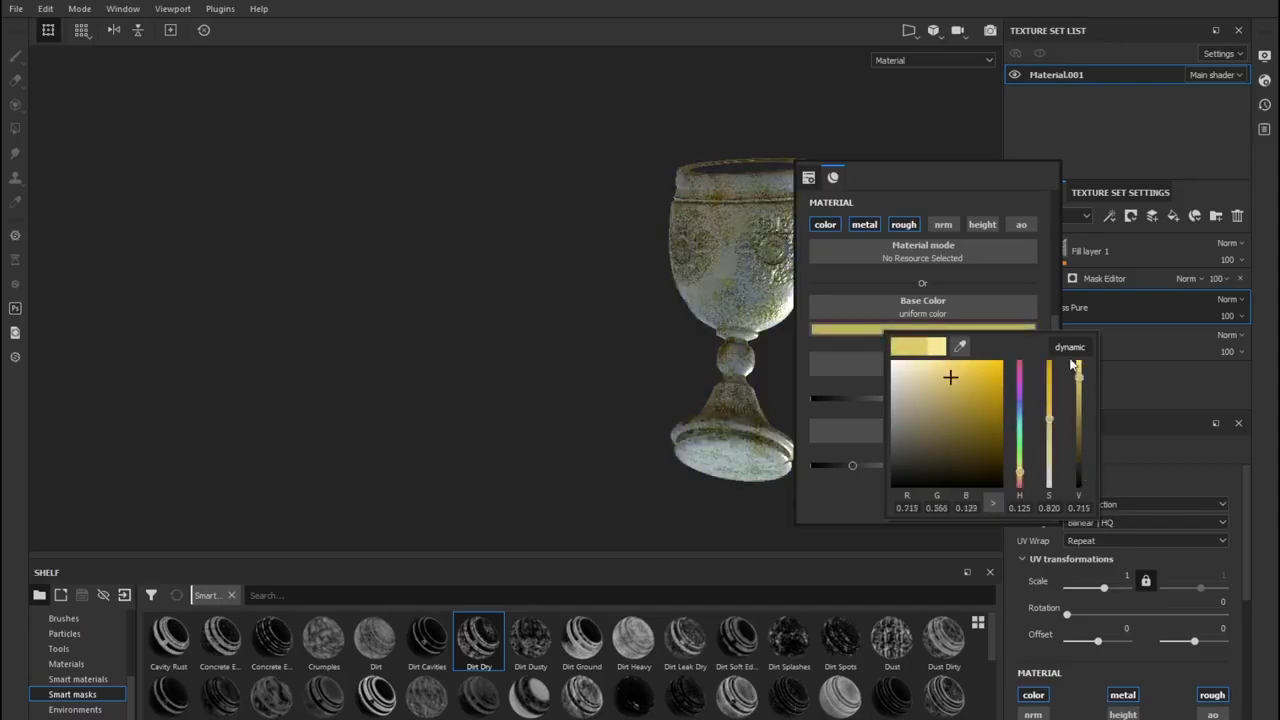
{"action": "left_click", "coordinate": [1175, 371]}
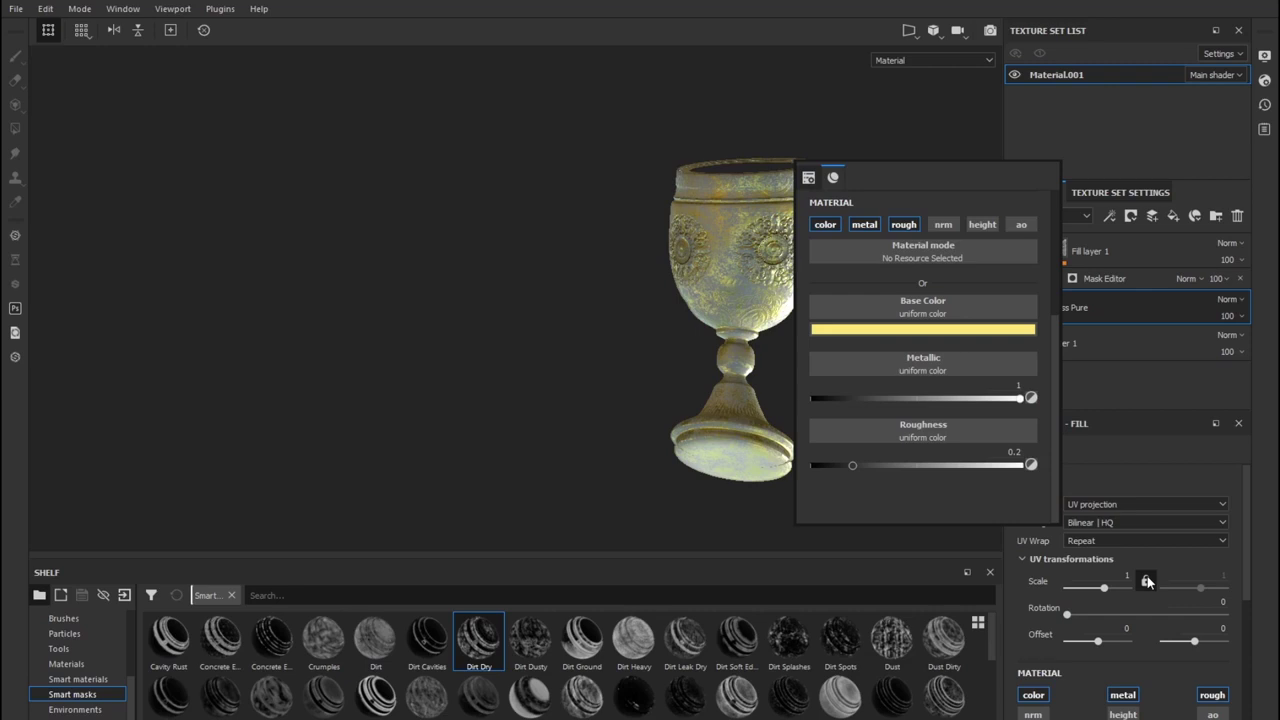
{"action": "left_click", "coordinate": [810, 179]}
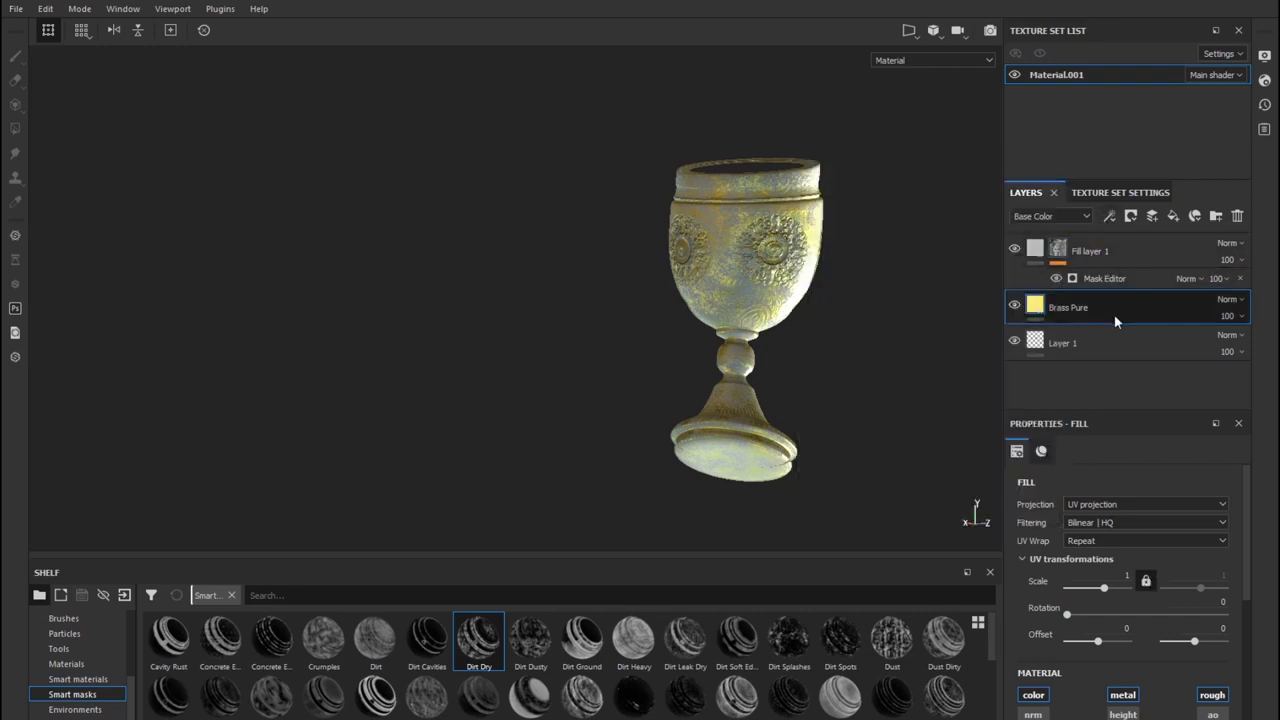
- Toggle Brass Pure's visibility to compare, then reselect Fill layer 1's mask
{"action": "left_click", "coordinate": [1014, 306]}
{"action": "left_click", "coordinate": [1014, 306]}
{"action": "left_click", "coordinate": [1058, 252]}
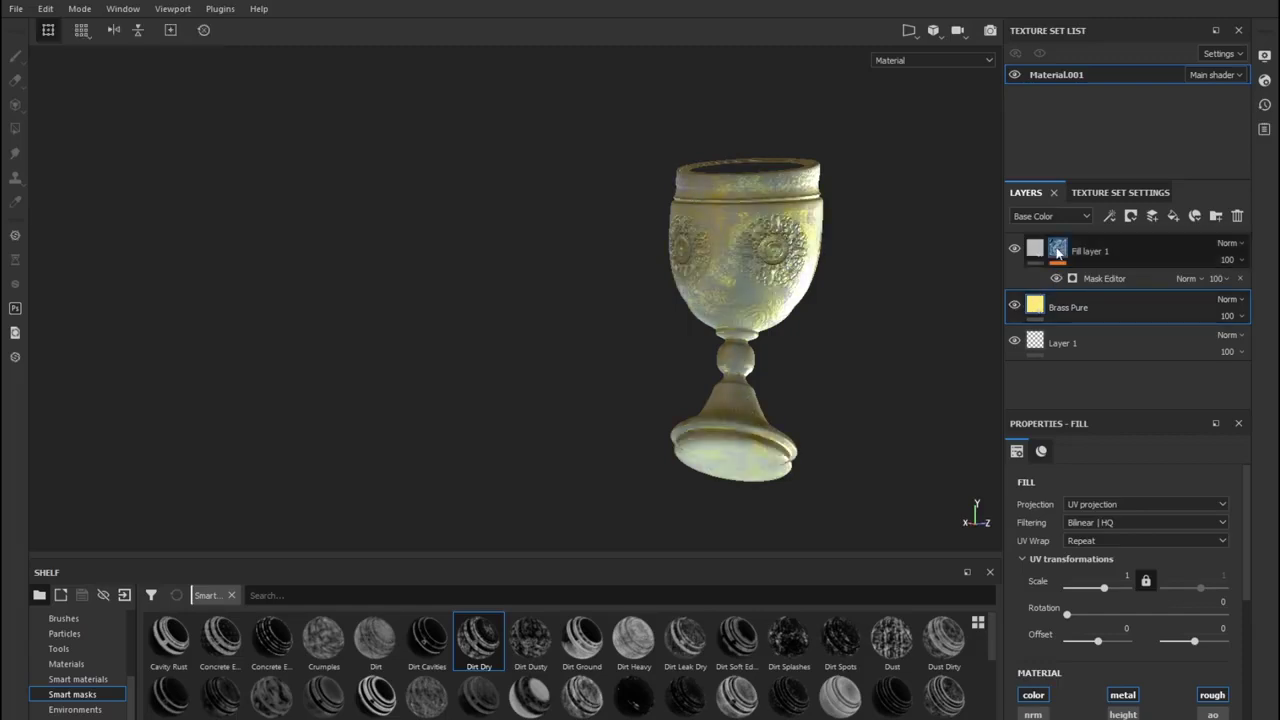
{"action": "scroll", "coordinate": [1110, 560], "scroll_direction": "up", "scroll_amount": 5}
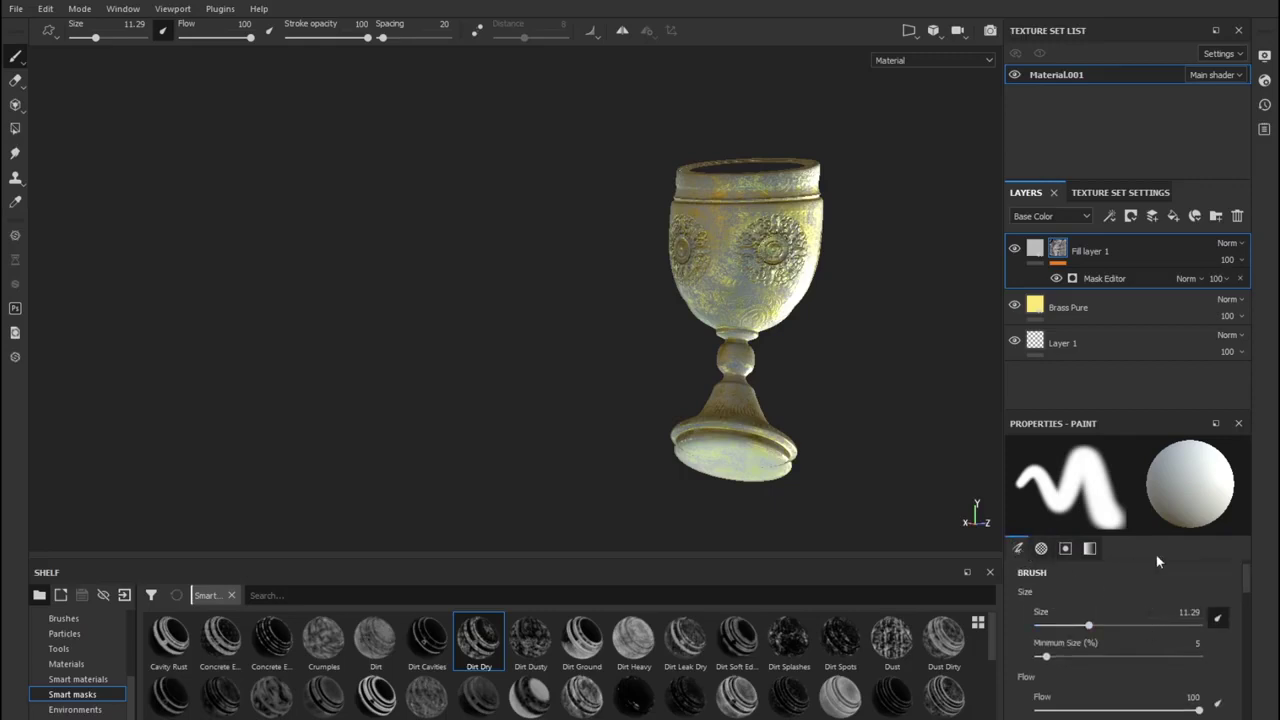
{"action": "right_click", "coordinate": [1125, 244]}
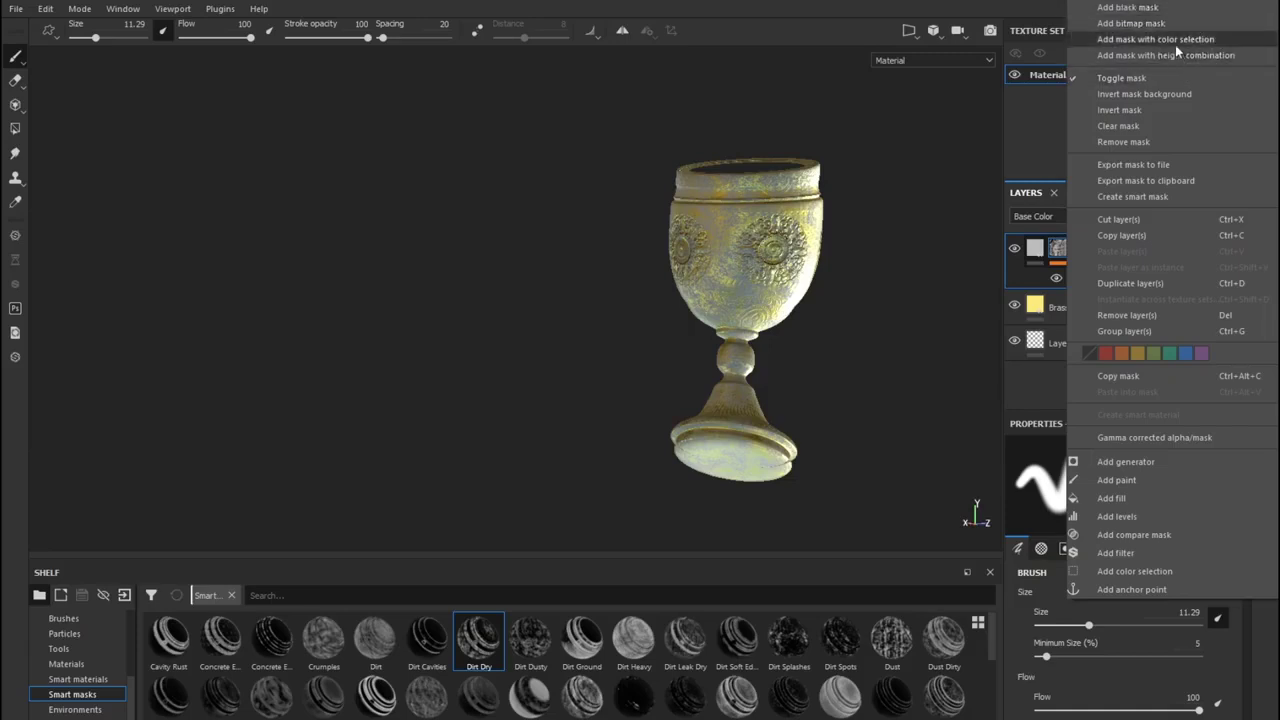
{"action": "left_click", "coordinate": [1057, 251]}
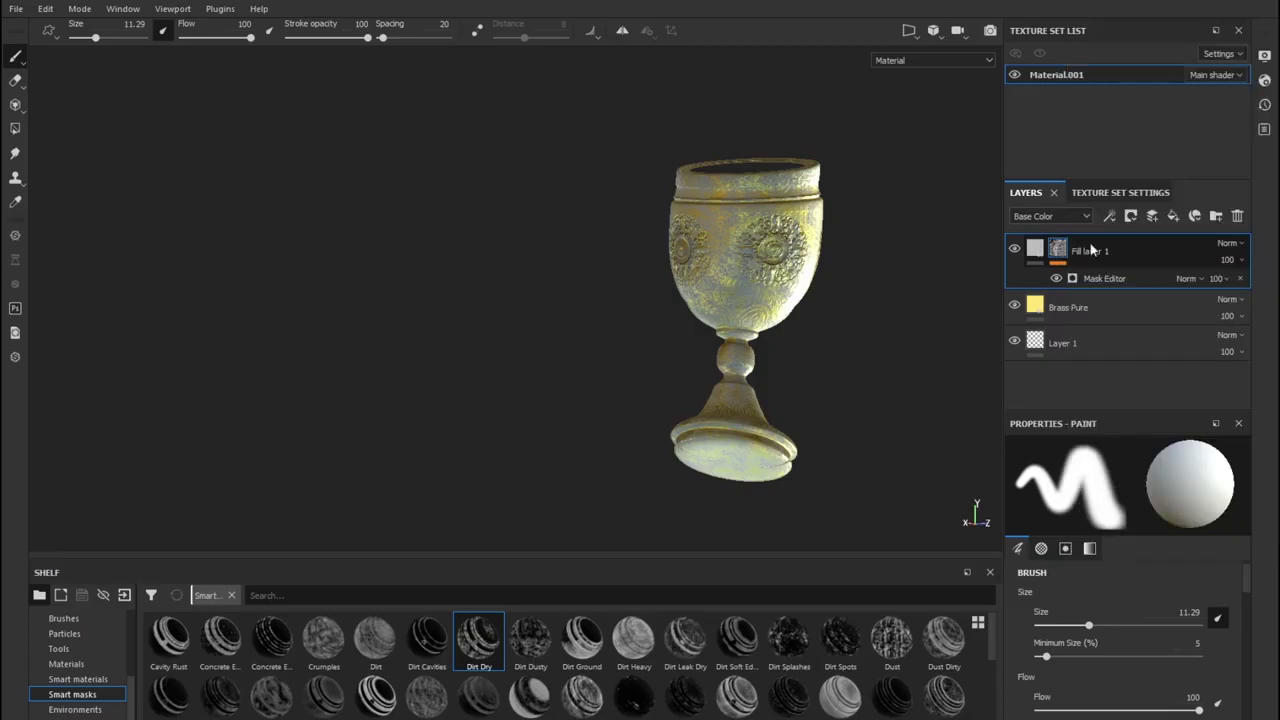
{"action": "left_click", "coordinate": [1151, 218]}
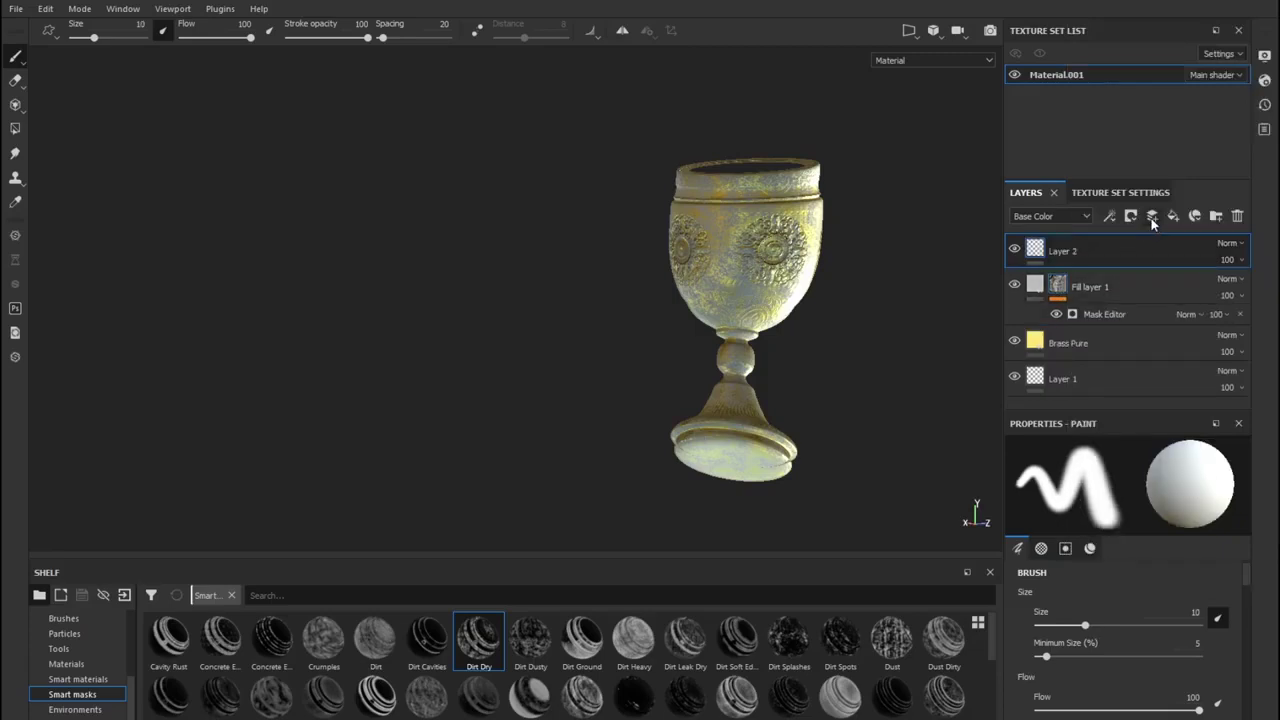
{"action": "key", "text": "ctrl+z"}
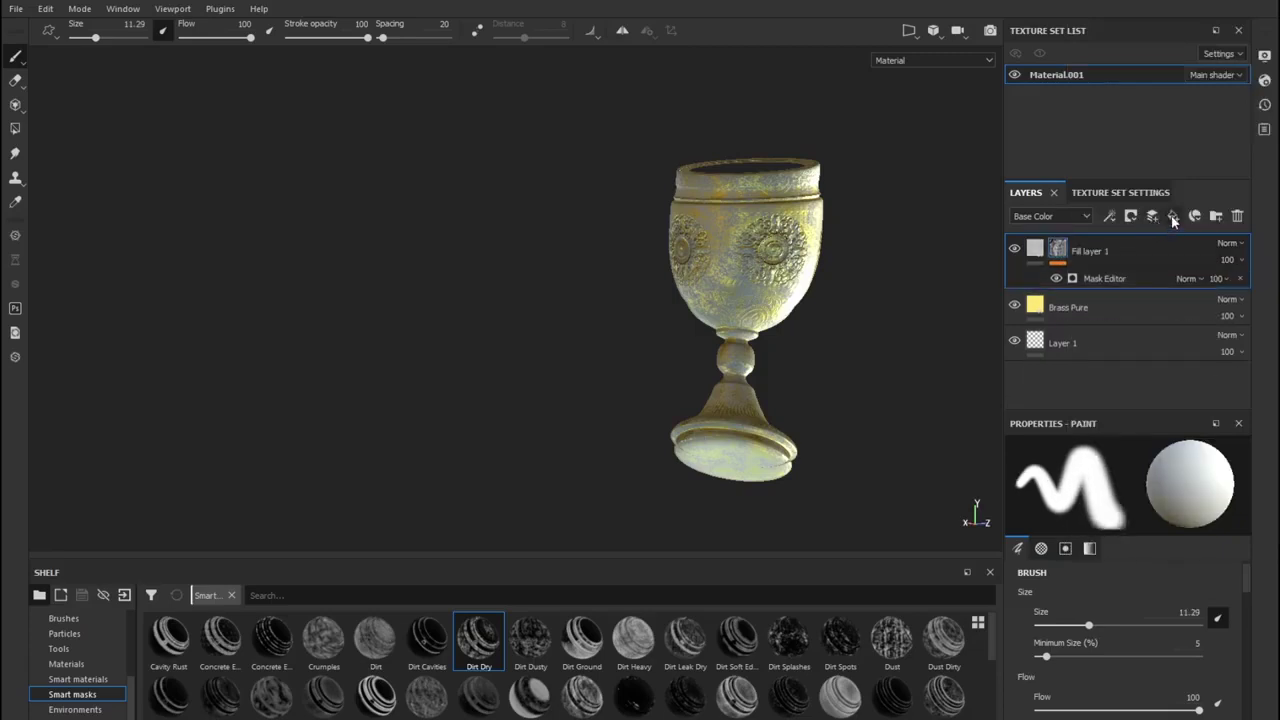
{"action": "left_click", "coordinate": [1174, 218]}
{"action": "key", "text": "ctrl+z"}
{"action": "left_click", "coordinate": [1131, 220]}
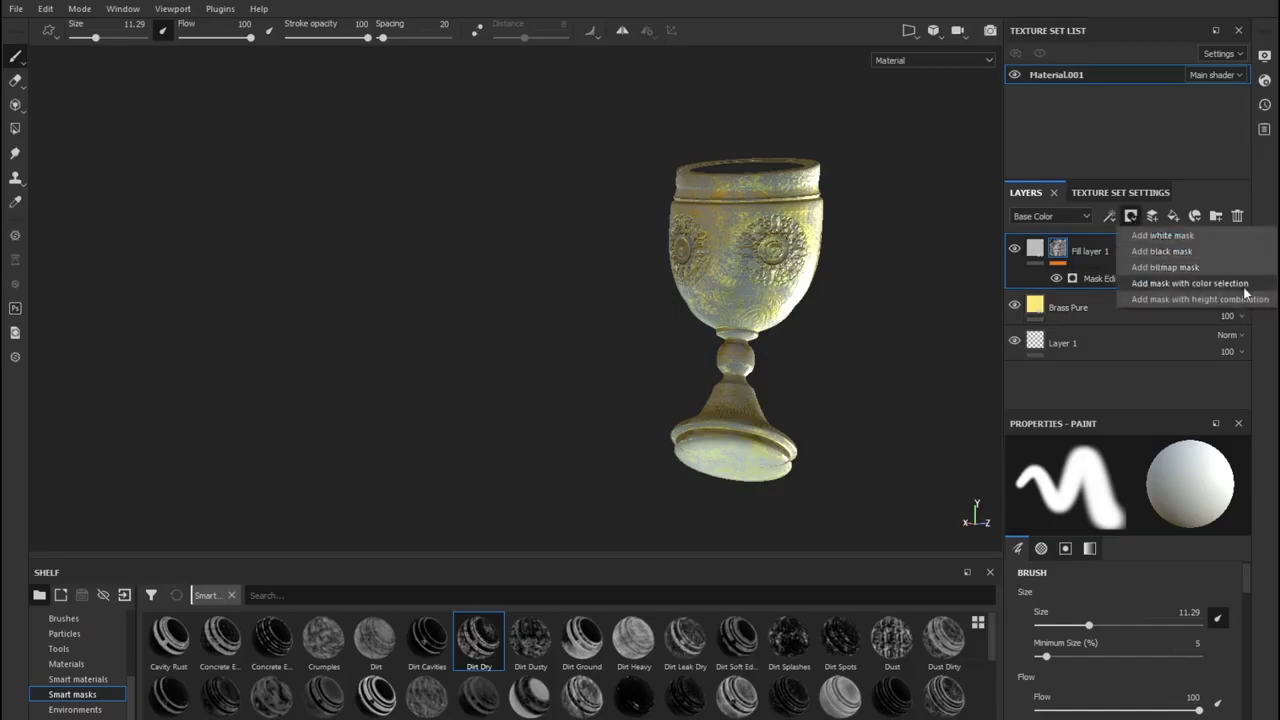
{"action": "left_click", "coordinate": [1194, 214]}
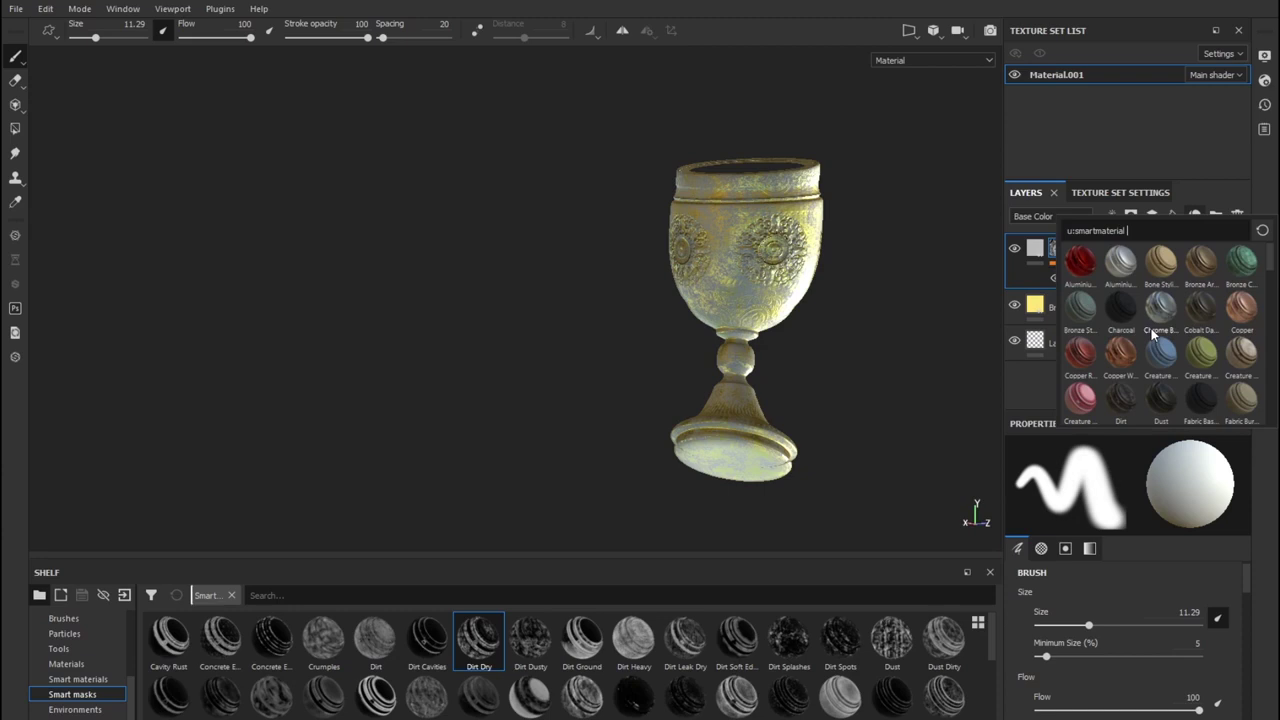
{"action": "scroll", "coordinate": [1117, 404], "scroll_direction": "down", "scroll_amount": 3}
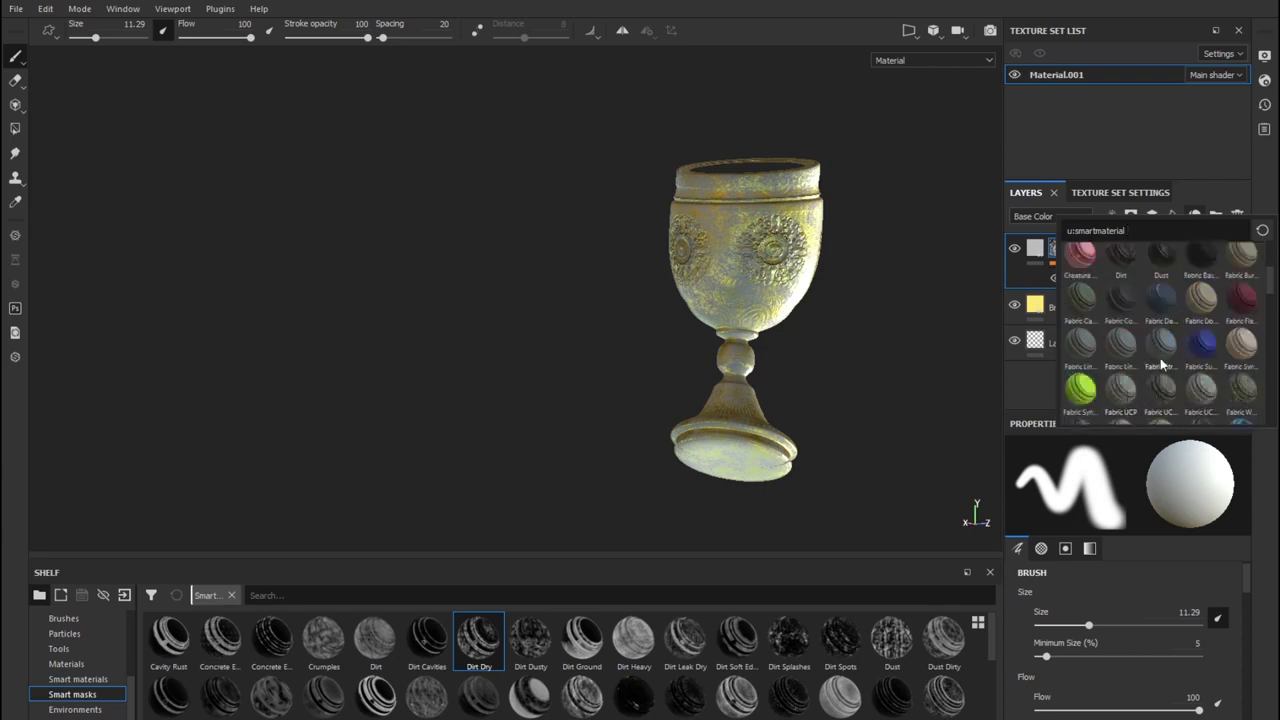
{"action": "scroll", "coordinate": [1164, 355], "scroll_direction": "up", "scroll_amount": 3}
{"action": "left_click", "coordinate": [1197, 206]}
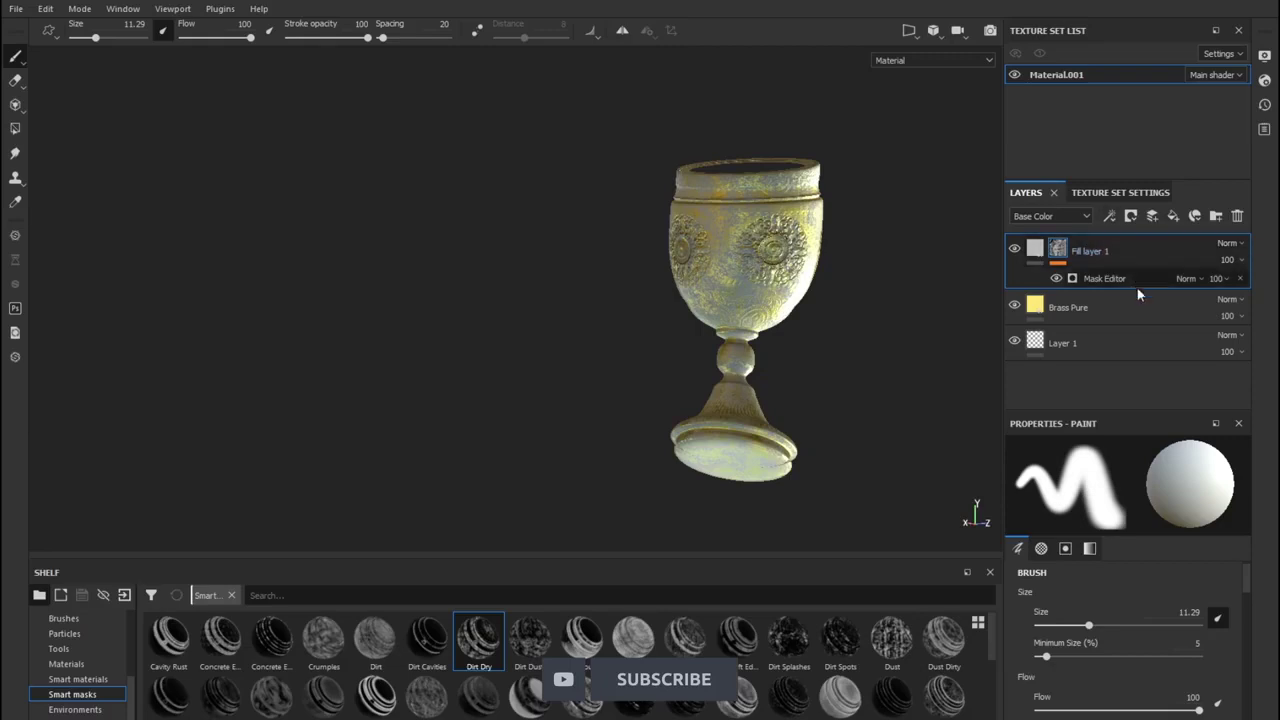
{"action": "left_click", "coordinate": [1161, 296]}
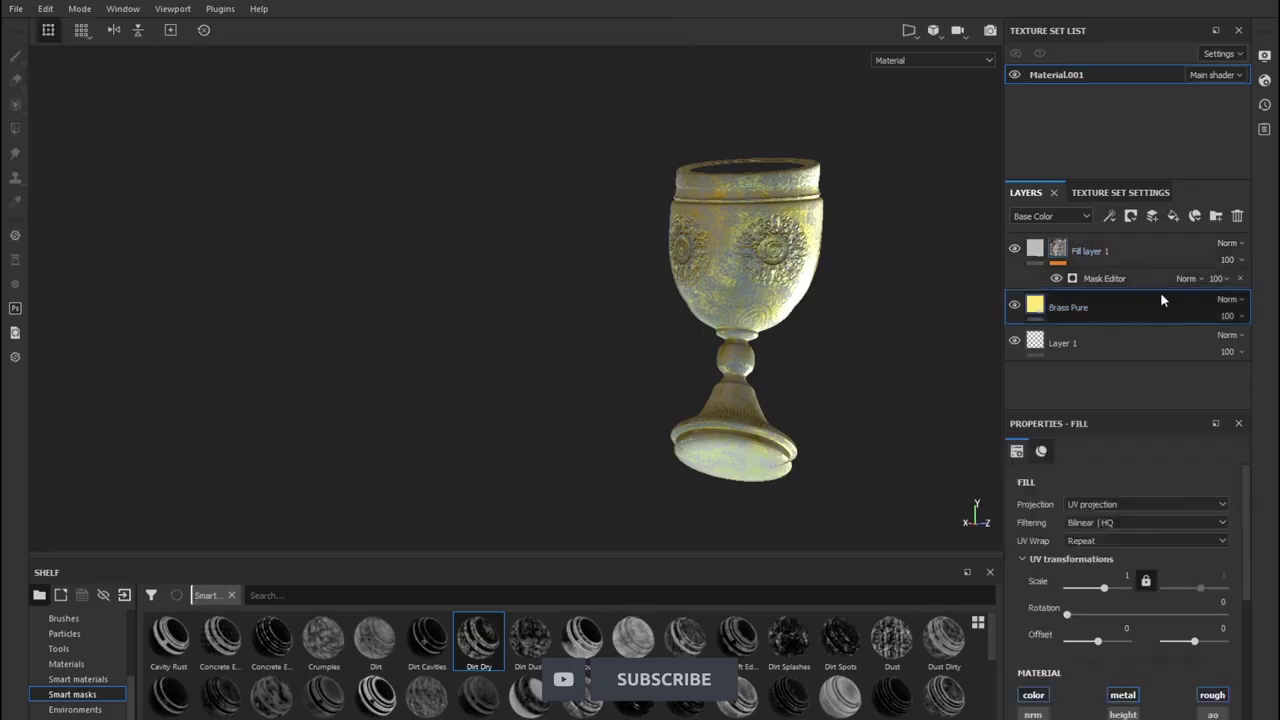
- Add a new fill layer above Brass Pure, removing an accidental paint layer
{"action": "left_click", "coordinate": [1174, 217]}
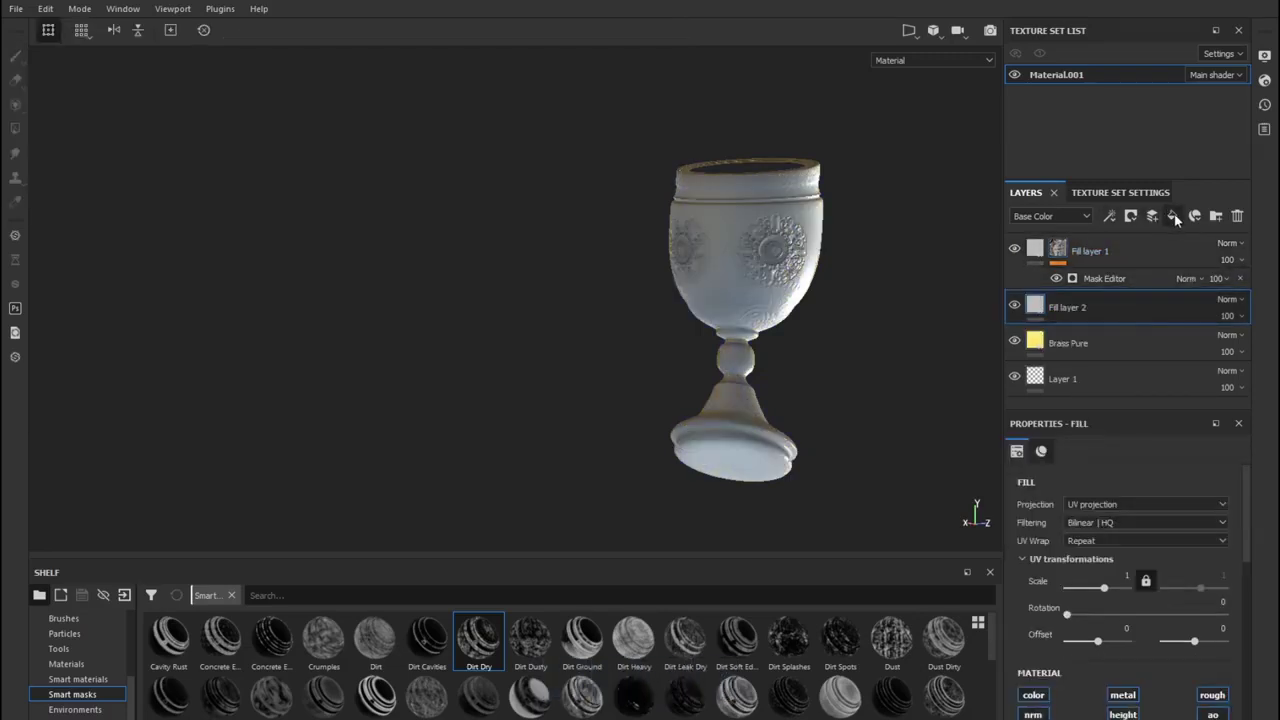
{"action": "left_click", "coordinate": [1152, 217]}
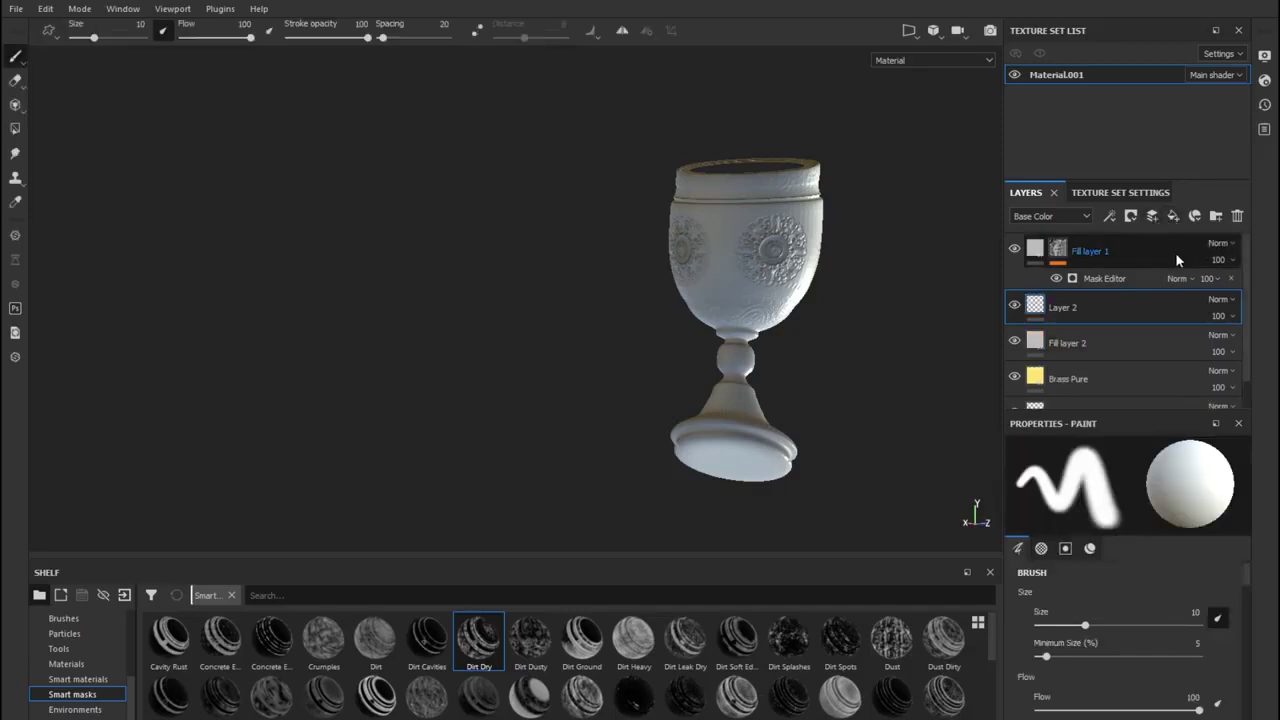
{"action": "key", "text": "Delete"}
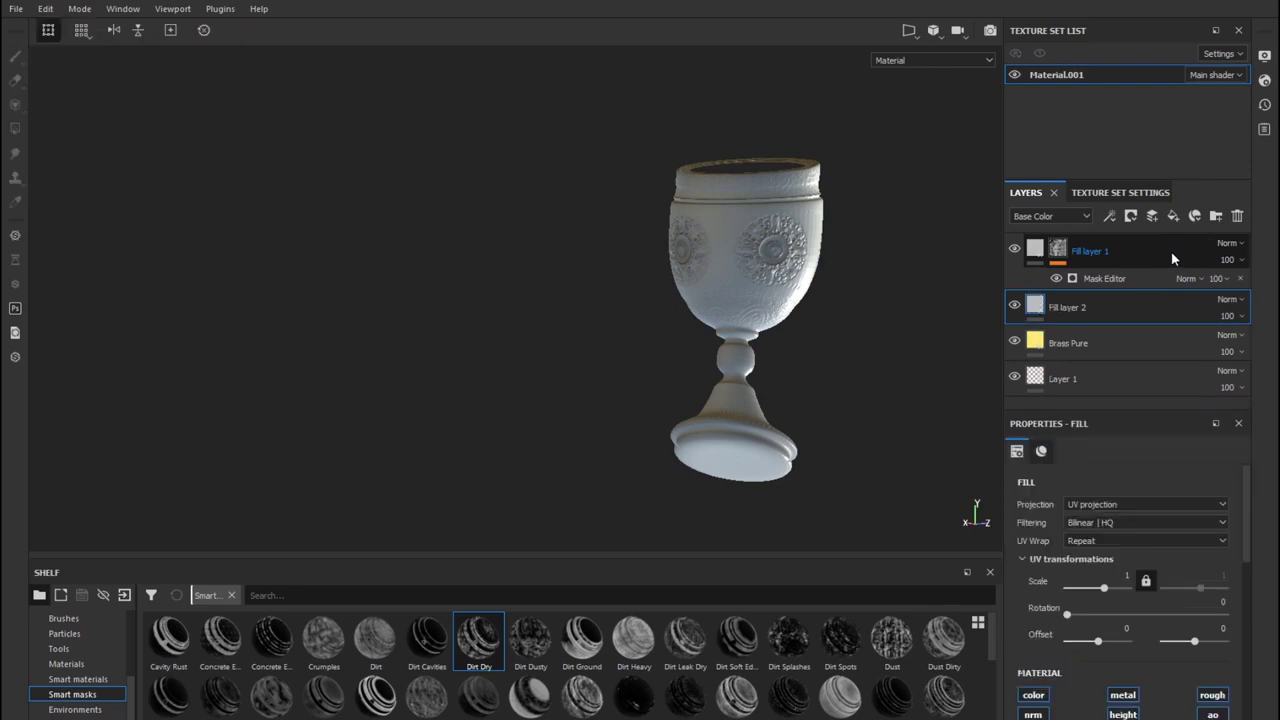
- Add a Dirt generator to Fill layer 2's mask and lower Dirt Level to 0.42
{"action": "left_click", "coordinate": [1131, 217]}
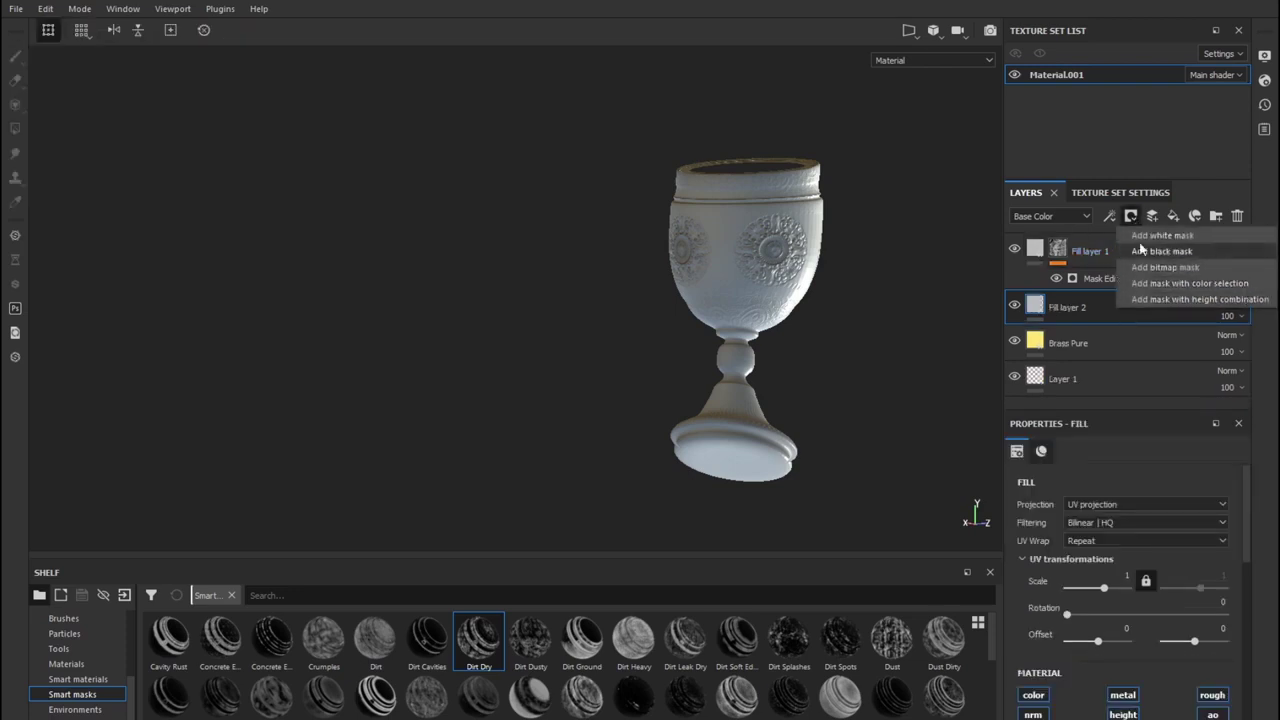
{"action": "left_click", "coordinate": [1113, 216]}
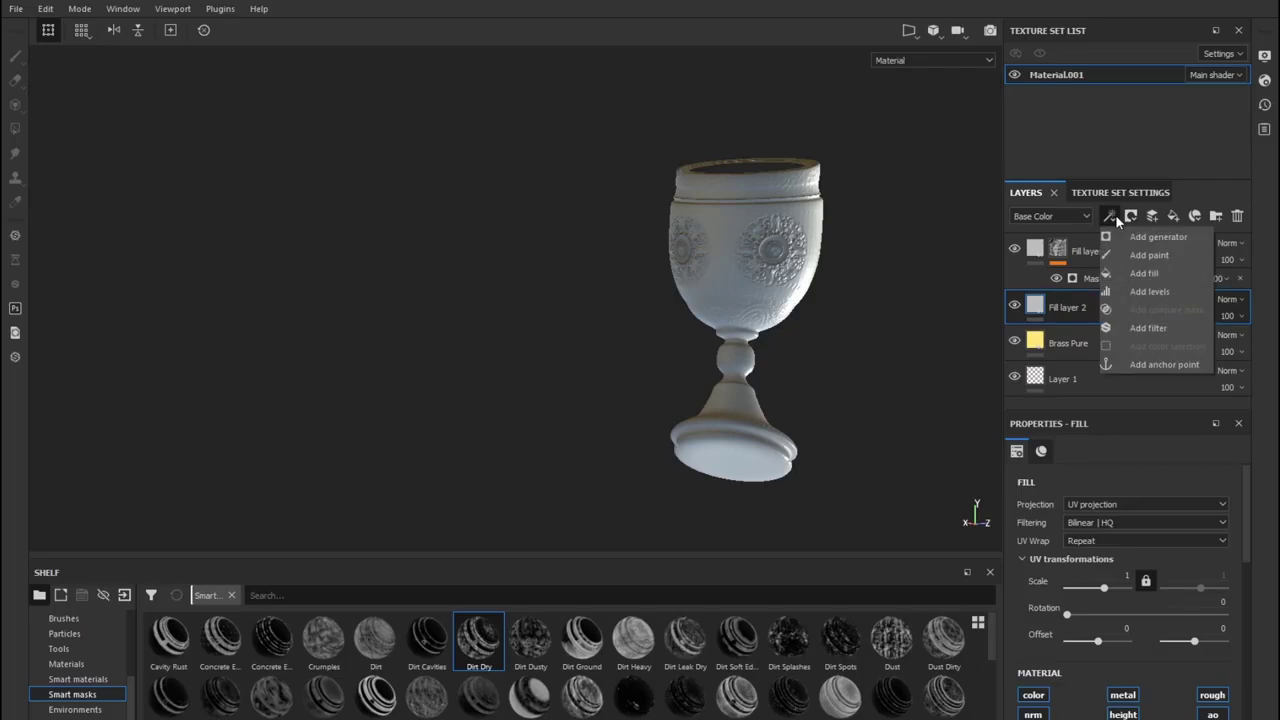
{"action": "left_click", "coordinate": [1178, 238]}
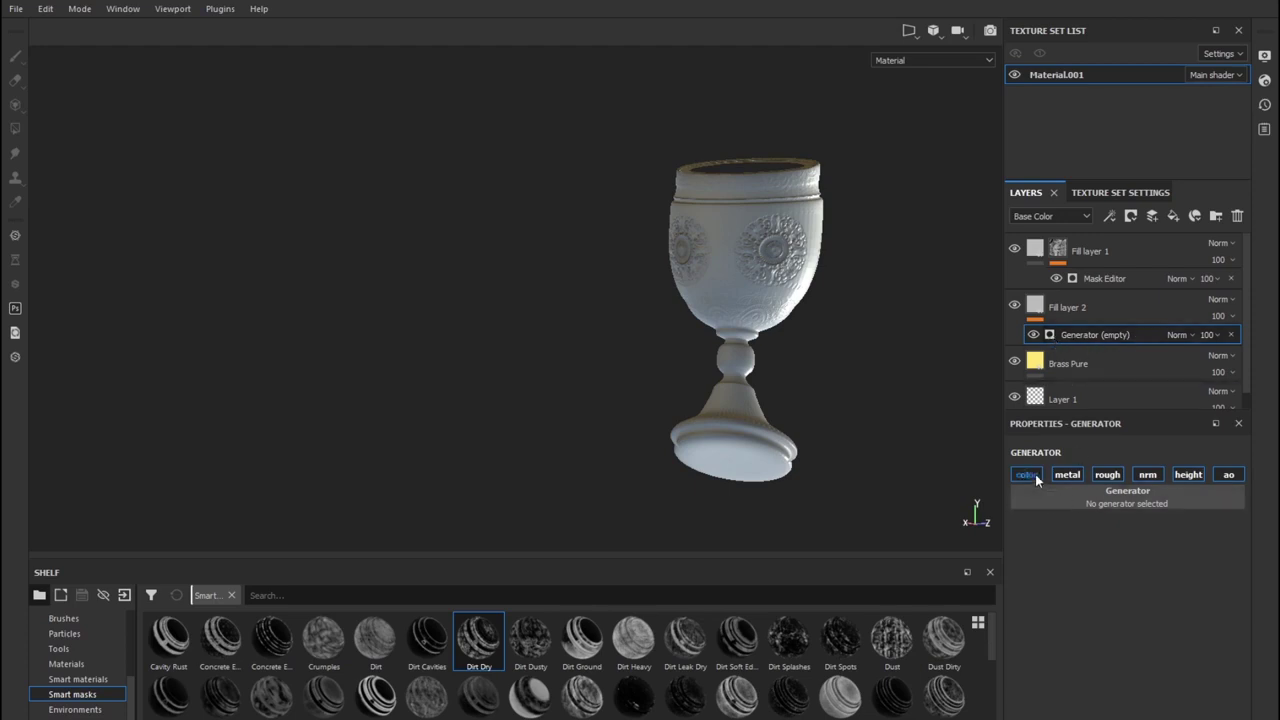
{"action": "left_click", "coordinate": [1217, 503]}
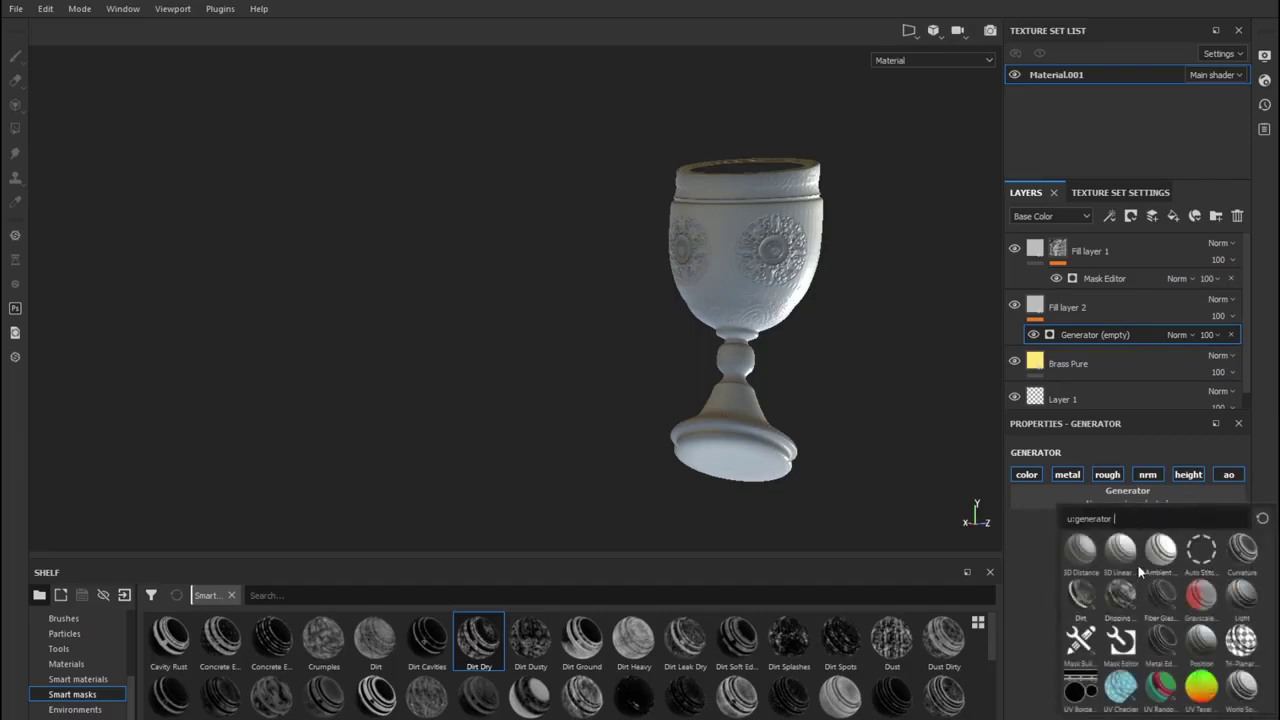
{"action": "left_click", "coordinate": [1081, 595]}
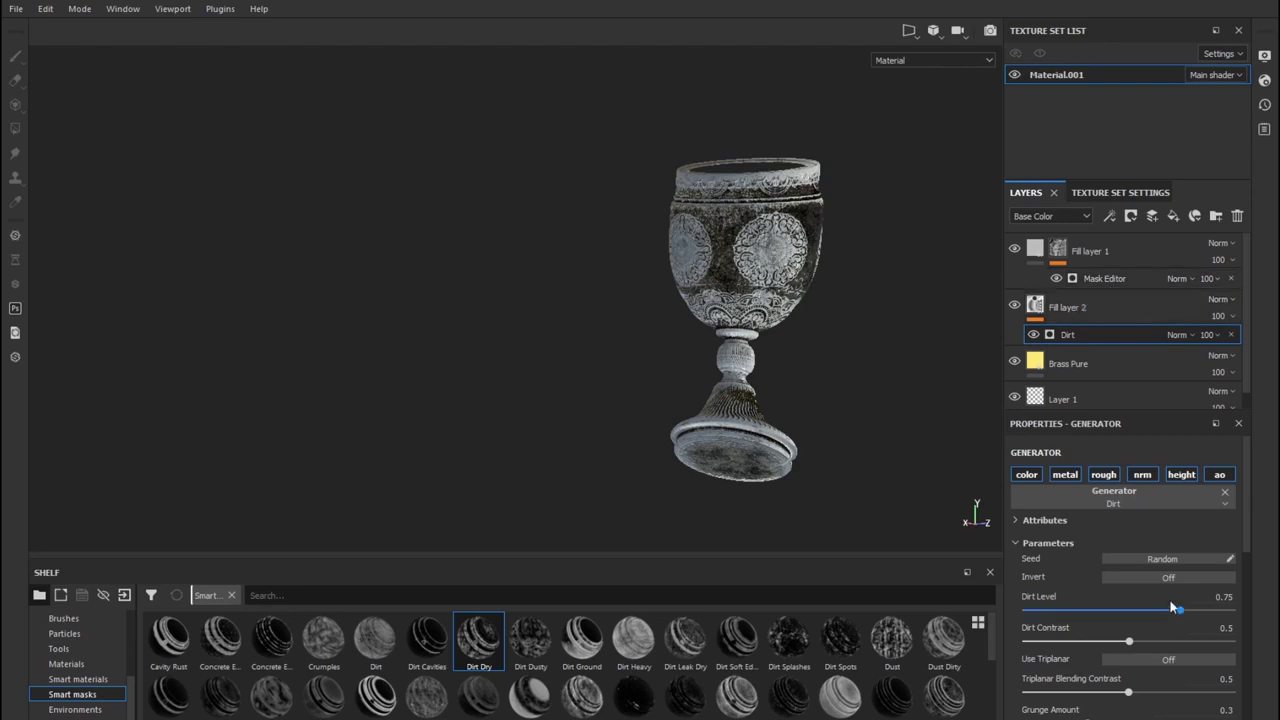
{"action": "left_click_drag", "start_coordinate": [1160, 615], "coordinate": [1115, 618]}
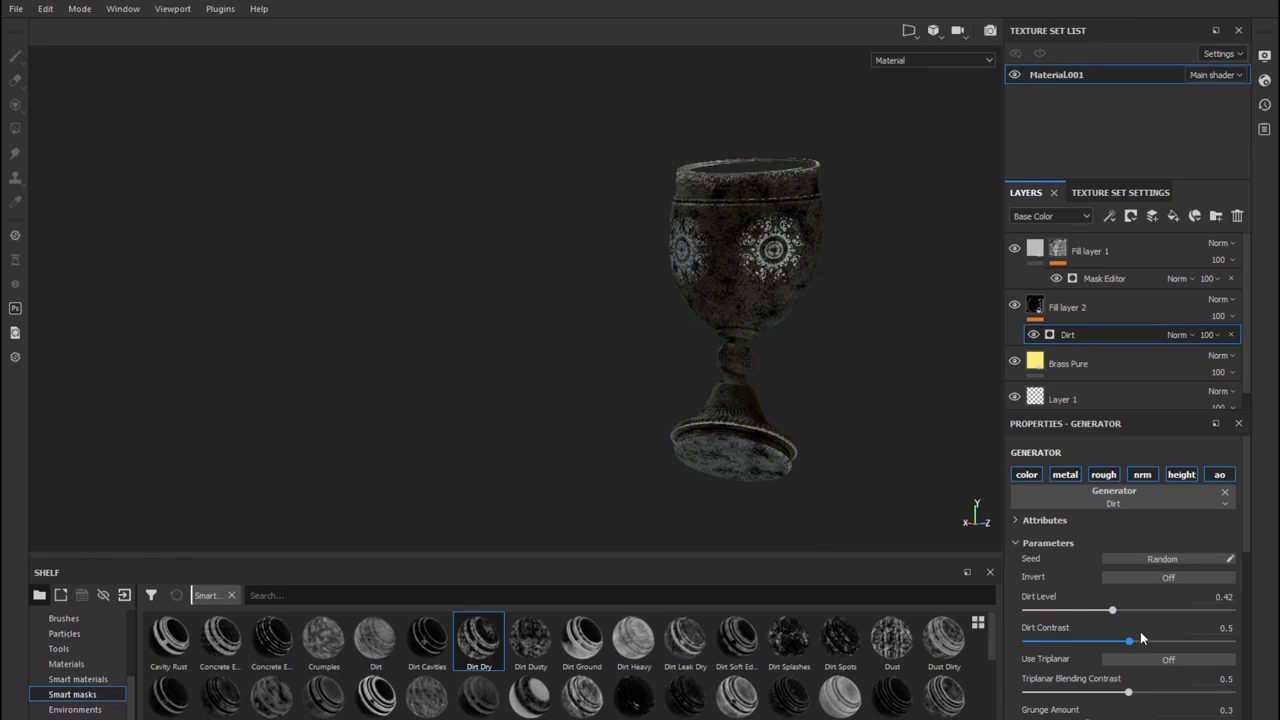
- Delete Fill layer 1 and move Fill layer 2 below Brass Pure
{"action": "left_click", "coordinate": [1150, 252]}
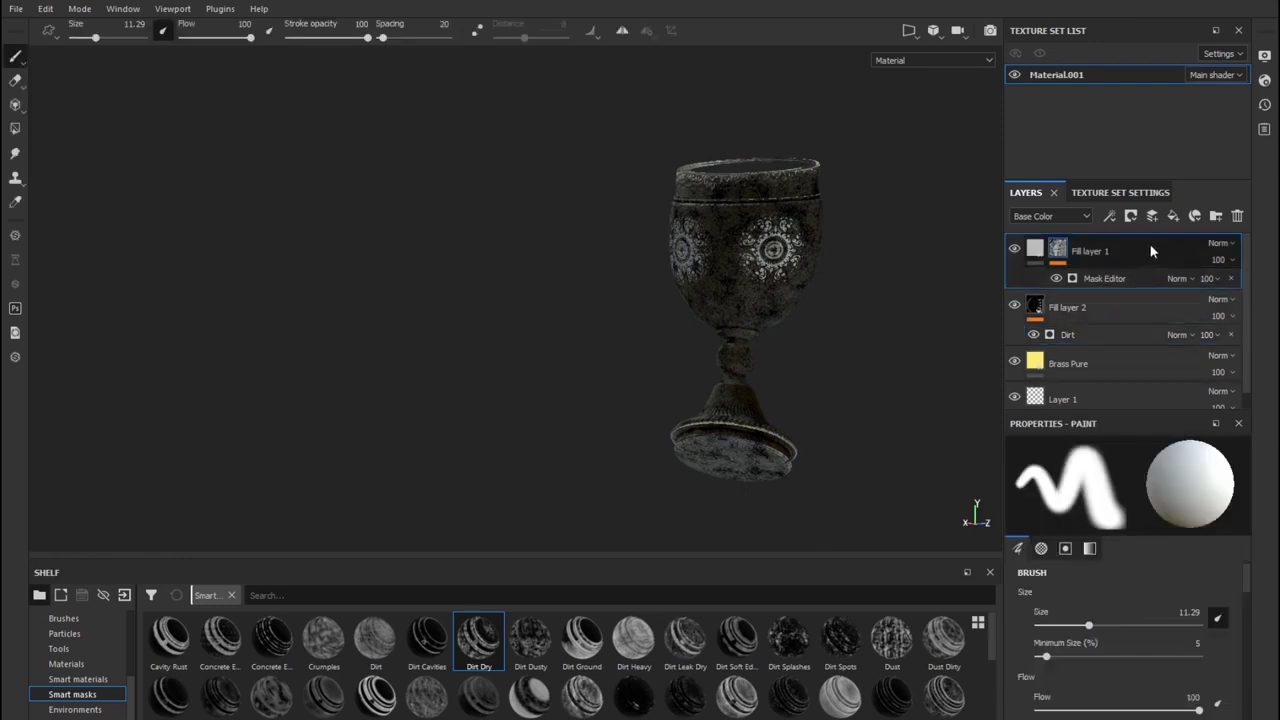
{"action": "key", "text": "Delete"}
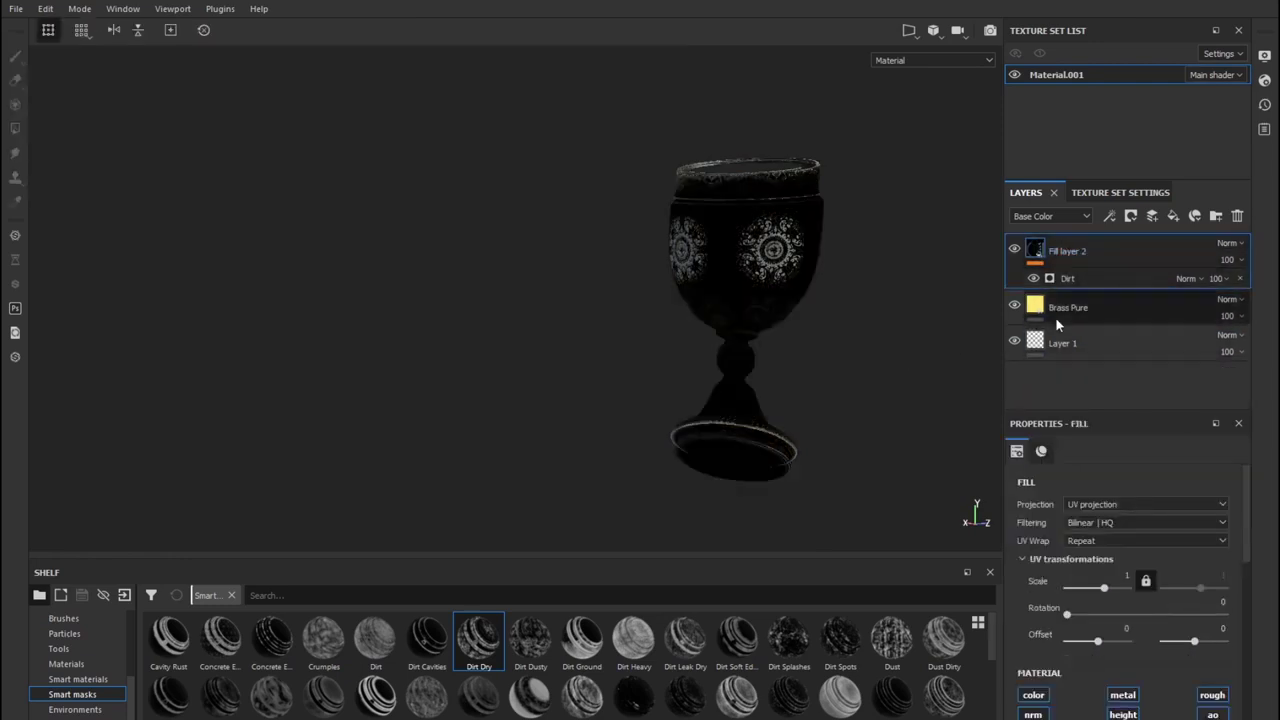
{"action": "left_click_drag", "start_coordinate": [1116, 247], "coordinate": [1118, 320]}
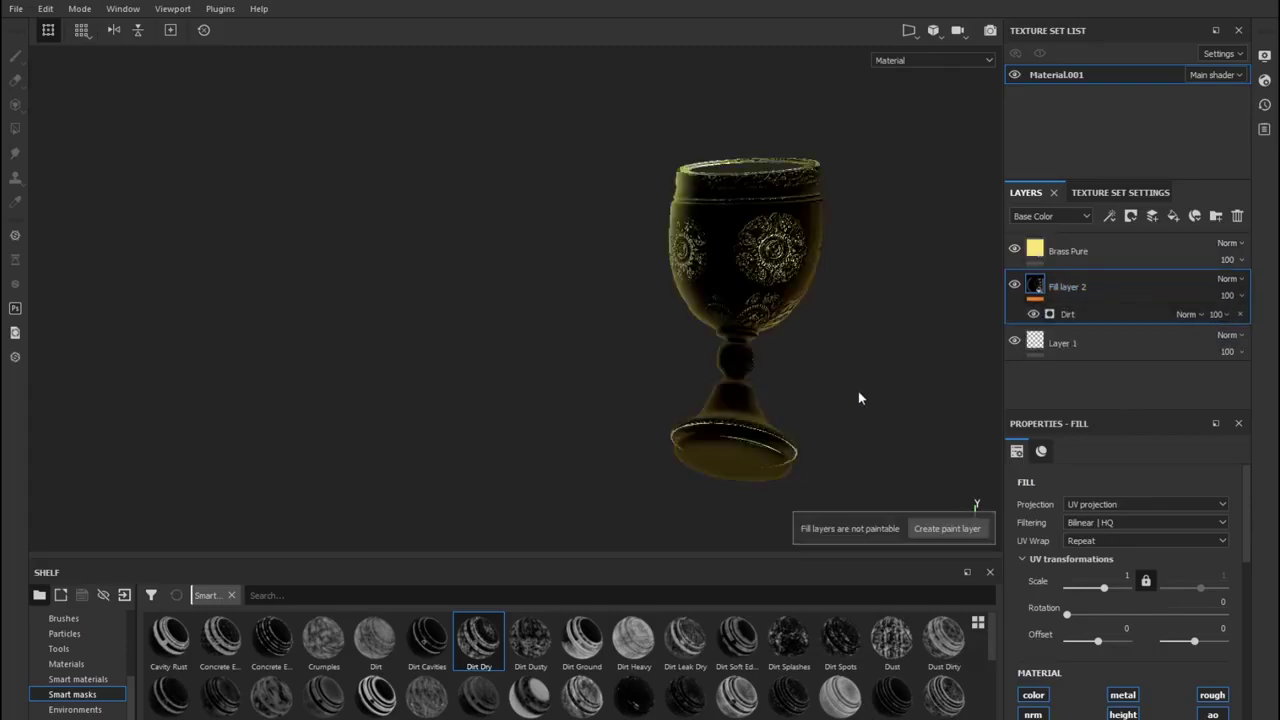
- Delete Brass Pure and add Copper Pure from the Materials shelf to the stack
{"action": "left_click", "coordinate": [1115, 259]}
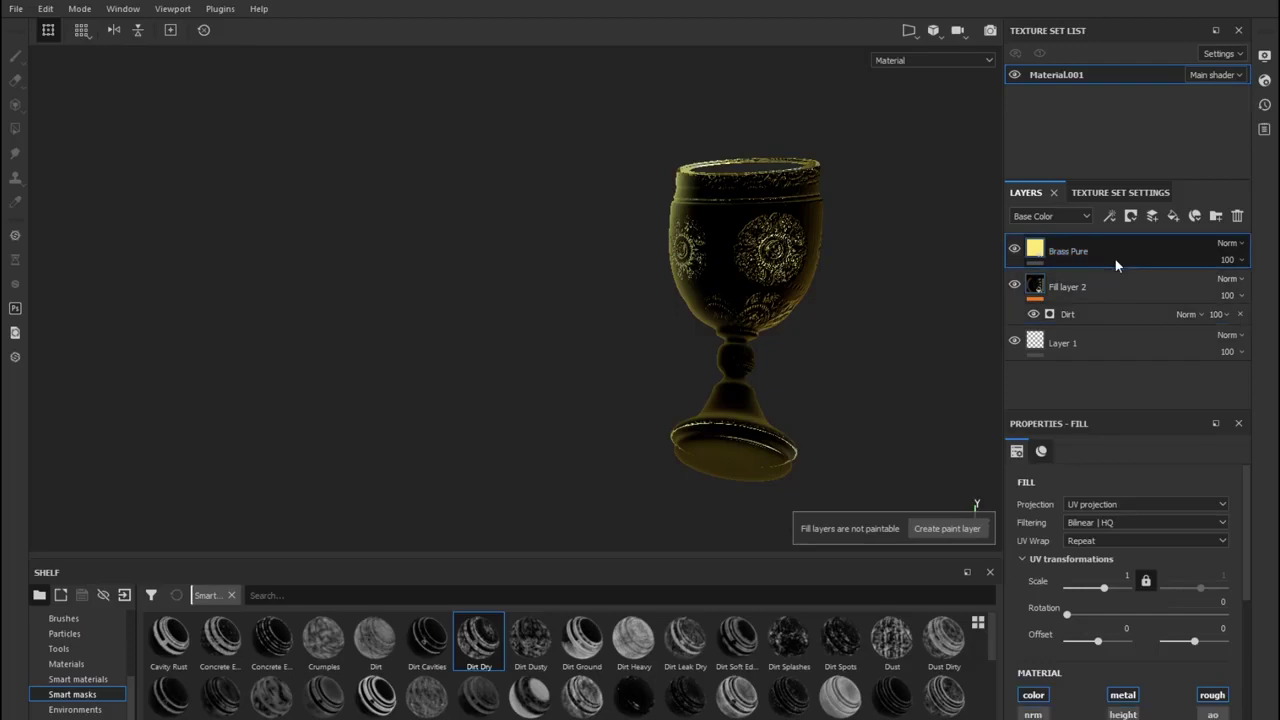
{"action": "key", "text": "Delete"}
{"action": "left_click", "coordinate": [68, 664]}
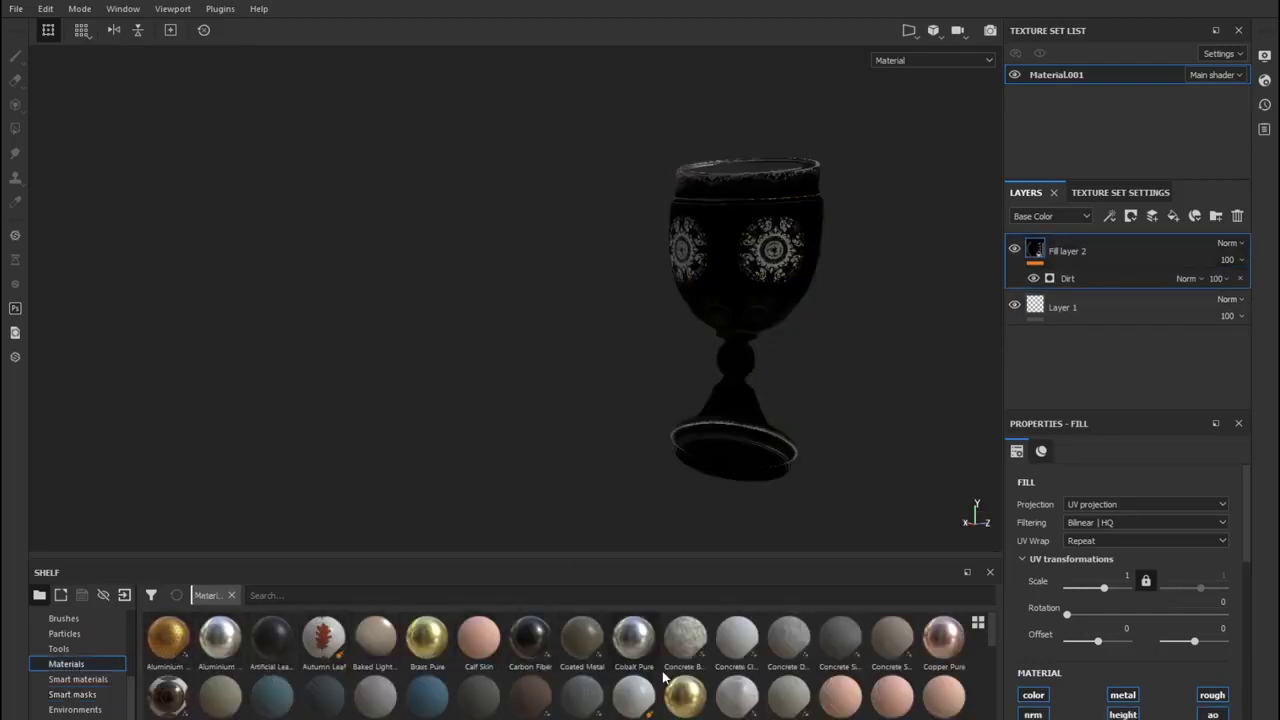
{"action": "left_click_drag", "start_coordinate": [944, 637], "coordinate": [1078, 248]}
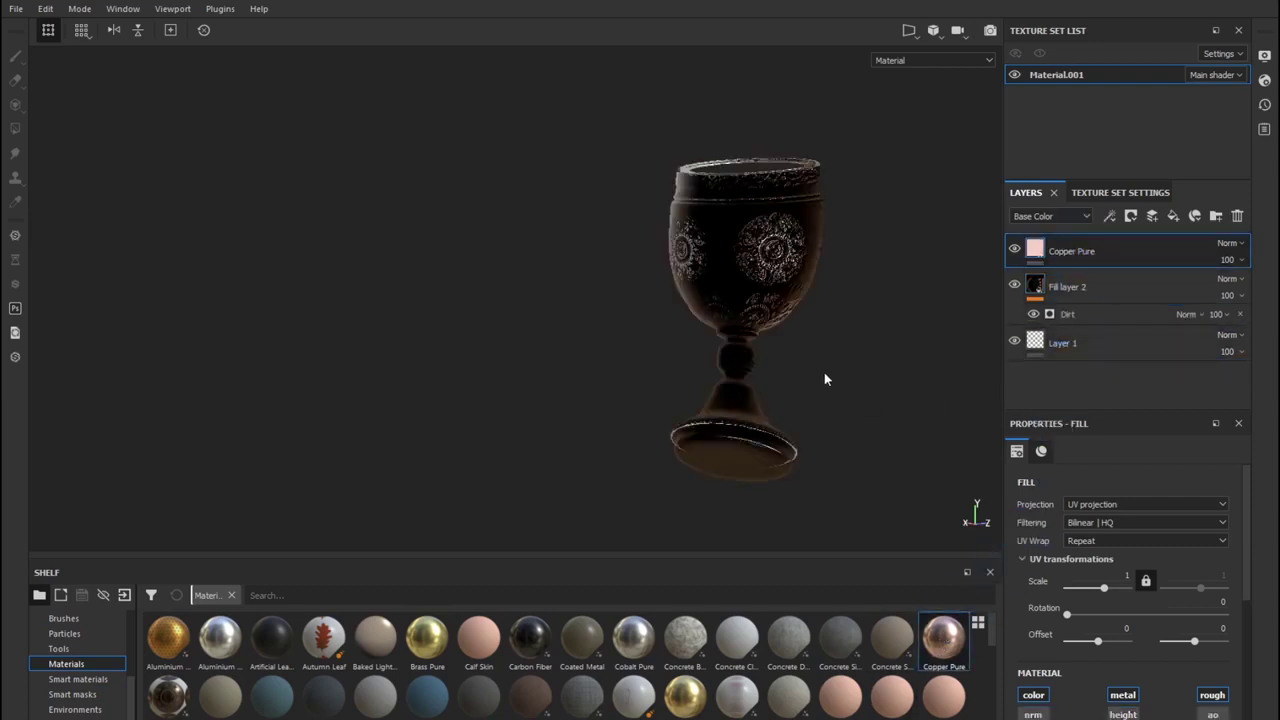
- Look into the cup to judge Copper Pure, then delete that layer
{"action": "mouse_move", "coordinate": [815, 302]}
{"action": "left_mouse_down", "text": "alt"}
{"action": "mouse_move", "coordinate": [866, 421]}
{"action": "mouse_move", "coordinate": [876, 321]}
{"action": "mouse_move", "coordinate": [795, 322]}
{"action": "mouse_move", "coordinate": [863, 463]}
{"action": "mouse_move", "coordinate": [851, 363]}
{"action": "mouse_move", "coordinate": [861, 342]}
{"action": "mouse_move", "coordinate": [885, 395]}
{"action": "mouse_move", "coordinate": [845, 300]}
{"action": "mouse_move", "coordinate": [852, 269]}
{"action": "mouse_move", "coordinate": [883, 414]}
{"action": "mouse_move", "coordinate": [869, 428]}
{"action": "left_mouse_up", "text": "alt"}
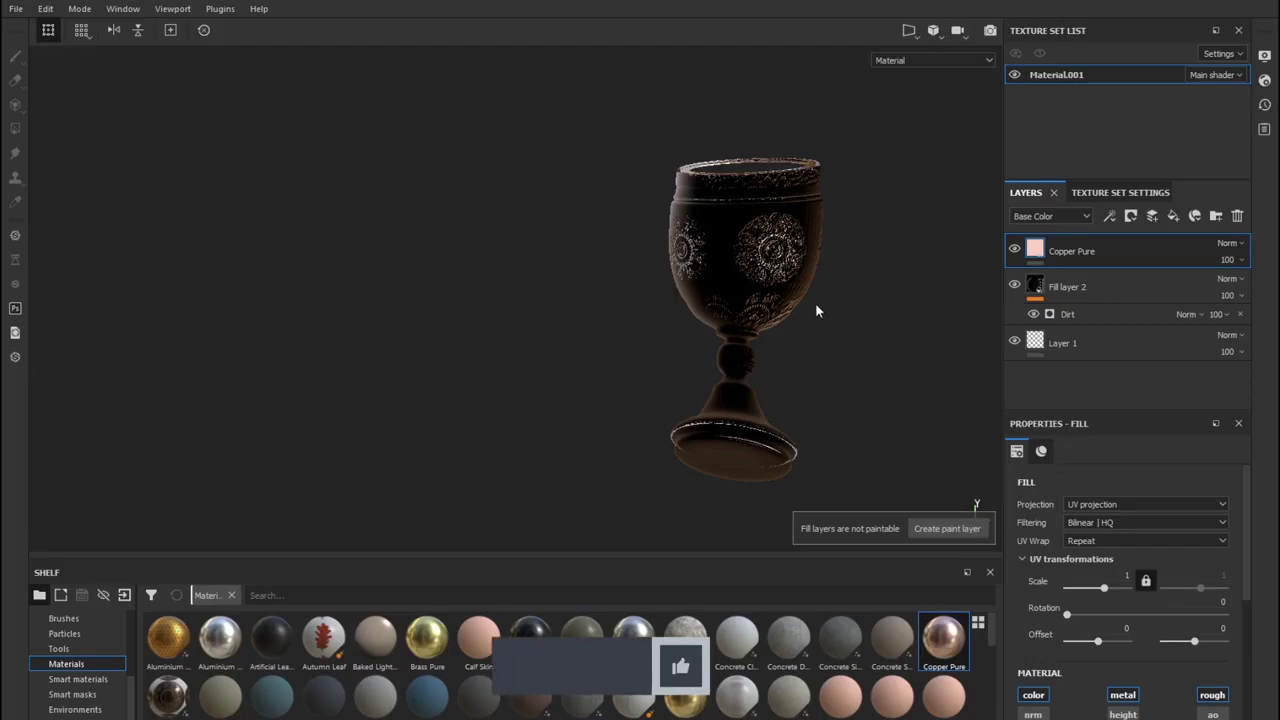
{"action": "scroll", "coordinate": [877, 324], "scroll_direction": "up", "scroll_amount": 5}
{"action": "scroll", "coordinate": [879, 351], "scroll_direction": "up", "scroll_amount": 5}
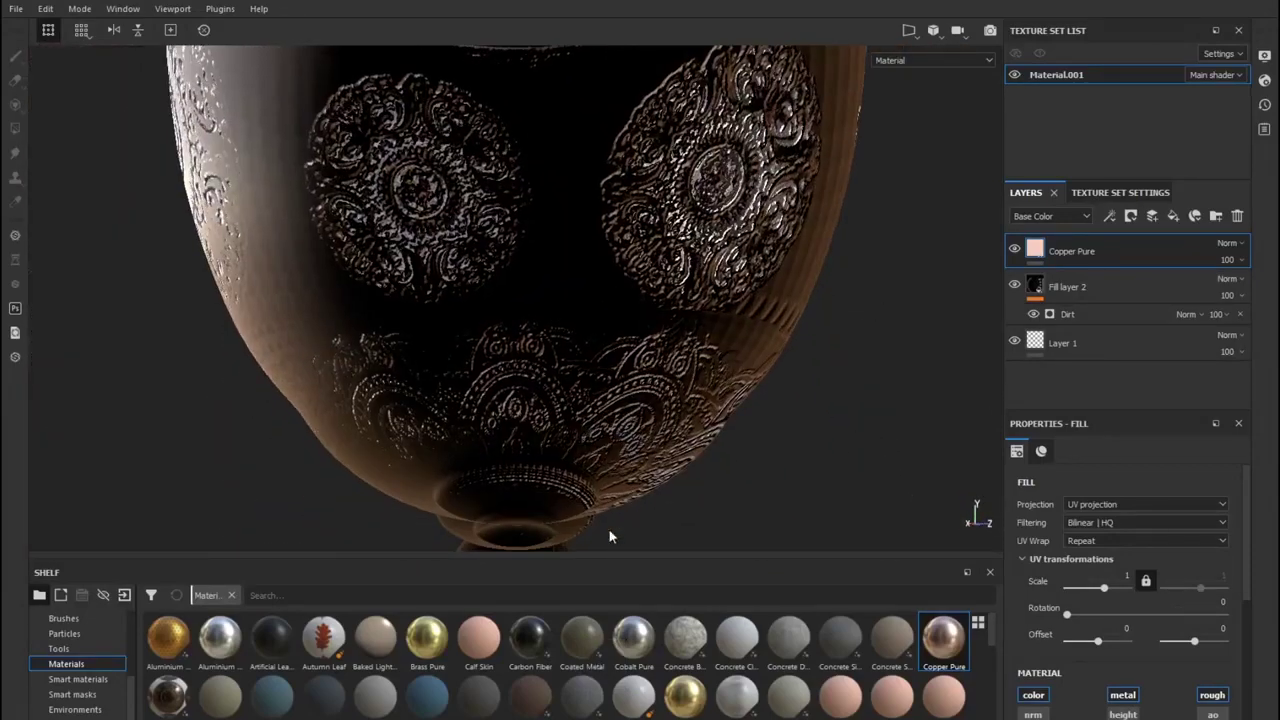
{"action": "scroll", "coordinate": [677, 690], "scroll_direction": "down", "scroll_amount": 5}
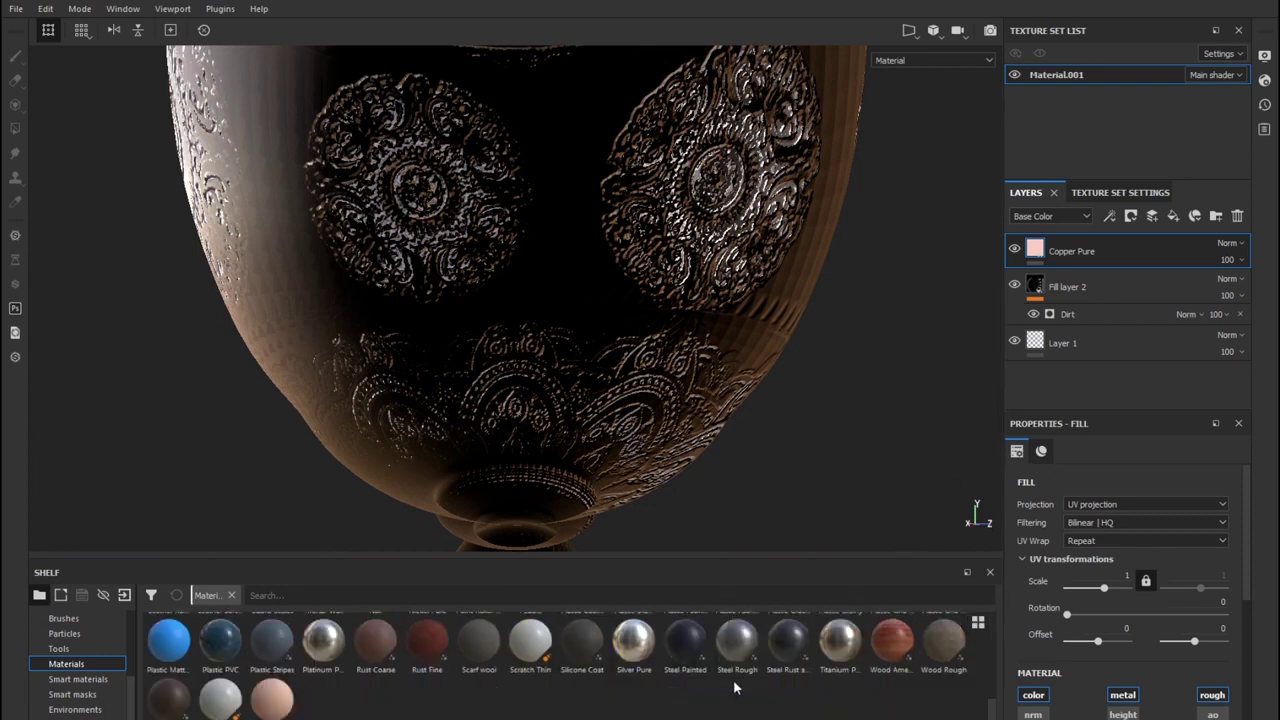
{"action": "scroll", "coordinate": [348, 687], "scroll_direction": "up", "scroll_amount": 2}
{"action": "scroll", "coordinate": [348, 687], "scroll_direction": "down", "scroll_amount": 2}
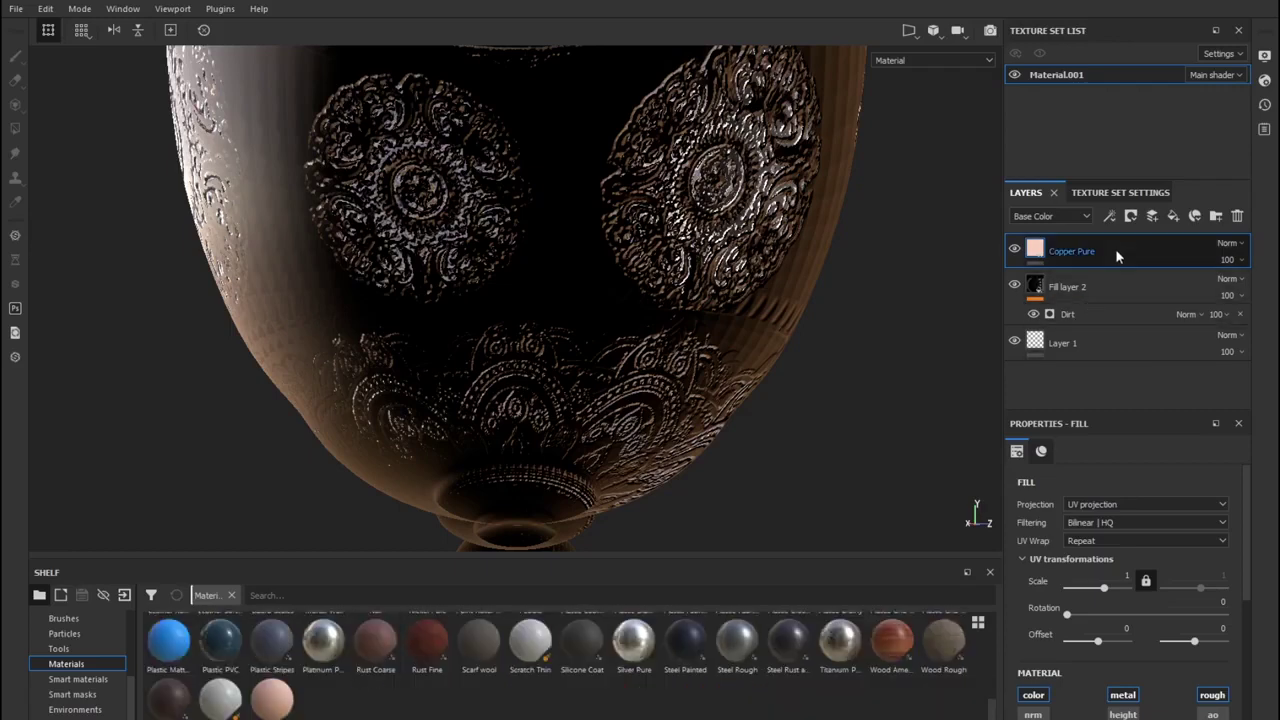
{"action": "key", "text": "Delete"}
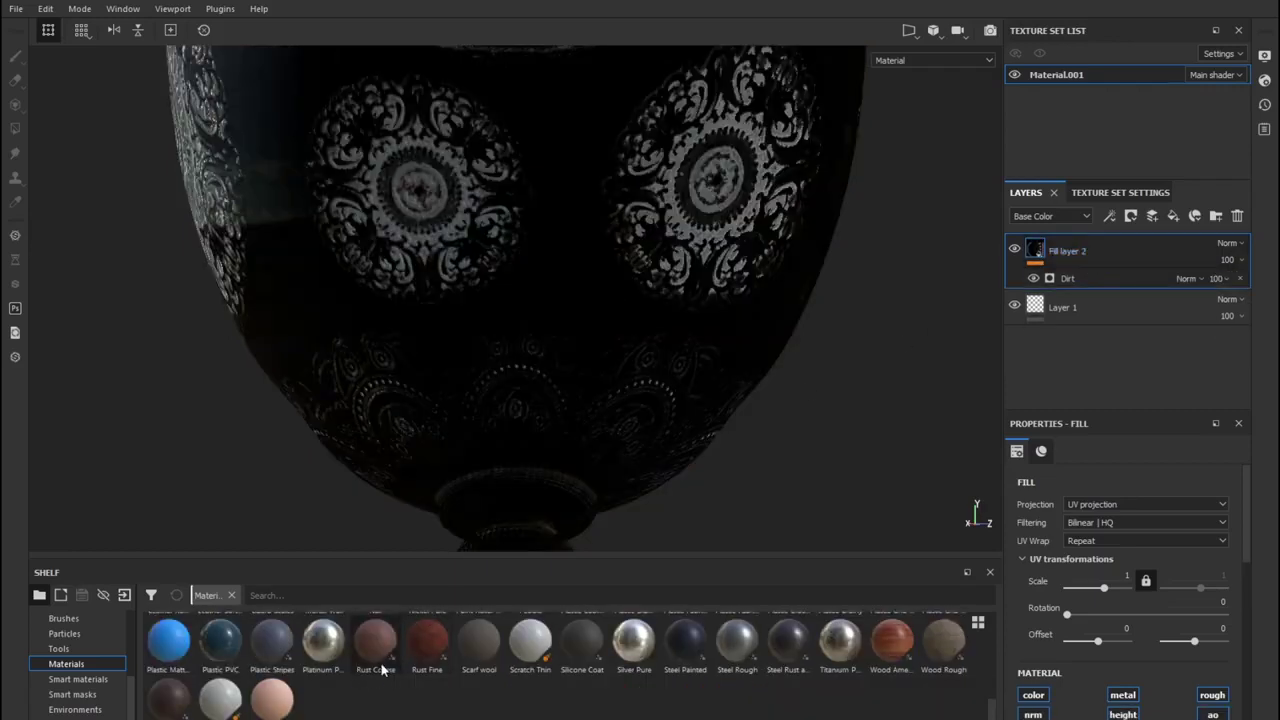
- Add Platinum Pure as the top material layer
{"action": "left_click_drag", "start_coordinate": [323, 645], "coordinate": [1135, 246]}
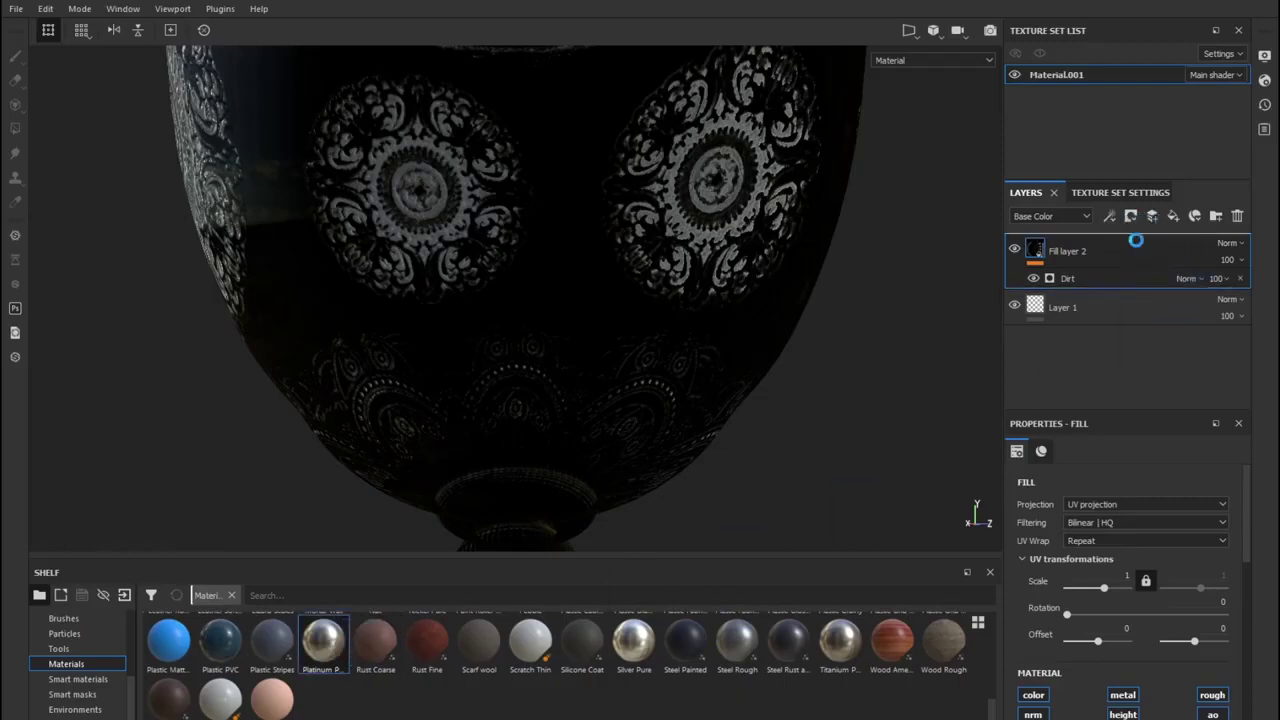
{"action": "scroll", "coordinate": [769, 330], "scroll_direction": "up", "scroll_amount": 2}
{"action": "scroll", "coordinate": [769, 330], "scroll_direction": "down", "scroll_amount": 5}
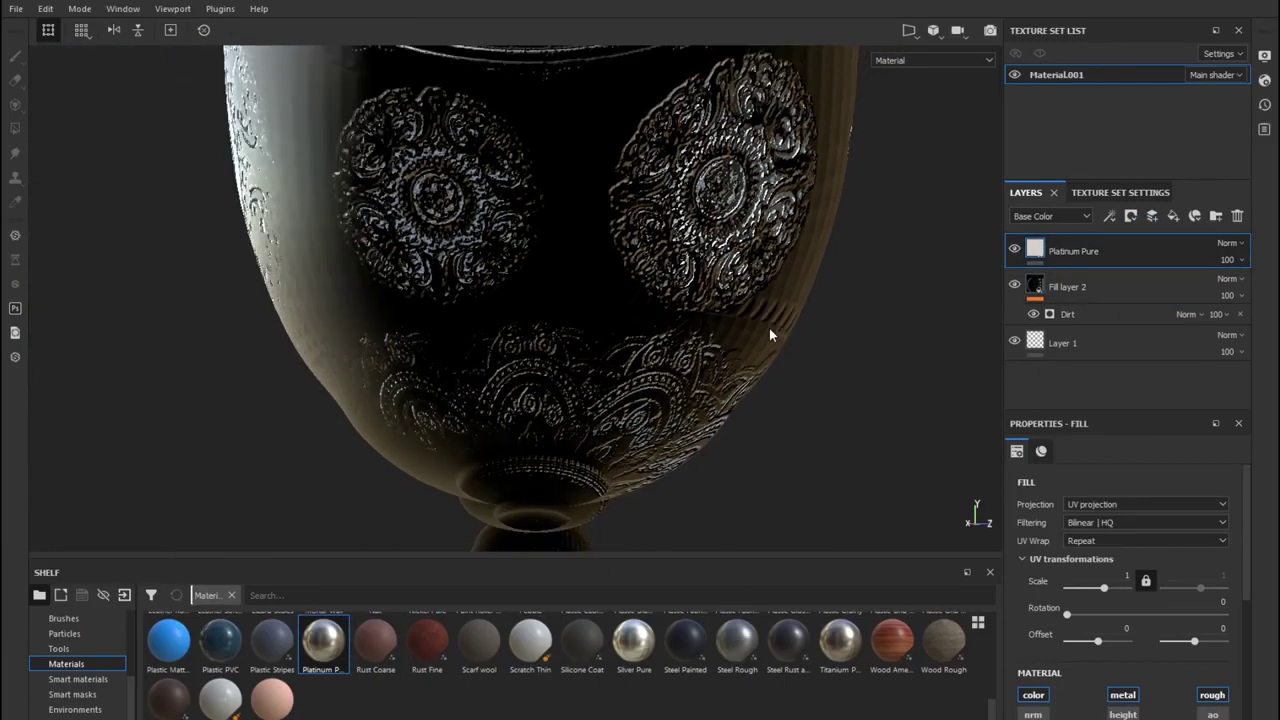
{"action": "scroll", "coordinate": [769, 330], "scroll_direction": "down", "scroll_amount": 2}
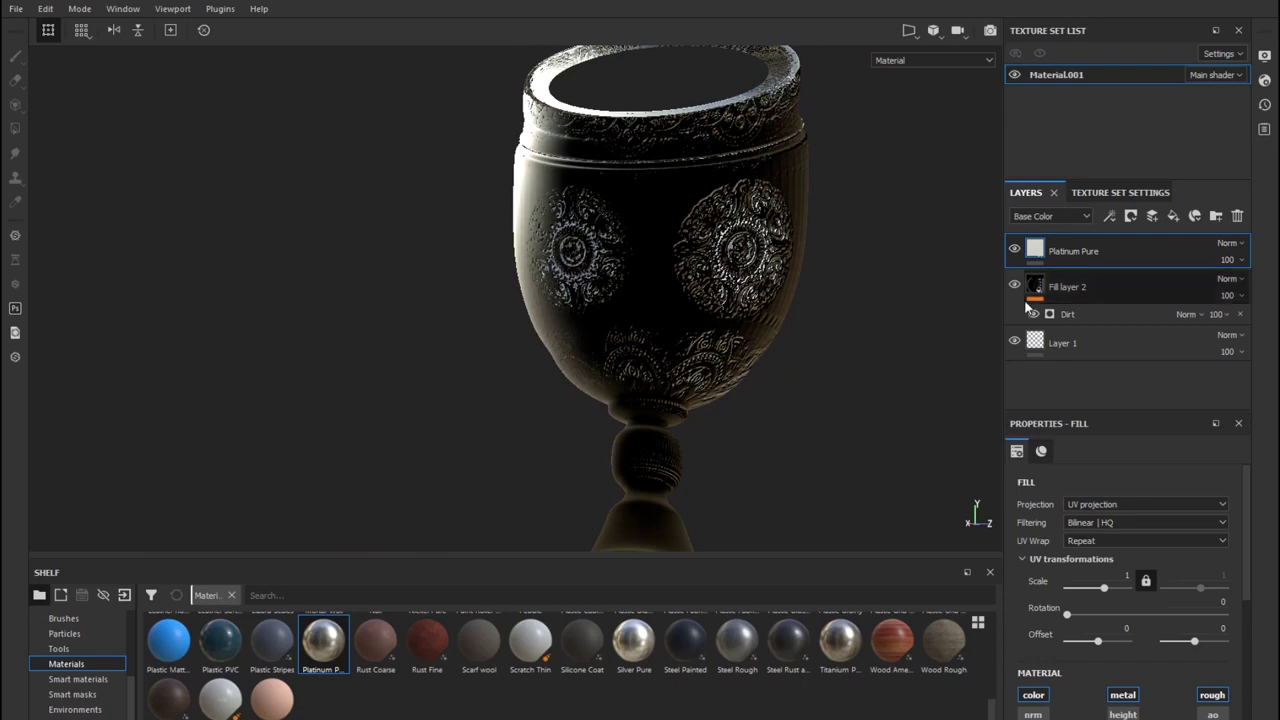
- Toggle Fill layer 2 off and on while orbiting the cup to compare the look
{"action": "left_click", "coordinate": [1014, 285]}
{"action": "left_click_drag", "start_coordinate": [819, 399], "coordinate": [860, 315], "text": "alt"}
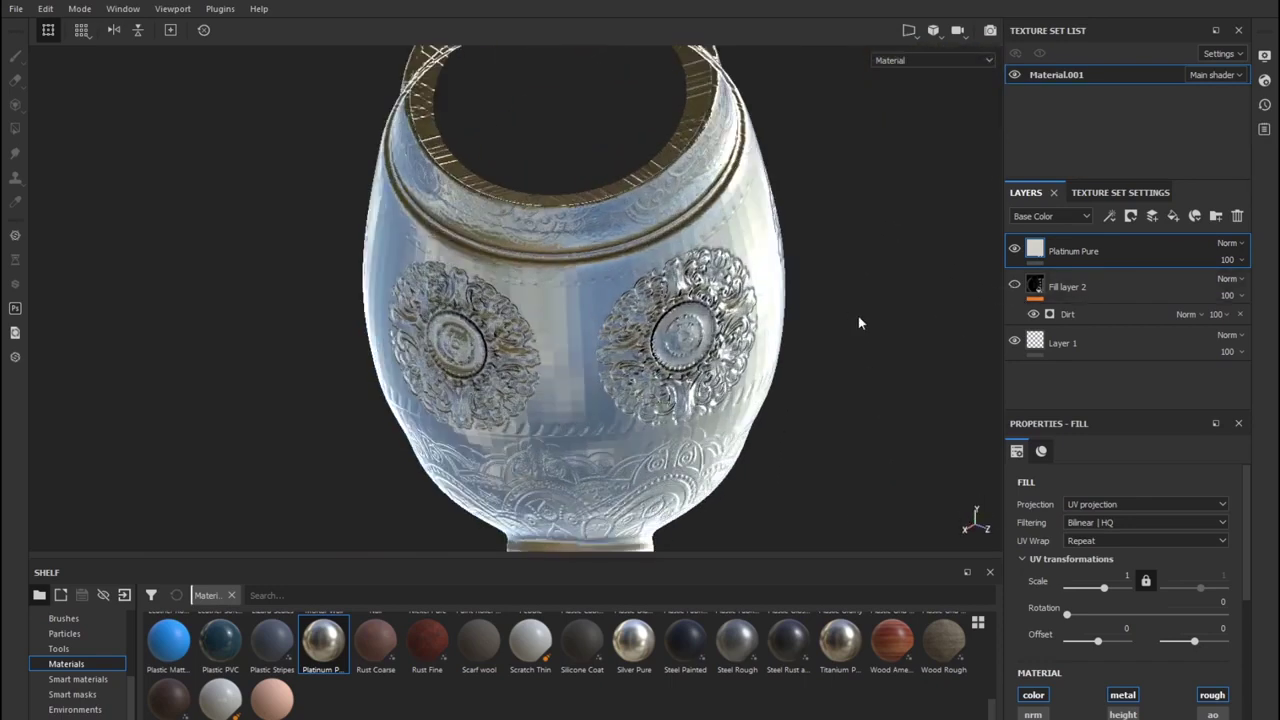
{"action": "mouse_move", "coordinate": [860, 315]}
{"action": "left_mouse_down", "text": "alt"}
{"action": "mouse_move", "coordinate": [885, 440]}
{"action": "mouse_move", "coordinate": [886, 394]}
{"action": "mouse_move", "coordinate": [794, 399]}
{"action": "left_mouse_up", "text": "alt"}
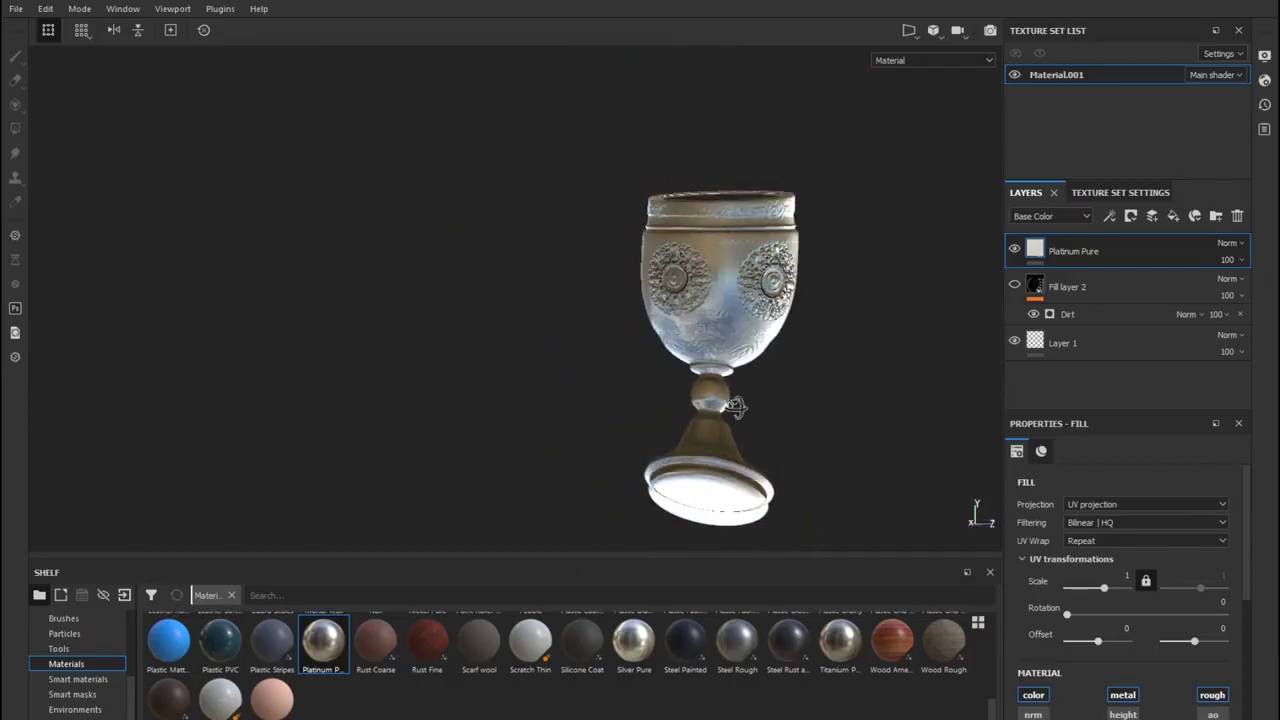
{"action": "left_click", "coordinate": [1014, 286]}
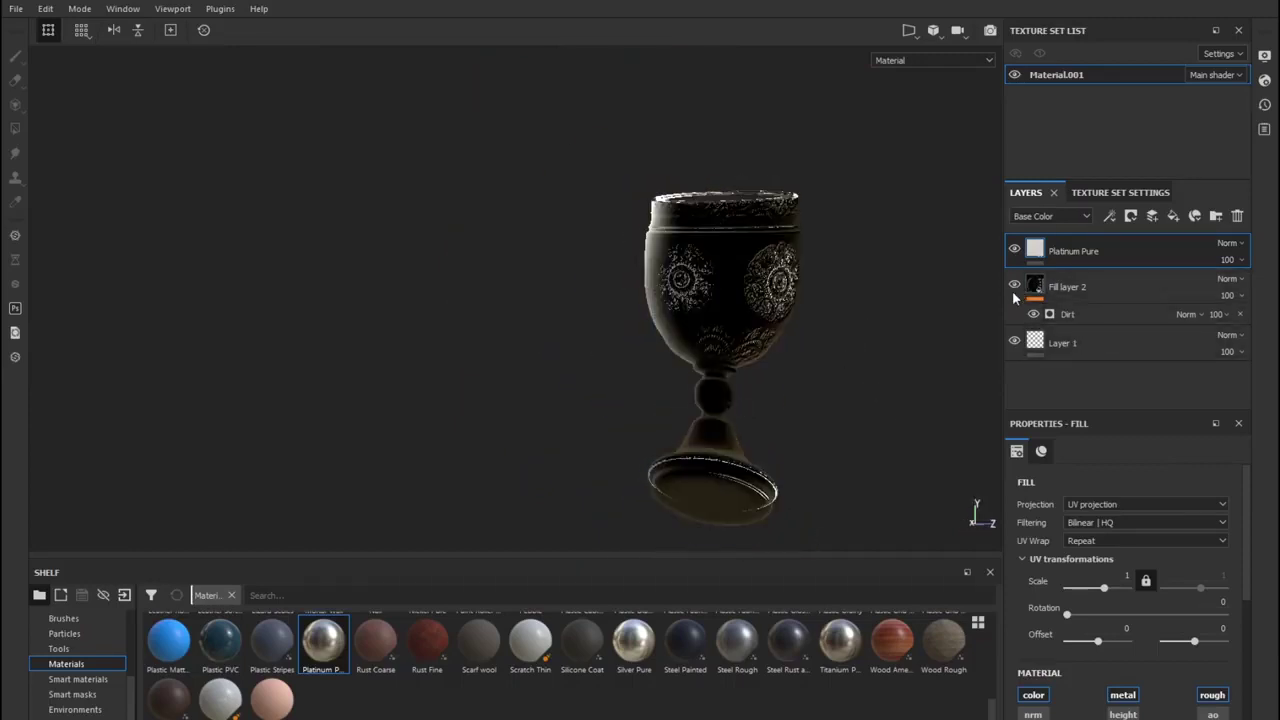
{"action": "left_click", "coordinate": [1109, 313]}
- Lower Dirt Level to 0.21, Grunge Scale to 3 and Grunge Amount to 0.19
{"action": "left_click_drag", "start_coordinate": [1105, 611], "coordinate": [1068, 610]}
{"action": "scroll", "coordinate": [1107, 697], "scroll_direction": "down", "scroll_amount": 1}
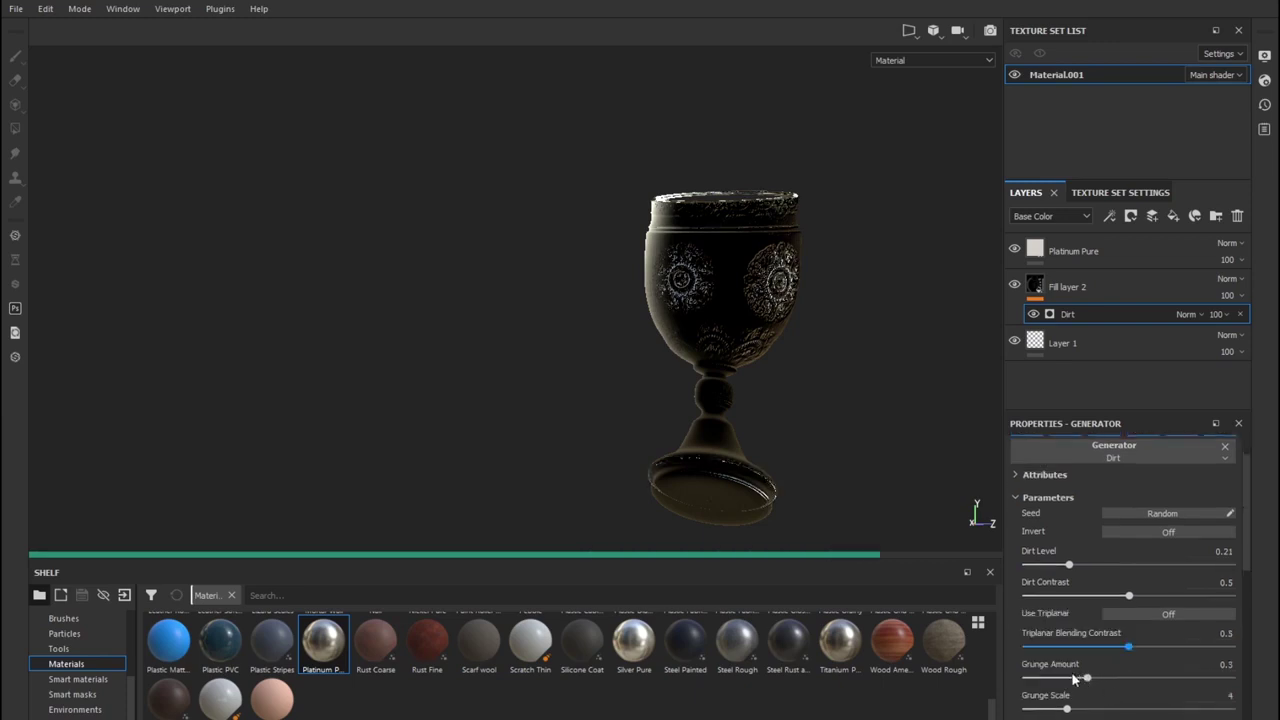
{"action": "scroll", "coordinate": [1075, 680], "scroll_direction": "down", "scroll_amount": 5}
{"action": "left_click", "coordinate": [1091, 621]}
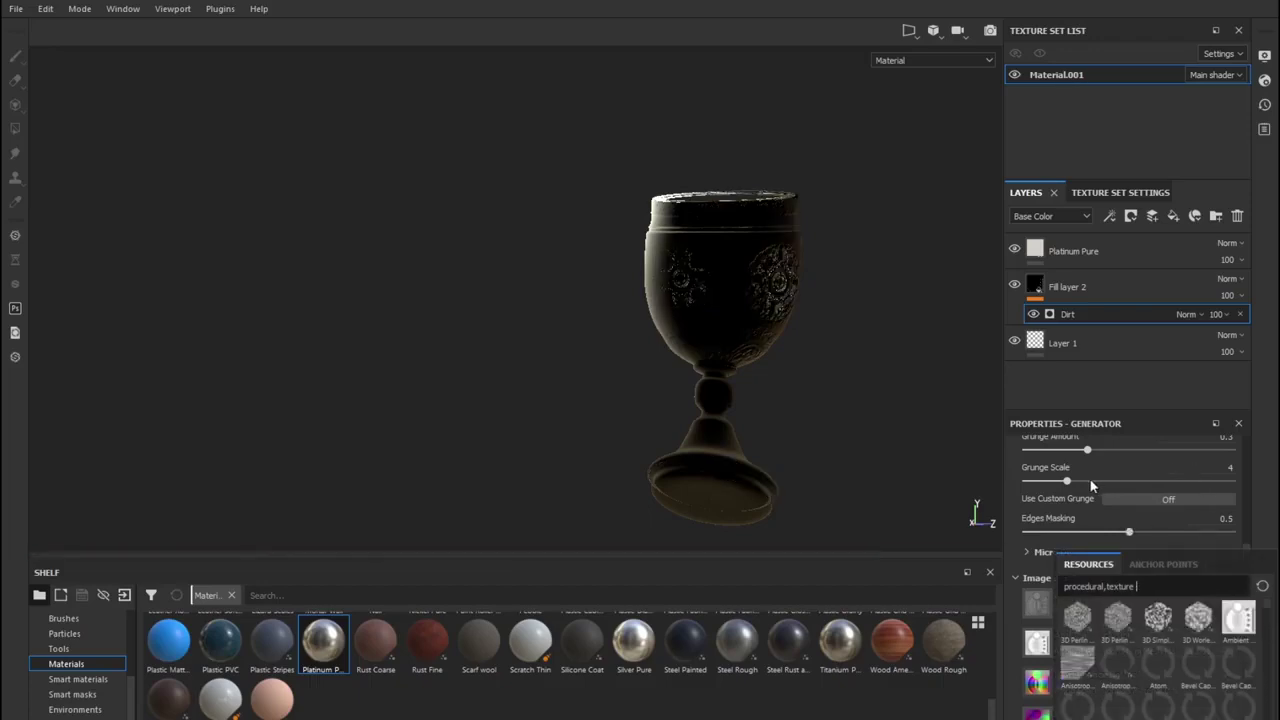
{"action": "left_click_drag", "start_coordinate": [1066, 481], "coordinate": [1052, 485]}
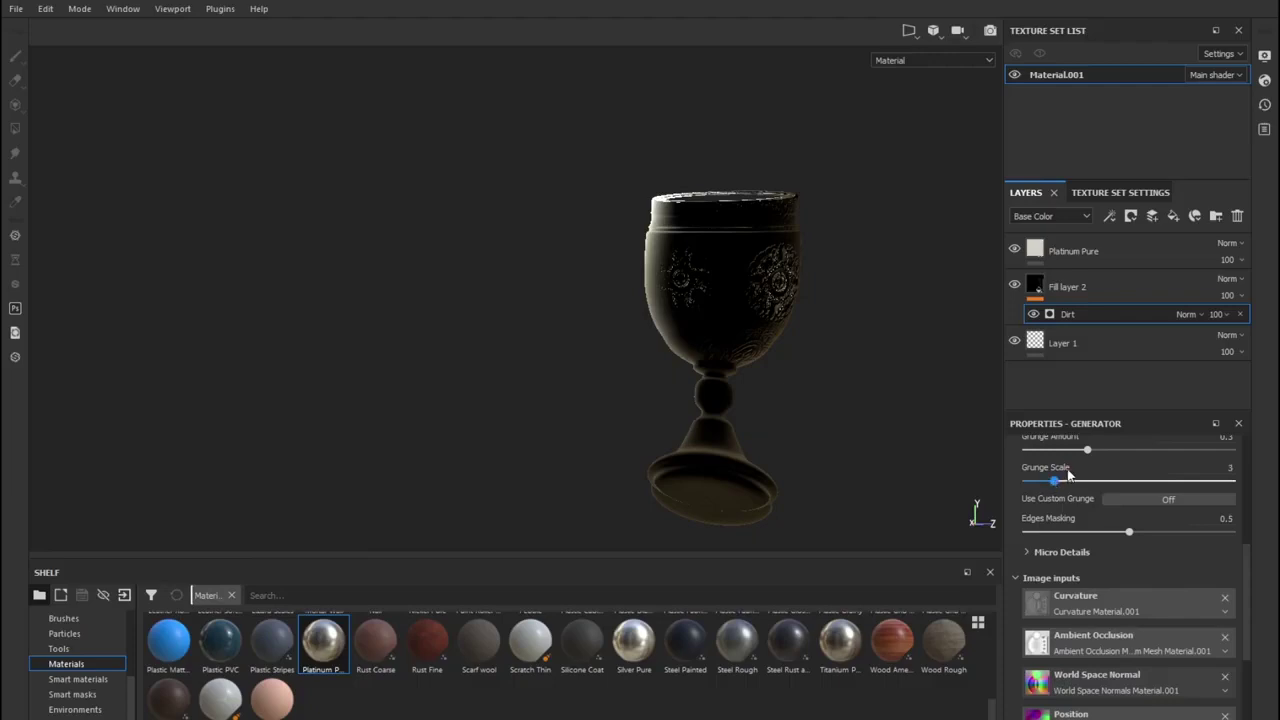
{"action": "left_click", "coordinate": [1065, 450]}
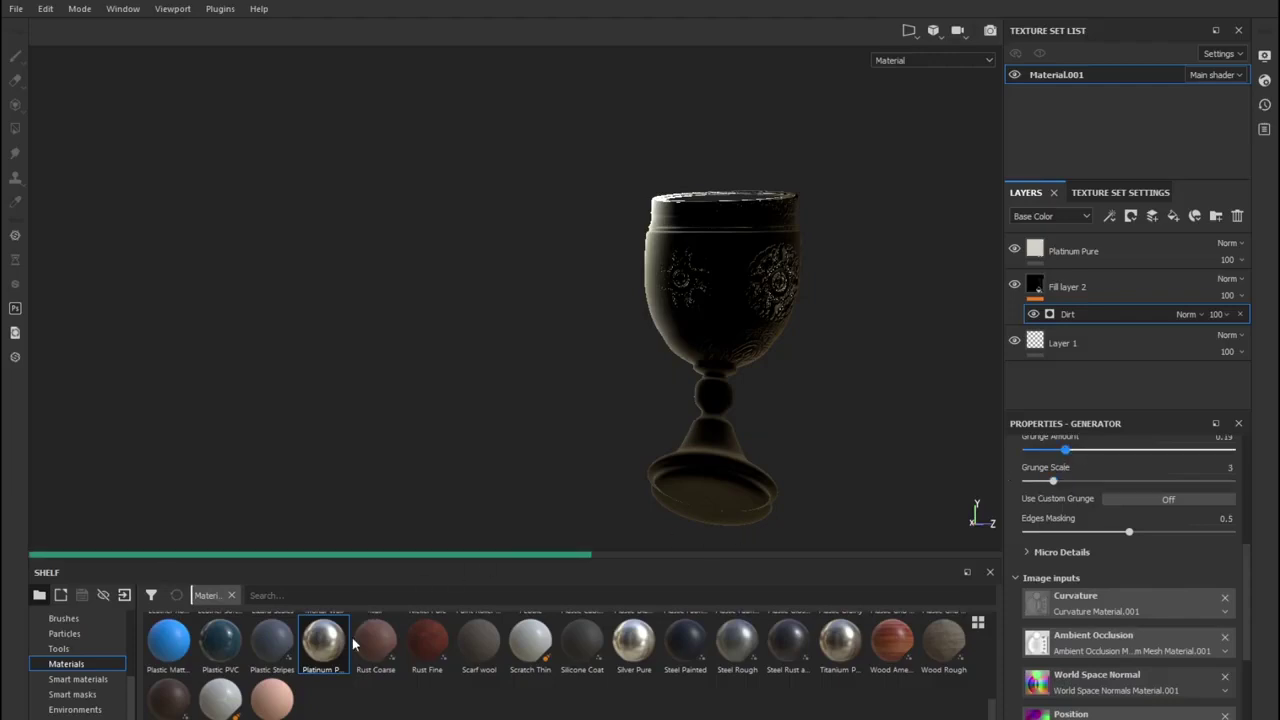
- Browse the Skin, smart masks and smart materials shelf collections
{"action": "scroll", "coordinate": [88, 683], "scroll_direction": "up", "scroll_amount": 3}
{"action": "left_click", "coordinate": [88, 680]}
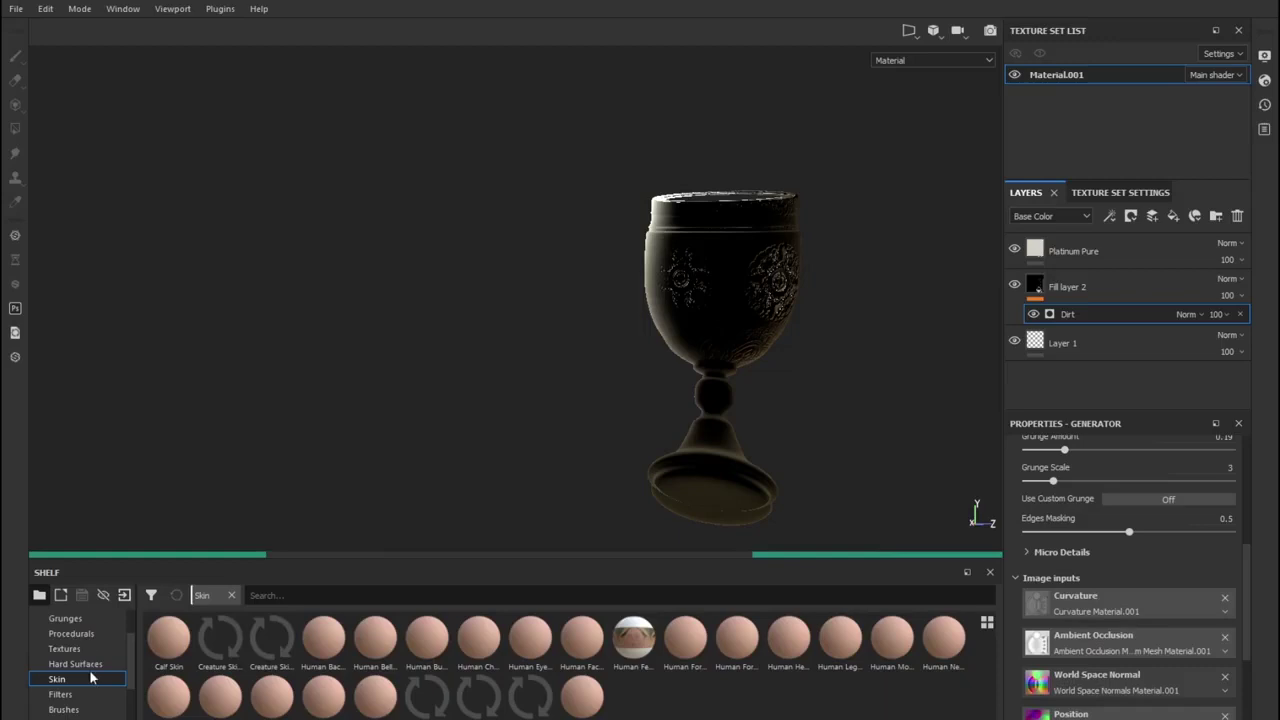
{"action": "scroll", "coordinate": [130, 683], "scroll_direction": "down", "scroll_amount": 3}
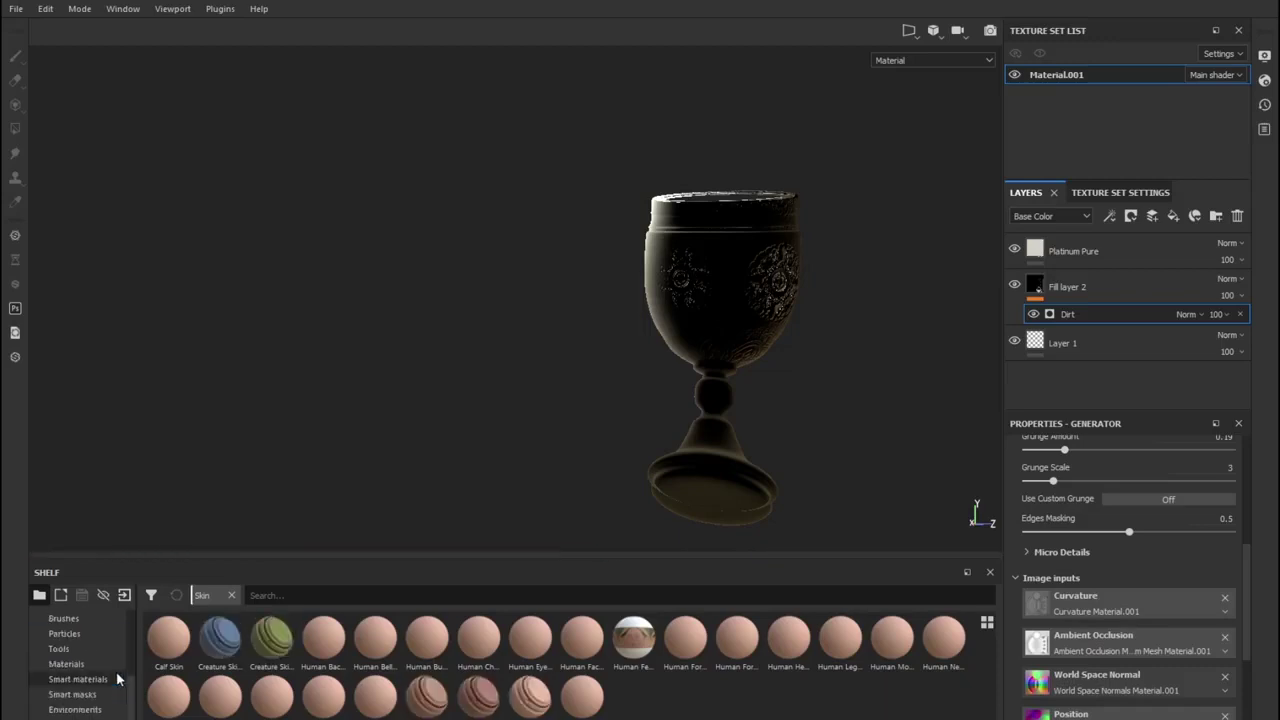
{"action": "left_click", "coordinate": [78, 694]}
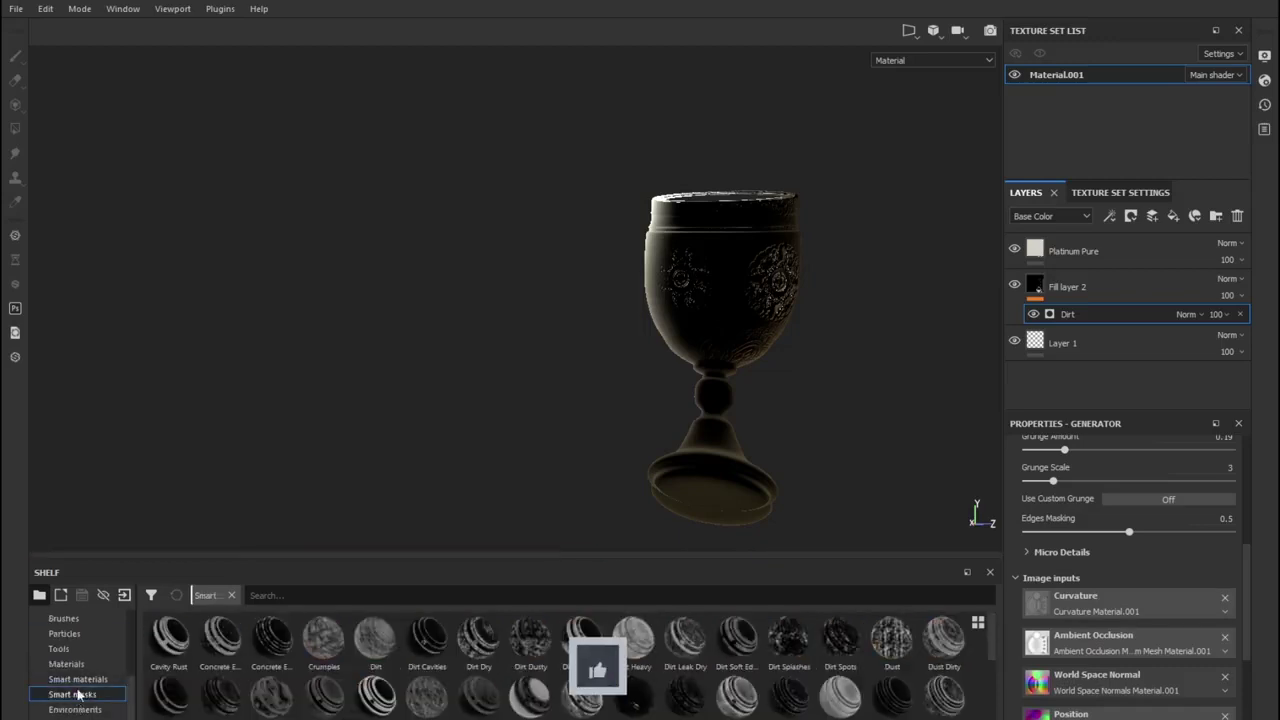
{"action": "left_click", "coordinate": [78, 679]}
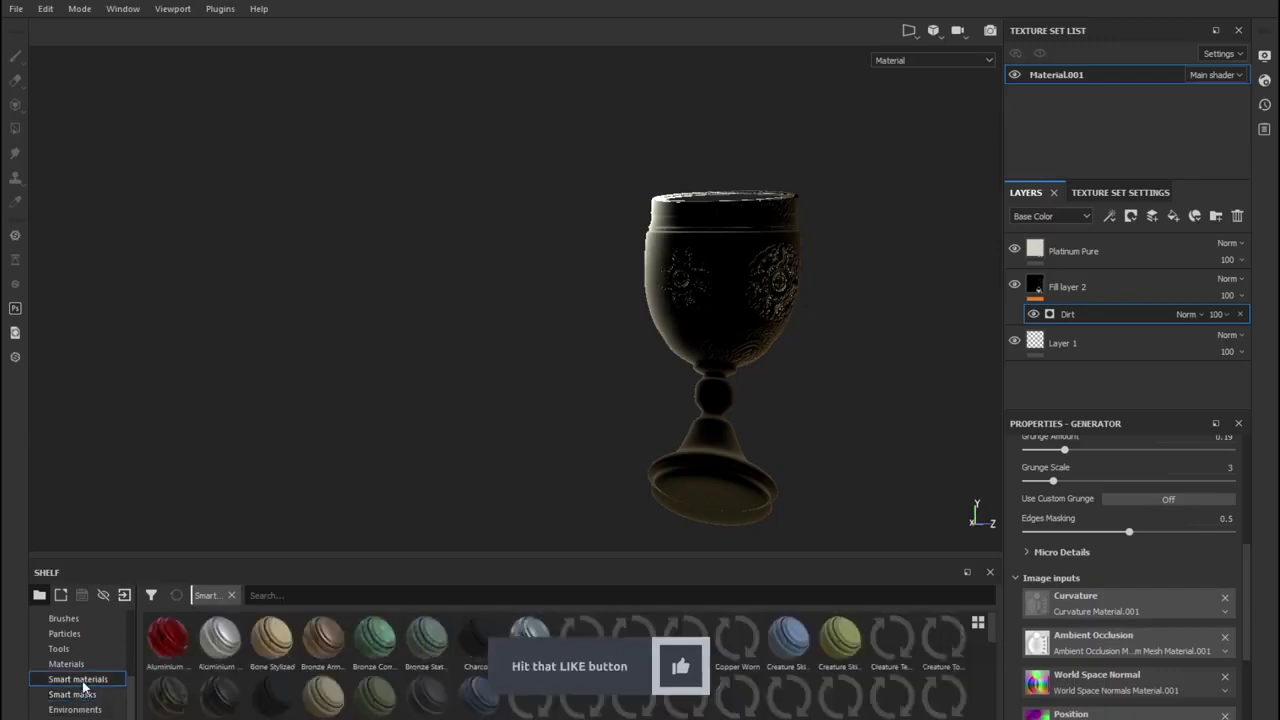
- Replace Platinum Pure with the Bronze Armor smart material and inspect the rim
{"action": "left_click", "coordinate": [1133, 255]}
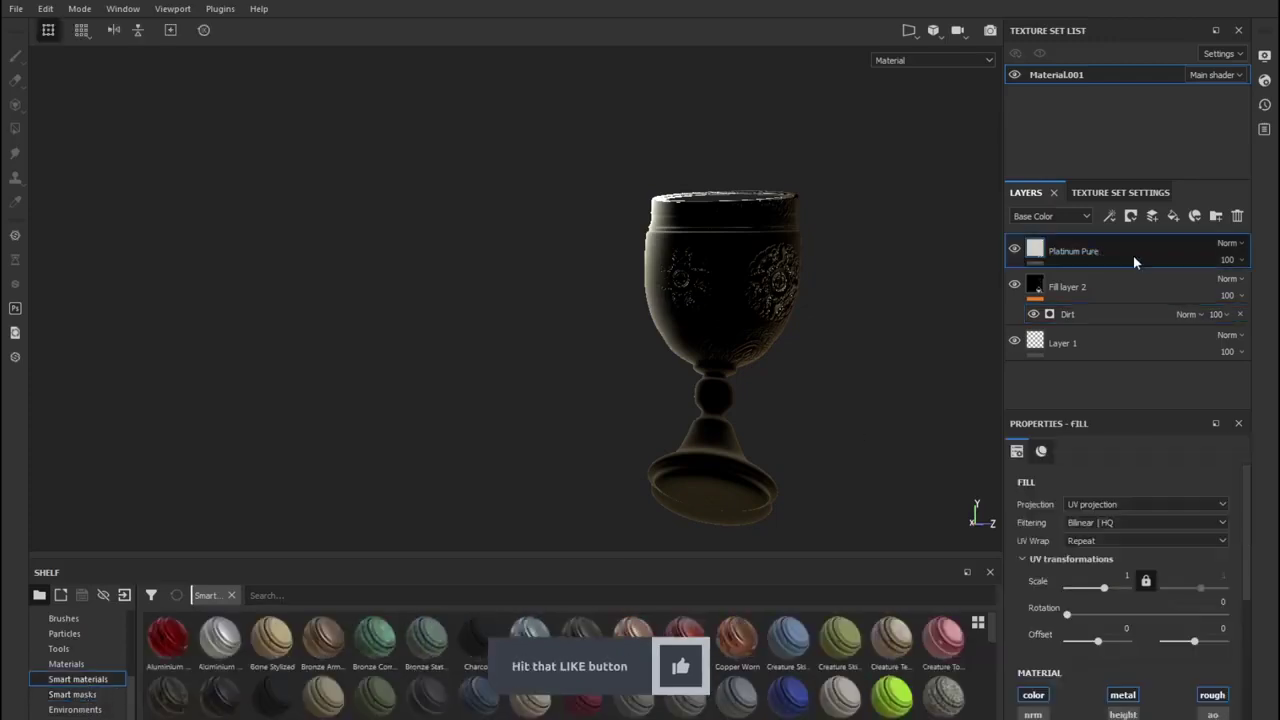
{"action": "key", "text": "Delete"}
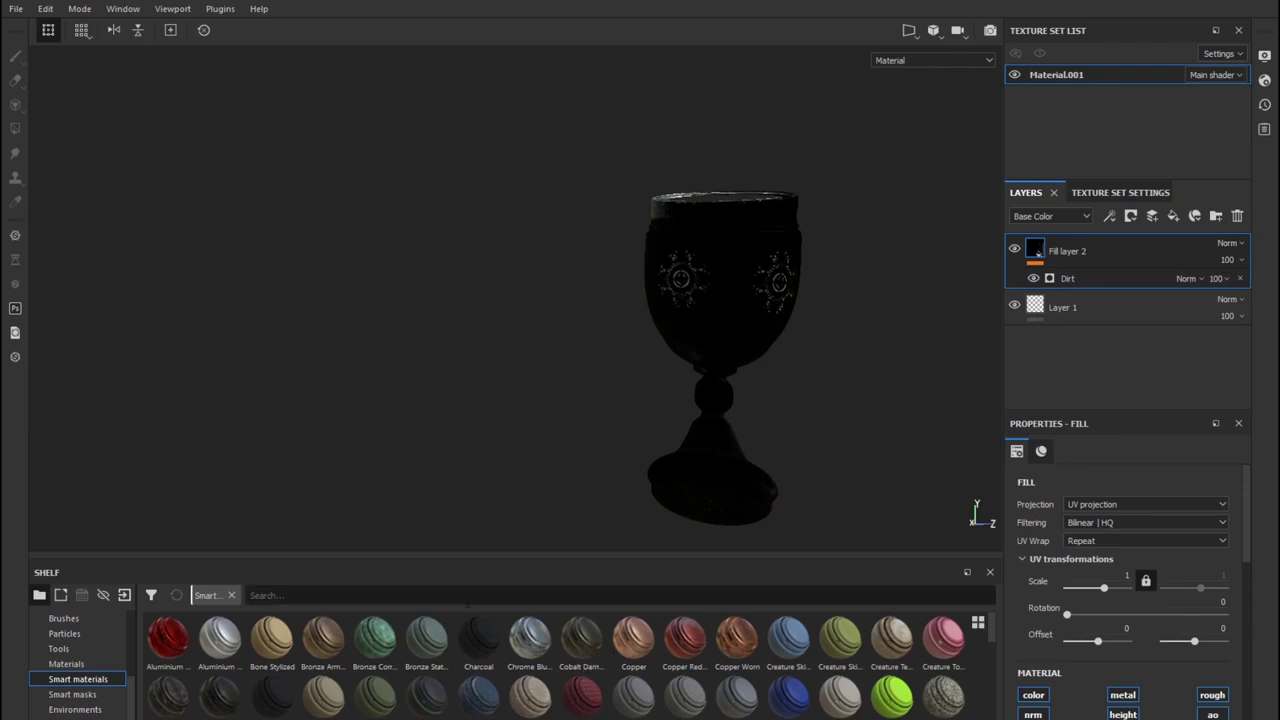
{"action": "left_click_drag", "start_coordinate": [322, 637], "coordinate": [1068, 240]}
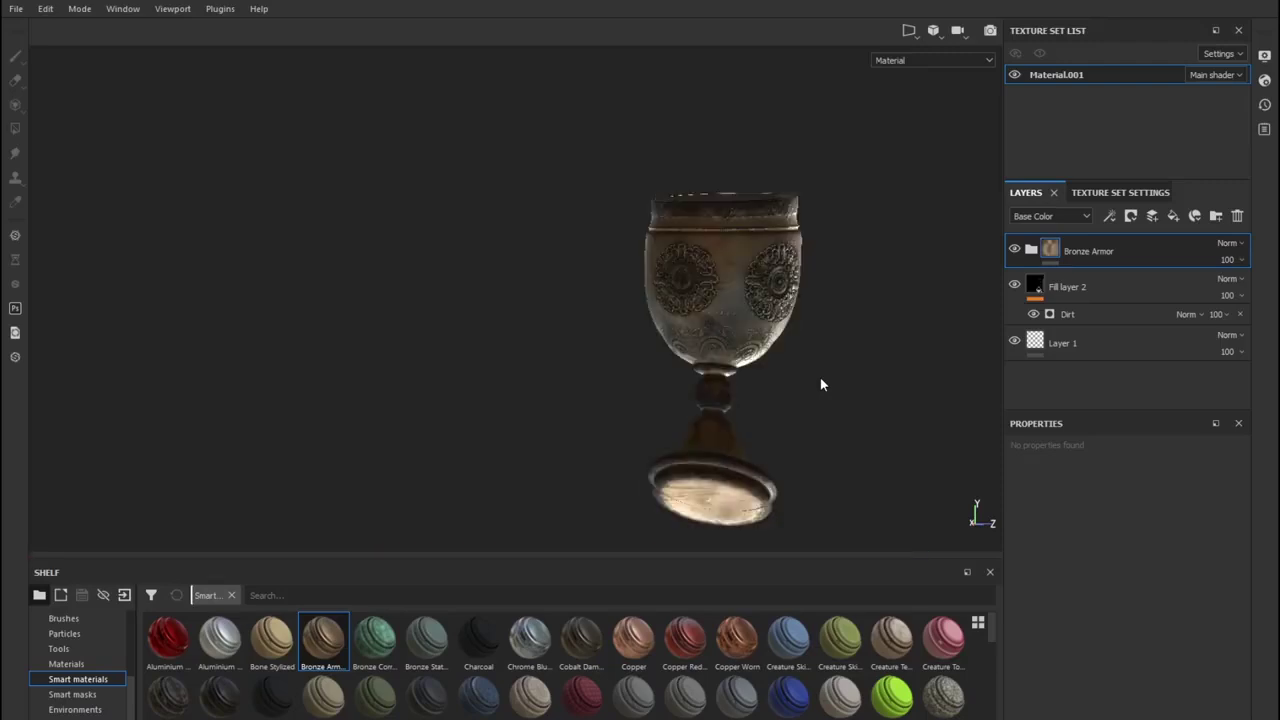
{"action": "mouse_move", "coordinate": [812, 367]}
{"action": "left_mouse_down", "text": "alt"}
{"action": "mouse_move", "coordinate": [829, 391]}
{"action": "mouse_move", "coordinate": [830, 266]}
{"action": "mouse_move", "coordinate": [865, 353]}
{"action": "left_mouse_up", "text": "alt"}
{"action": "left_click_drag", "start_coordinate": [864, 333], "coordinate": [864, 327], "text": "alt"}
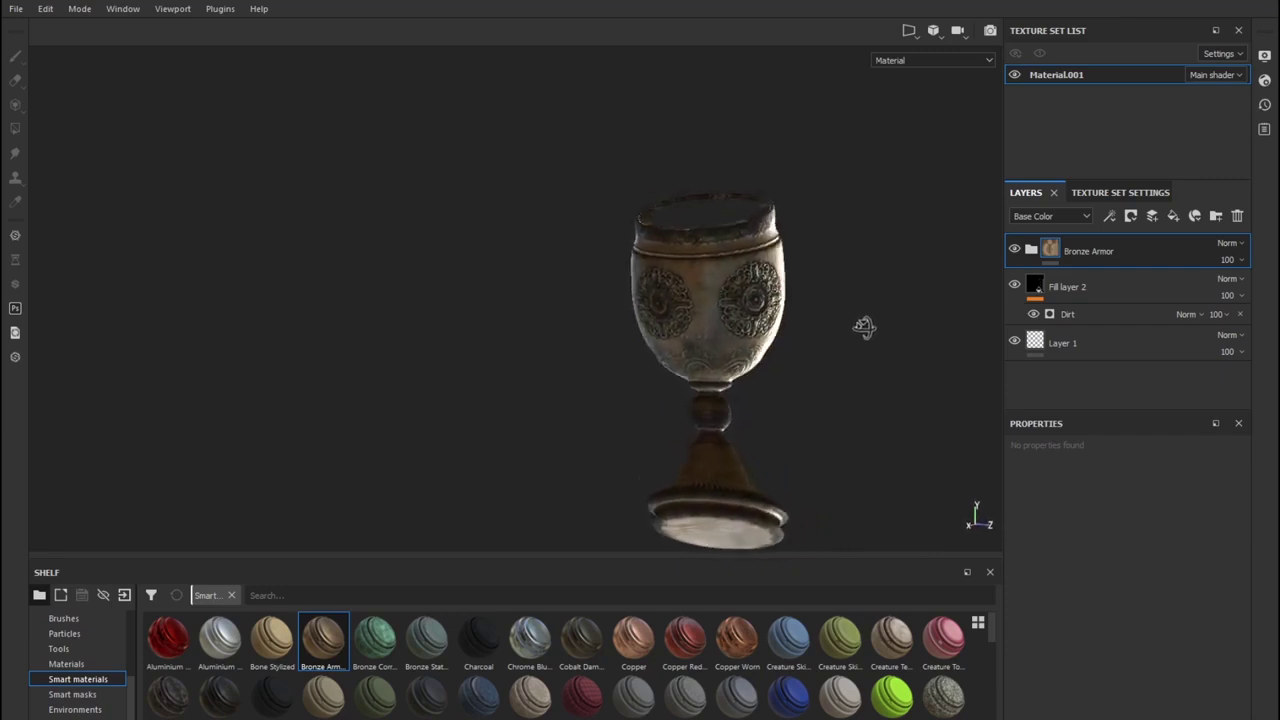
- In Export Textures, set the destination to a new 'tex' folder inside test
{"action": "left_click", "coordinate": [16, 9]}
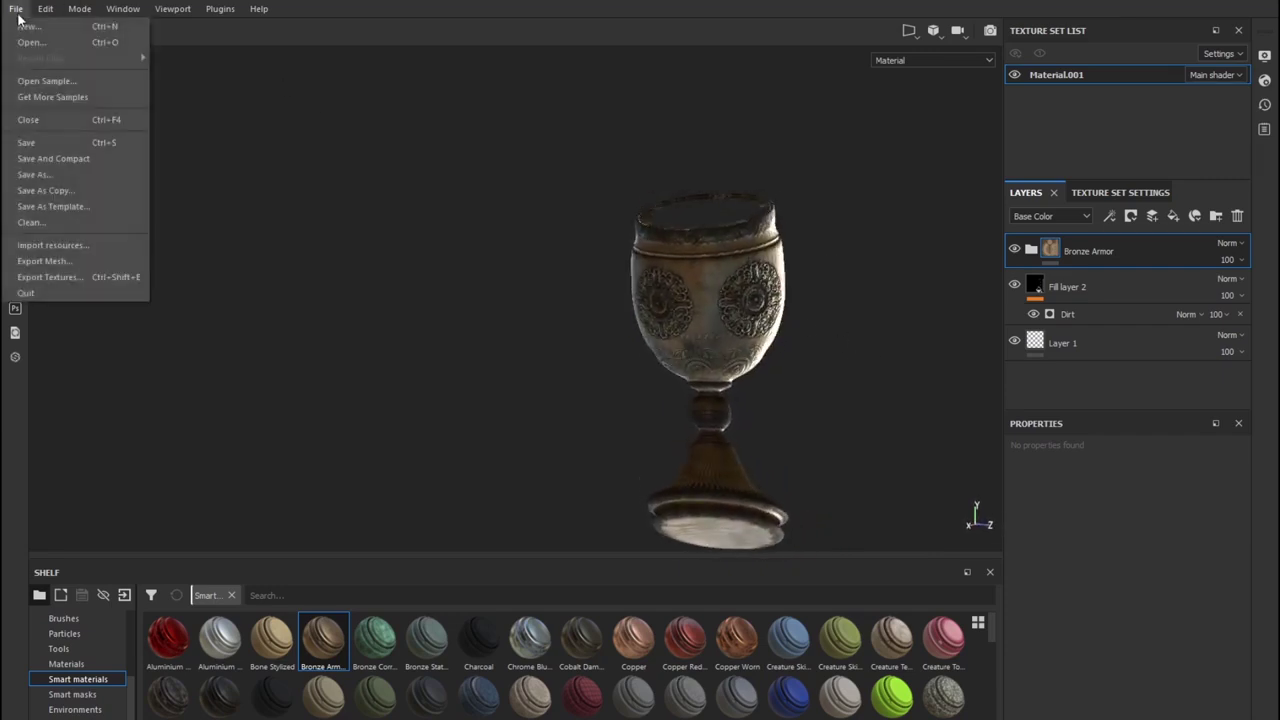
{"action": "left_click", "coordinate": [45, 277]}
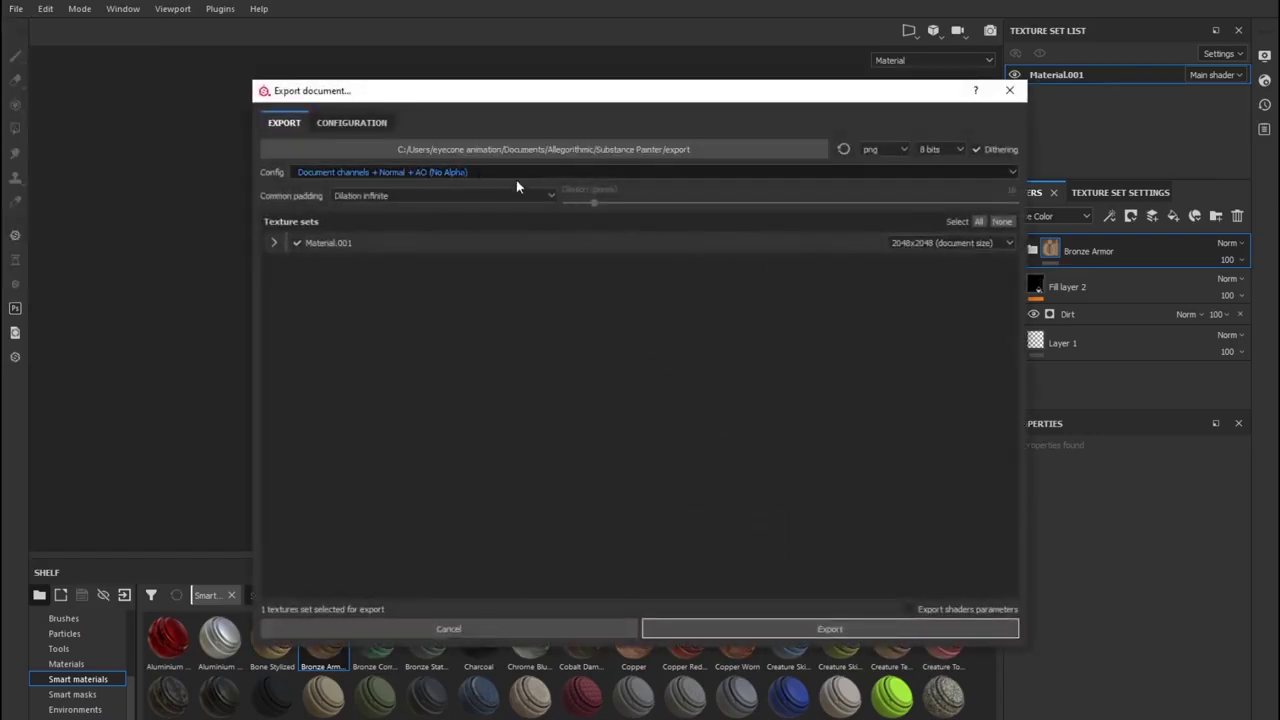
{"action": "left_click", "coordinate": [592, 150]}
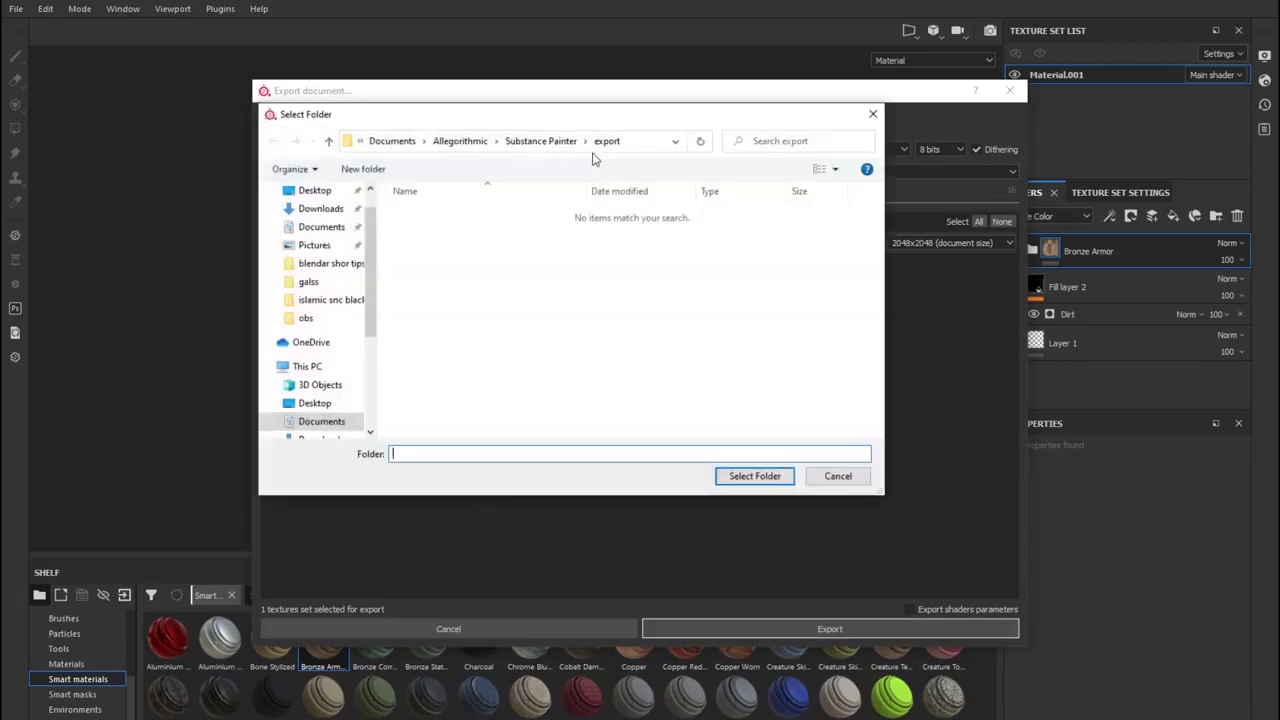
{"action": "left_click", "coordinate": [341, 303]}
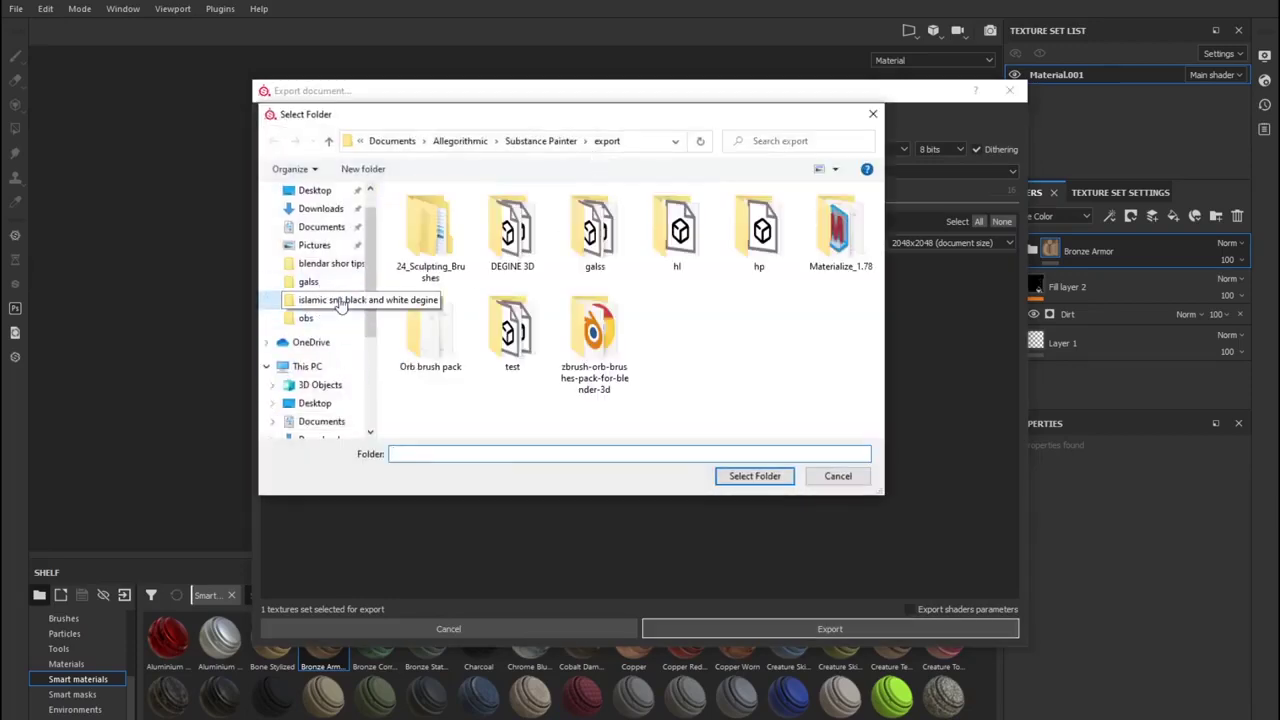
{"action": "double_click", "coordinate": [500, 340]}
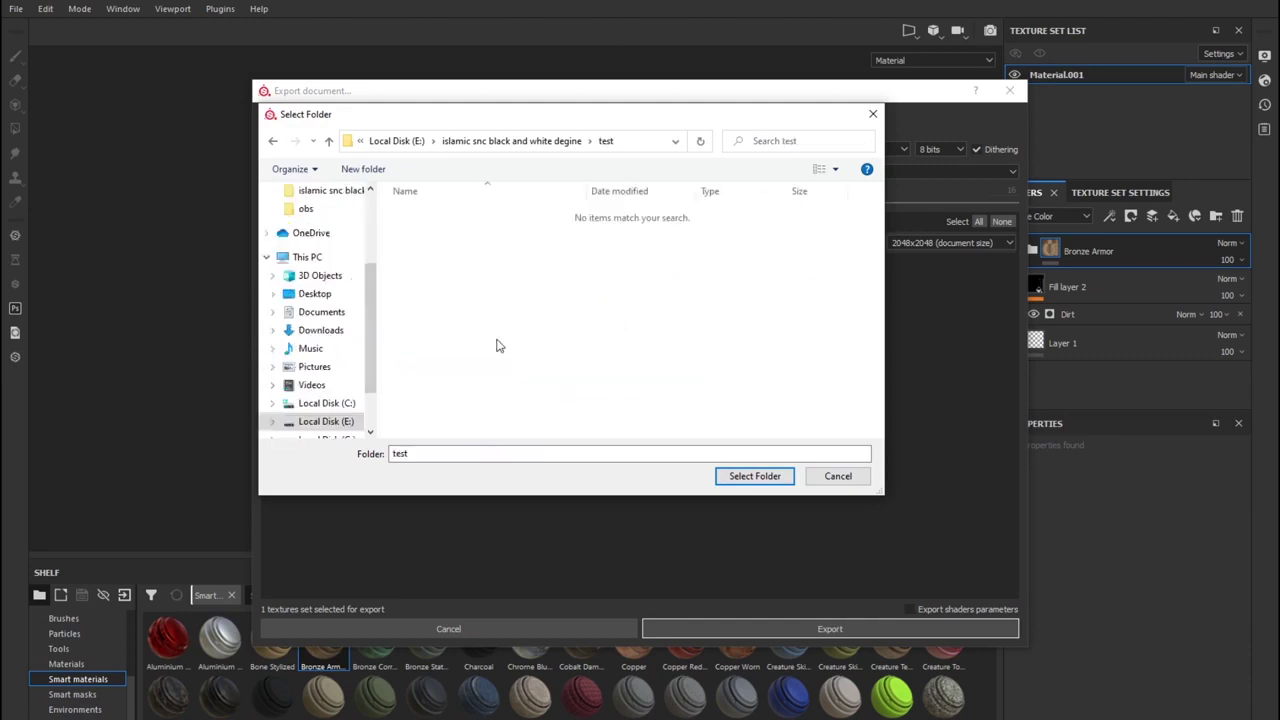
{"action": "left_click", "coordinate": [365, 169]}
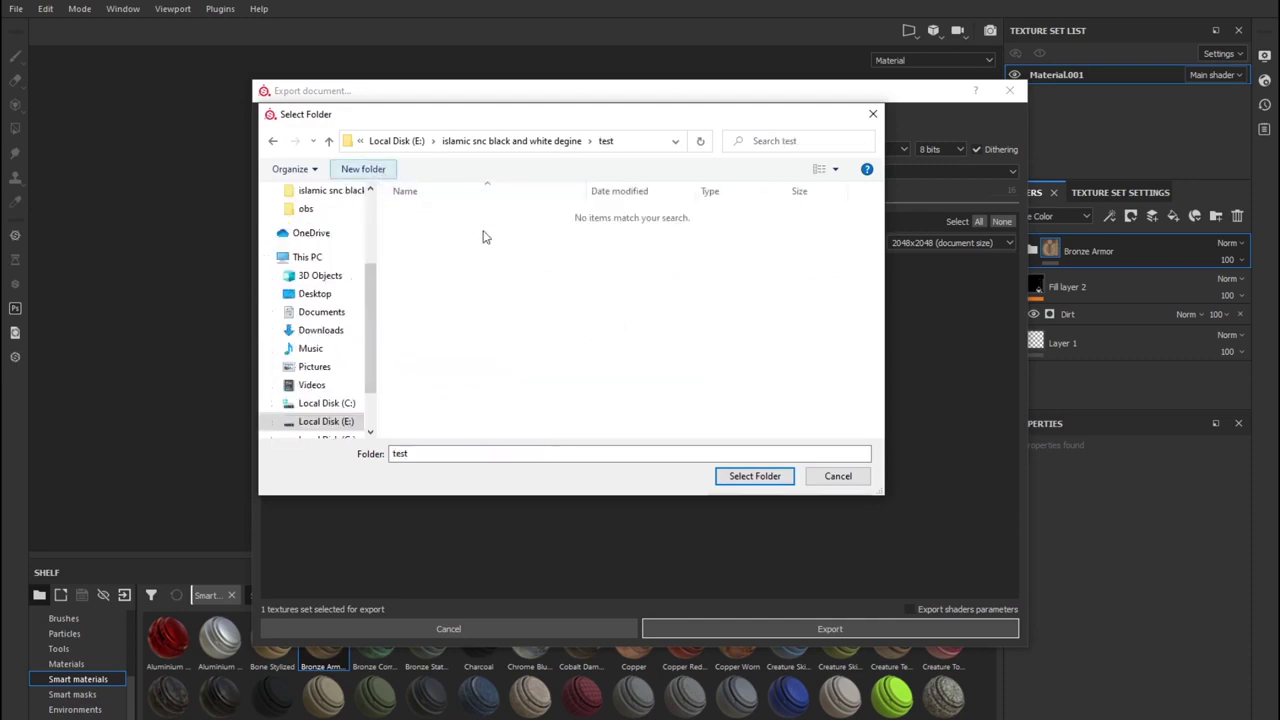
{"action": "type", "text": "tex"}
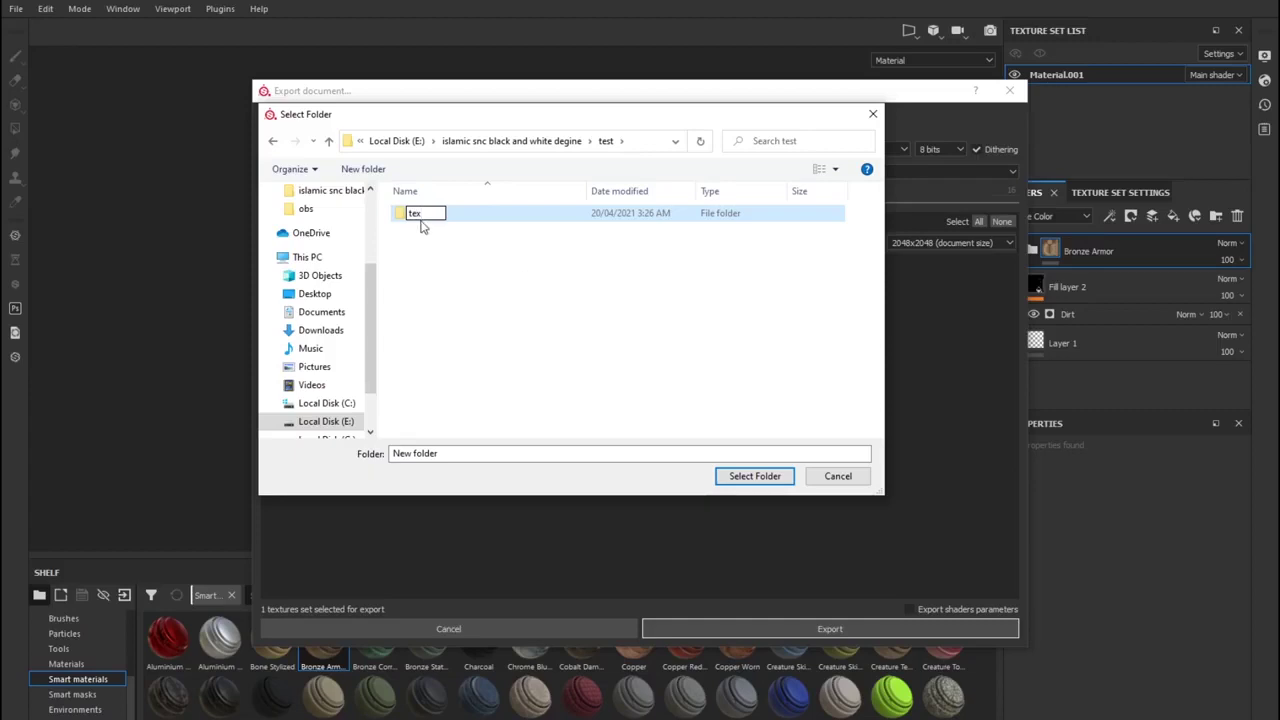
{"action": "key", "text": "Return"}
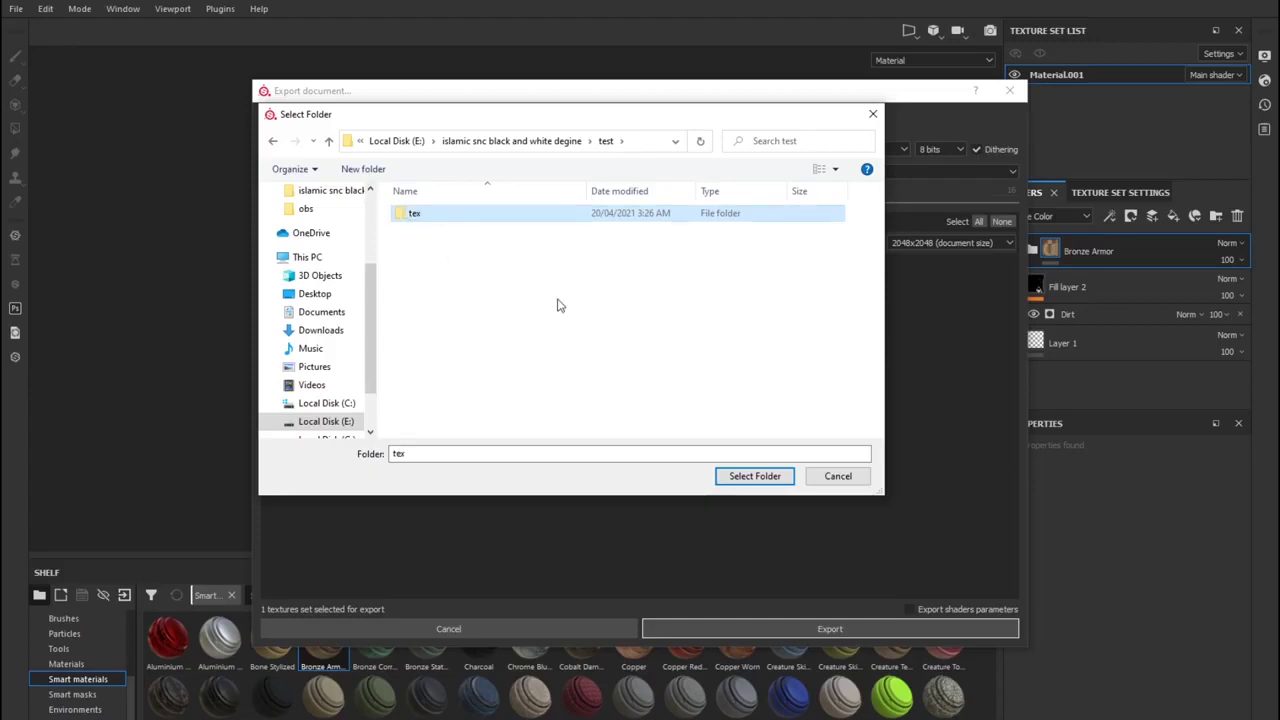
{"action": "left_click", "coordinate": [719, 476]}
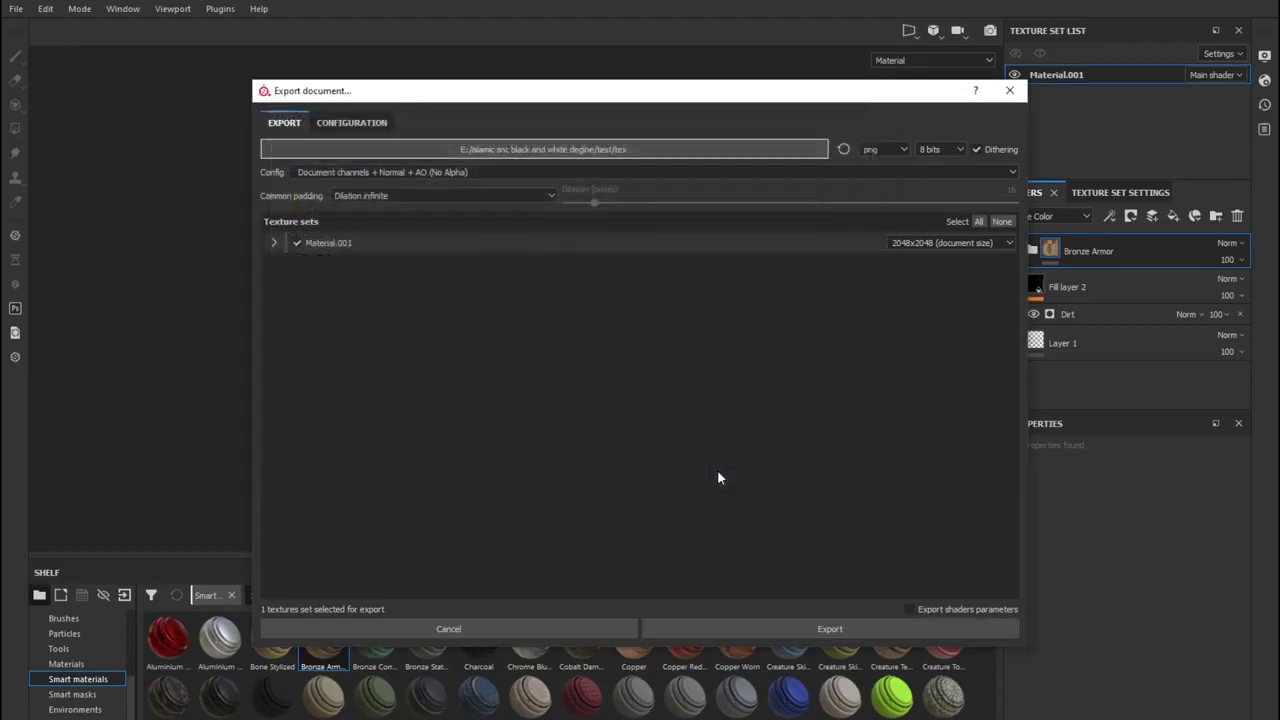
{"action": "left_click", "coordinate": [606, 152]}
{"action": "left_click", "coordinate": [748, 477]}
- Export Material.001's maps with Dilation infinite padding and dismiss the completion message
{"action": "left_click", "coordinate": [273, 243]}
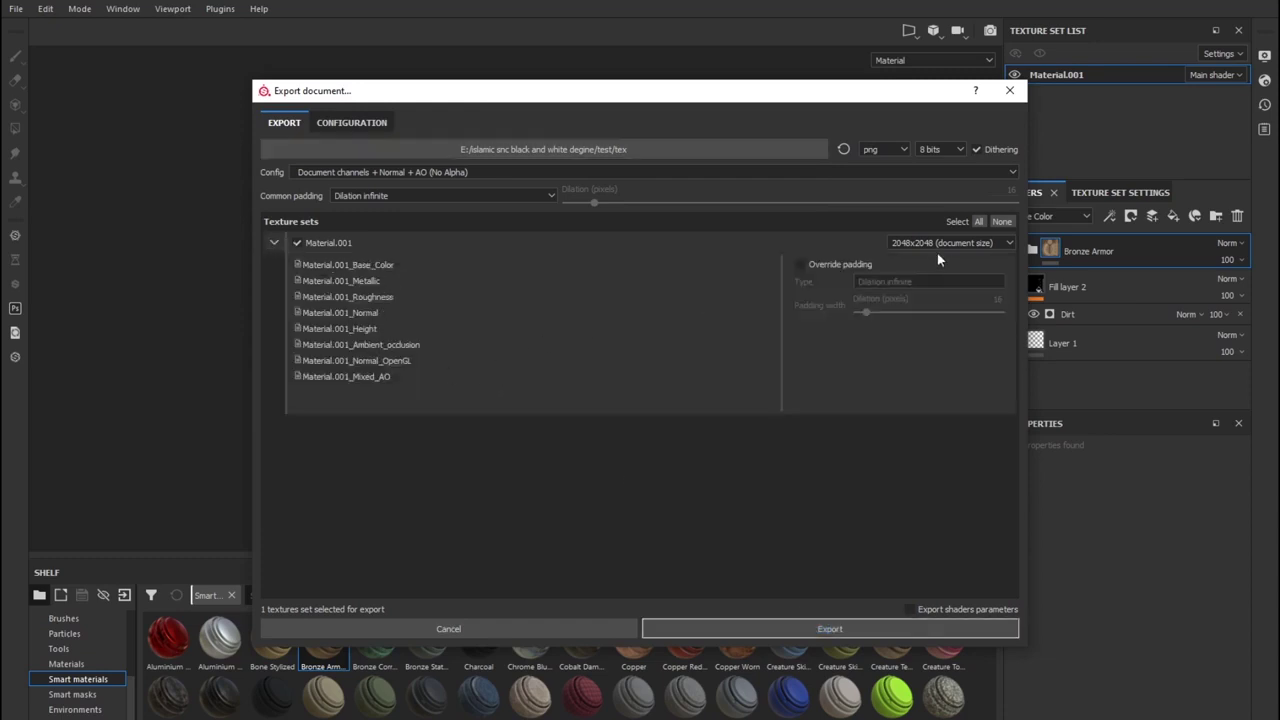
{"action": "left_click", "coordinate": [459, 195]}
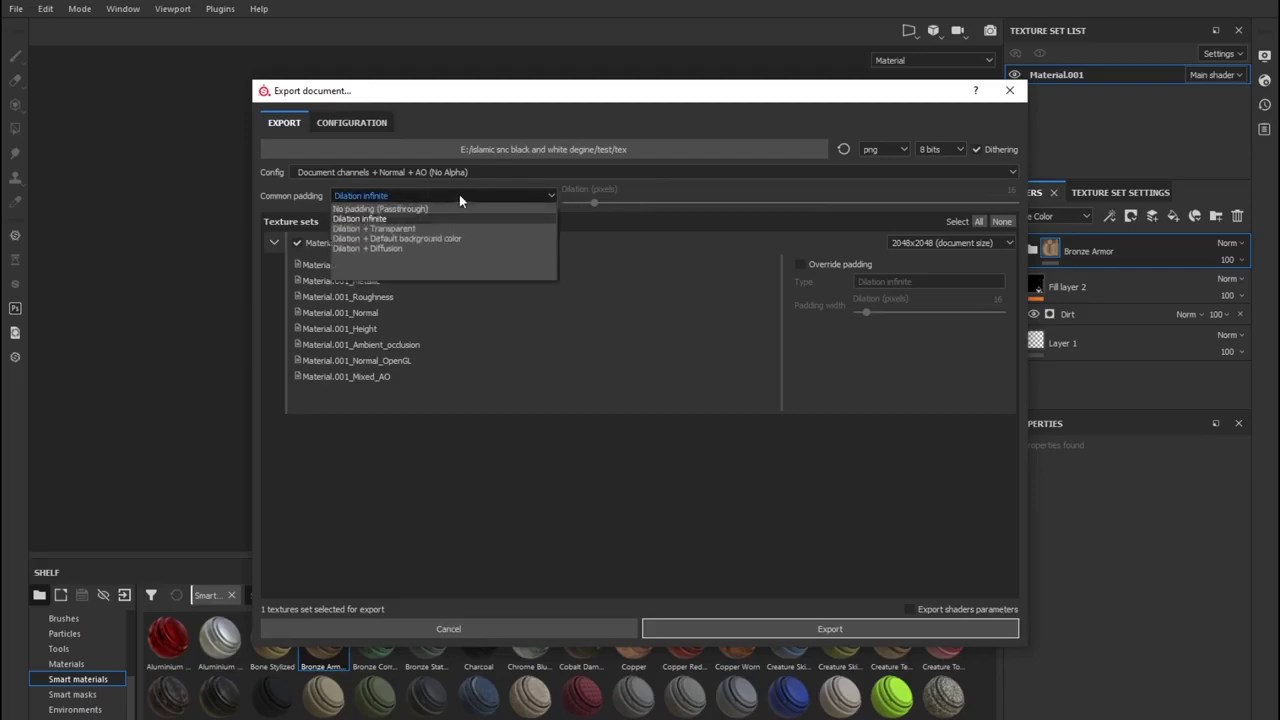
{"action": "left_click", "coordinate": [410, 218]}
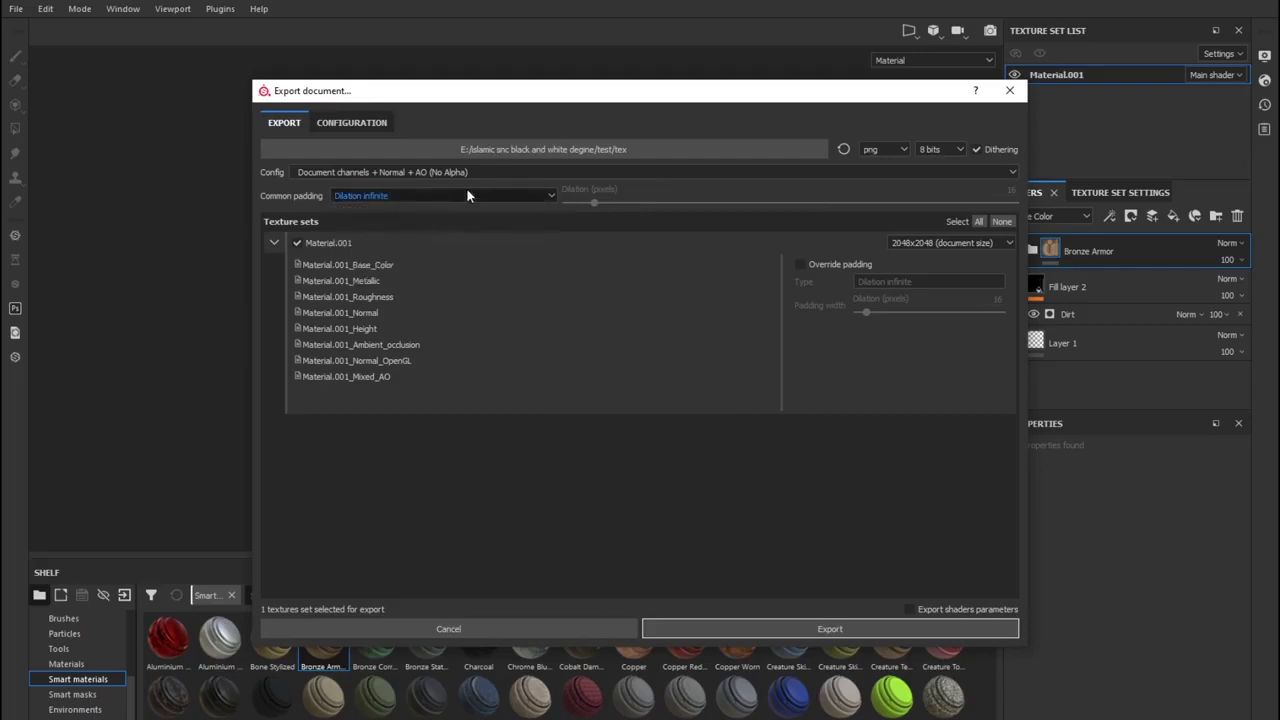
{"action": "left_click", "coordinate": [886, 634]}
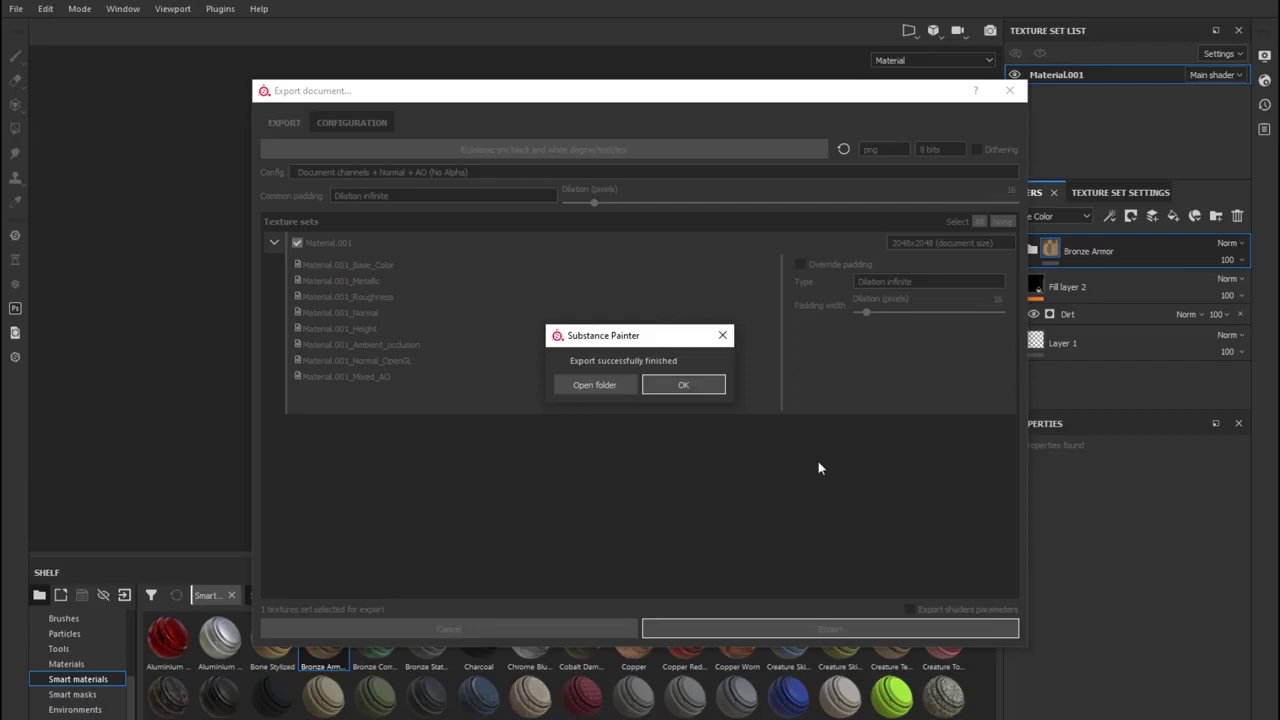
{"action": "left_click", "coordinate": [690, 384]}
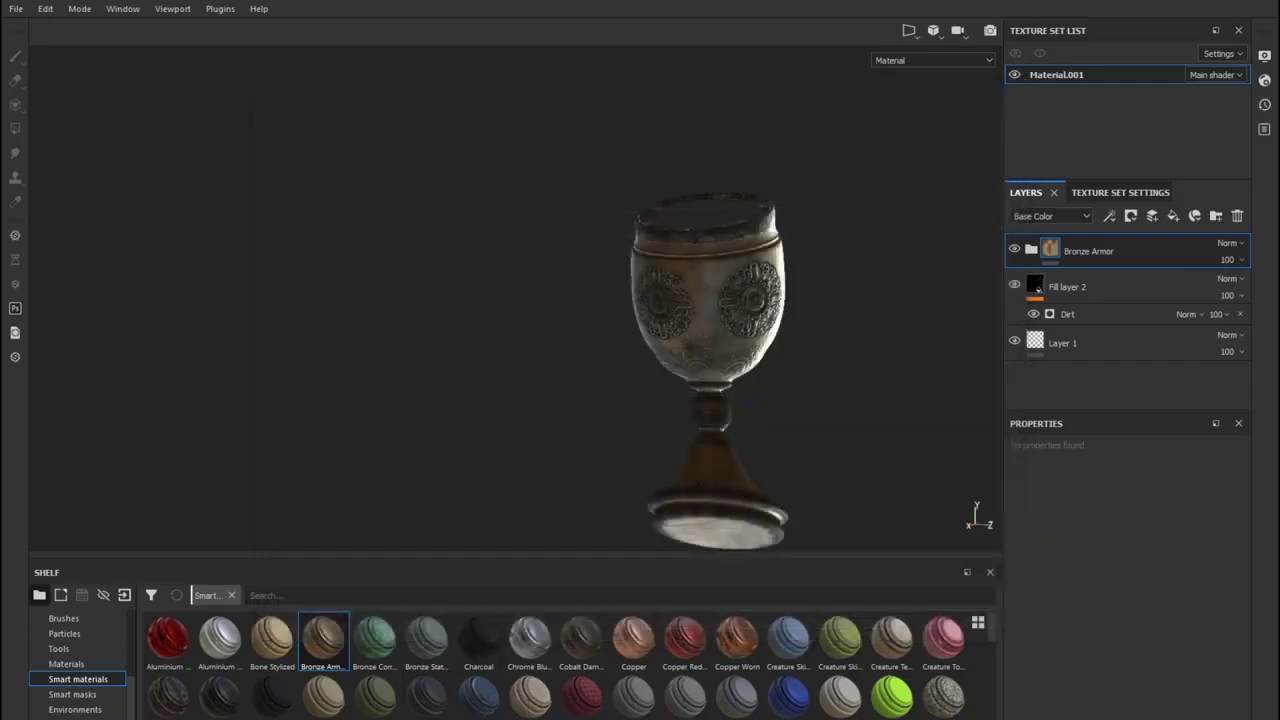
- Alt-Tab to Blender, where the untextured goblet is displayed
{"action": "key", "text": "alt+Tab"}
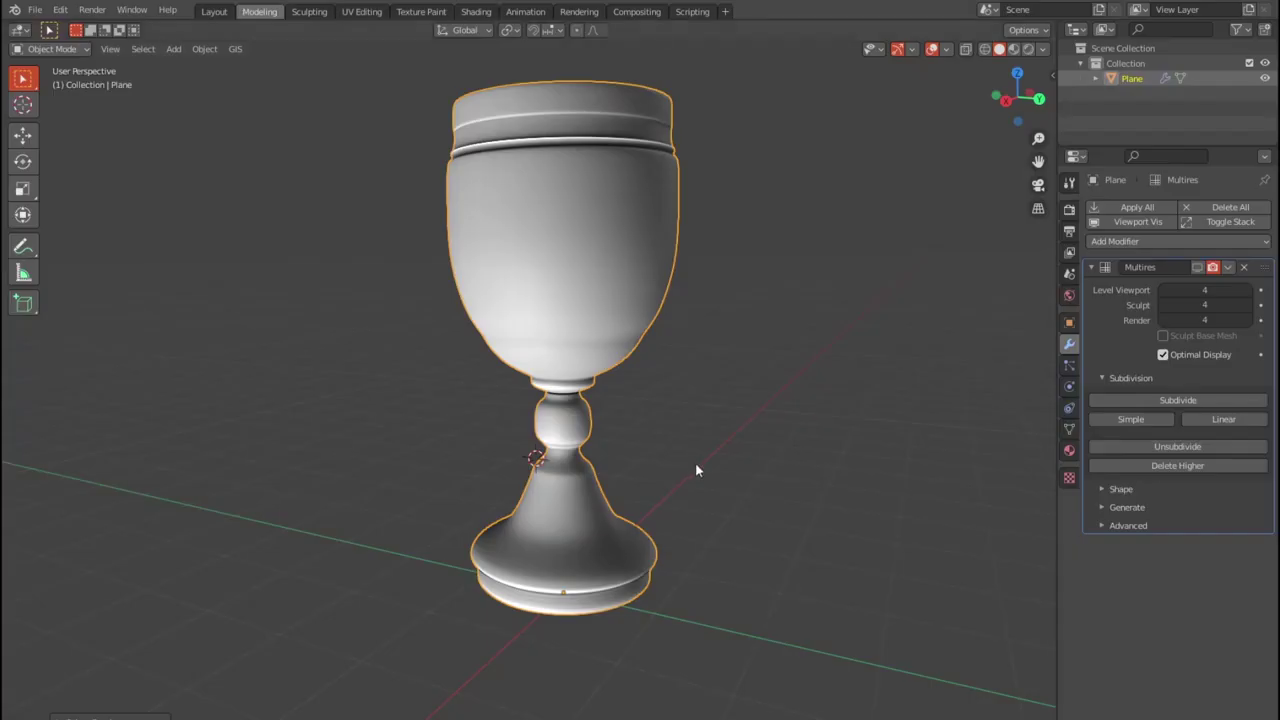
{"action": "scroll", "coordinate": [697, 470], "scroll_direction": "down", "scroll_amount": 1}
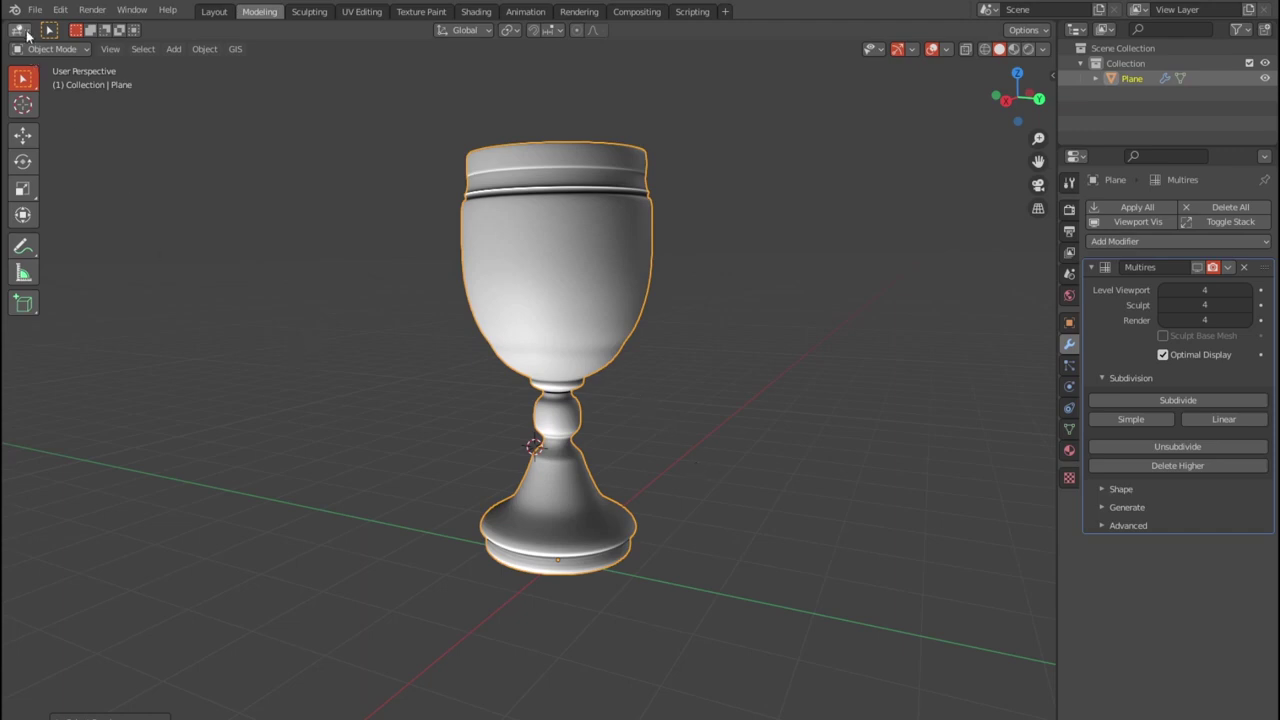
- Split the 3D view and turn the left area into the Shader Editor
{"action": "left_click_drag", "start_coordinate": [14, 27], "coordinate": [448, 100]}
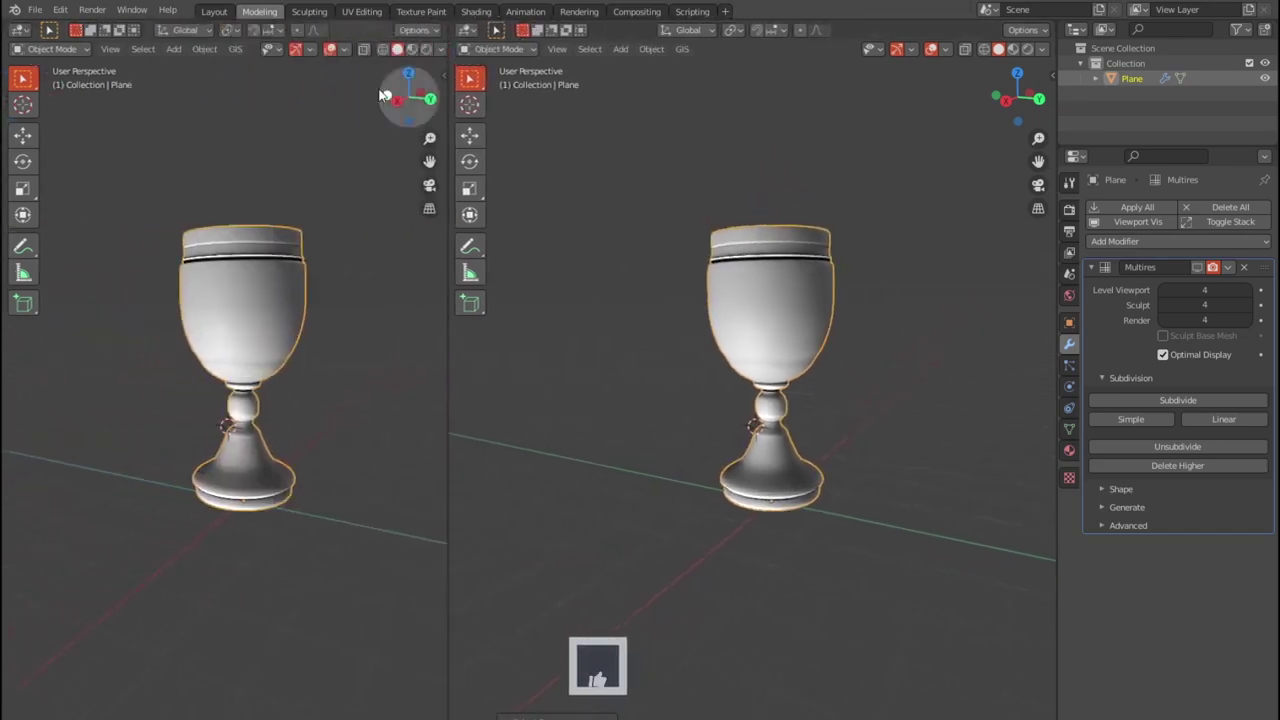
{"action": "left_click", "coordinate": [20, 30]}
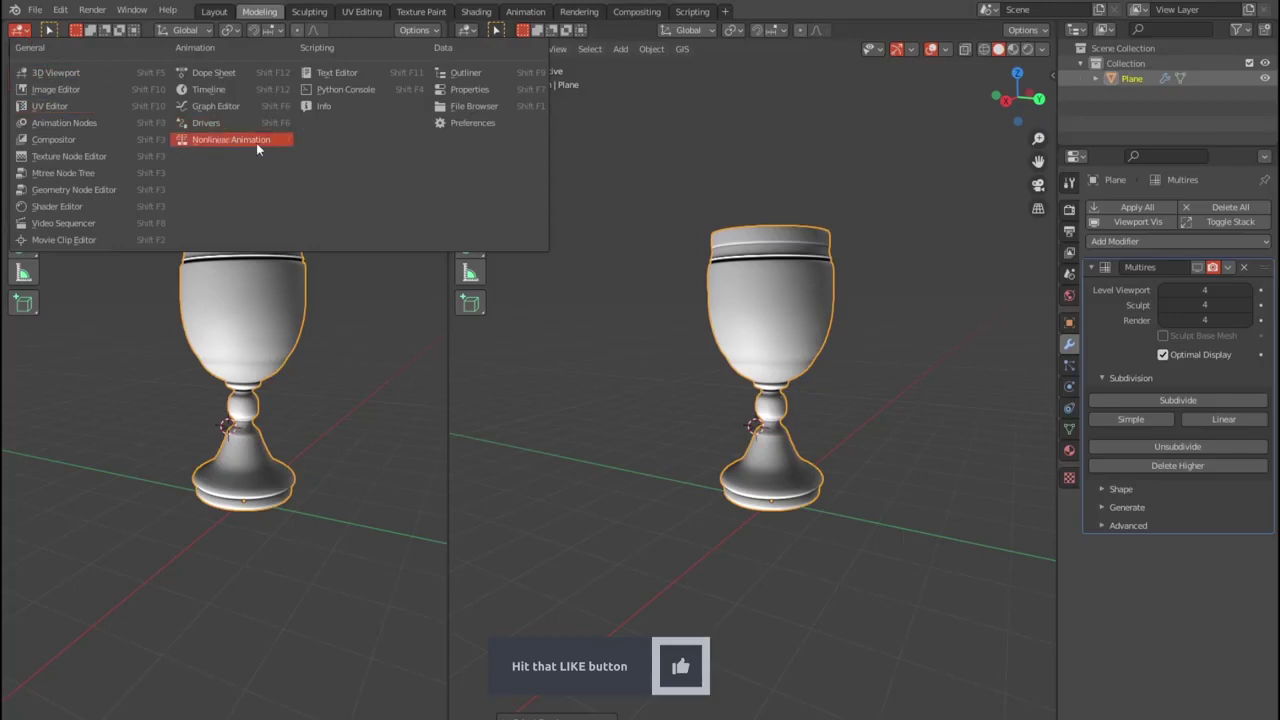
{"action": "left_click", "coordinate": [99, 189]}
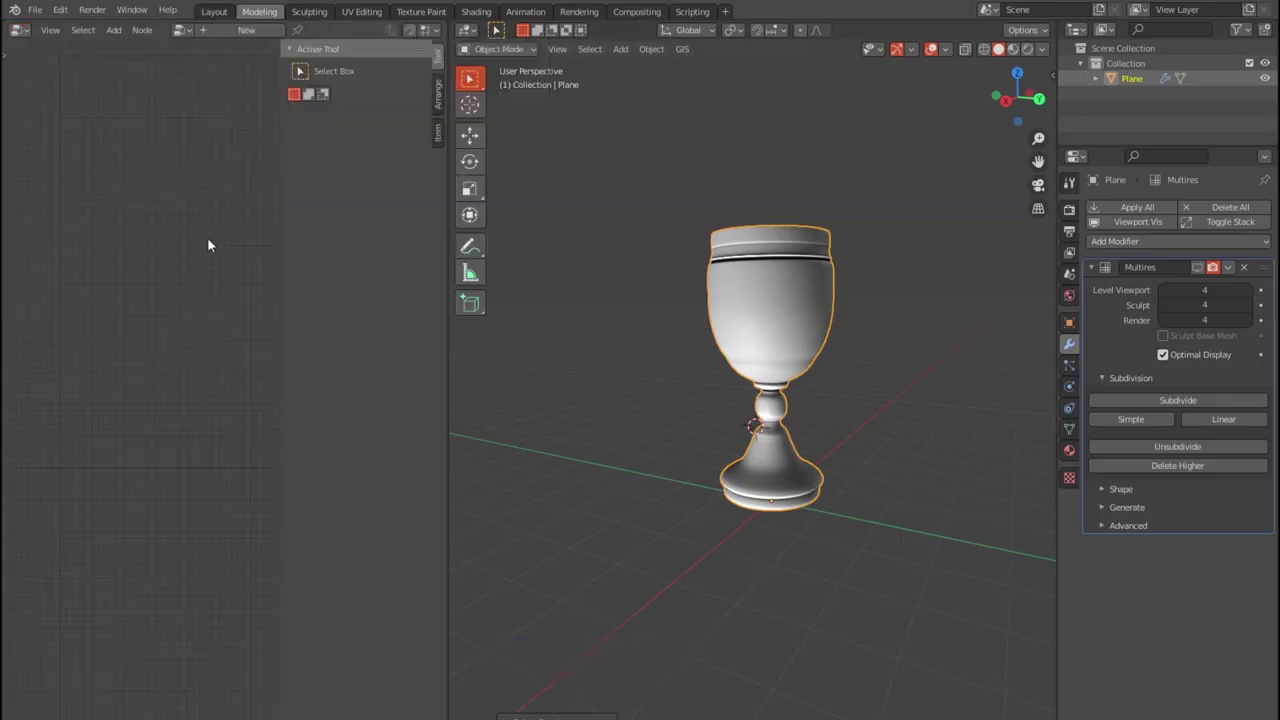
{"action": "left_click", "coordinate": [22, 30]}
{"action": "left_click", "coordinate": [91, 206]}
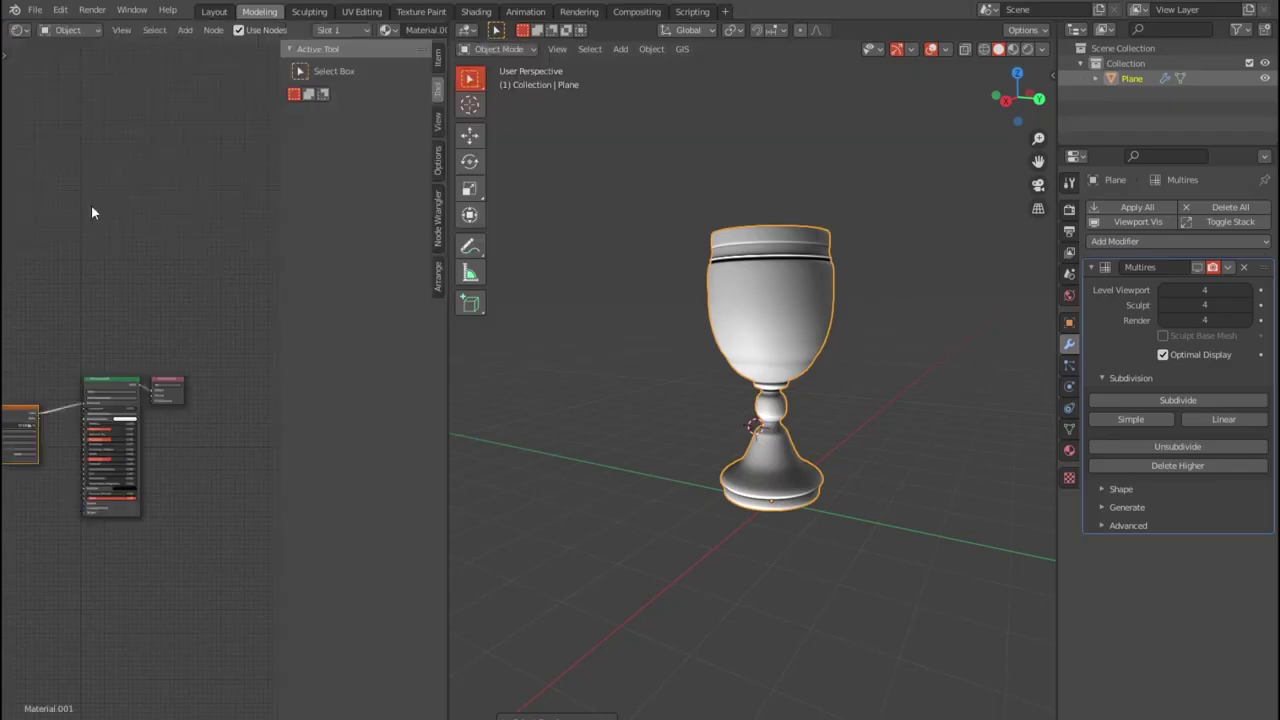
- Hide the sidebar, frame Material.001's nodes and delete the Image Texture node
{"action": "middle_click_drag", "start_coordinate": [210, 242], "coordinate": [301, 246]}
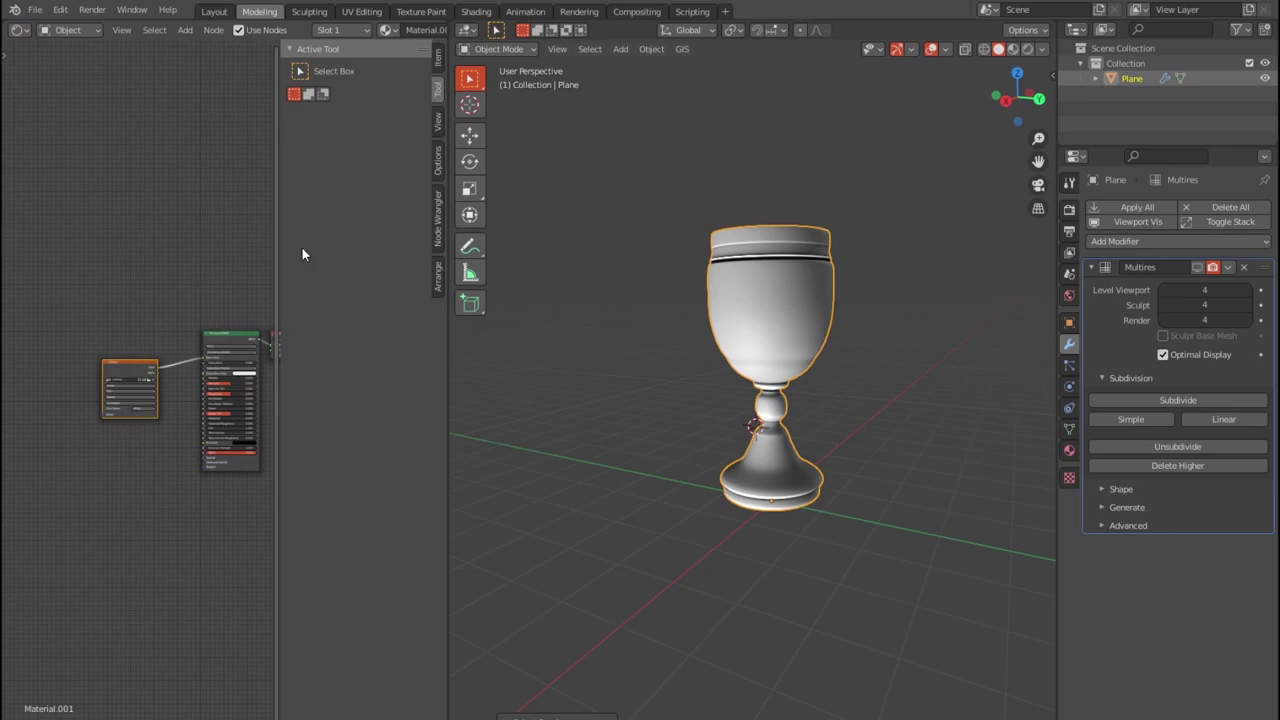
{"action": "key", "text": "n"}
{"action": "scroll", "coordinate": [280, 275], "scroll_direction": "up", "scroll_amount": 1}
{"action": "scroll", "coordinate": [283, 254], "scroll_direction": "up", "scroll_amount": 1}
{"action": "scroll", "coordinate": [166, 186], "scroll_direction": "up", "scroll_amount": 1}
{"action": "scroll", "coordinate": [150, 188], "scroll_direction": "up", "scroll_amount": 1}
{"action": "middle_click_drag", "start_coordinate": [127, 190], "coordinate": [211, 216]}
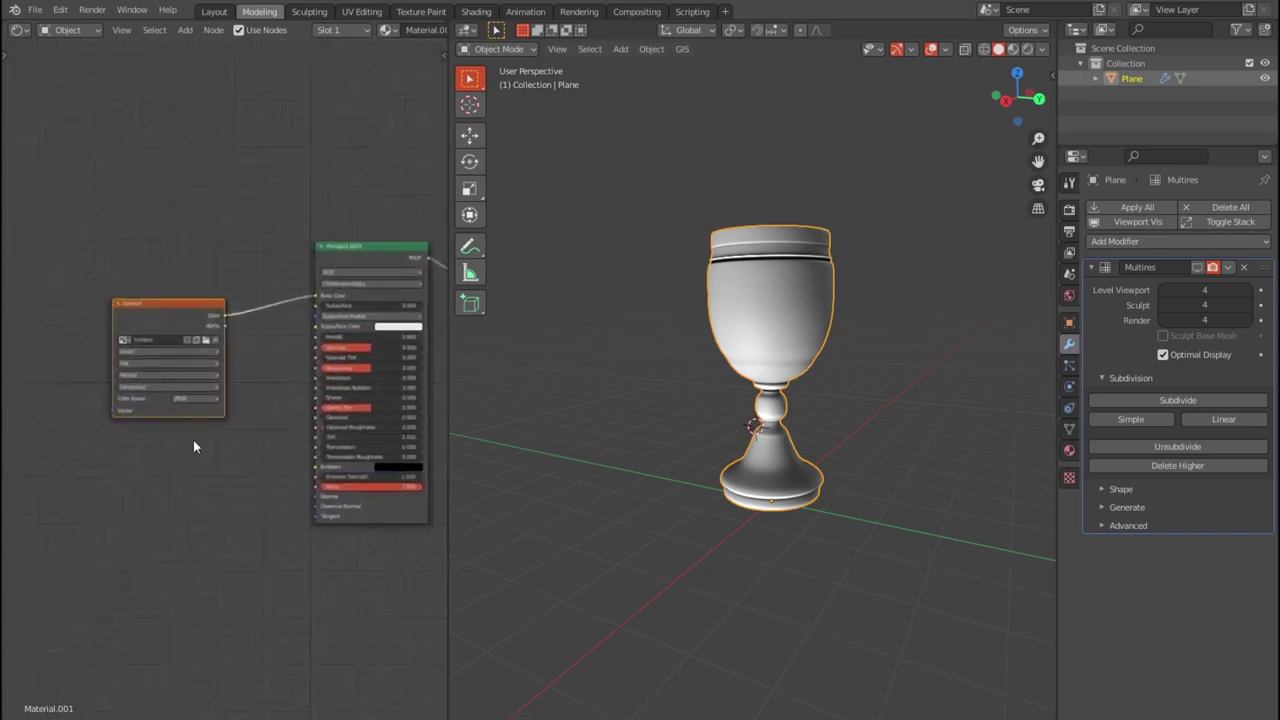
{"action": "key", "text": "x"}
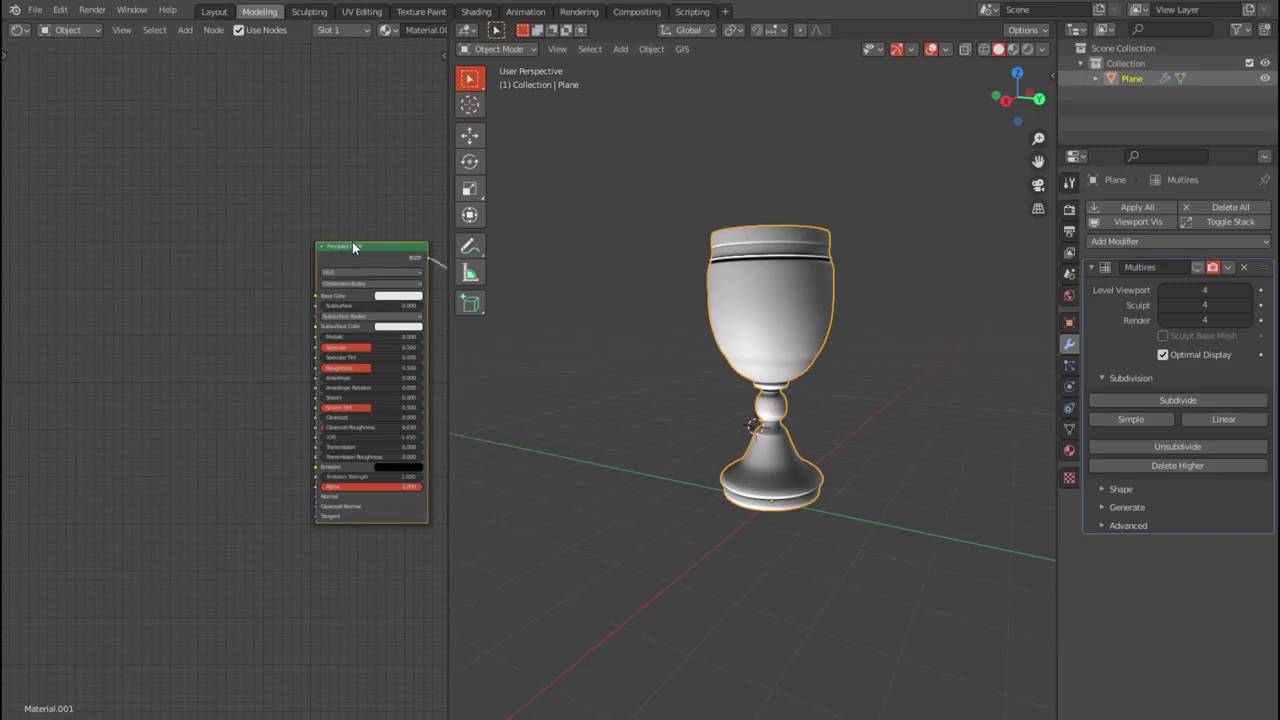
- Start Principled Texture Setup and browse to the test\tex folder in detailed list view
{"action": "key", "text": "ctrl+shift+t"}
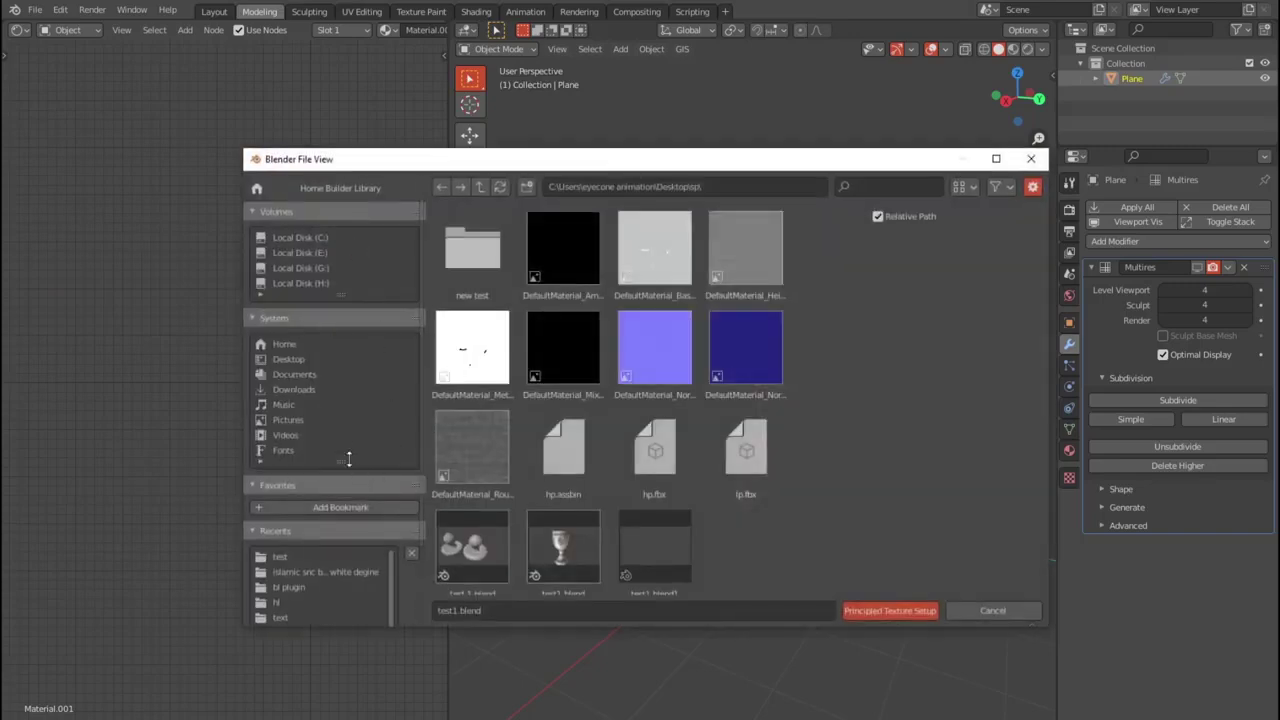
{"action": "left_click", "coordinate": [295, 556]}
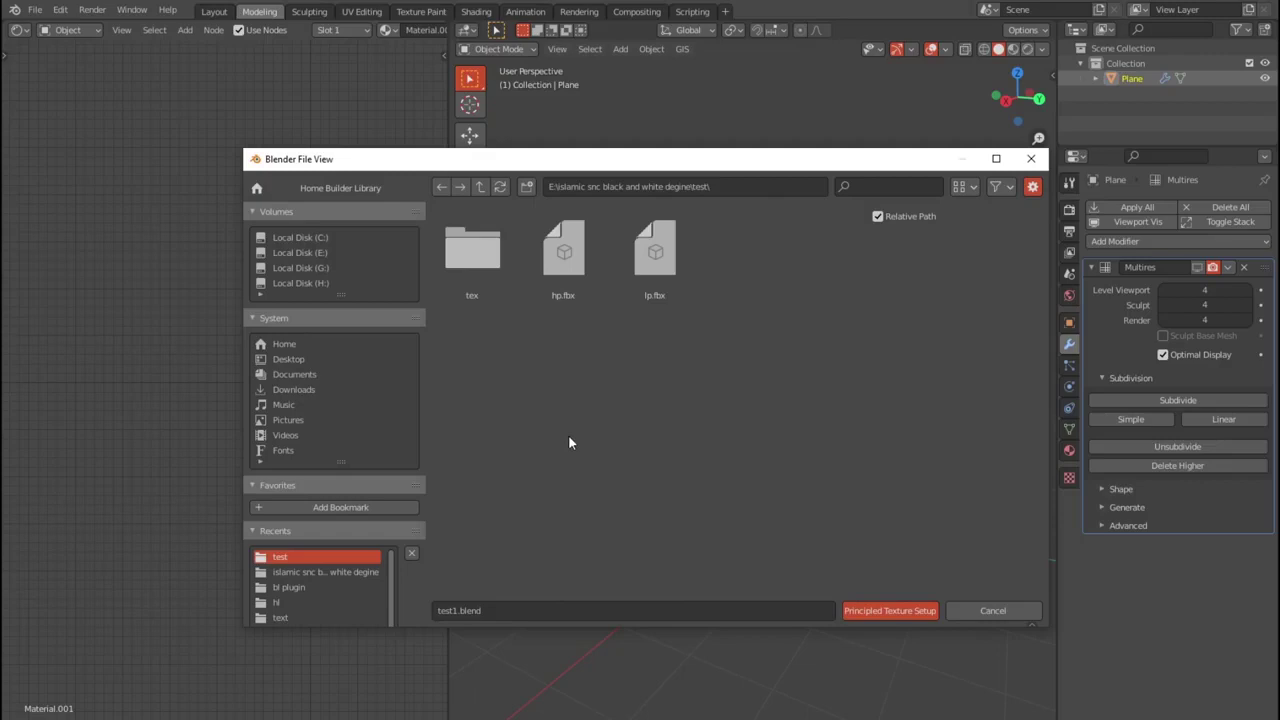
{"action": "double_click", "coordinate": [467, 241]}
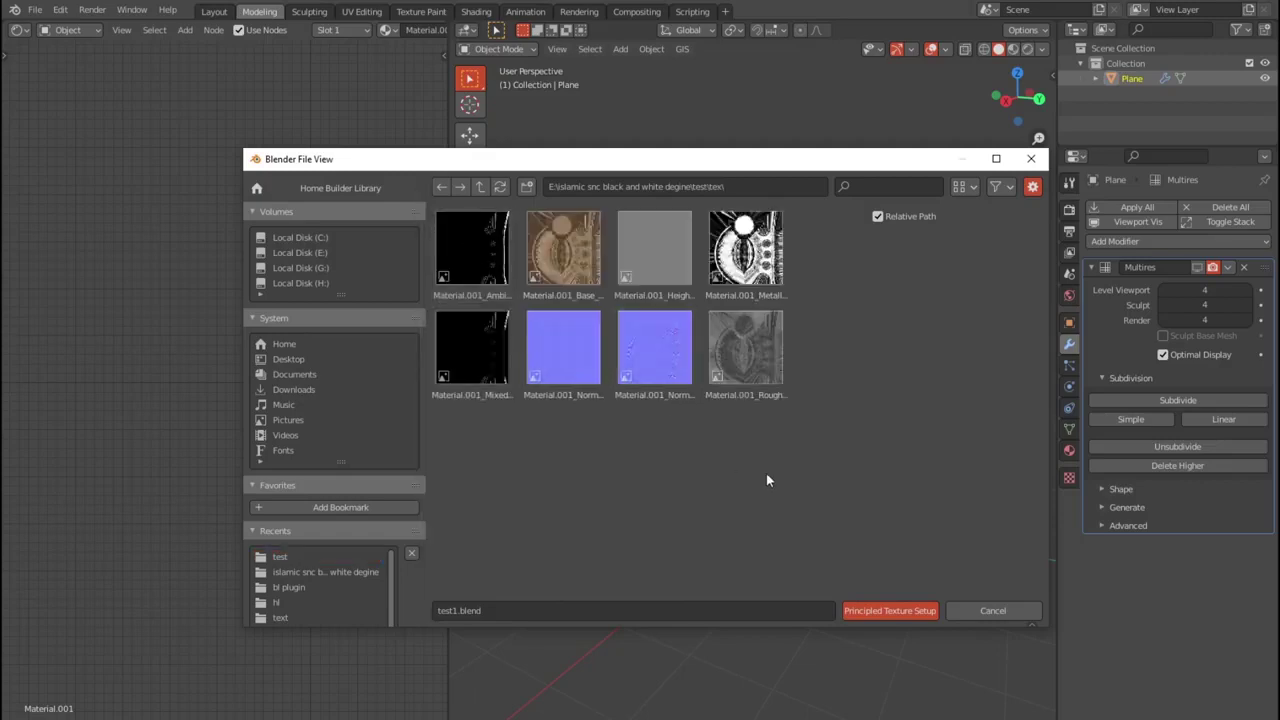
{"action": "left_click", "coordinate": [958, 187]}
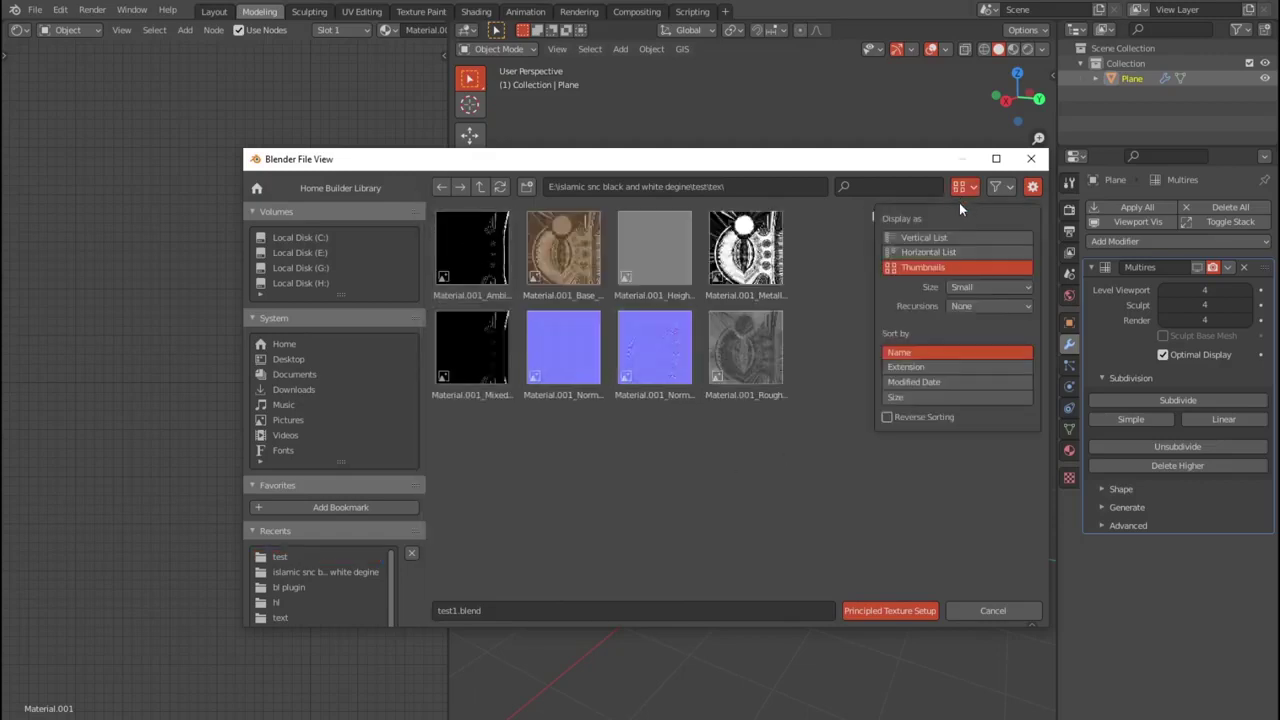
{"action": "left_click", "coordinate": [965, 251]}
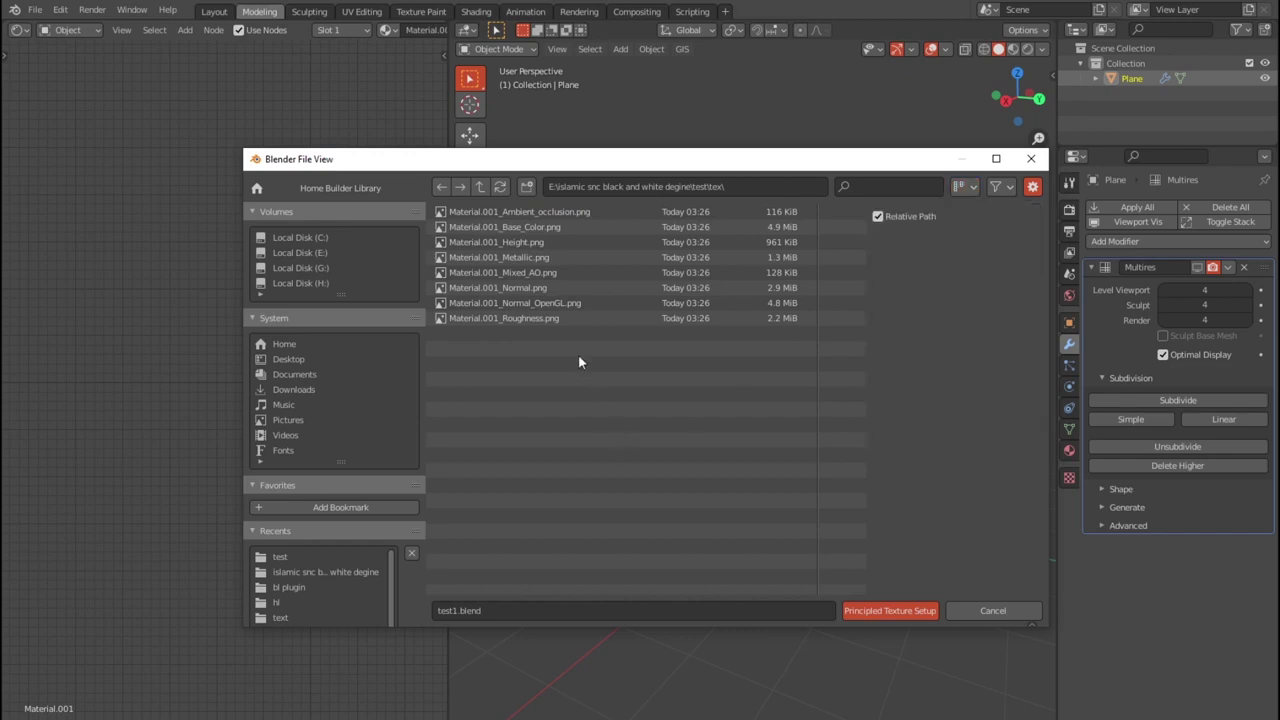
- Select the Normal_OpenGL, Roughness, Base_Color and Metallic maps and build the texture setup
{"action": "left_click", "coordinate": [565, 301]}
{"action": "left_click", "coordinate": [551, 320], "text": "shift"}
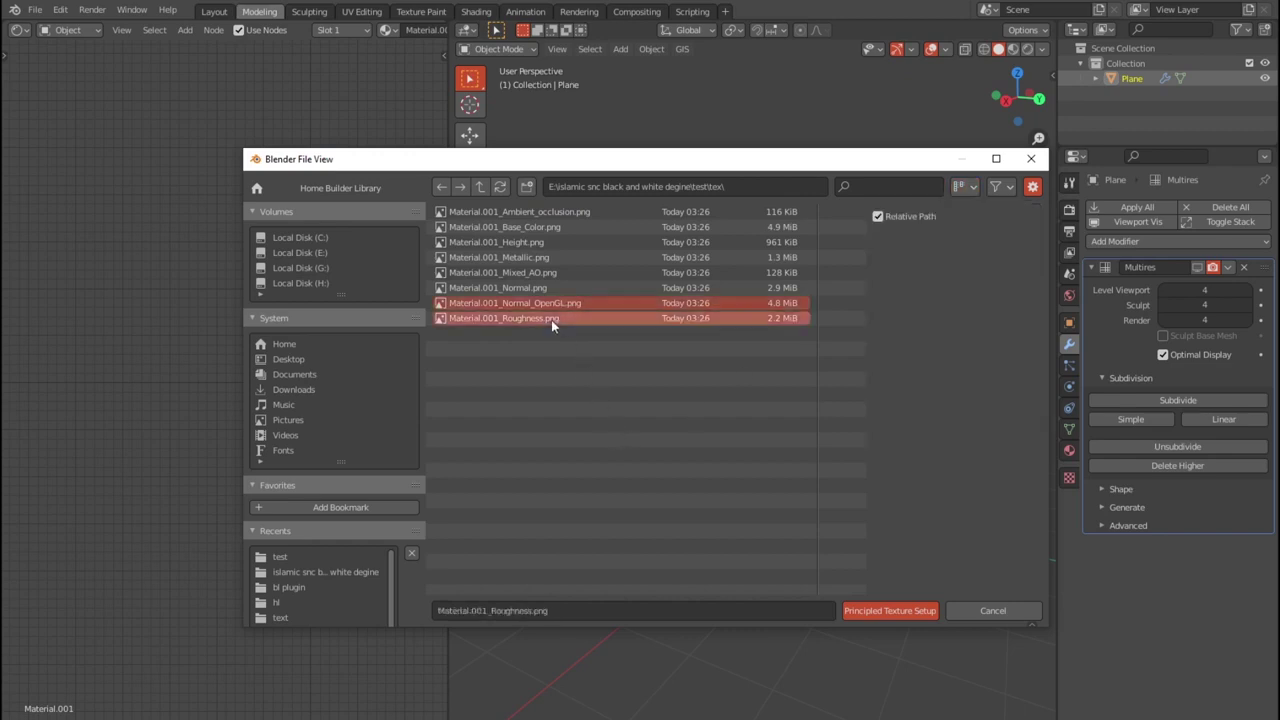
{"action": "left_click", "coordinate": [550, 229], "text": "ctrl"}
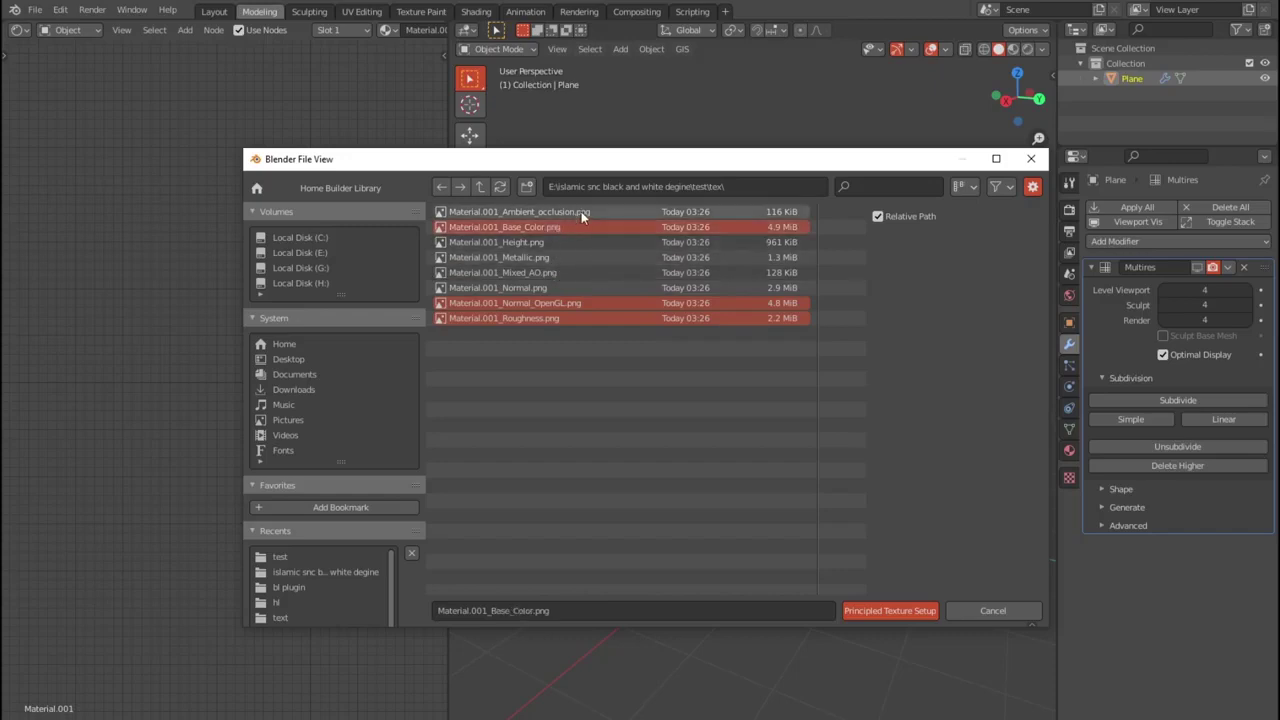
{"action": "left_click", "coordinate": [559, 256], "text": "ctrl"}
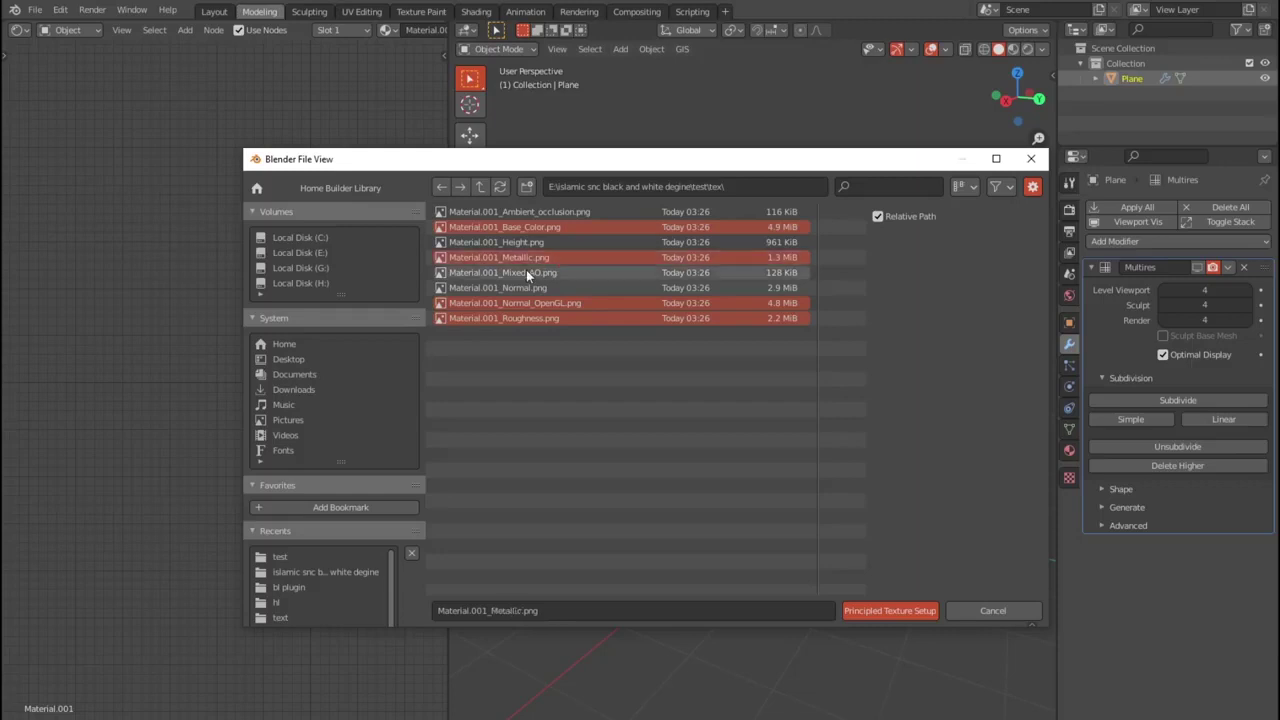
{"action": "left_click", "coordinate": [880, 612]}
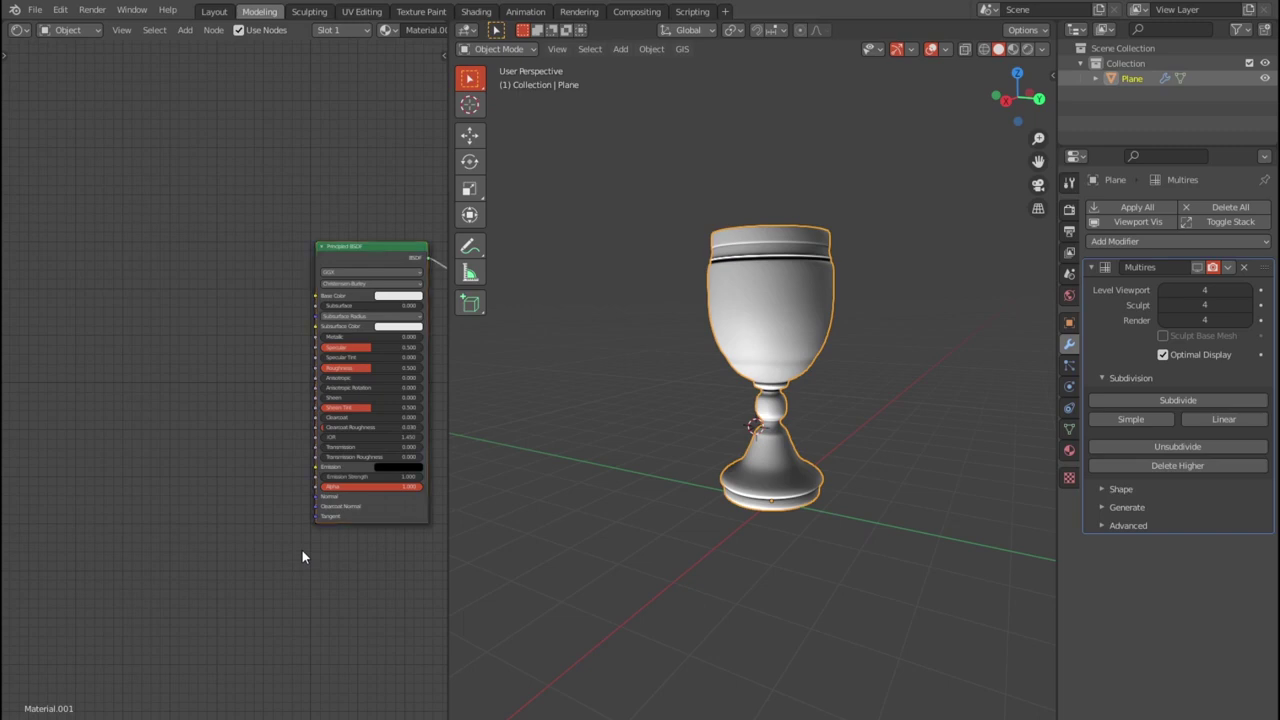
{"action": "left_click_drag", "start_coordinate": [164, 300], "coordinate": [240, 412]}
{"action": "left_click", "coordinate": [336, 256]}
{"action": "key", "text": "ctrl+shift+t"}
{"action": "key", "text": "a"}
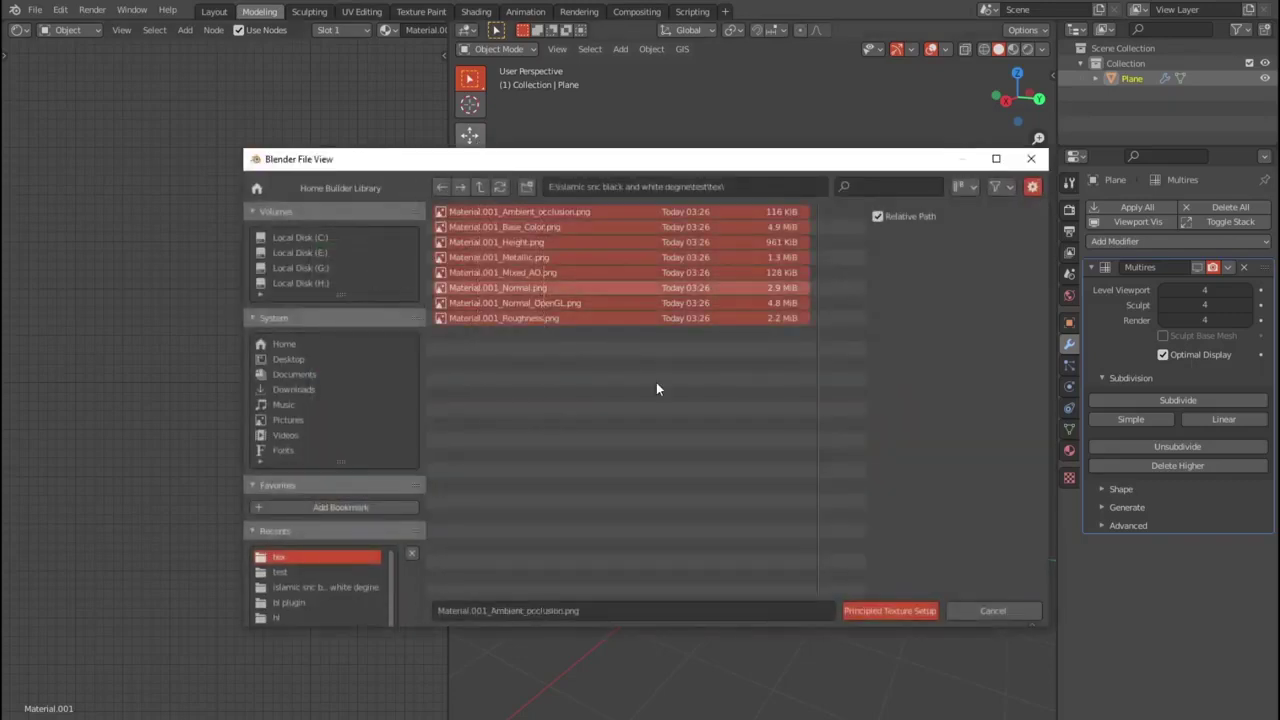
{"action": "left_click", "coordinate": [900, 610]}
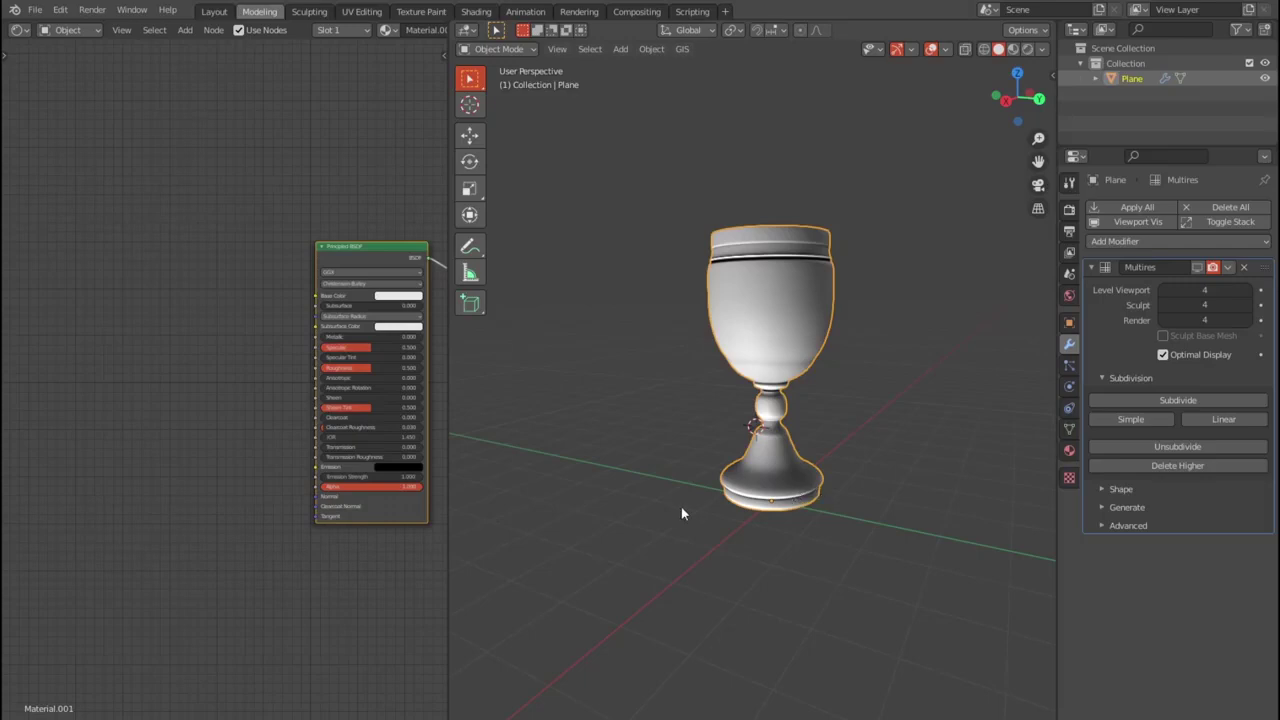
{"action": "middle_click_drag", "start_coordinate": [859, 408], "coordinate": [811, 488]}
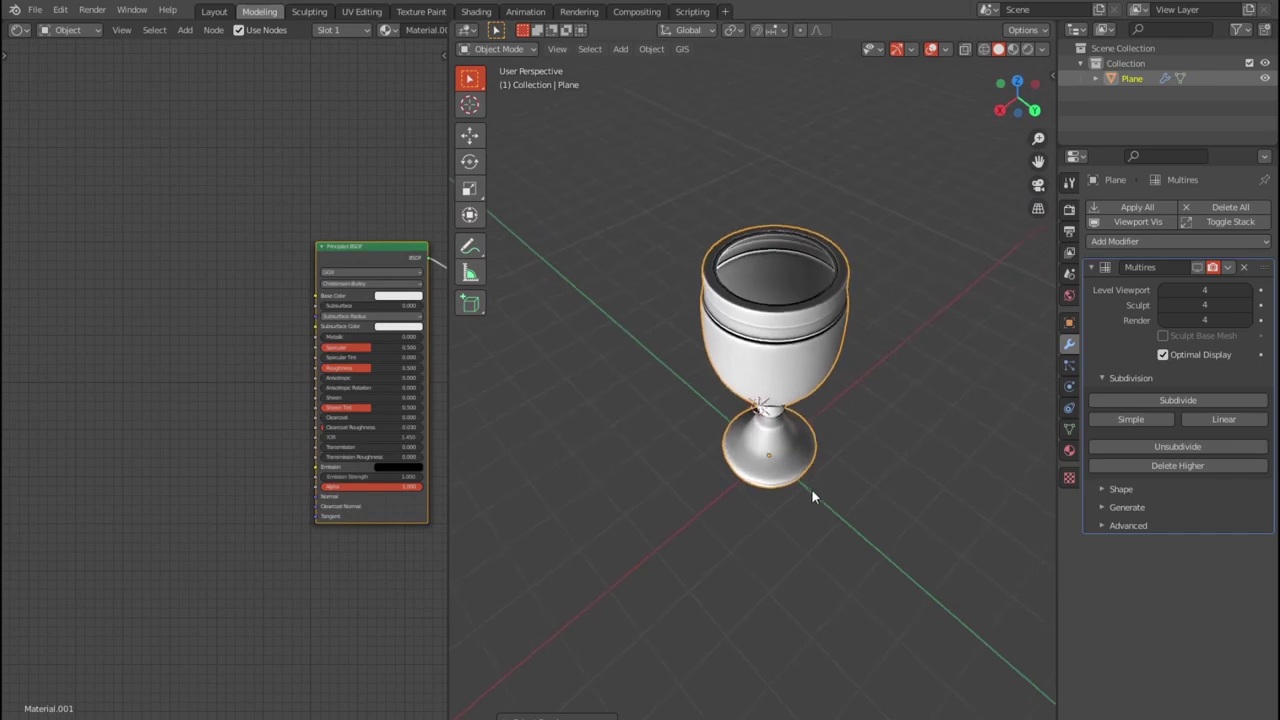
{"action": "key", "text": "Home"}
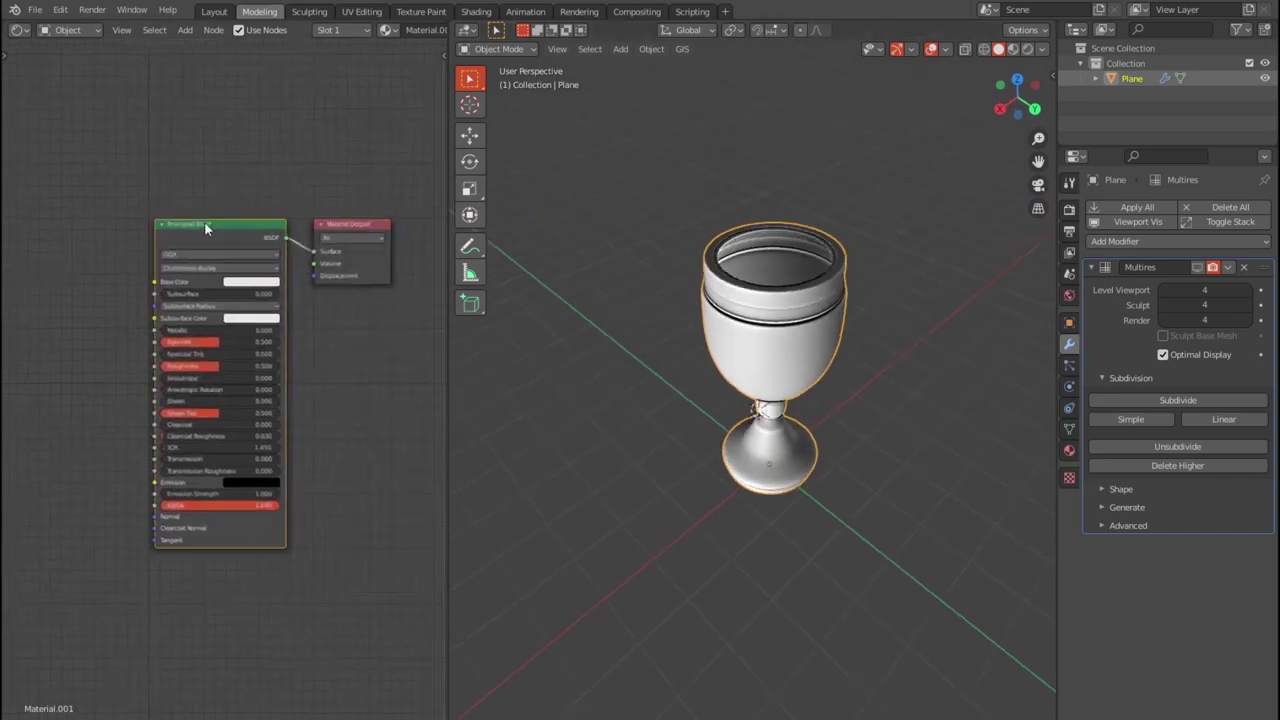
{"action": "key", "text": "ctrl+t"}
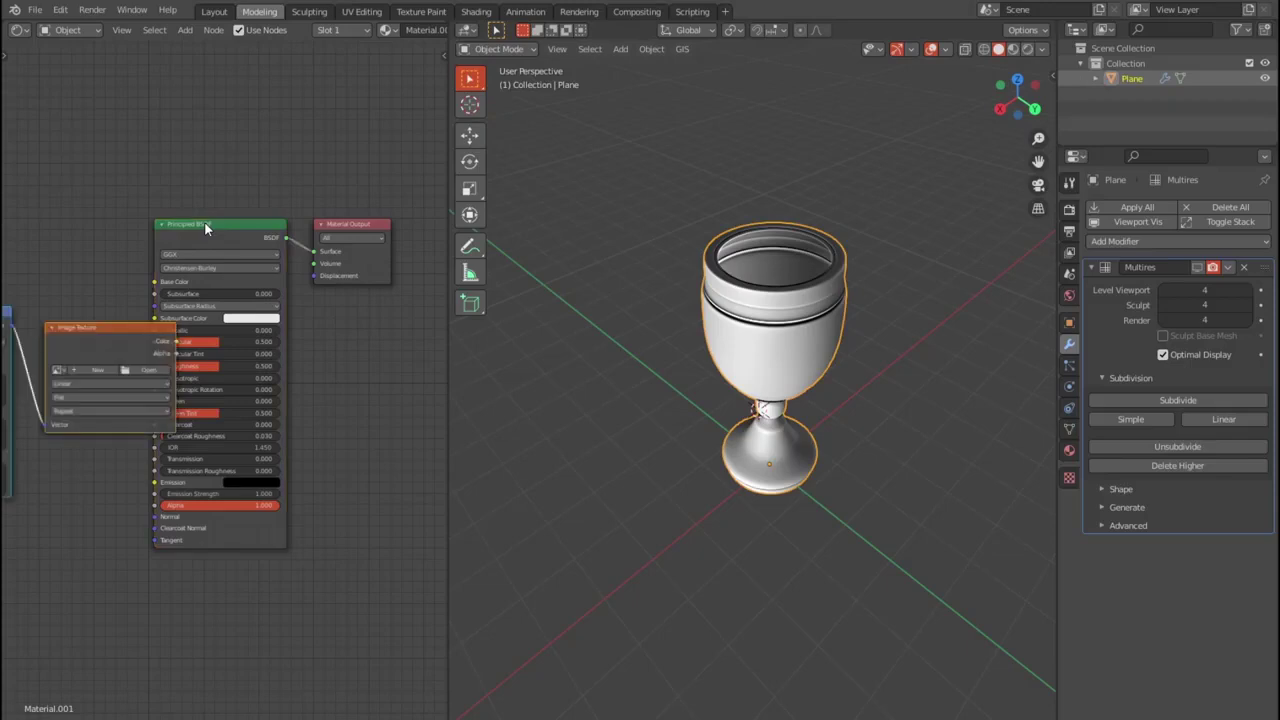
{"action": "scroll", "coordinate": [319, 464], "scroll_direction": "down", "scroll_amount": 1}
{"action": "scroll", "coordinate": [194, 493], "scroll_direction": "down", "scroll_amount": 1}
{"action": "key", "text": "ctrl+z"}
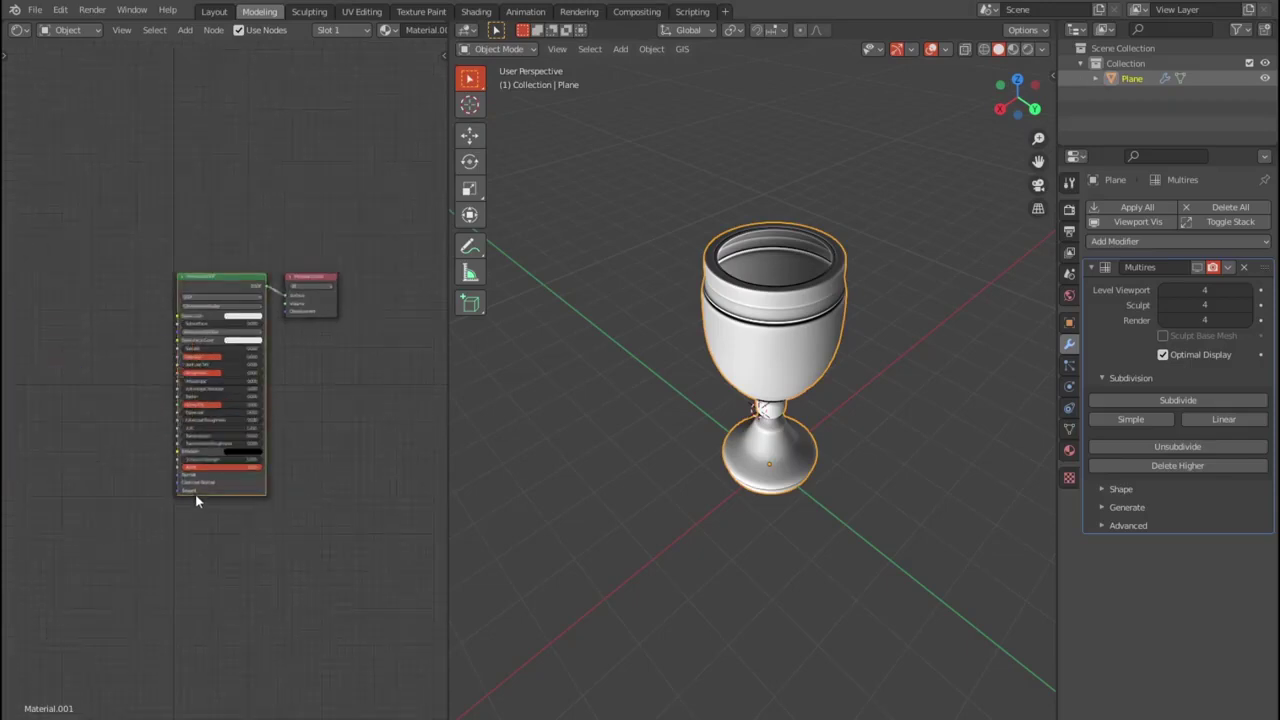
{"action": "key", "text": "ctrl+shift+t"}
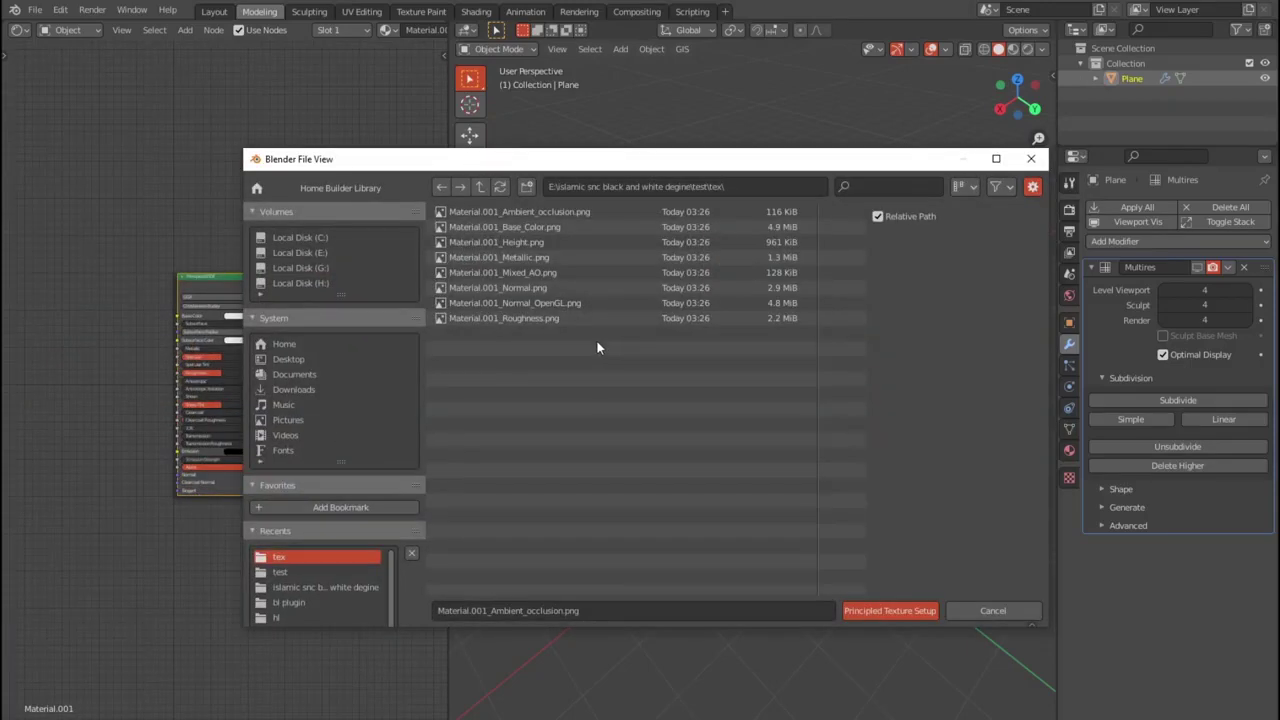
{"action": "left_click", "coordinate": [542, 288]}
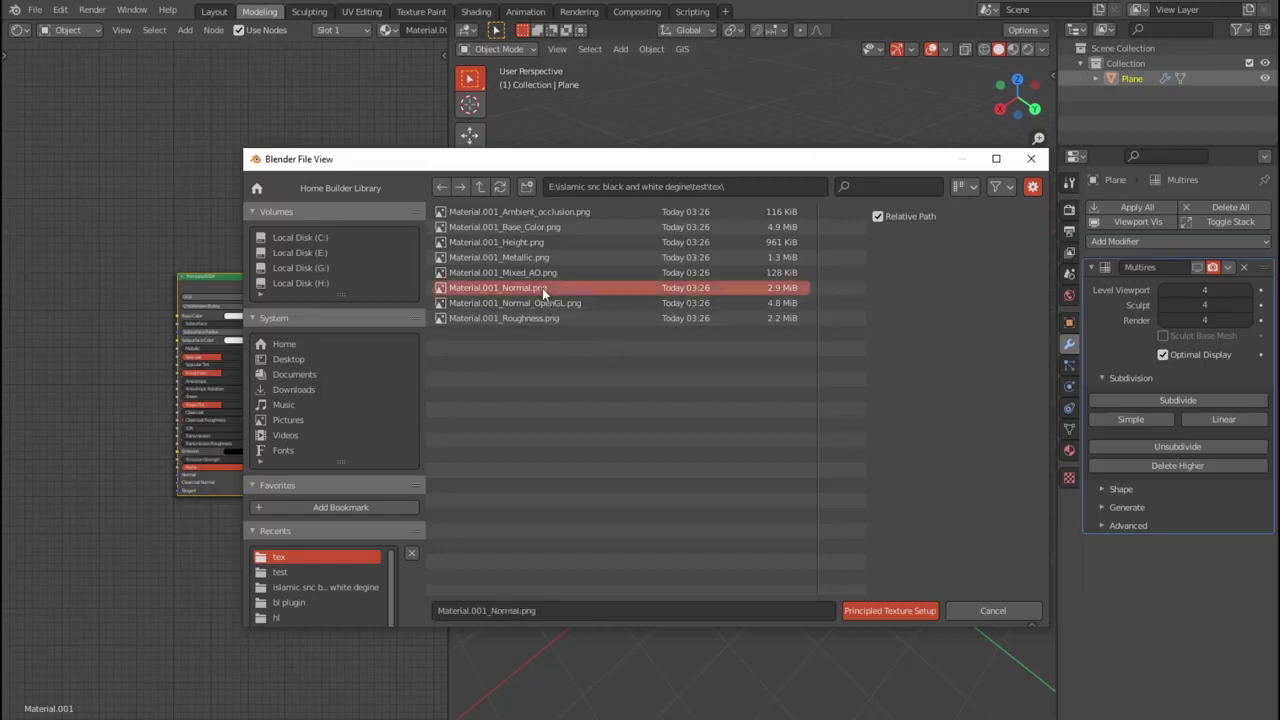
{"action": "left_click", "coordinate": [554, 320], "text": "ctrl"}
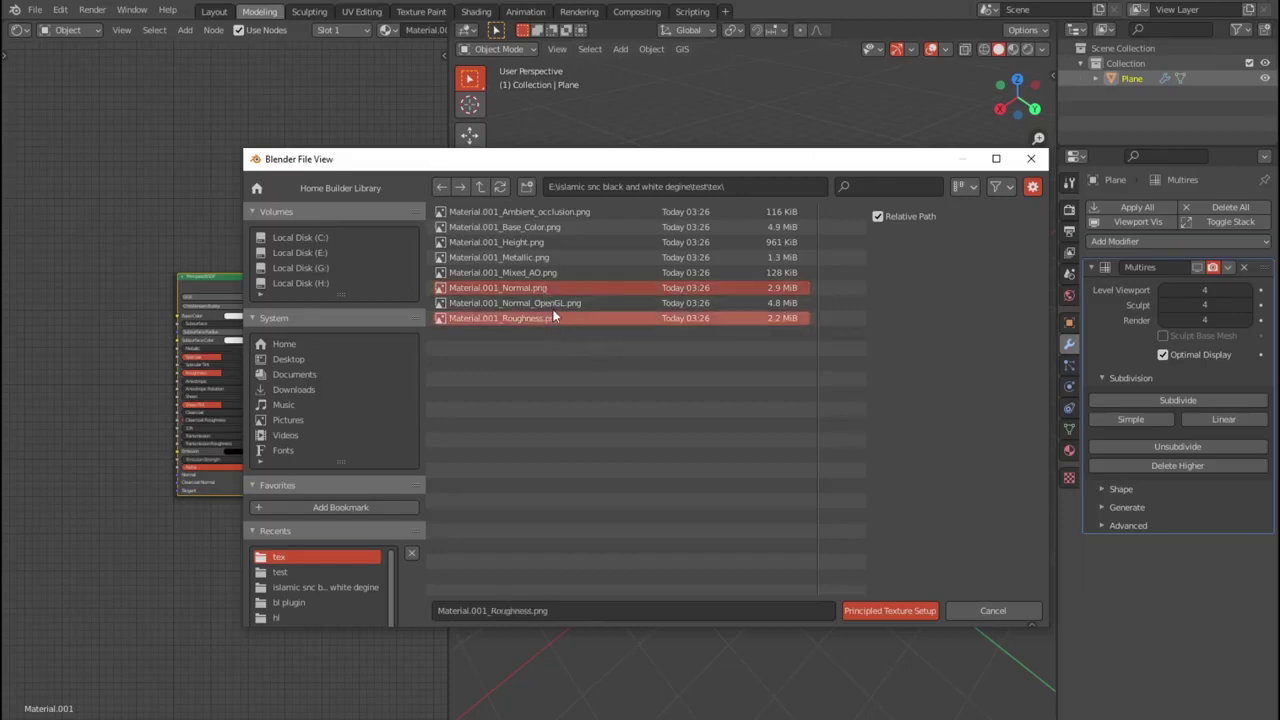
{"action": "left_click", "coordinate": [552, 302]}
{"action": "left_click", "coordinate": [543, 318], "text": "ctrl"}
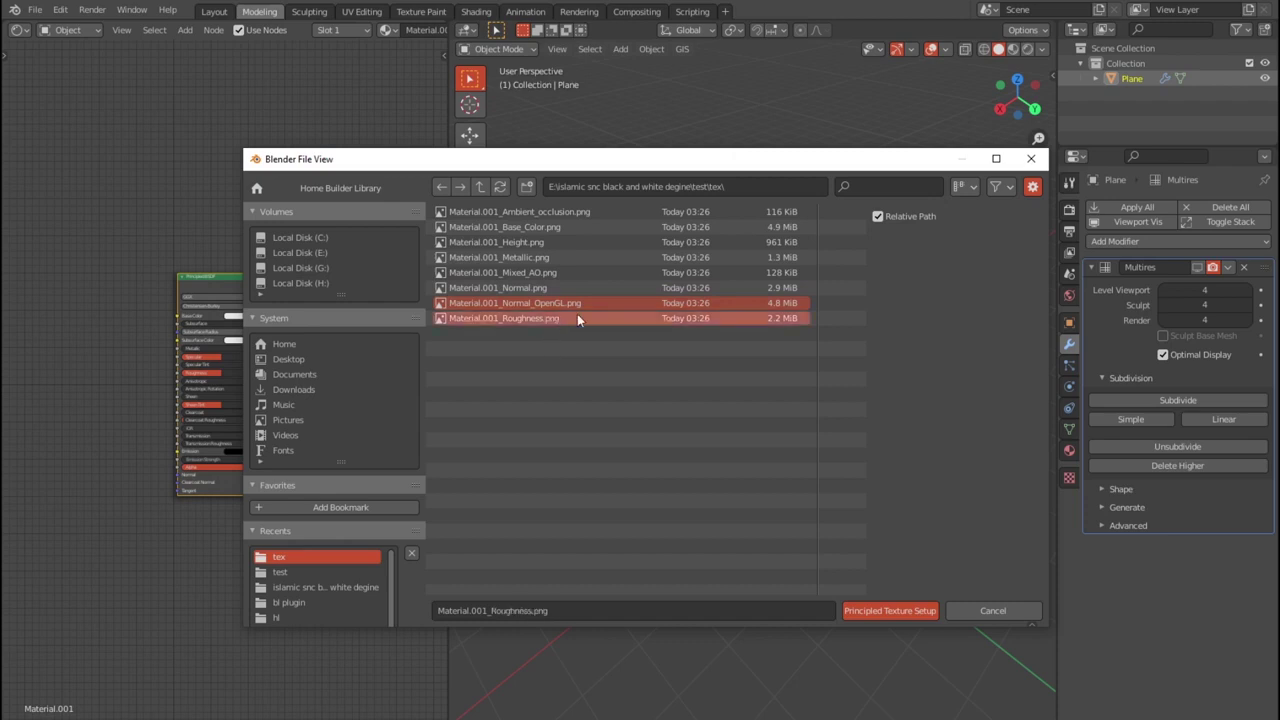
{"action": "left_click", "coordinate": [553, 228], "text": "ctrl"}
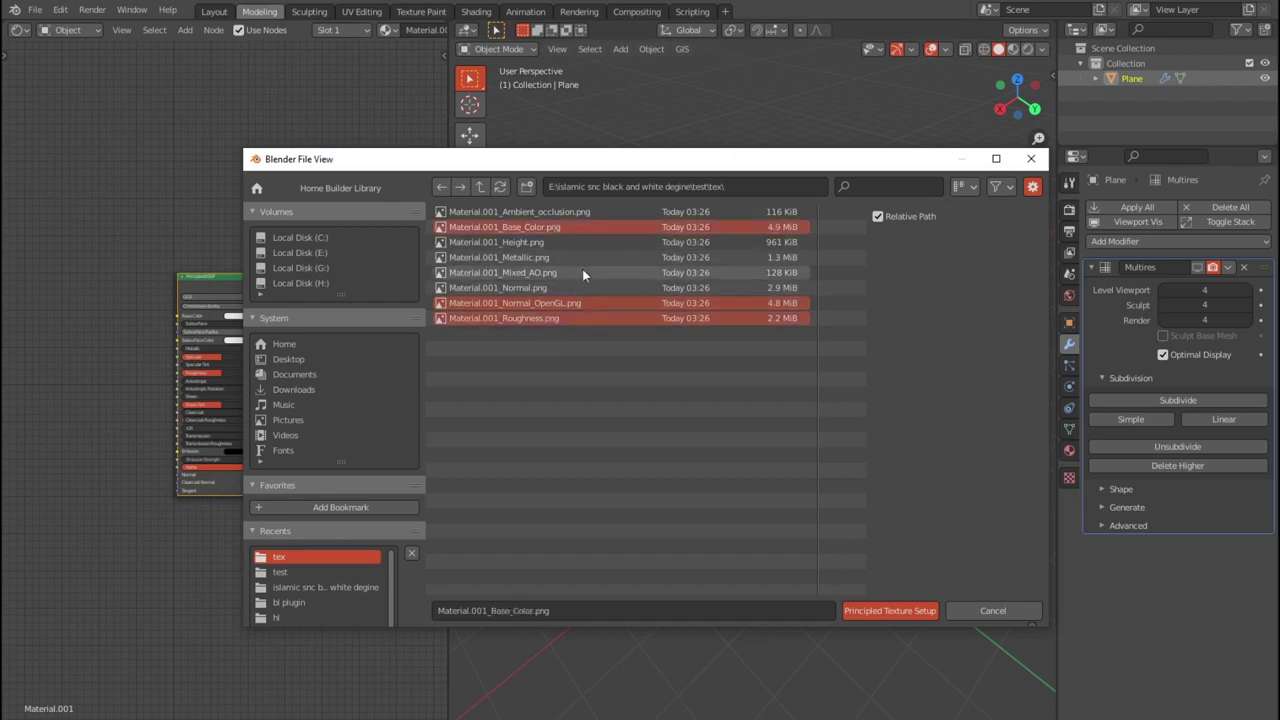
{"action": "left_click", "coordinate": [564, 243], "text": "ctrl"}
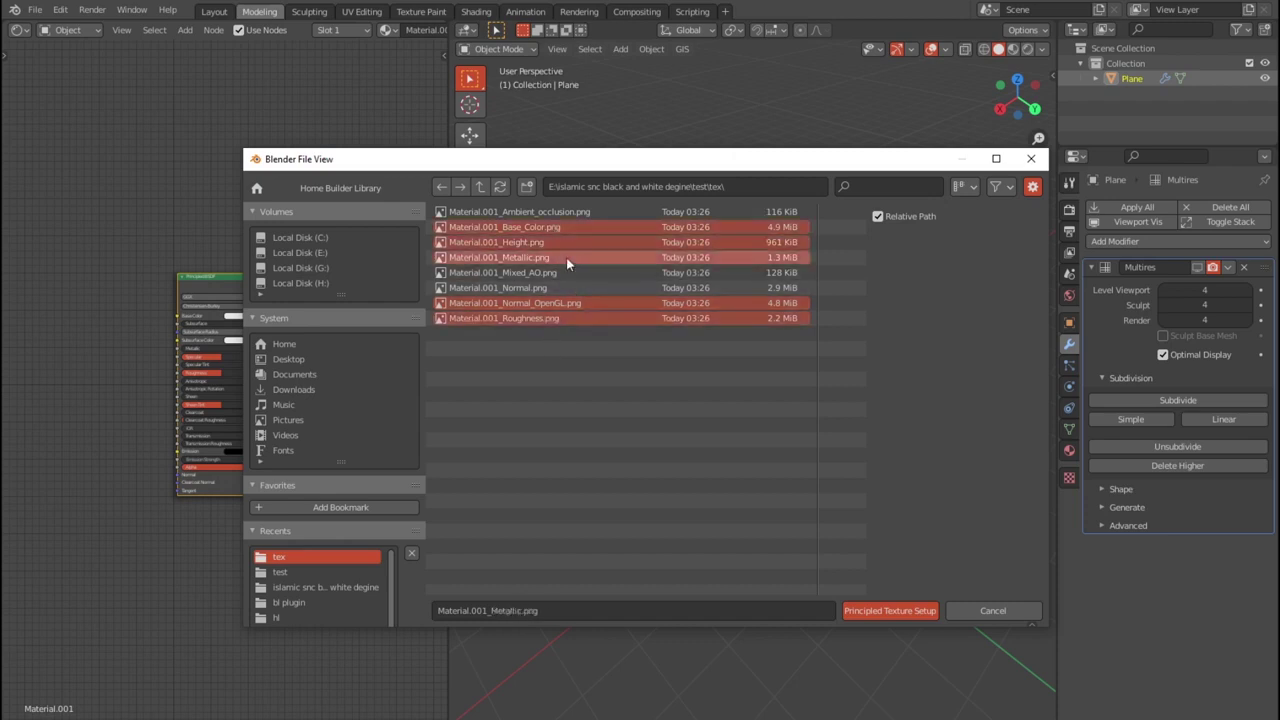
{"action": "left_click", "coordinate": [892, 605]}
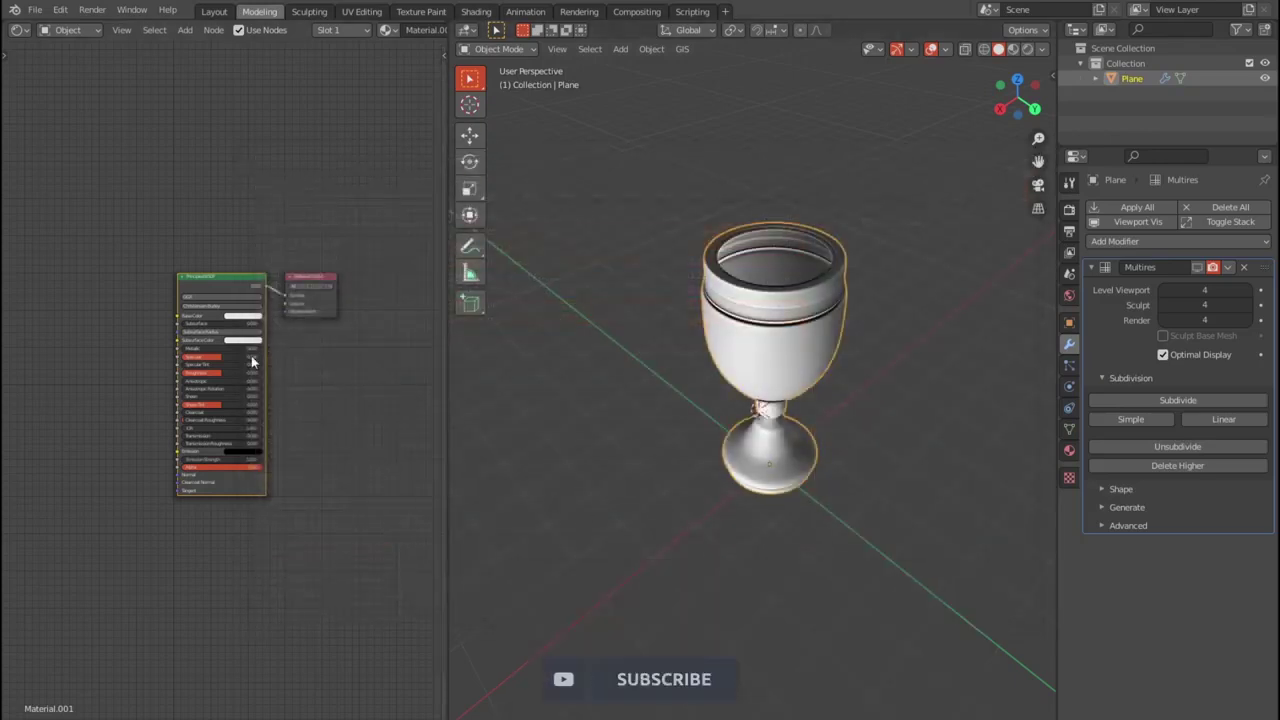
- Save the project as test1.blend inside the test\tex folder holding the exported maps
{"action": "left_click", "coordinate": [34, 10]}
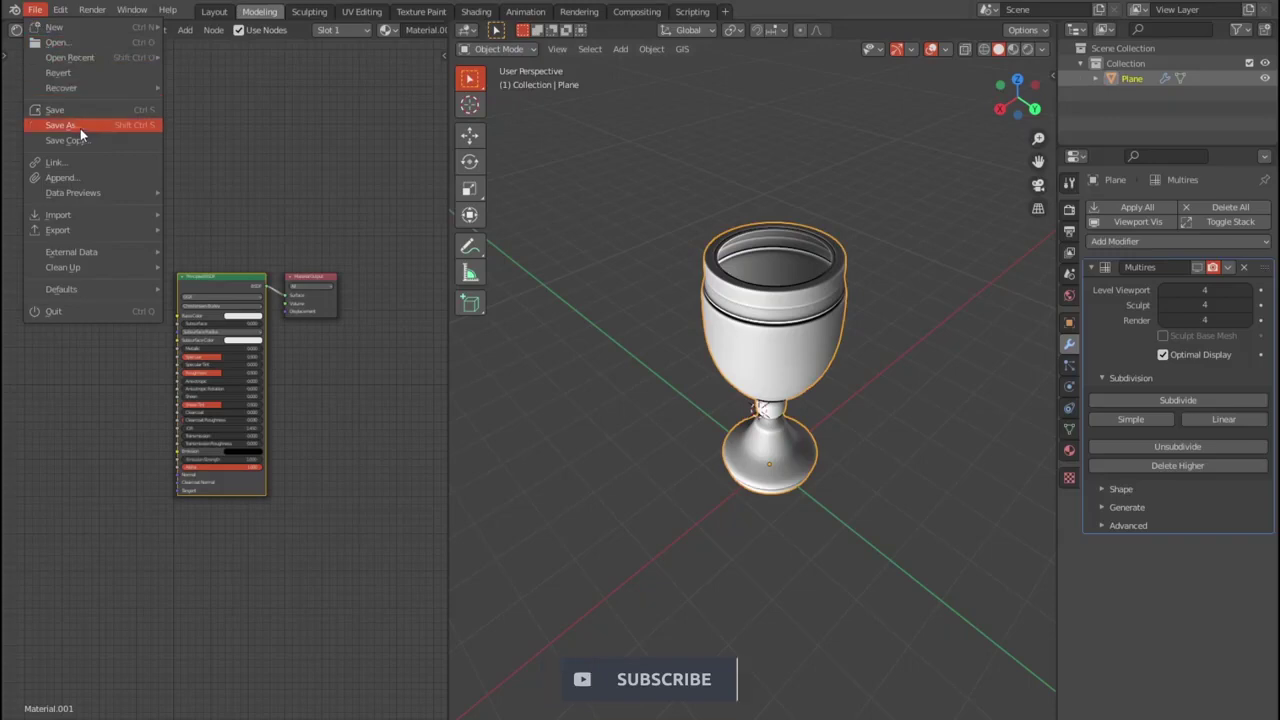
{"action": "left_click", "coordinate": [80, 126]}
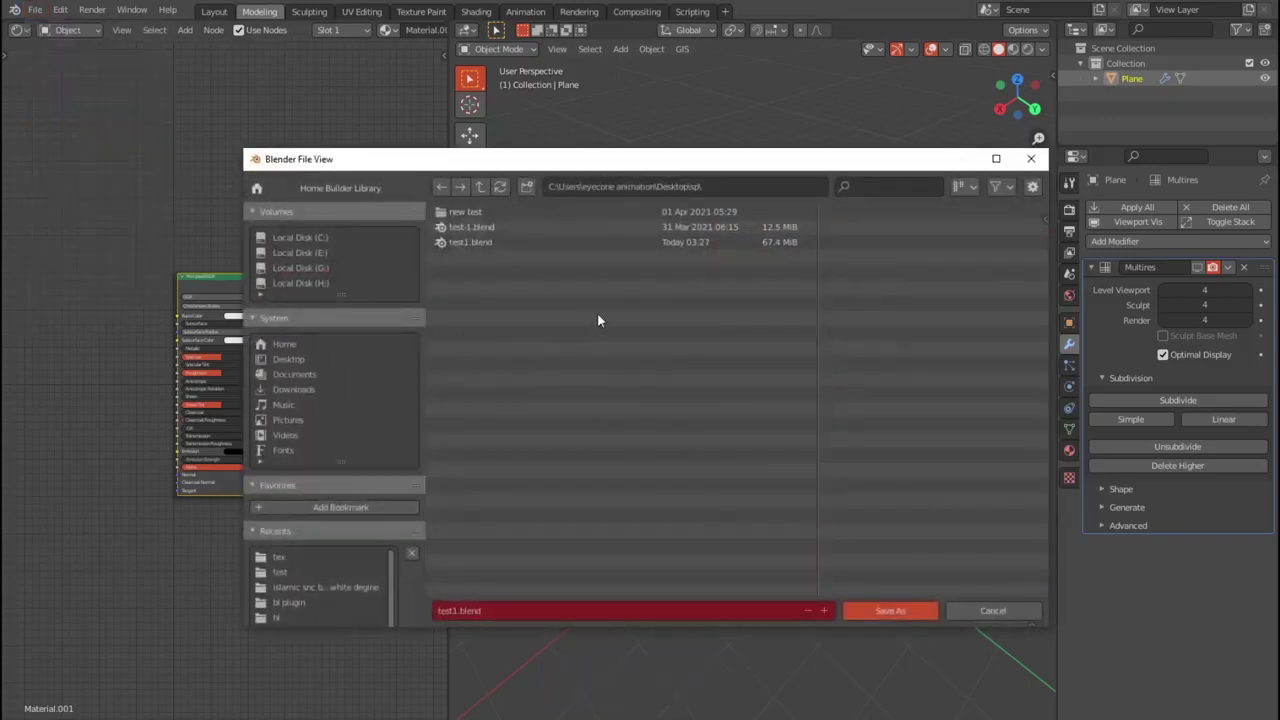
{"action": "left_click", "coordinate": [299, 572]}
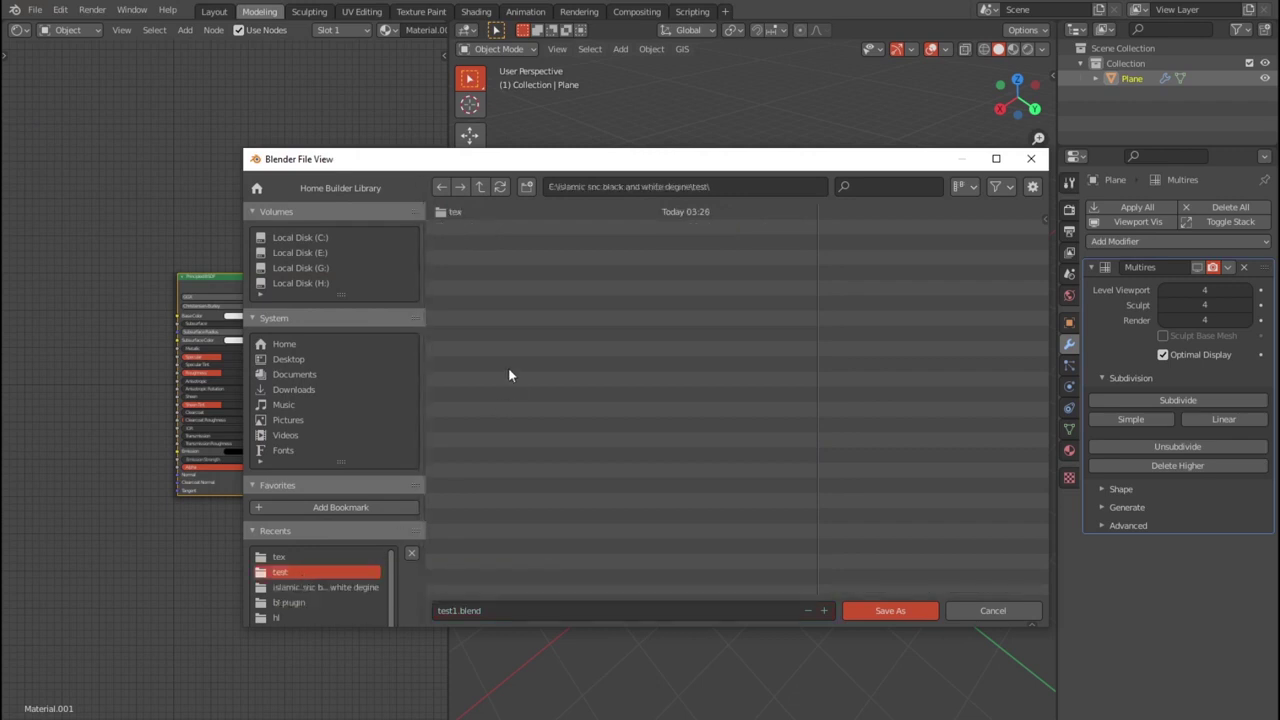
{"action": "double_click", "coordinate": [445, 212]}
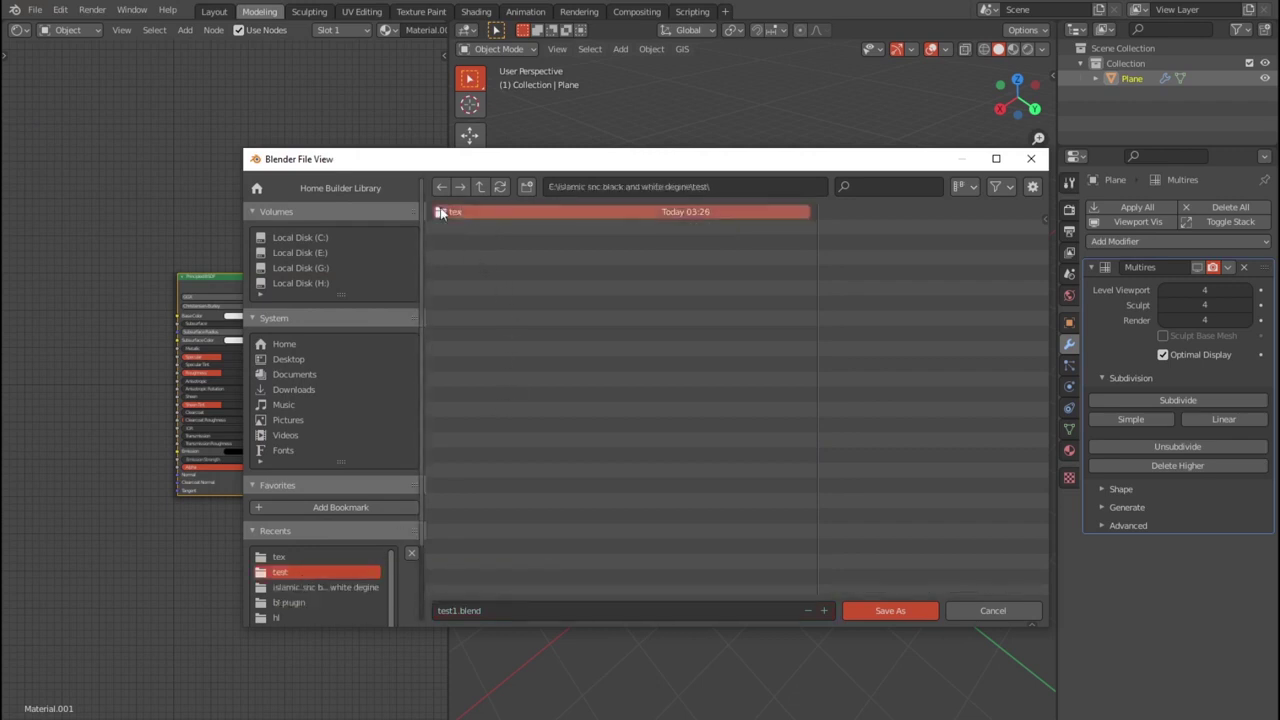
{"action": "left_click", "coordinate": [862, 612]}
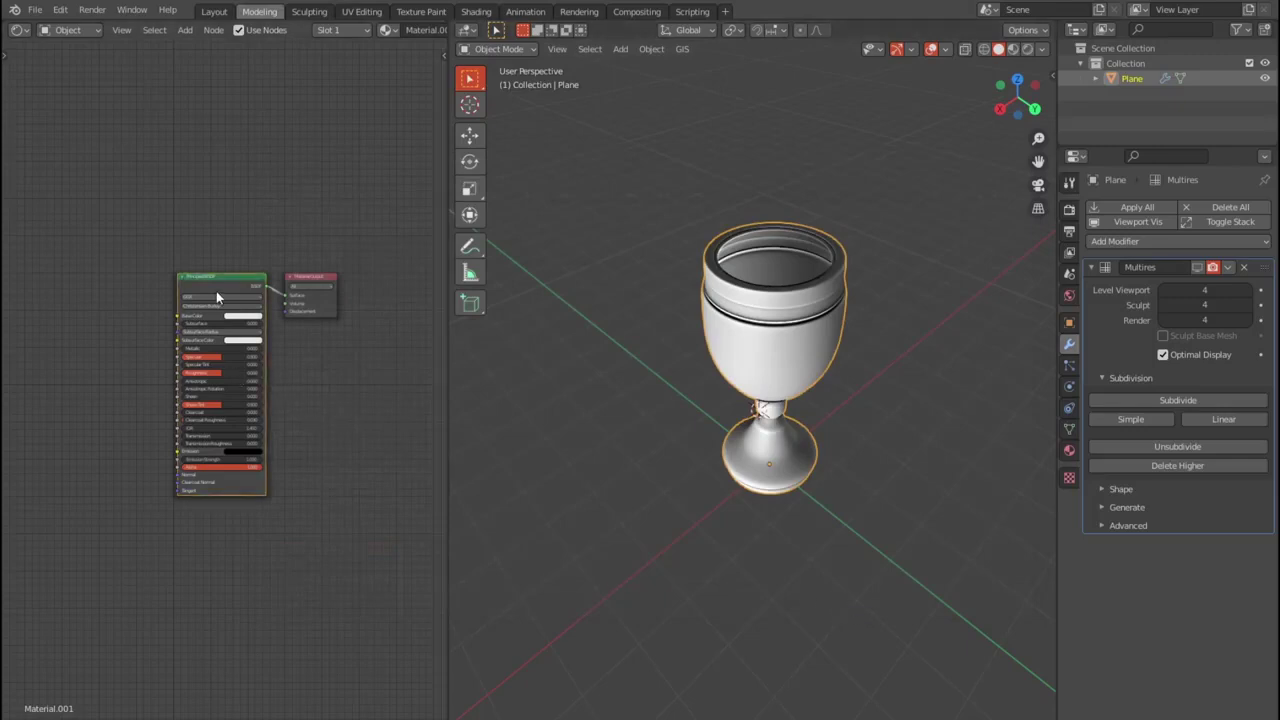
- Run Principled Texture Setup with the Normal_OpenGL, Metallic, Height, Base_Color and Roughness maps
{"action": "key", "text": "ctrl+shift+t"}
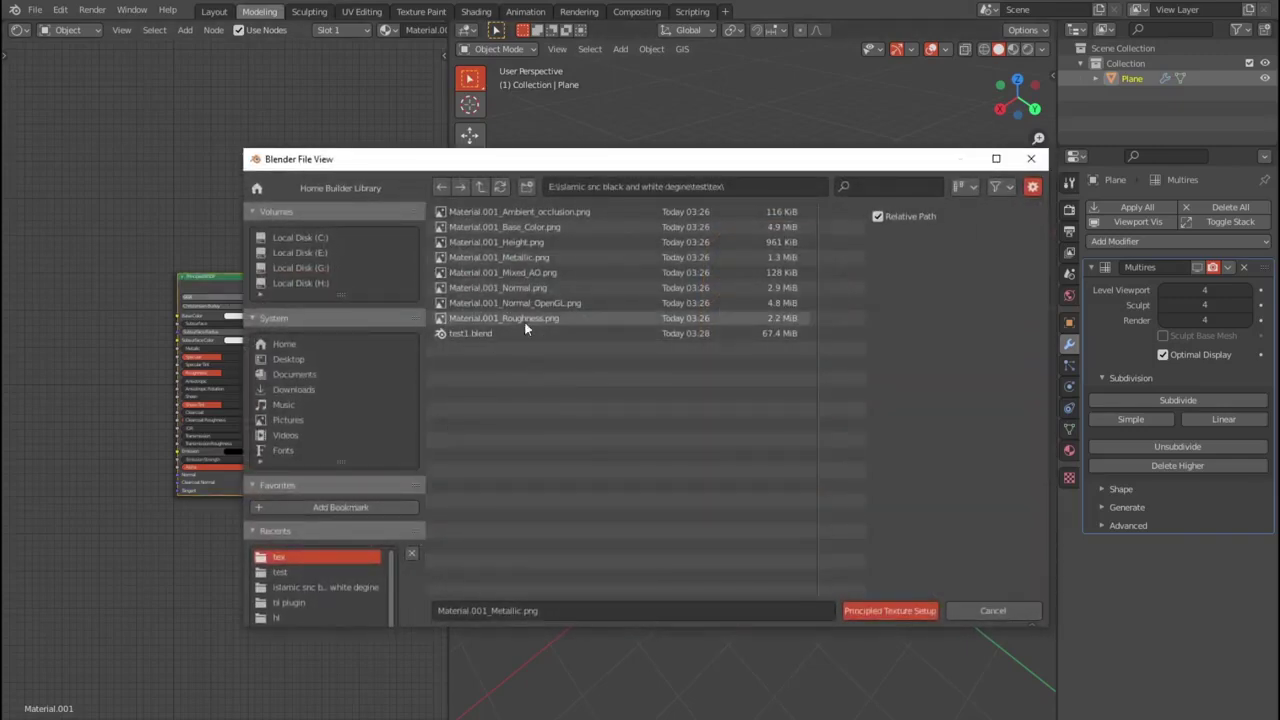
{"action": "left_click", "coordinate": [524, 303]}
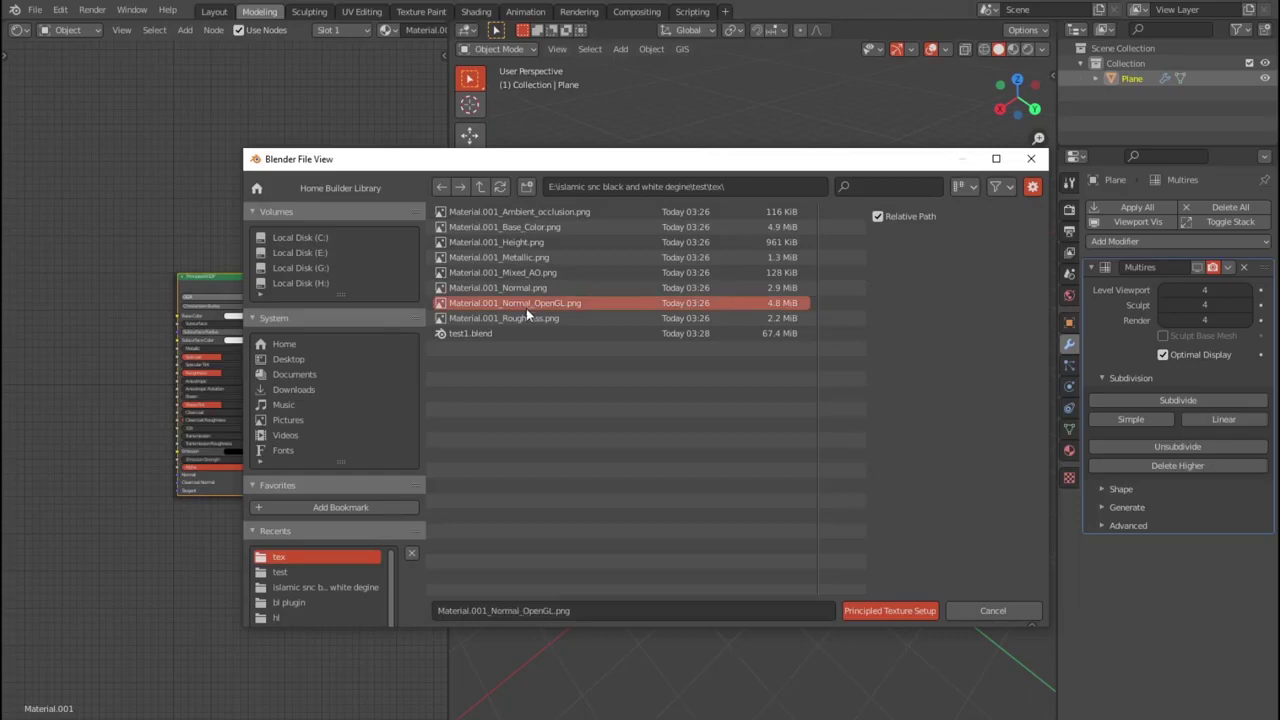
{"action": "left_click", "coordinate": [527, 257], "text": "shift"}
{"action": "left_click", "coordinate": [528, 242], "text": "shift"}
{"action": "left_click", "coordinate": [535, 227], "text": "shift"}
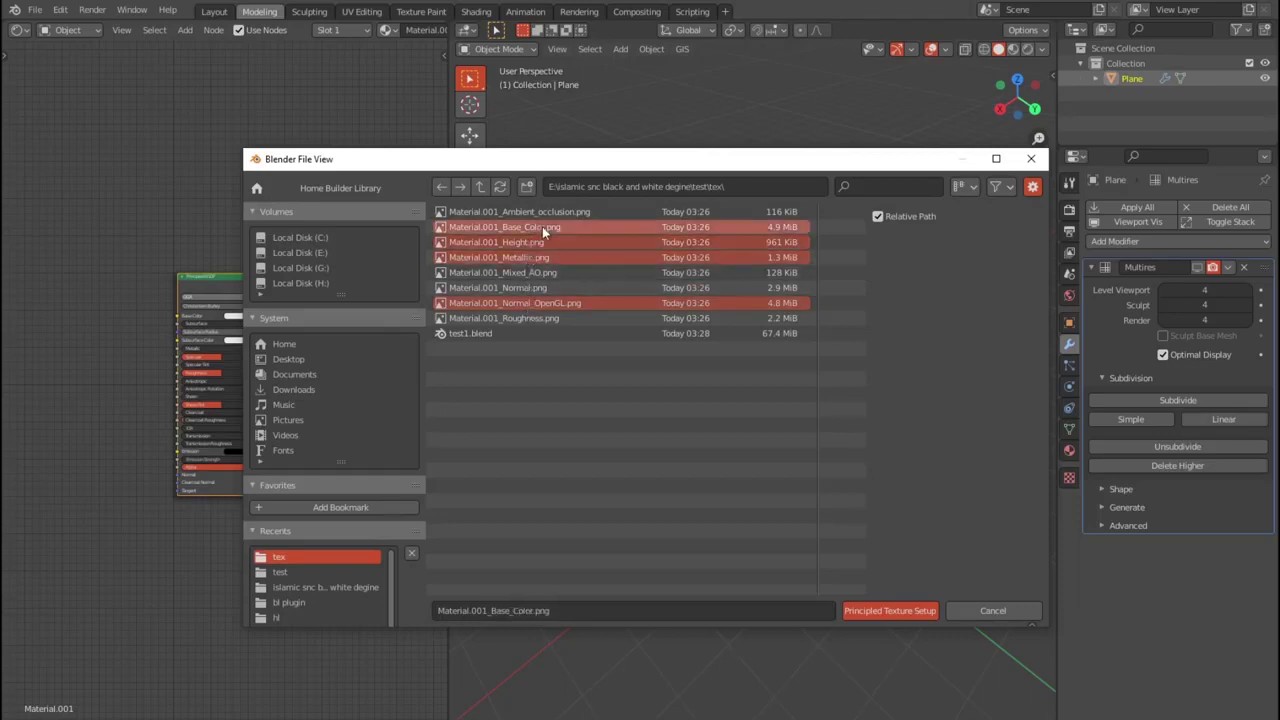
{"action": "left_click", "coordinate": [547, 319], "text": "shift"}
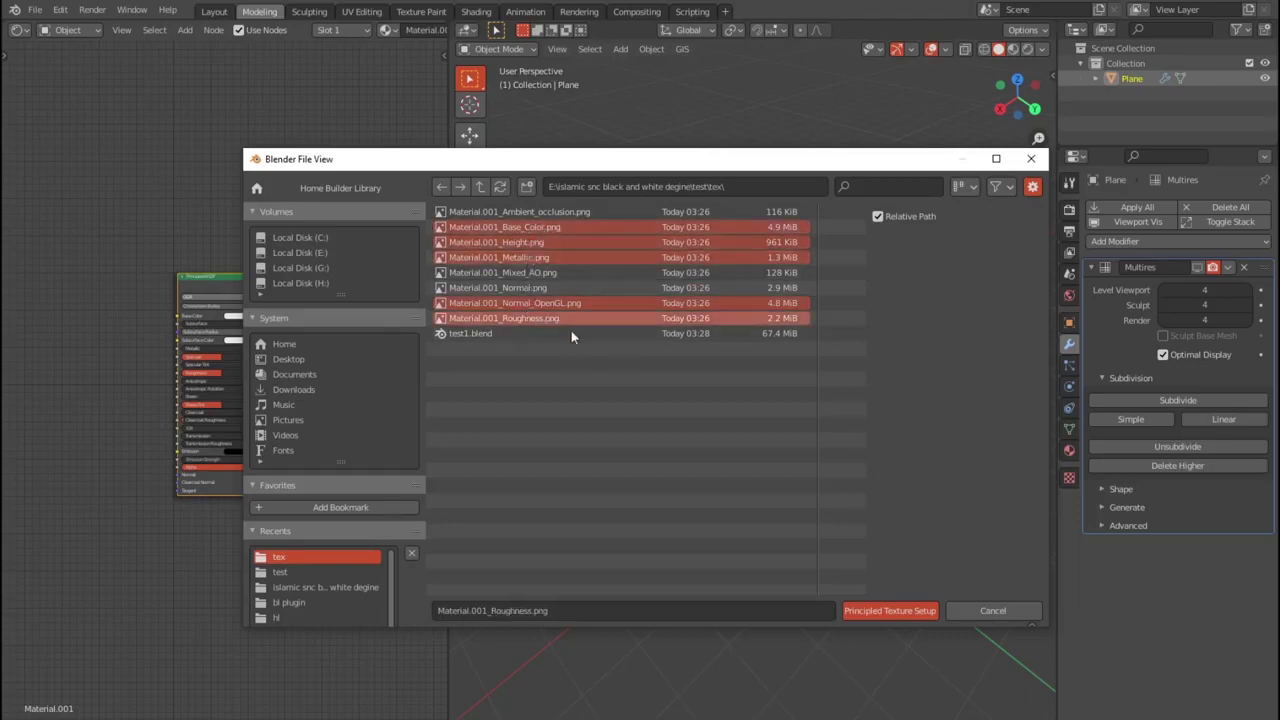
{"action": "left_click", "coordinate": [870, 612]}
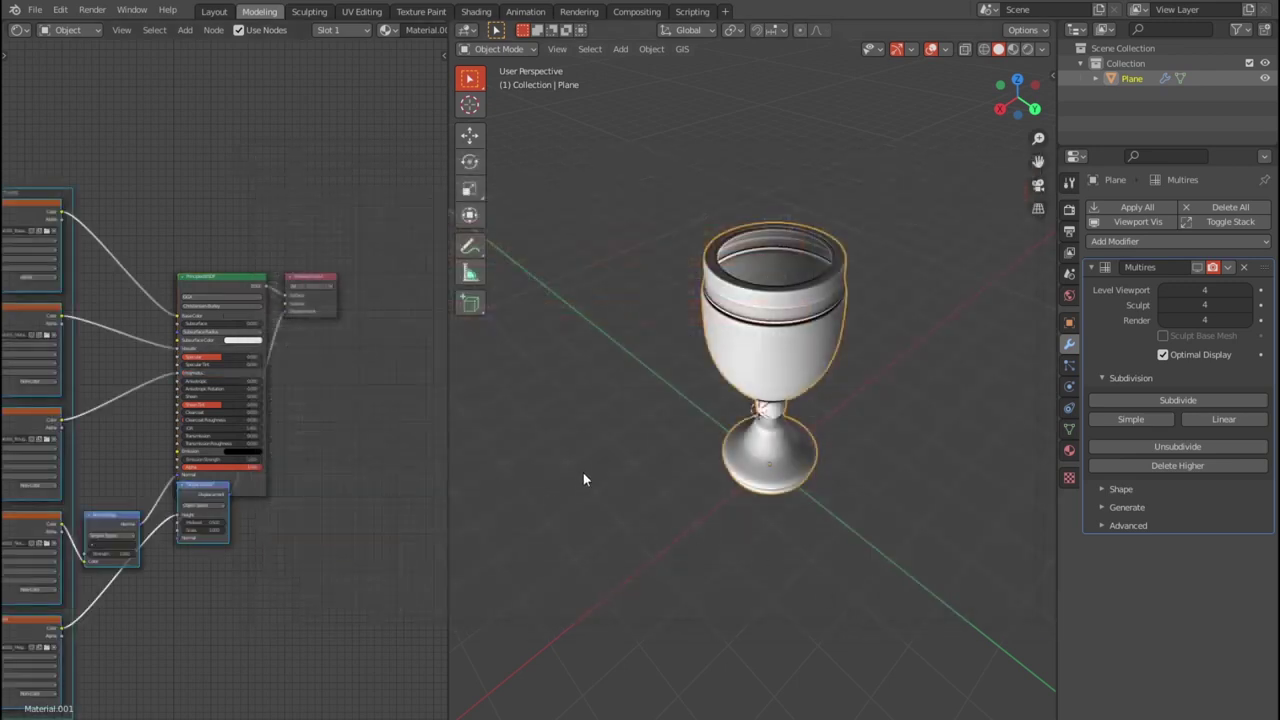
- Frame the new image nodes and set the solid viewport colour to Texture
{"action": "scroll", "coordinate": [357, 466], "scroll_direction": "down", "scroll_amount": 2}
{"action": "mouse_move", "coordinate": [357, 463]}
{"action": "middle_mouse_down"}
{"action": "mouse_move", "coordinate": [355, 494]}
{"action": "mouse_move", "coordinate": [387, 523]}
{"action": "mouse_move", "coordinate": [371, 511]}
{"action": "middle_mouse_up"}
{"action": "scroll", "coordinate": [361, 504], "scroll_direction": "down", "scroll_amount": 1}
{"action": "scroll", "coordinate": [365, 523], "scroll_direction": "down", "scroll_amount": 1}
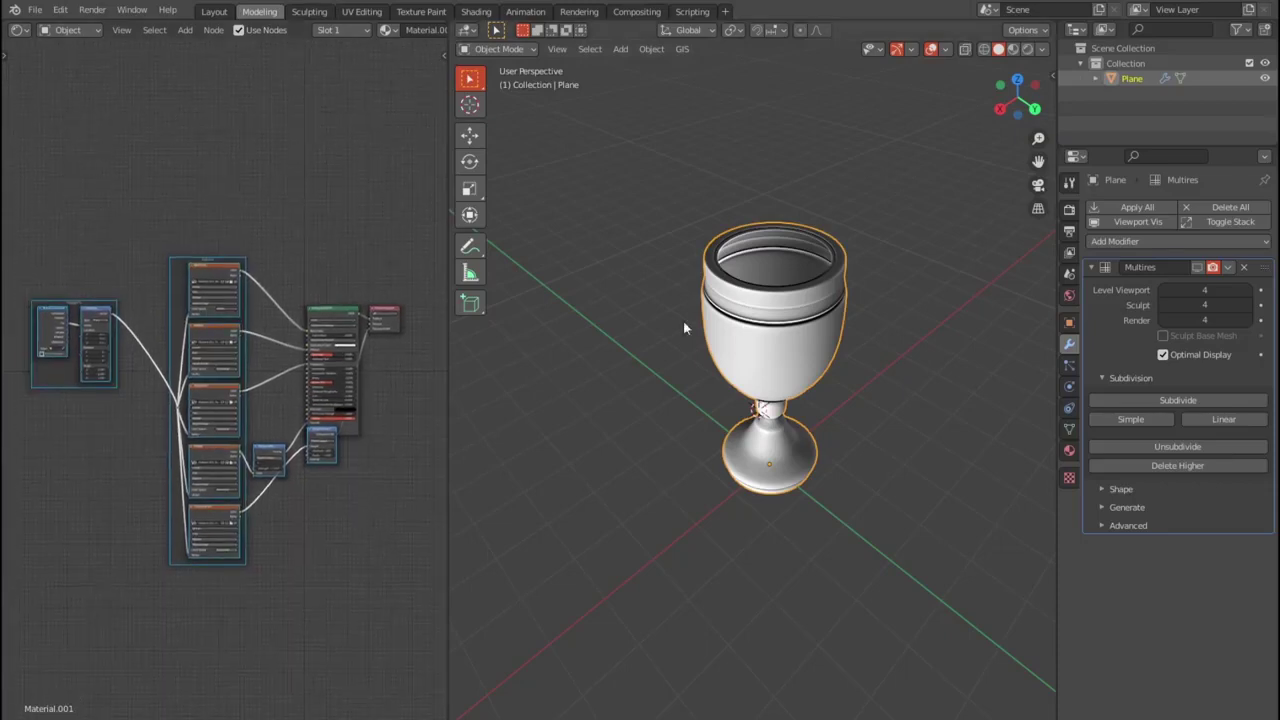
{"action": "left_click", "coordinate": [1041, 50]}
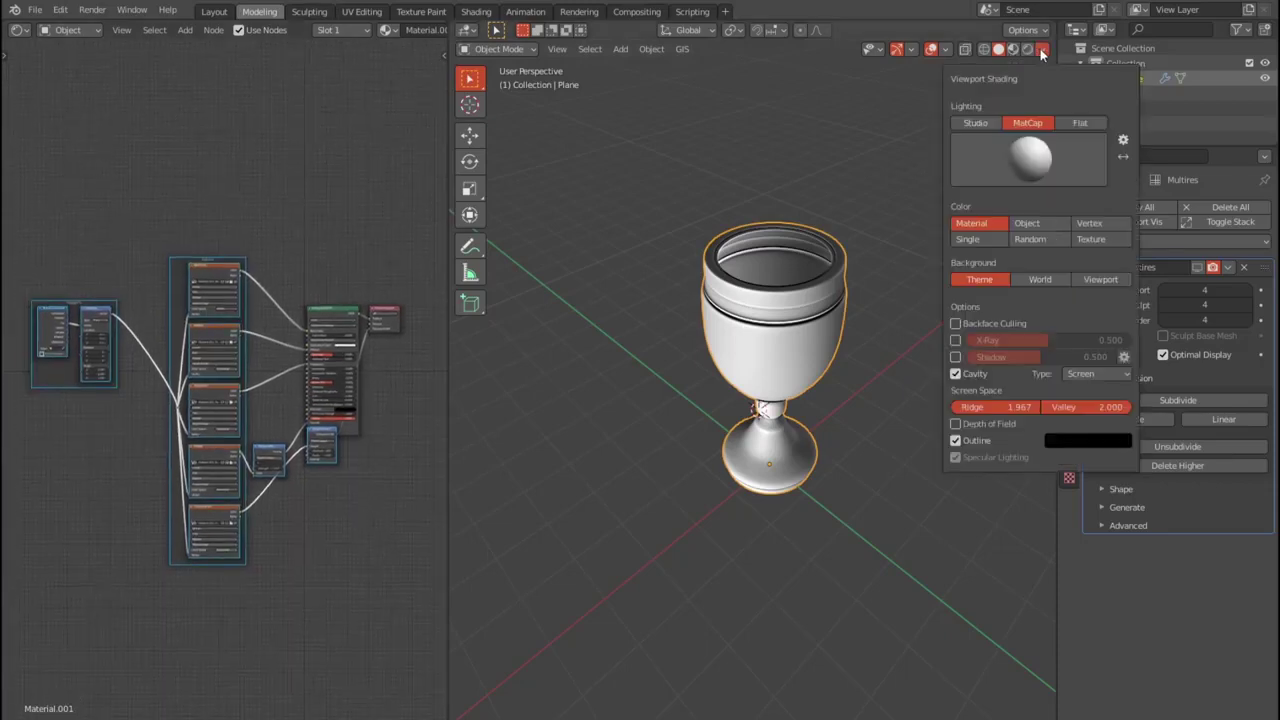
{"action": "left_click", "coordinate": [1106, 238]}
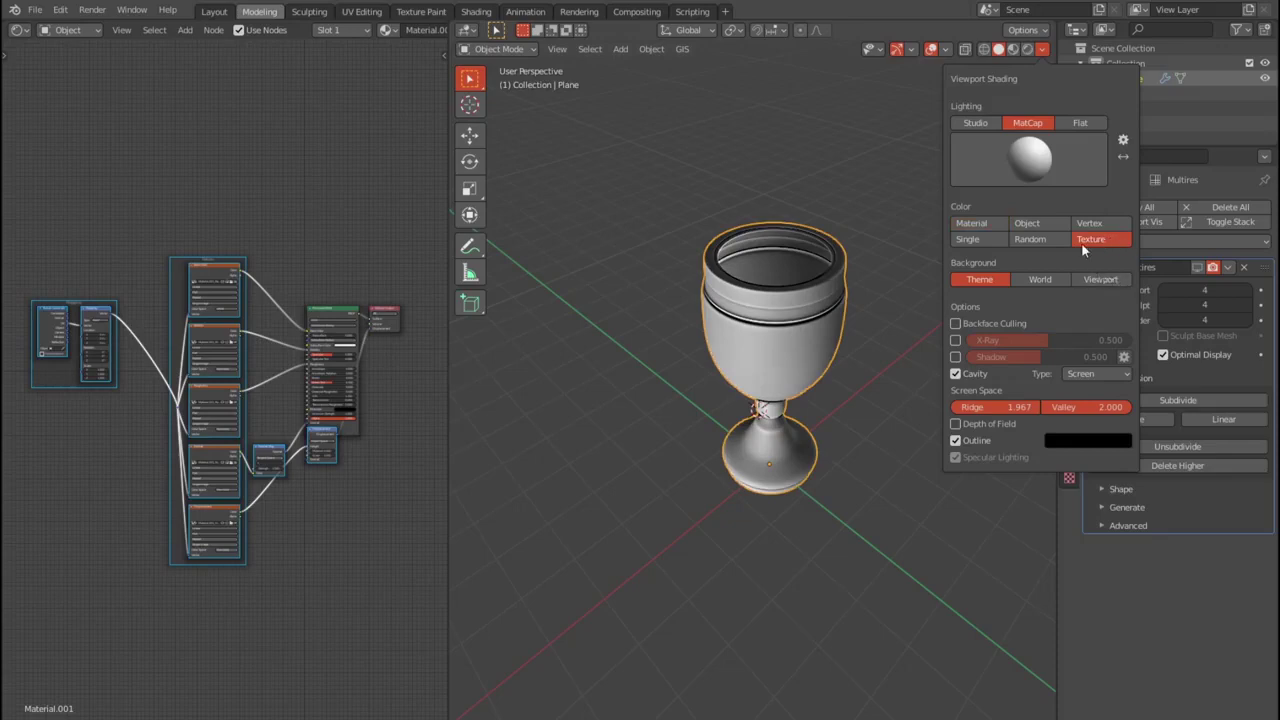
{"action": "left_click", "coordinate": [1039, 175]}
{"action": "left_click", "coordinate": [1040, 166]}
- Switch to Material Preview, orbit below the goblet, and raise the lighting strength to 1.279
{"action": "left_click", "coordinate": [1013, 49]}
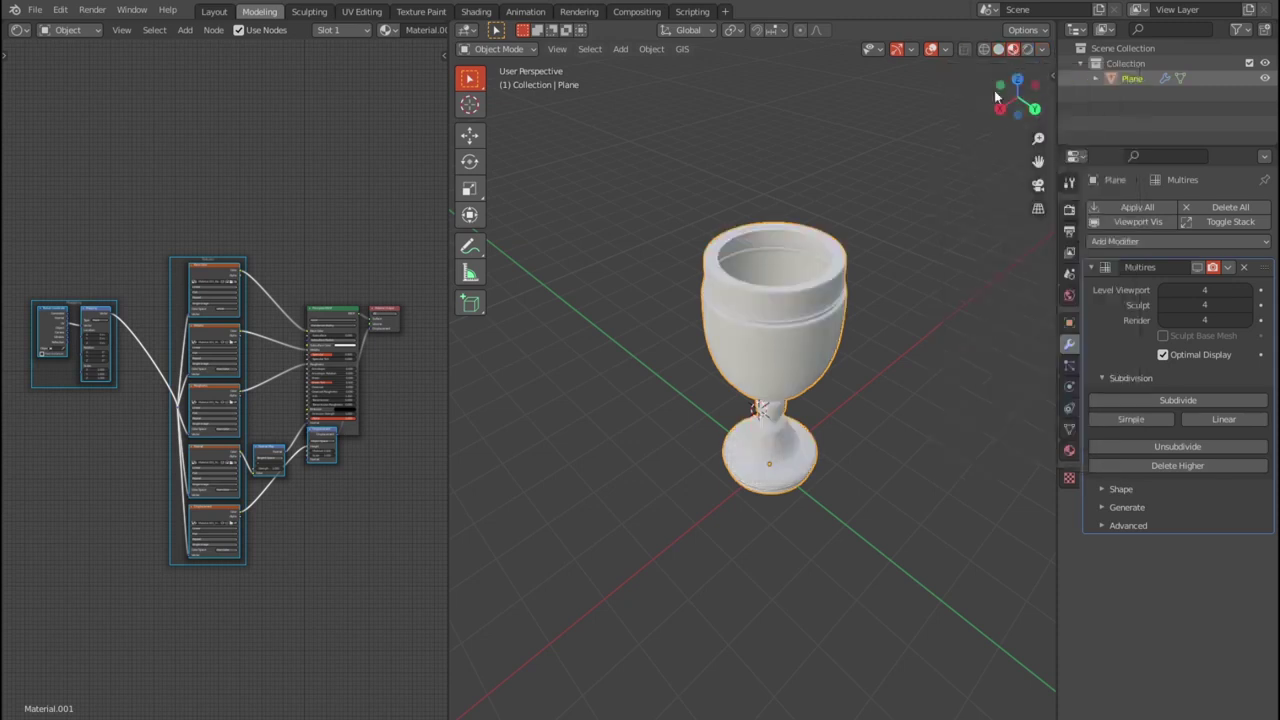
{"action": "scroll", "coordinate": [887, 335], "scroll_direction": "up", "scroll_amount": 2}
{"action": "scroll", "coordinate": [887, 335], "scroll_direction": "up", "scroll_amount": 2}
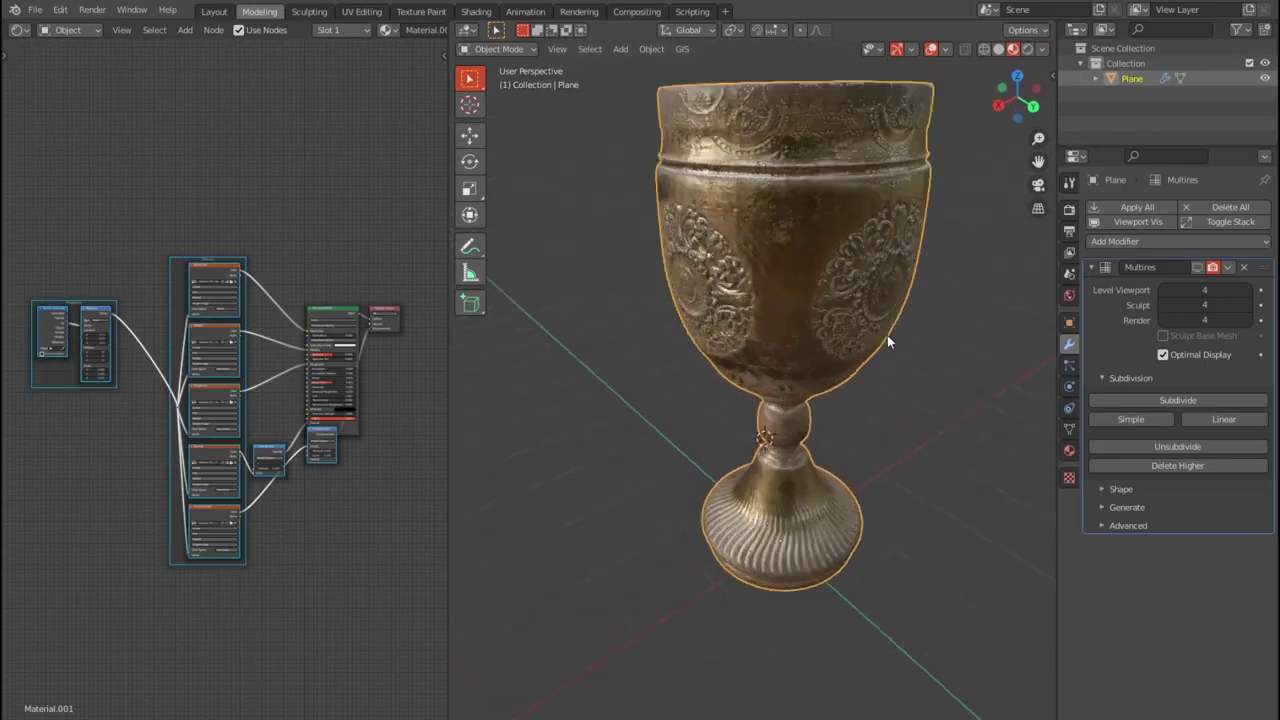
{"action": "scroll", "coordinate": [887, 335], "scroll_direction": "up", "scroll_amount": 2}
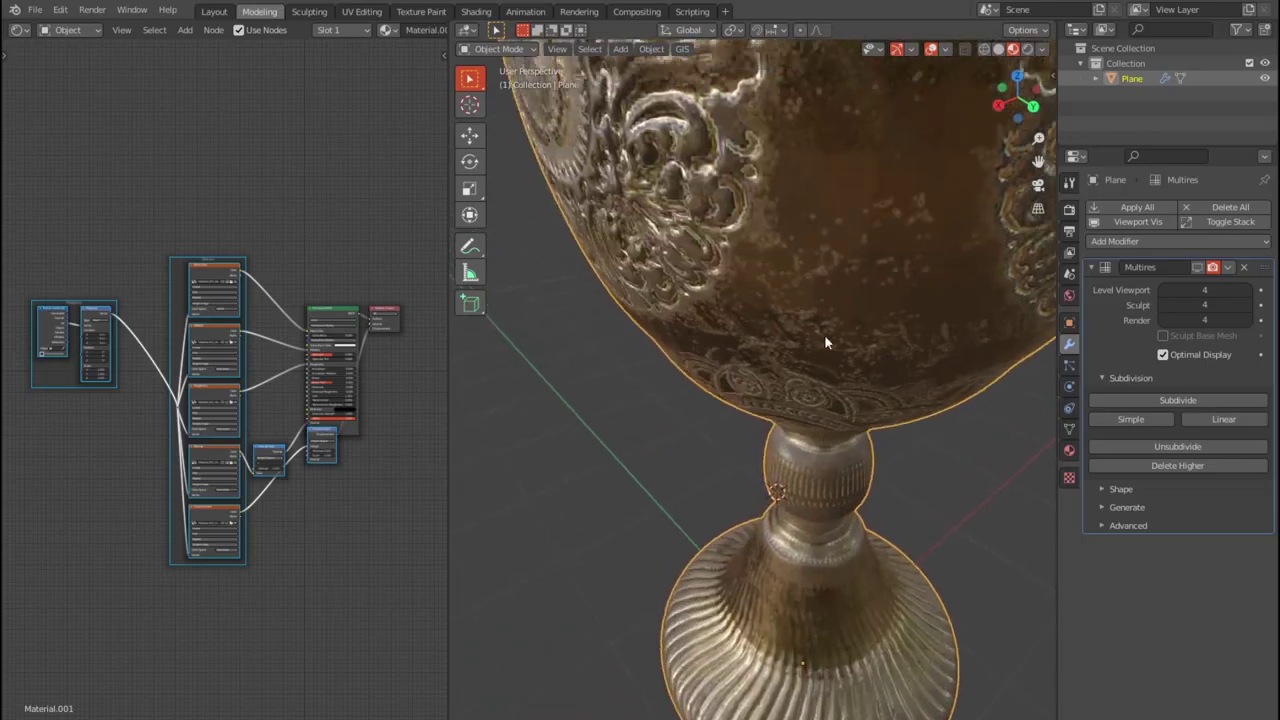
{"action": "scroll", "coordinate": [823, 360], "scroll_direction": "up", "scroll_amount": 2}
{"action": "scroll", "coordinate": [821, 391], "scroll_direction": "down", "scroll_amount": 3}
{"action": "scroll", "coordinate": [815, 386], "scroll_direction": "down", "scroll_amount": 2}
{"action": "mouse_move", "coordinate": [812, 391]}
{"action": "middle_mouse_down"}
{"action": "mouse_move", "coordinate": [940, 298]}
{"action": "mouse_move", "coordinate": [951, 261]}
{"action": "mouse_move", "coordinate": [955, 305]}
{"action": "mouse_move", "coordinate": [926, 361]}
{"action": "mouse_move", "coordinate": [889, 340]}
{"action": "mouse_move", "coordinate": [911, 359]}
{"action": "mouse_move", "coordinate": [925, 352]}
{"action": "middle_mouse_up"}
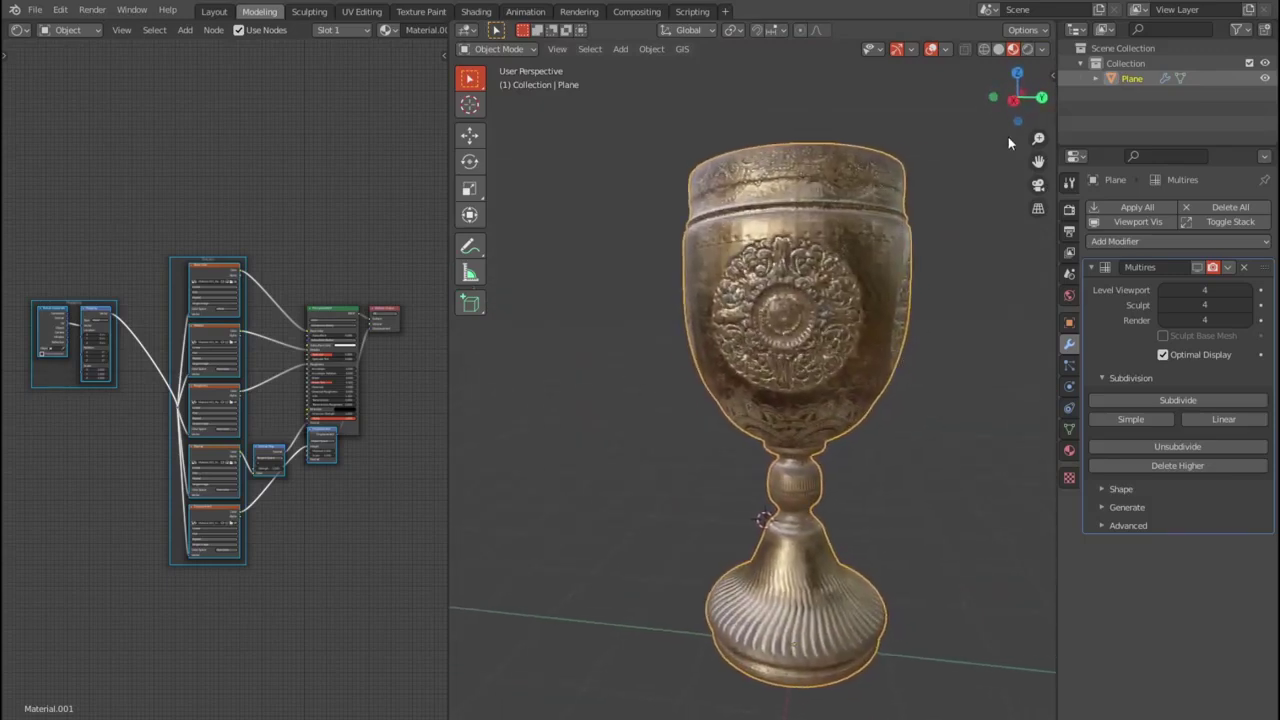
{"action": "left_click", "coordinate": [1043, 48]}
{"action": "left_click_drag", "start_coordinate": [1030, 230], "coordinate": [1060, 230]}
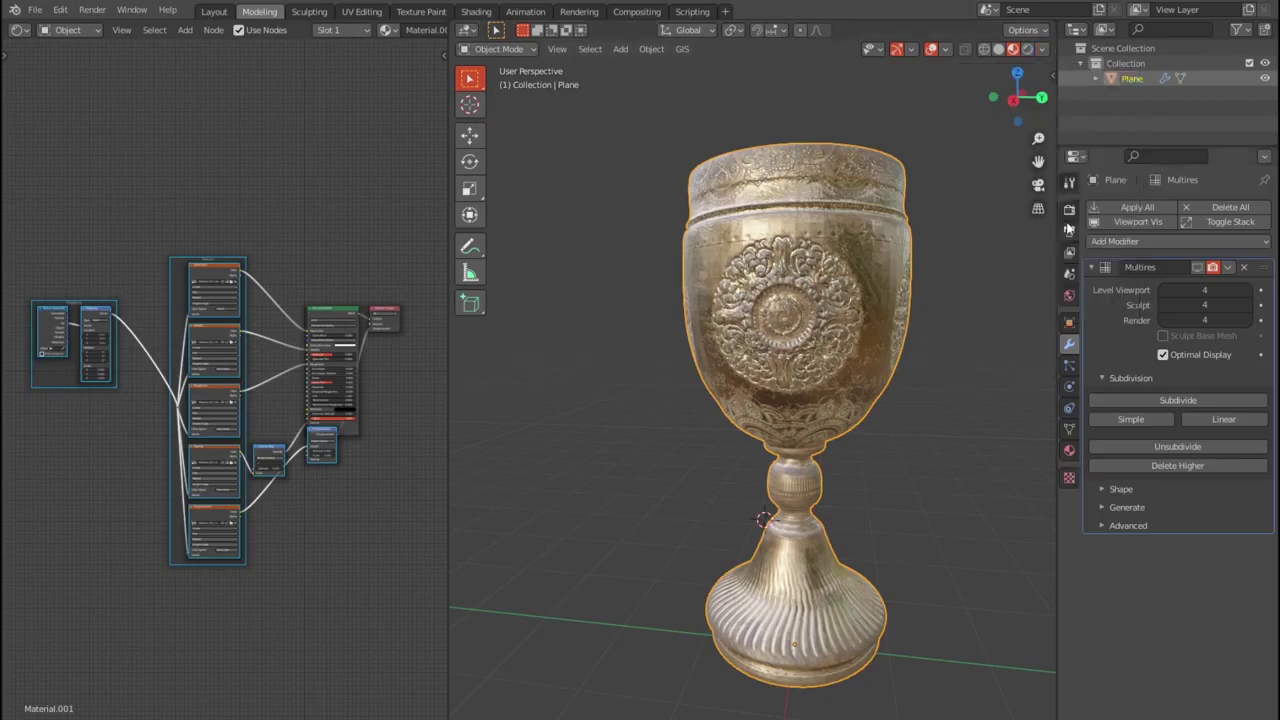
- Enable Ambient Occlusion, Bloom and Screen Space Reflections in the Eevee render settings
{"action": "left_click", "coordinate": [1069, 183]}
{"action": "left_click", "coordinate": [1069, 210]}
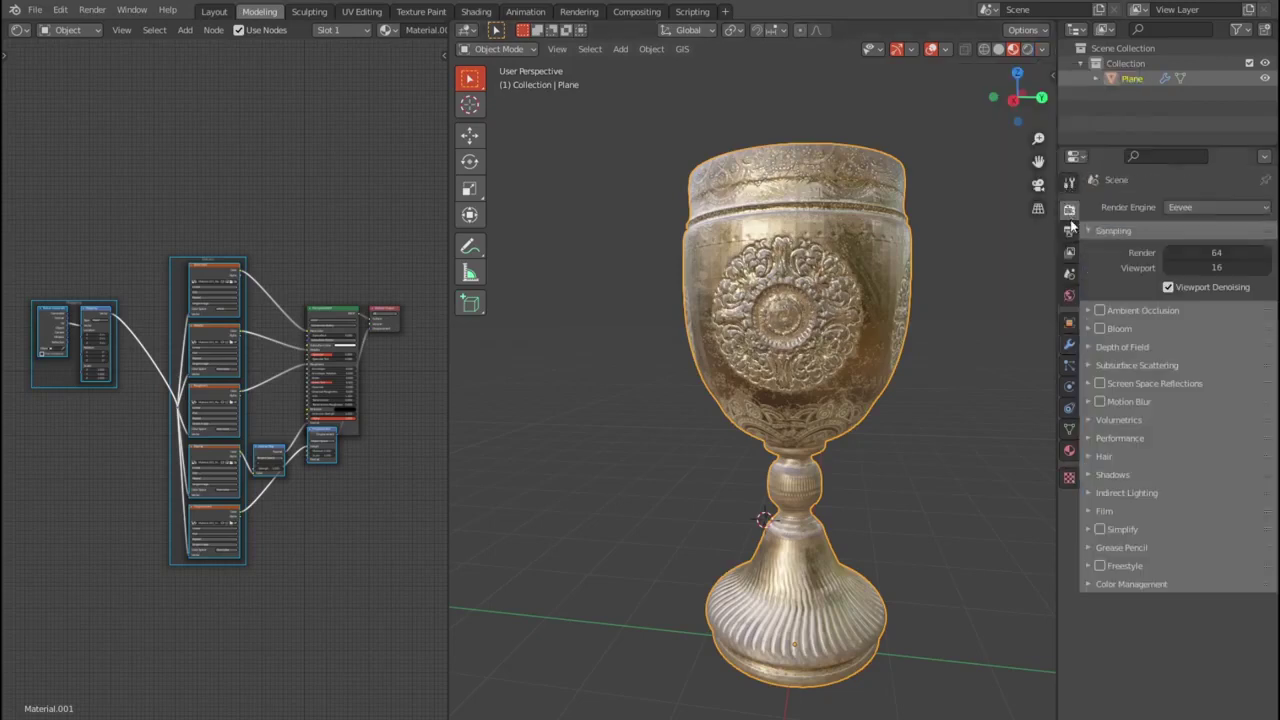
{"action": "left_click", "coordinate": [1100, 328]}
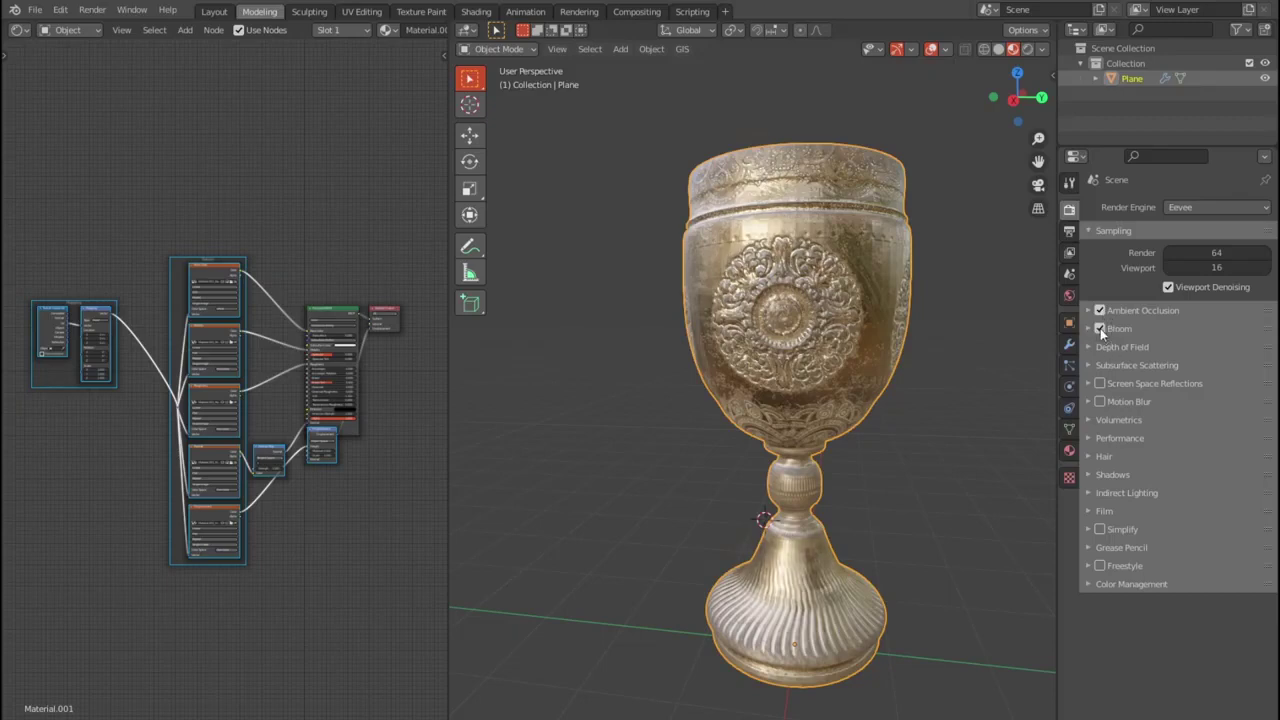
{"action": "left_click", "coordinate": [1099, 384]}
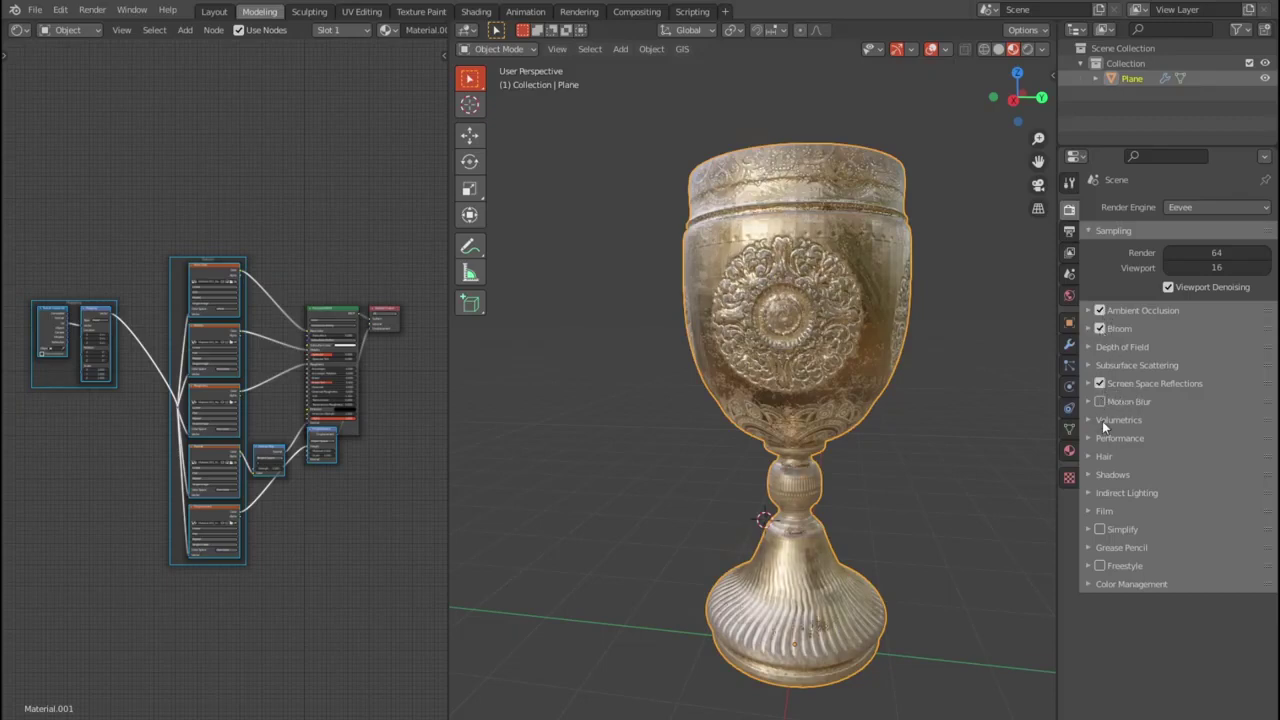
{"action": "left_click", "coordinate": [1100, 401]}
- Keep the Filmic view transform and apply the Very High Contrast look
{"action": "left_click", "coordinate": [1090, 584]}
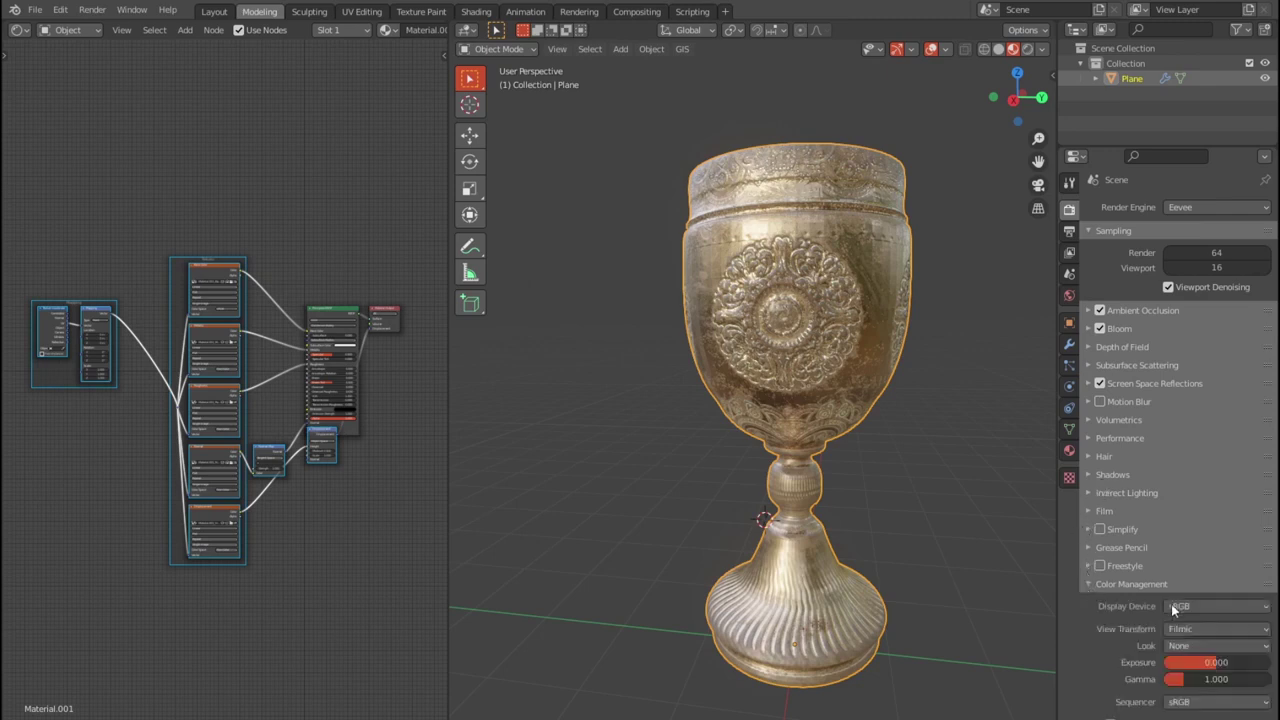
{"action": "left_click", "coordinate": [1229, 624]}
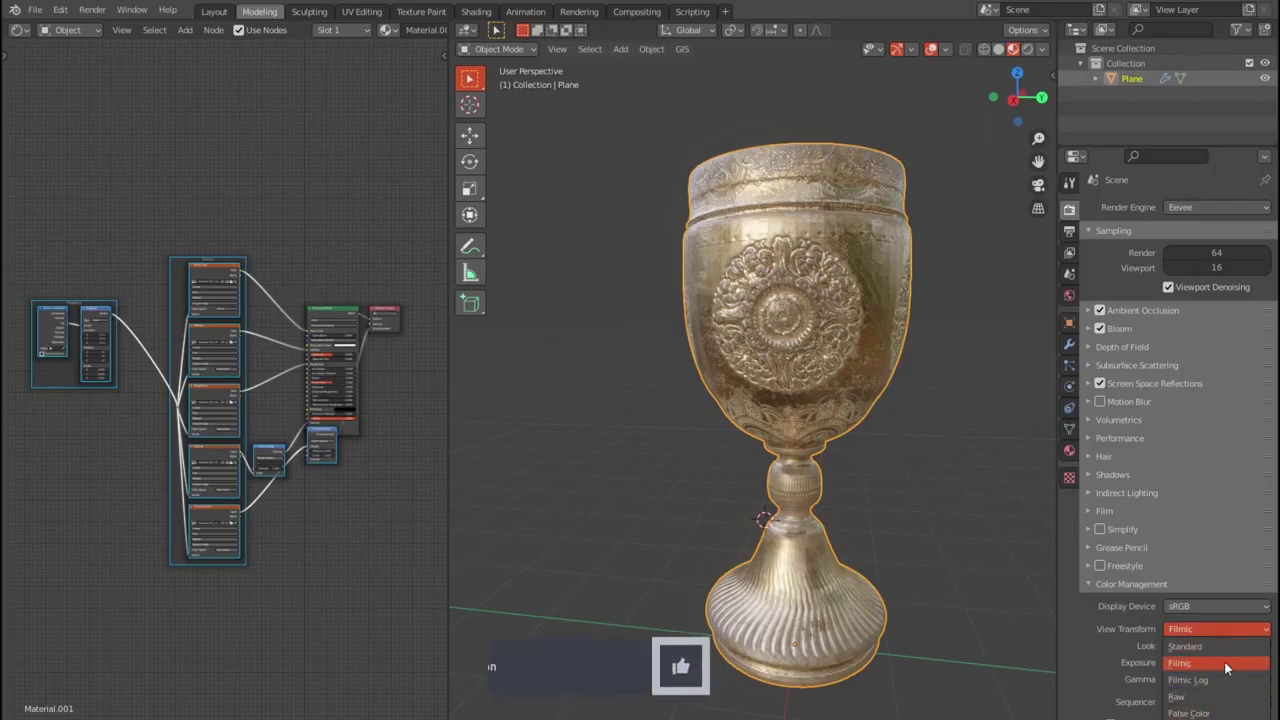
{"action": "left_click", "coordinate": [1221, 663]}
{"action": "left_click", "coordinate": [1213, 647]}
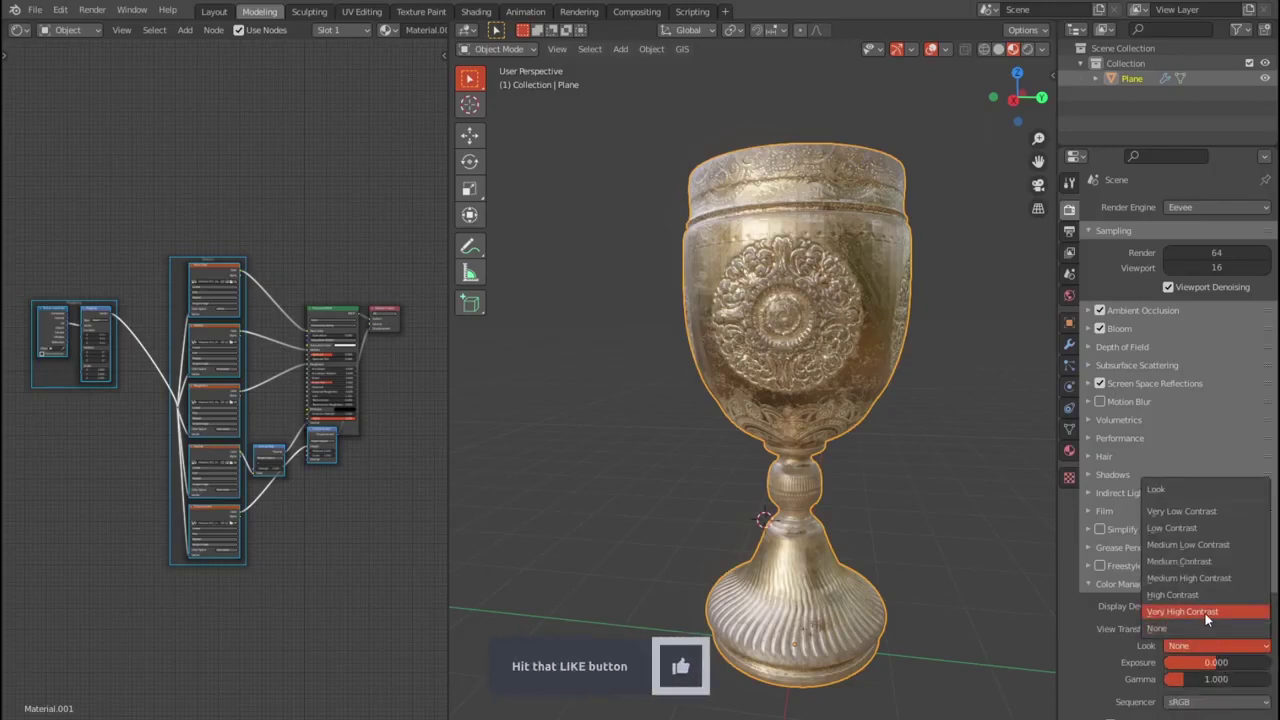
{"action": "left_click", "coordinate": [1205, 613]}
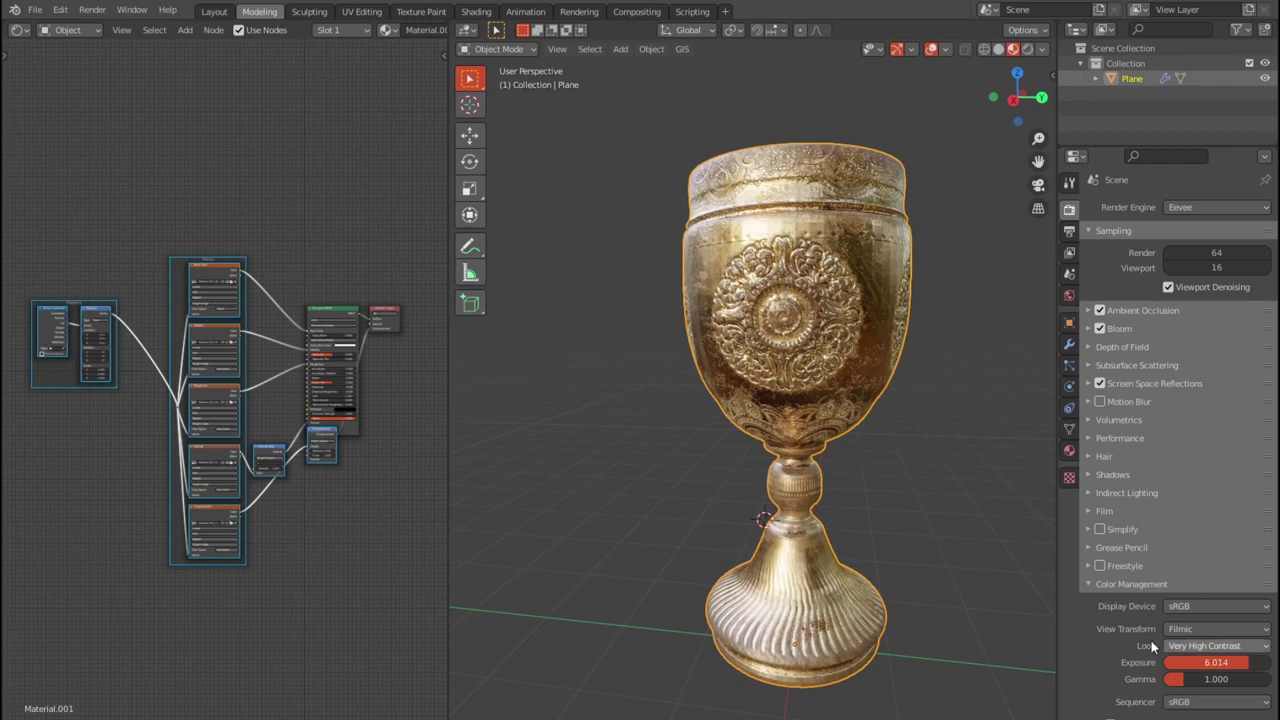
{"action": "mouse_move", "coordinate": [902, 517]}
{"action": "middle_mouse_down"}
{"action": "mouse_move", "coordinate": [626, 530]}
{"action": "mouse_move", "coordinate": [668, 568]}
{"action": "middle_mouse_up"}
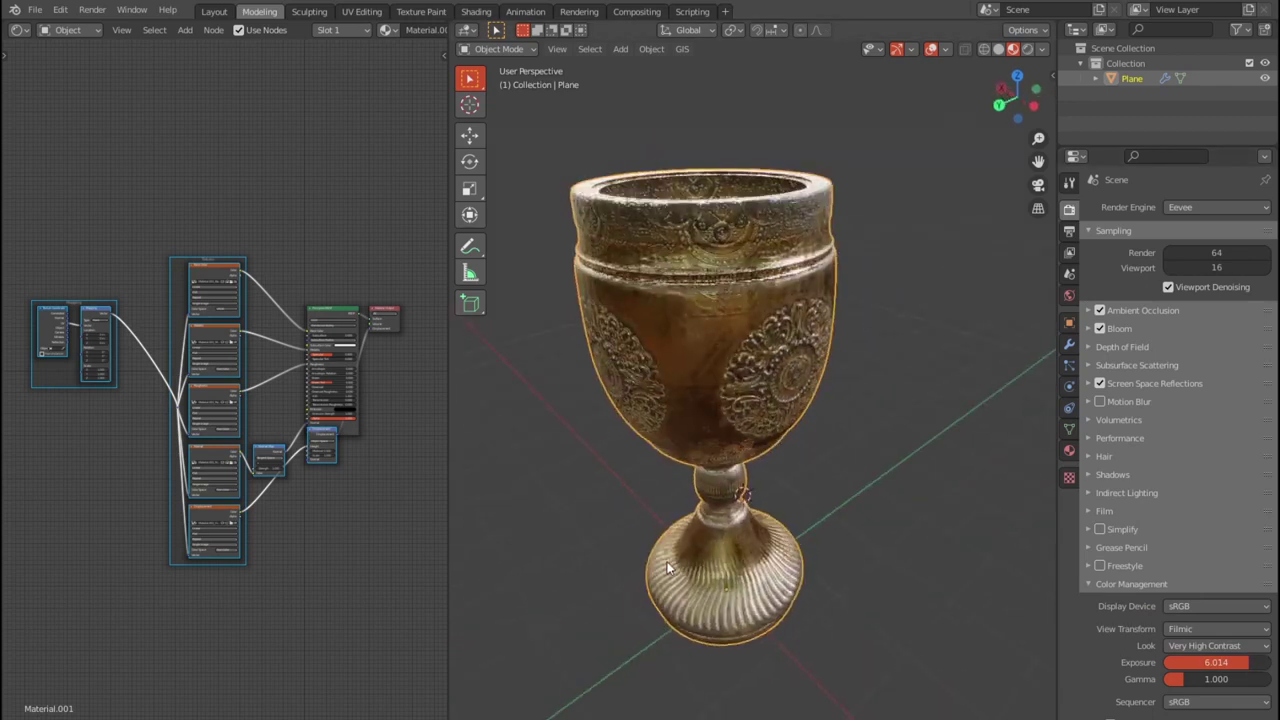
- Check the goblet's mesh in Edit Mode, then delete its Multires modifier
{"action": "key", "text": "Tab"}
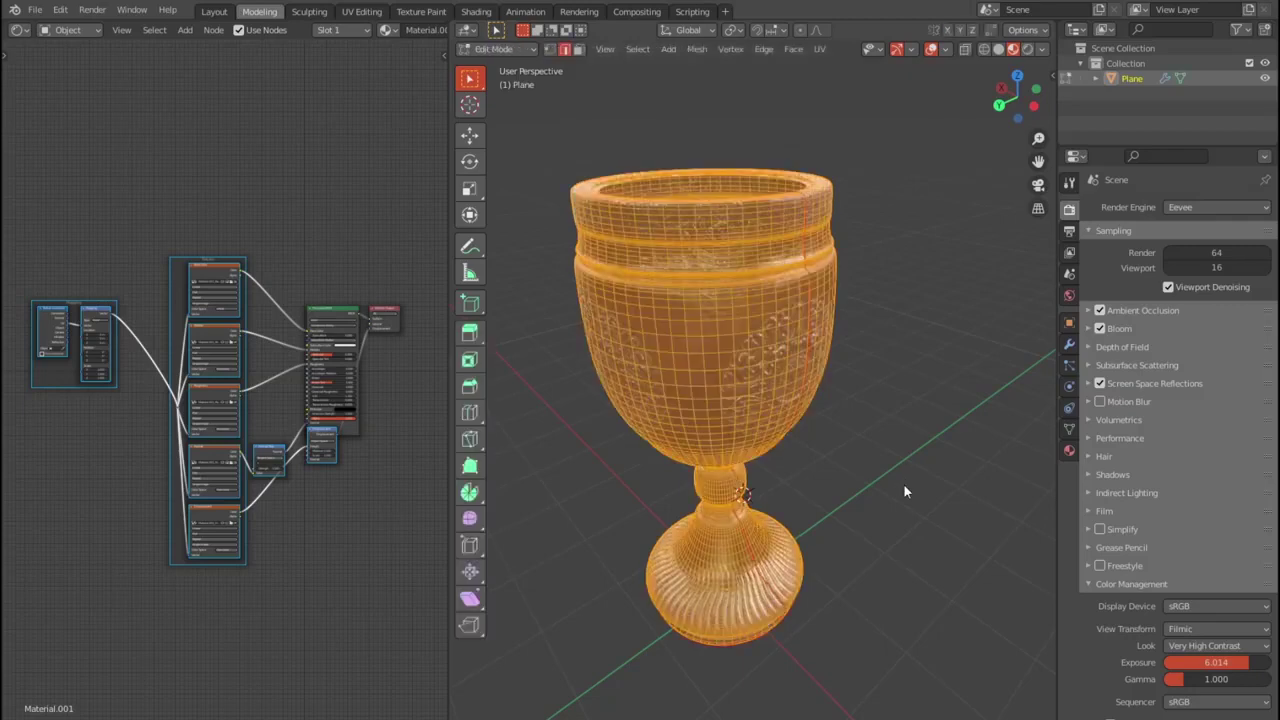
{"action": "key", "text": "Tab"}
{"action": "scroll", "coordinate": [852, 455], "scroll_direction": "up", "scroll_amount": 2}
{"action": "scroll", "coordinate": [852, 455], "scroll_direction": "up", "scroll_amount": 2}
{"action": "scroll", "coordinate": [852, 455], "scroll_direction": "up", "scroll_amount": 3}
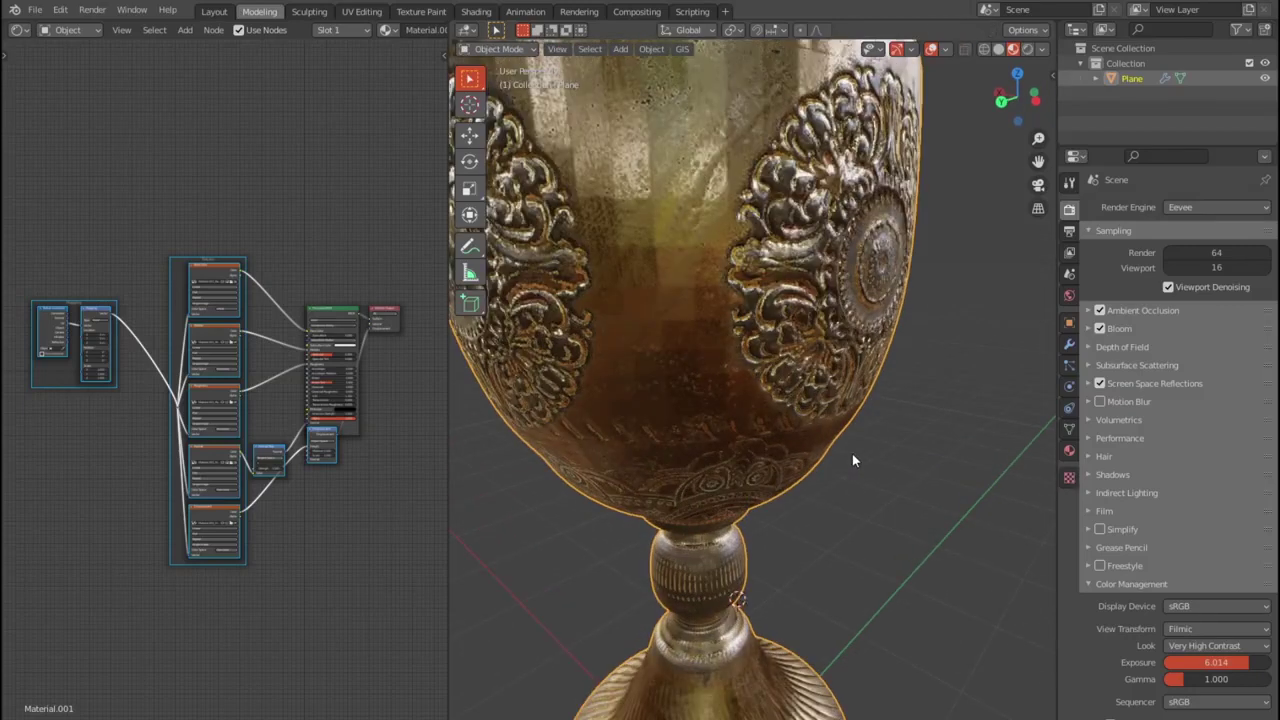
{"action": "scroll", "coordinate": [852, 453], "scroll_direction": "down", "scroll_amount": 3}
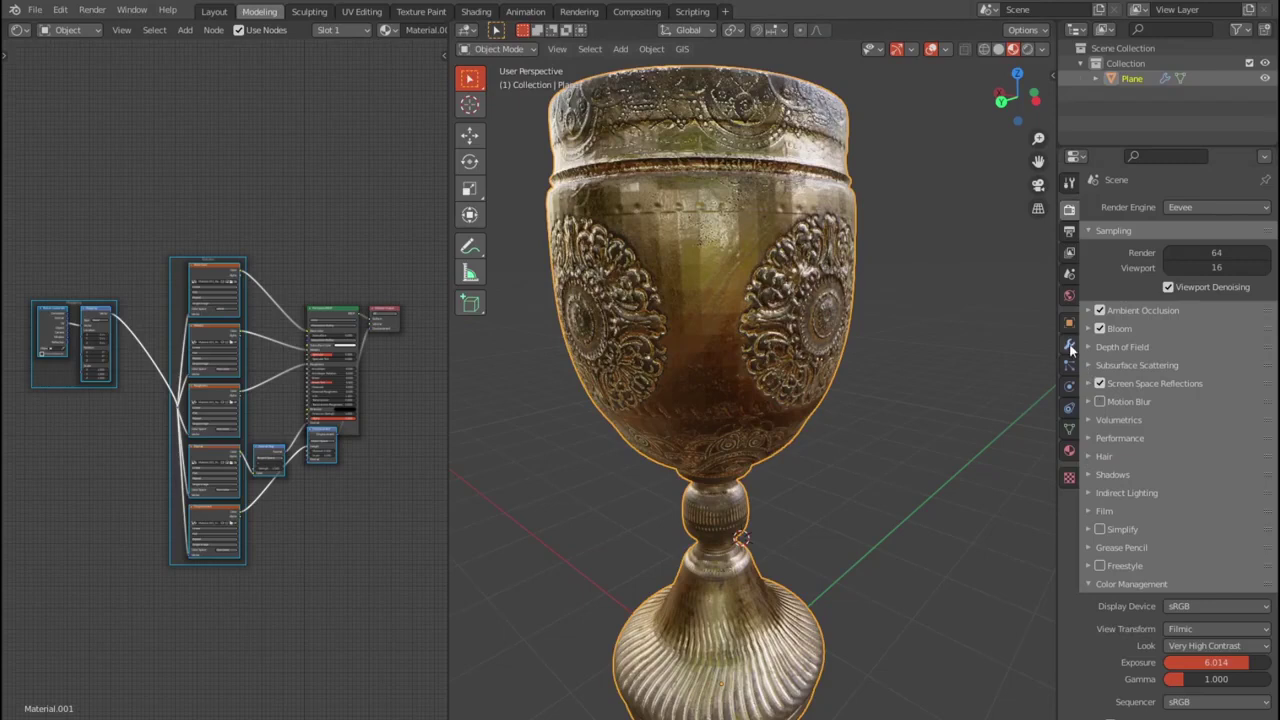
{"action": "left_click", "coordinate": [1069, 345]}
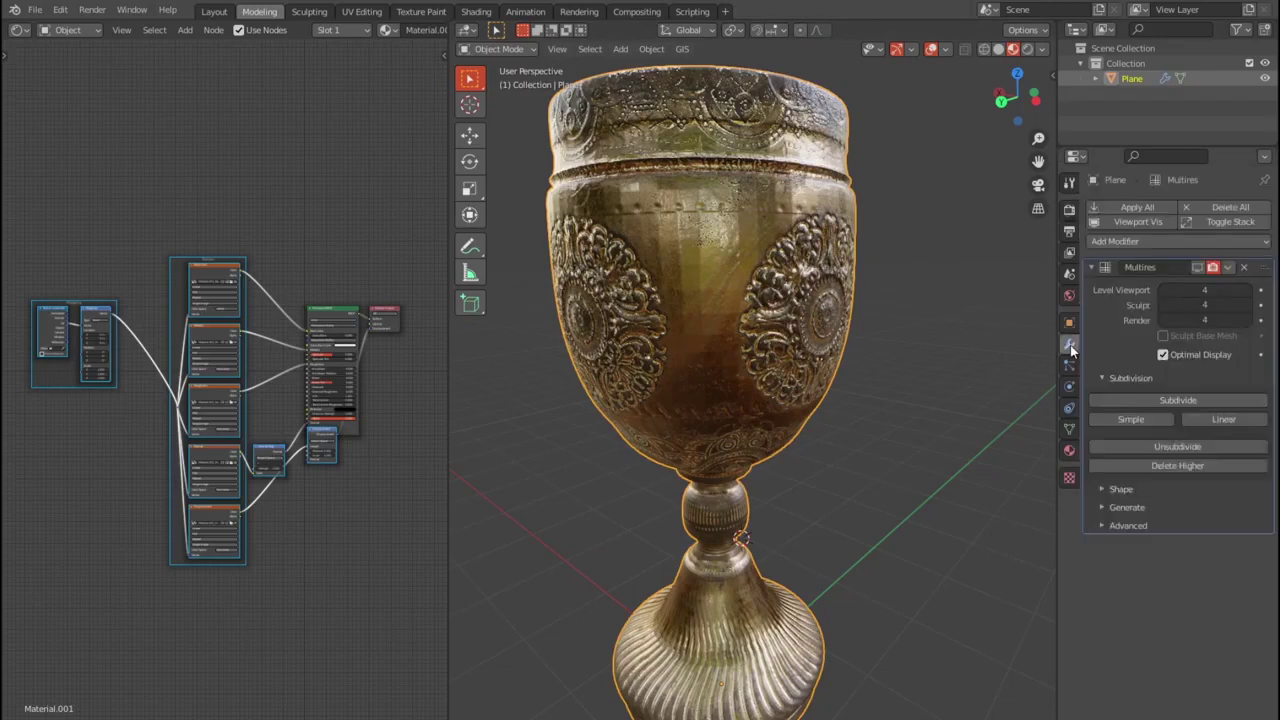
{"action": "left_click", "coordinate": [1244, 268]}
- Orbit and zoom around the textured goblet until the medallion faces left
{"action": "mouse_move", "coordinate": [960, 400]}
{"action": "middle_mouse_down"}
{"action": "mouse_move", "coordinate": [902, 428]}
{"action": "mouse_move", "coordinate": [922, 505]}
{"action": "mouse_move", "coordinate": [950, 543]}
{"action": "mouse_move", "coordinate": [945, 365]}
{"action": "mouse_move", "coordinate": [970, 405]}
{"action": "mouse_move", "coordinate": [893, 329]}
{"action": "middle_mouse_up"}
{"action": "scroll", "coordinate": [929, 352], "scroll_direction": "up", "scroll_amount": 2}
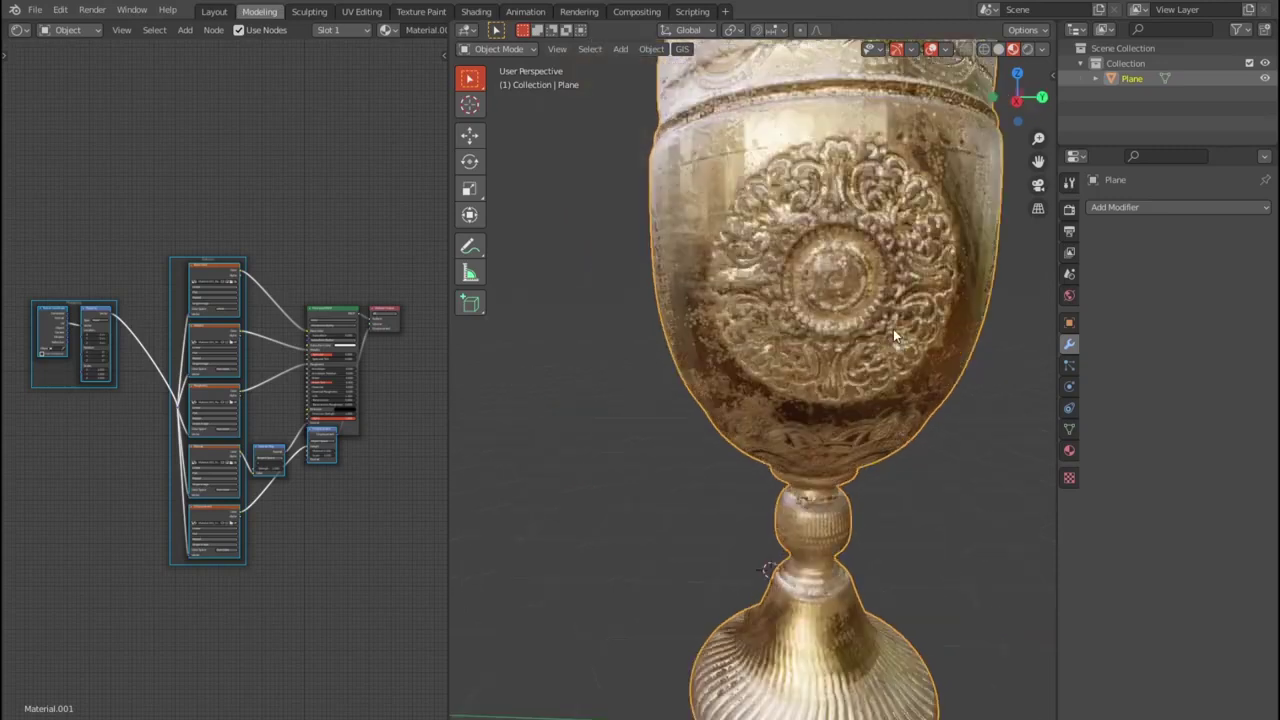
{"action": "scroll", "coordinate": [893, 329], "scroll_direction": "down", "scroll_amount": 1}
{"action": "scroll", "coordinate": [859, 325], "scroll_direction": "up", "scroll_amount": 1}
{"action": "scroll", "coordinate": [859, 325], "scroll_direction": "down", "scroll_amount": 2}
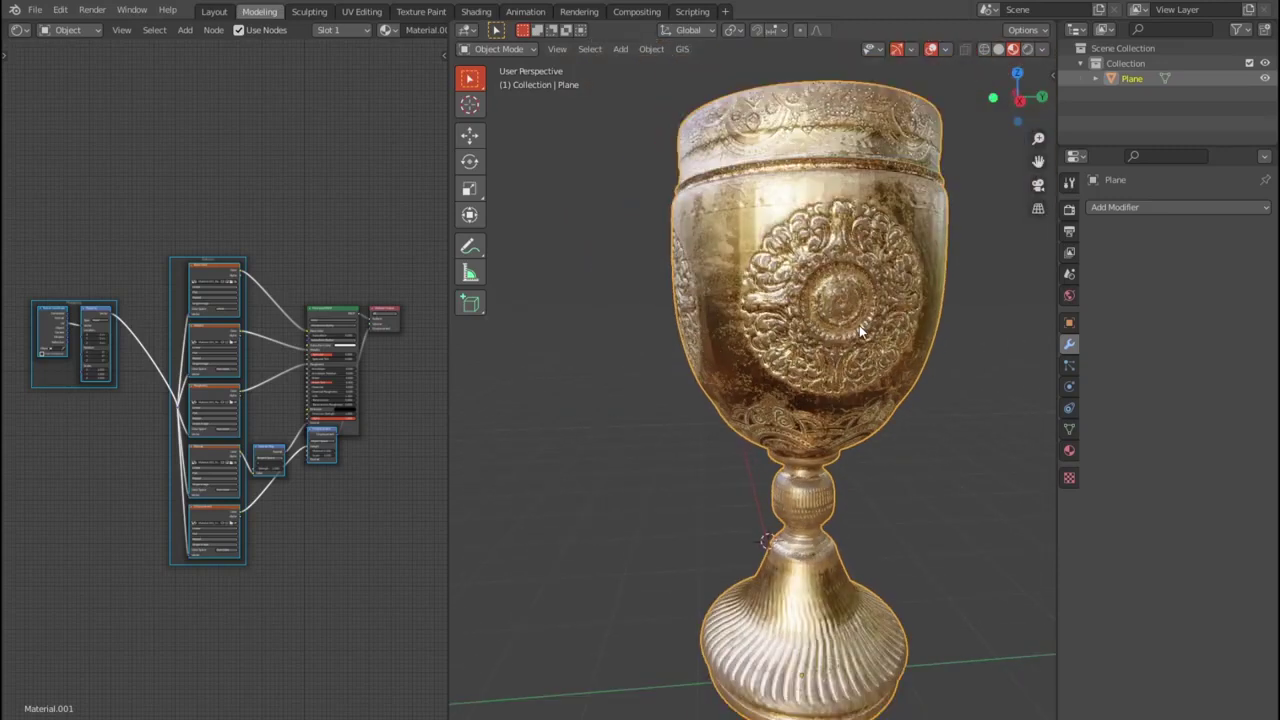
{"action": "scroll", "coordinate": [859, 325], "scroll_direction": "down", "scroll_amount": 2}
{"action": "mouse_move", "coordinate": [831, 343]}
{"action": "middle_mouse_down"}
{"action": "mouse_move", "coordinate": [880, 370]}
{"action": "mouse_move", "coordinate": [938, 366]}
{"action": "middle_mouse_up"}
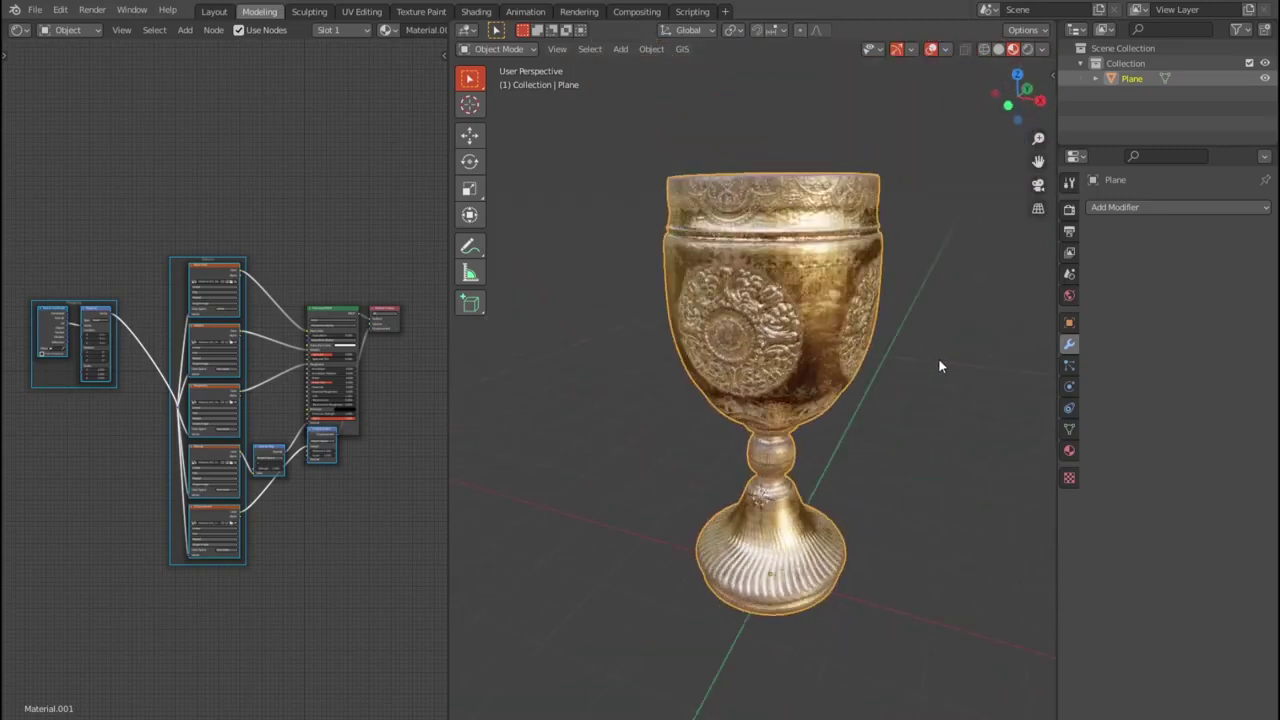
{"action": "scroll", "coordinate": [887, 370], "scroll_direction": "up", "scroll_amount": 2}
{"action": "scroll", "coordinate": [887, 370], "scroll_direction": "up", "scroll_amount": 1}
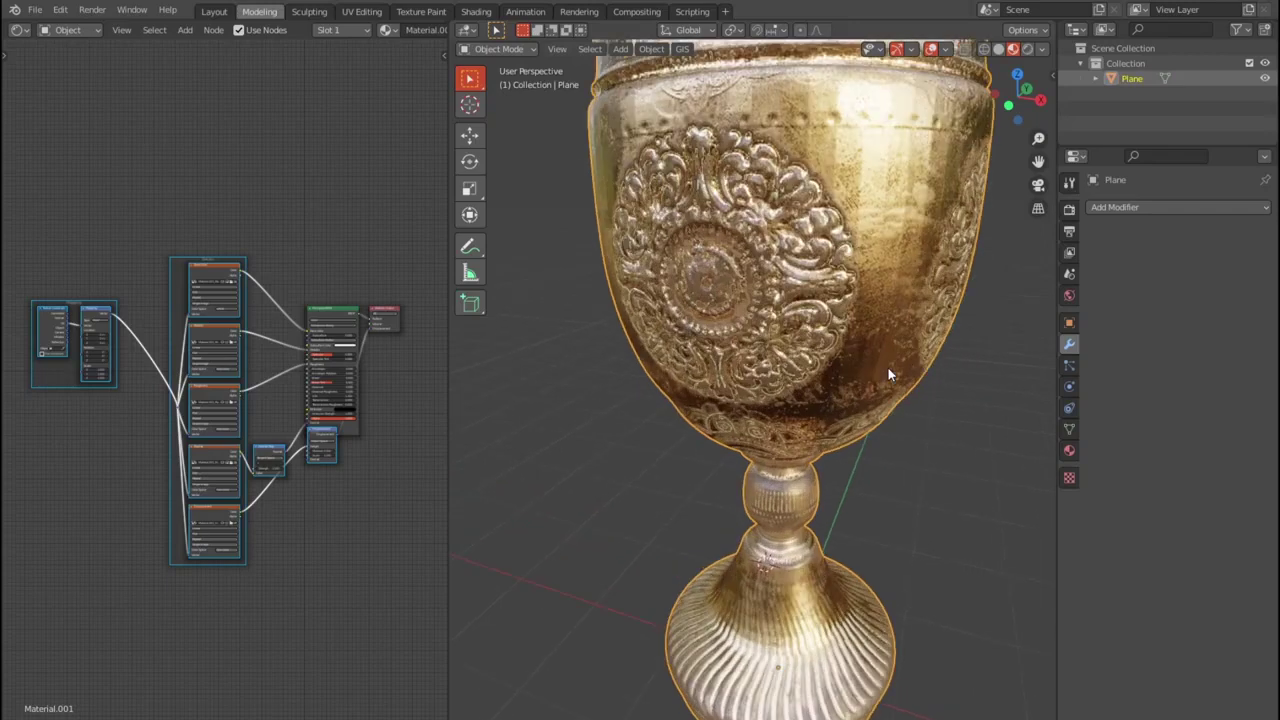
{"action": "scroll", "coordinate": [889, 374], "scroll_direction": "down", "scroll_amount": 4}
{"action": "scroll", "coordinate": [889, 374], "scroll_direction": "up", "scroll_amount": 2}
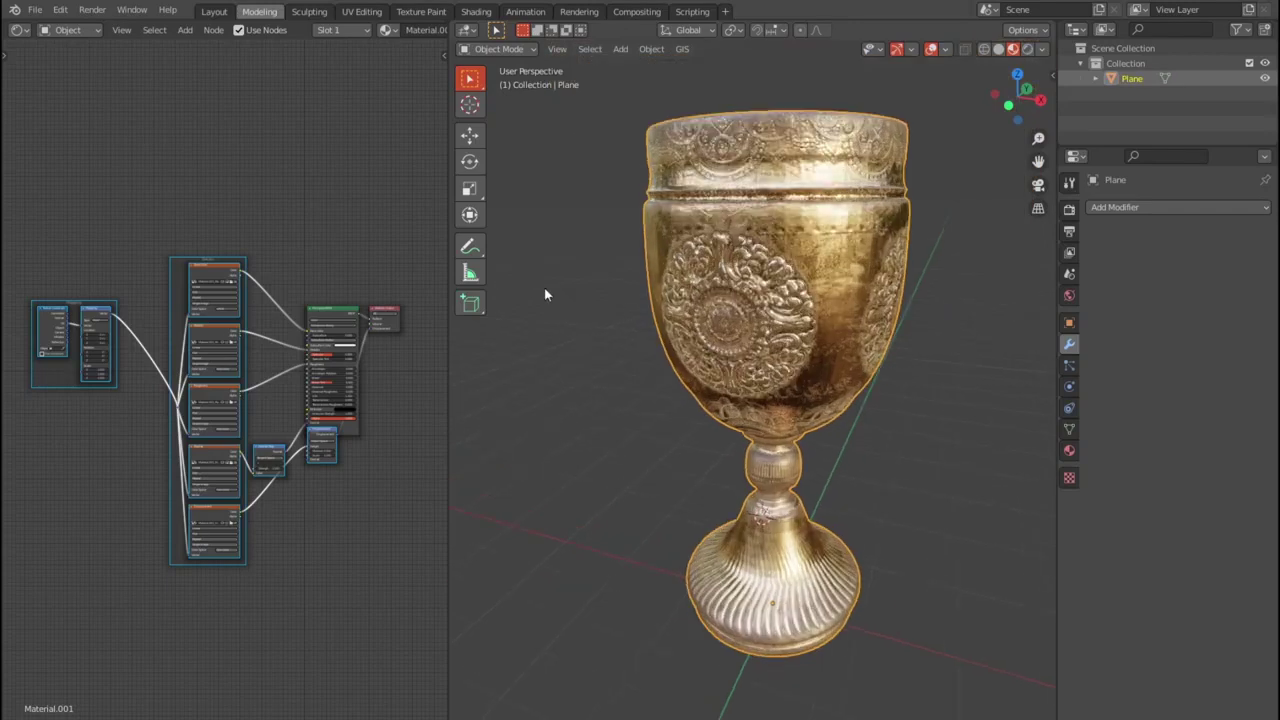
- Turn the node area into a 3D Viewport shaded with the rainbow normal matcap
{"action": "left_click", "coordinate": [23, 32]}
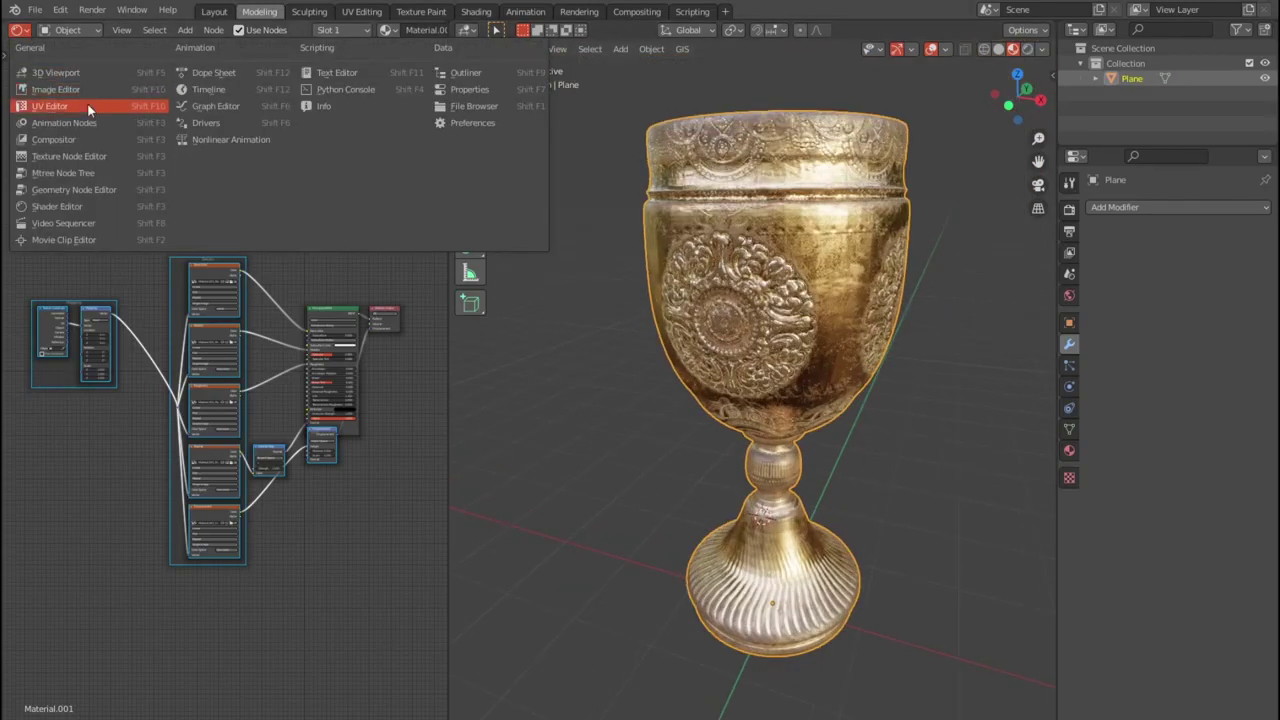
{"action": "left_click", "coordinate": [89, 75]}
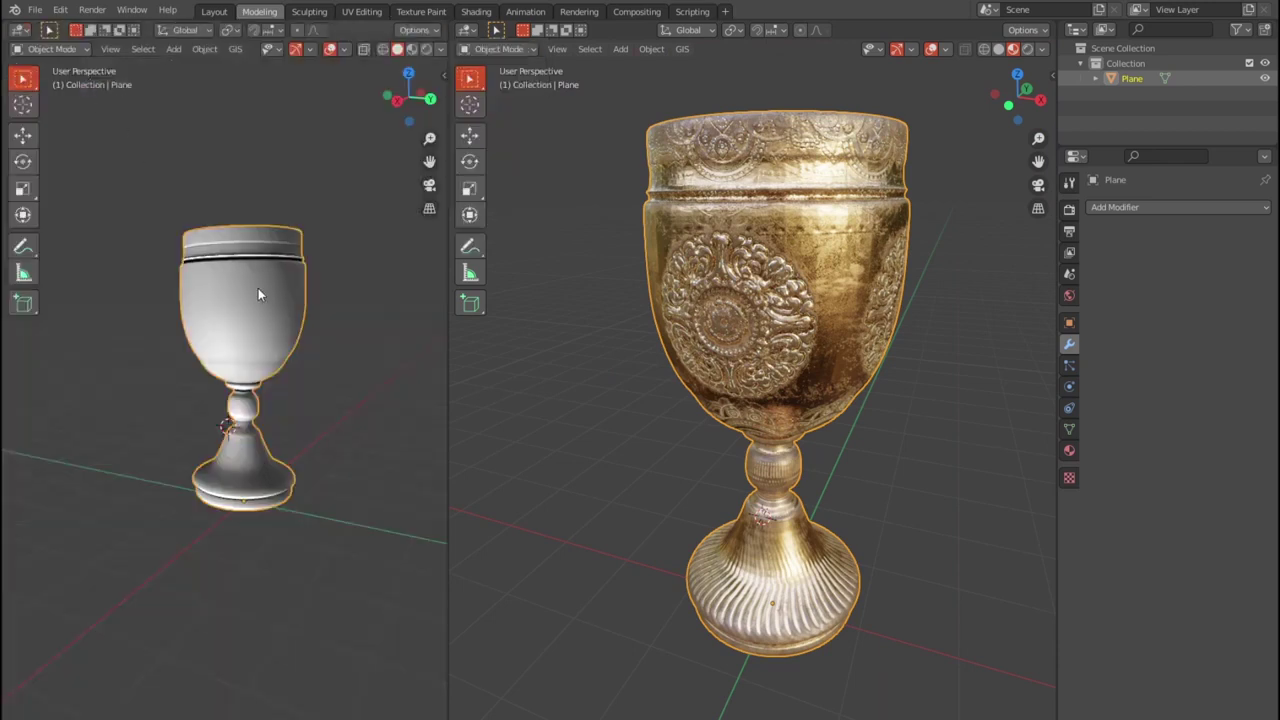
{"action": "scroll", "coordinate": [258, 297], "scroll_direction": "down", "scroll_amount": 2}
{"action": "left_click", "coordinate": [440, 50]}
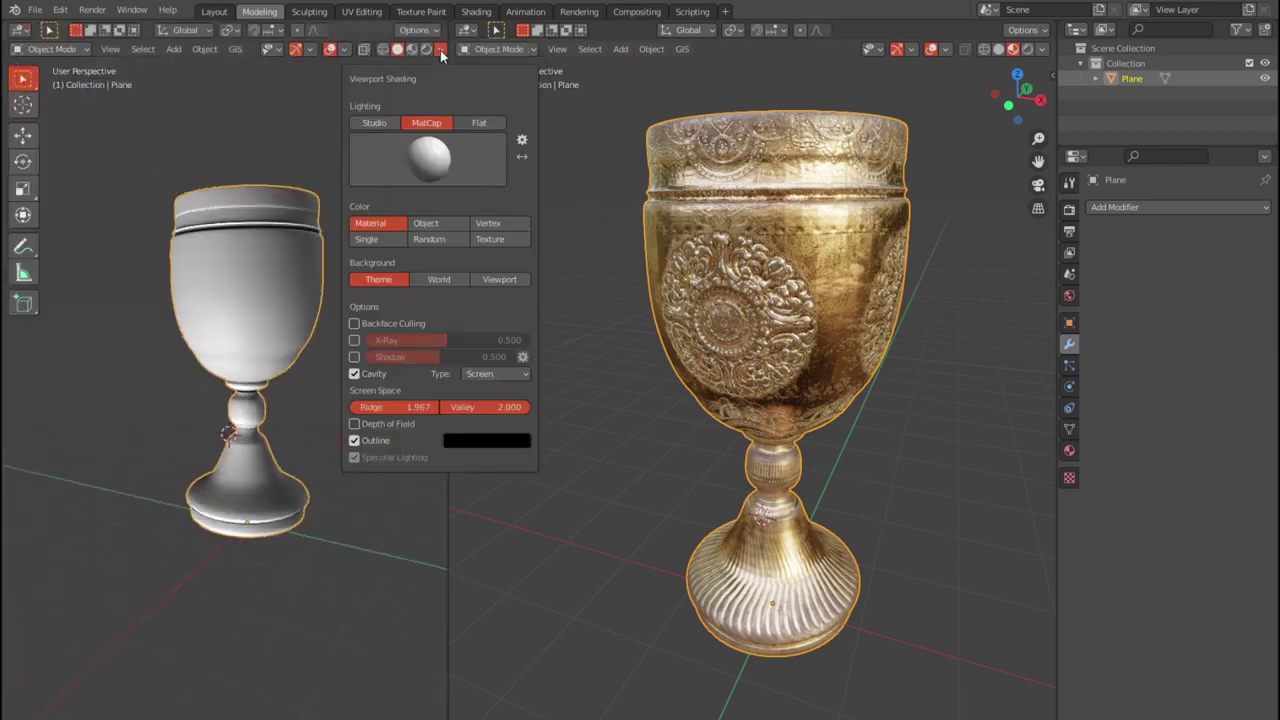
{"action": "left_click", "coordinate": [462, 161]}
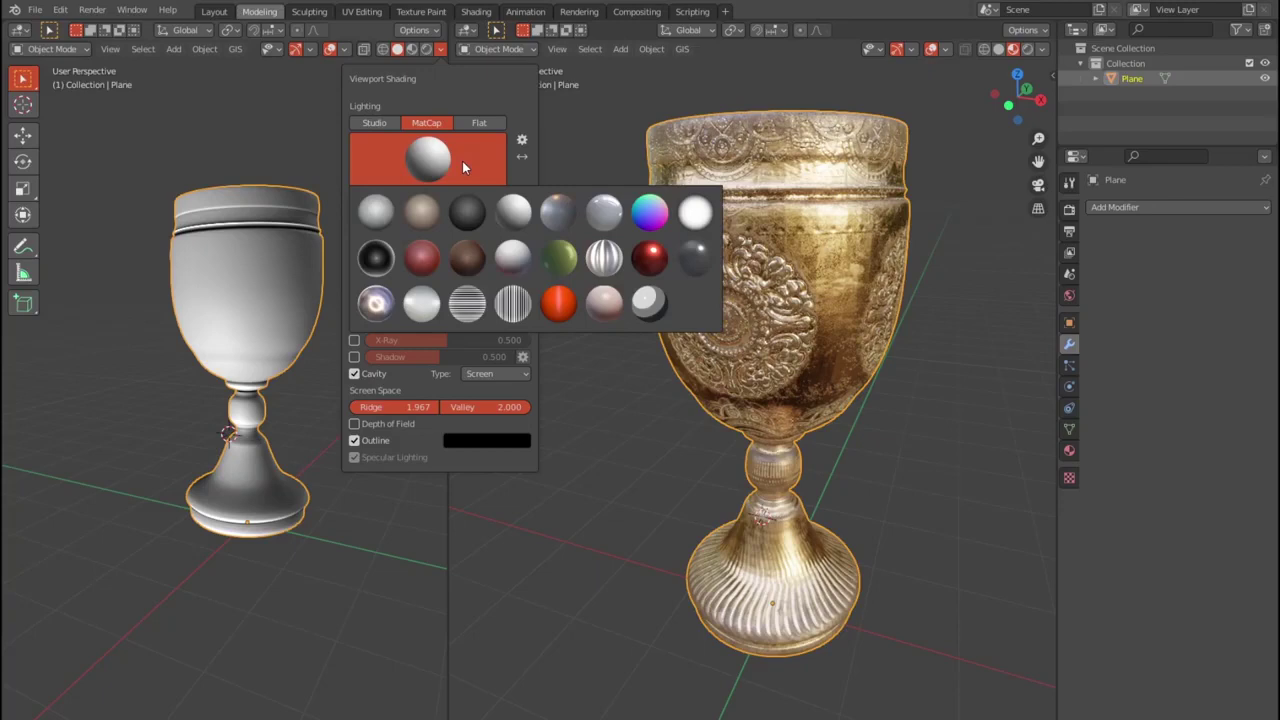
{"action": "left_click", "coordinate": [649, 212]}
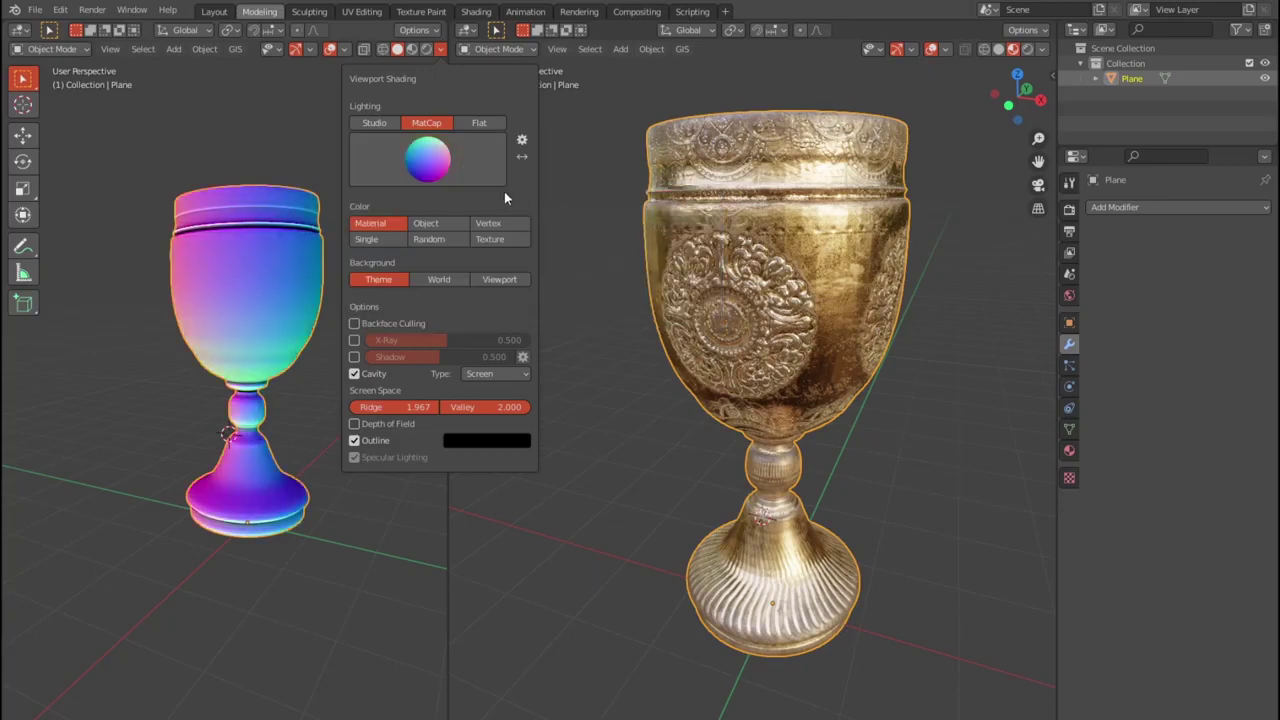
- Set the second view's object colour to Random and change its background setting
{"action": "left_click", "coordinate": [430, 239]}
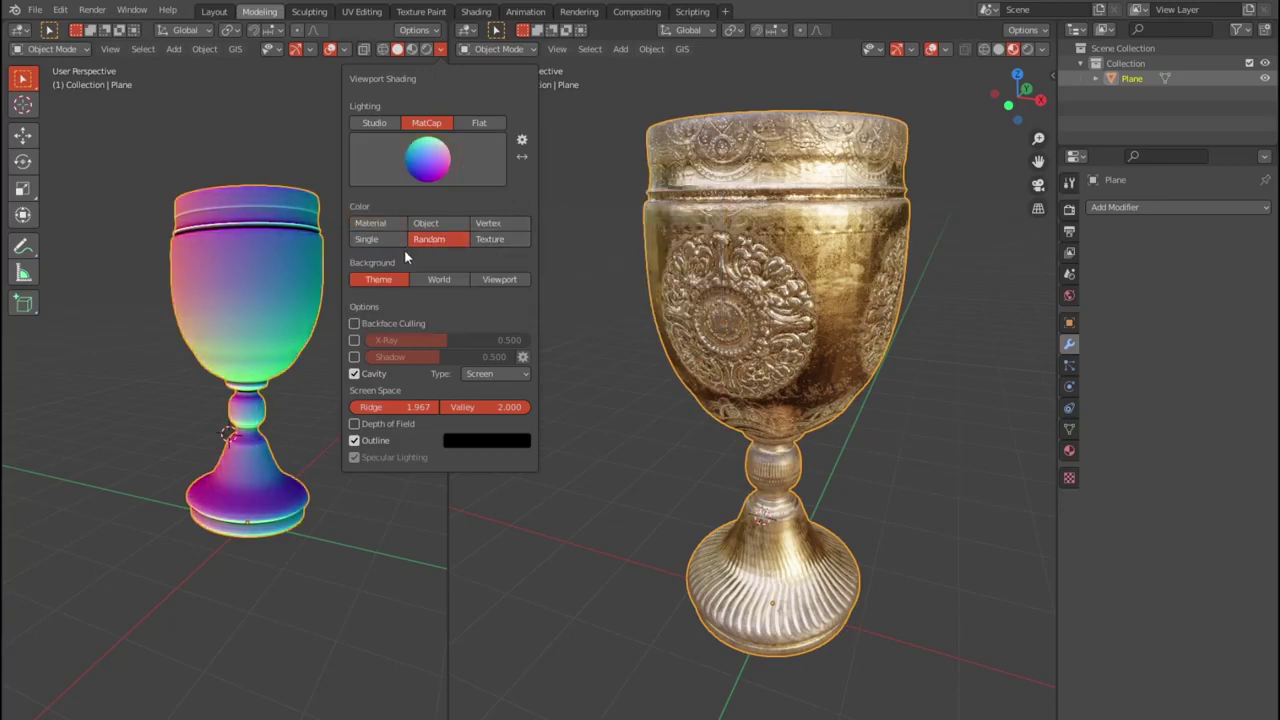
{"action": "left_click", "coordinate": [490, 240]}
{"action": "left_click", "coordinate": [454, 241]}
{"action": "left_click", "coordinate": [499, 280]}
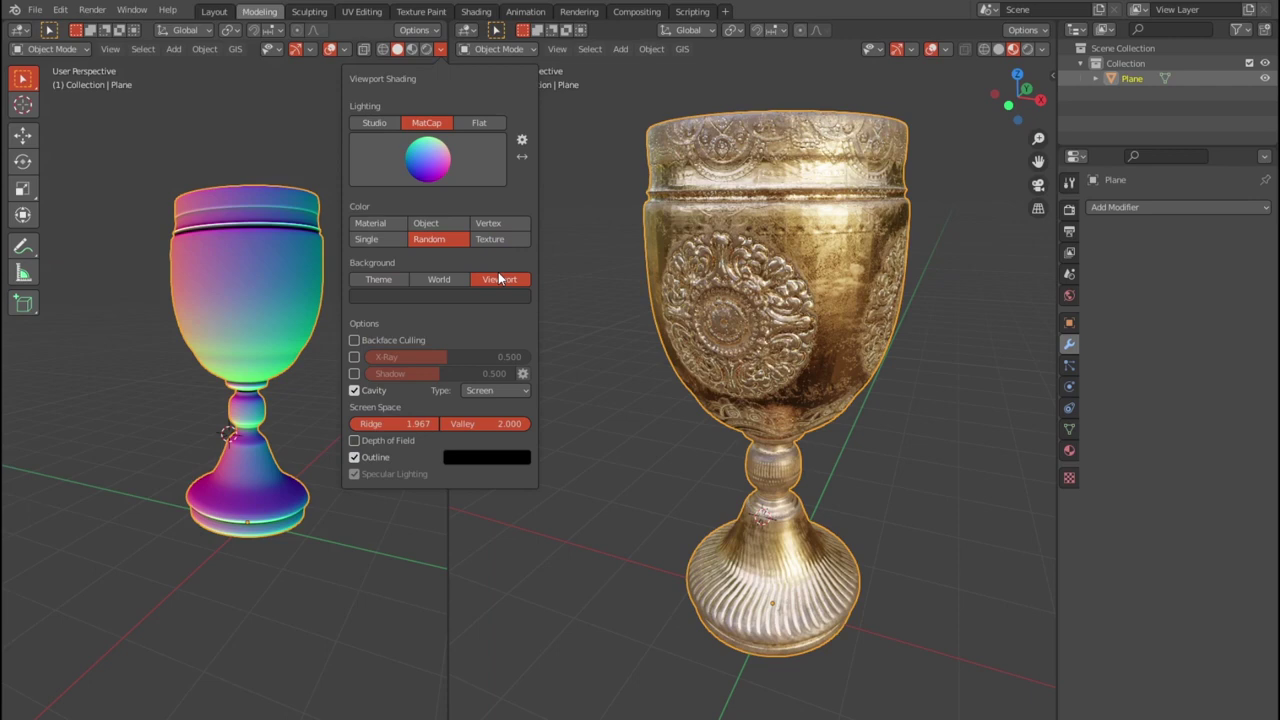
- Swap the matcap to a brown one, then to a lighter one
{"action": "left_click", "coordinate": [428, 160]}
{"action": "left_click", "coordinate": [472, 257]}
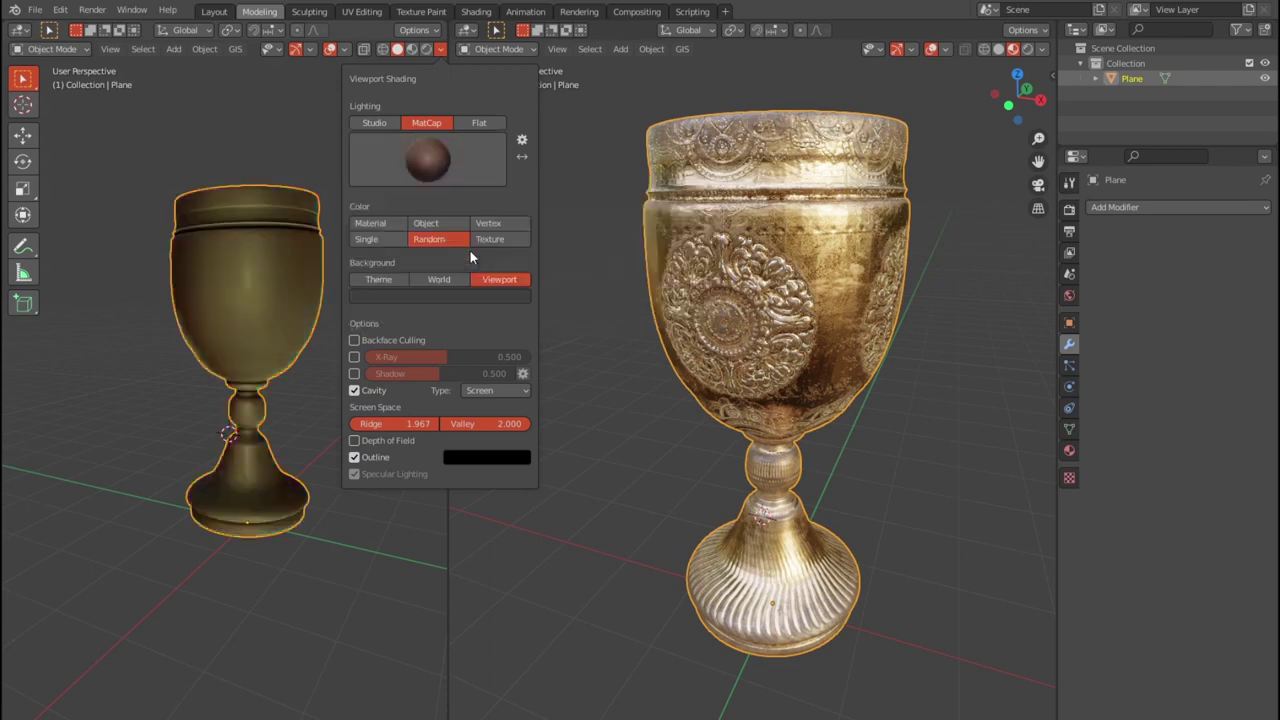
{"action": "left_click", "coordinate": [428, 163]}
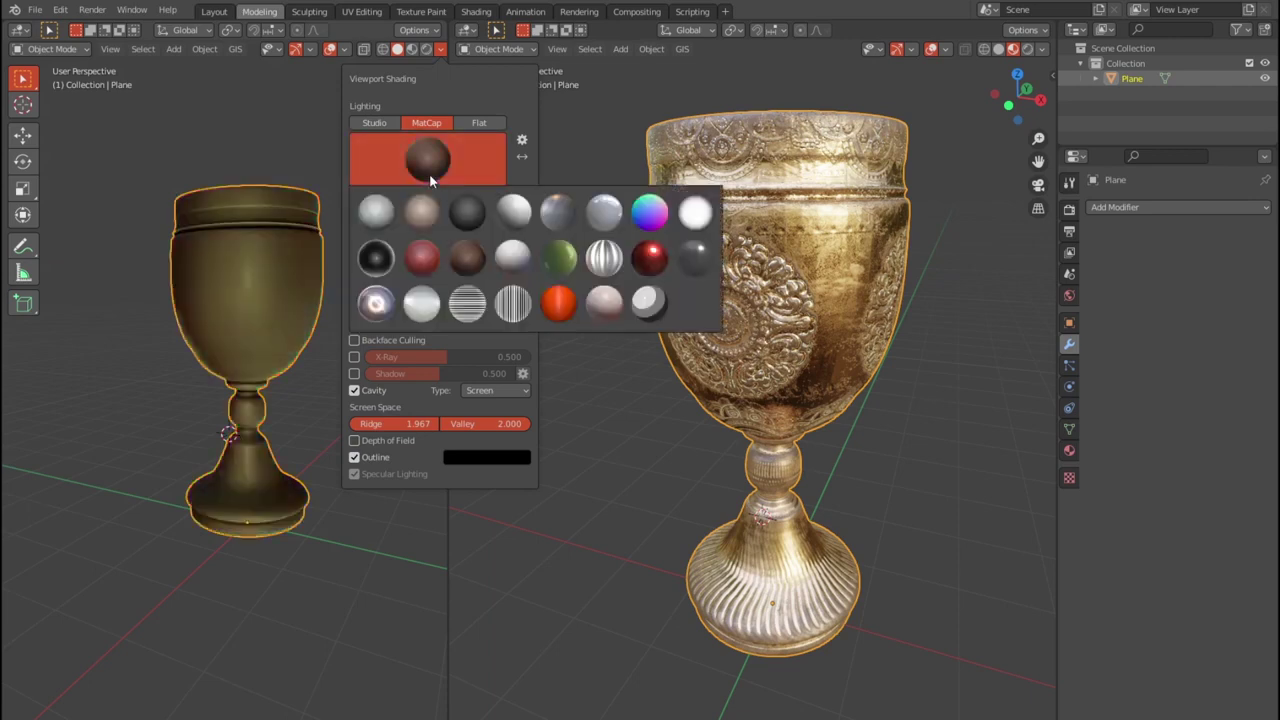
{"action": "left_click", "coordinate": [428, 210]}
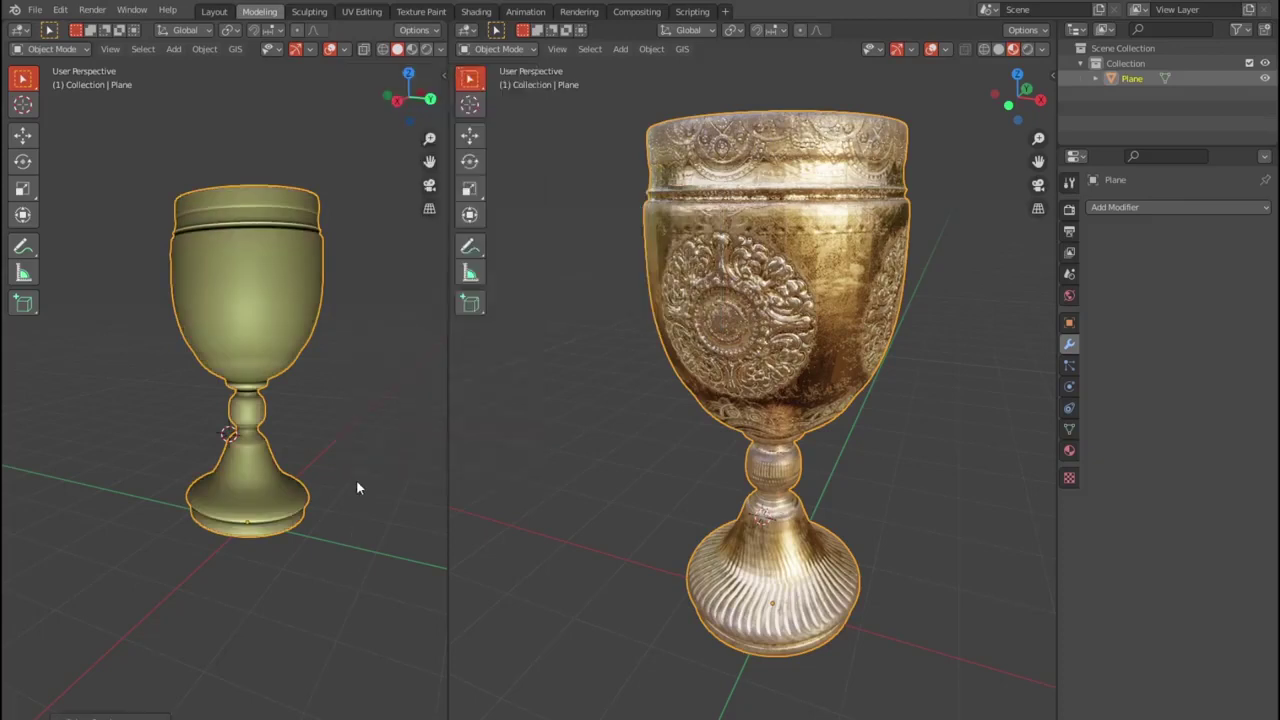
{"action": "scroll", "coordinate": [356, 422], "scroll_direction": "up", "scroll_amount": 2}
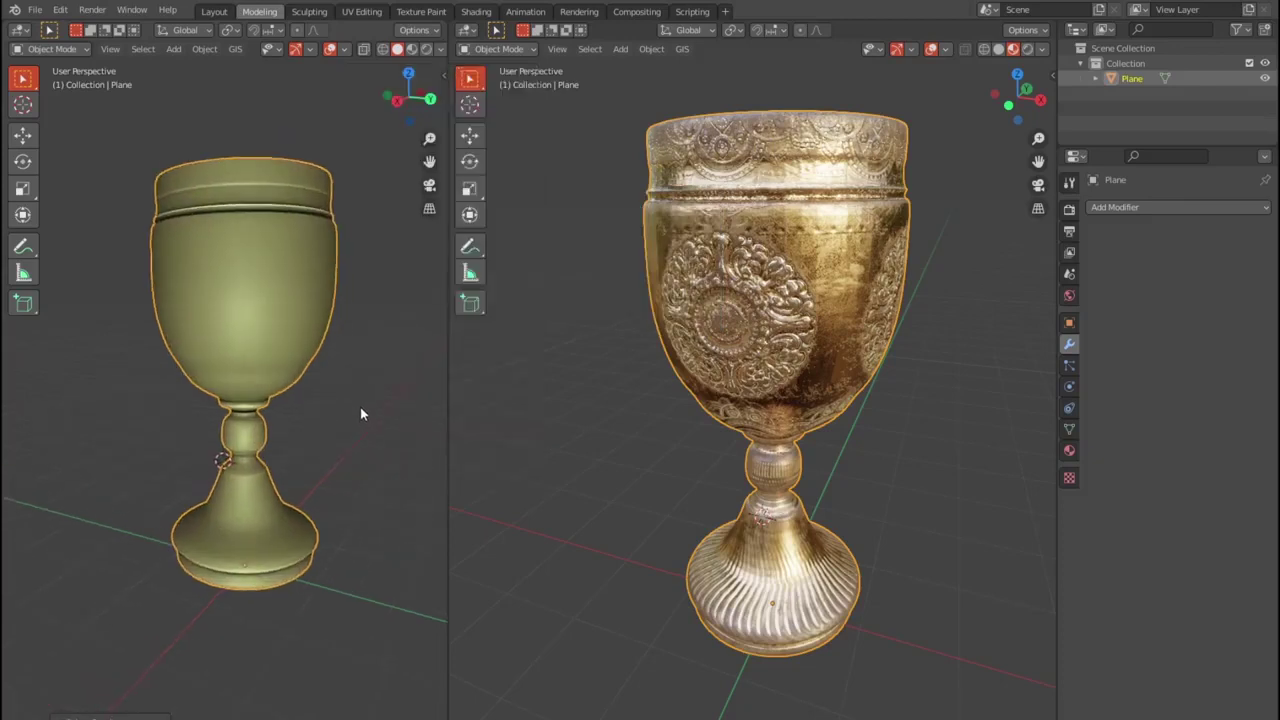
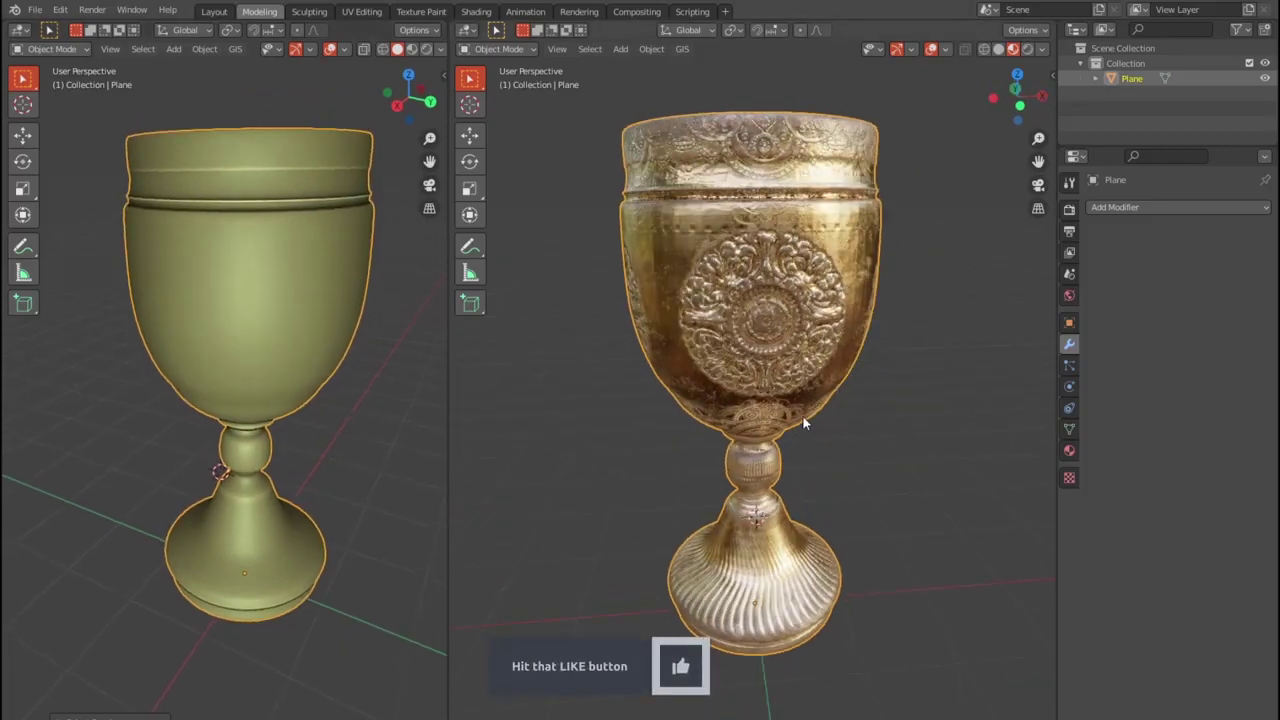
- Orbit and zoom the textured goblet to inspect its sides from low and side views
{"action": "scroll", "coordinate": [802, 415], "scroll_direction": "up", "scroll_amount": 2}
{"action": "scroll", "coordinate": [803, 367], "scroll_direction": "down", "scroll_amount": 2}
{"action": "scroll", "coordinate": [790, 366], "scroll_direction": "down", "scroll_amount": 1}
{"action": "mouse_move", "coordinate": [775, 364]}
{"action": "middle_mouse_down"}
{"action": "mouse_move", "coordinate": [846, 354]}
{"action": "mouse_move", "coordinate": [782, 400]}
{"action": "mouse_move", "coordinate": [775, 463]}
{"action": "middle_mouse_up"}
{"action": "scroll", "coordinate": [775, 463], "scroll_direction": "up", "scroll_amount": 3}
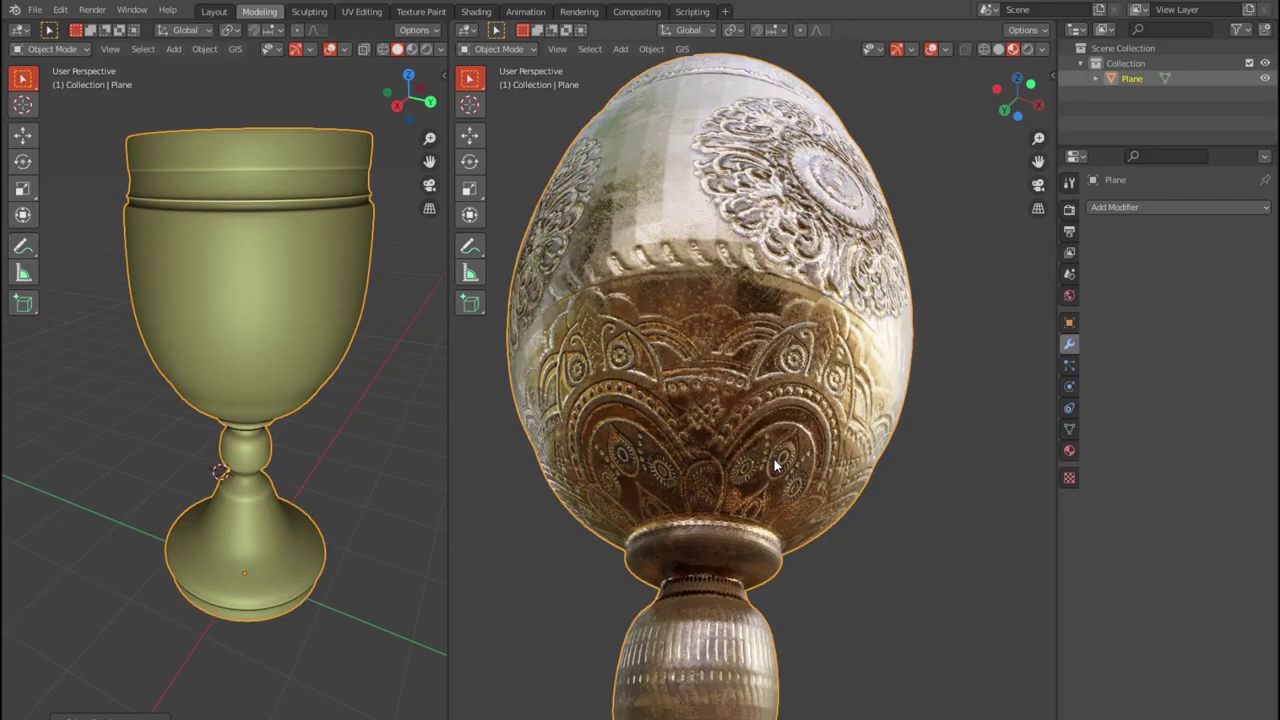
{"action": "scroll", "coordinate": [773, 457], "scroll_direction": "up", "scroll_amount": 2}
{"action": "scroll", "coordinate": [773, 457], "scroll_direction": "down", "scroll_amount": 4}
{"action": "scroll", "coordinate": [782, 382], "scroll_direction": "up", "scroll_amount": 1}
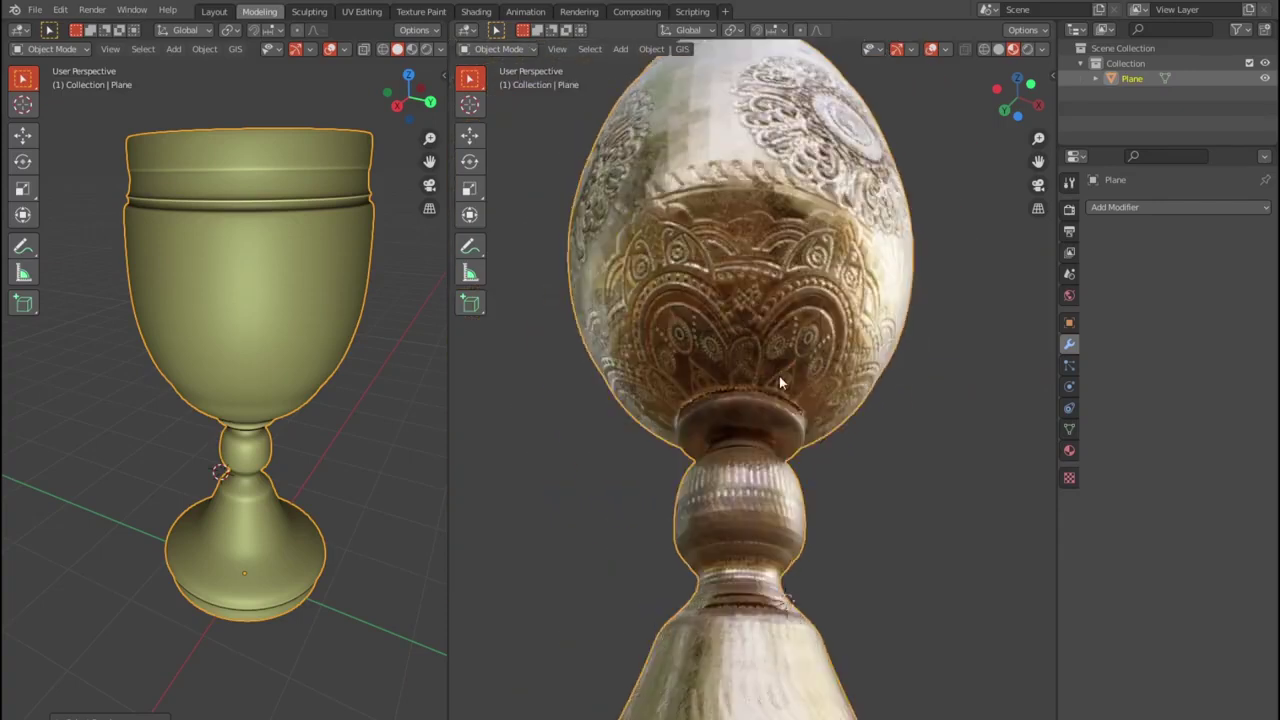
{"action": "scroll", "coordinate": [780, 370], "scroll_direction": "up", "scroll_amount": 1}
{"action": "scroll", "coordinate": [780, 366], "scroll_direction": "up", "scroll_amount": 1}
{"action": "scroll", "coordinate": [780, 366], "scroll_direction": "down", "scroll_amount": 4}
{"action": "mouse_move", "coordinate": [780, 372]}
{"action": "middle_mouse_down"}
{"action": "mouse_move", "coordinate": [777, 384]}
{"action": "mouse_move", "coordinate": [861, 414]}
{"action": "mouse_move", "coordinate": [910, 410]}
{"action": "middle_mouse_up"}
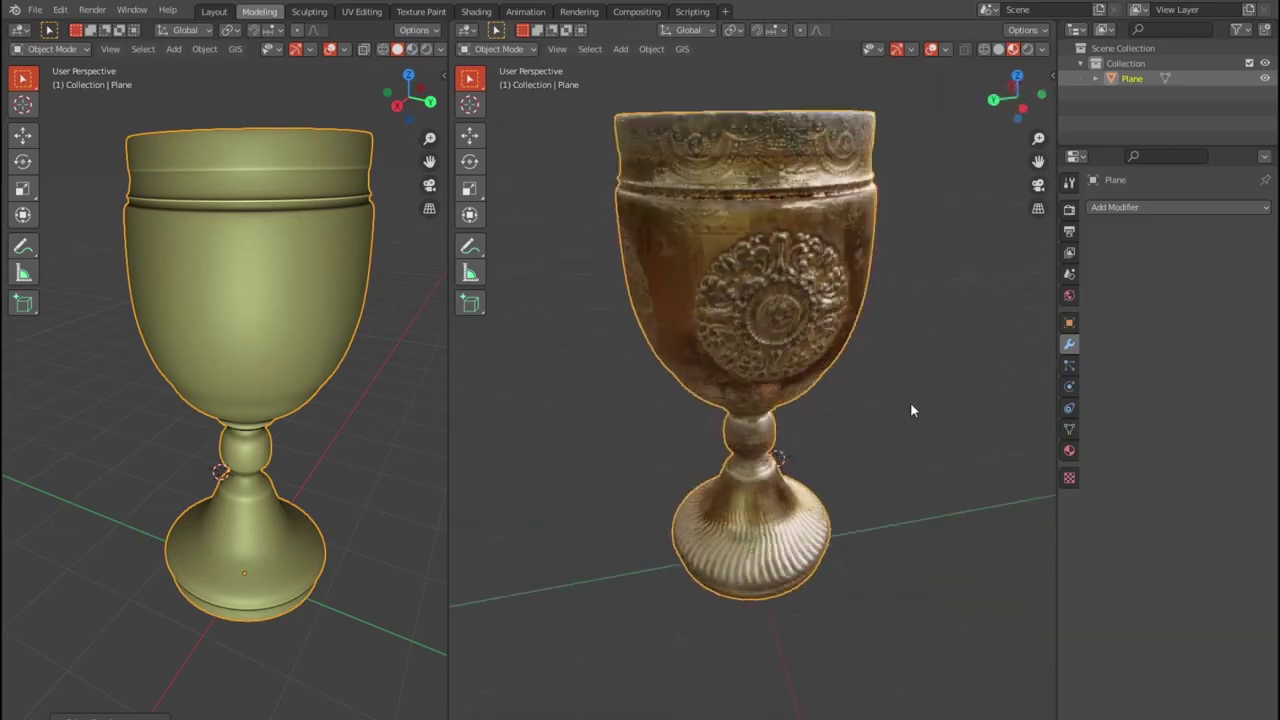
{"action": "scroll", "coordinate": [806, 321], "scroll_direction": "up", "scroll_amount": 2}
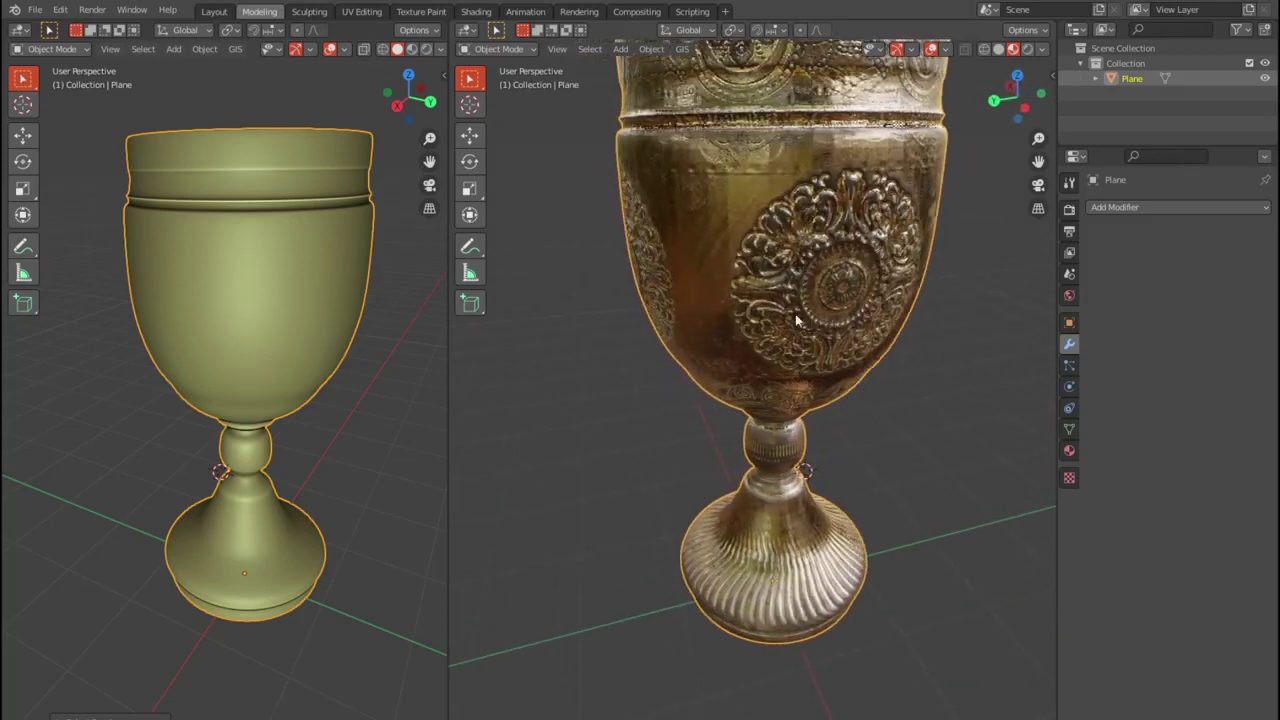
{"action": "scroll", "coordinate": [797, 320], "scroll_direction": "down", "scroll_amount": 2}
{"action": "scroll", "coordinate": [786, 300], "scroll_direction": "up", "scroll_amount": 2}
- Look down into the goblet's bowl, then tilt the plain and textured goblet views
{"action": "middle_click_drag", "start_coordinate": [786, 300], "coordinate": [783, 327]}
{"action": "scroll", "coordinate": [782, 328], "scroll_direction": "up", "scroll_amount": 1}
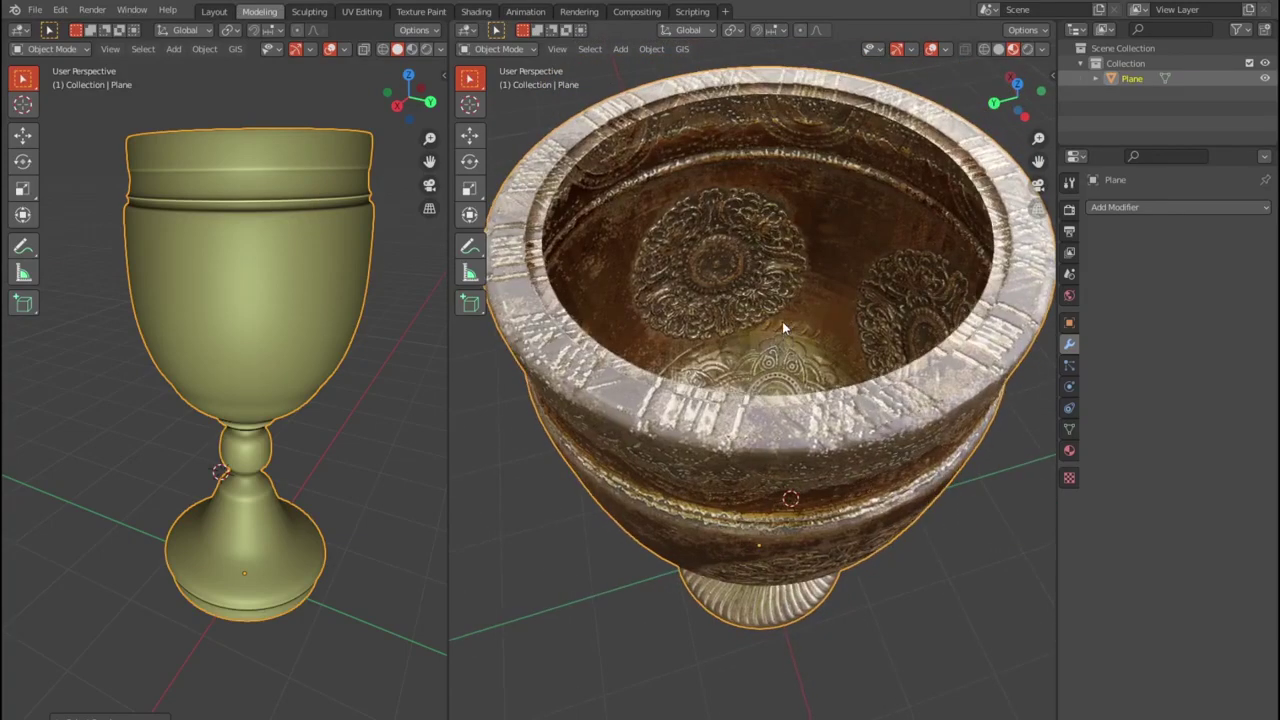
{"action": "scroll", "coordinate": [782, 310], "scroll_direction": "down", "scroll_amount": 3}
{"action": "scroll", "coordinate": [778, 394], "scroll_direction": "up", "scroll_amount": 2}
{"action": "scroll", "coordinate": [779, 393], "scroll_direction": "down", "scroll_amount": 3}
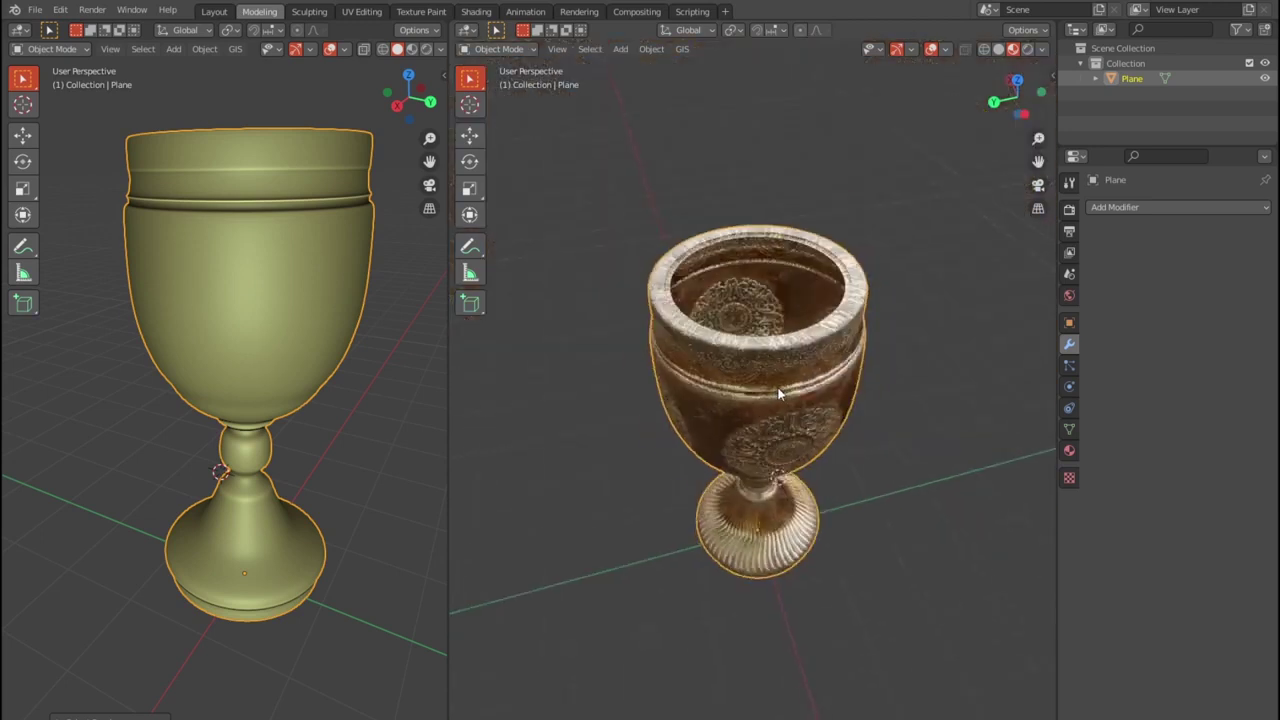
{"action": "mouse_move", "coordinate": [779, 393]}
{"action": "middle_mouse_down"}
{"action": "mouse_move", "coordinate": [772, 445]}
{"action": "mouse_move", "coordinate": [662, 311]}
{"action": "mouse_move", "coordinate": [720, 350]}
{"action": "middle_mouse_up"}
{"action": "scroll", "coordinate": [740, 360], "scroll_direction": "up", "scroll_amount": 2}
{"action": "scroll", "coordinate": [750, 370], "scroll_direction": "up", "scroll_amount": 1}
{"action": "scroll", "coordinate": [759, 374], "scroll_direction": "down", "scroll_amount": 1}
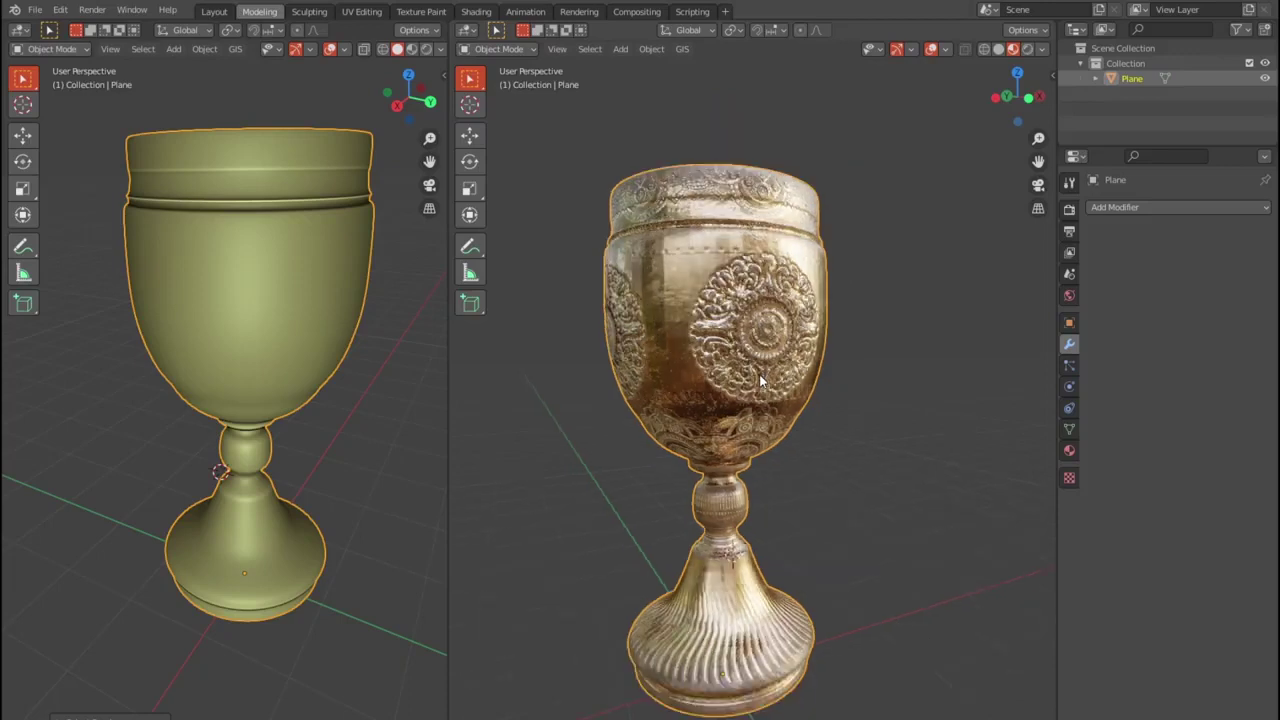
{"action": "scroll", "coordinate": [780, 400], "scroll_direction": "up", "scroll_amount": 1}
{"action": "scroll", "coordinate": [809, 395], "scroll_direction": "up", "scroll_amount": 2}
{"action": "scroll", "coordinate": [809, 395], "scroll_direction": "up", "scroll_amount": 1}
{"action": "scroll", "coordinate": [809, 395], "scroll_direction": "up", "scroll_amount": 2}
{"action": "scroll", "coordinate": [809, 398], "scroll_direction": "down", "scroll_amount": 1}
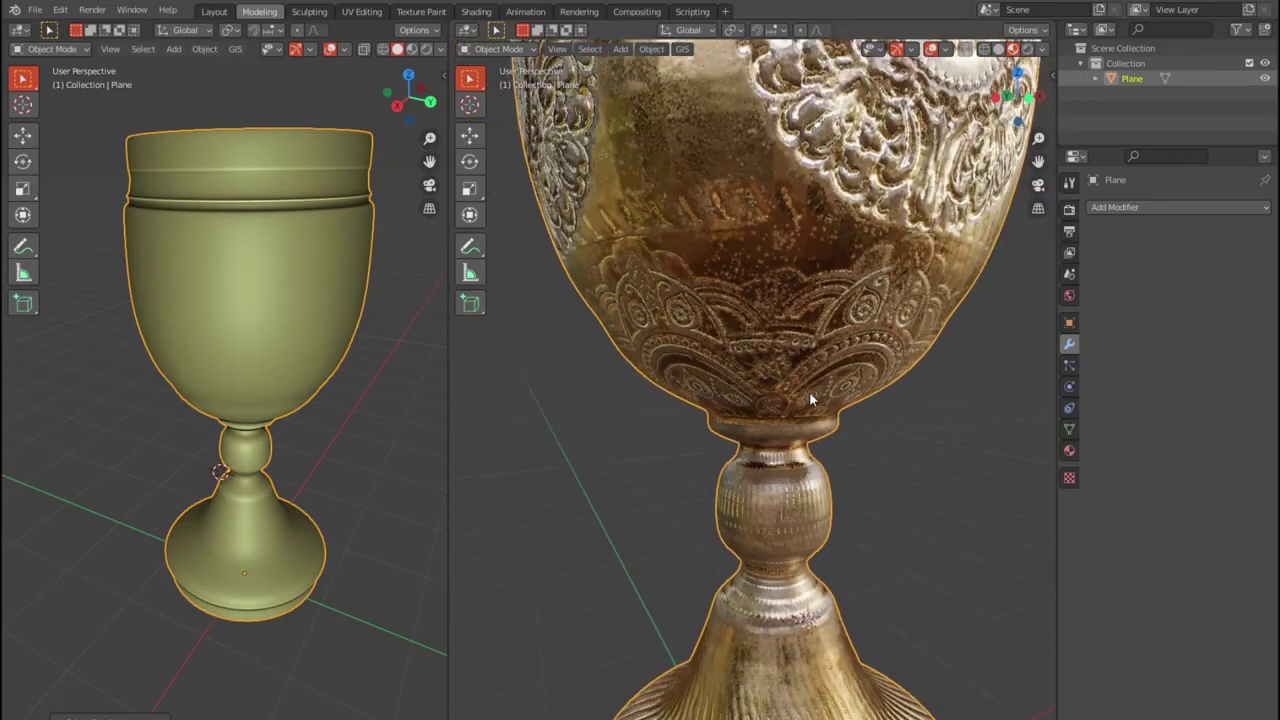
{"action": "scroll", "coordinate": [809, 398], "scroll_direction": "down", "scroll_amount": 1}
{"action": "scroll", "coordinate": [809, 398], "scroll_direction": "down", "scroll_amount": 1}
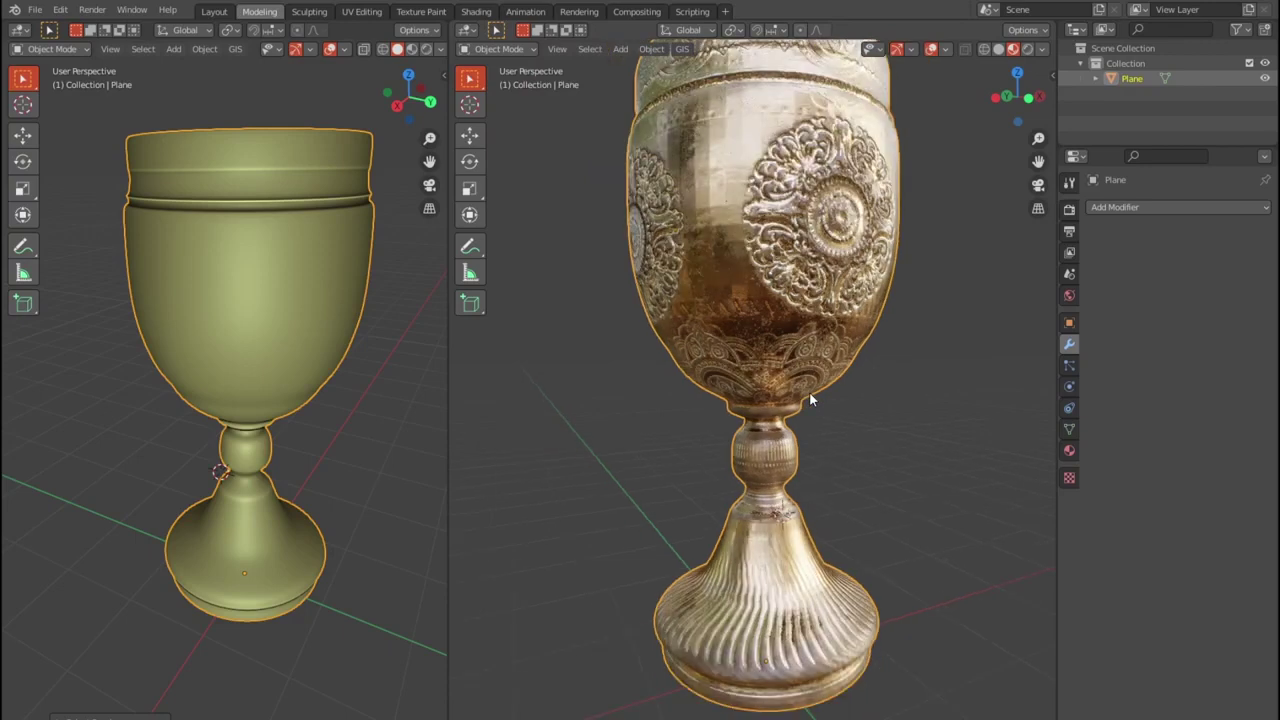
{"action": "scroll", "coordinate": [809, 391], "scroll_direction": "down", "scroll_amount": 3}
{"action": "mouse_move", "coordinate": [340, 430]}
{"action": "middle_mouse_down"}
{"action": "mouse_move", "coordinate": [314, 432]}
{"action": "mouse_move", "coordinate": [316, 403]}
{"action": "middle_mouse_up"}
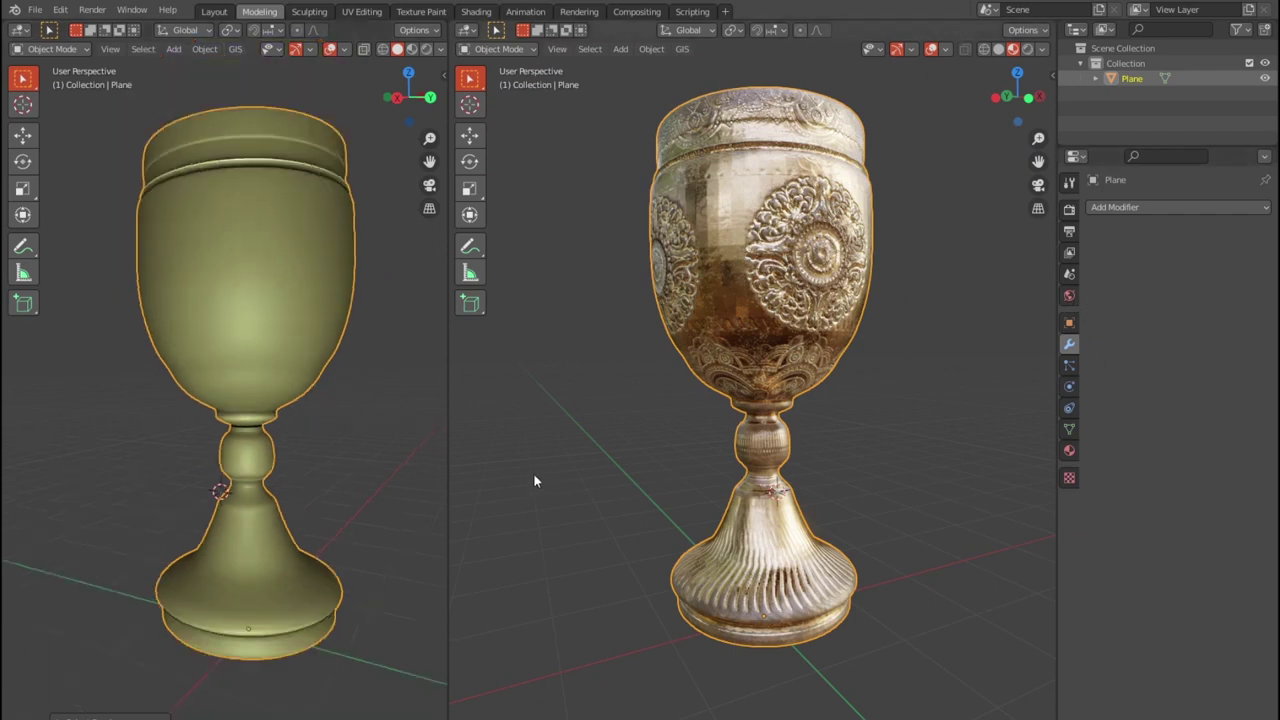
{"action": "mouse_move", "coordinate": [537, 467]}
{"action": "middle_mouse_down"}
{"action": "mouse_move", "coordinate": [945, 458]}
{"action": "mouse_move", "coordinate": [747, 345]}
{"action": "mouse_move", "coordinate": [839, 380]}
{"action": "mouse_move", "coordinate": [739, 337]}
{"action": "mouse_move", "coordinate": [822, 347]}
{"action": "mouse_move", "coordinate": [946, 314]}
{"action": "middle_mouse_up"}
- Enter Edit Mode and orbit the goblet to inspect its full mesh wireframe from above
{"action": "key", "text": "Tab"}
{"action": "scroll", "coordinate": [900, 318], "scroll_direction": "up", "scroll_amount": 2}
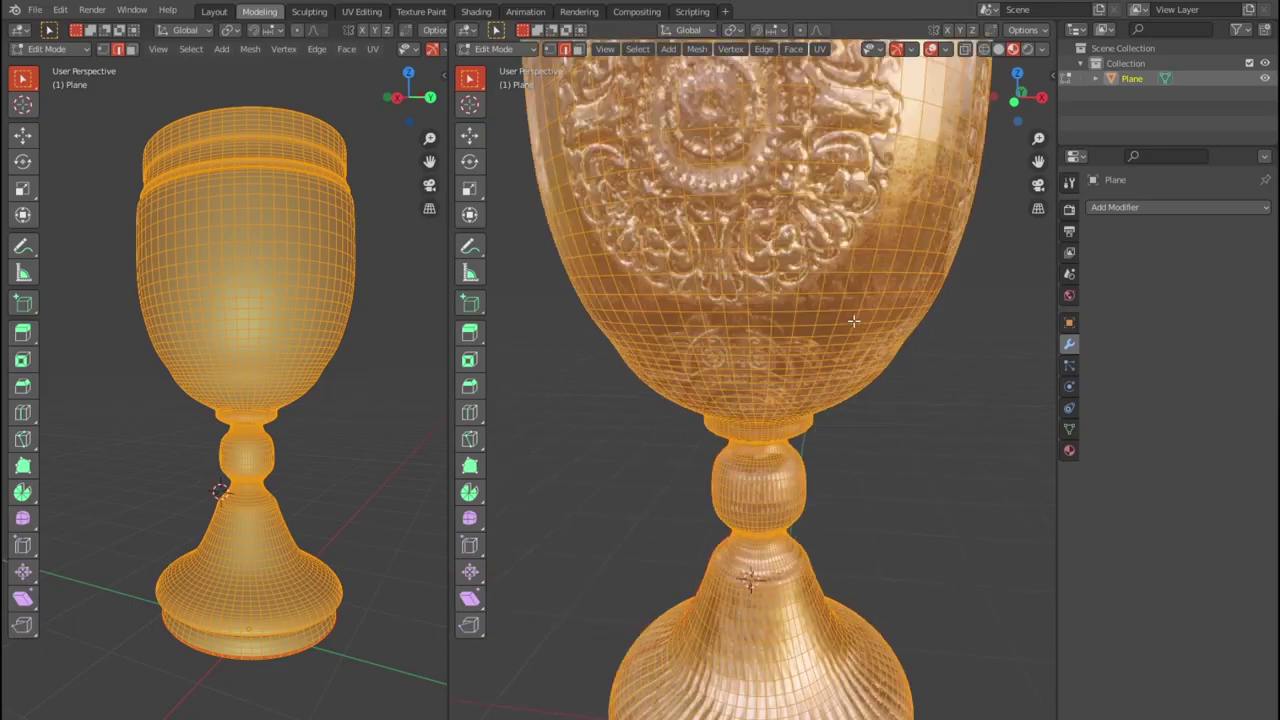
{"action": "scroll", "coordinate": [853, 321], "scroll_direction": "up", "scroll_amount": 2}
{"action": "mouse_move", "coordinate": [846, 321]}
{"action": "middle_mouse_down"}
{"action": "mouse_move", "coordinate": [826, 350]}
{"action": "mouse_move", "coordinate": [852, 300]}
{"action": "middle_mouse_up"}
{"action": "scroll", "coordinate": [826, 350], "scroll_direction": "down", "scroll_amount": 4}
{"action": "scroll", "coordinate": [835, 336], "scroll_direction": "up", "scroll_amount": 1}
{"action": "scroll", "coordinate": [835, 336], "scroll_direction": "up", "scroll_amount": 2}
{"action": "scroll", "coordinate": [855, 296], "scroll_direction": "down", "scroll_amount": 4}
{"action": "mouse_move", "coordinate": [870, 369]}
{"action": "middle_mouse_down"}
{"action": "mouse_move", "coordinate": [815, 385]}
{"action": "mouse_move", "coordinate": [830, 427]}
{"action": "middle_mouse_up"}
{"action": "scroll", "coordinate": [812, 388], "scroll_direction": "up", "scroll_amount": 3}
- Return to Object Mode and orbit the goblet so its embossed medallion swings right
{"action": "key", "text": "Tab"}
{"action": "scroll", "coordinate": [812, 388], "scroll_direction": "up", "scroll_amount": 1}
{"action": "scroll", "coordinate": [813, 390], "scroll_direction": "down", "scroll_amount": 4}
{"action": "scroll", "coordinate": [830, 427], "scroll_direction": "up", "scroll_amount": 4}
{"action": "mouse_move", "coordinate": [759, 395]}
{"action": "middle_mouse_down"}
{"action": "mouse_move", "coordinate": [846, 372]}
{"action": "mouse_move", "coordinate": [820, 362]}
{"action": "mouse_move", "coordinate": [866, 305]}
{"action": "mouse_move", "coordinate": [986, 289]}
{"action": "middle_mouse_up"}
{"action": "scroll", "coordinate": [846, 372], "scroll_direction": "down", "scroll_amount": 2}
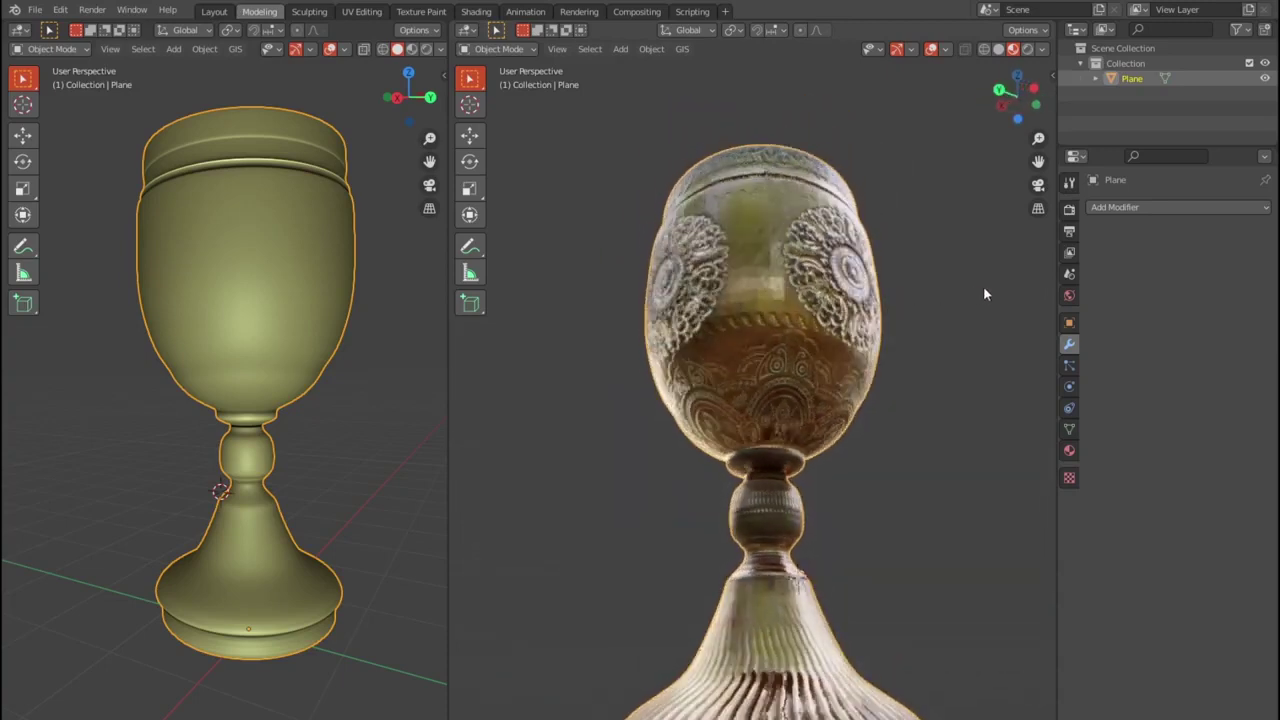
- Orbit and zoom around the textured goblet's cup to review the worn brass finish
{"action": "mouse_move", "coordinate": [849, 334]}
{"action": "middle_mouse_down"}
{"action": "mouse_move", "coordinate": [884, 323]}
{"action": "mouse_move", "coordinate": [863, 366]}
{"action": "mouse_move", "coordinate": [940, 363]}
{"action": "mouse_move", "coordinate": [848, 377]}
{"action": "mouse_move", "coordinate": [885, 369]}
{"action": "mouse_move", "coordinate": [903, 459]}
{"action": "middle_mouse_up"}
{"action": "scroll", "coordinate": [867, 366], "scroll_direction": "up", "scroll_amount": 2}
{"action": "scroll", "coordinate": [865, 366], "scroll_direction": "up", "scroll_amount": 2}
{"action": "scroll", "coordinate": [881, 356], "scroll_direction": "down", "scroll_amount": 2}
{"action": "scroll", "coordinate": [908, 494], "scroll_direction": "down", "scroll_amount": 2}
{"action": "scroll", "coordinate": [827, 326], "scroll_direction": "up", "scroll_amount": 3}
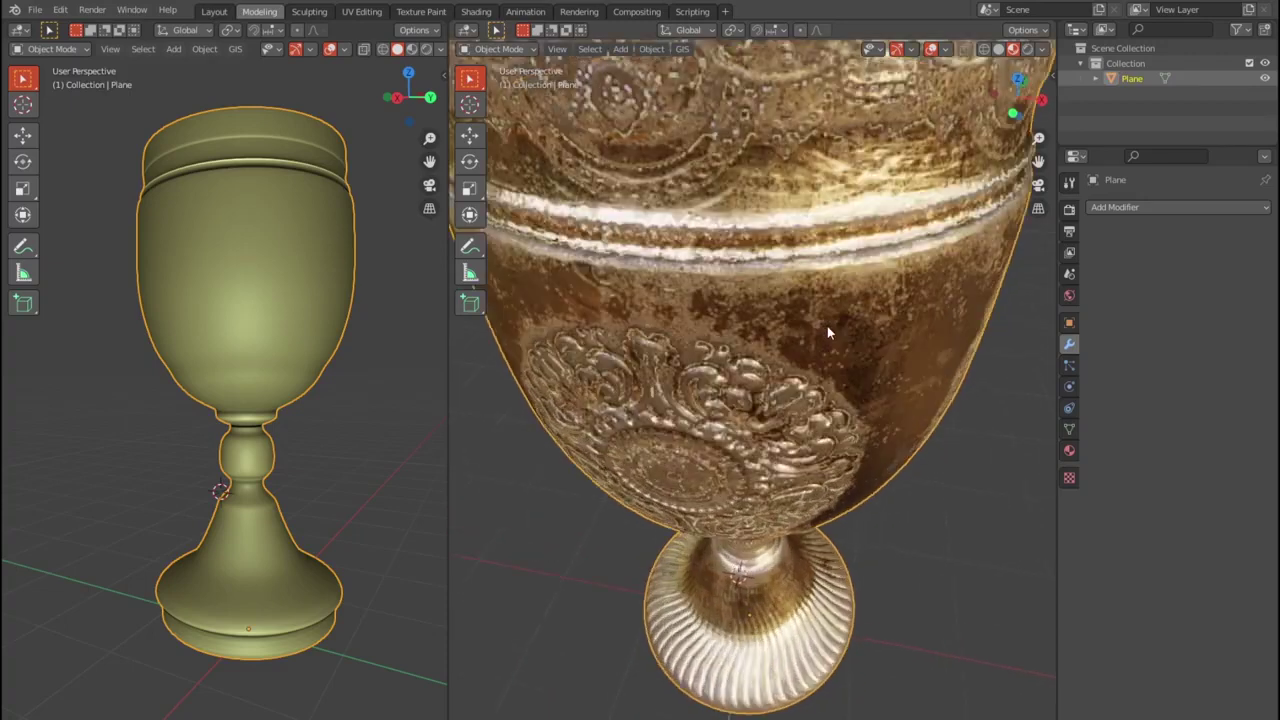
{"action": "scroll", "coordinate": [818, 236], "scroll_direction": "up", "scroll_amount": 3}
{"action": "scroll", "coordinate": [861, 385], "scroll_direction": "down", "scroll_amount": 3}
{"action": "scroll", "coordinate": [861, 383], "scroll_direction": "down", "scroll_amount": 3}
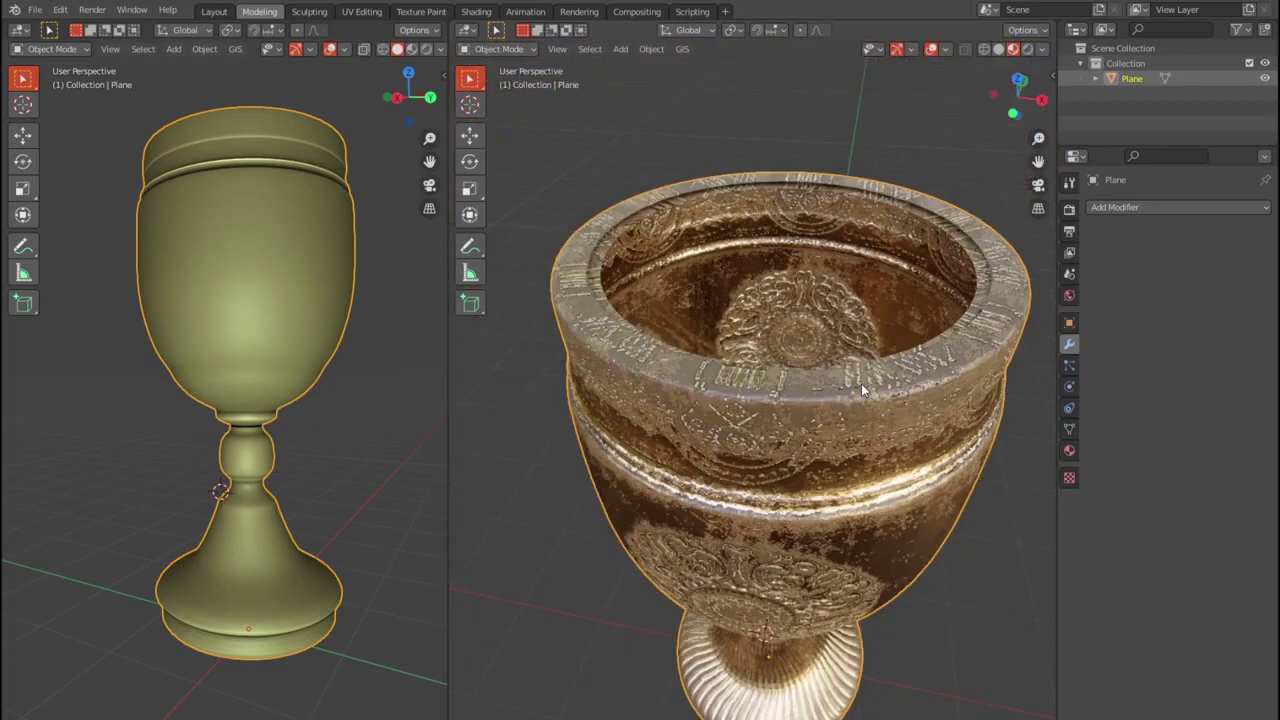
{"action": "mouse_move", "coordinate": [872, 396]}
{"action": "middle_mouse_down"}
{"action": "mouse_move", "coordinate": [900, 360]}
{"action": "mouse_move", "coordinate": [839, 337]}
{"action": "middle_mouse_up"}
{"action": "scroll", "coordinate": [839, 337], "scroll_direction": "down", "scroll_amount": 4}
{"action": "scroll", "coordinate": [845, 390], "scroll_direction": "up", "scroll_amount": 1}
{"action": "scroll", "coordinate": [845, 390], "scroll_direction": "up", "scroll_amount": 1}
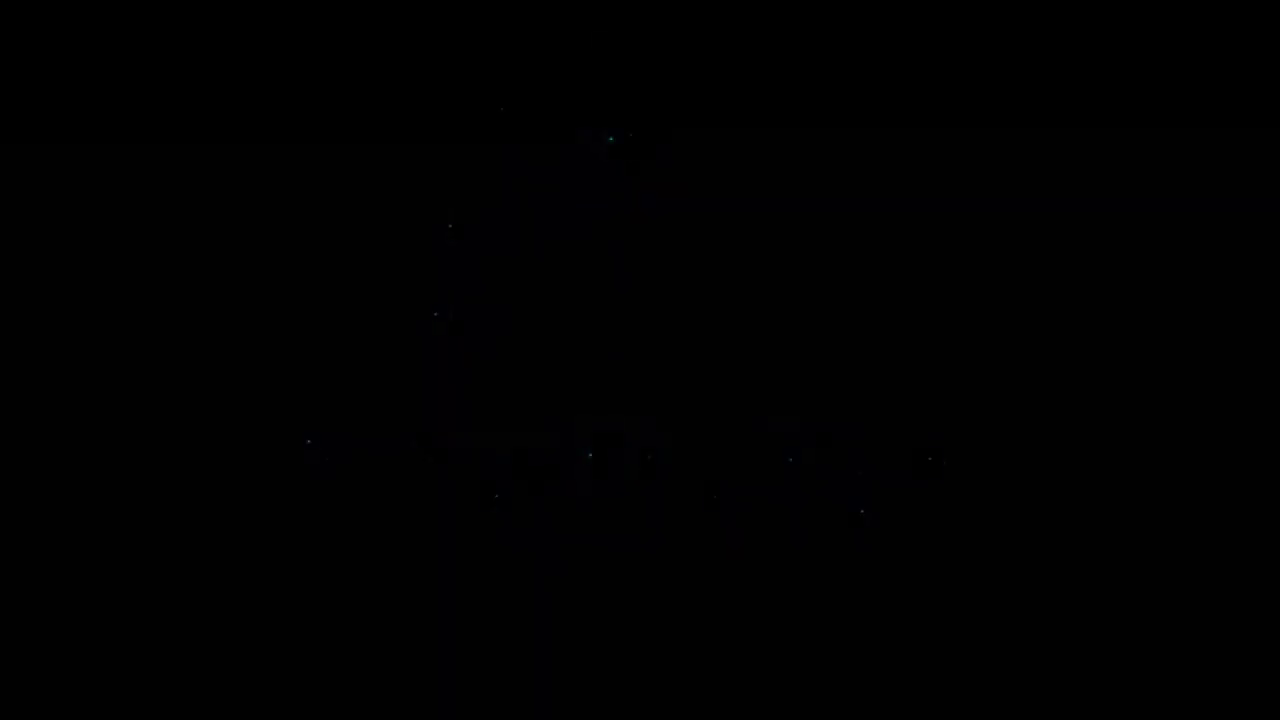